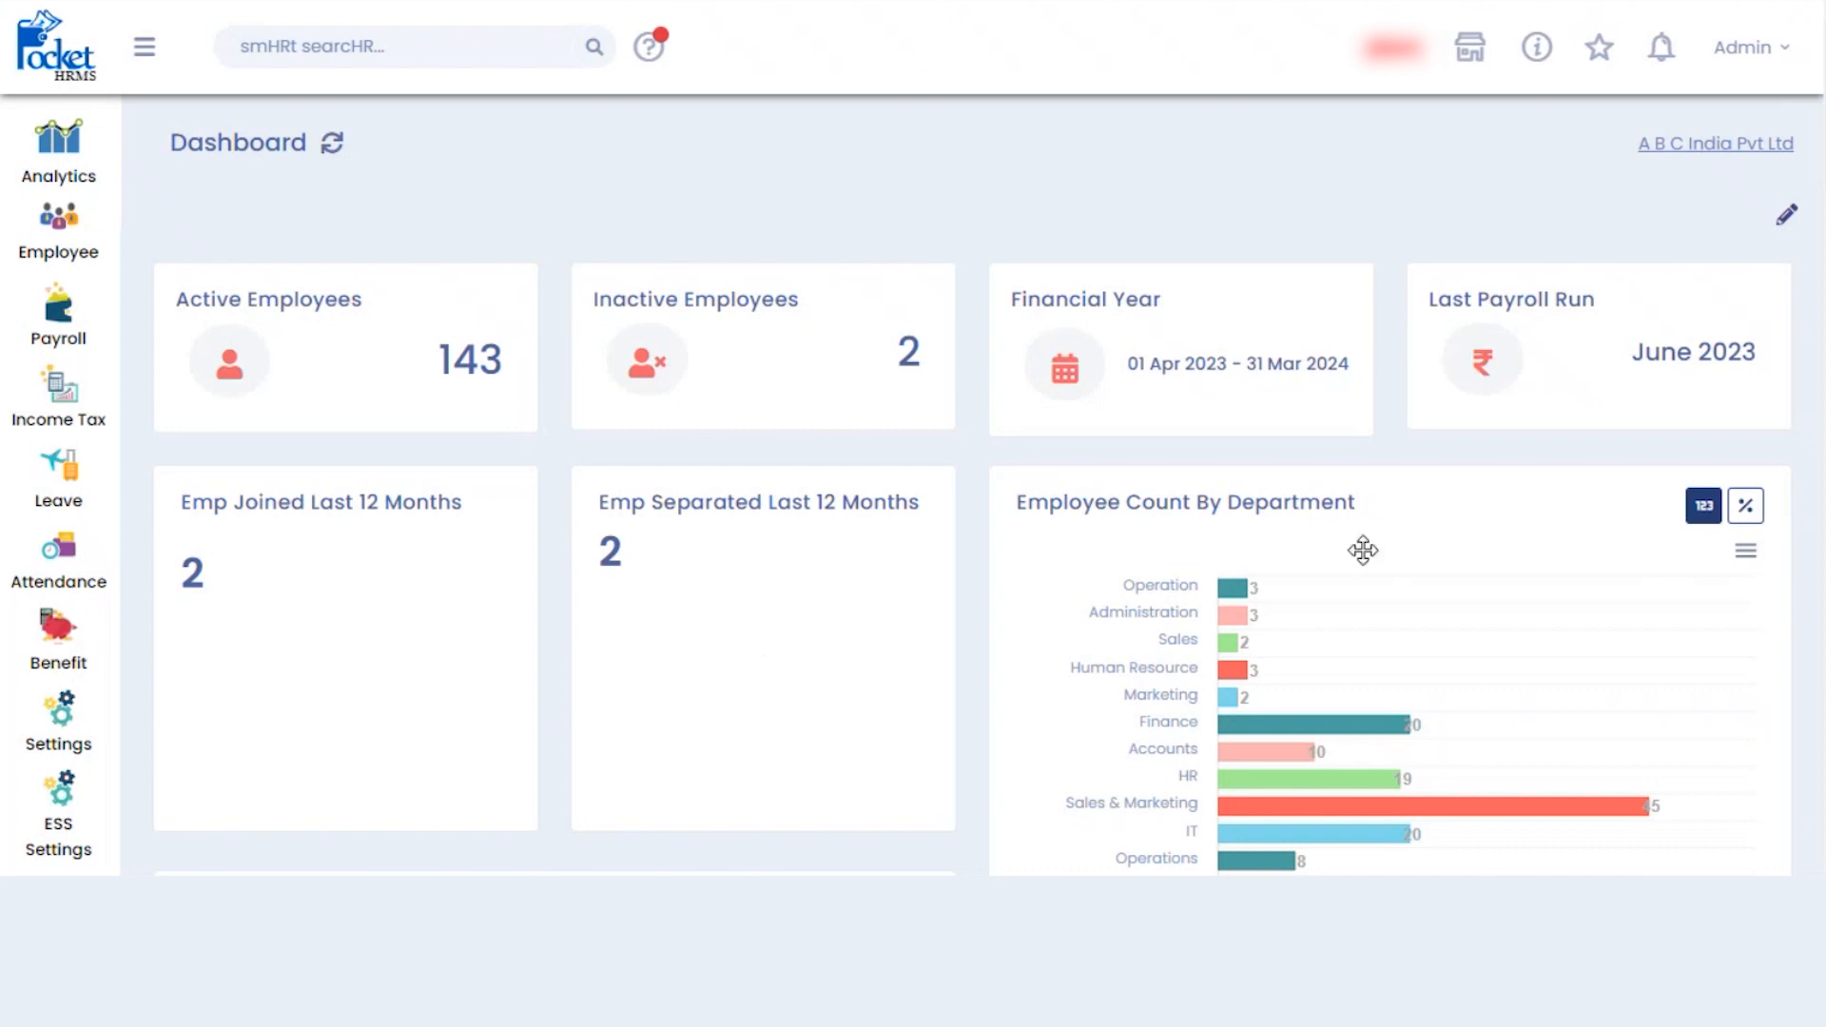
- Open Settings from the A B C India Pvt Ltd dashboard sidebar
click(65, 737)
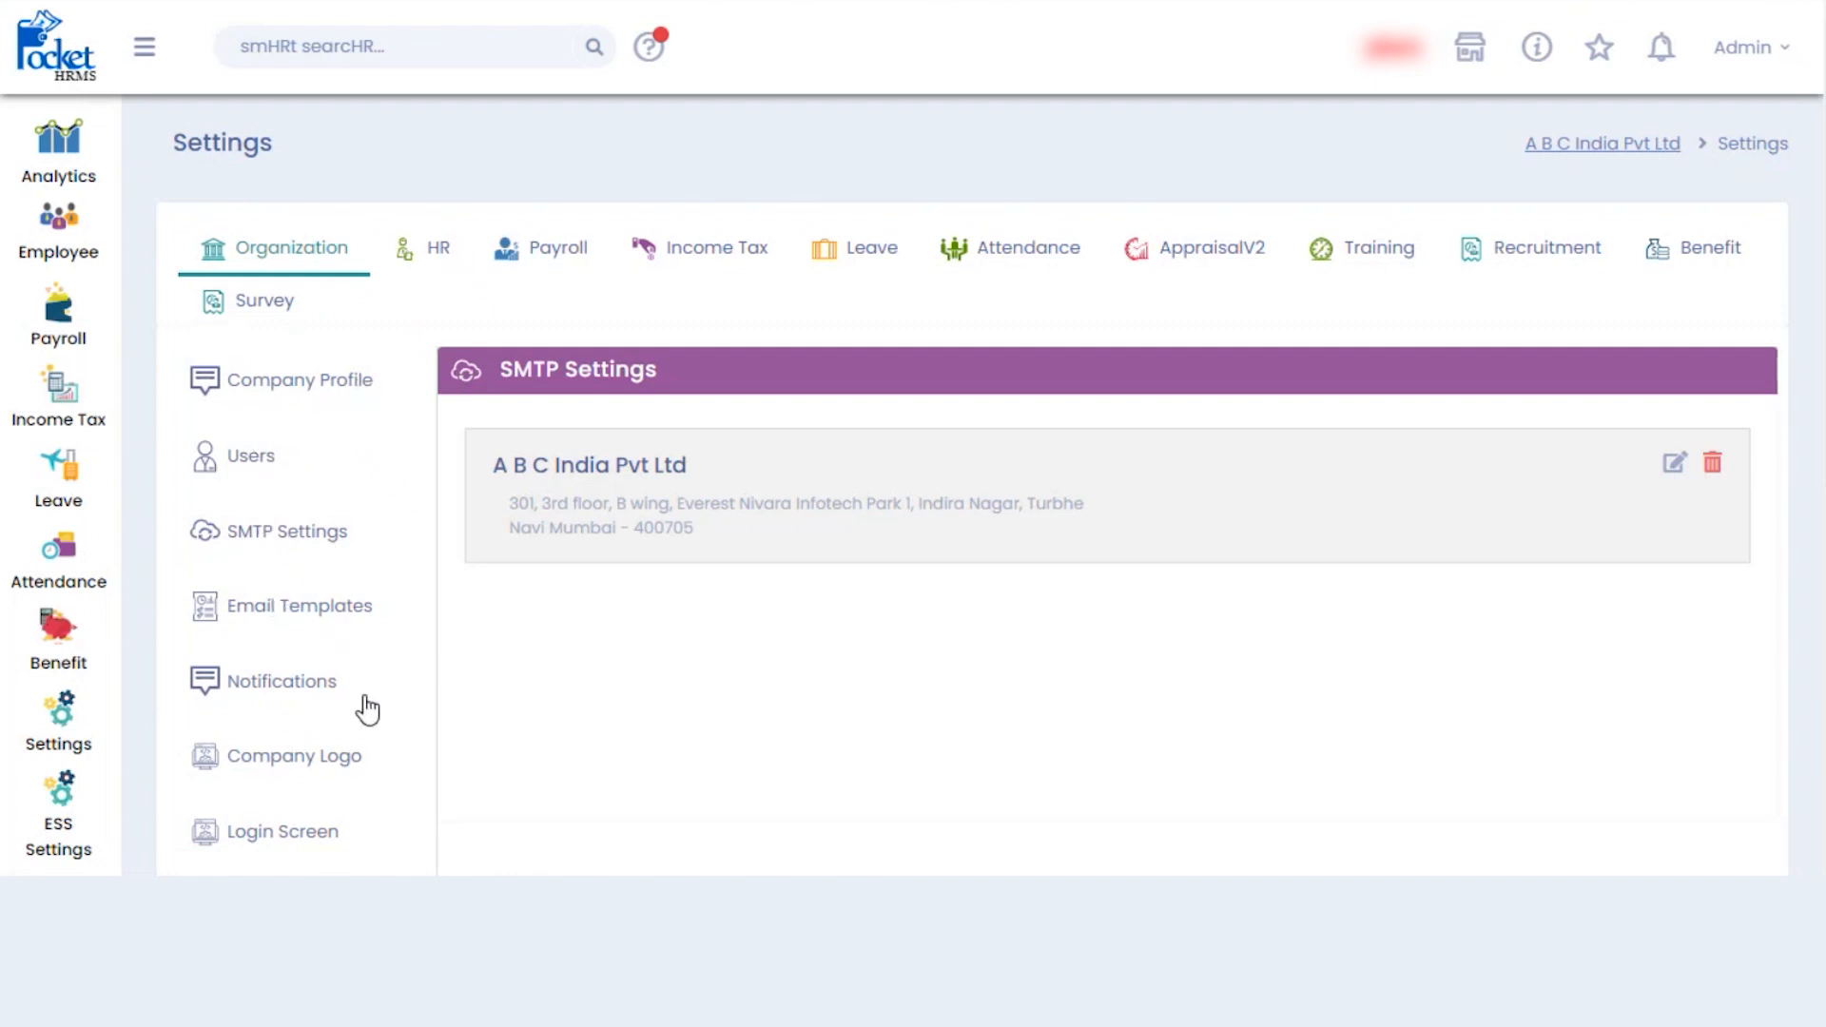
- Show the Company Profile details for A B C India Pvt Ltd under Organization
click(310, 385)
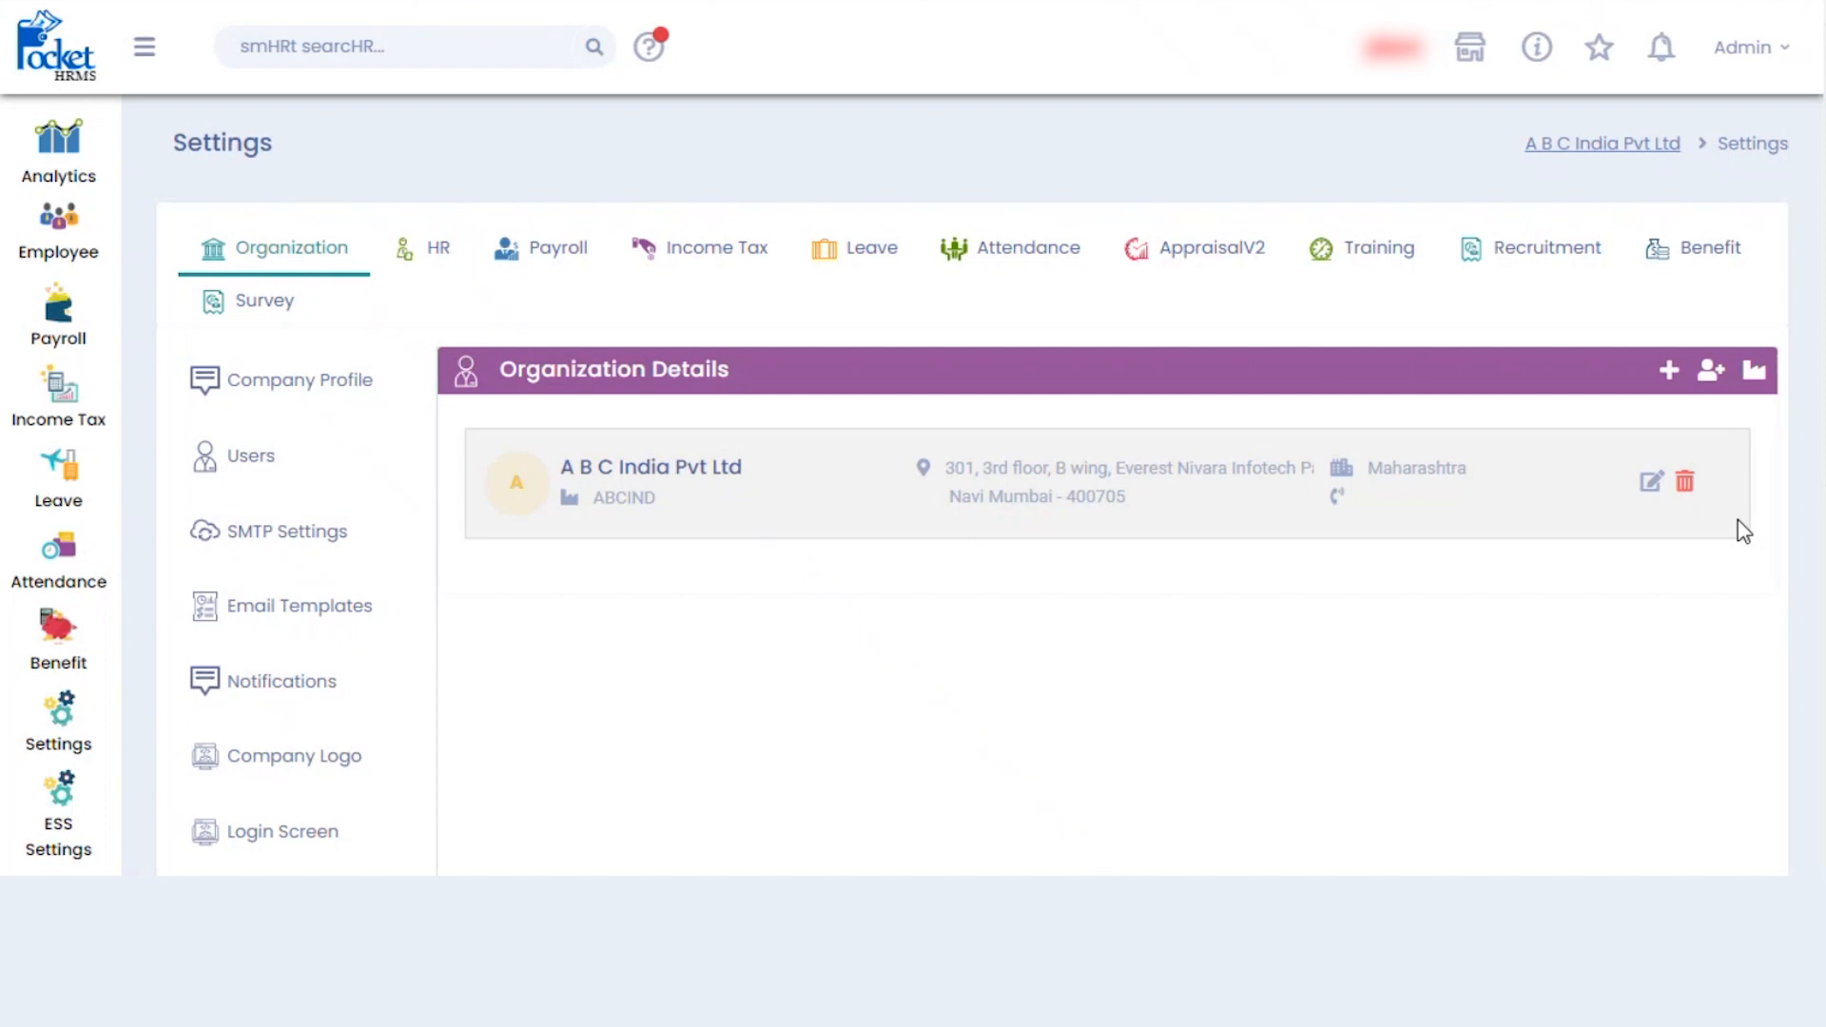
- Create the company 'XYZ It Company' with self-service company code XYZITtt
click(1670, 373)
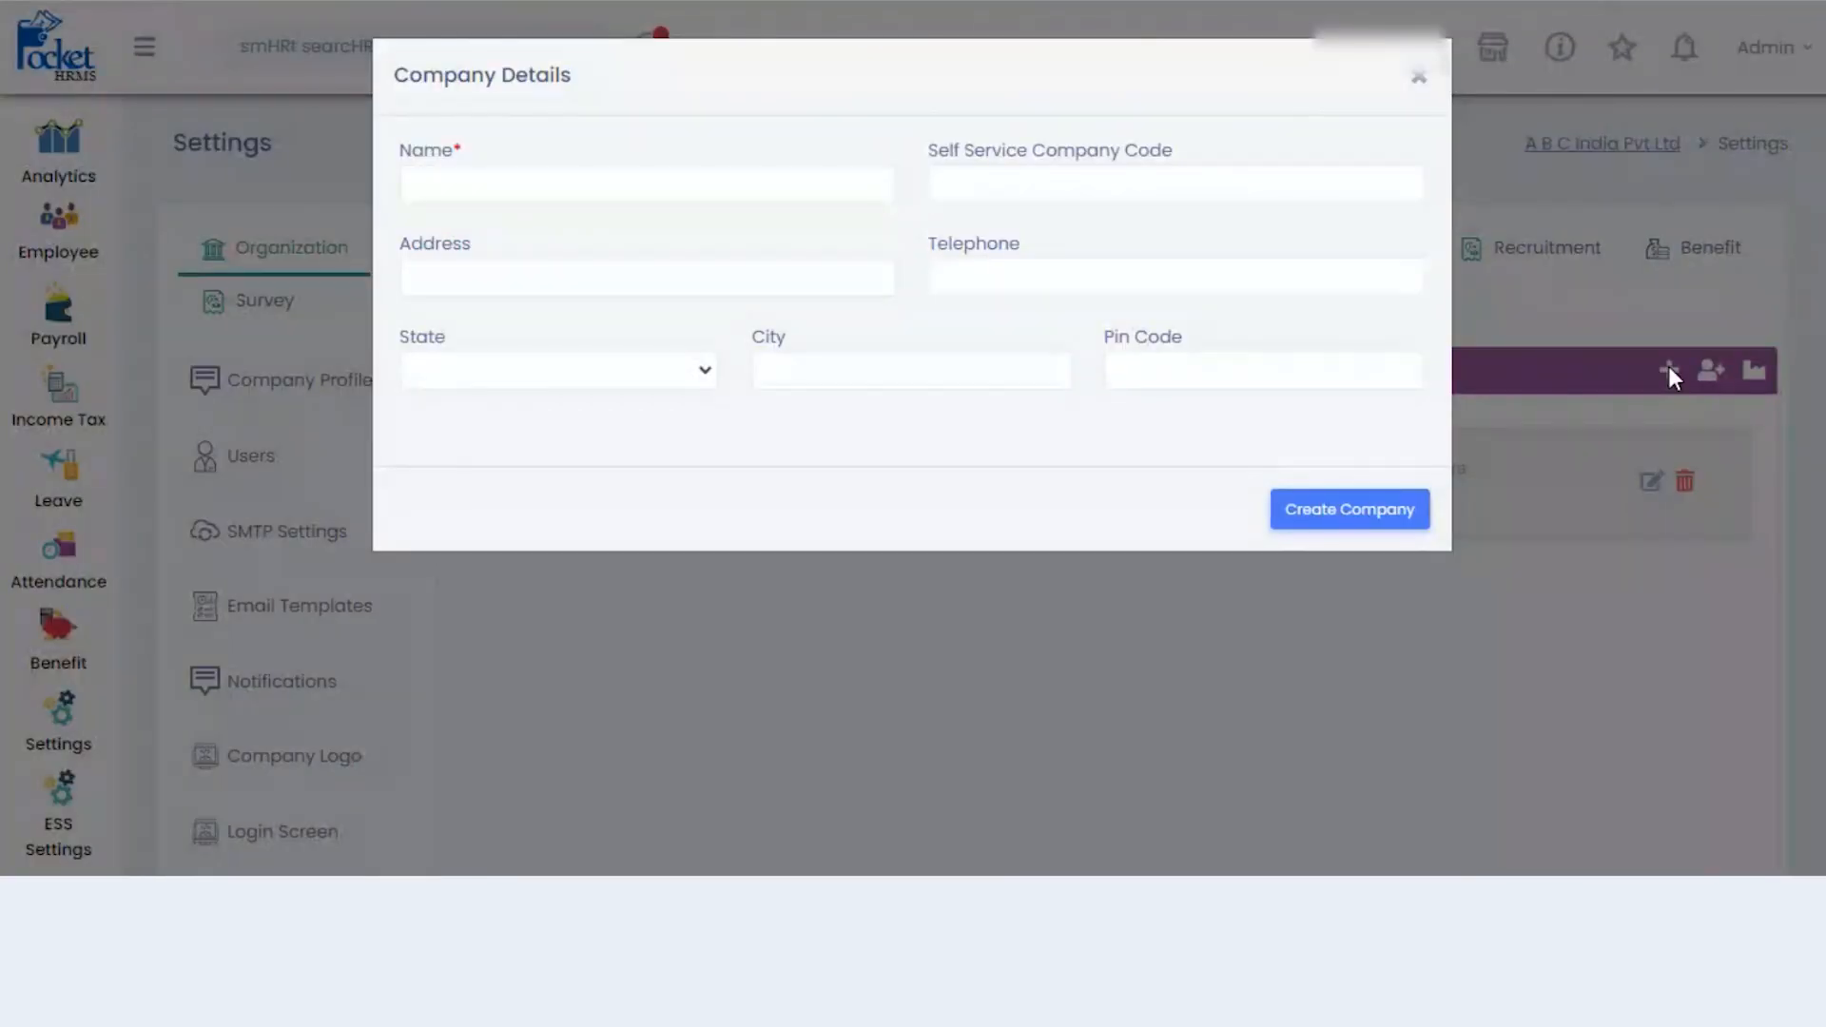
click(667, 183)
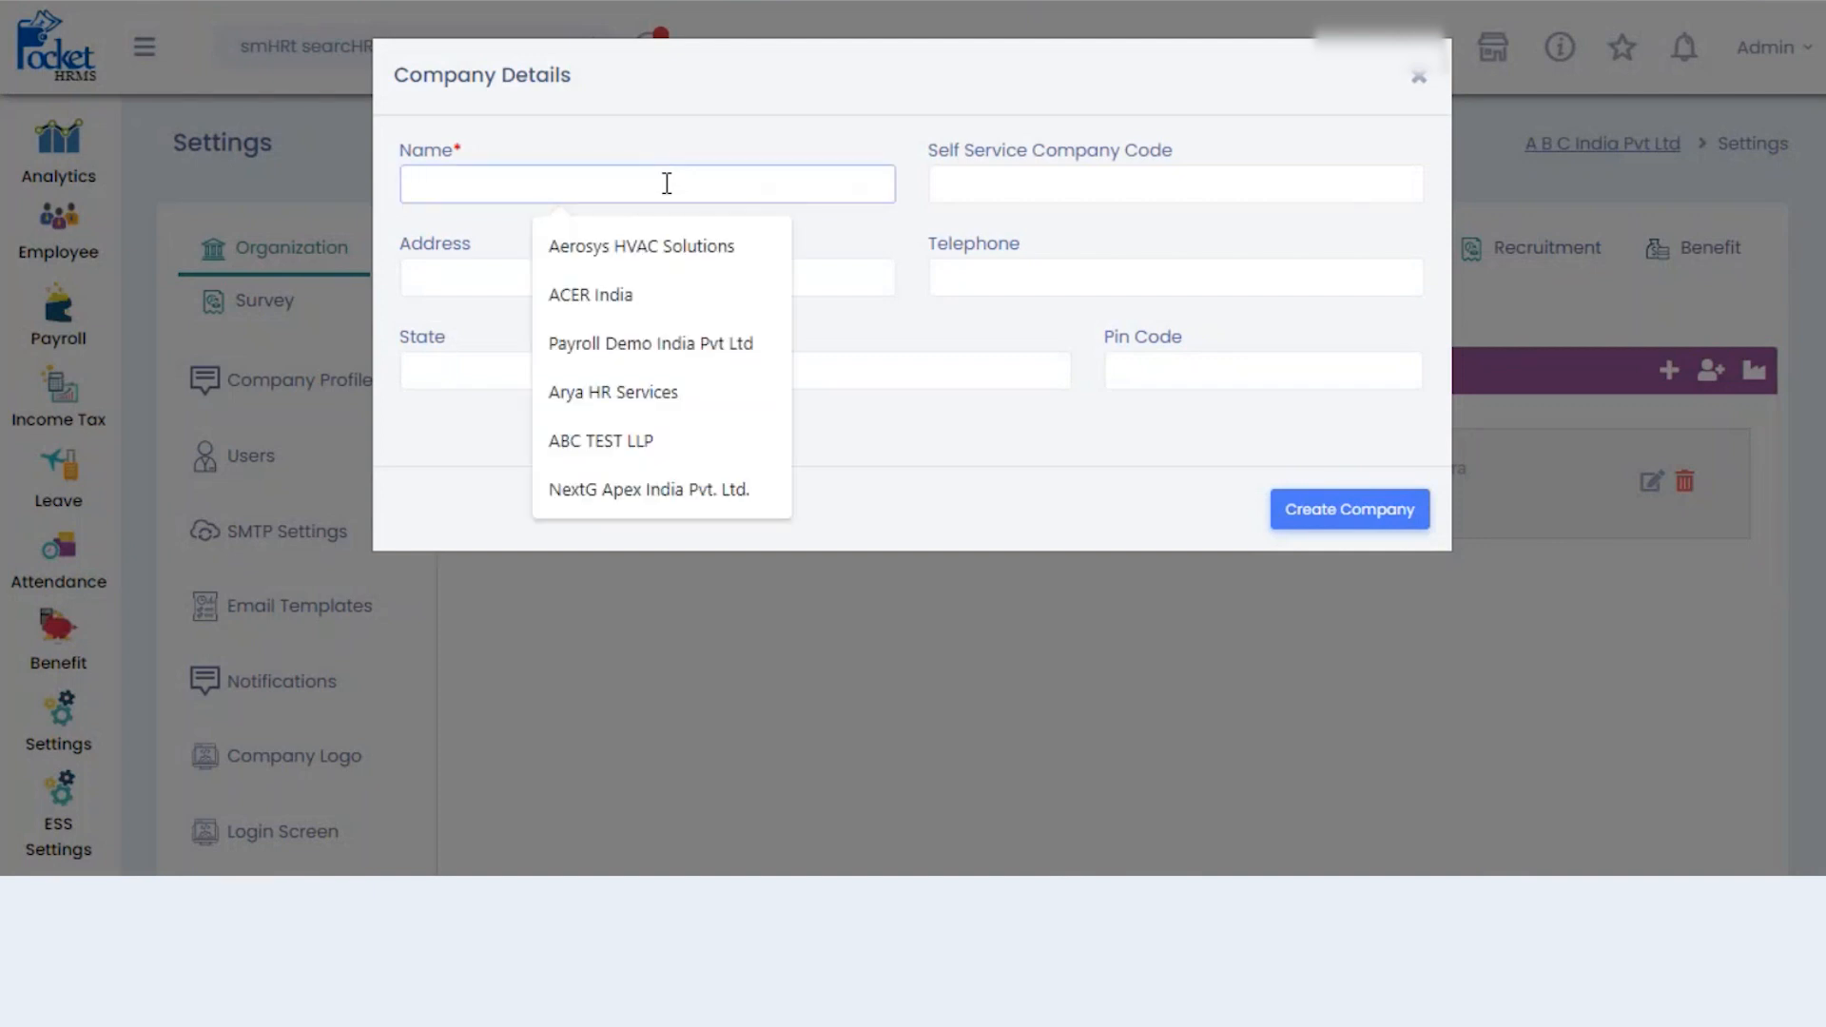
text(XYZ It)
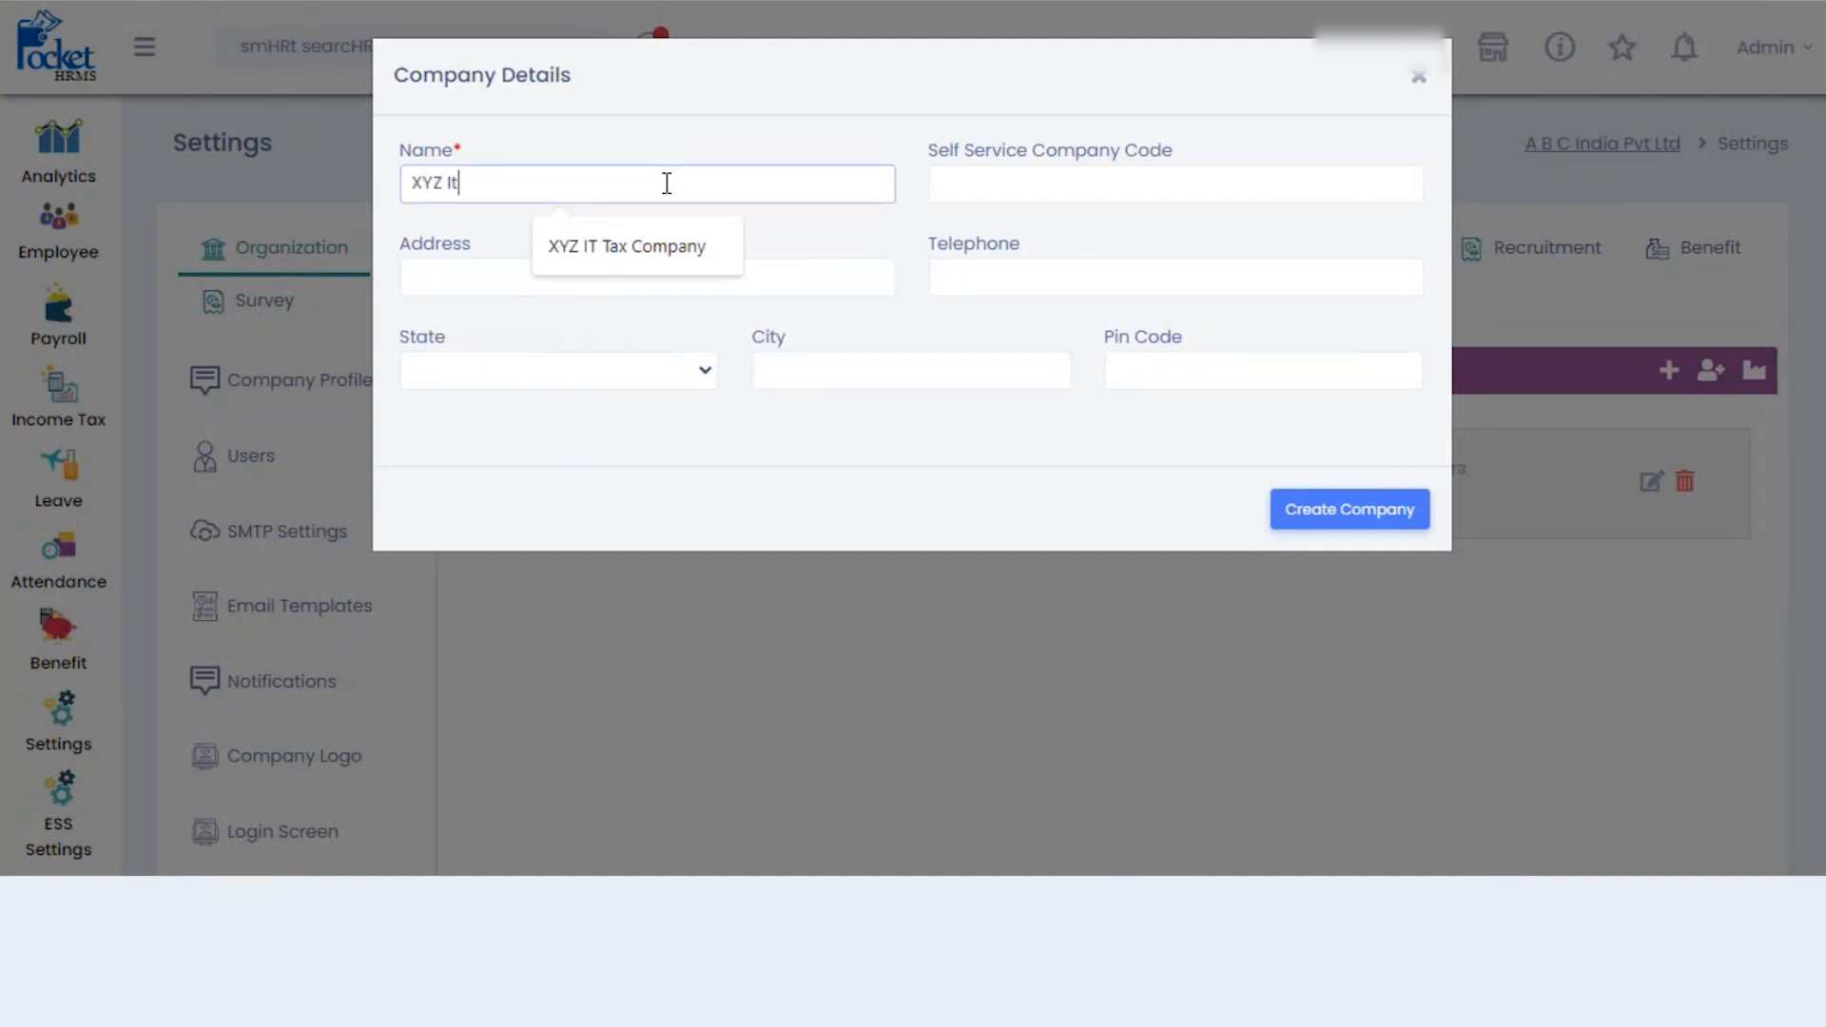
text( Company)
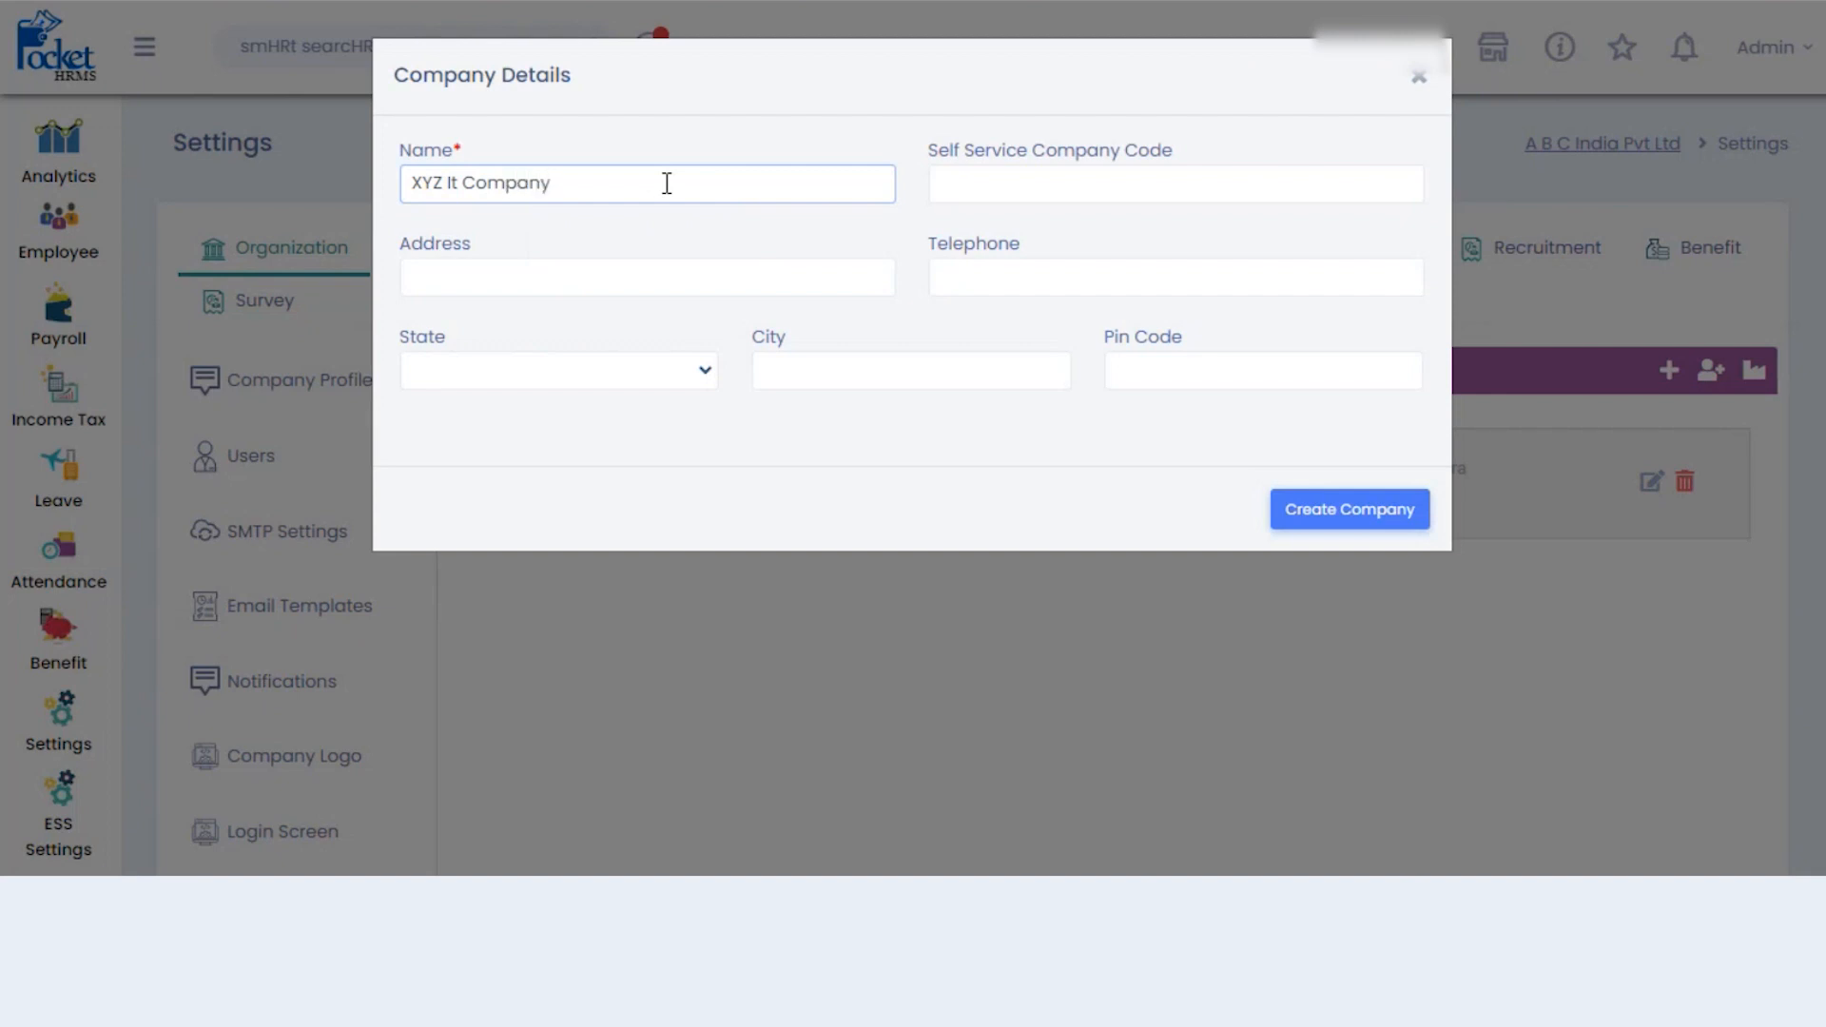
click(1081, 177)
text(XYZ)
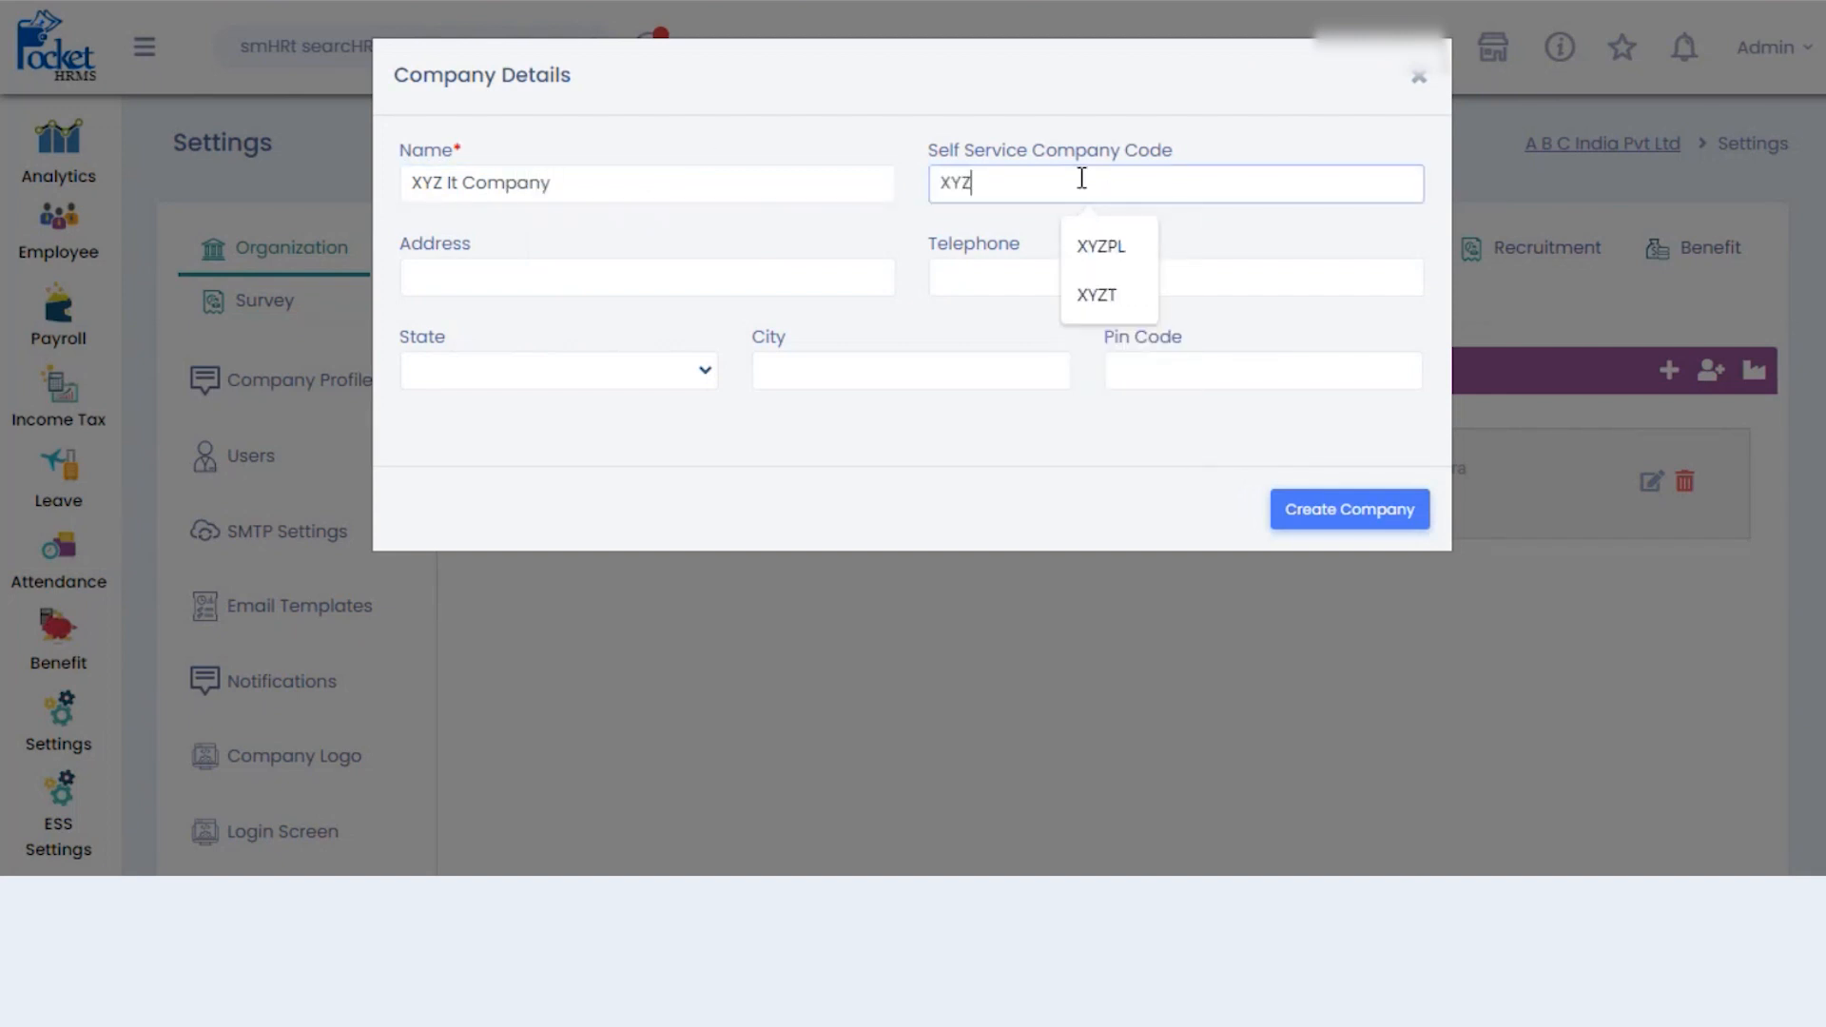
text(ITtt)
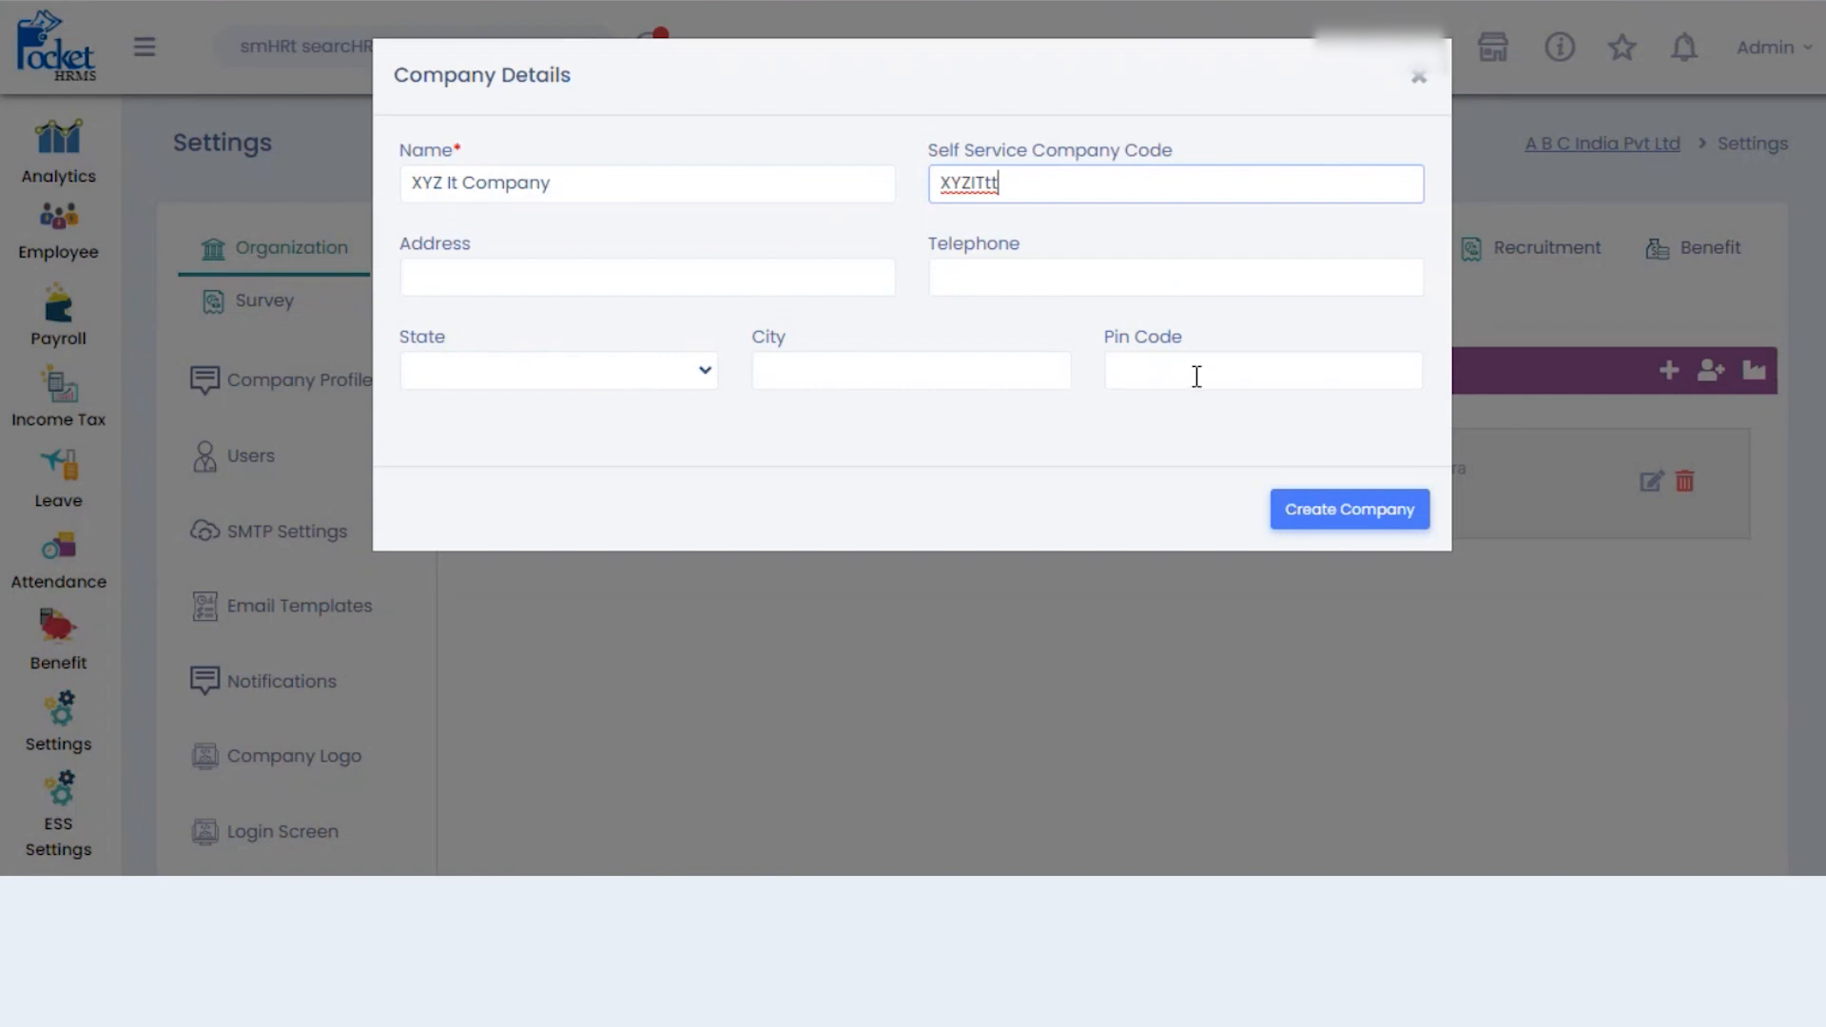
click(1328, 513)
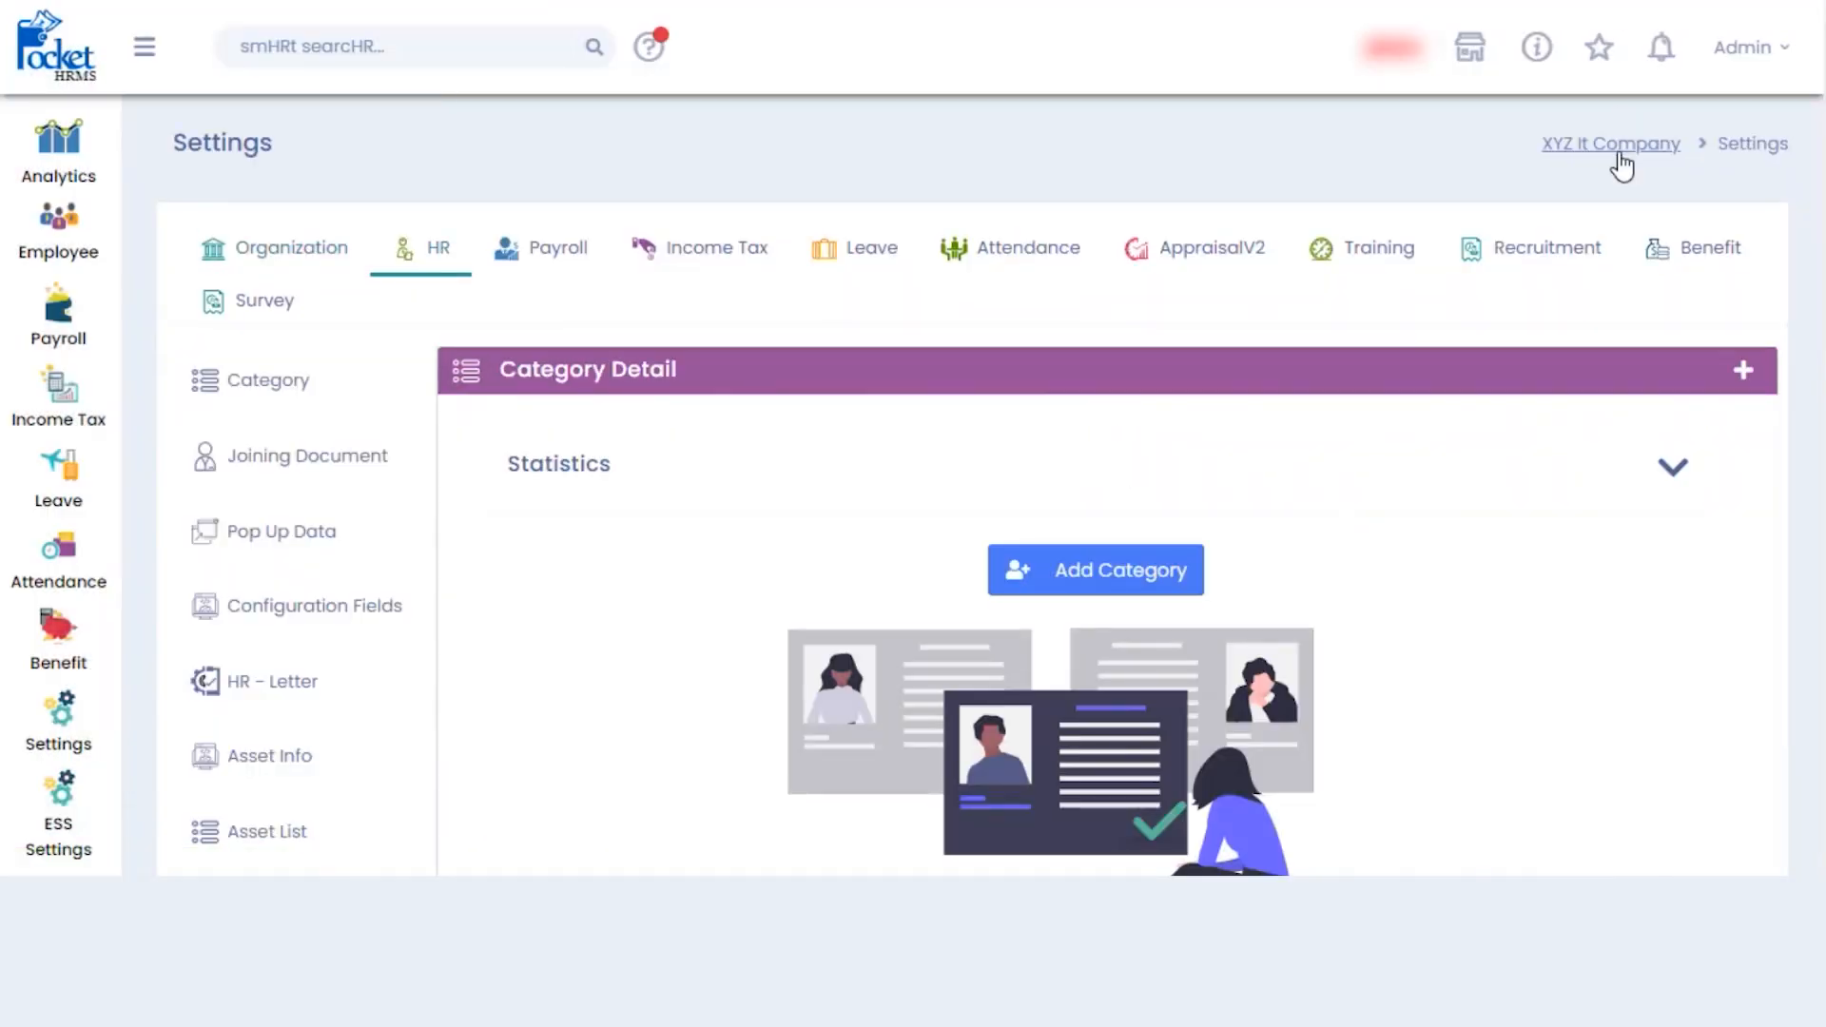
- Switch the active company back to A B C India Pvt Ltd
click(1617, 150)
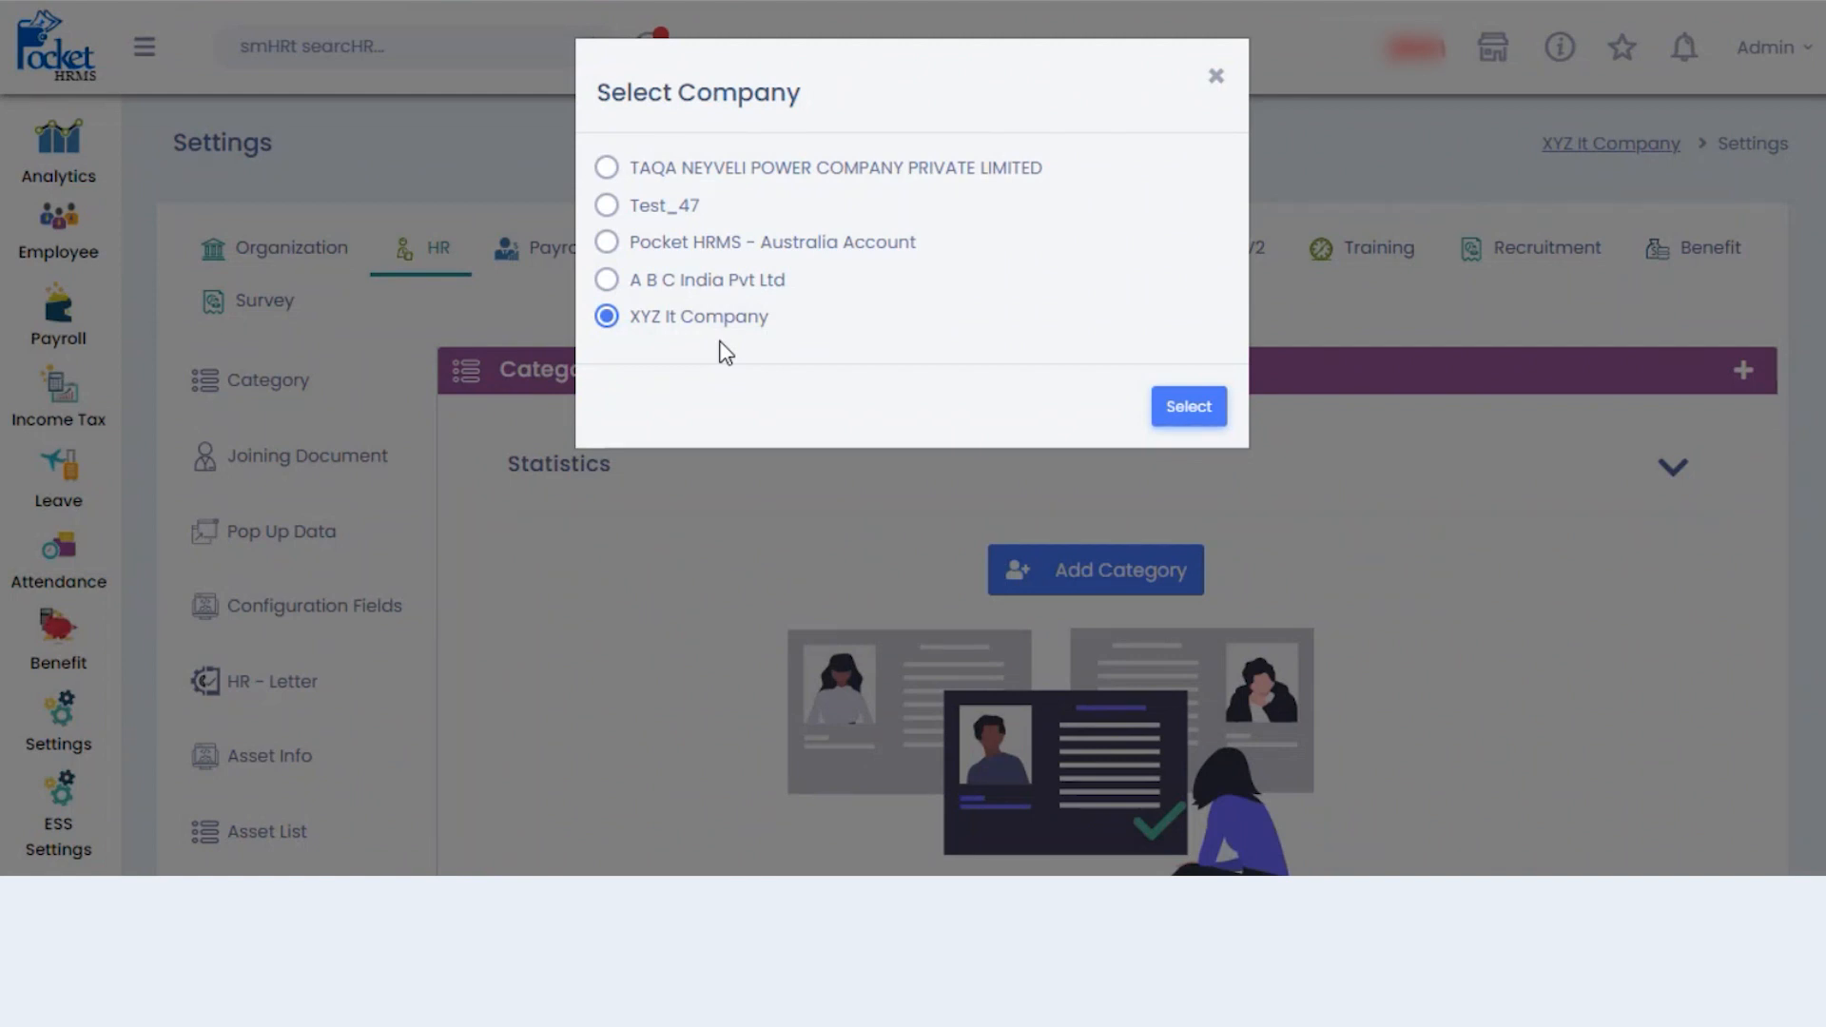
click(605, 281)
click(1191, 407)
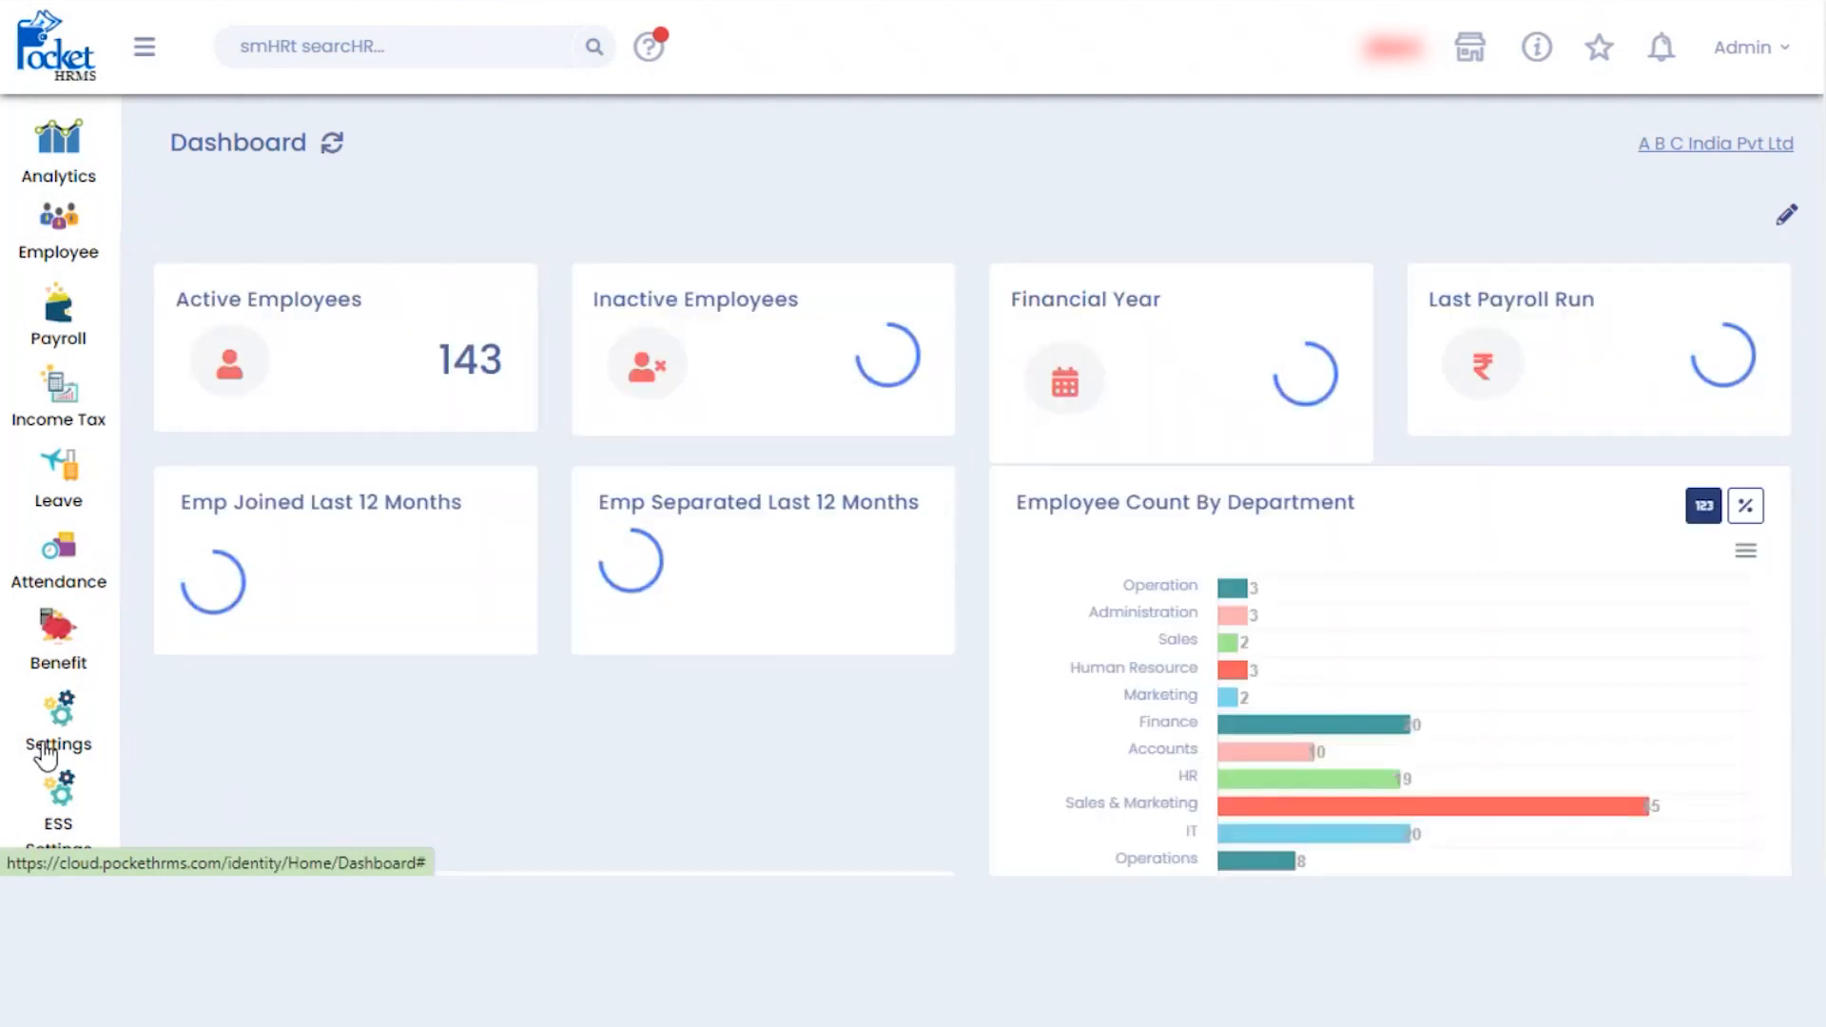
- Go to Settings > Organization > Users and start a new user
click(54, 751)
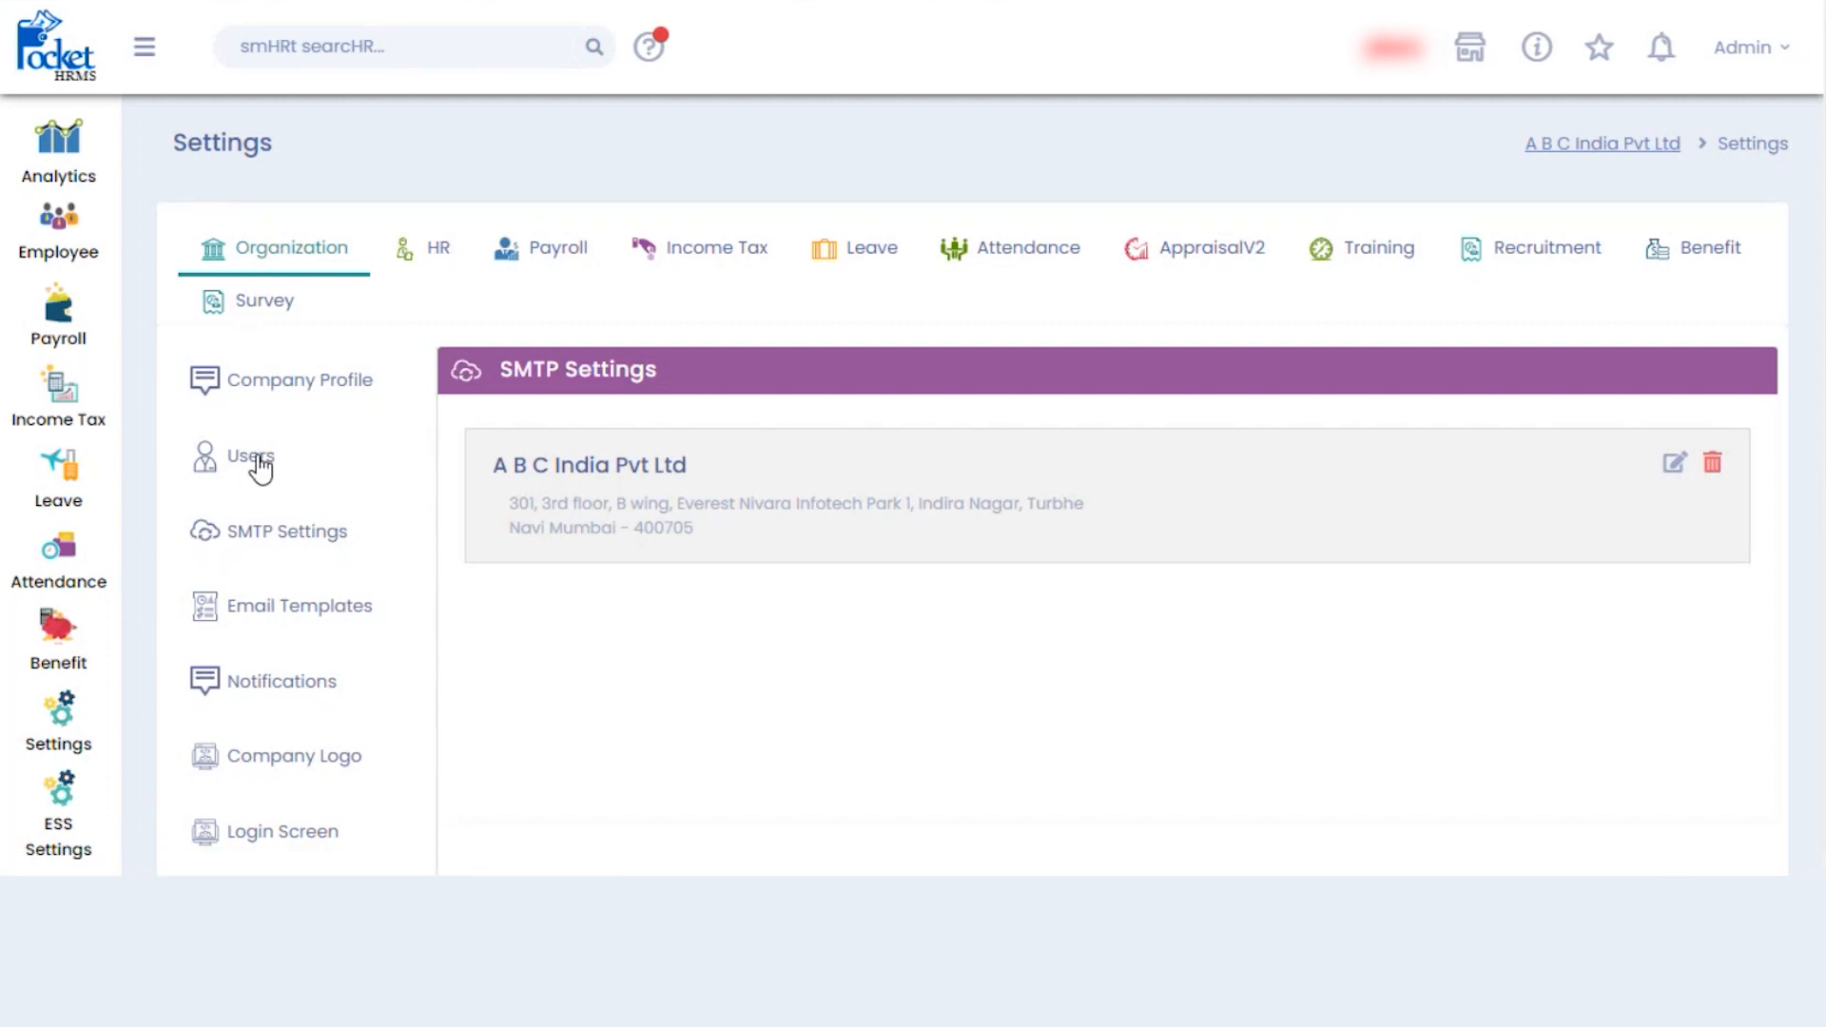
click(258, 464)
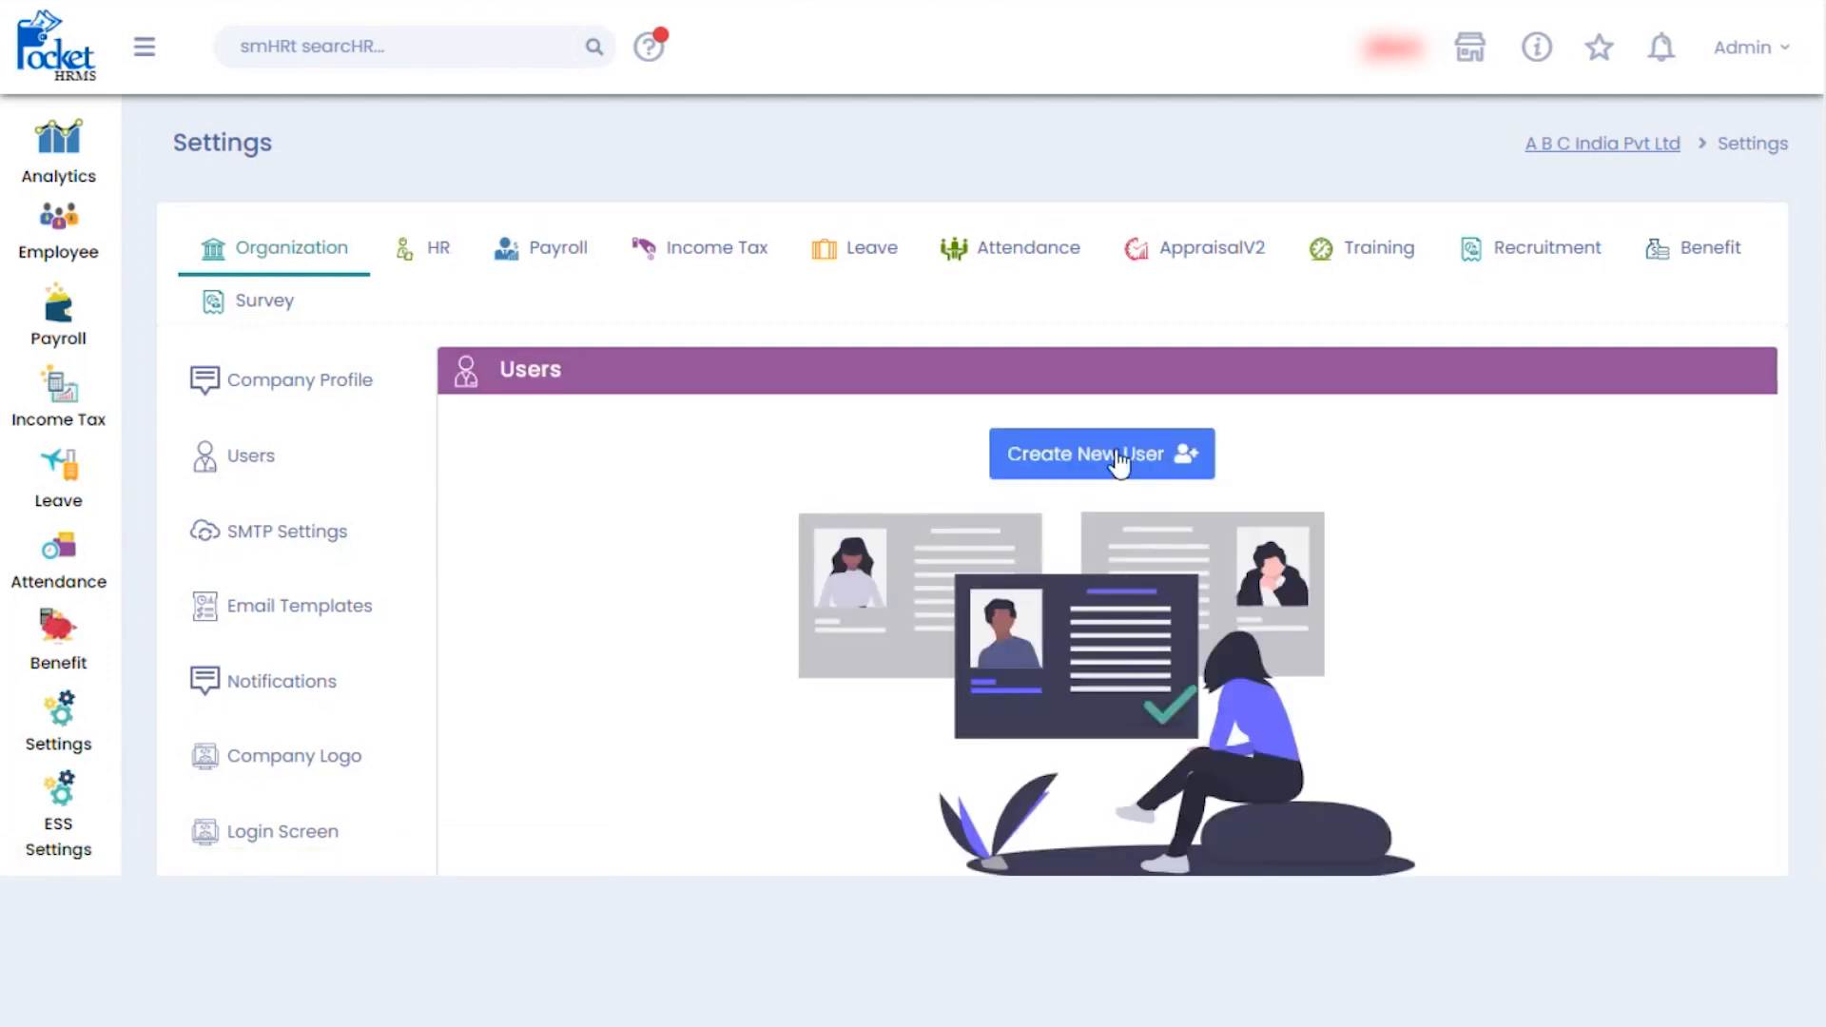
click(1118, 459)
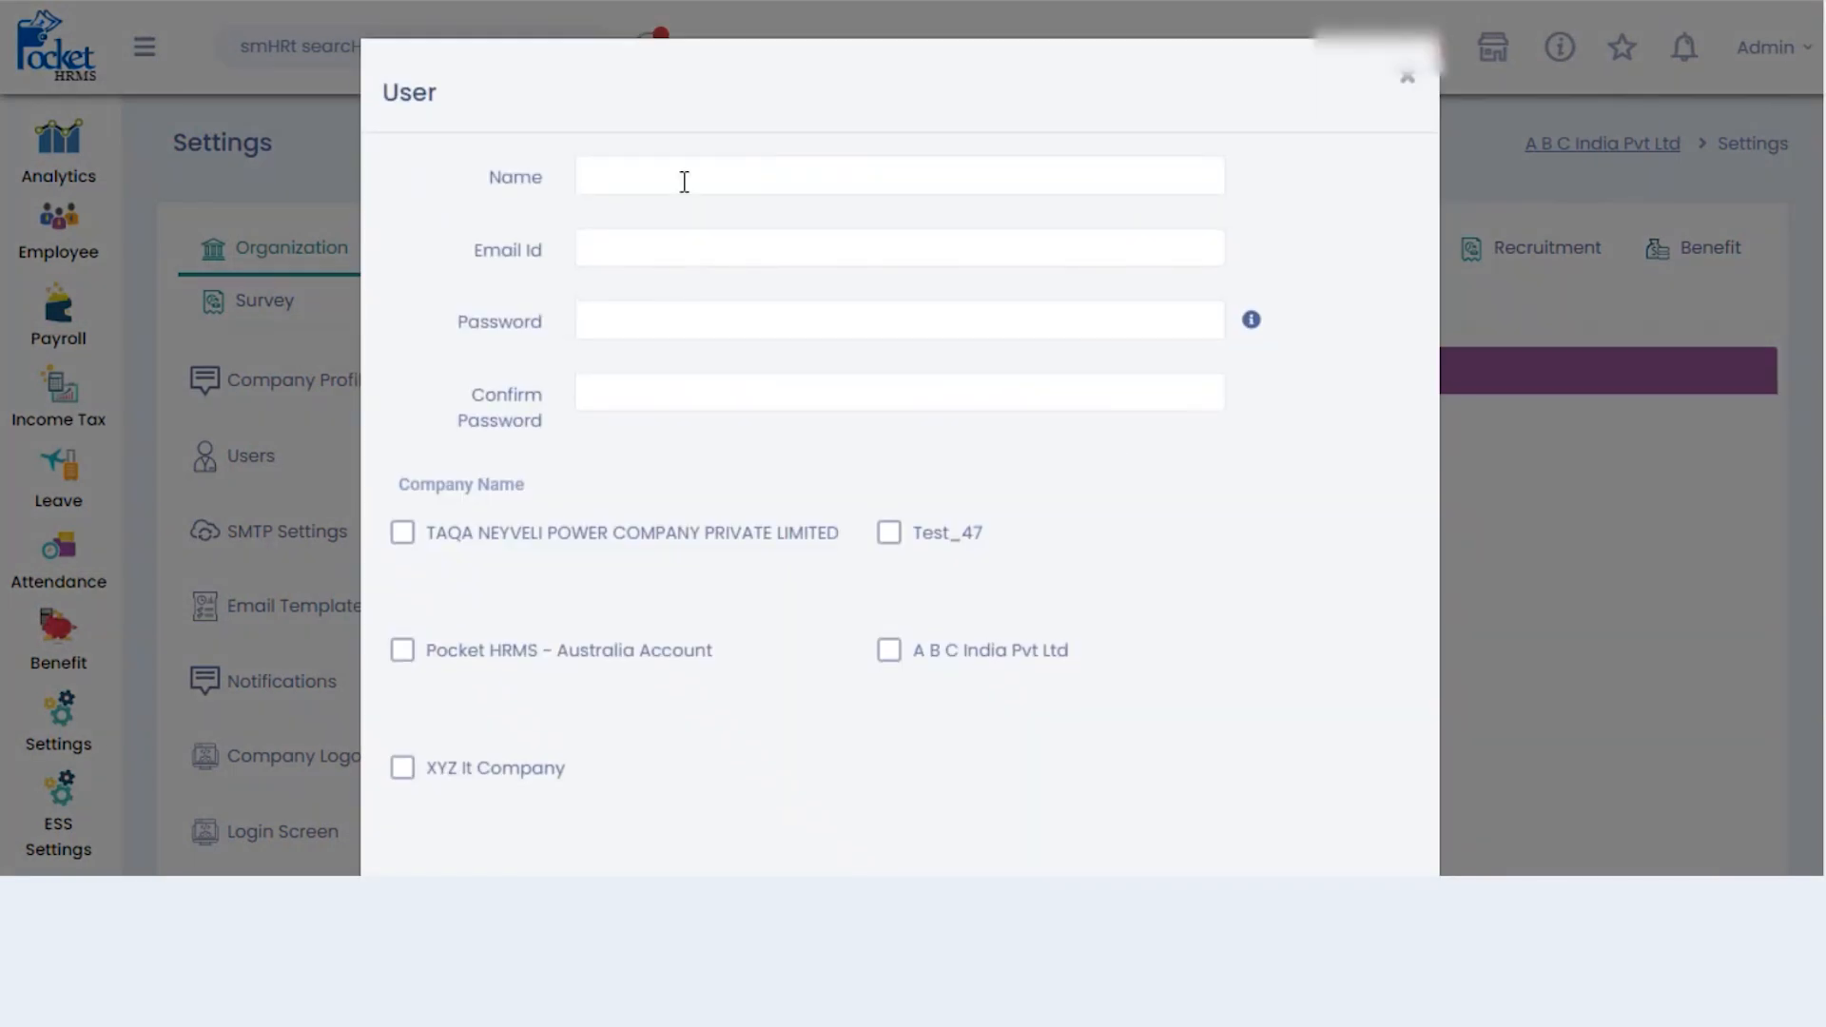
- Enter the user name Finance, the login e-mail, and the password with confirmation
click(845, 176)
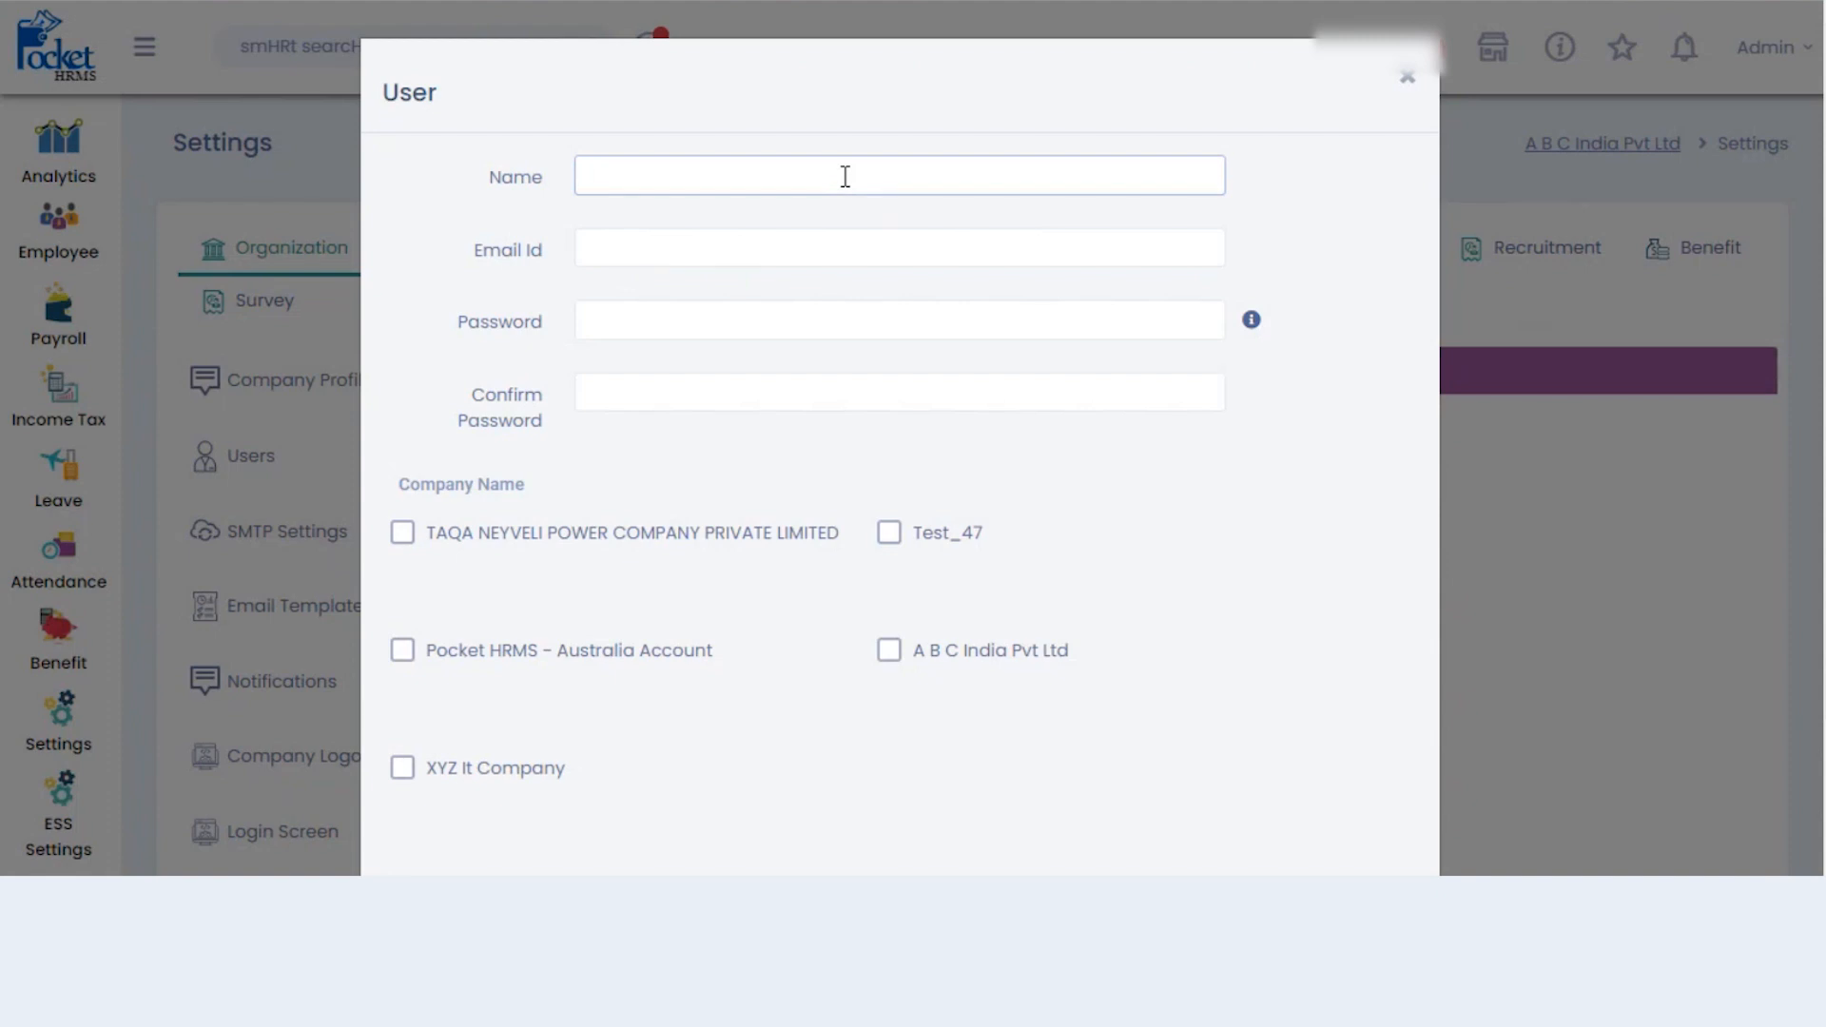
text(Finance)
click(761, 249)
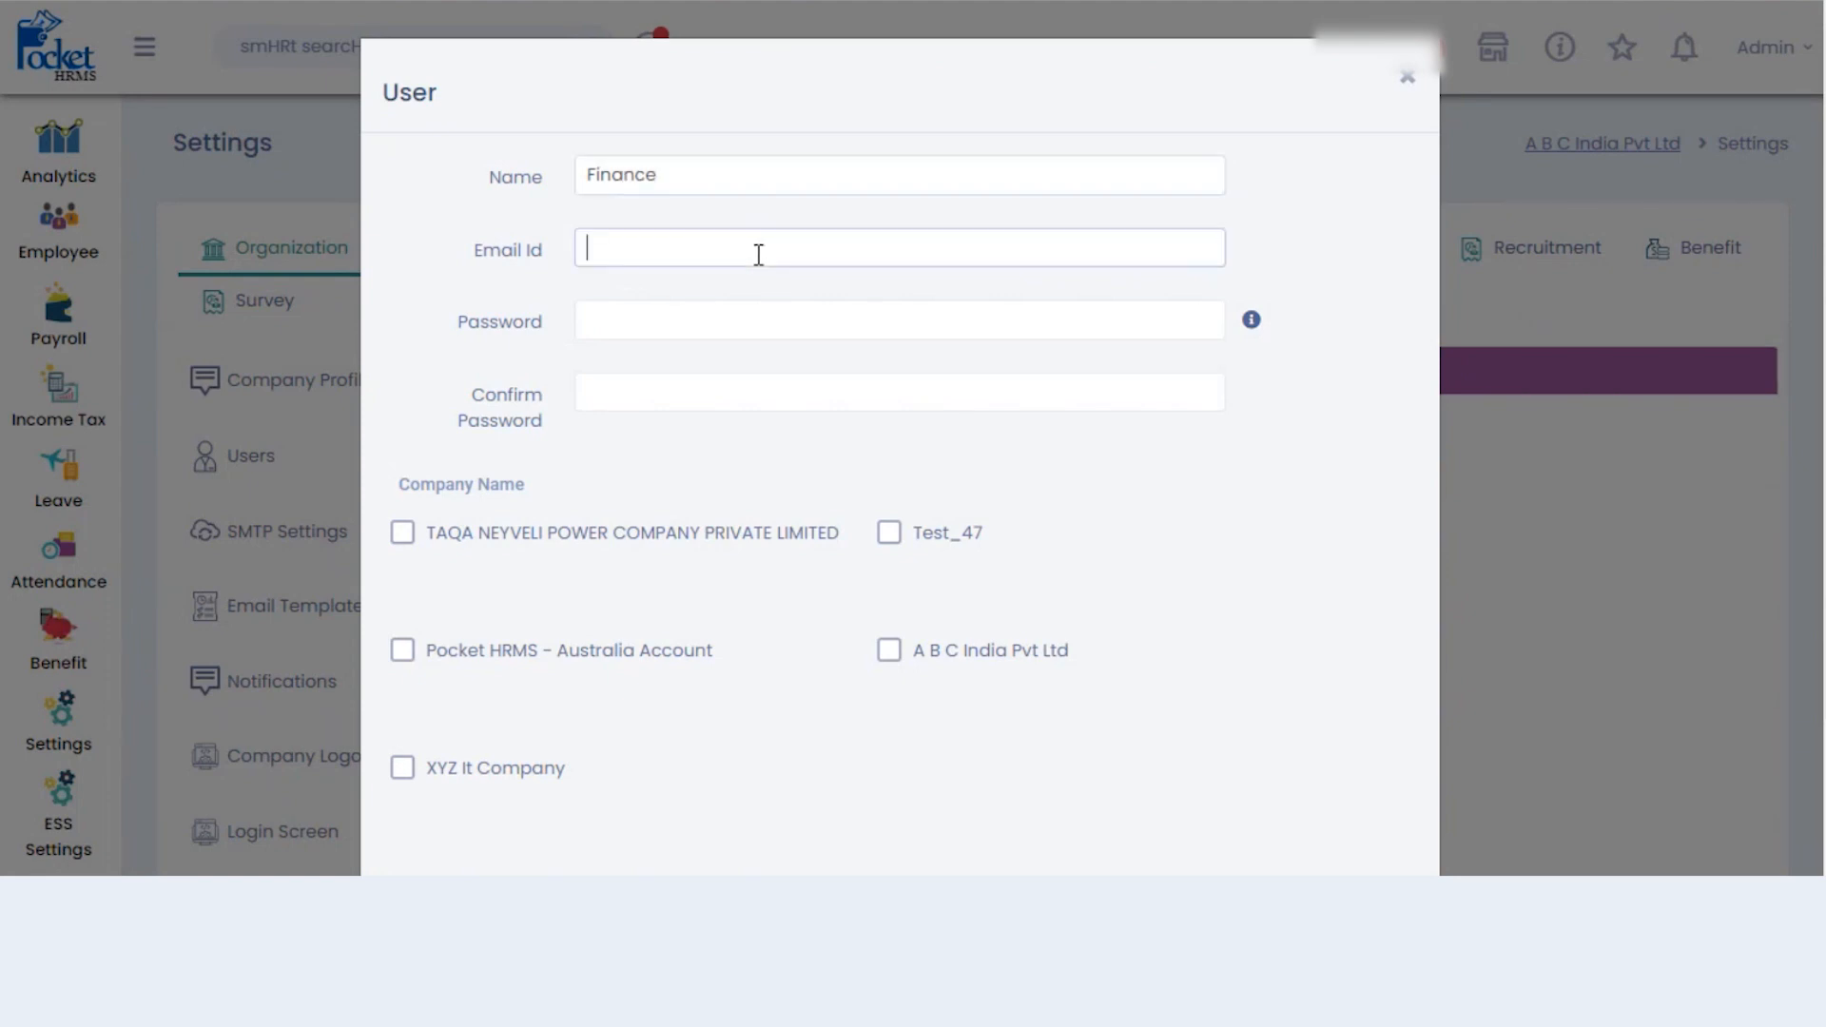
text(Fina)
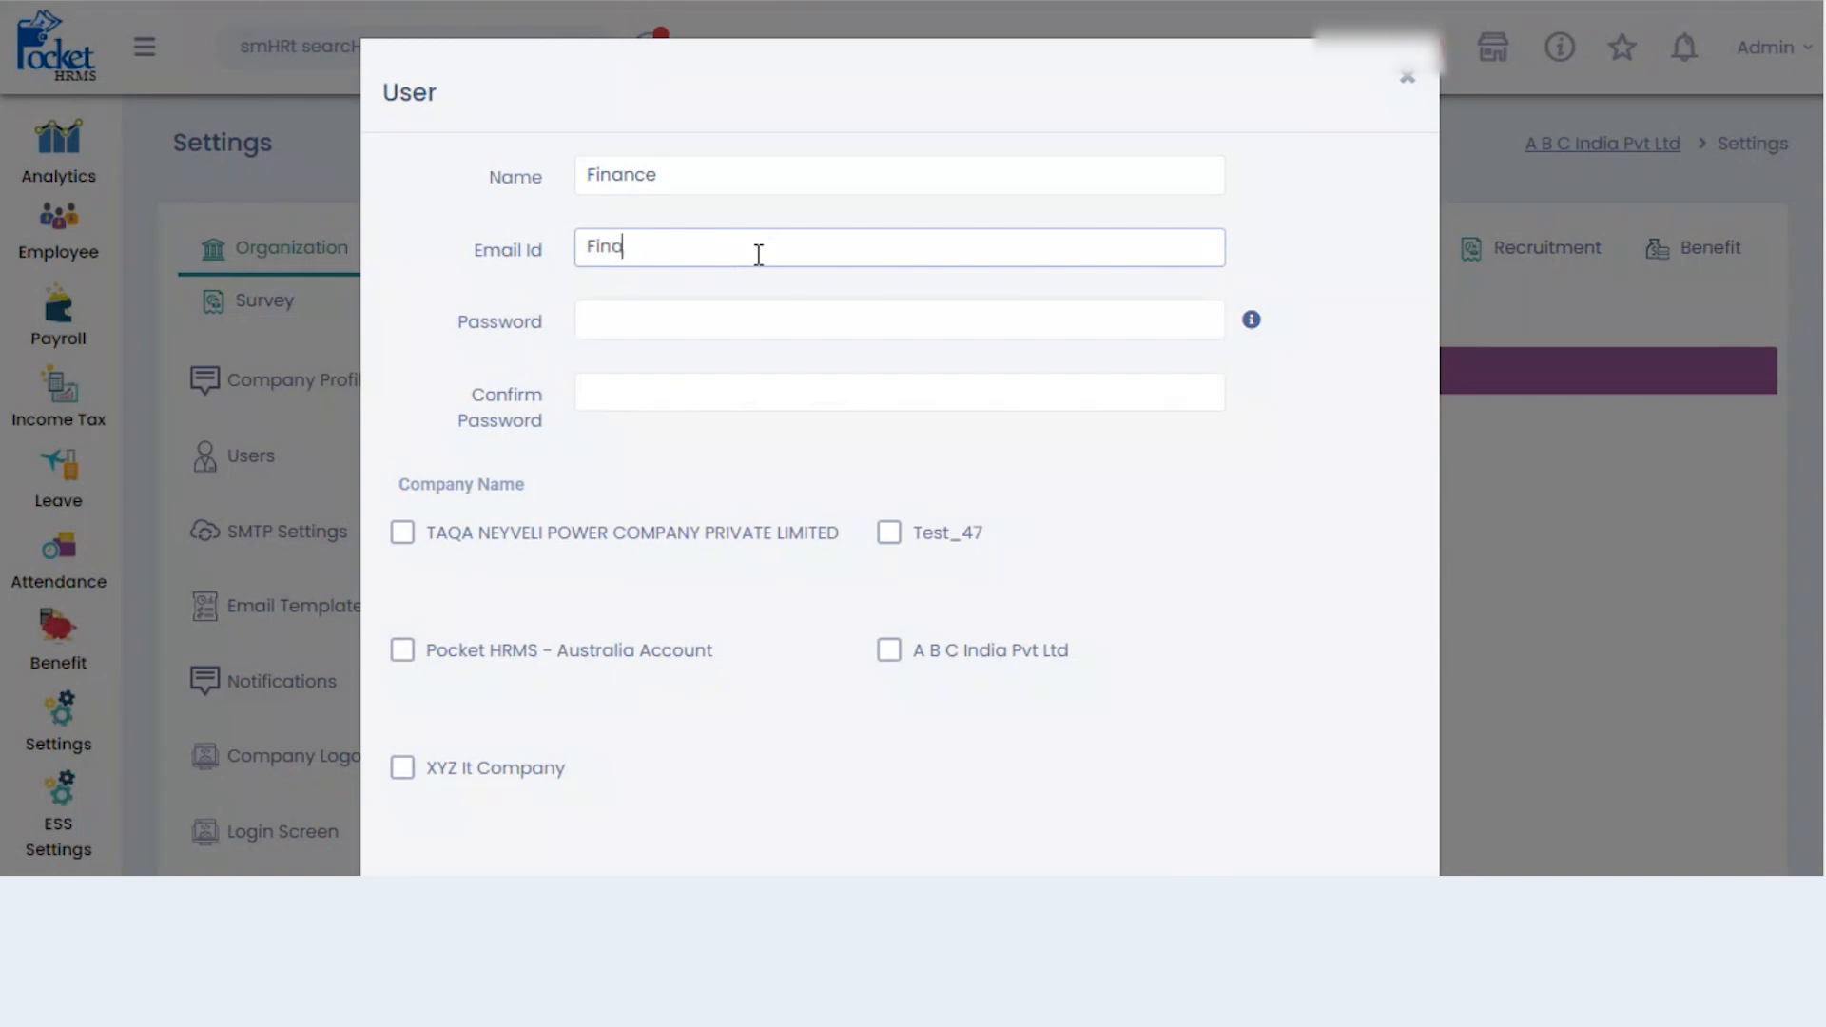
text(nce@demo.com)
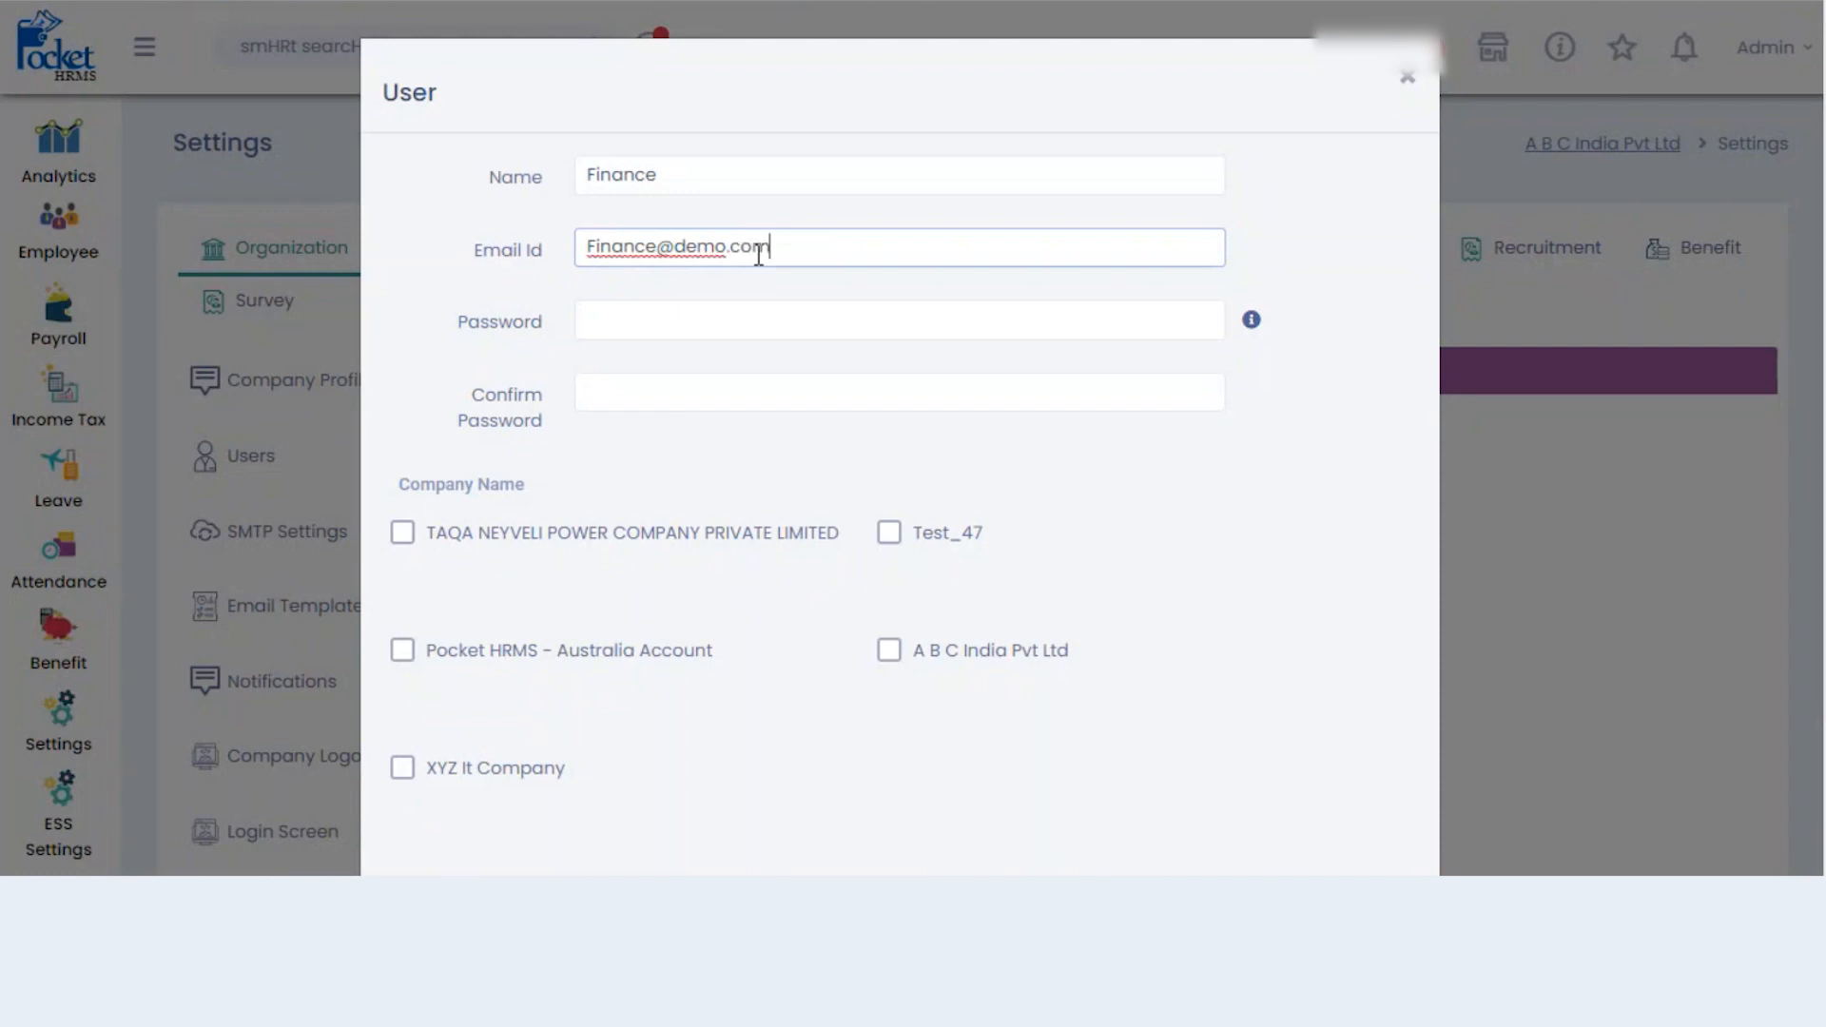
click(702, 307)
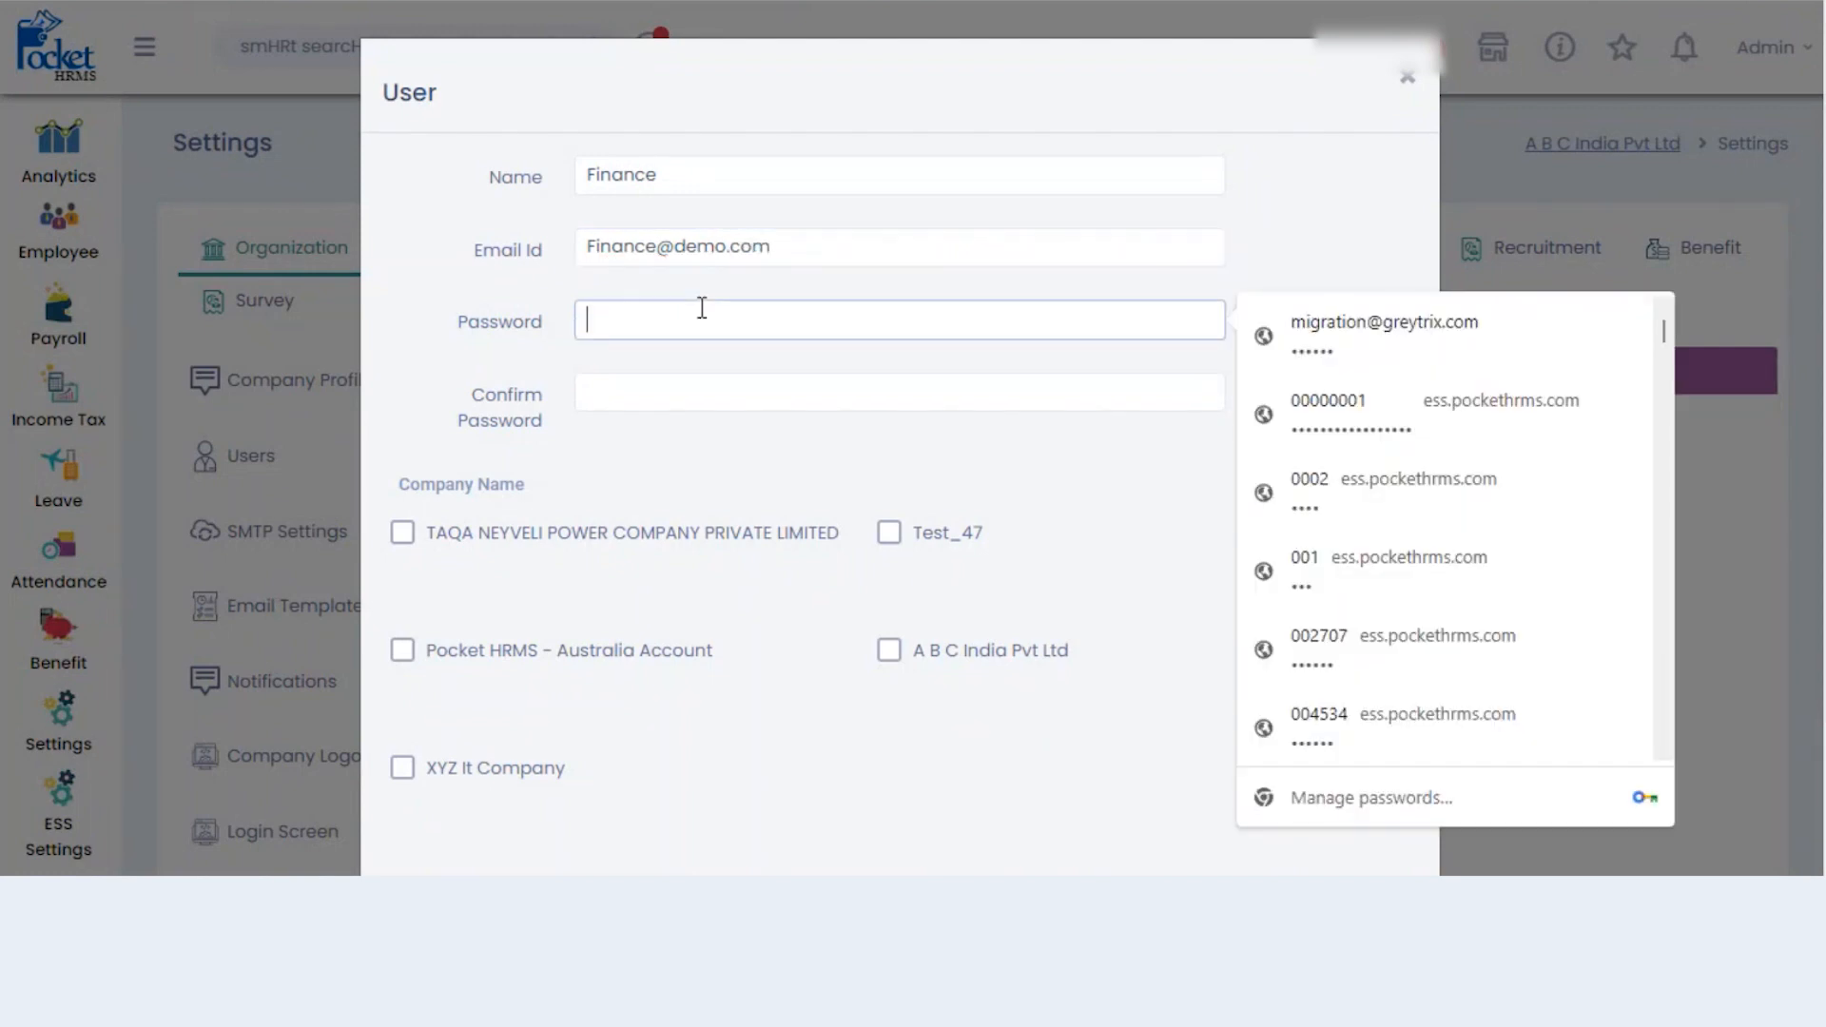
text(••••••)
click(677, 401)
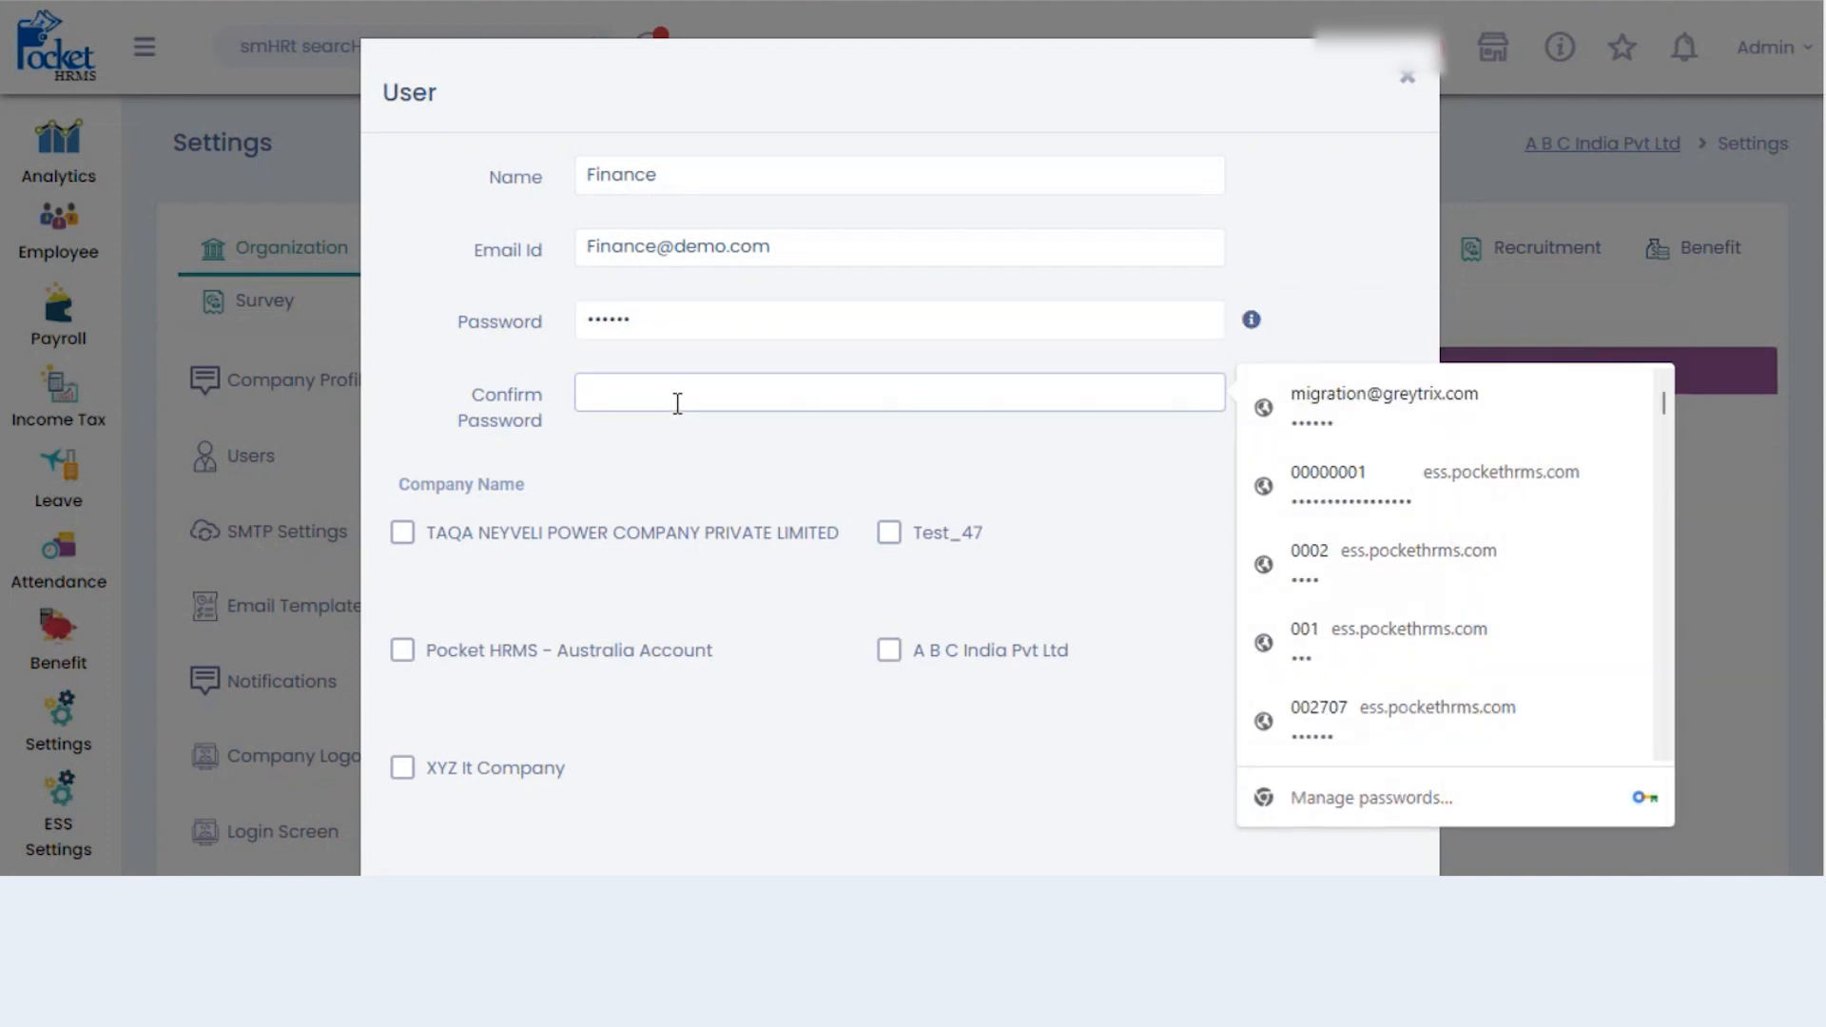
text(••••••)
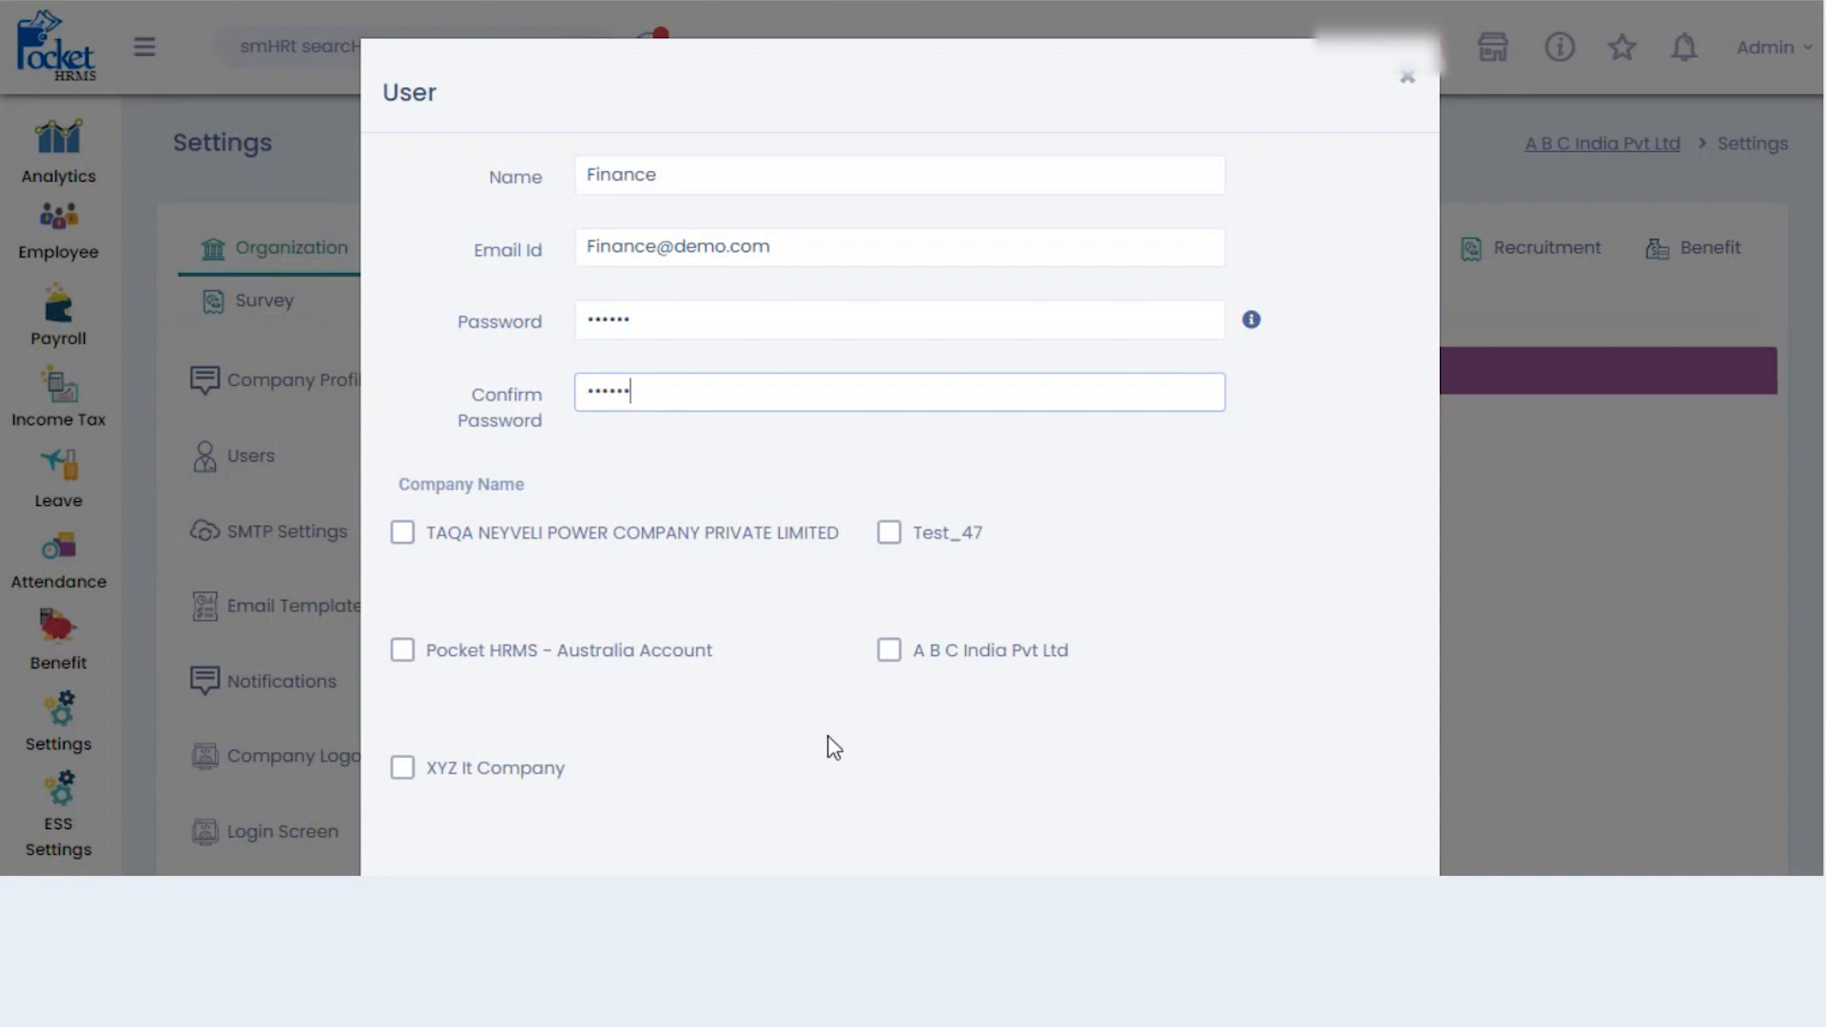
- Give the user access to A B C India Pvt Ltd, create it, and dismiss browser prompts
click(887, 651)
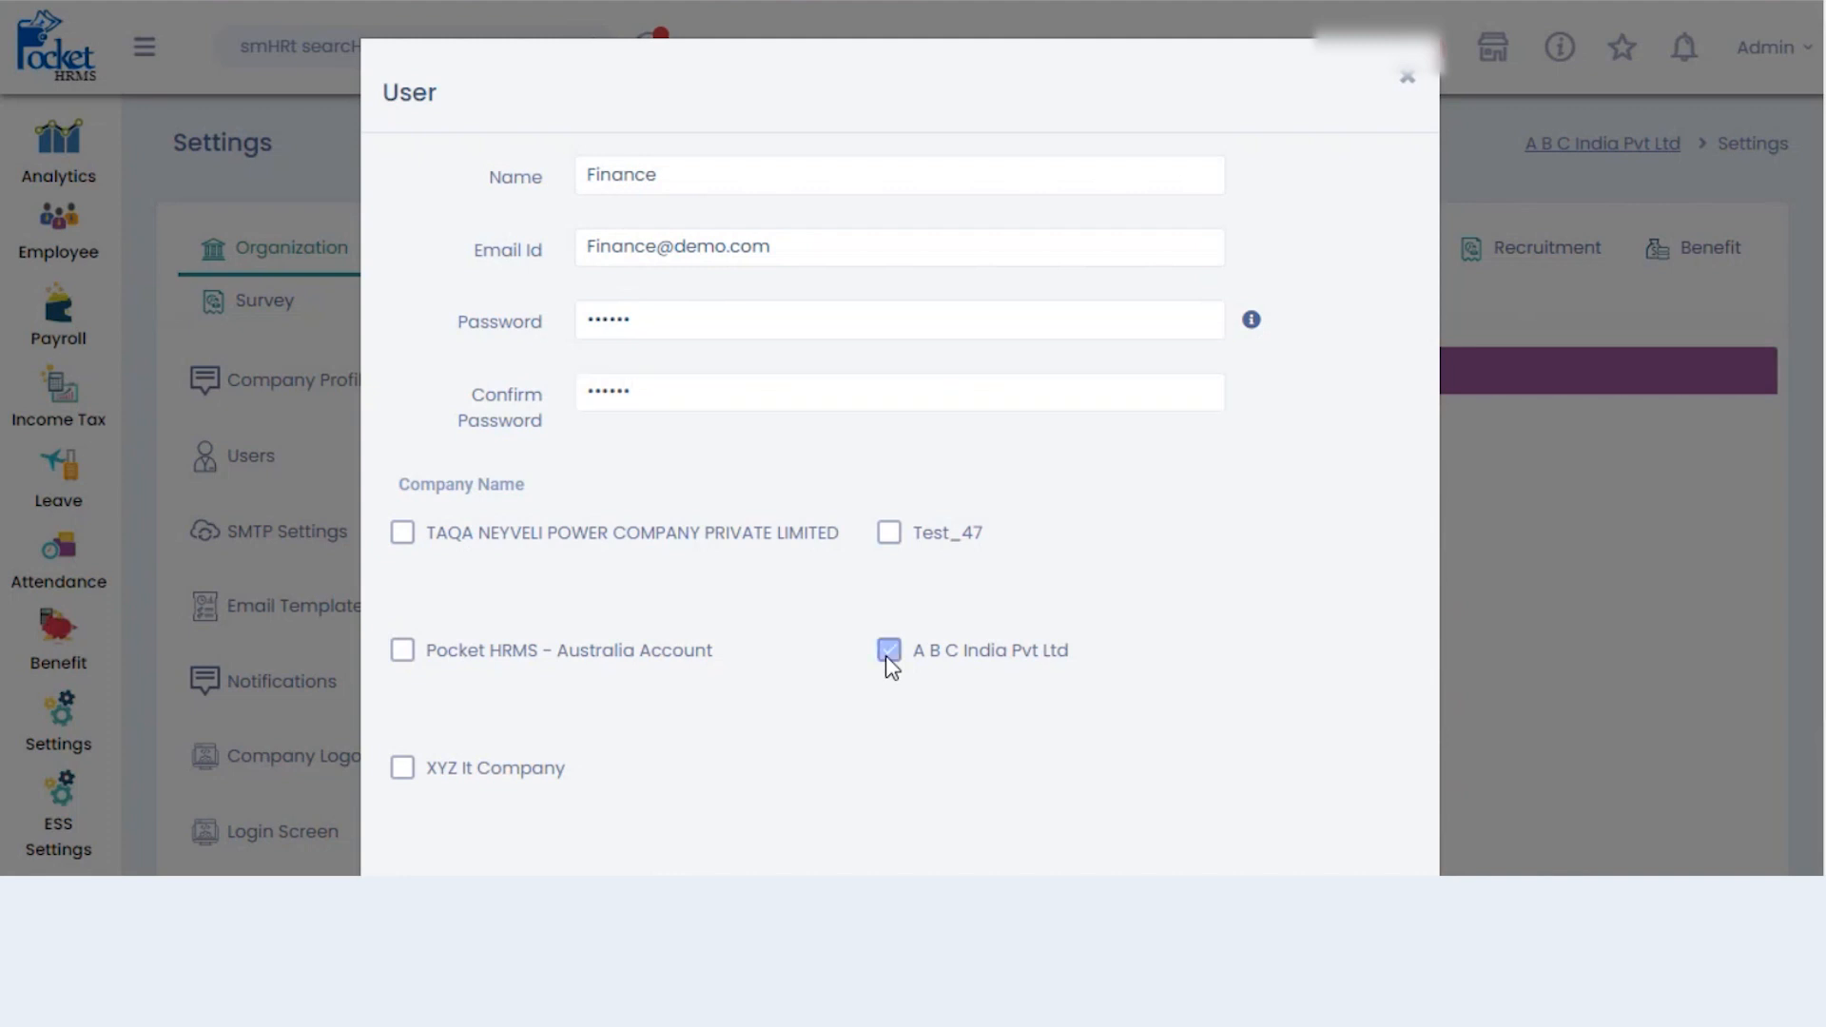
scroll(1630, 630, down, 2)
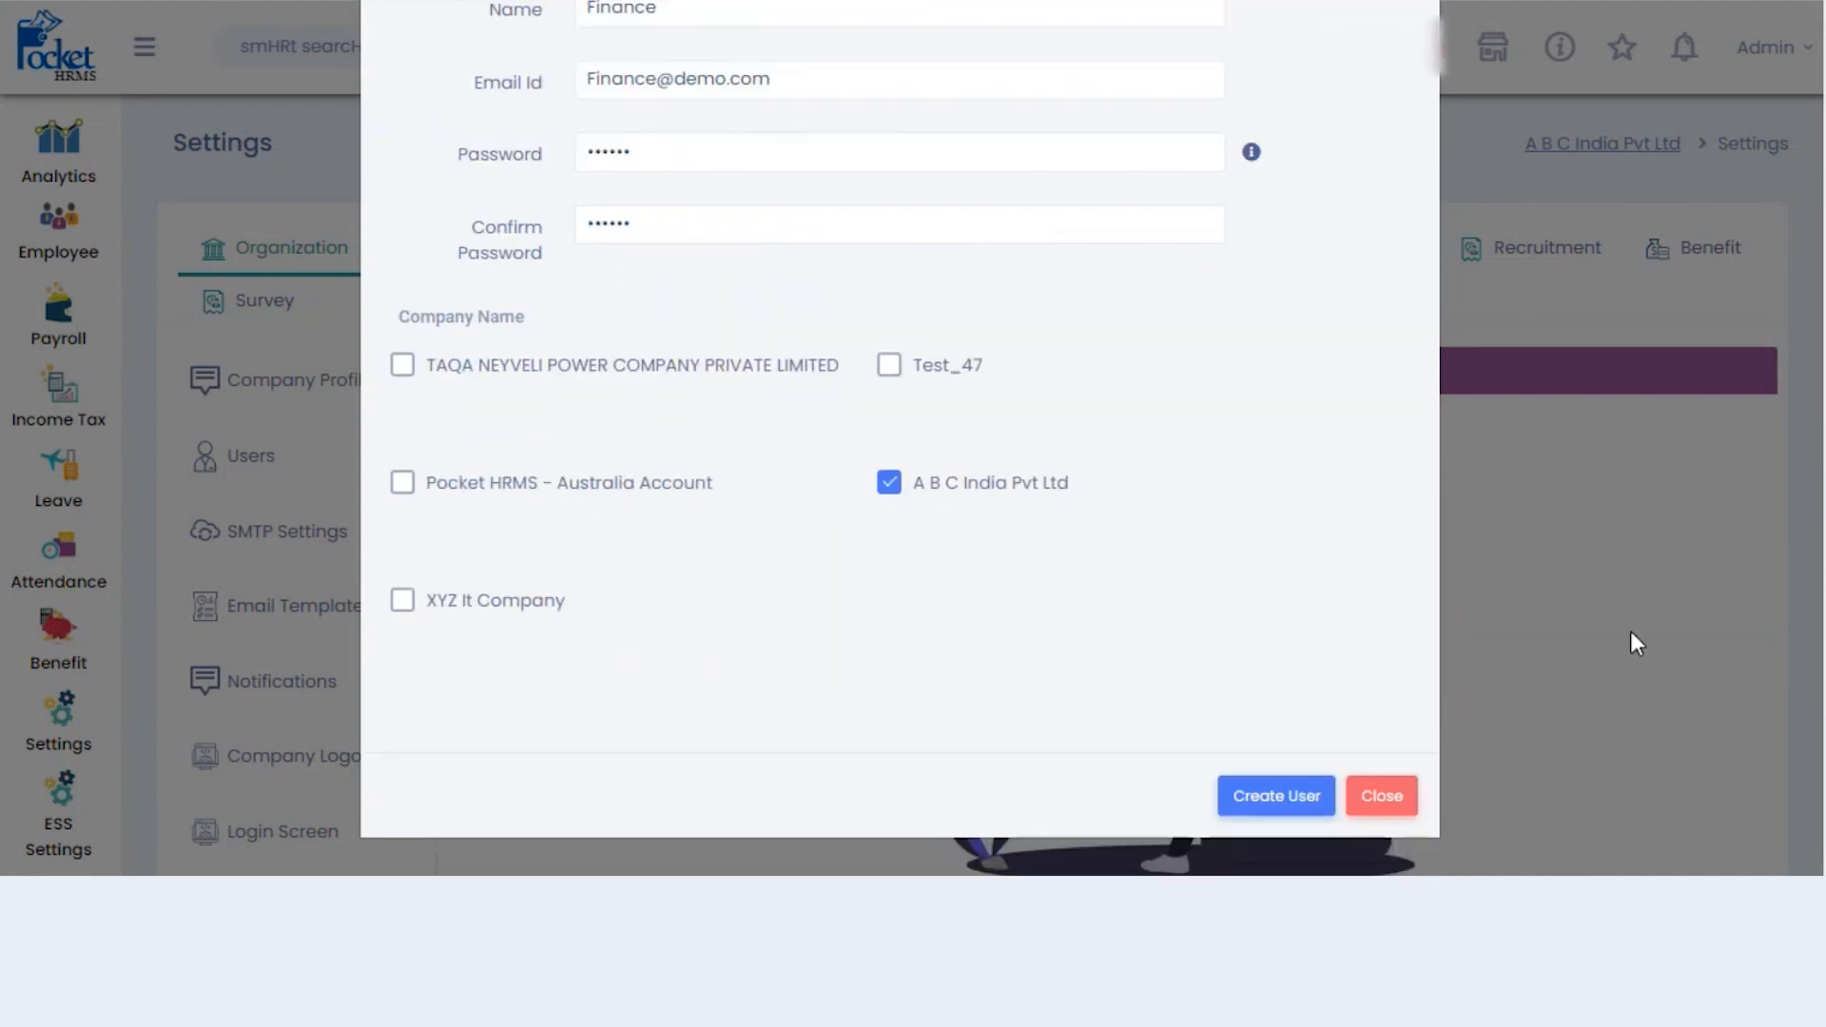
click(1296, 809)
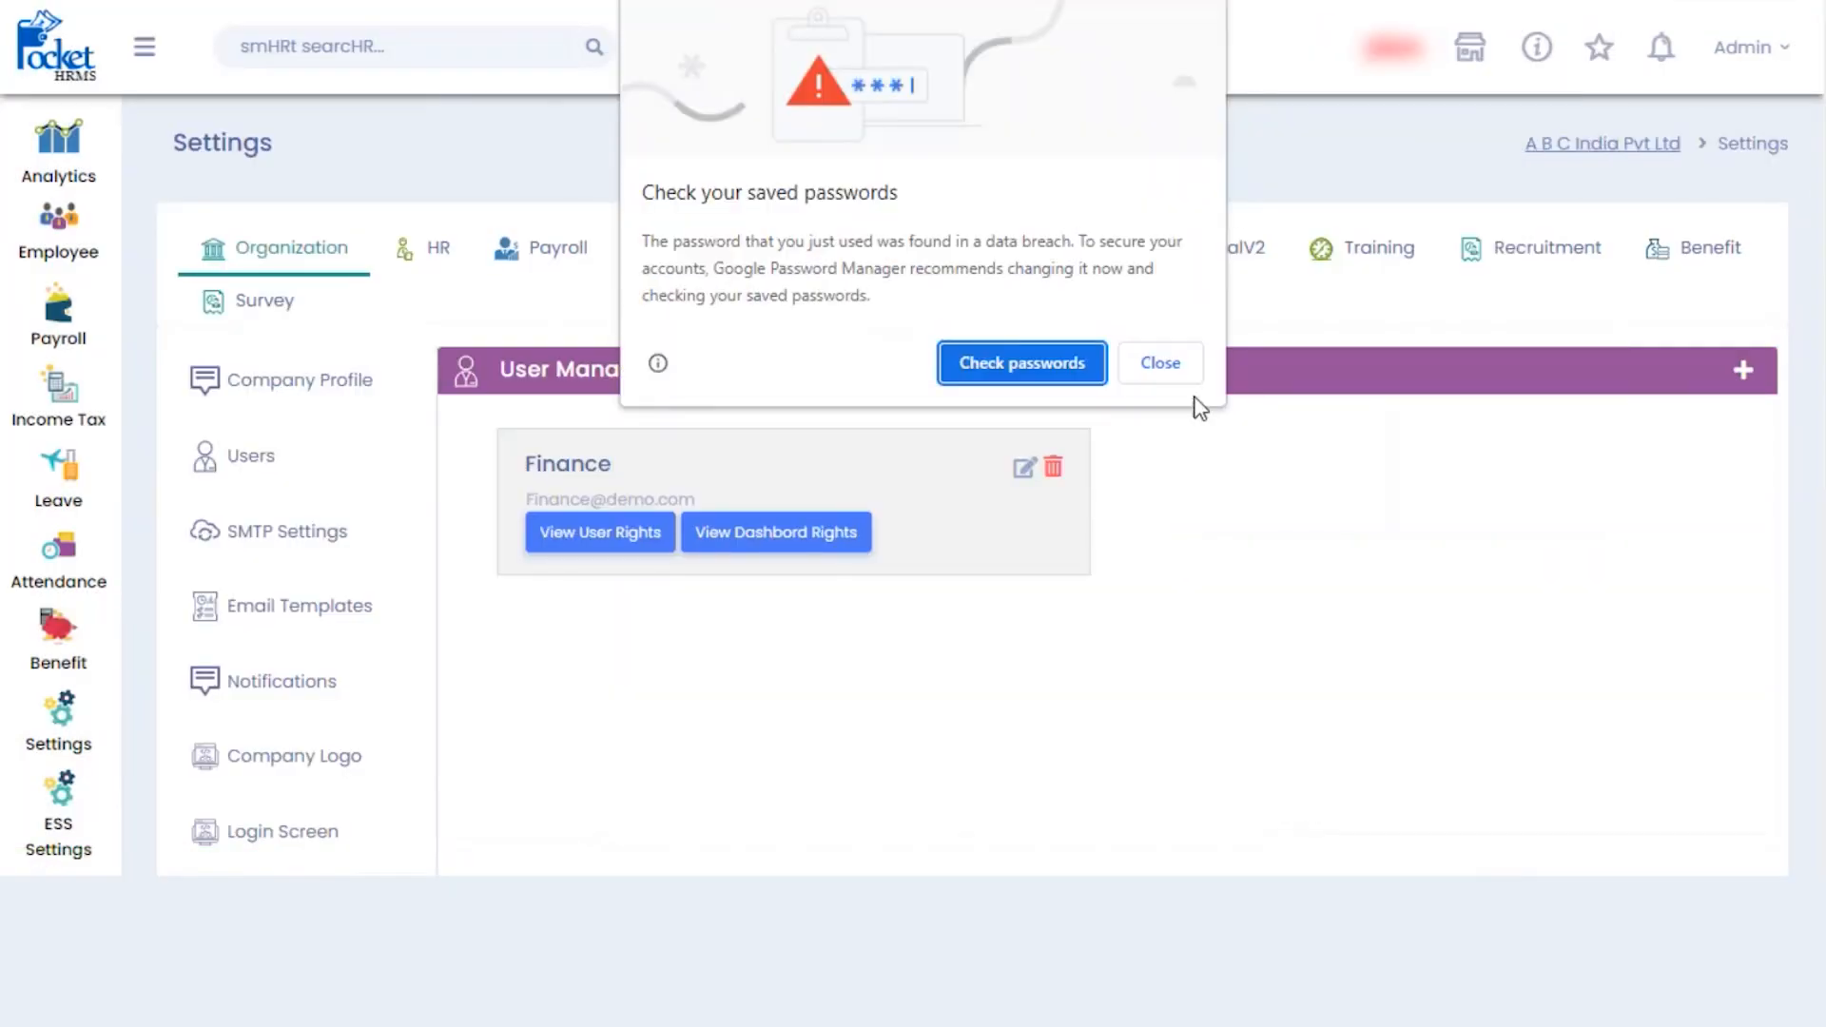
click(1179, 367)
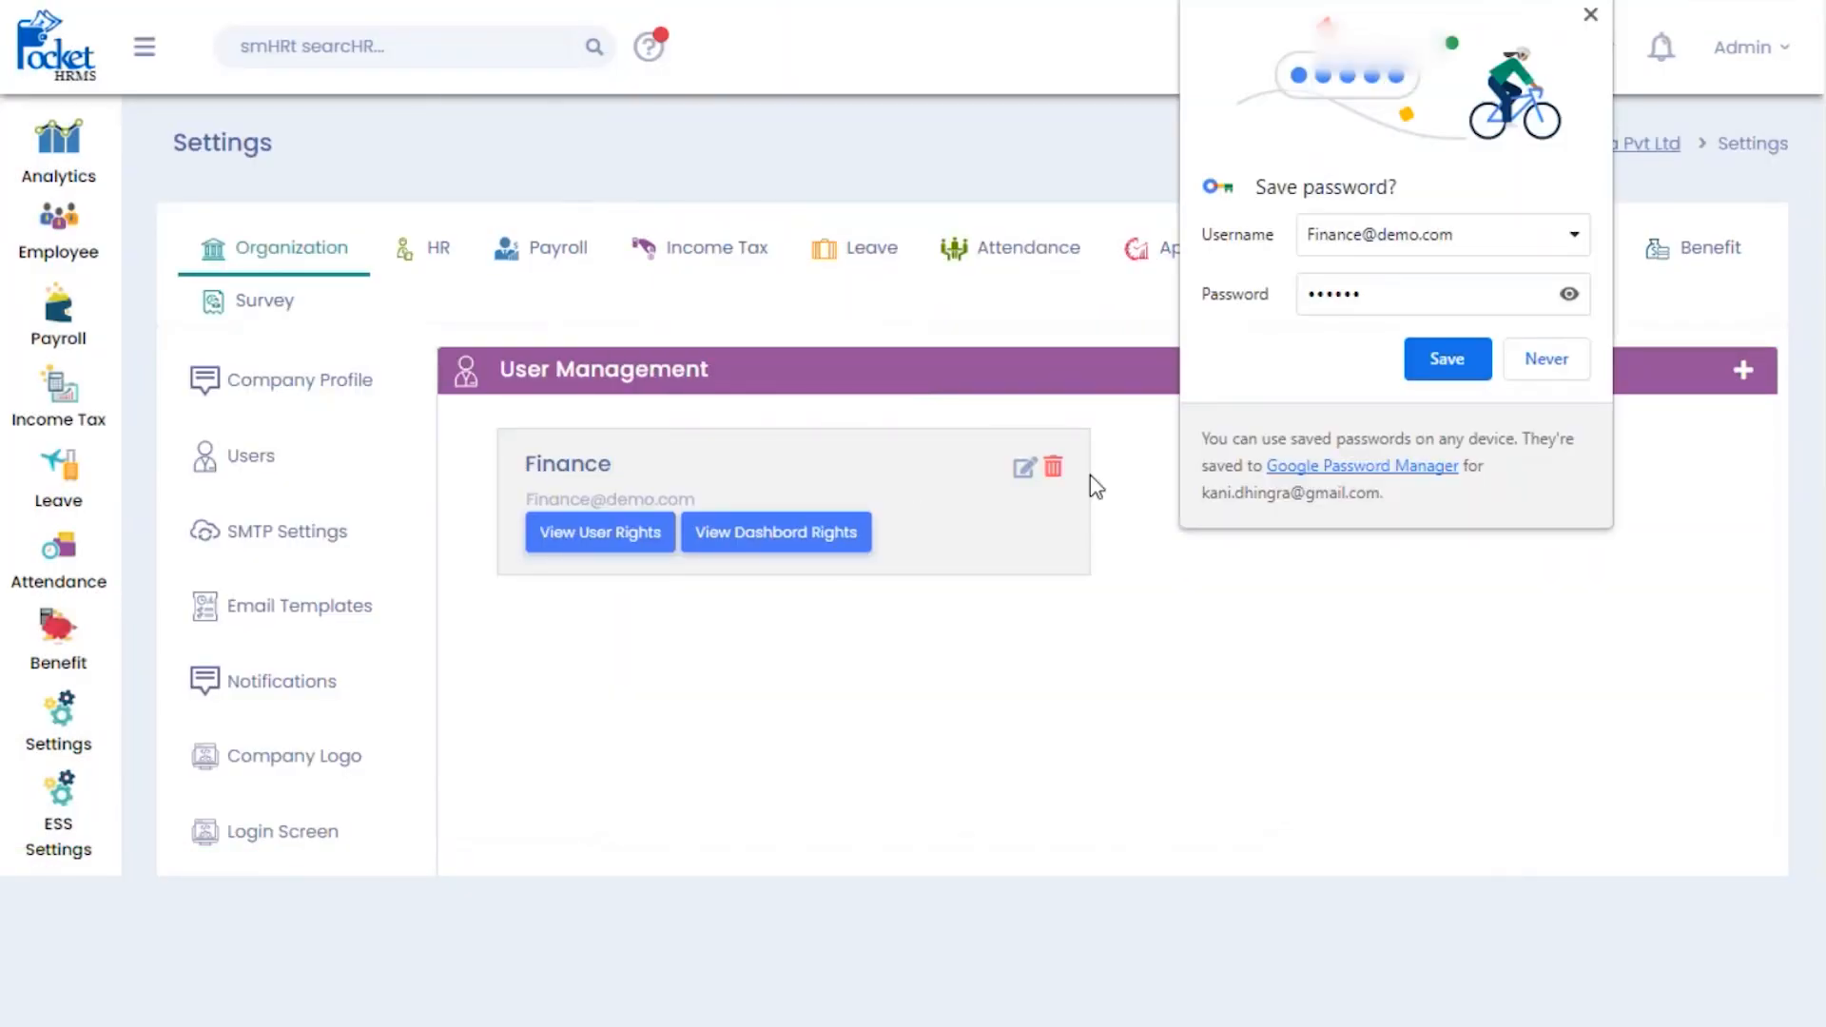
click(1544, 361)
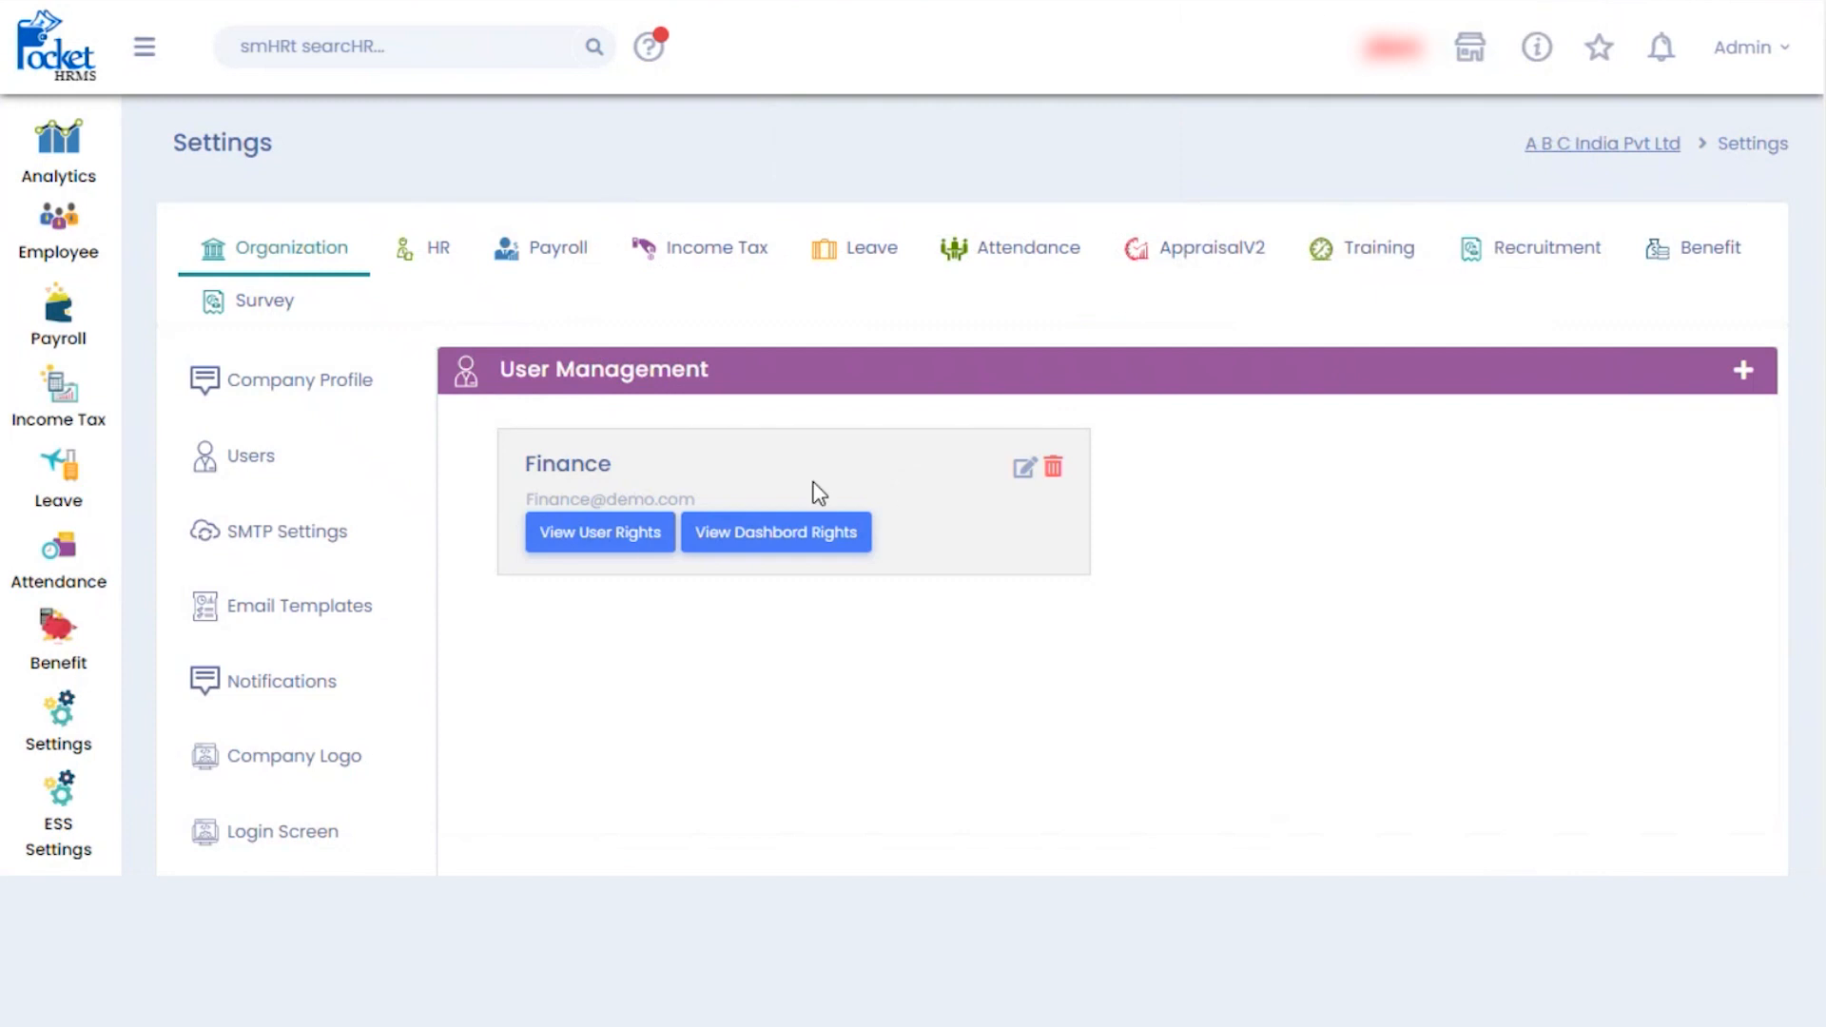
- In the Finance user's rights, grant the General category and Analytics Reports
click(632, 544)
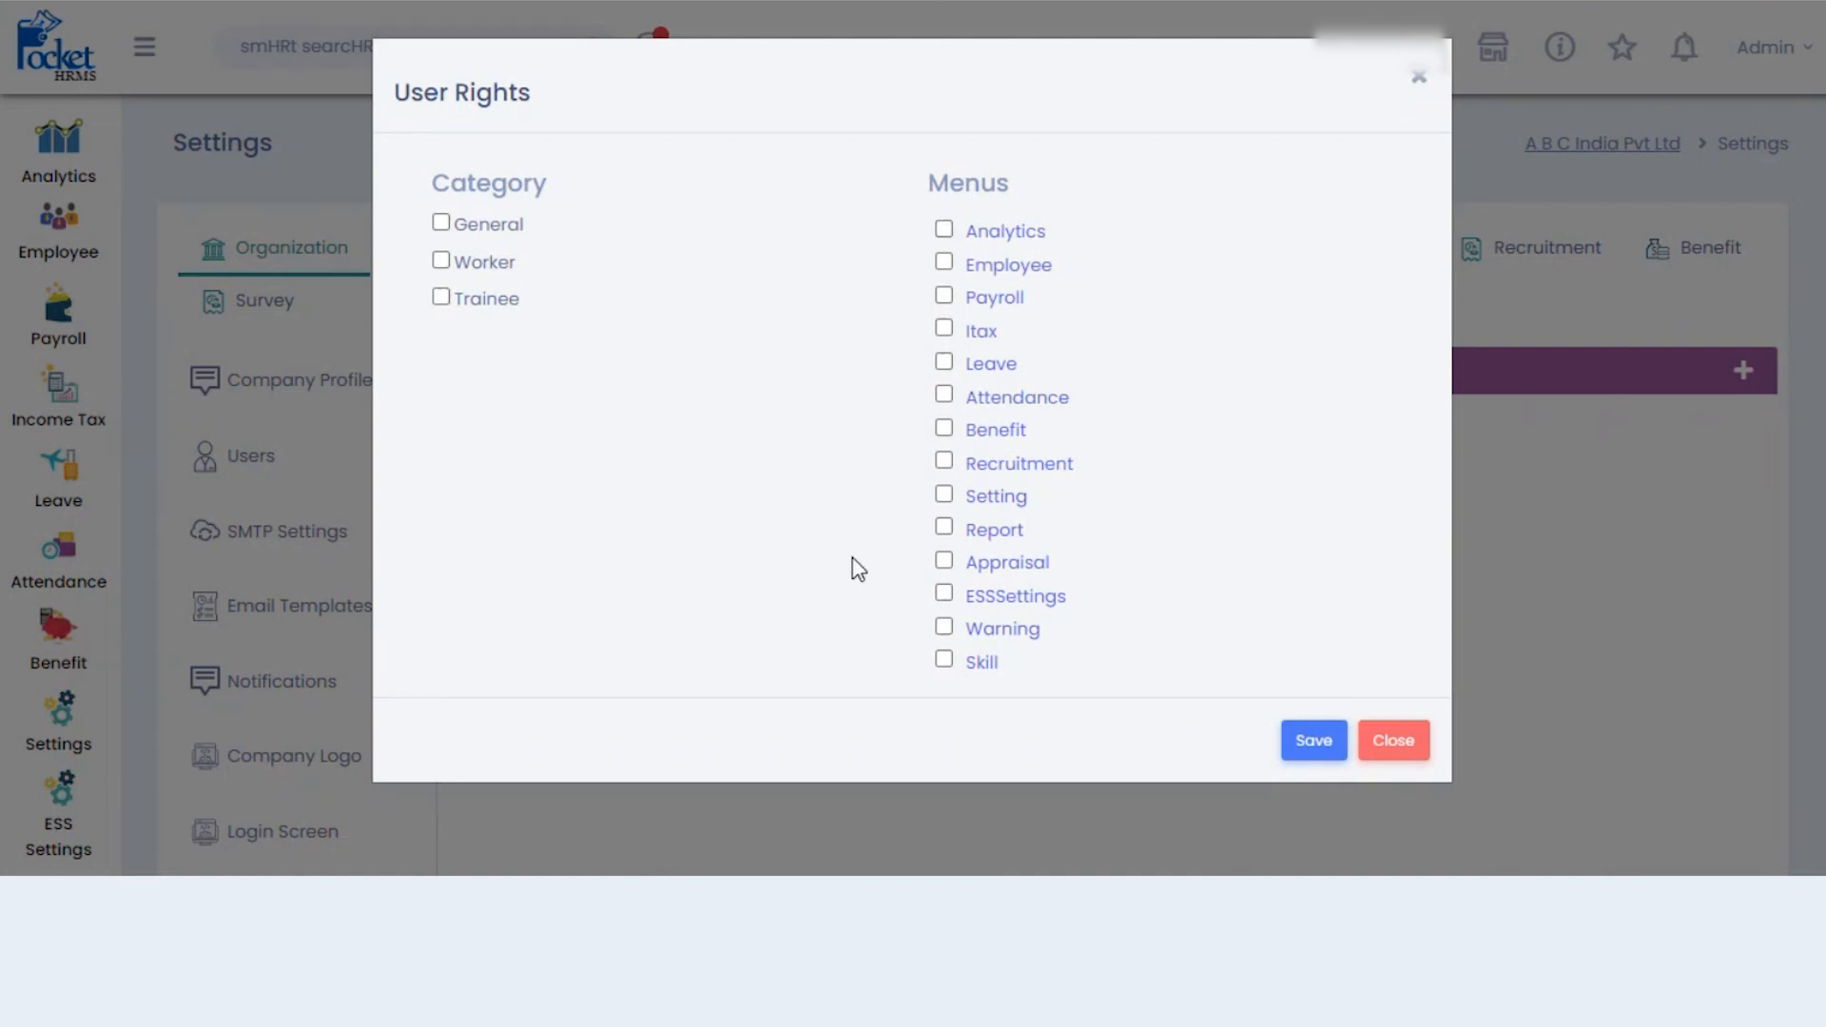
click(441, 226)
drag(1000, 237, 1005, 279)
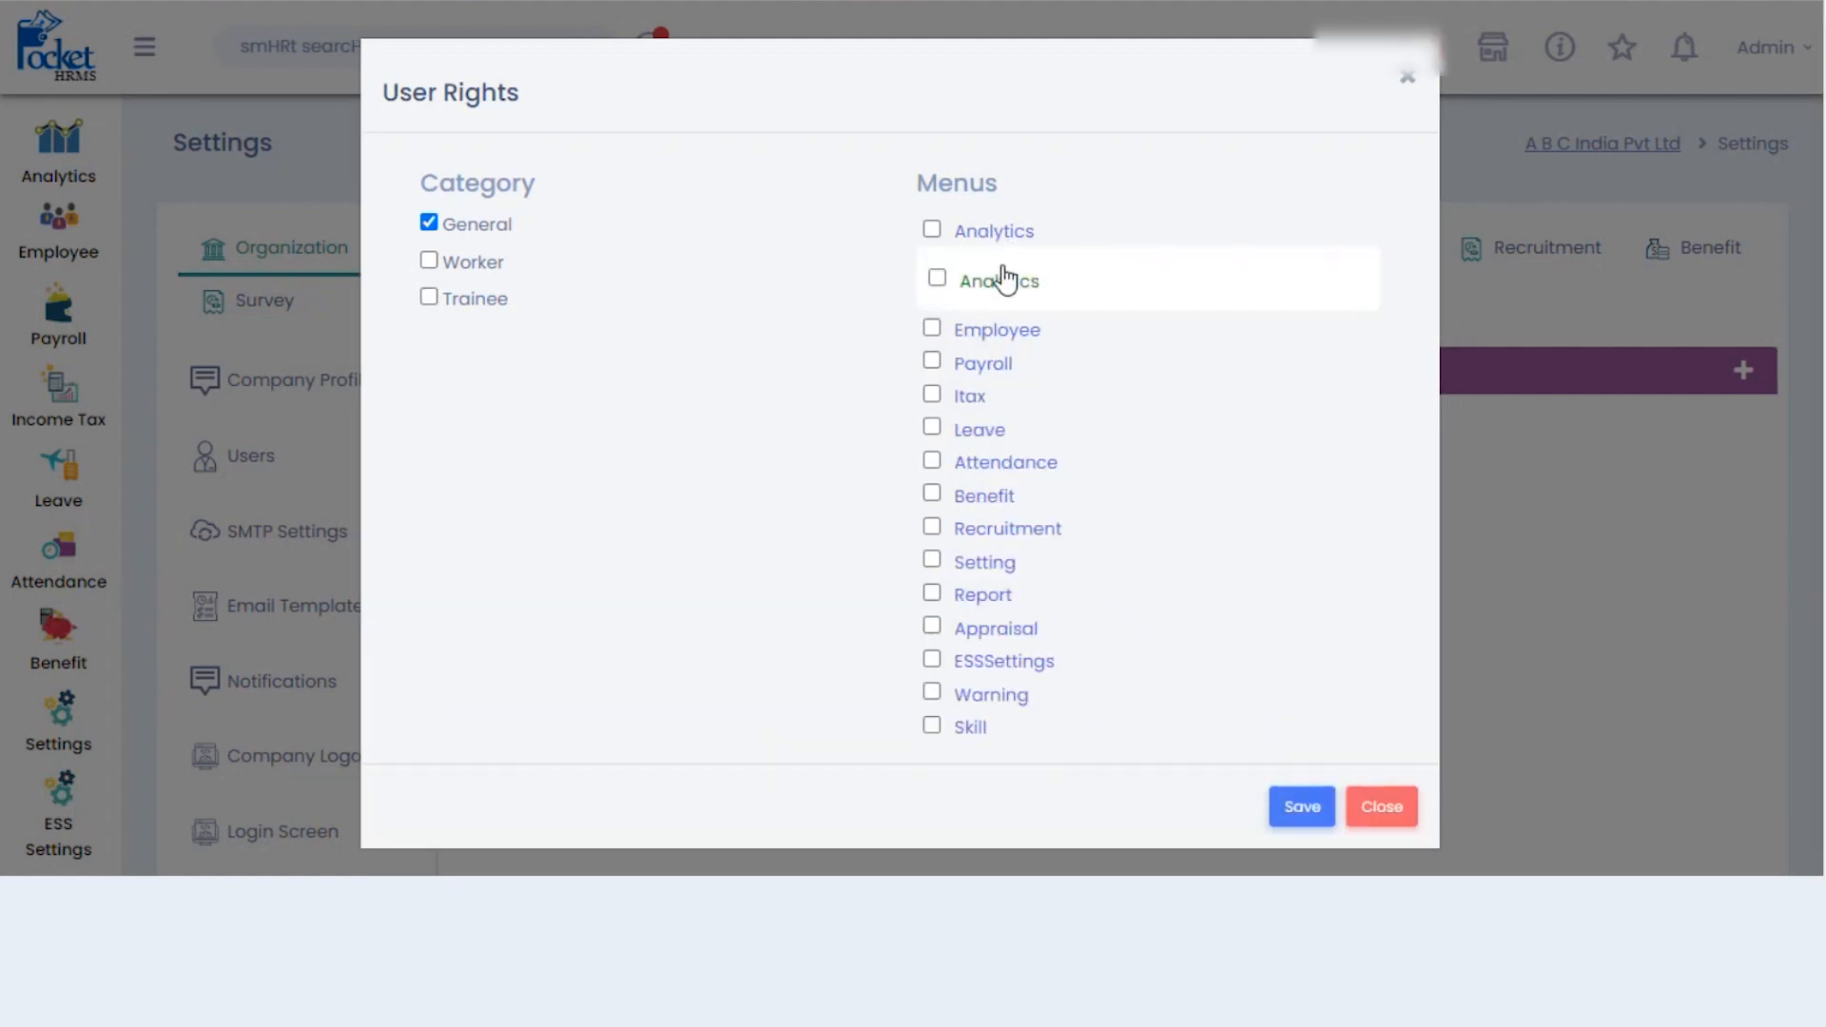
click(1006, 286)
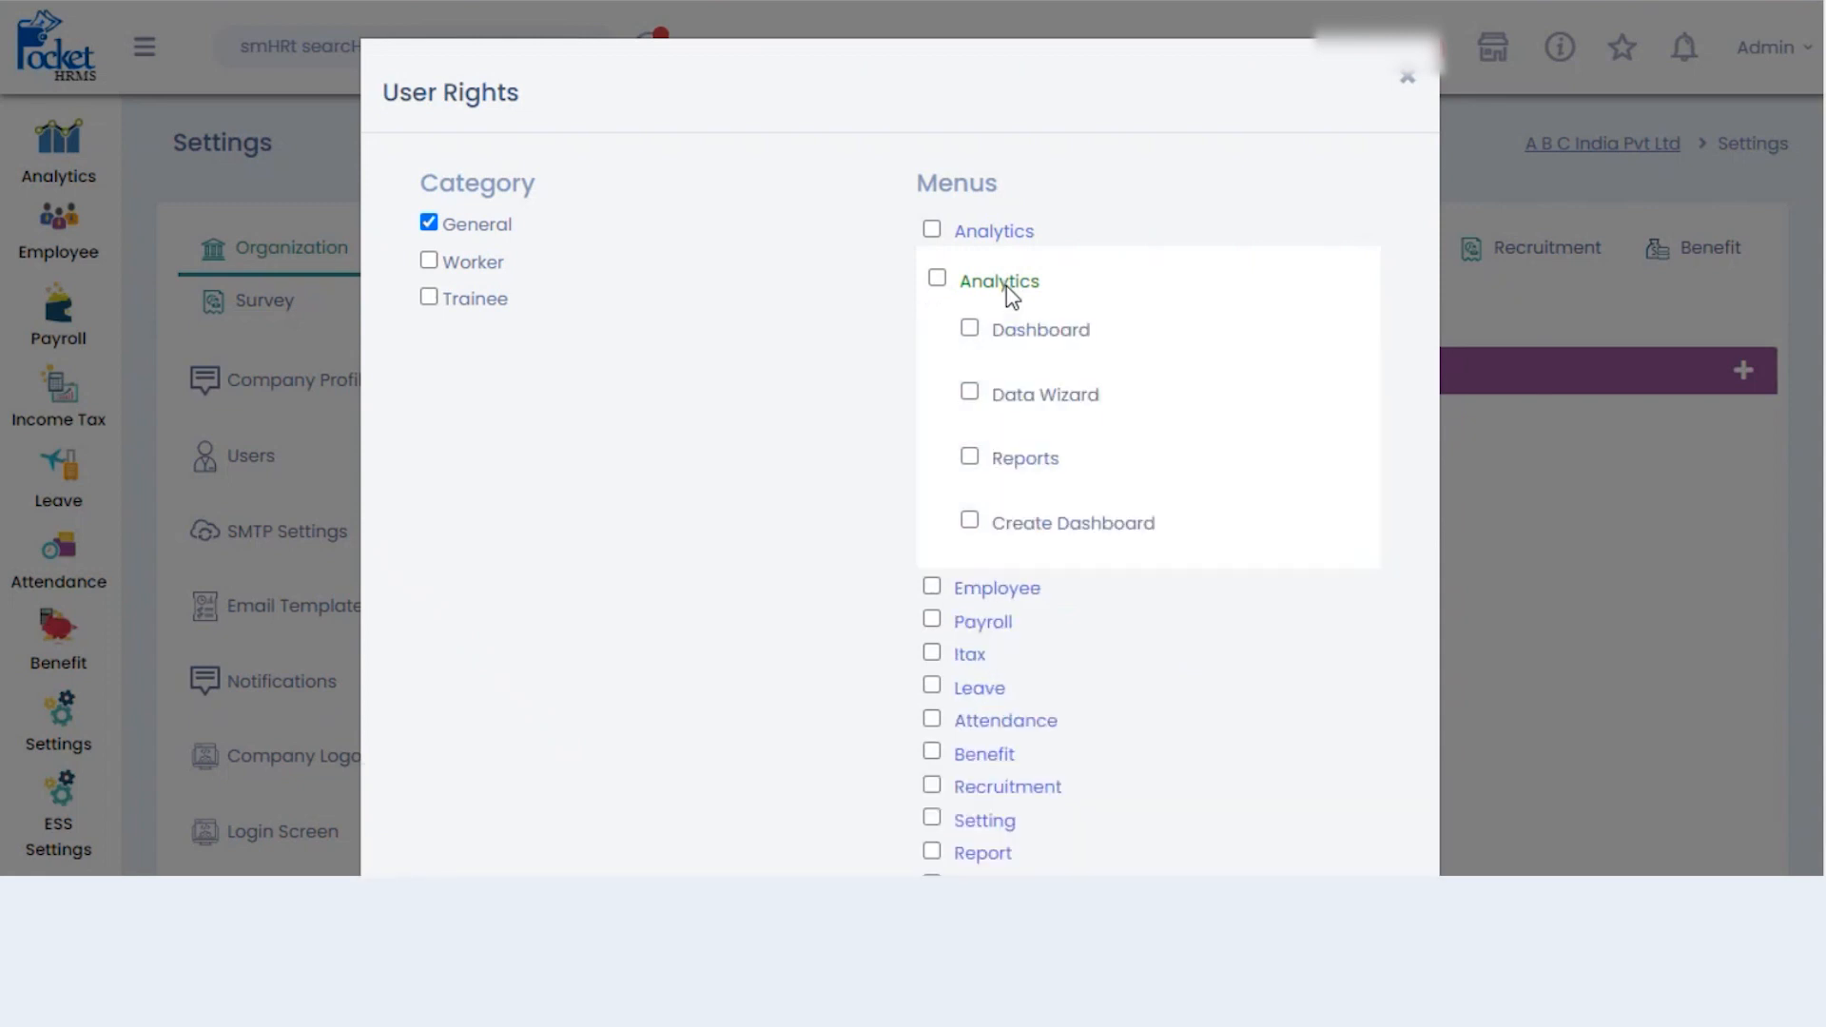
click(970, 459)
- Grant the whole Itax module except the Other Income Details import right
scroll(1288, 453, down, 3)
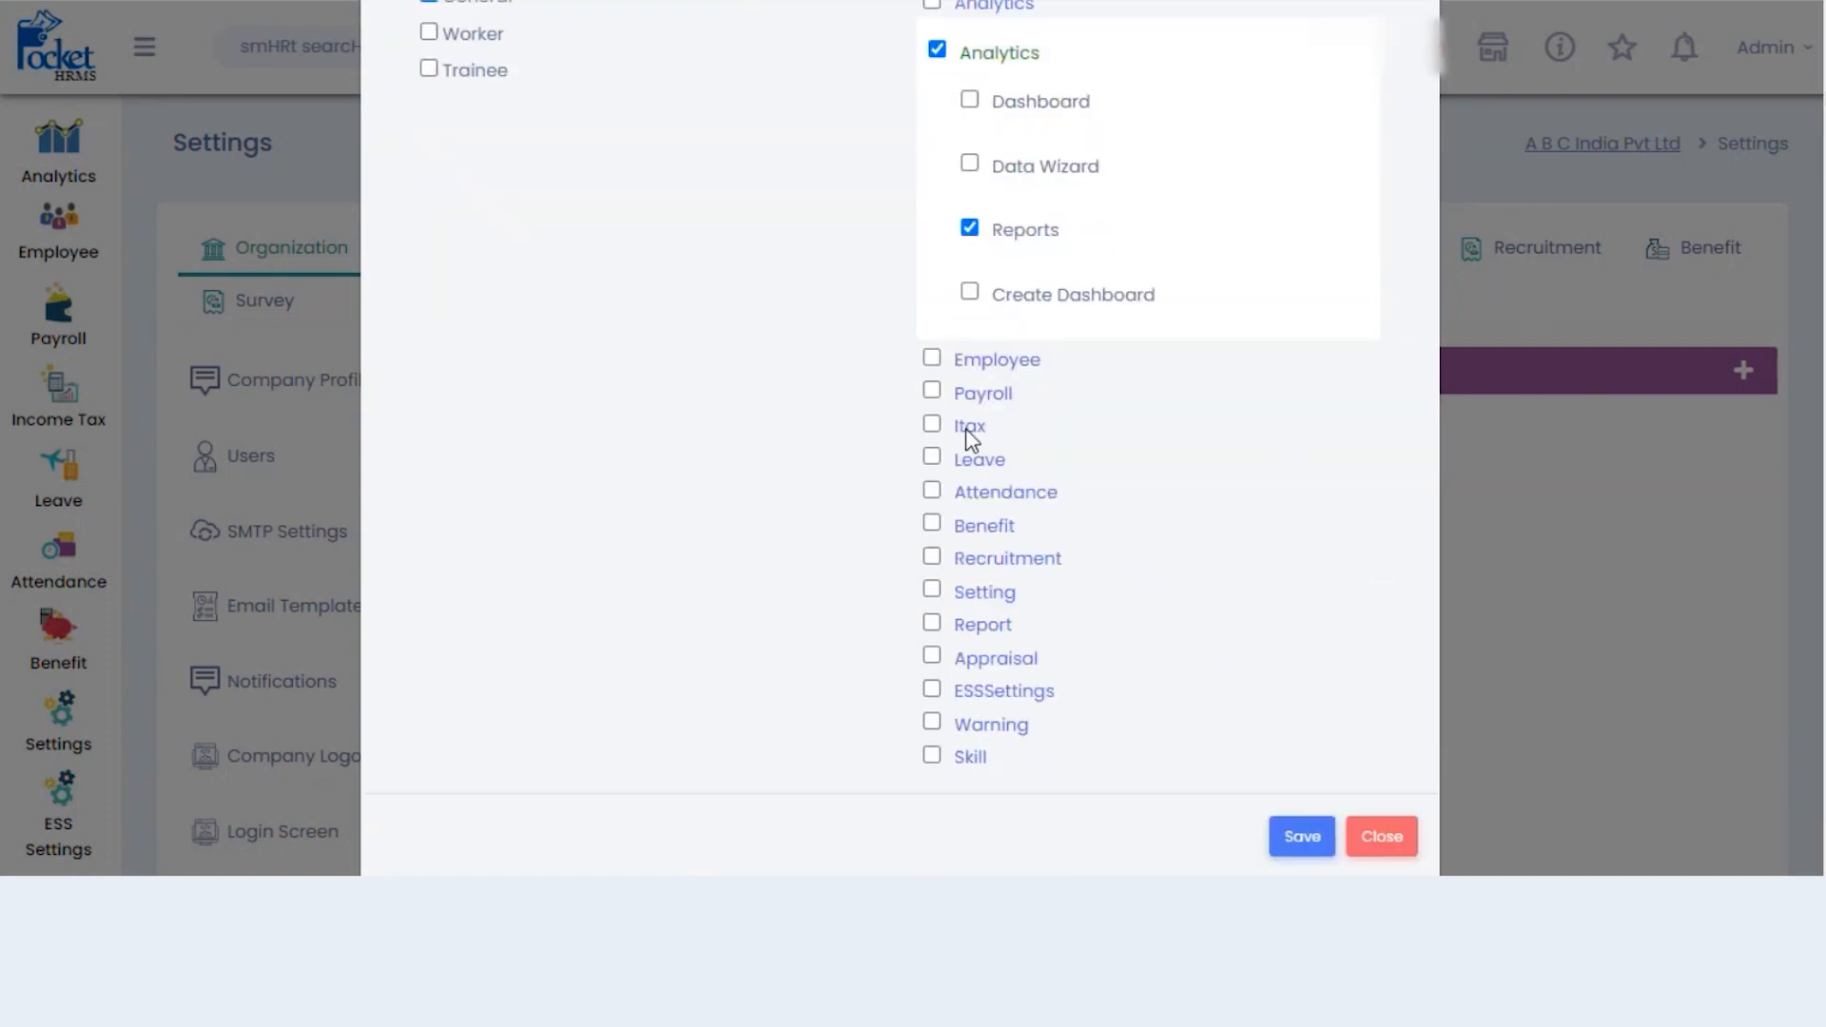
click(972, 428)
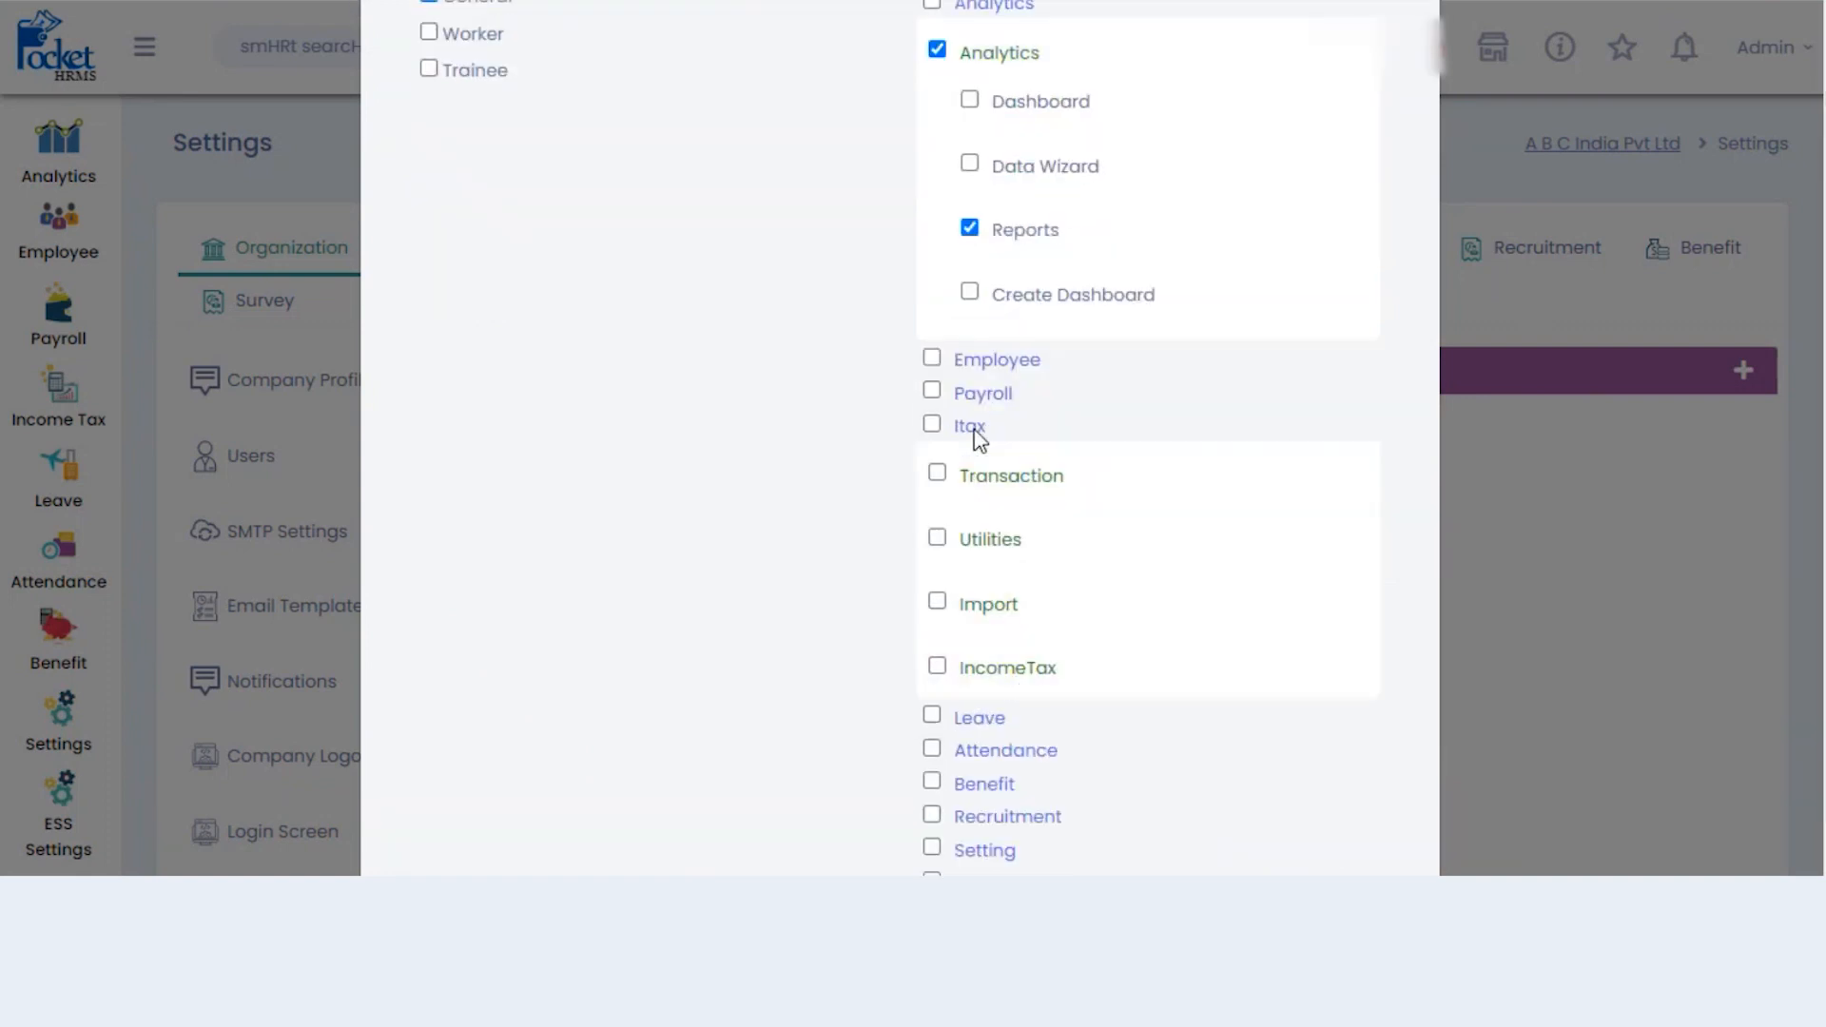
click(1011, 483)
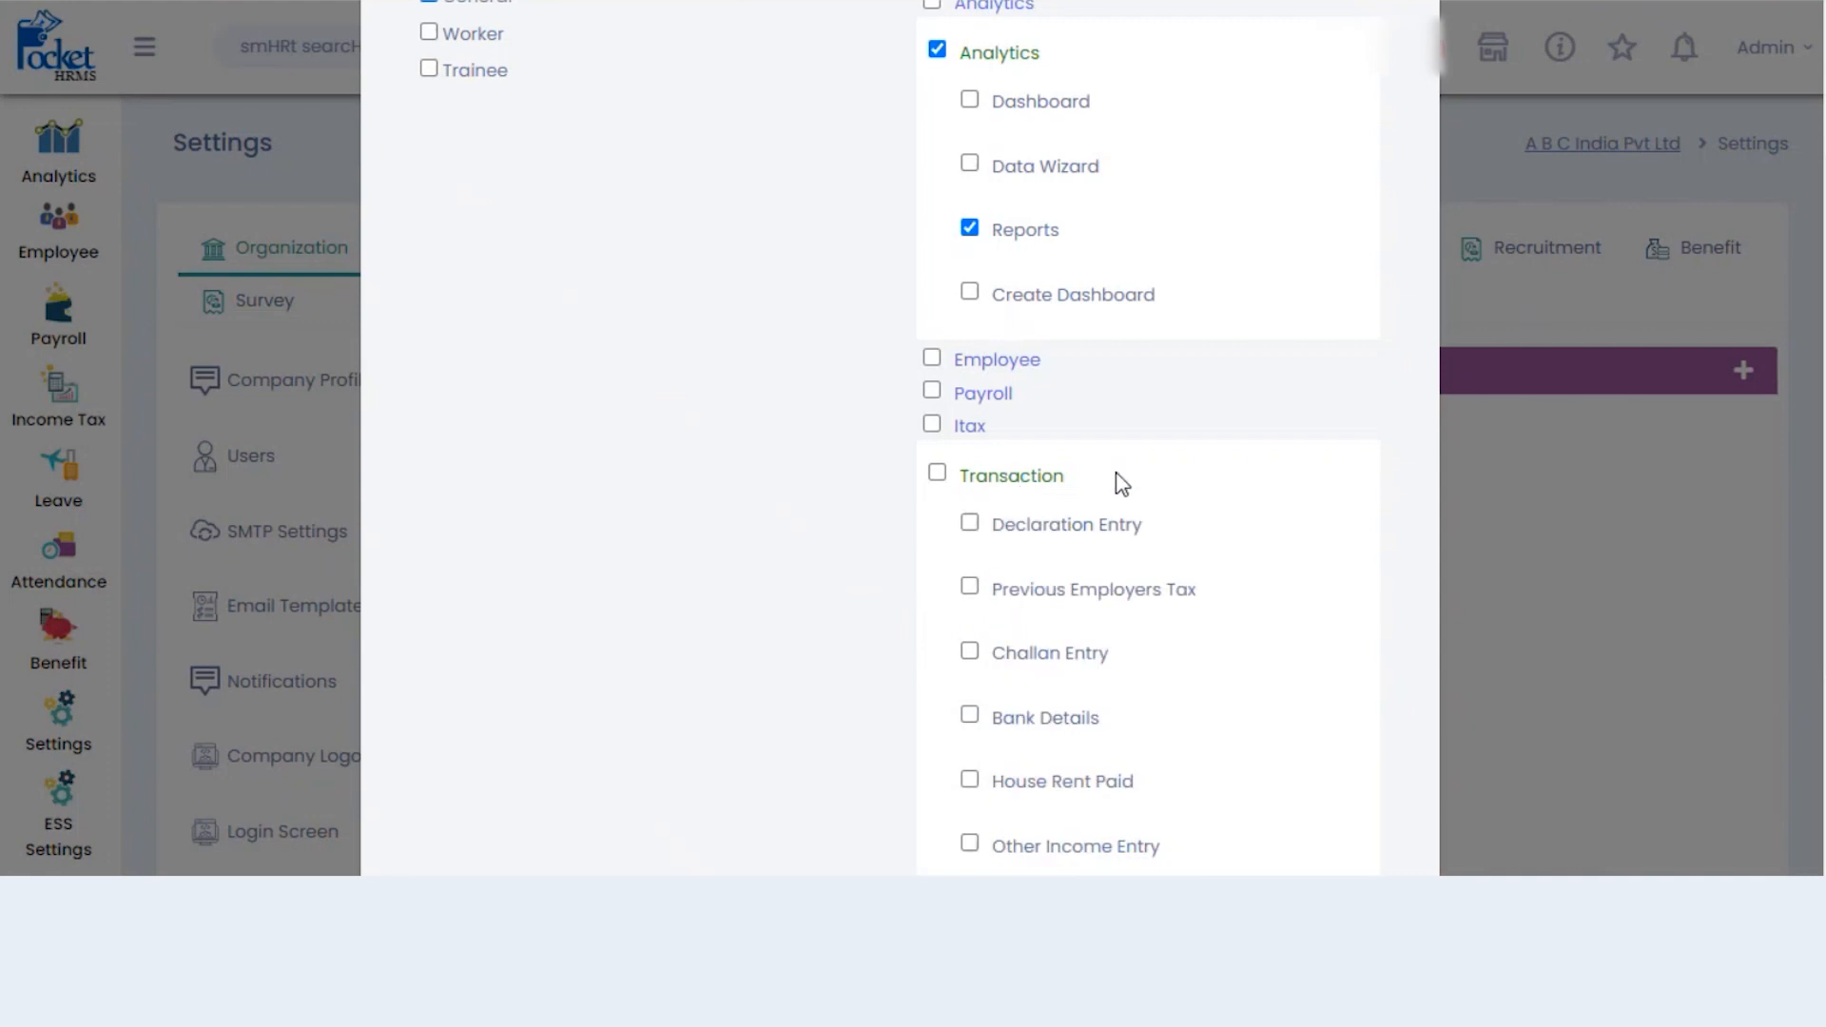
scroll(1117, 481, down, 4)
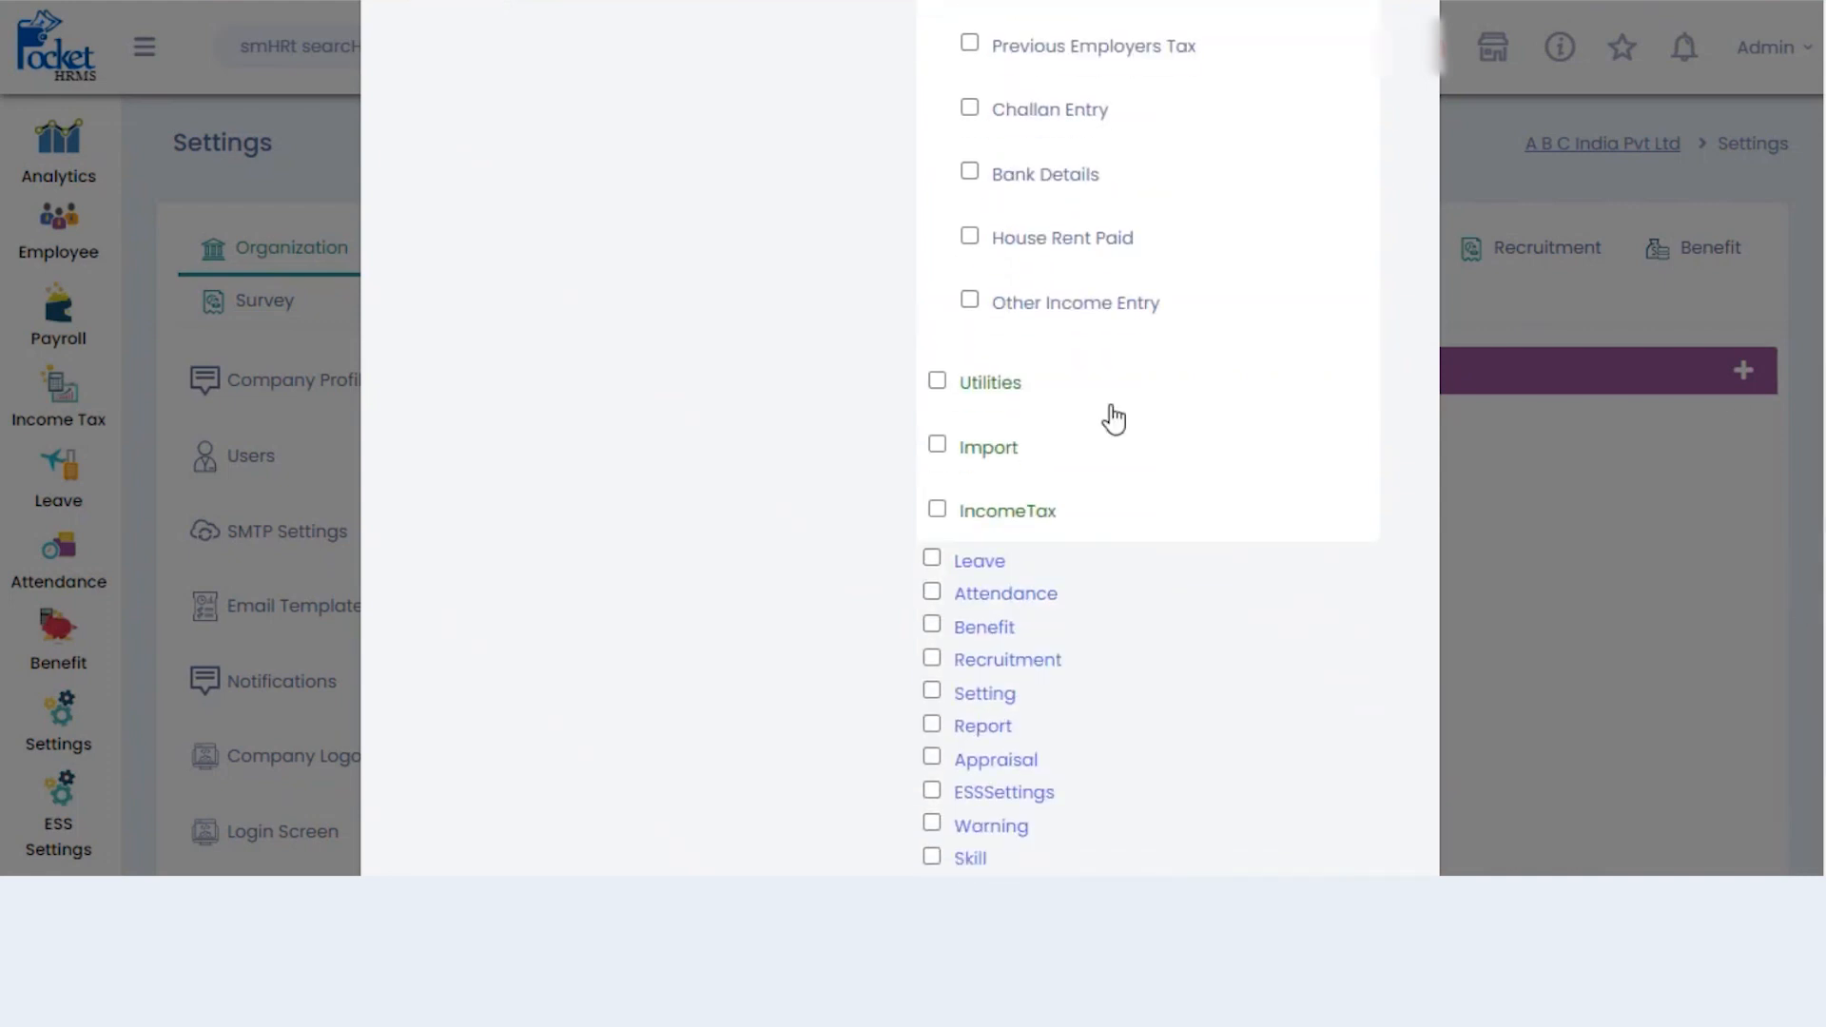
click(995, 451)
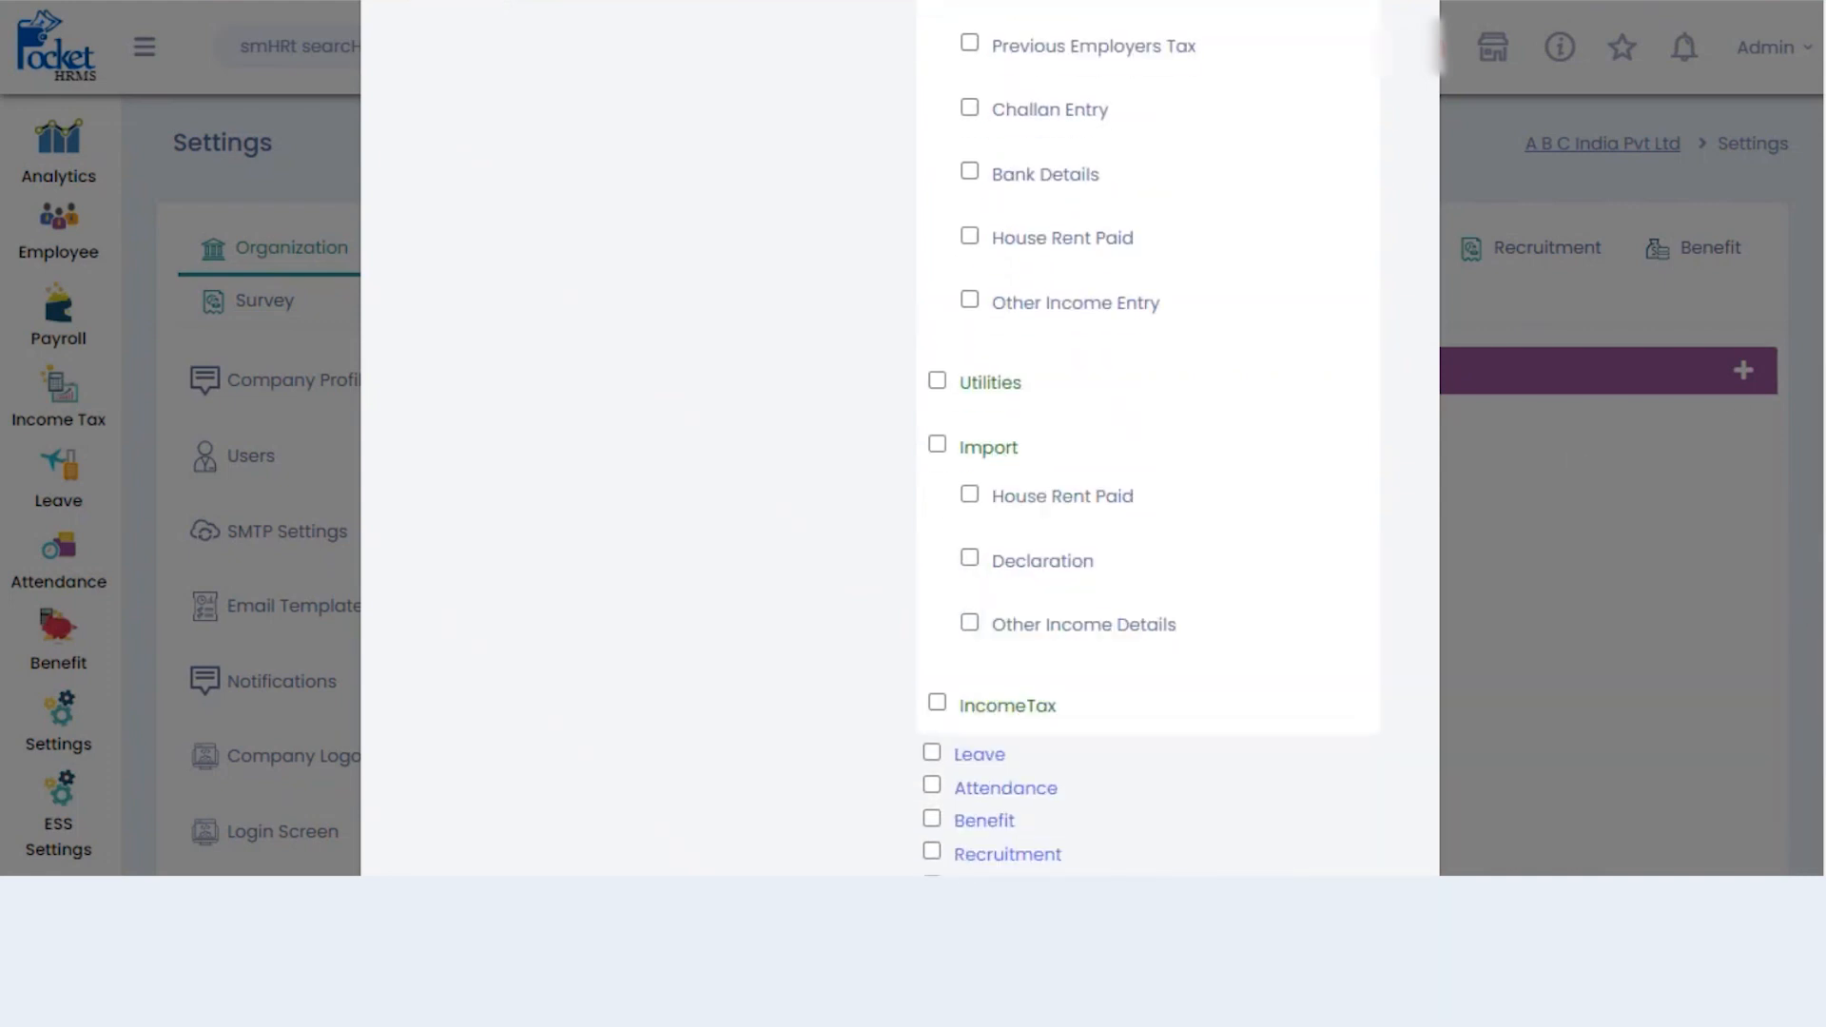
scroll(1572, 448, down, 1)
scroll(1194, 266, up, 5)
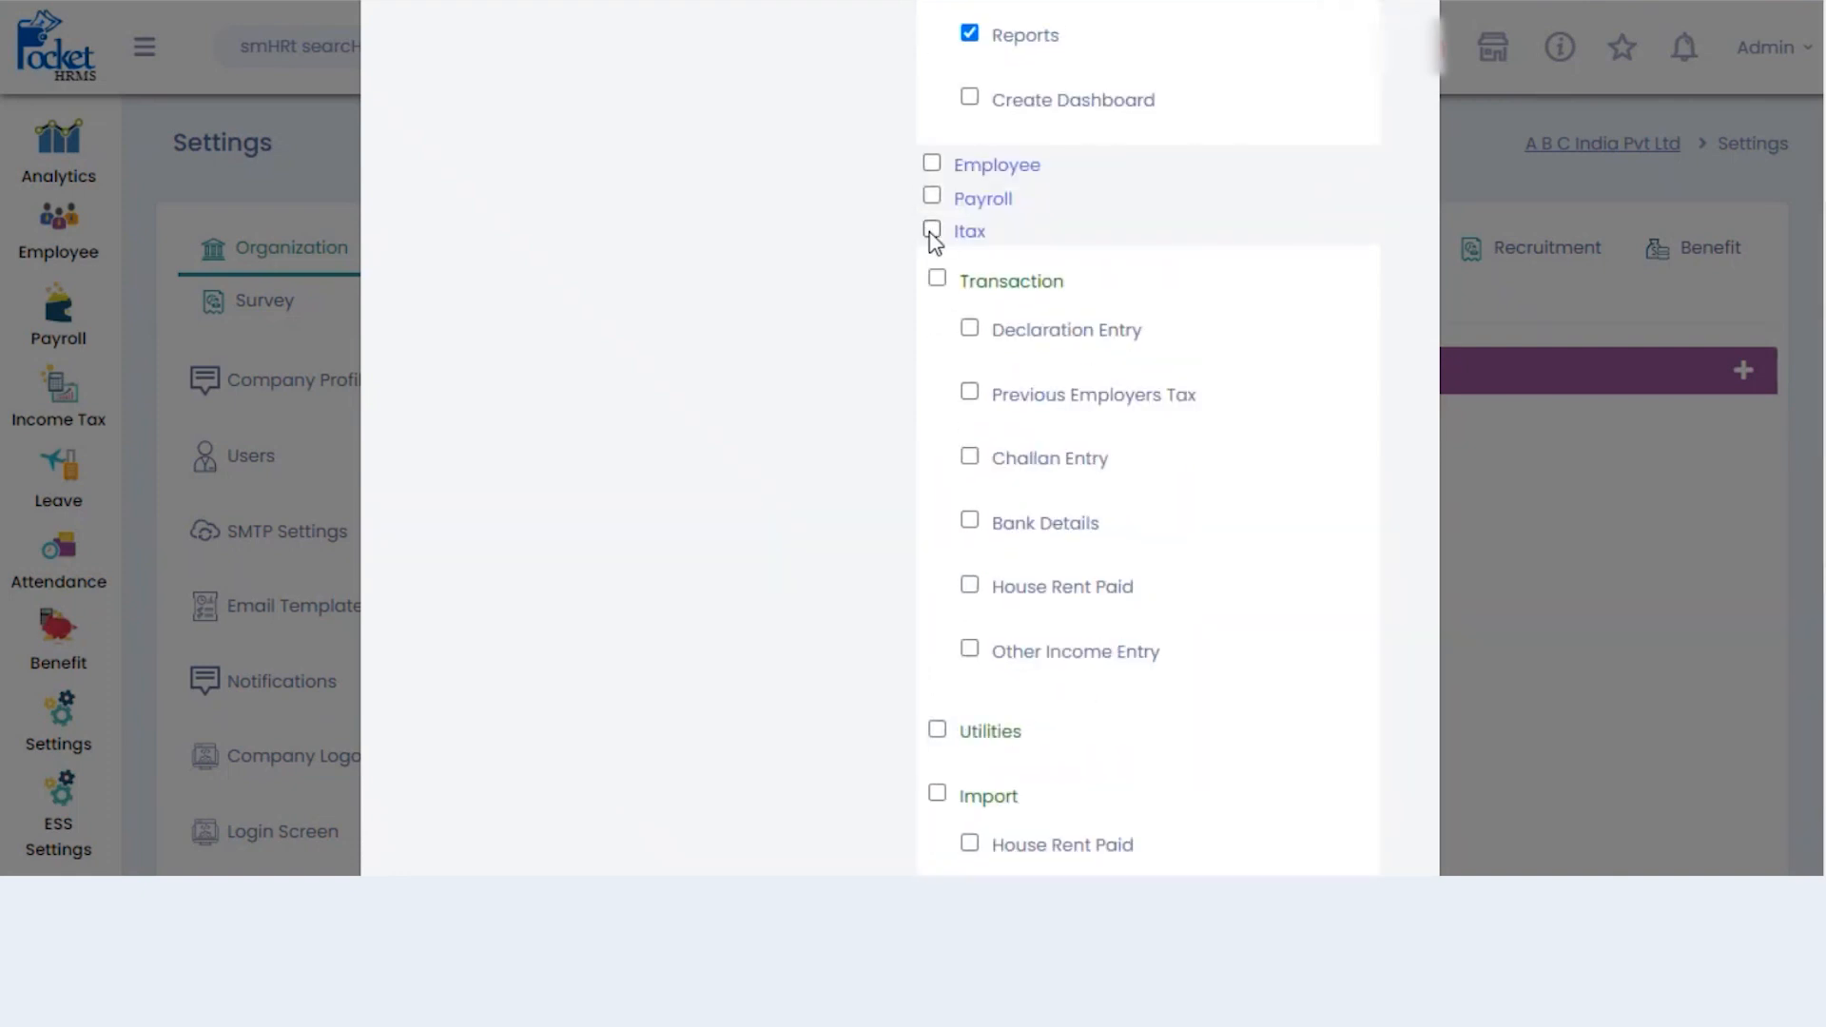
click(934, 230)
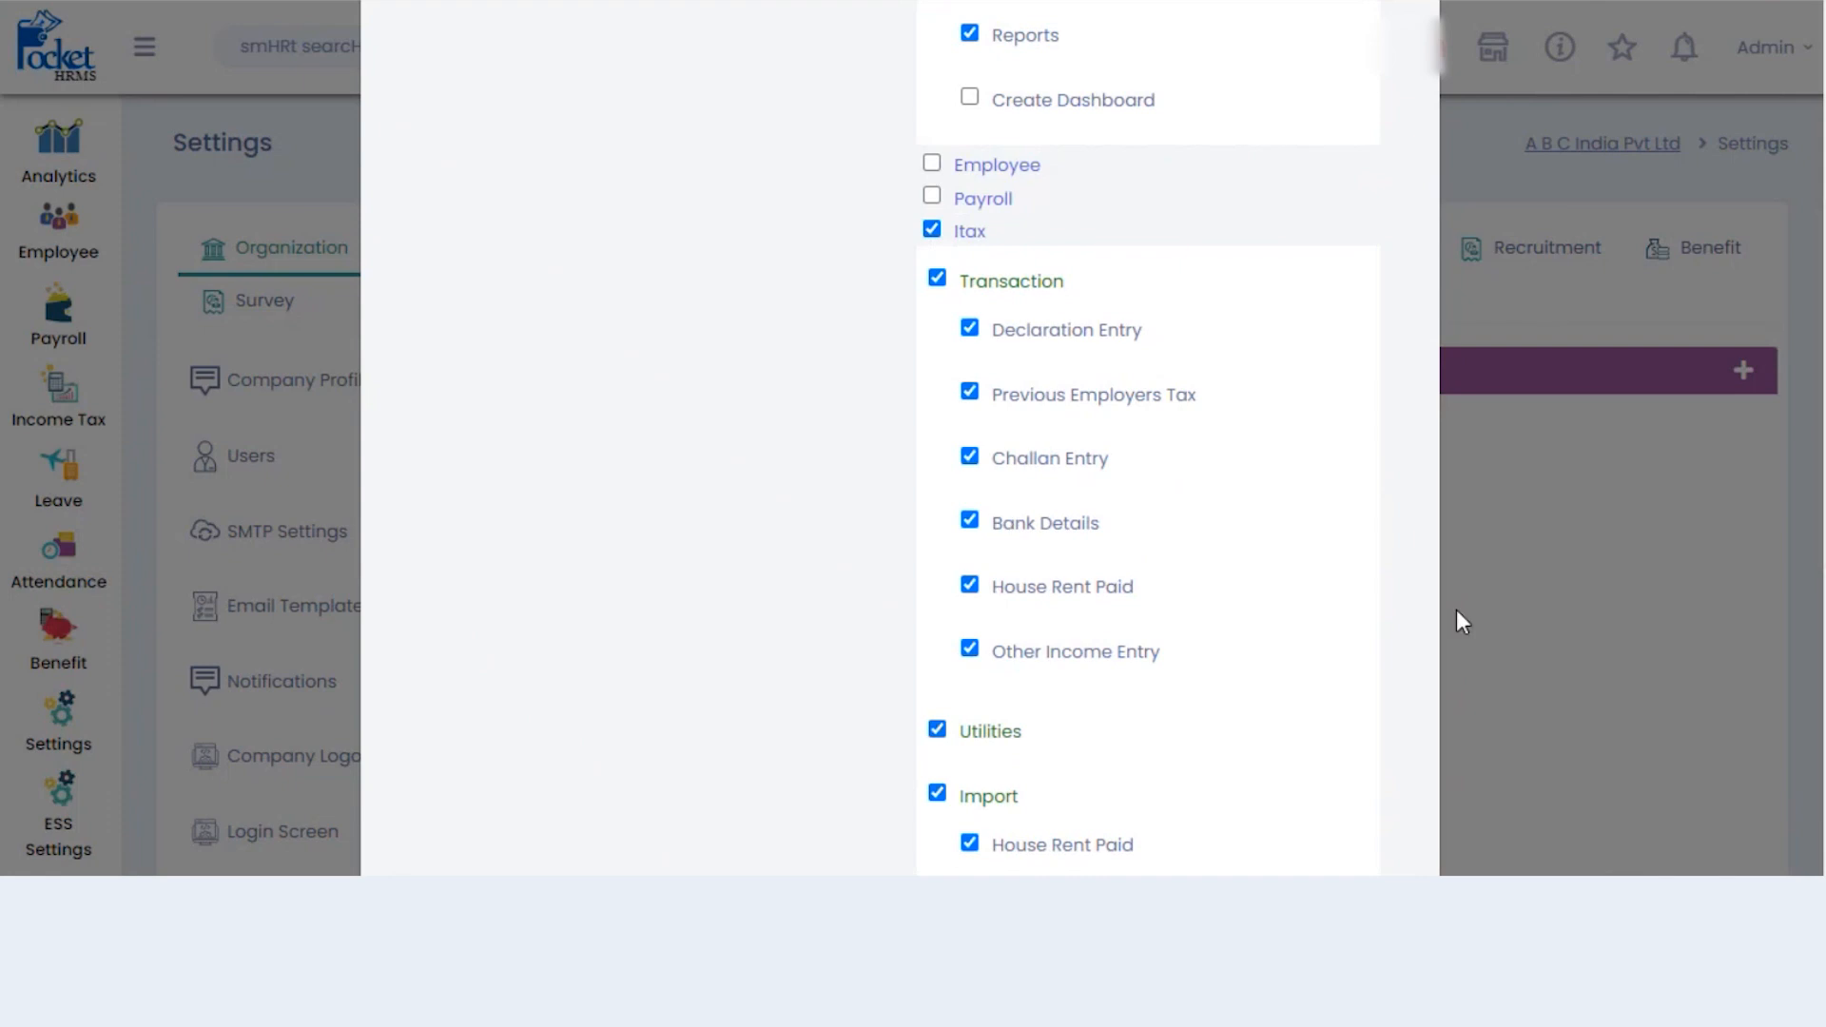
scroll(1617, 556, down, 3)
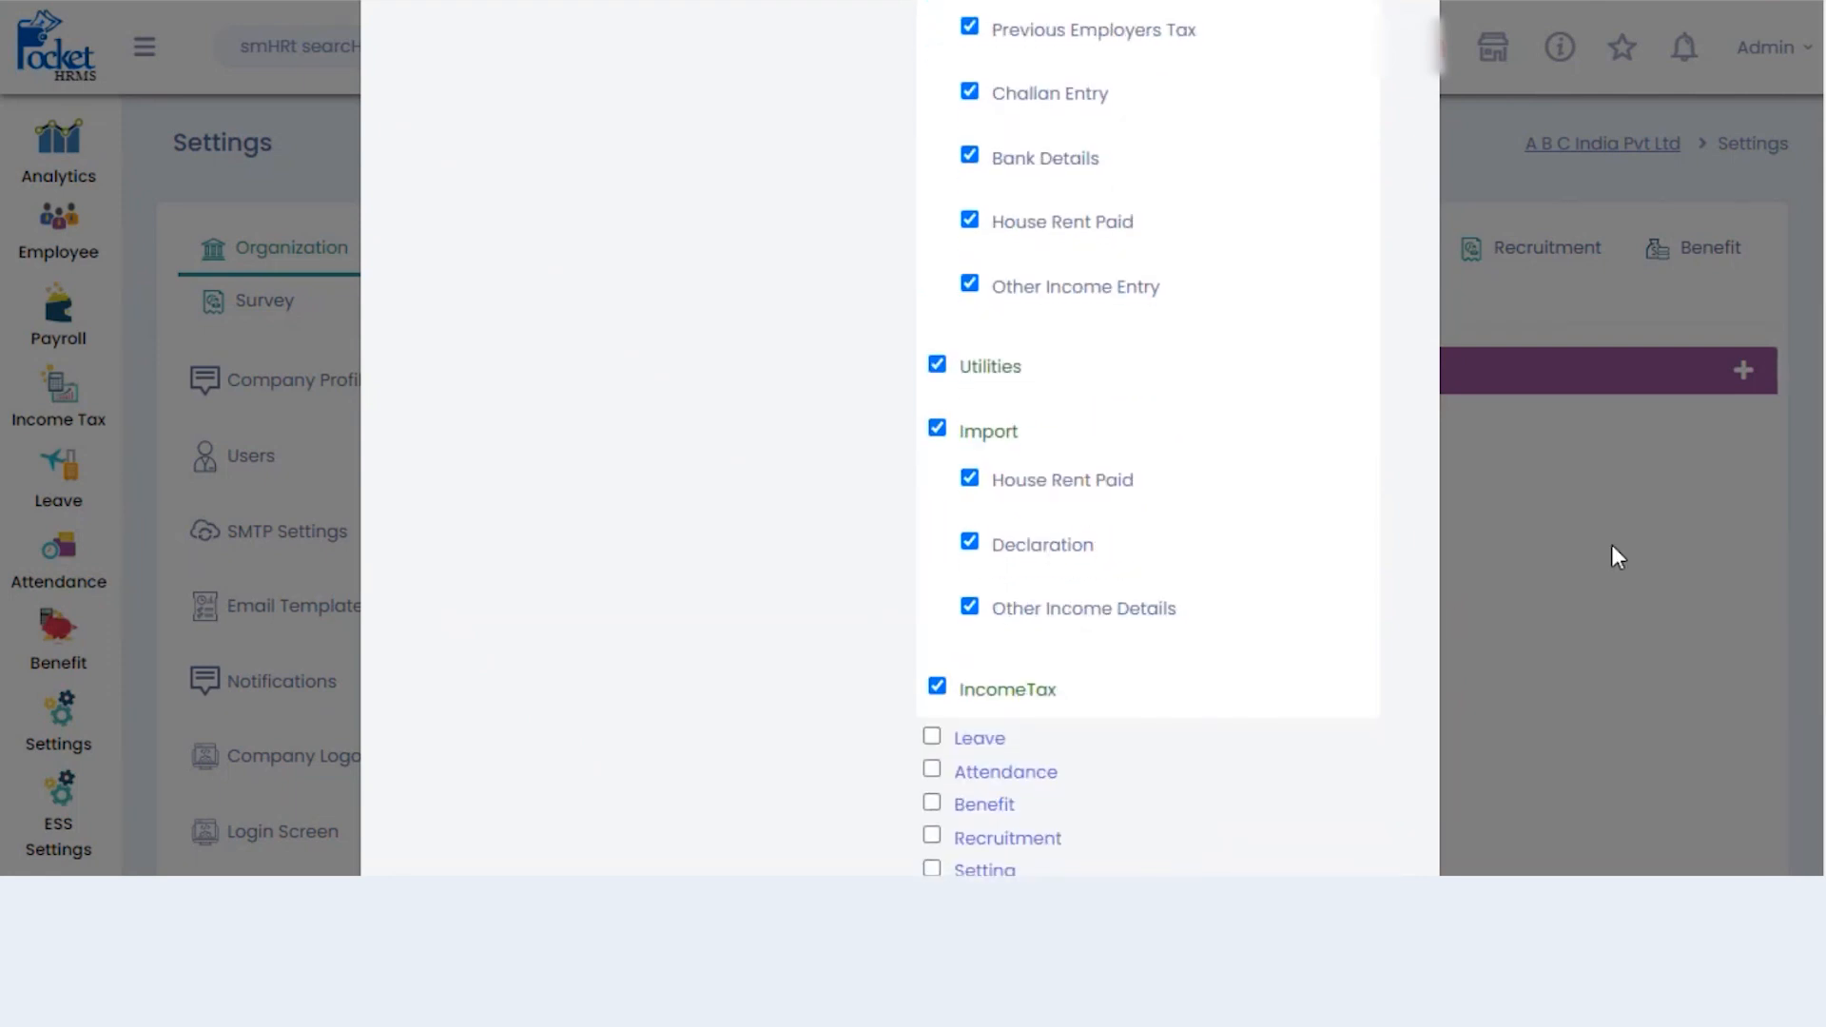
click(971, 609)
scroll(964, 579, down, 1)
- Limit IncomeTax rights to Income Tax Declaration and IncomeTax Process
click(937, 563)
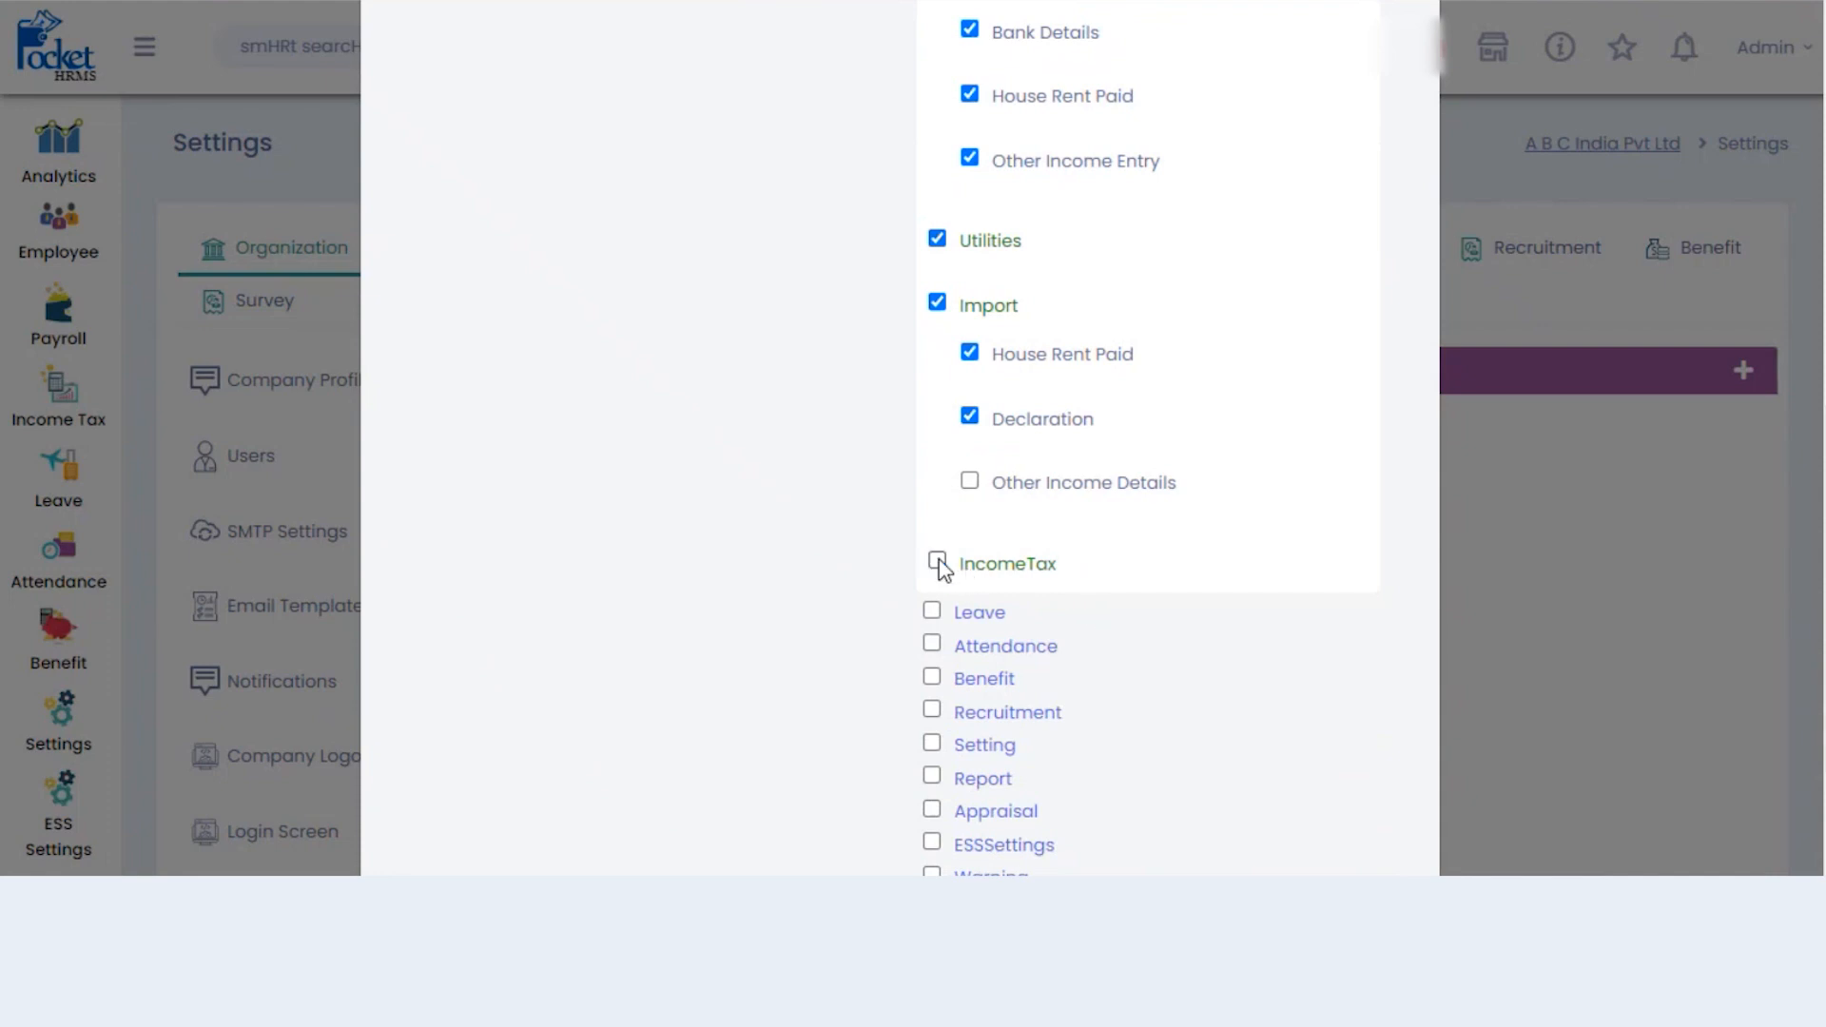
click(1004, 568)
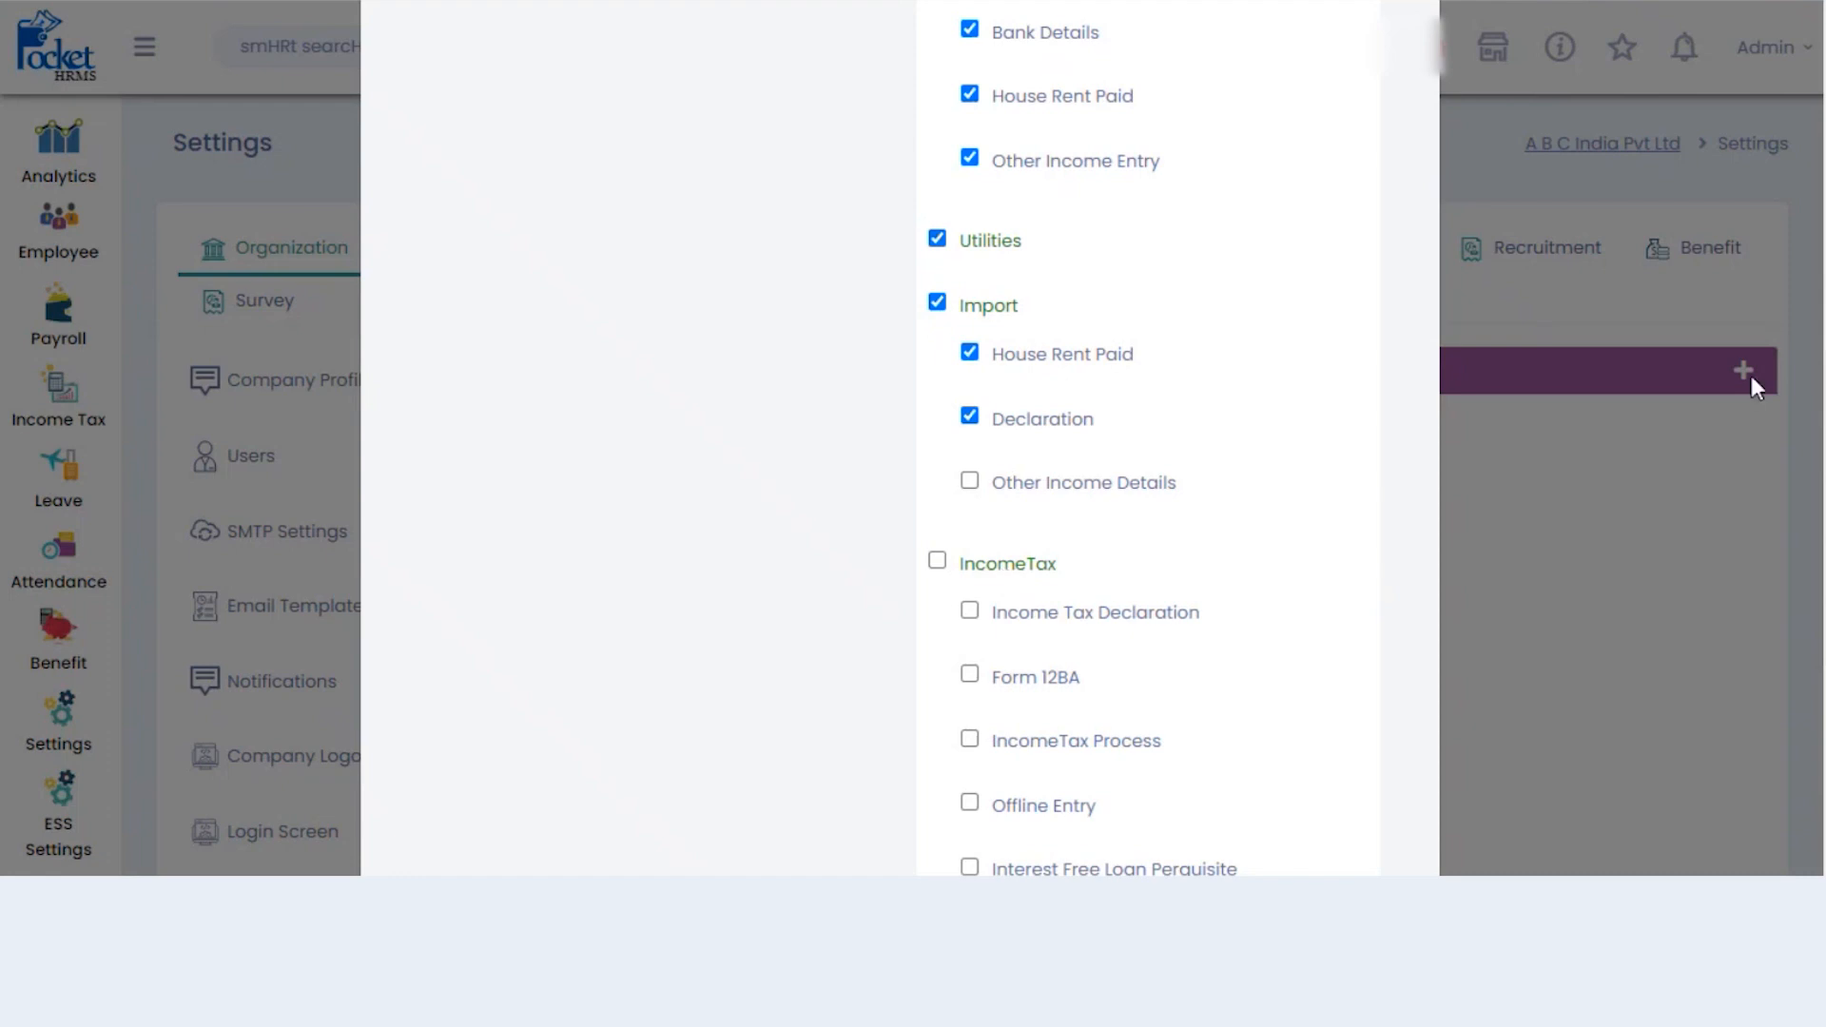
scroll(1147, 437, down, 2)
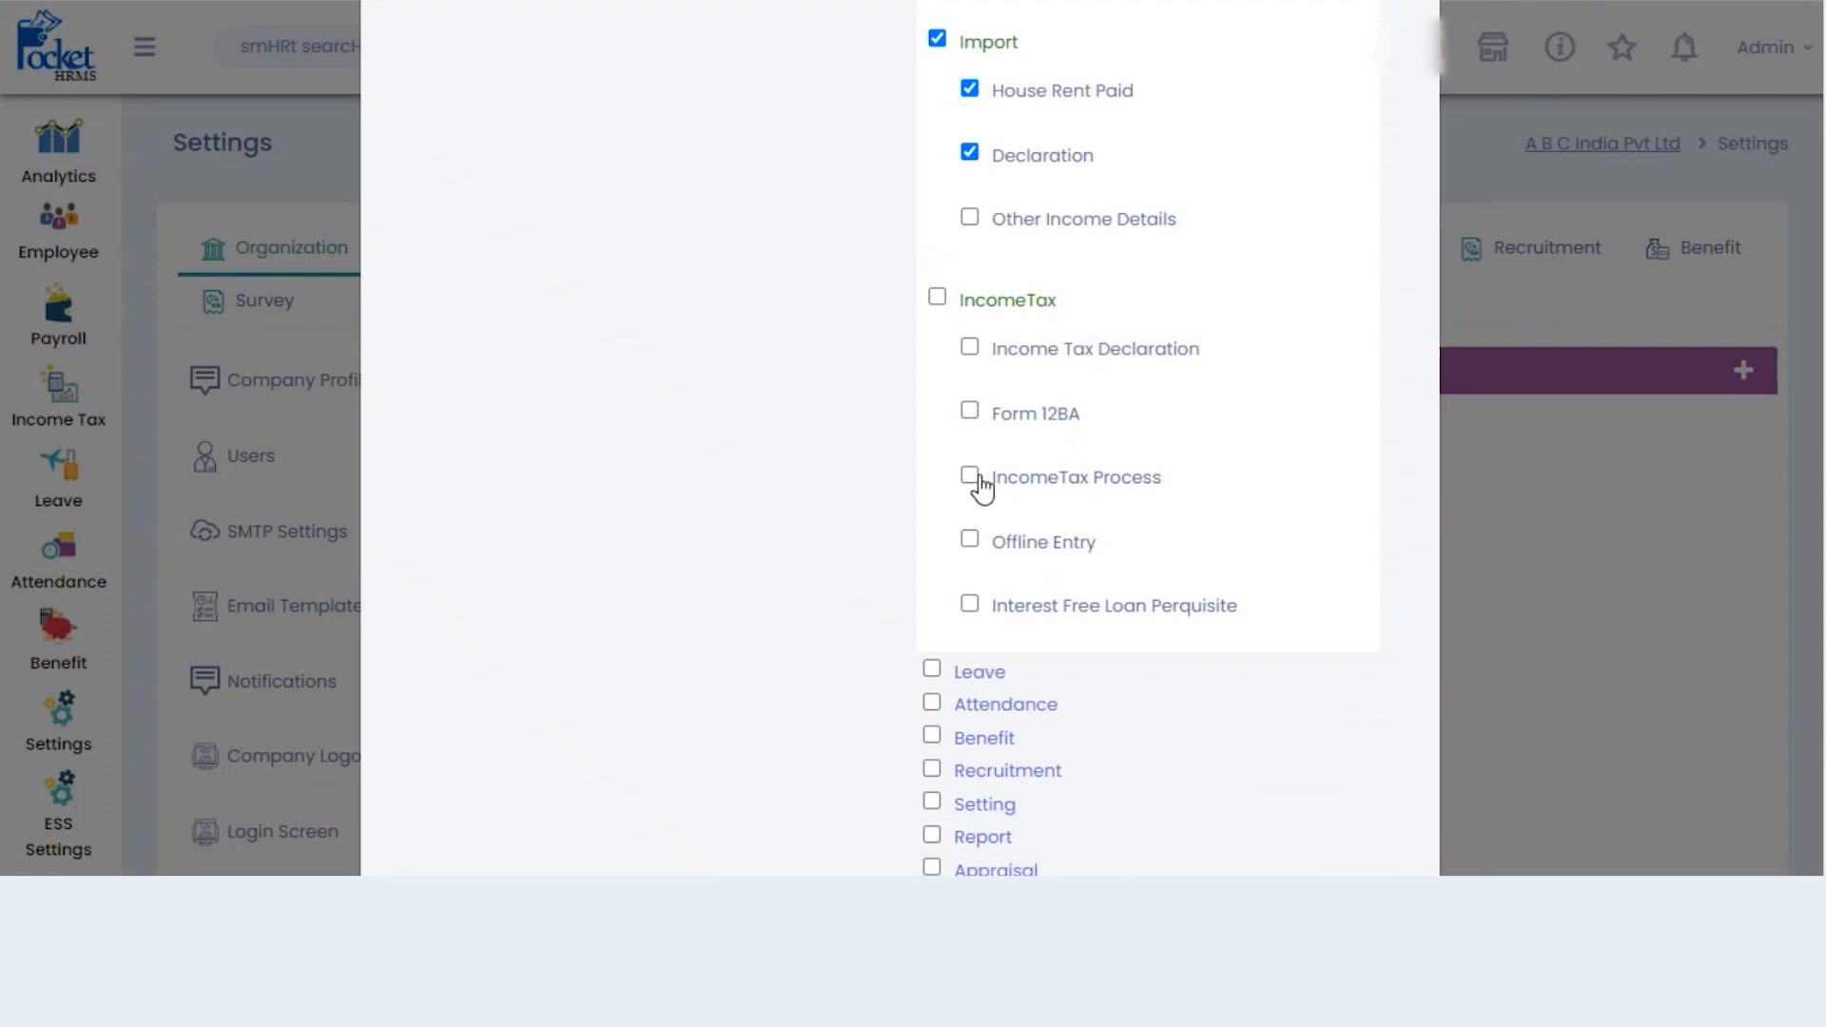
click(968, 352)
click(969, 475)
- Grant every IncomeTax report permission and save the user's rights
scroll(1148, 428, down, 3)
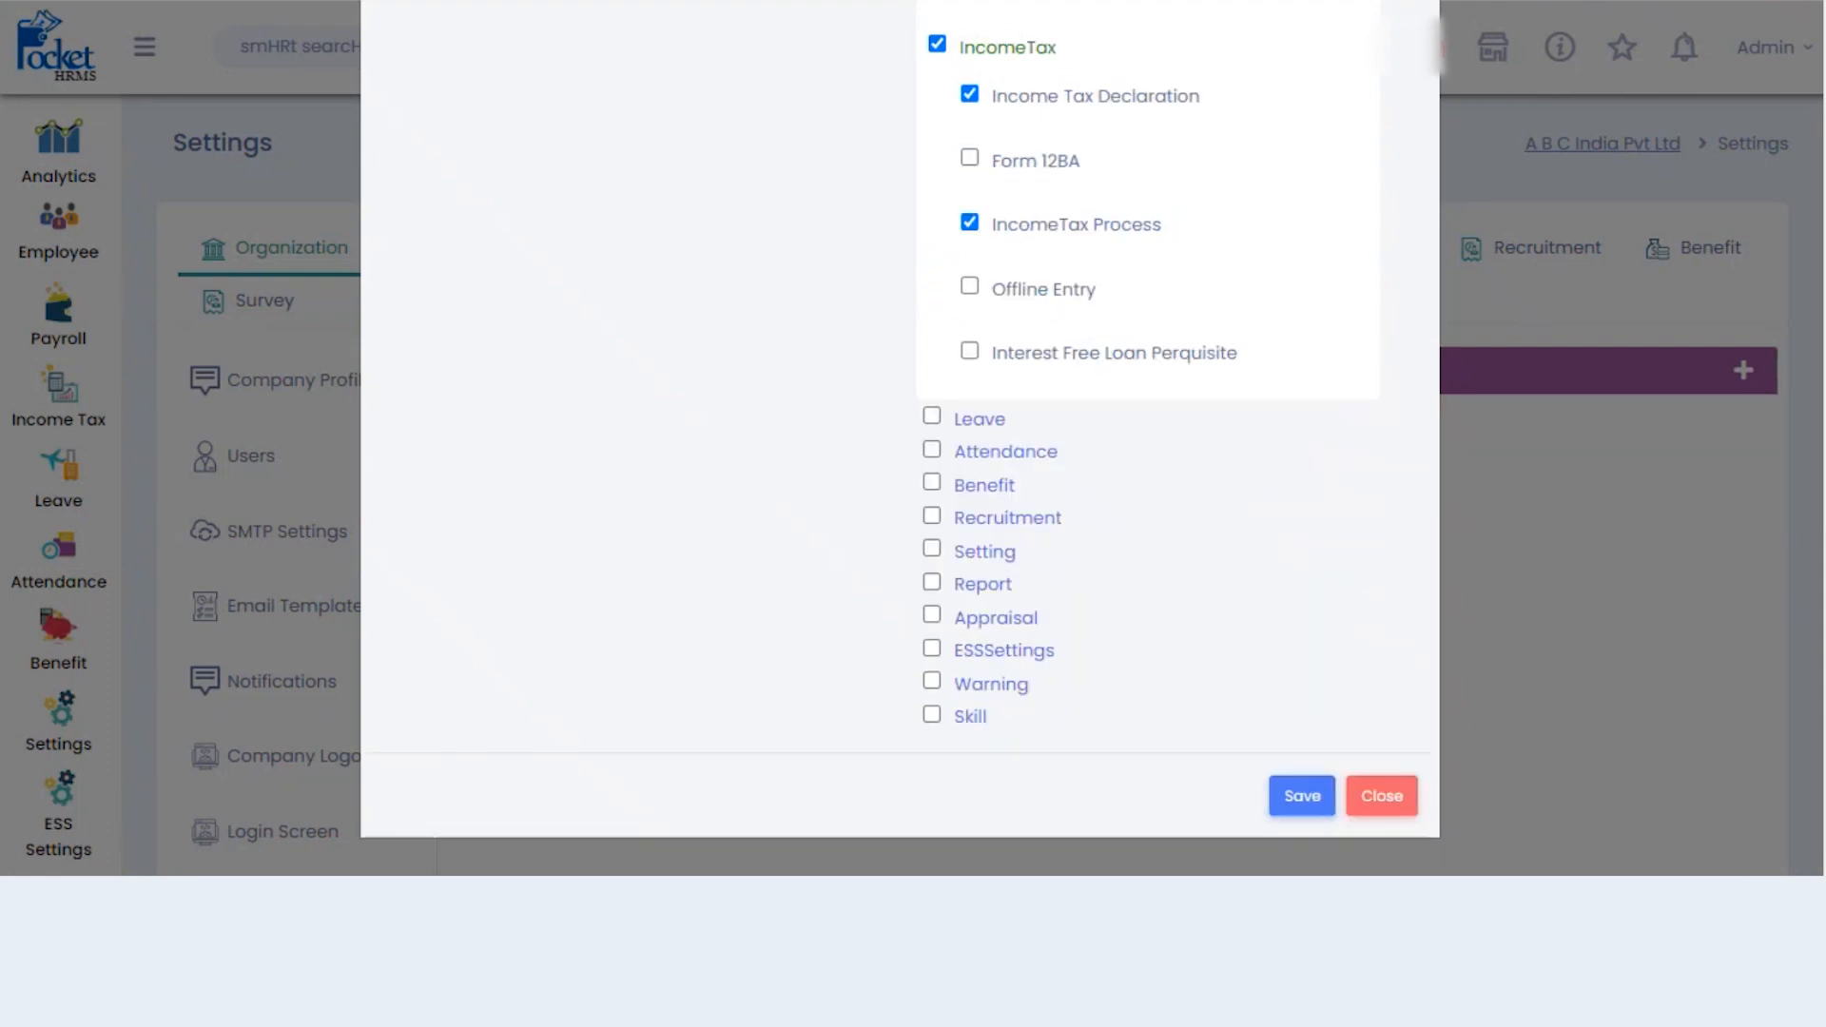
click(978, 587)
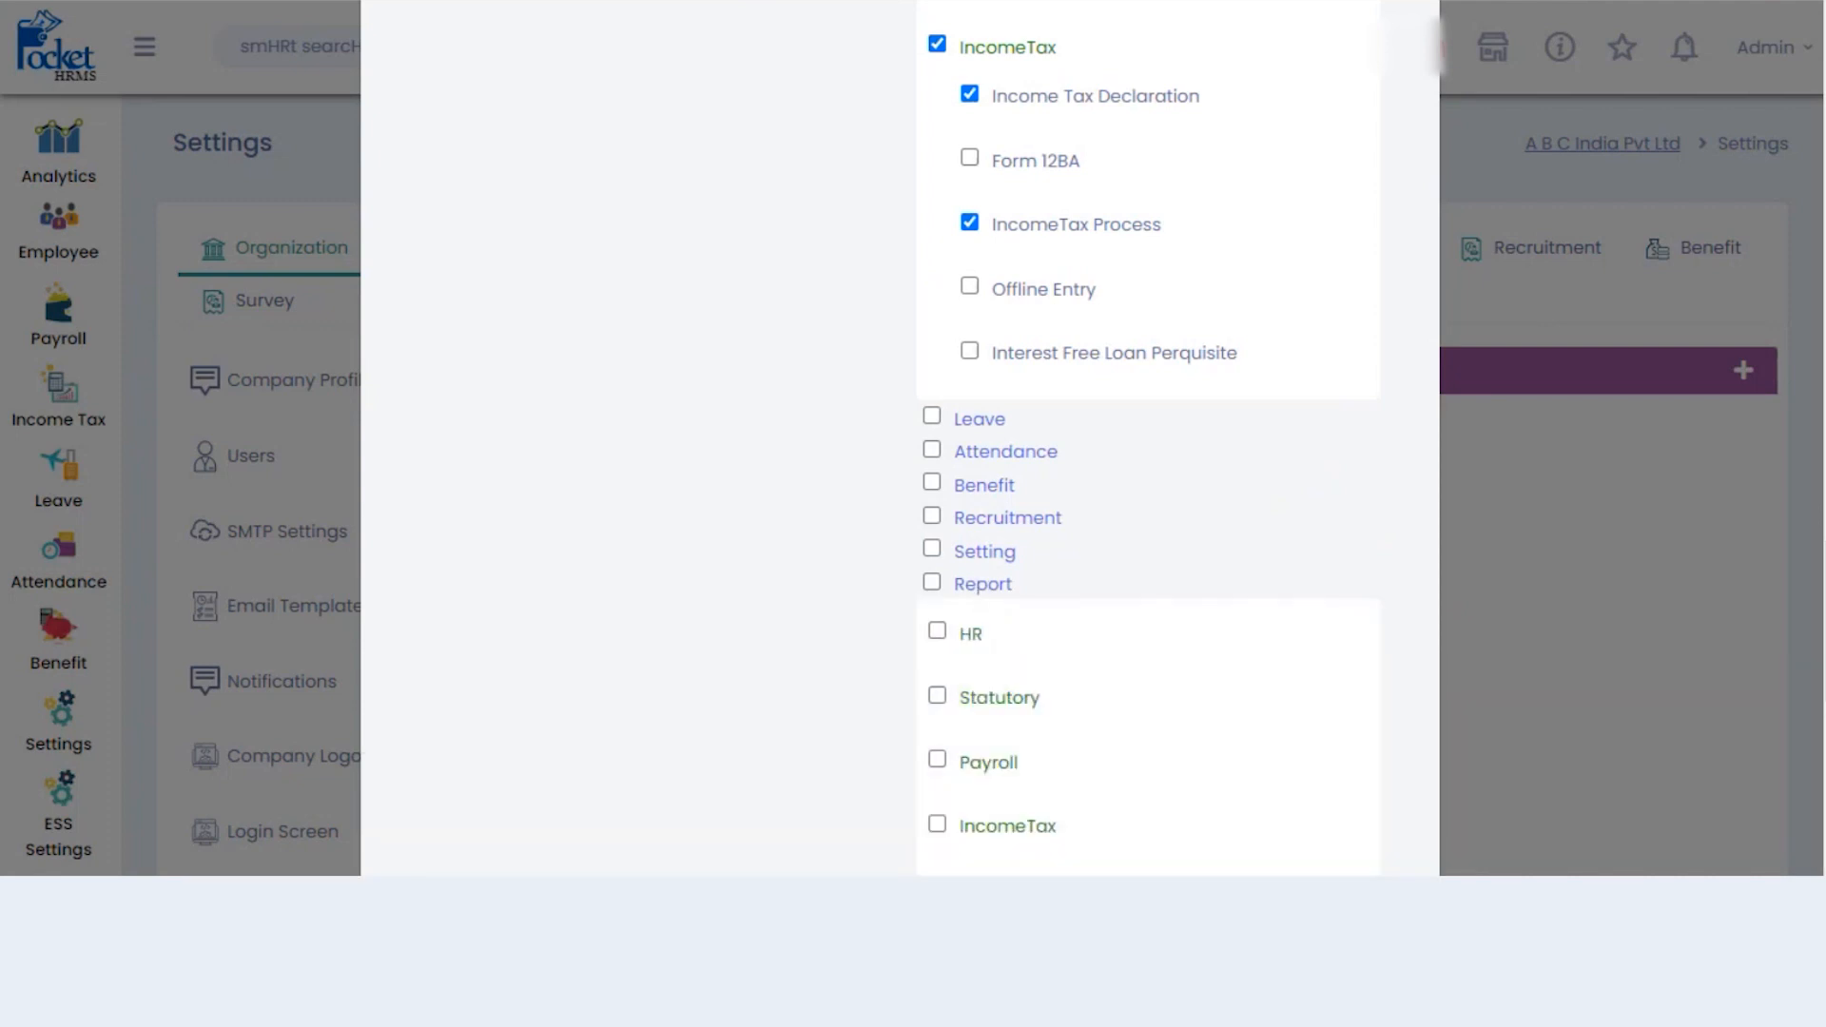
scroll(1147, 437, down, 1)
scroll(1235, 567, down, 3)
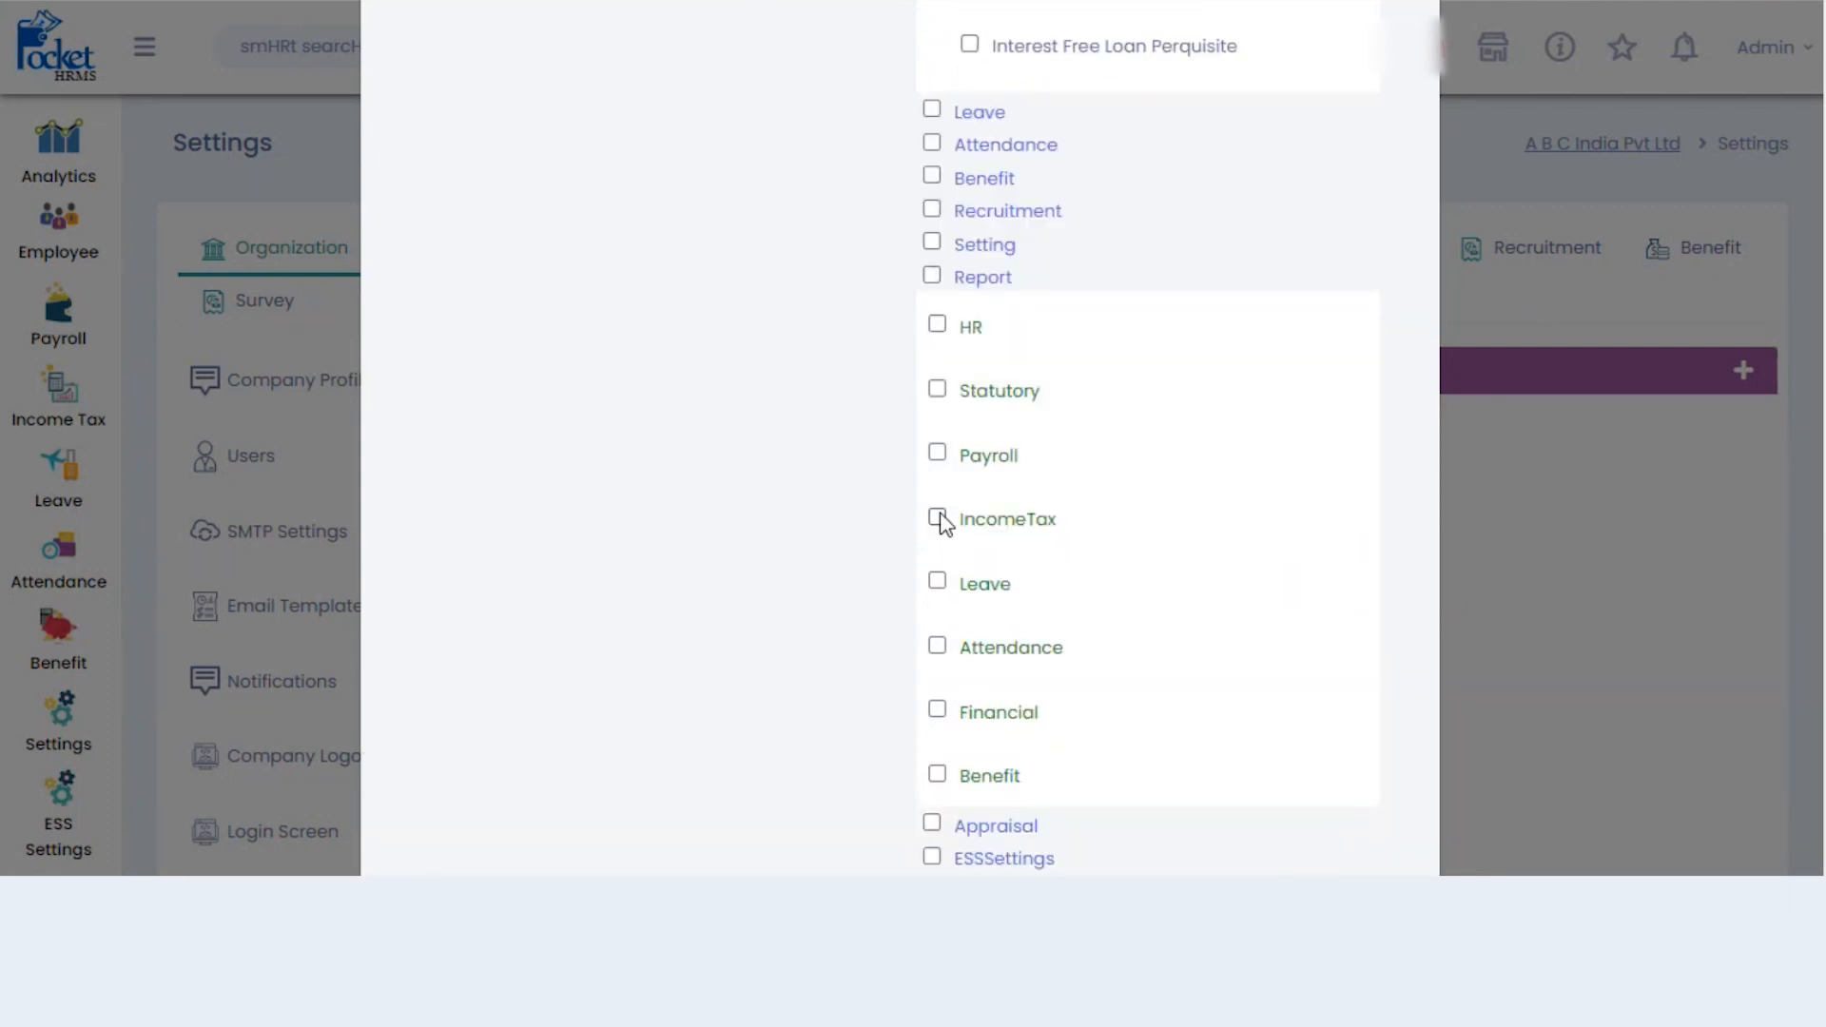
click(1011, 533)
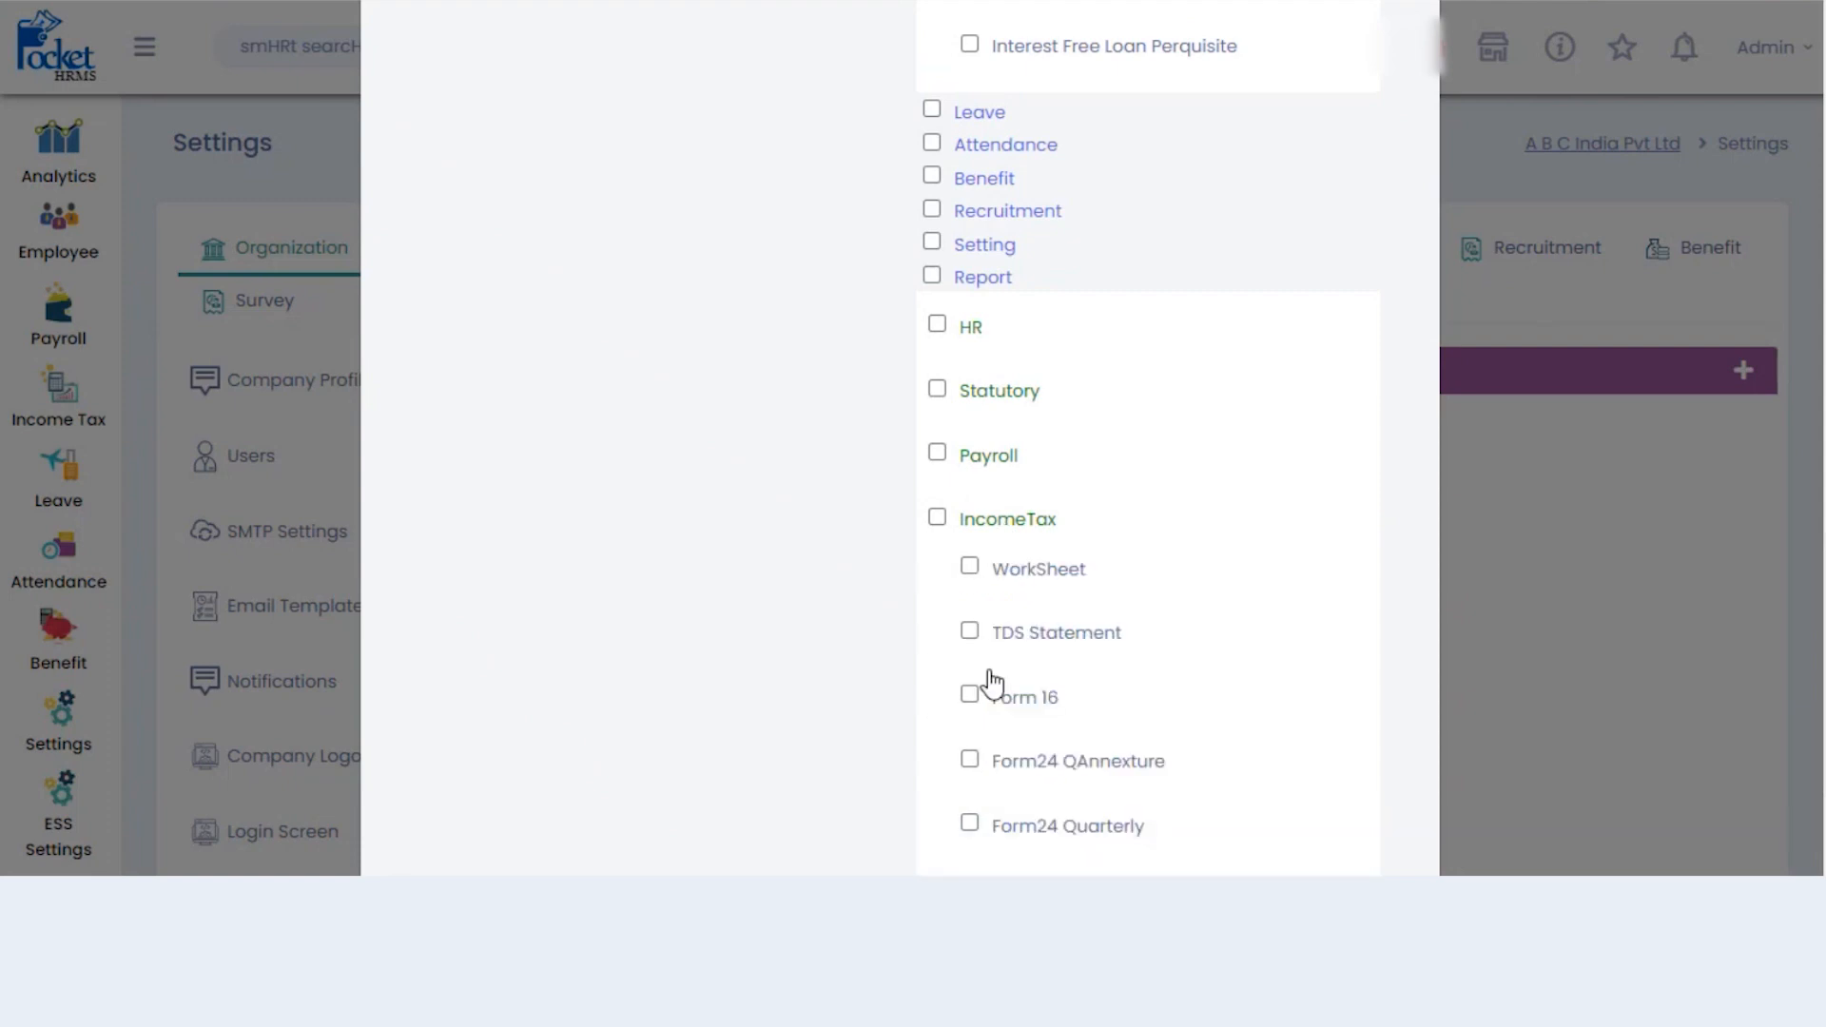
click(934, 520)
scroll(1147, 437, down, 10)
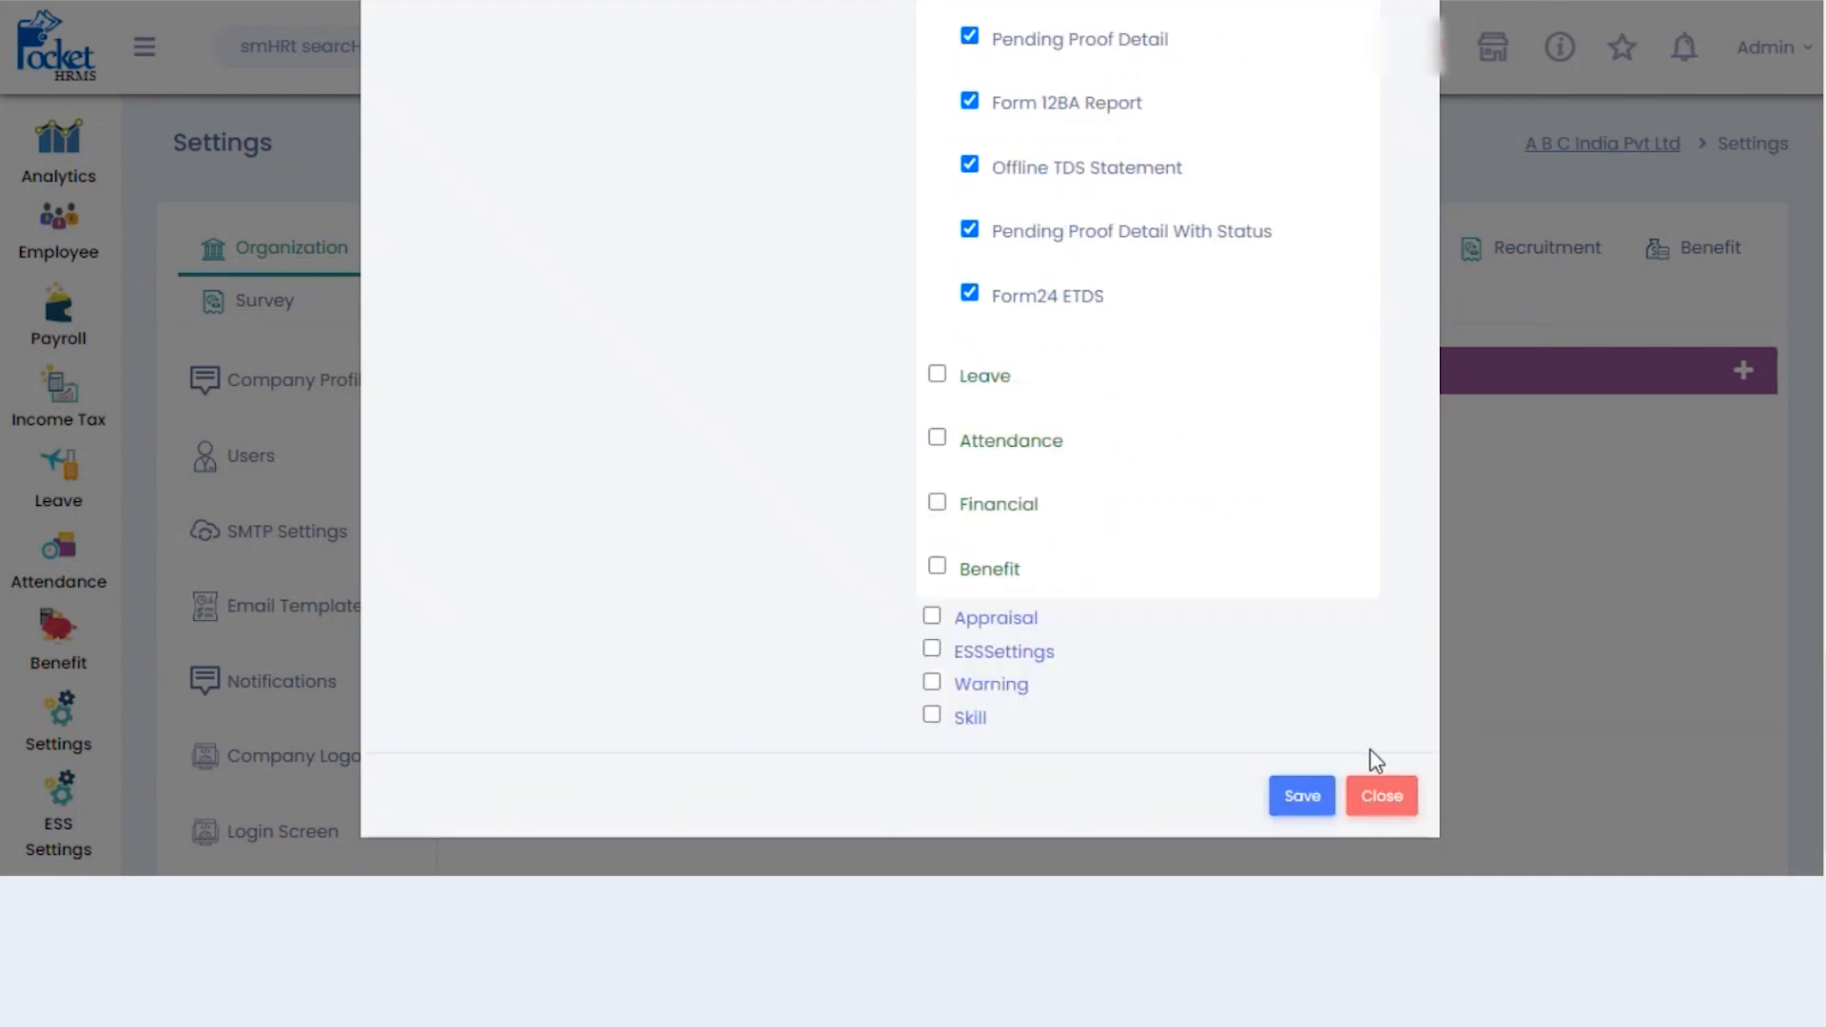
click(1308, 795)
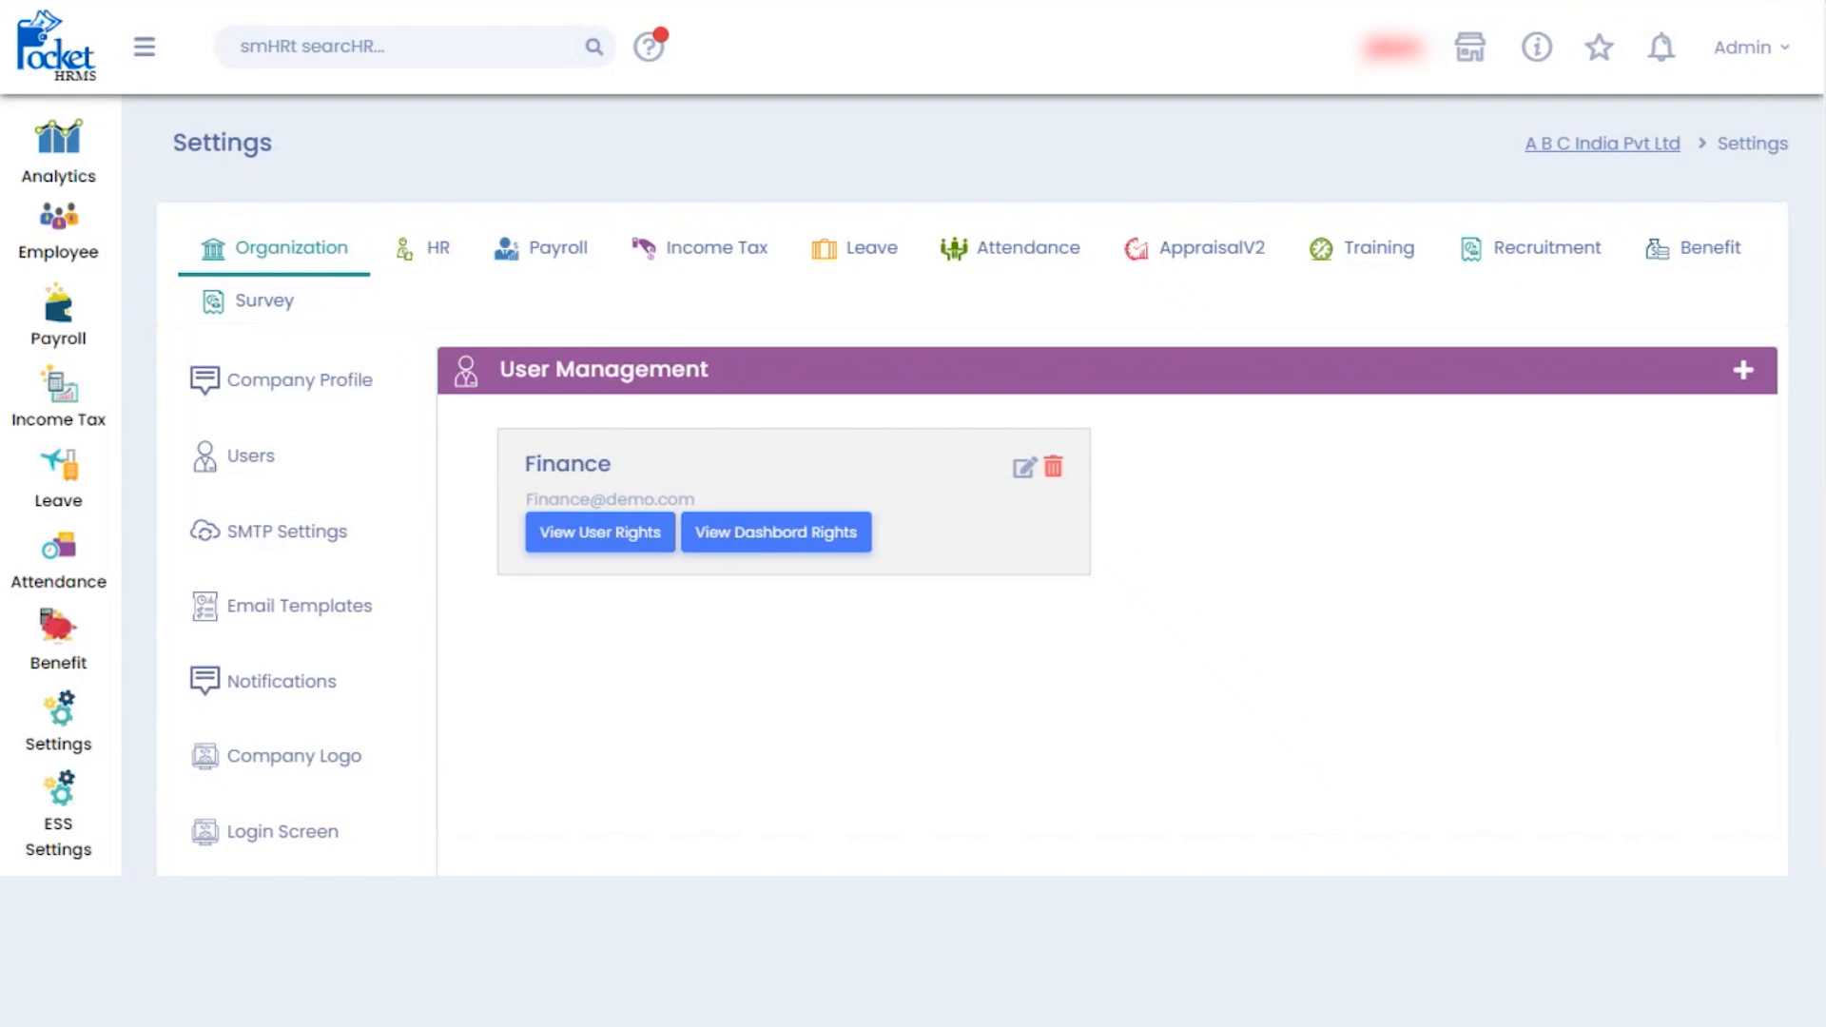
- Open cloud.pockethrms.com in an incognito window and log out the Administrator
click(1814, 0)
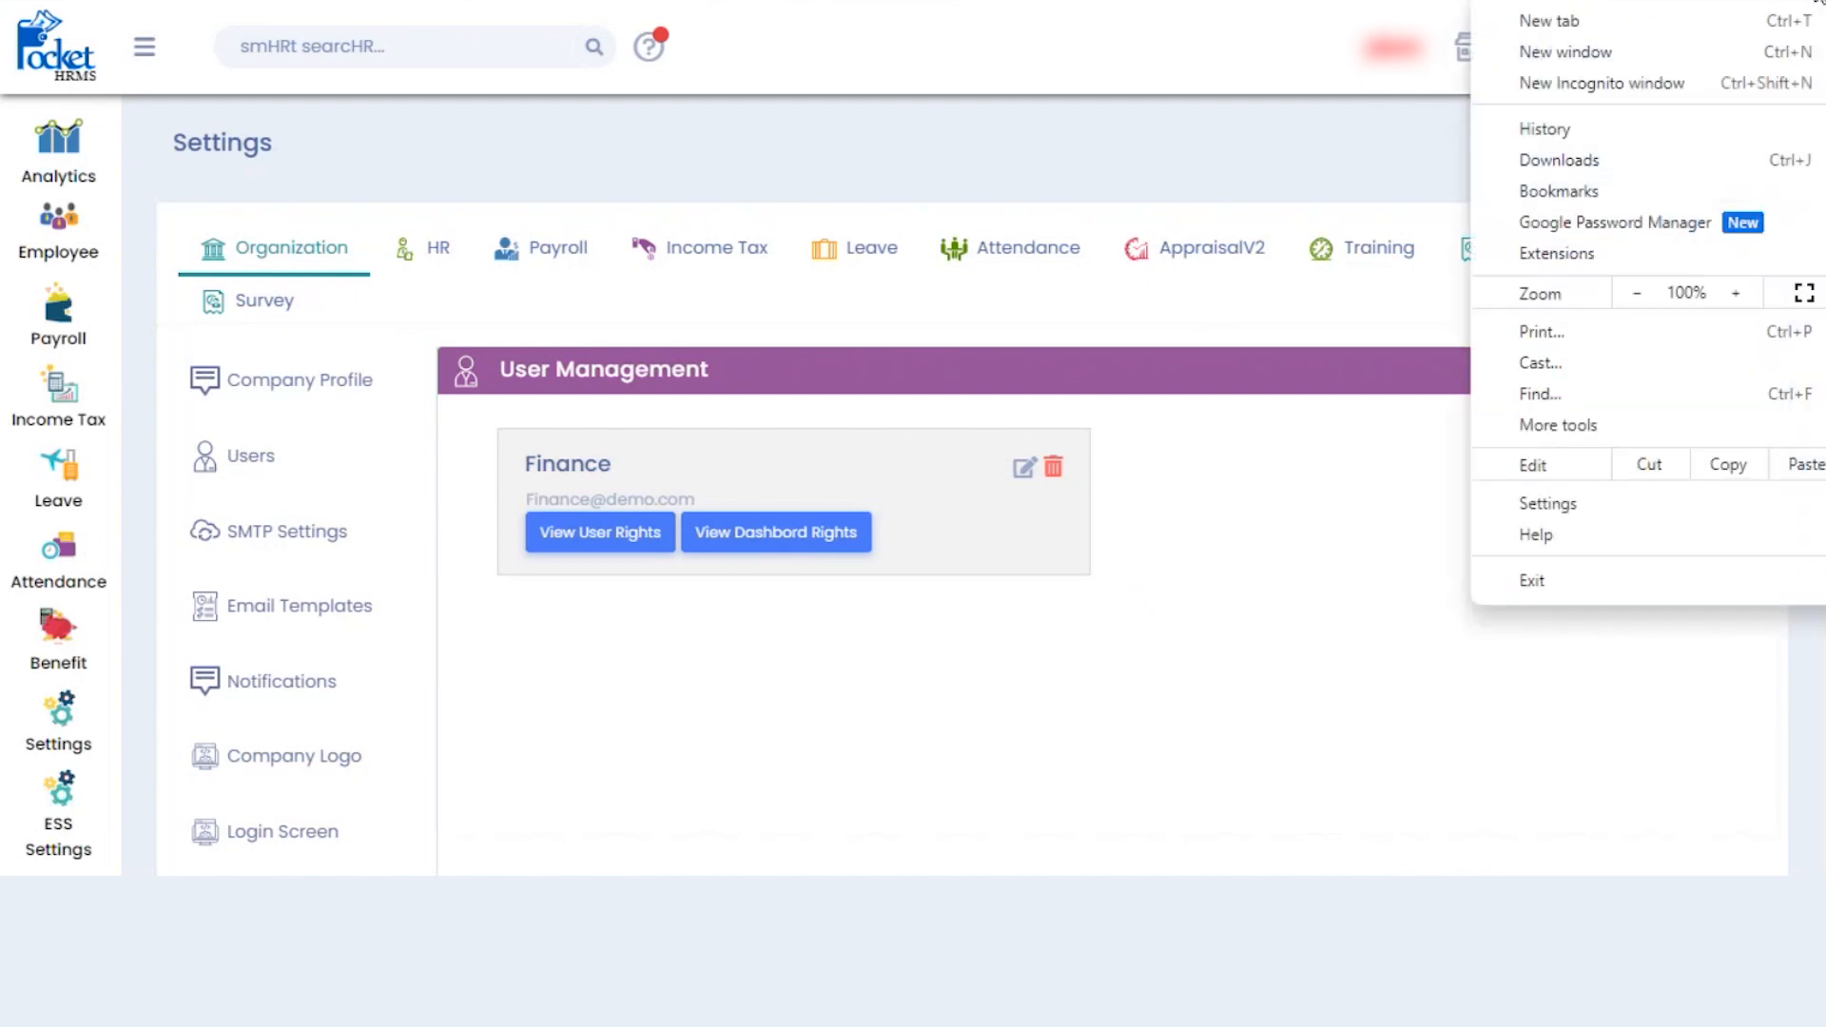
click(1632, 85)
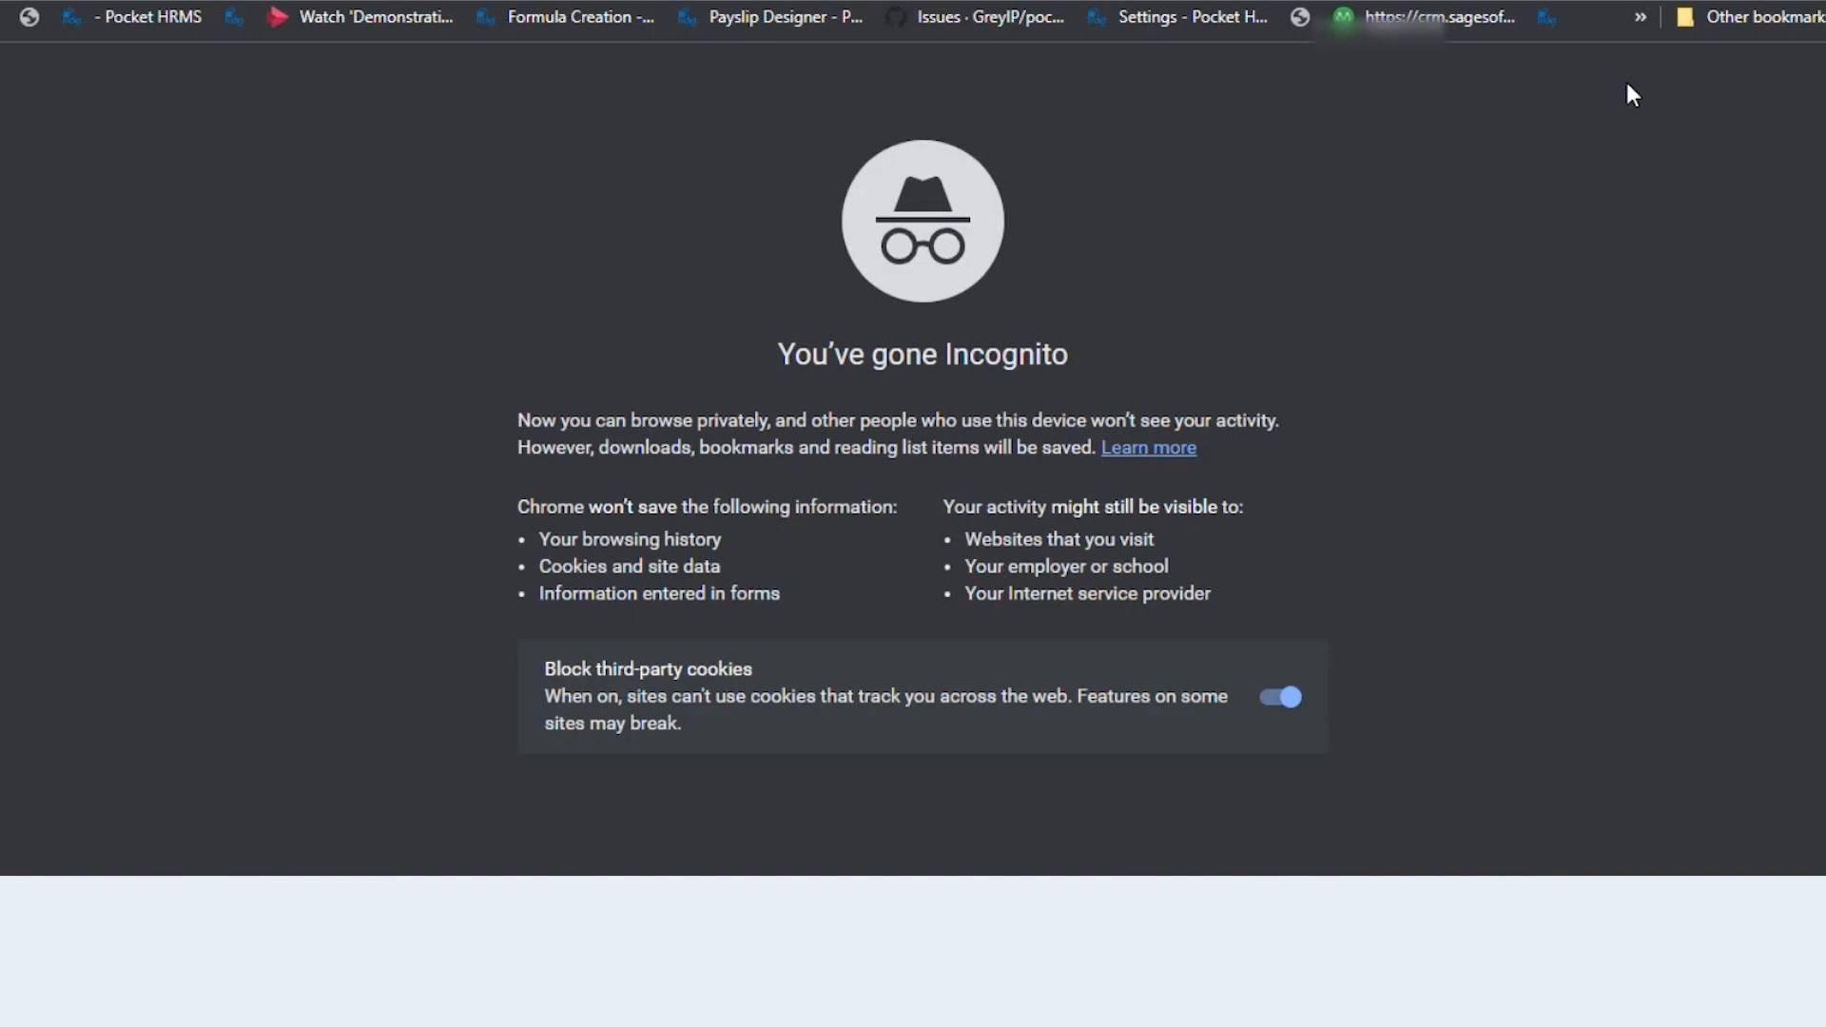
text(clou)
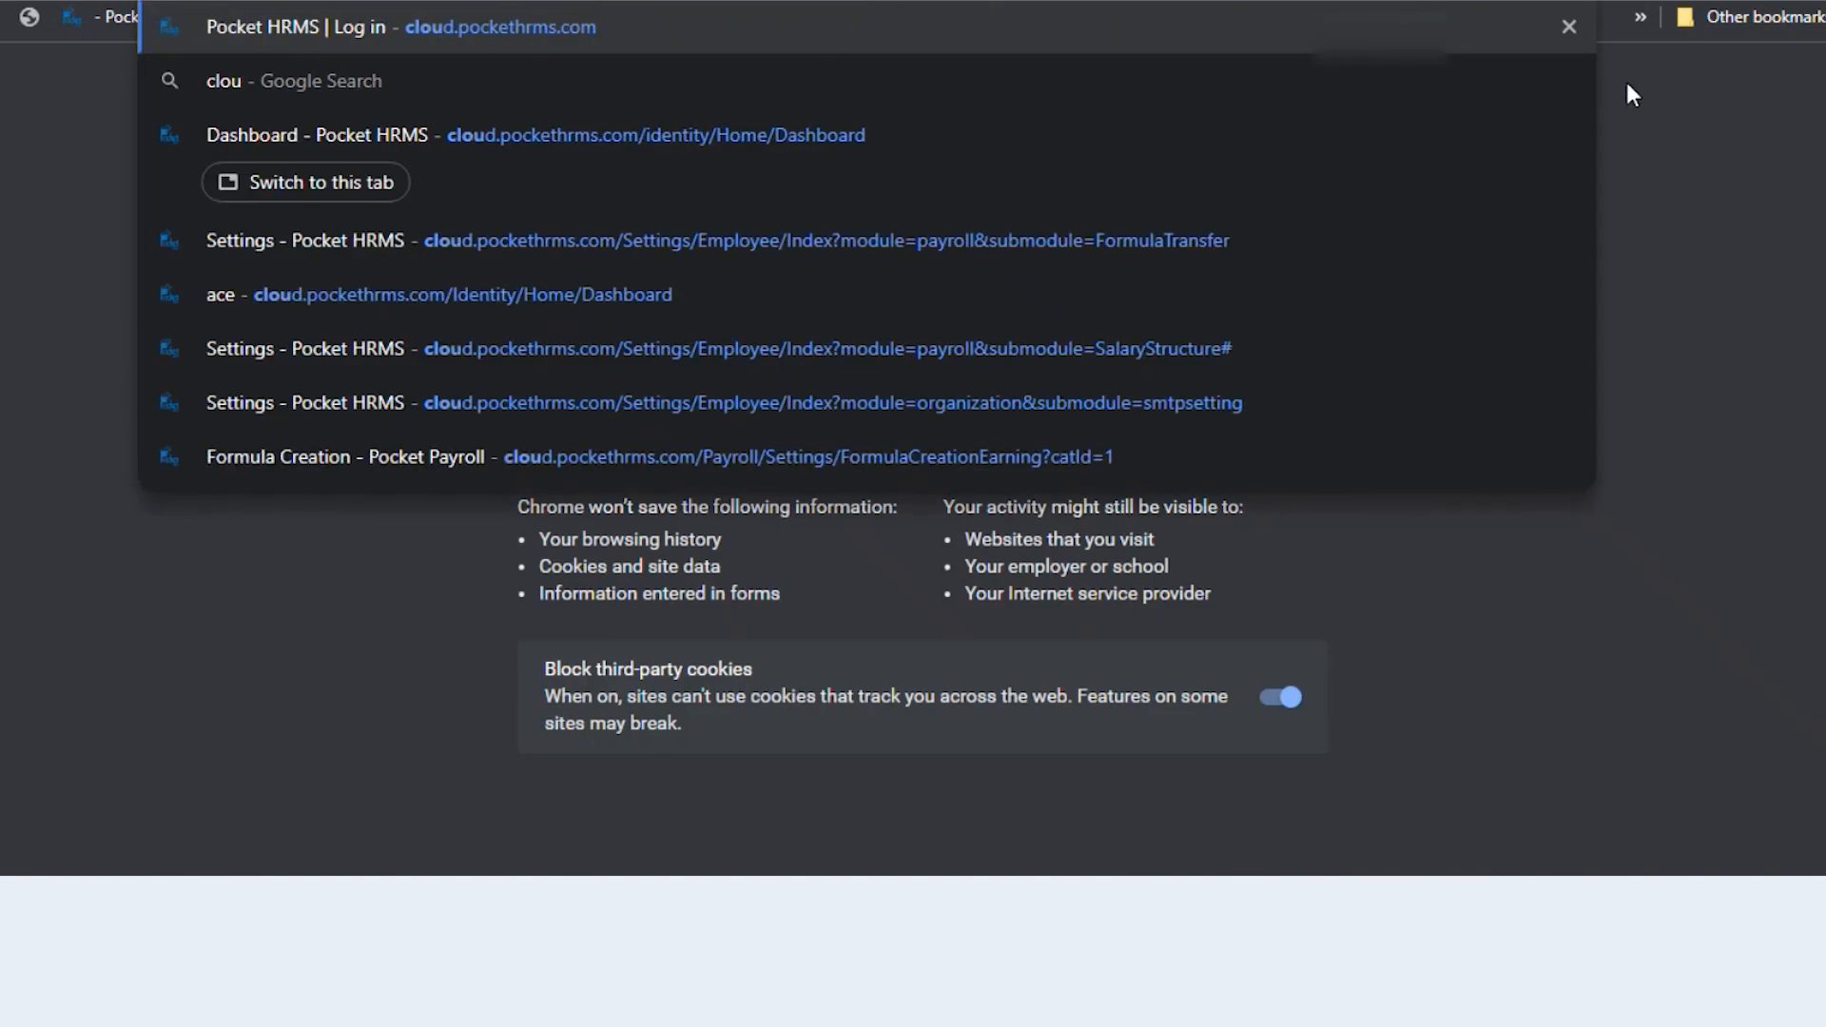
key(Return)
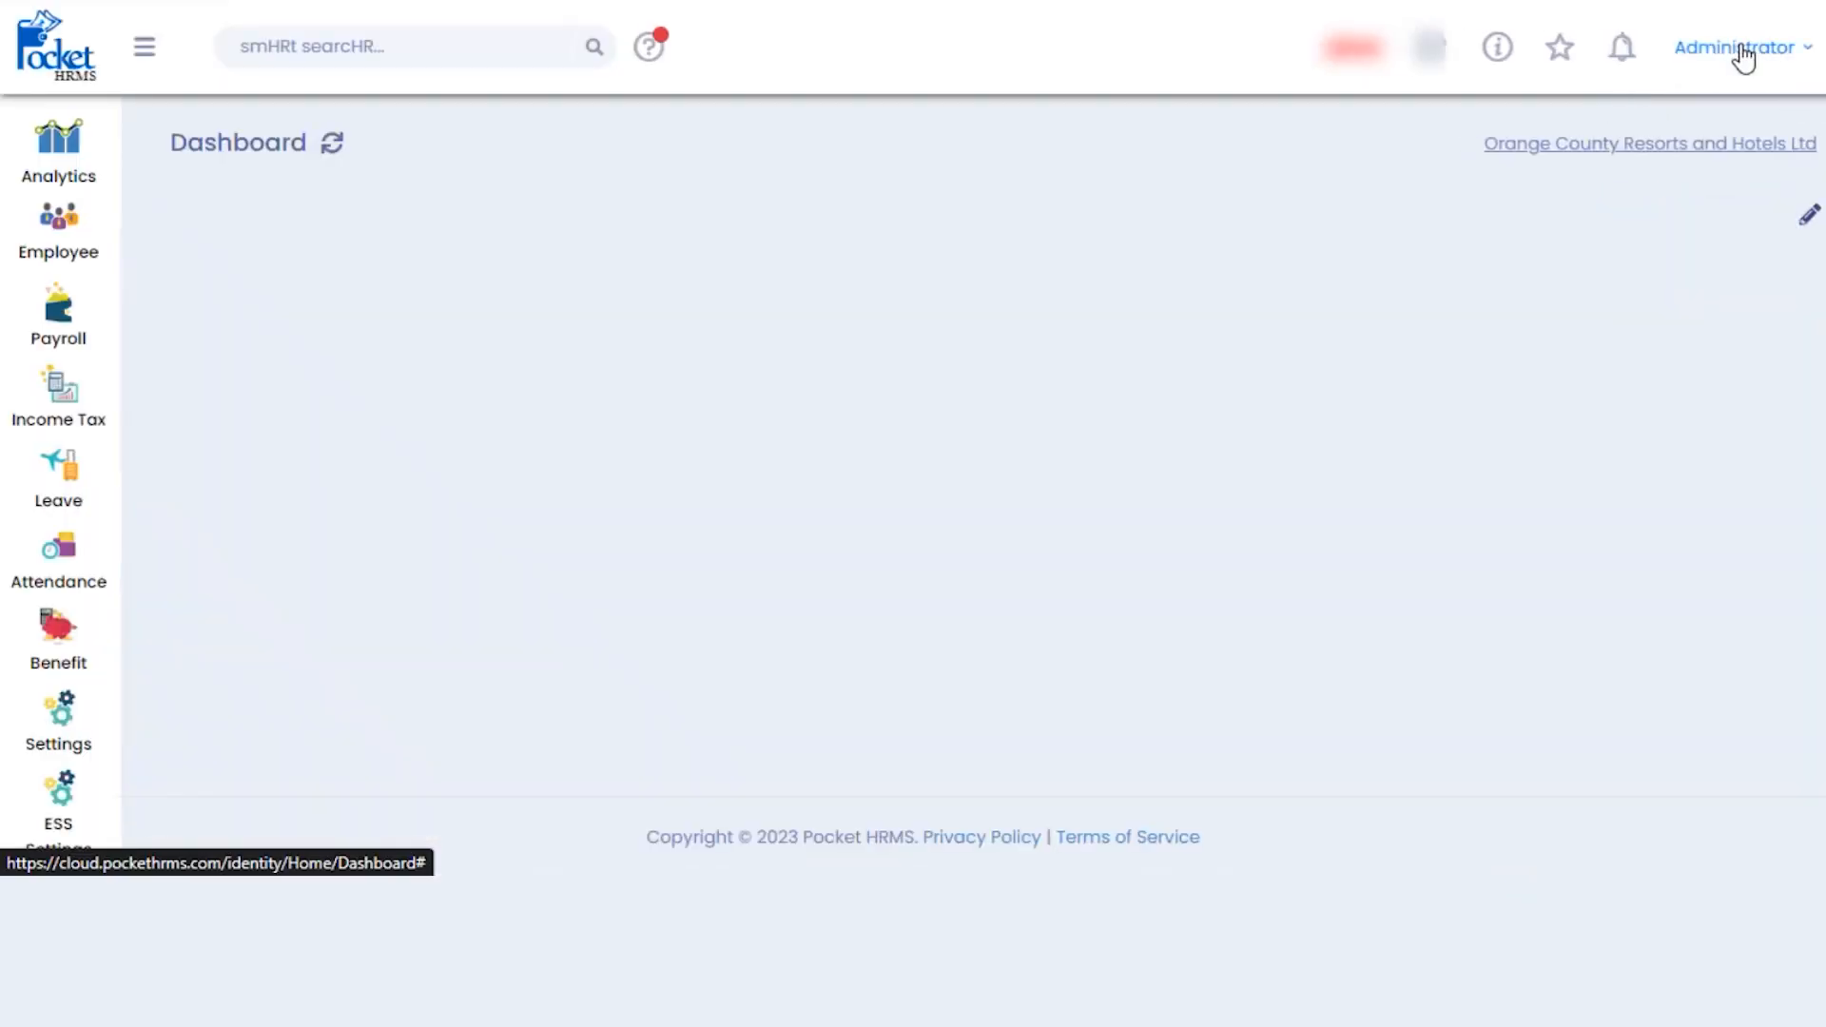
click(1744, 57)
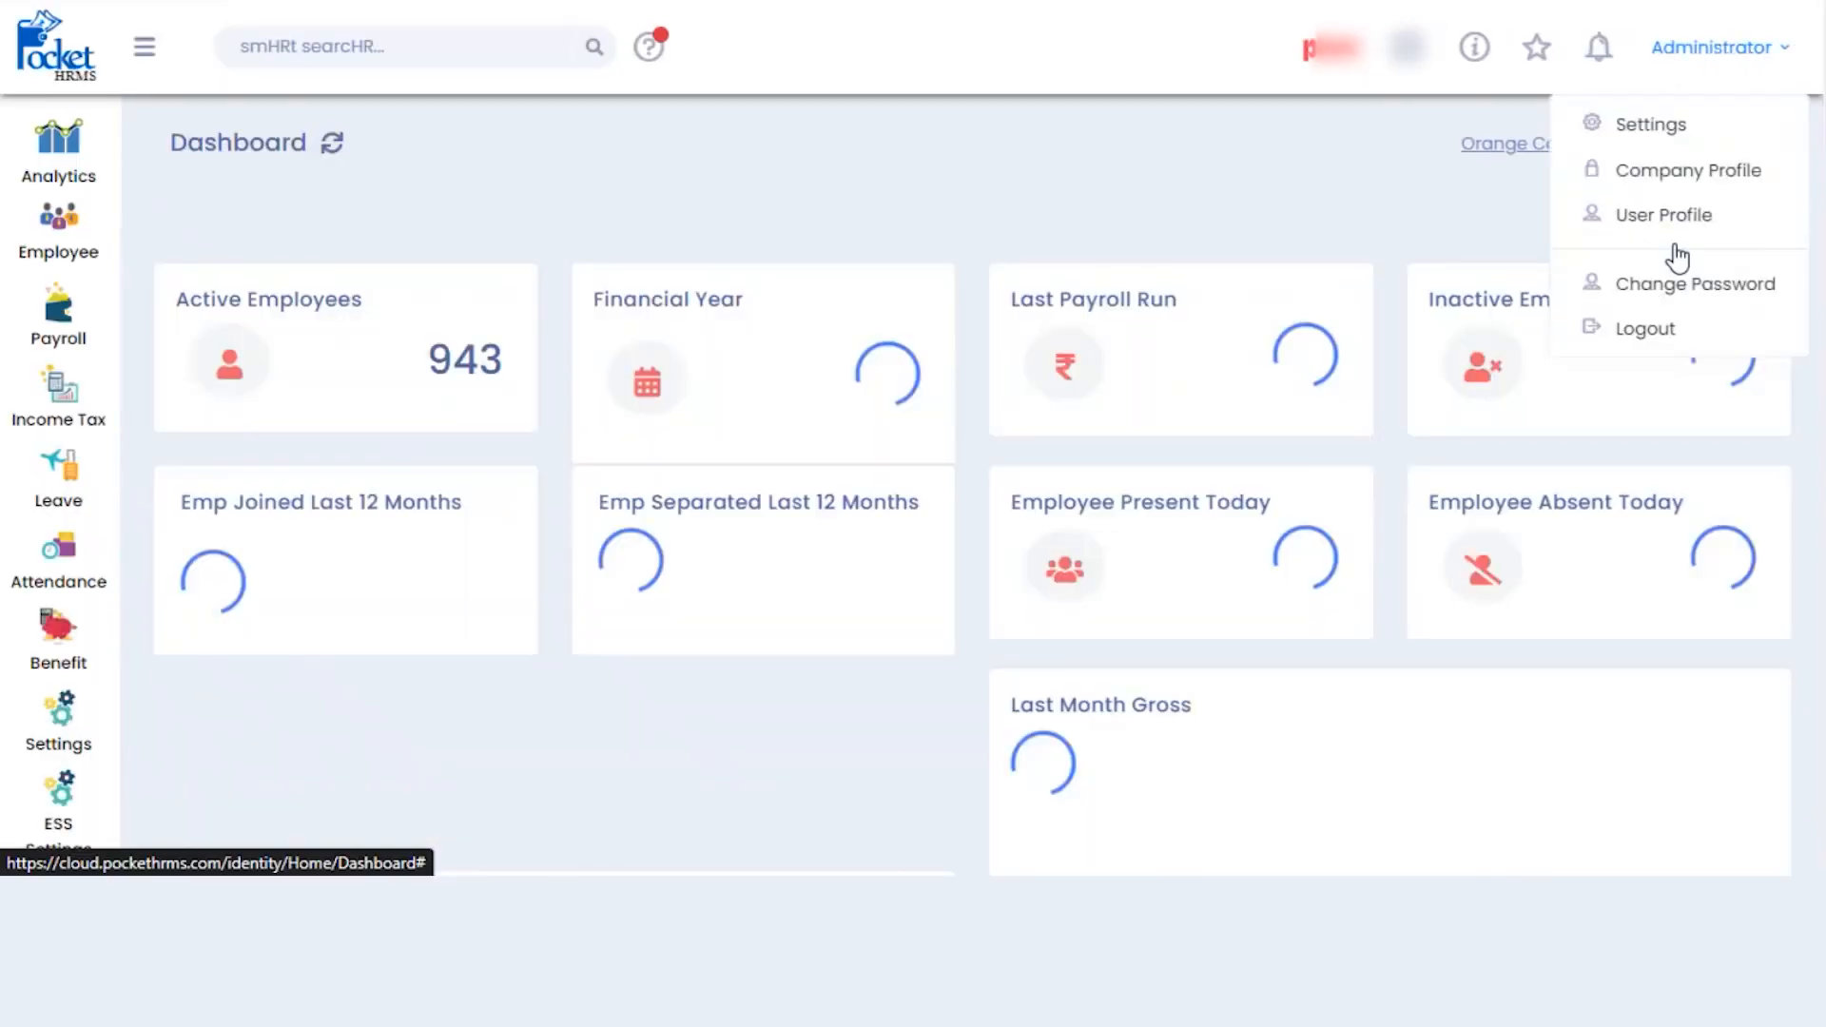
click(1646, 333)
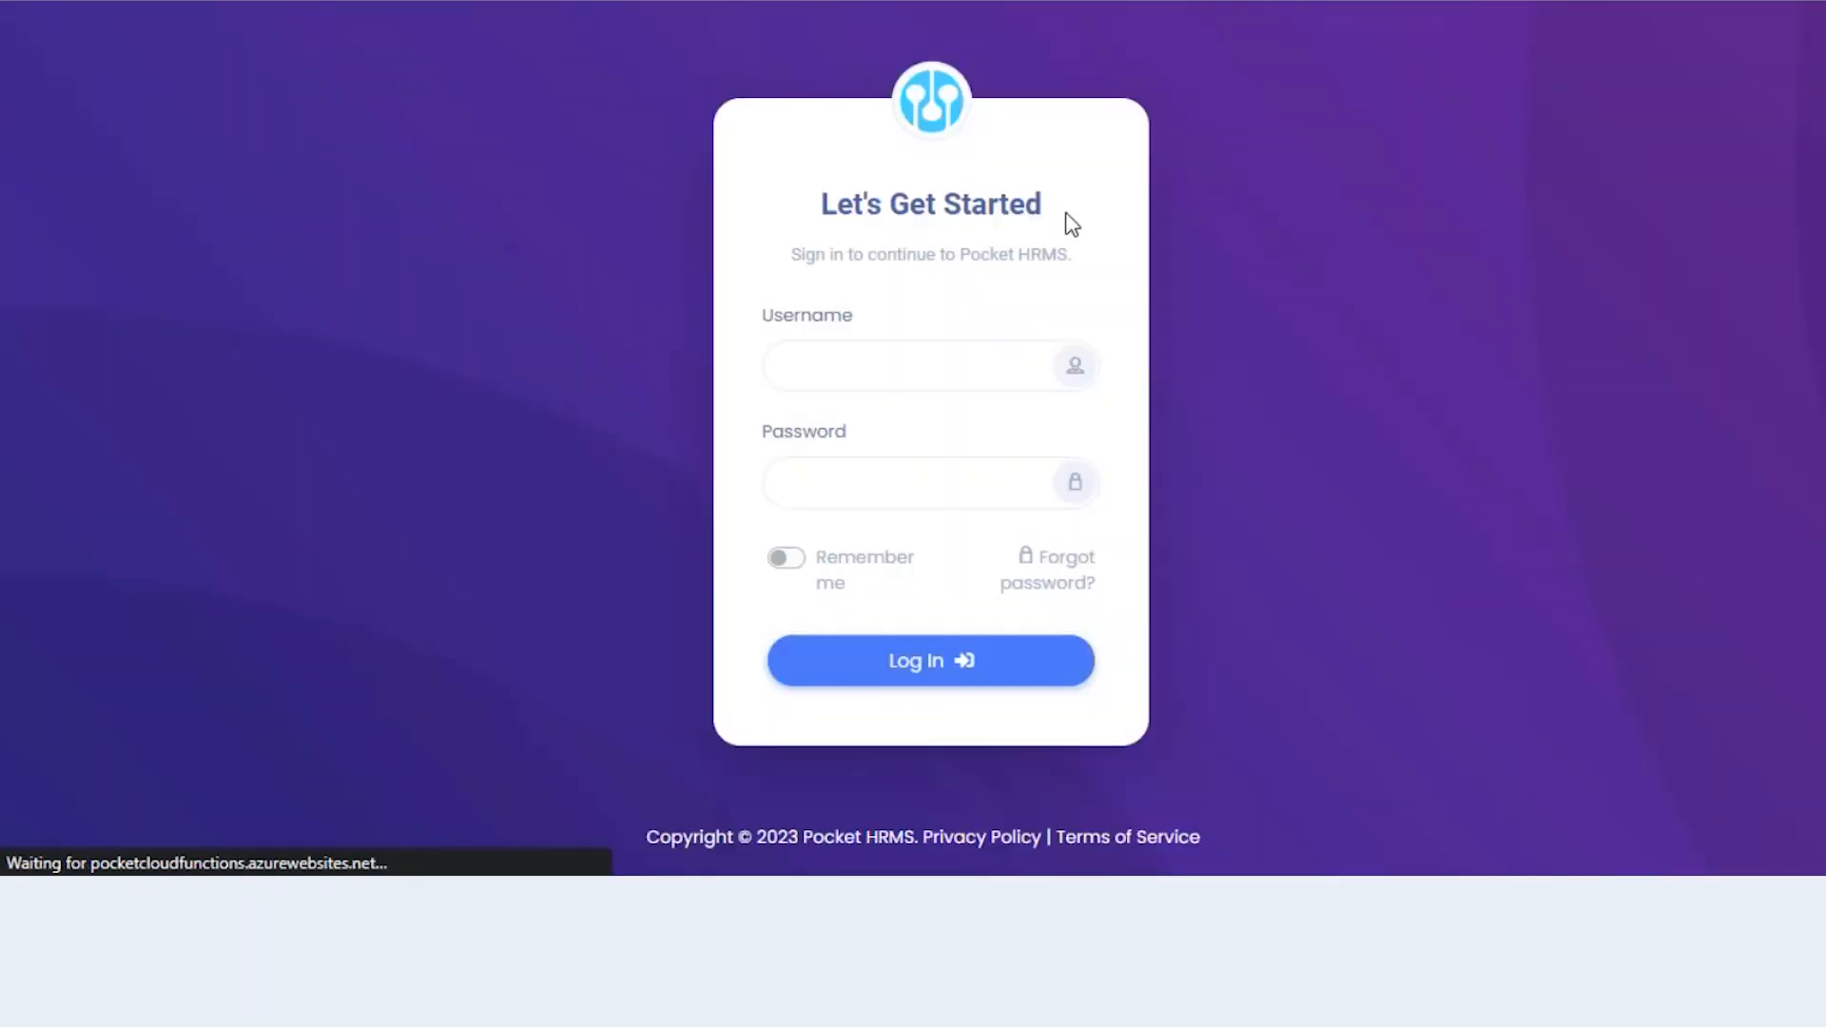
- Sign in with the Finance user's e-mail and password
click(978, 379)
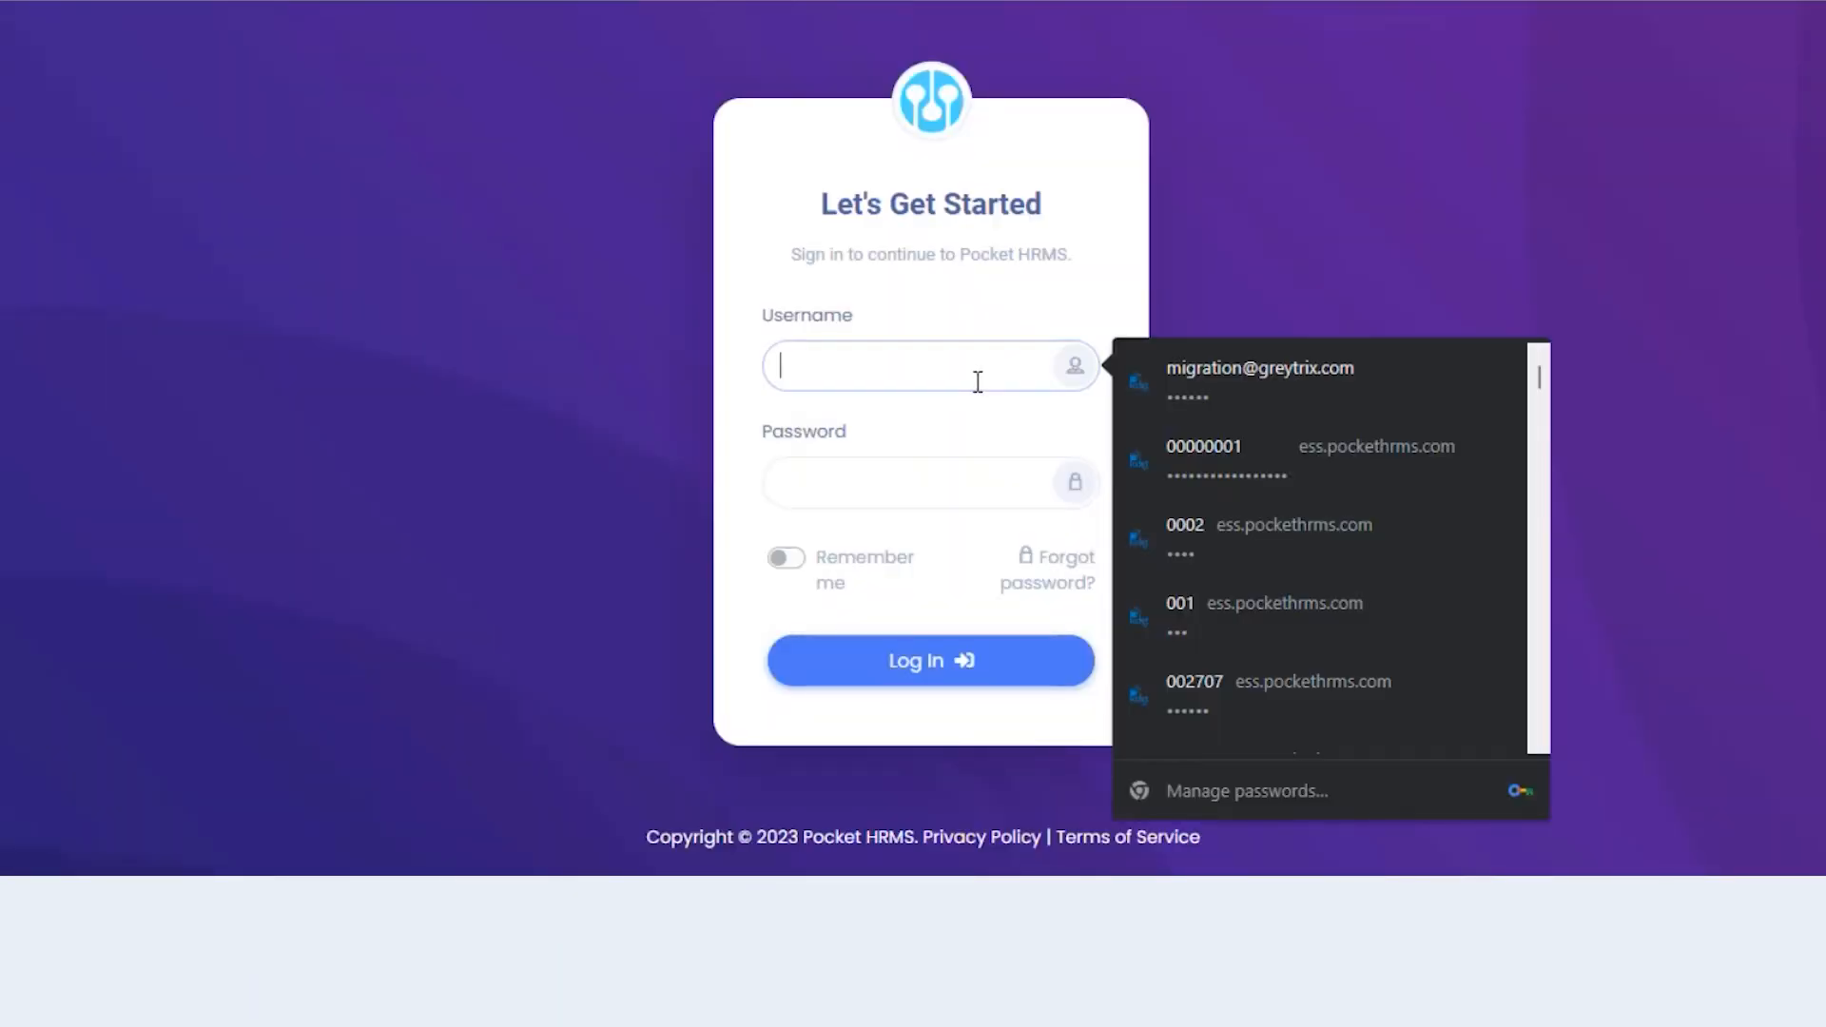
text(finance@de)
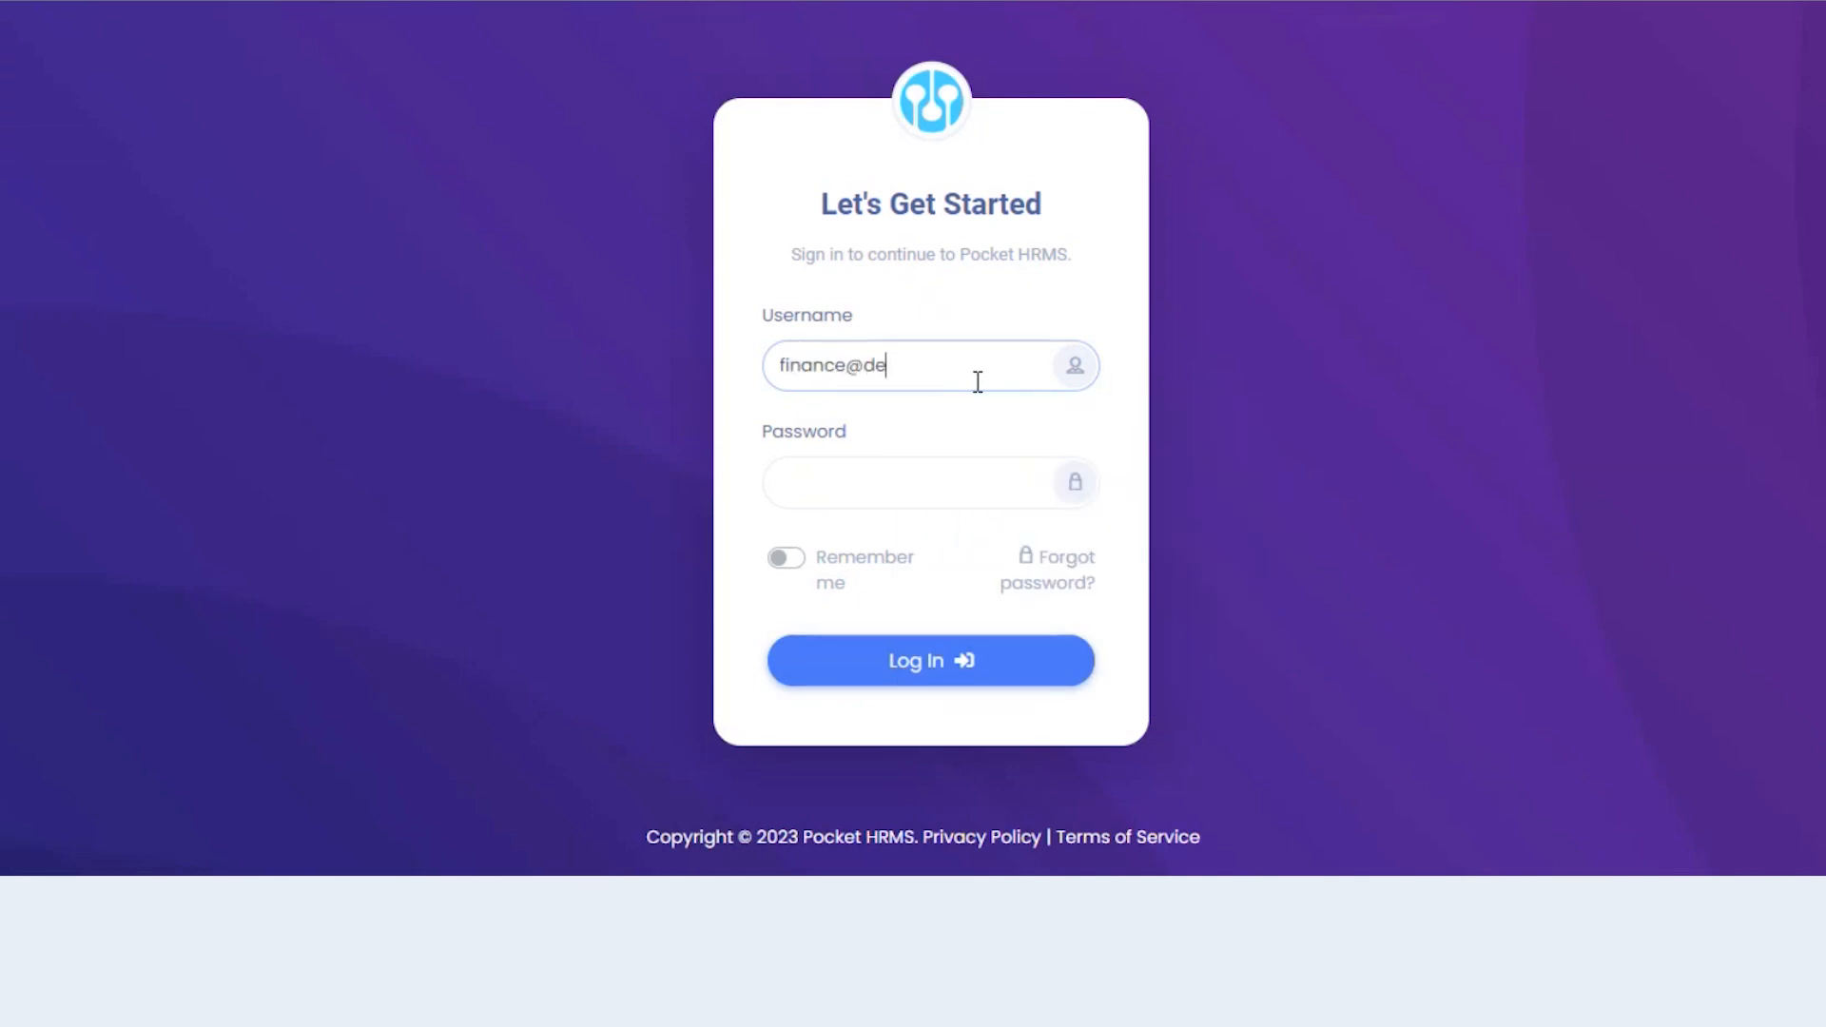
text(mo.com)
click(898, 490)
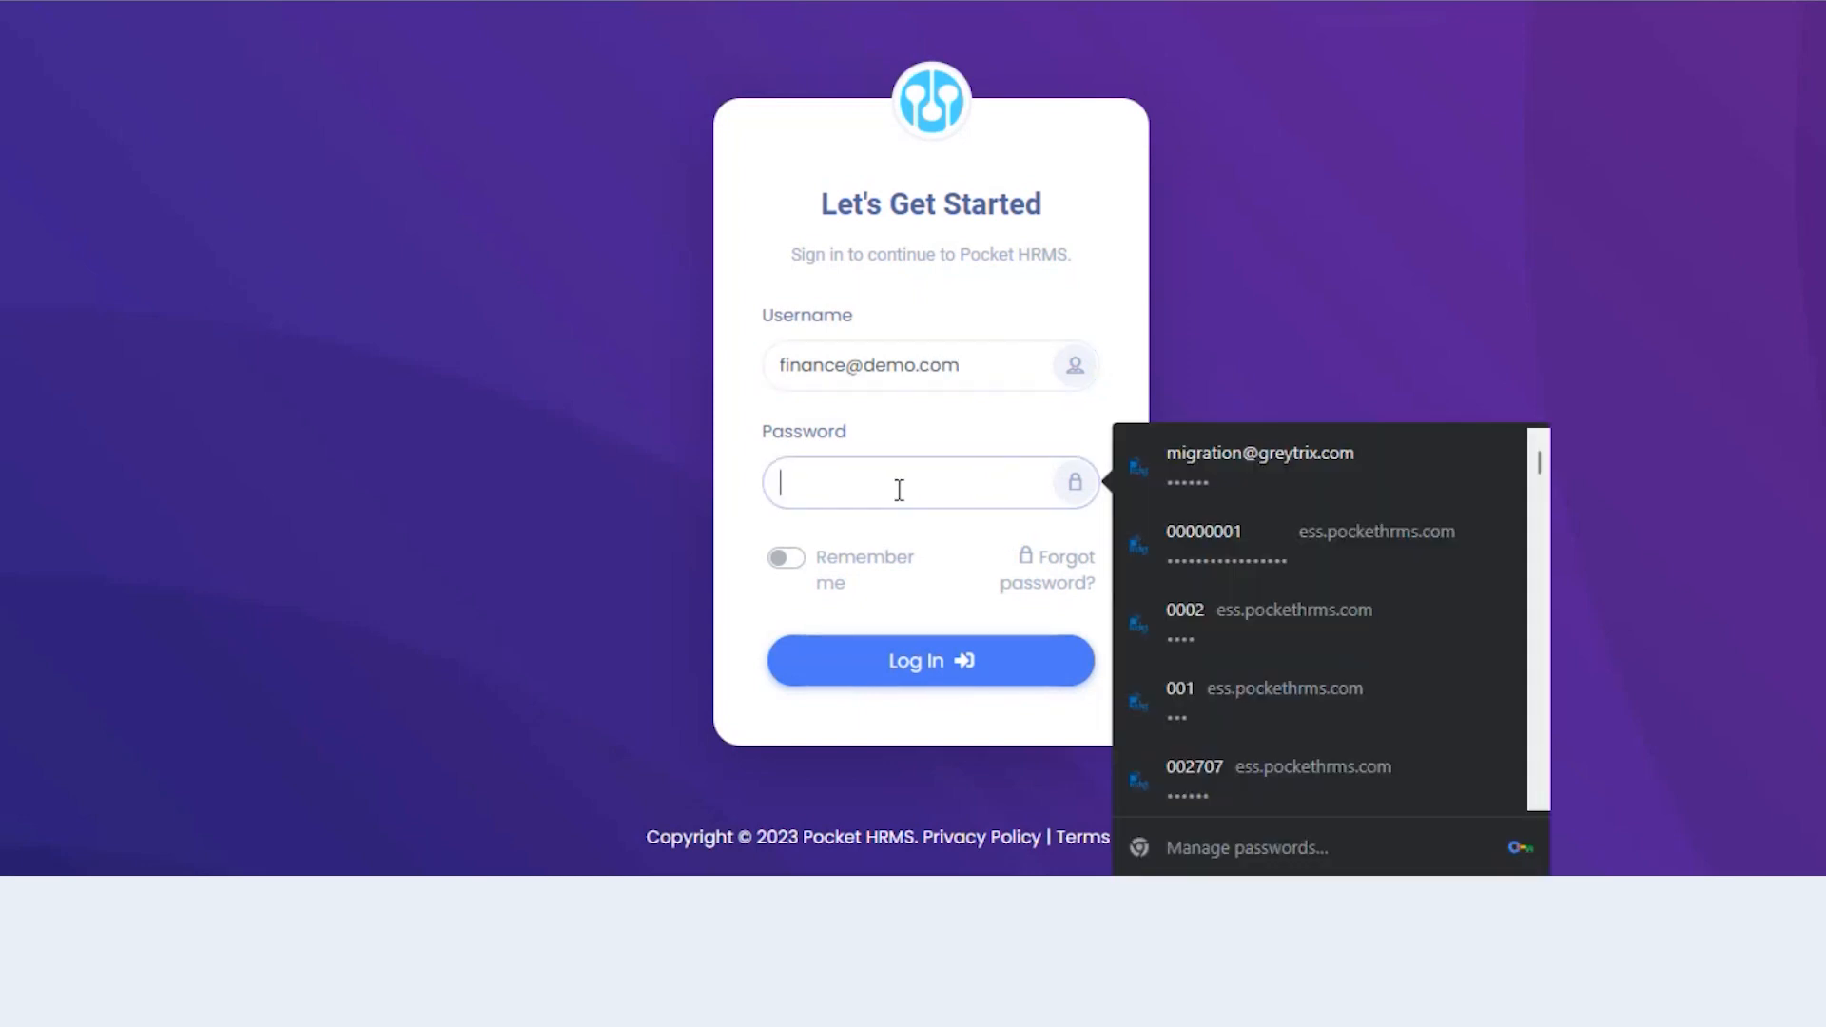
text(123456)
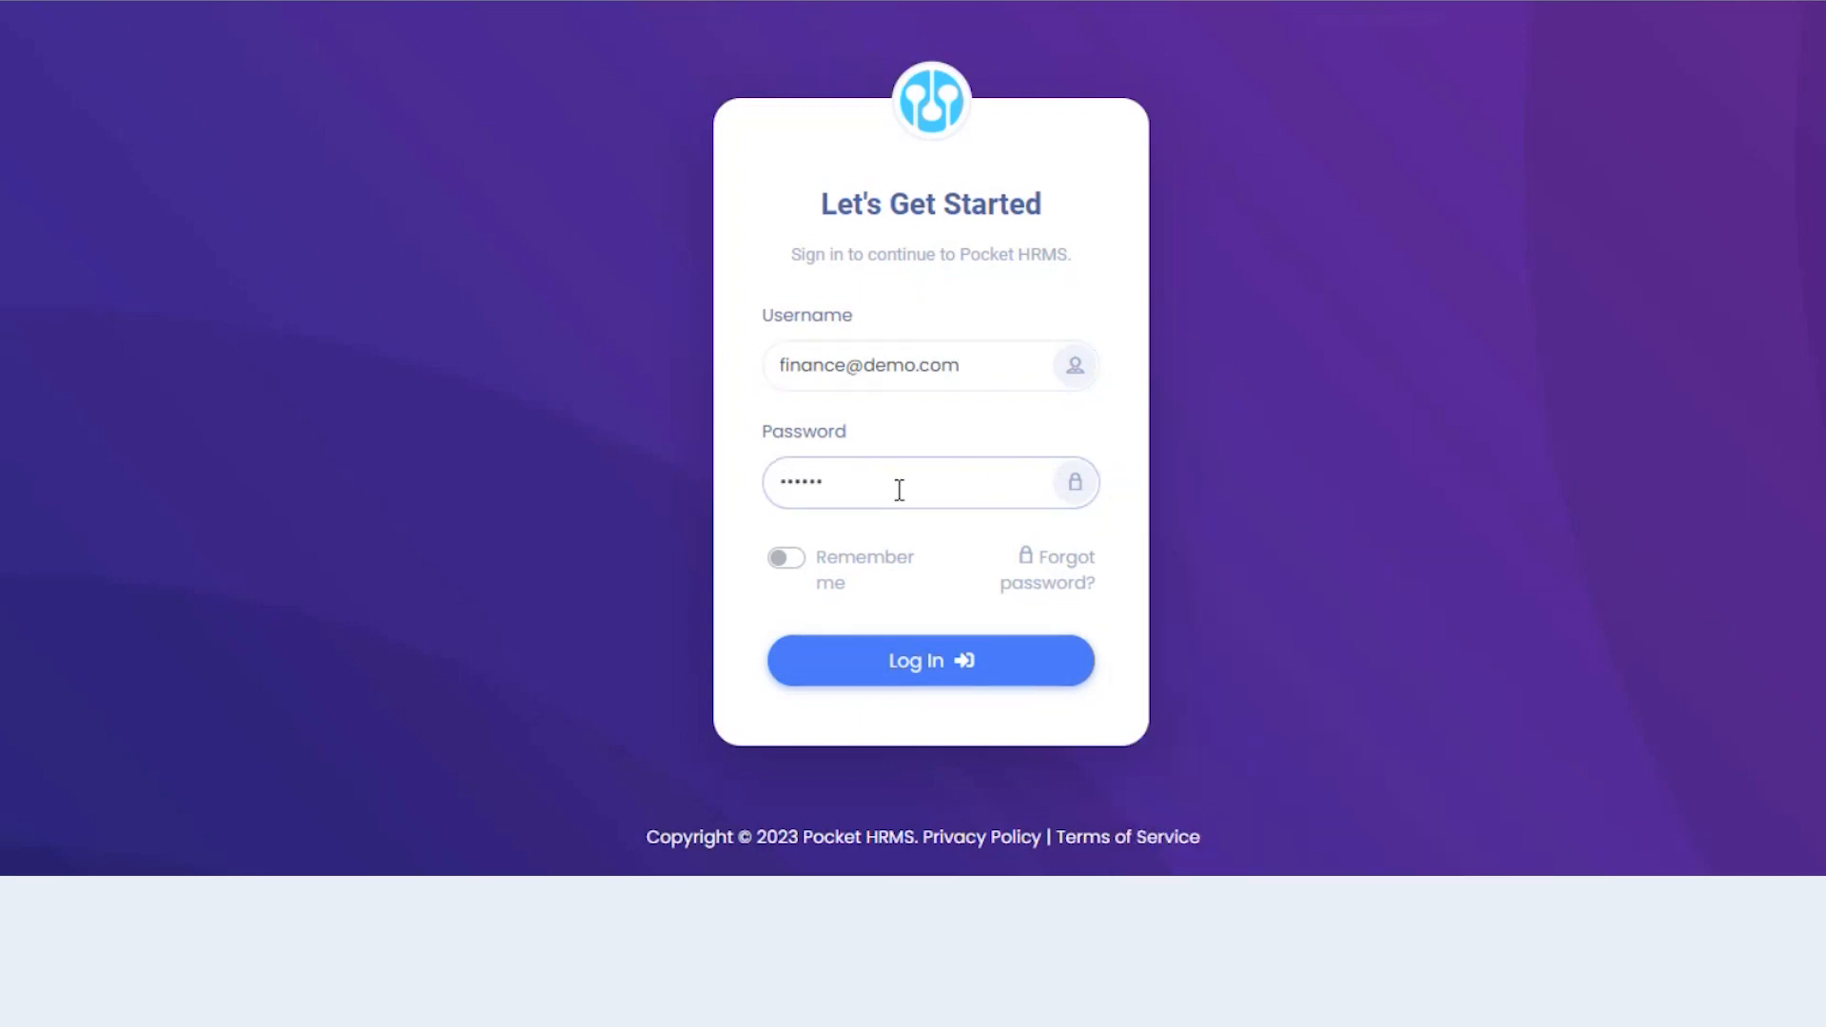
click(937, 667)
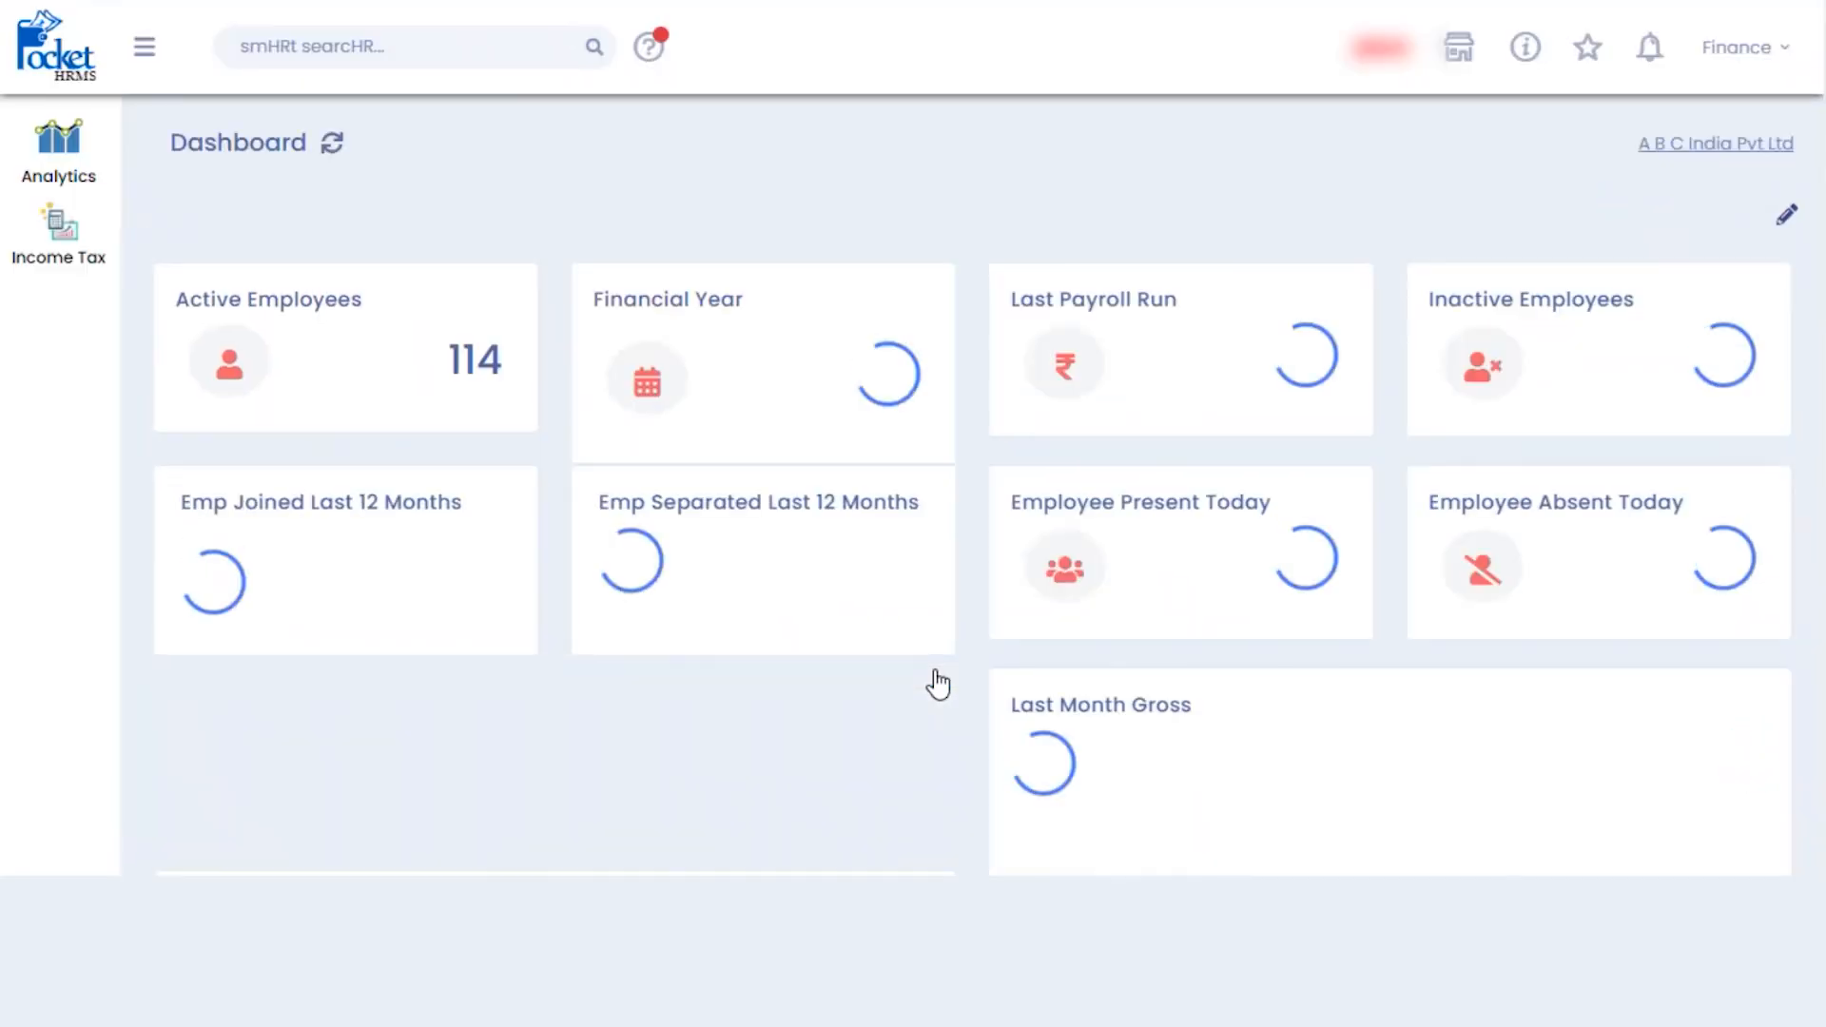
- Open Analytics > Reports and show the Income Tax reports list
click(59, 190)
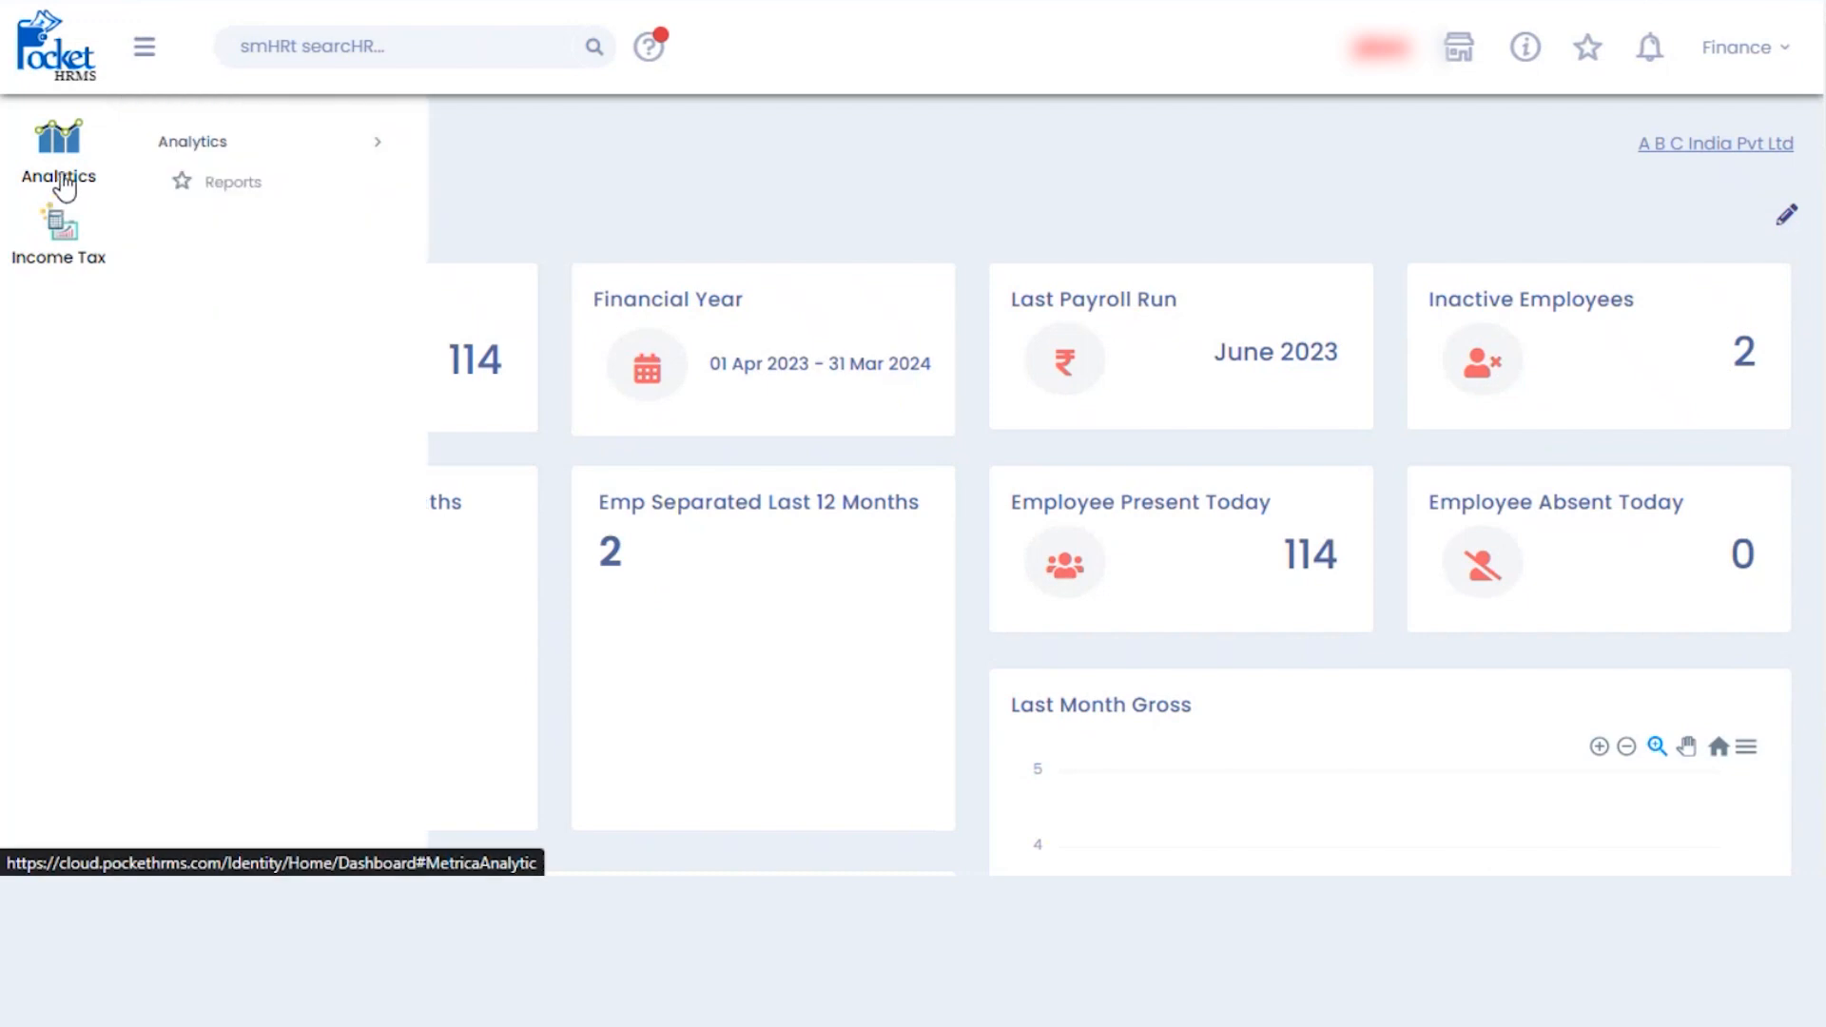
click(233, 181)
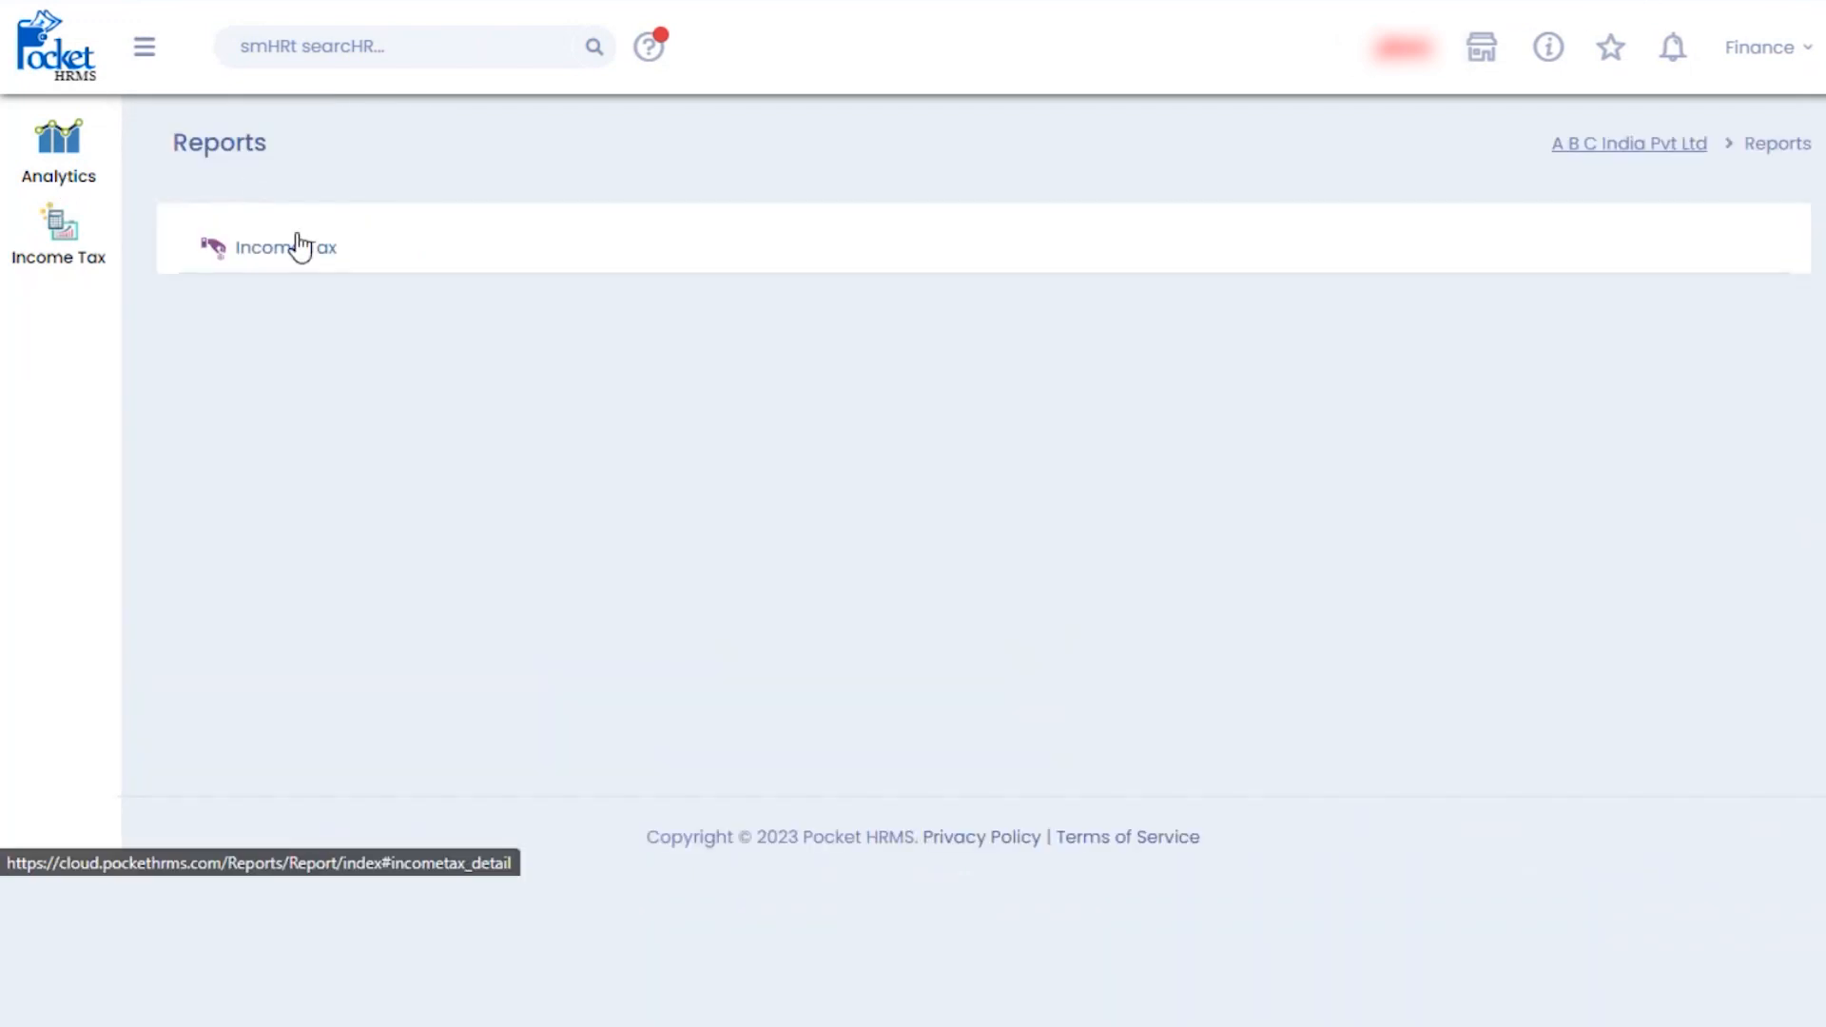
click(293, 255)
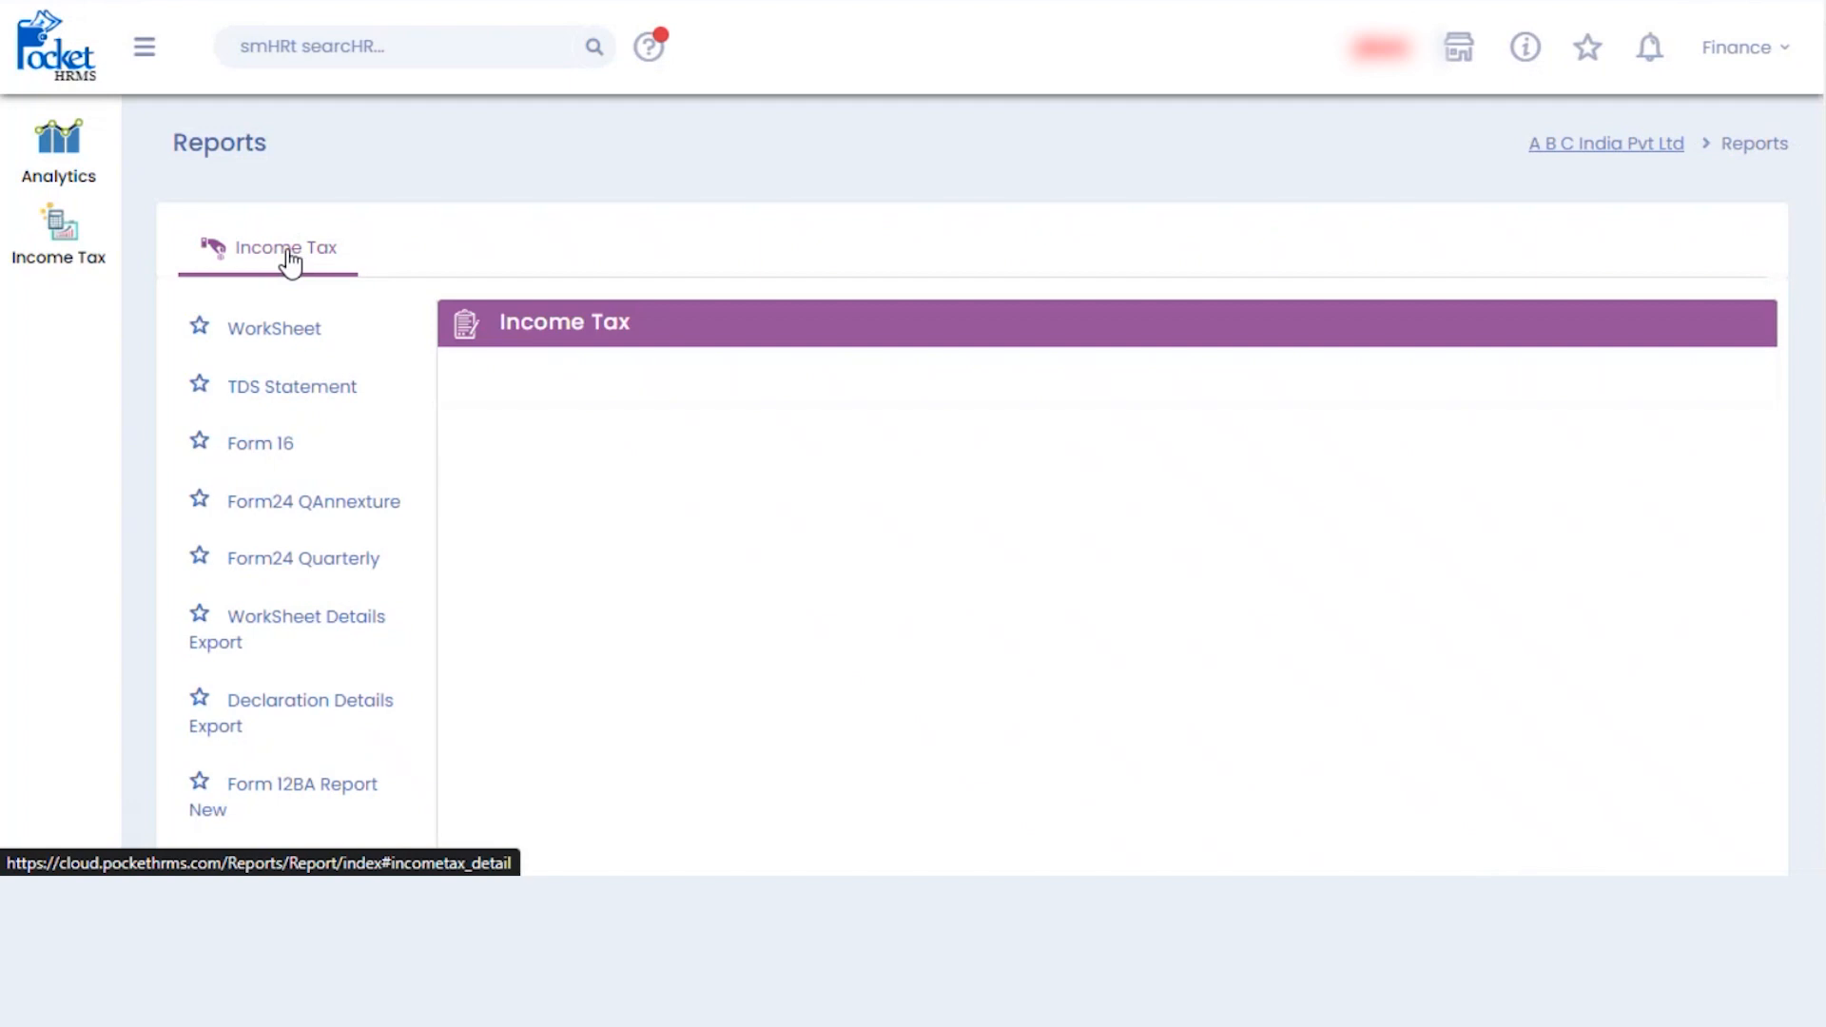
- Expand the Income Tax module's Import, Transaction and Utilities groups
click(59, 257)
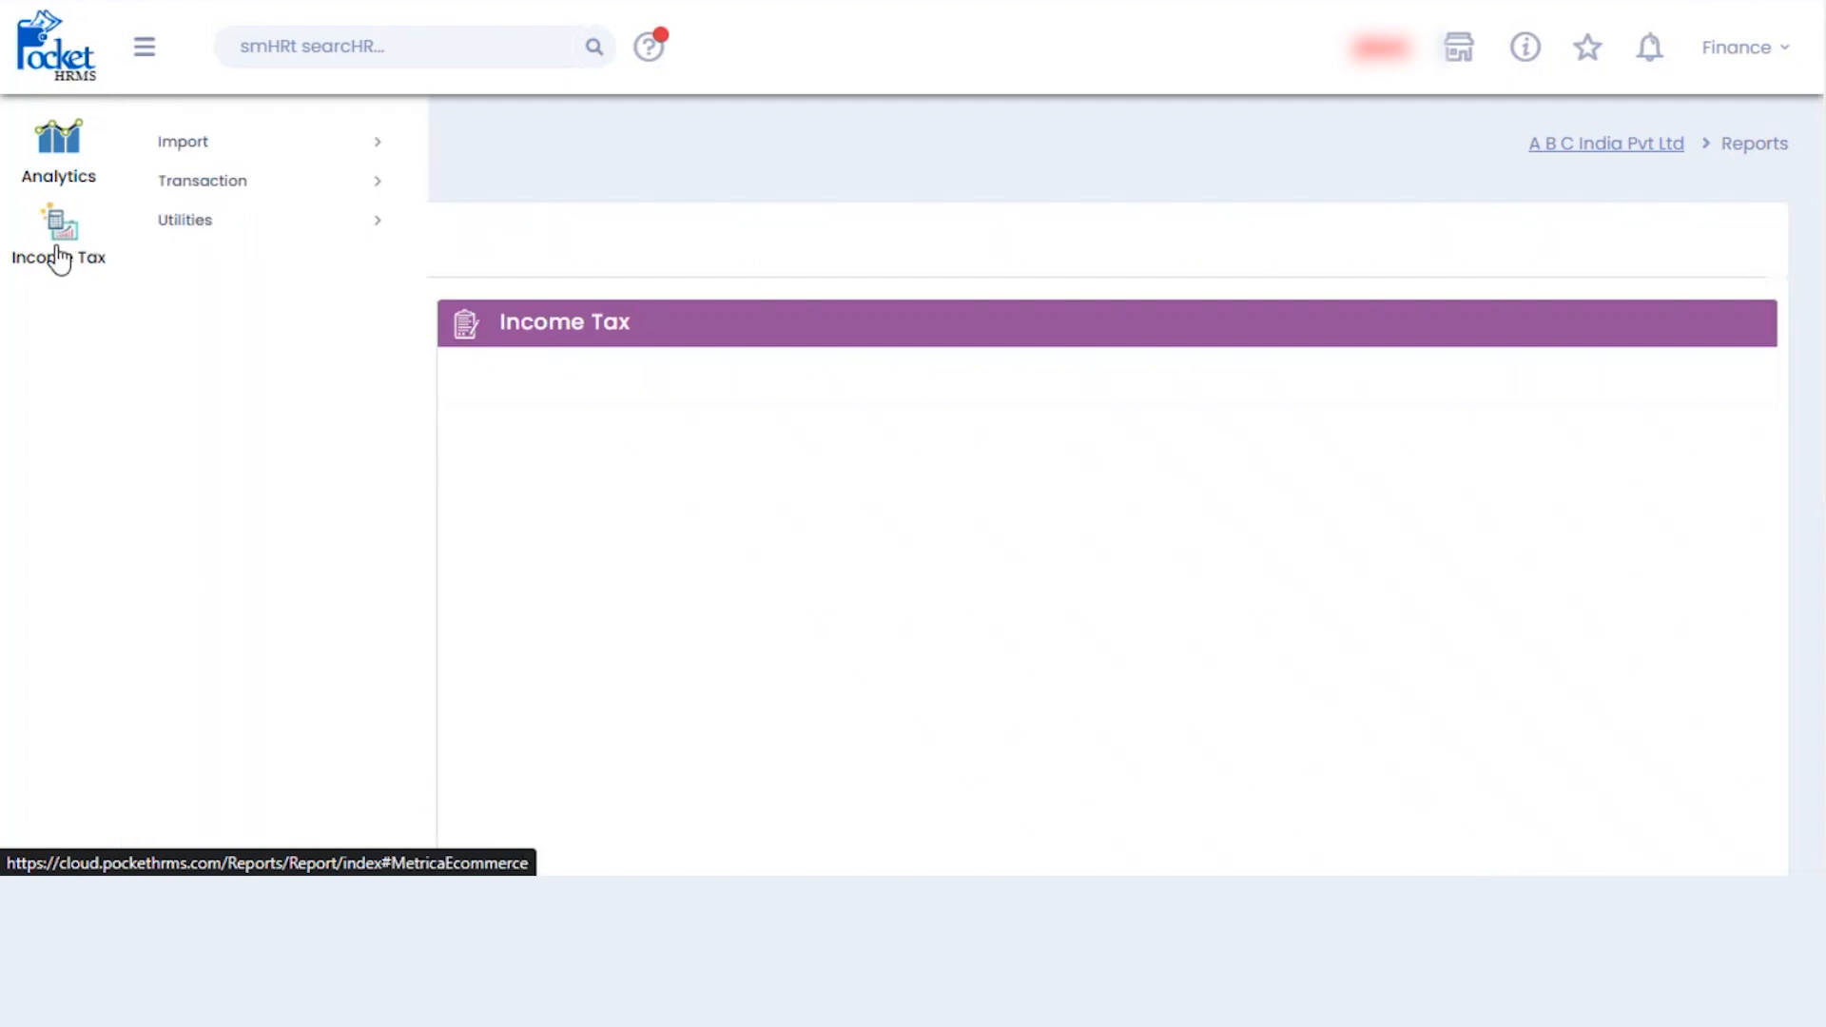
click(244, 152)
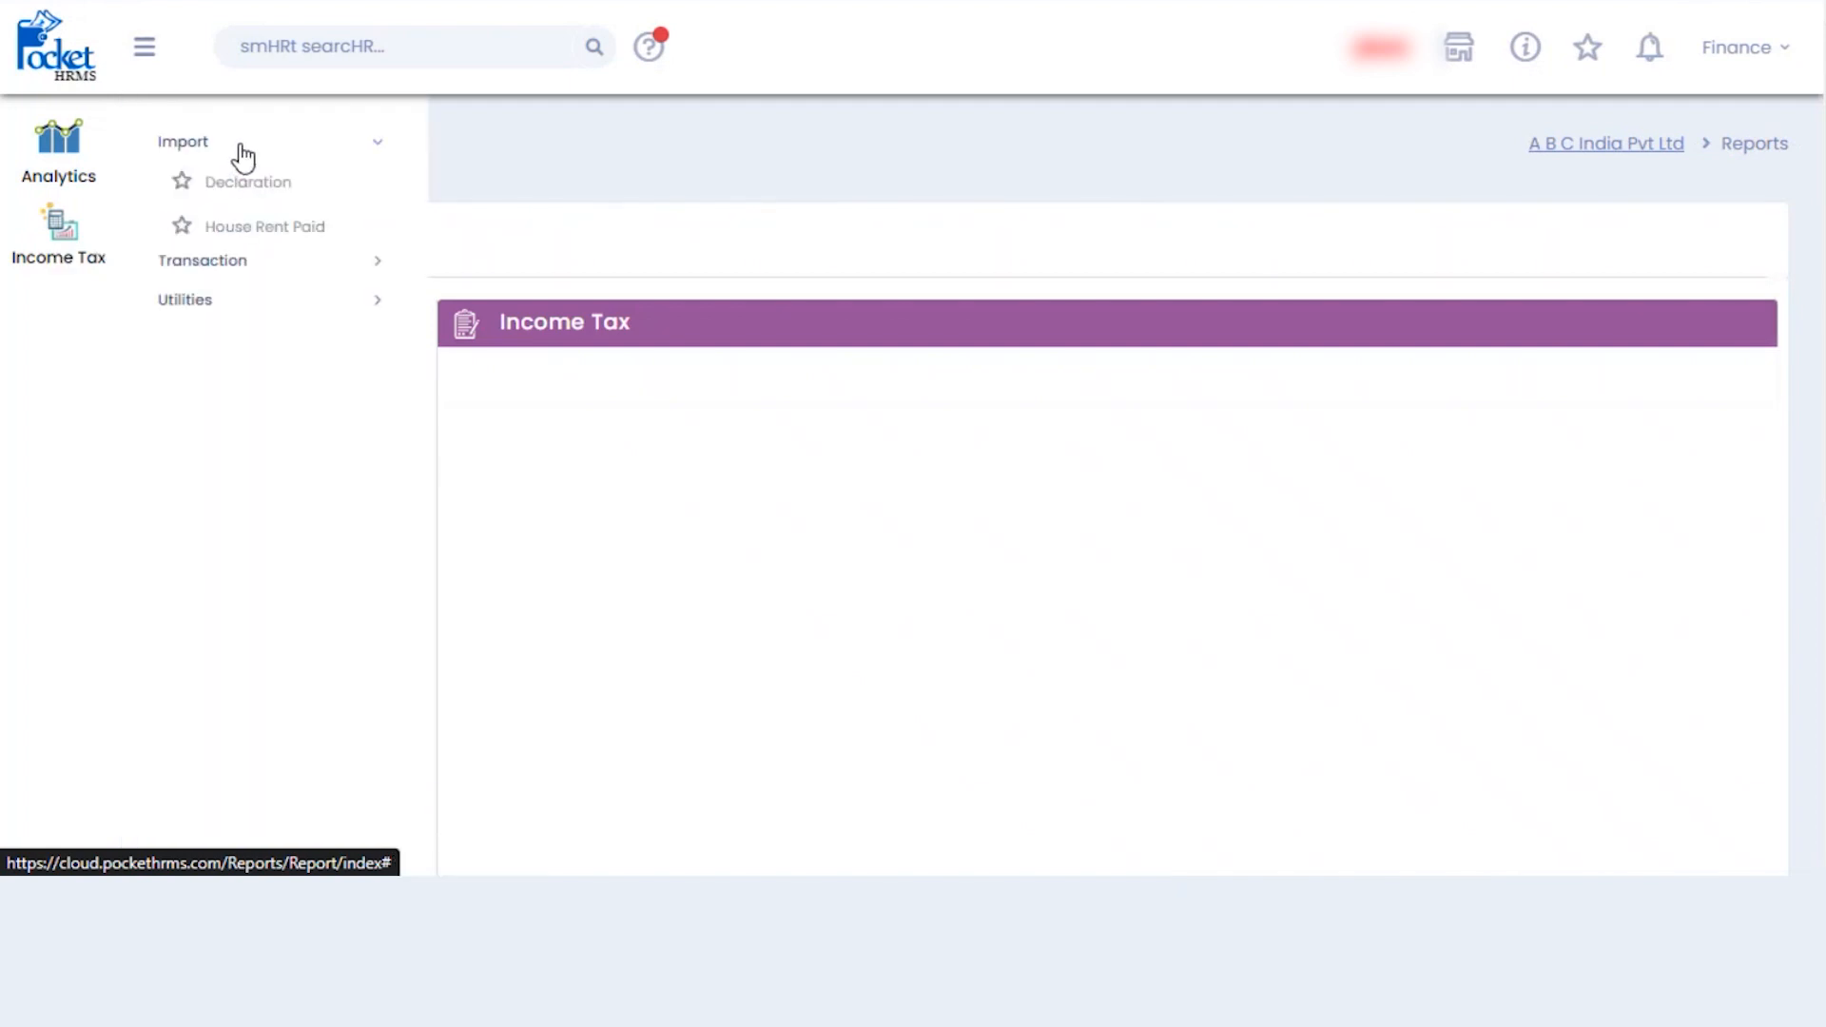
click(222, 276)
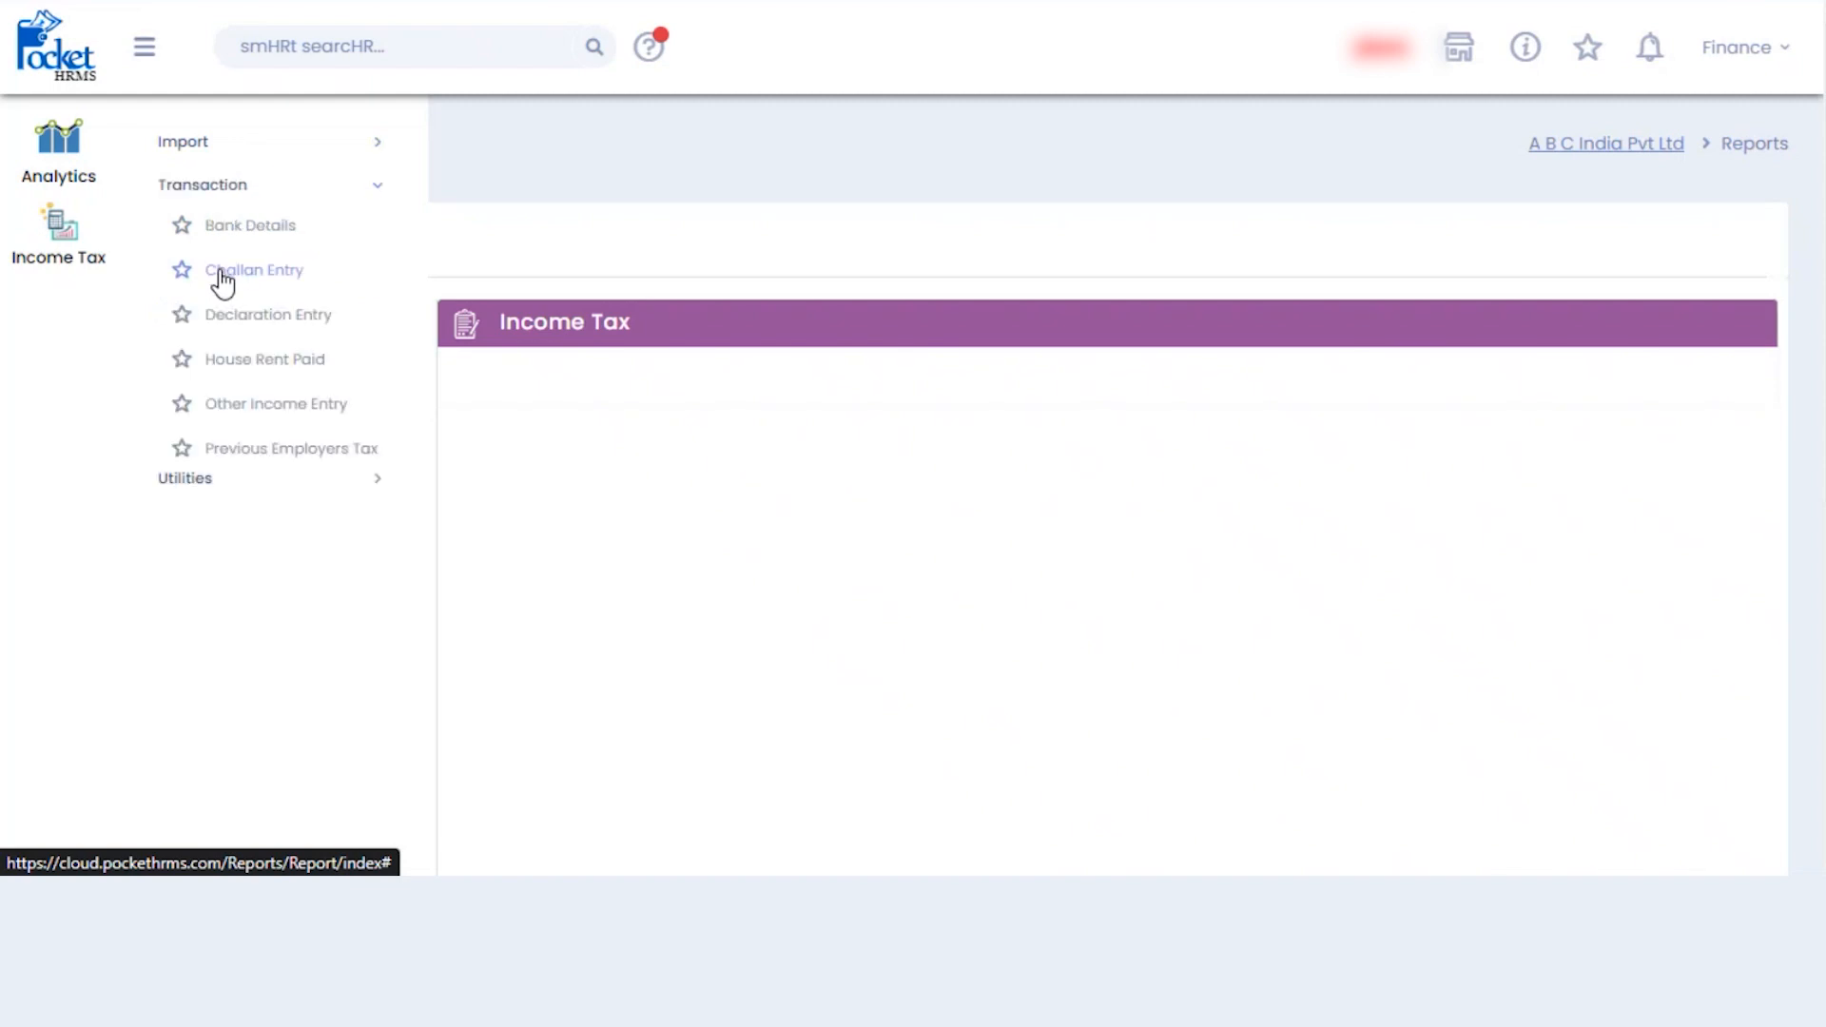
click(187, 496)
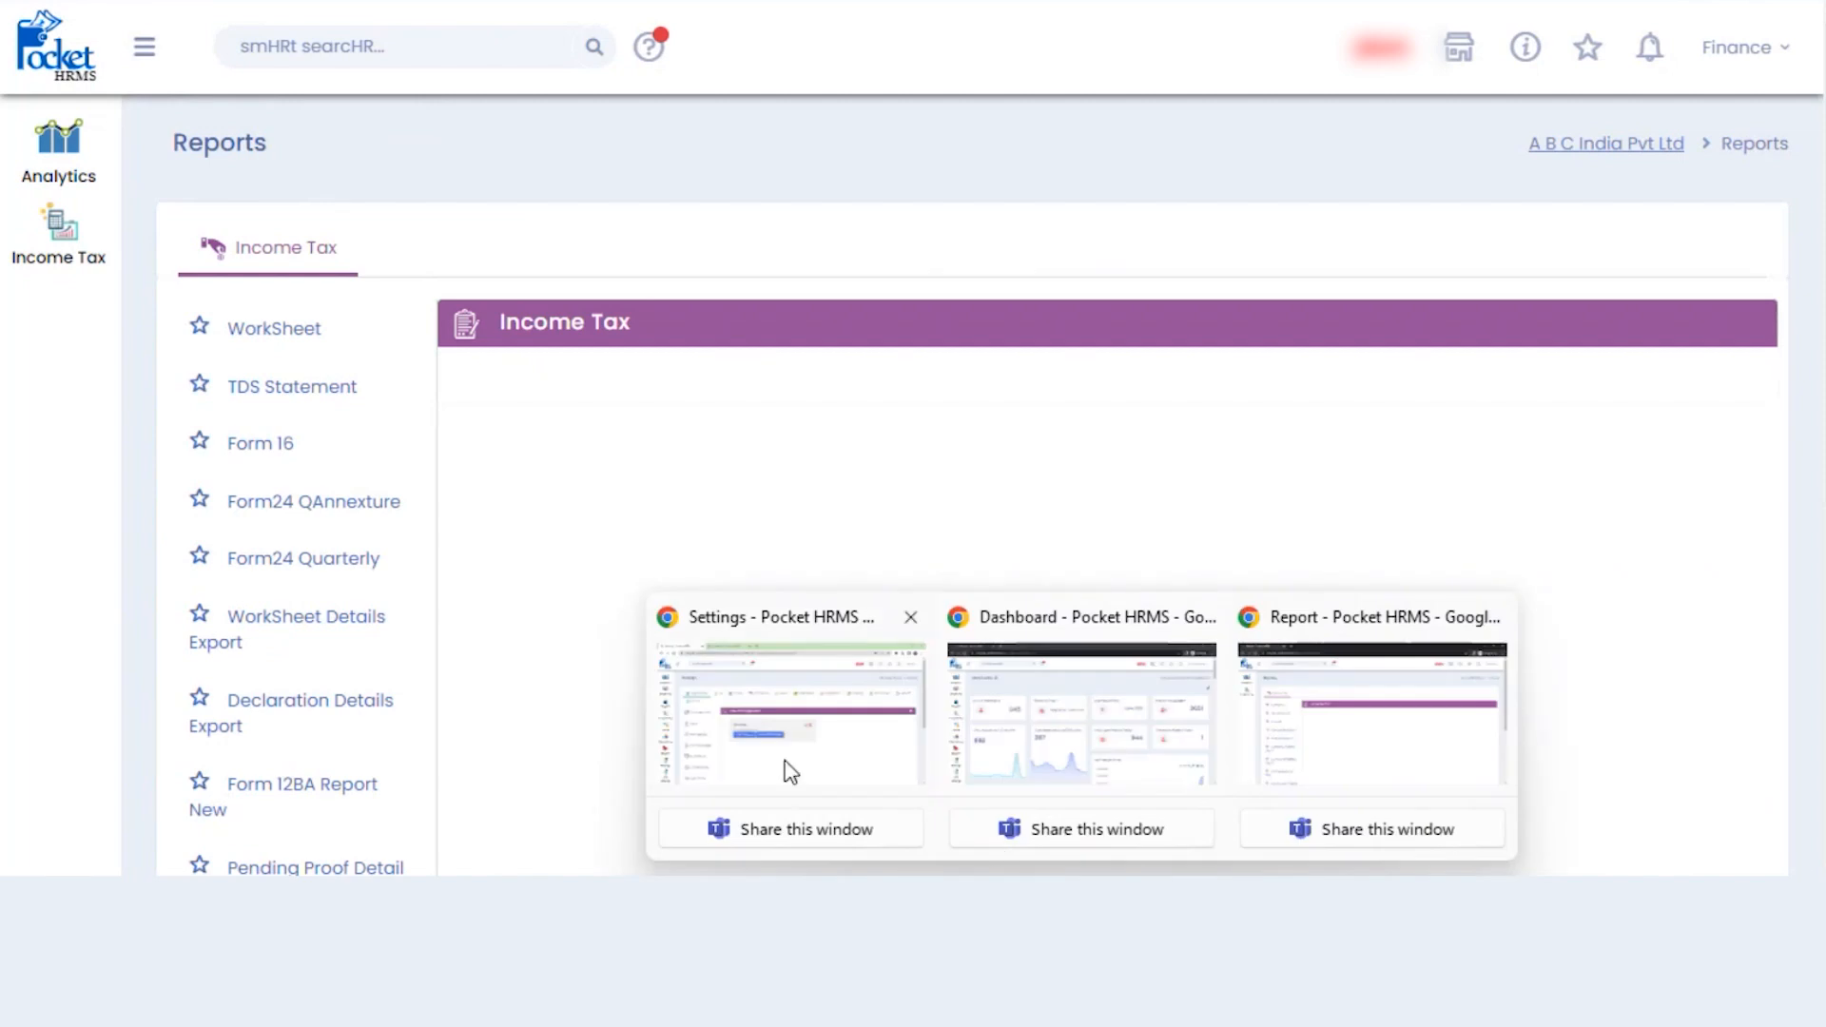
- Review A B C India Pvt Ltd's SMTP settings (port 587, SSL) and close without changes
click(787, 767)
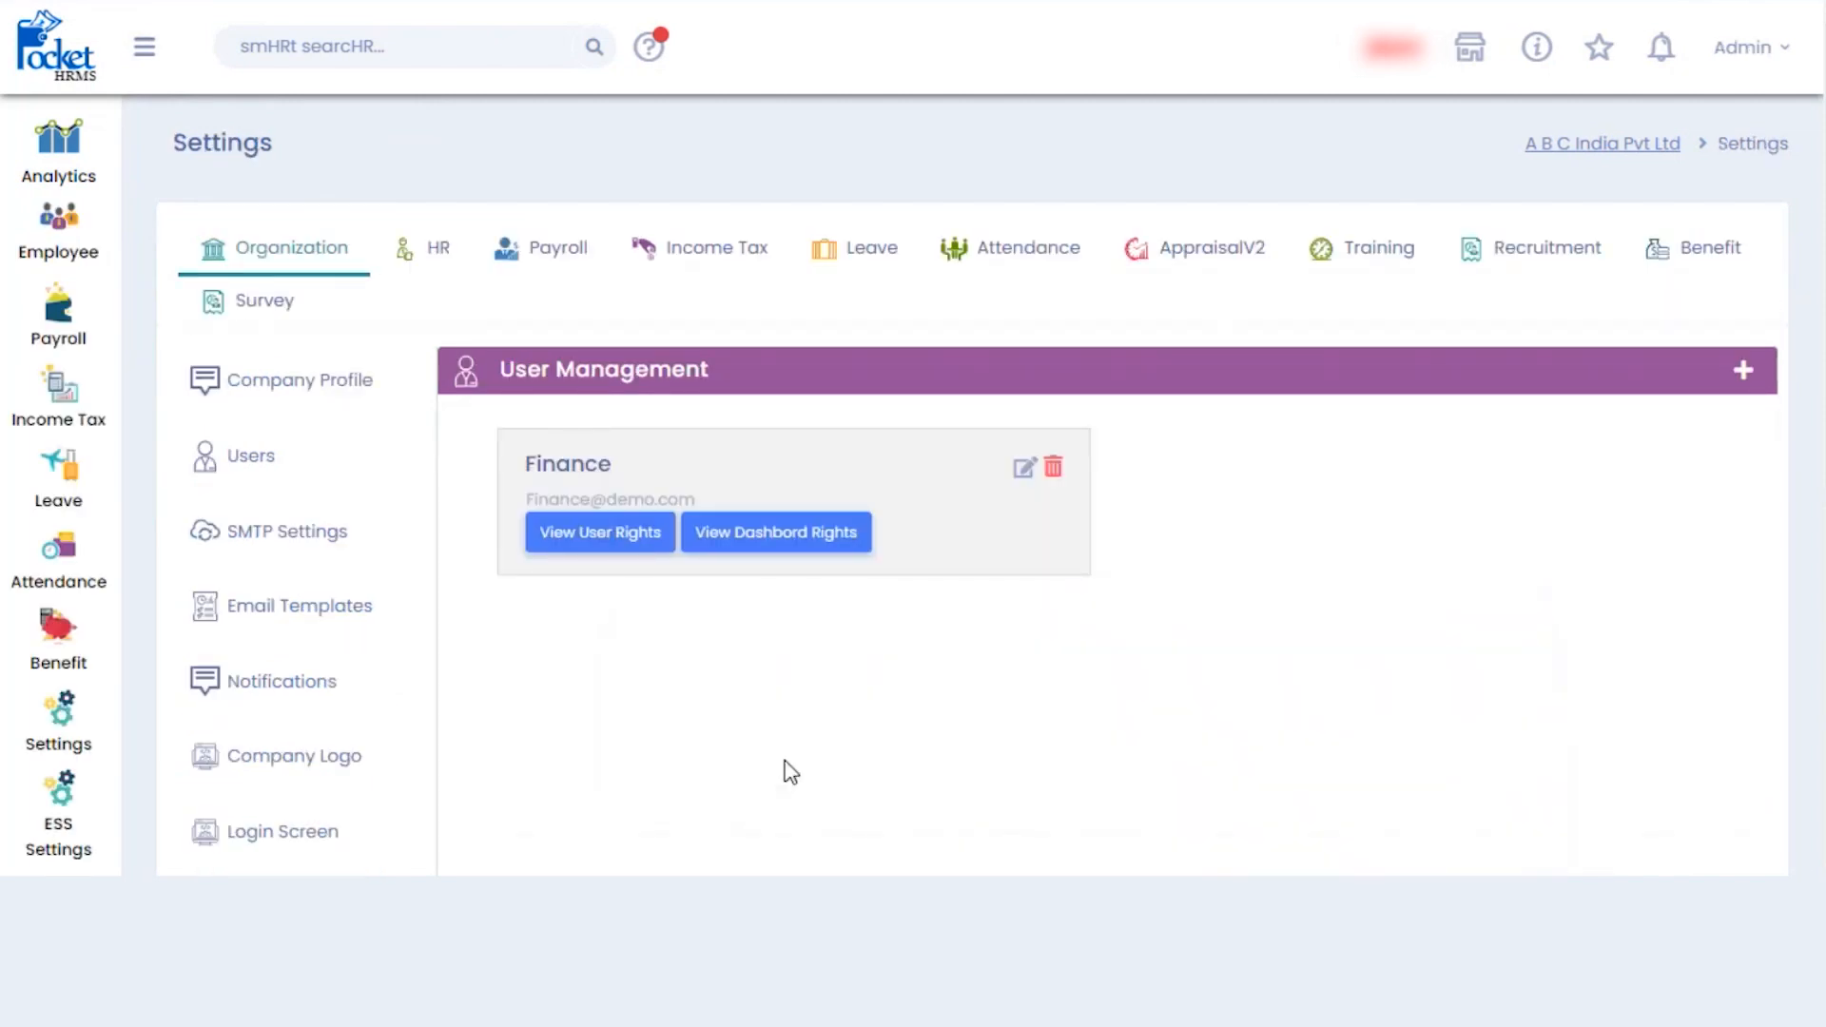
scroll(972, 485, down, 1)
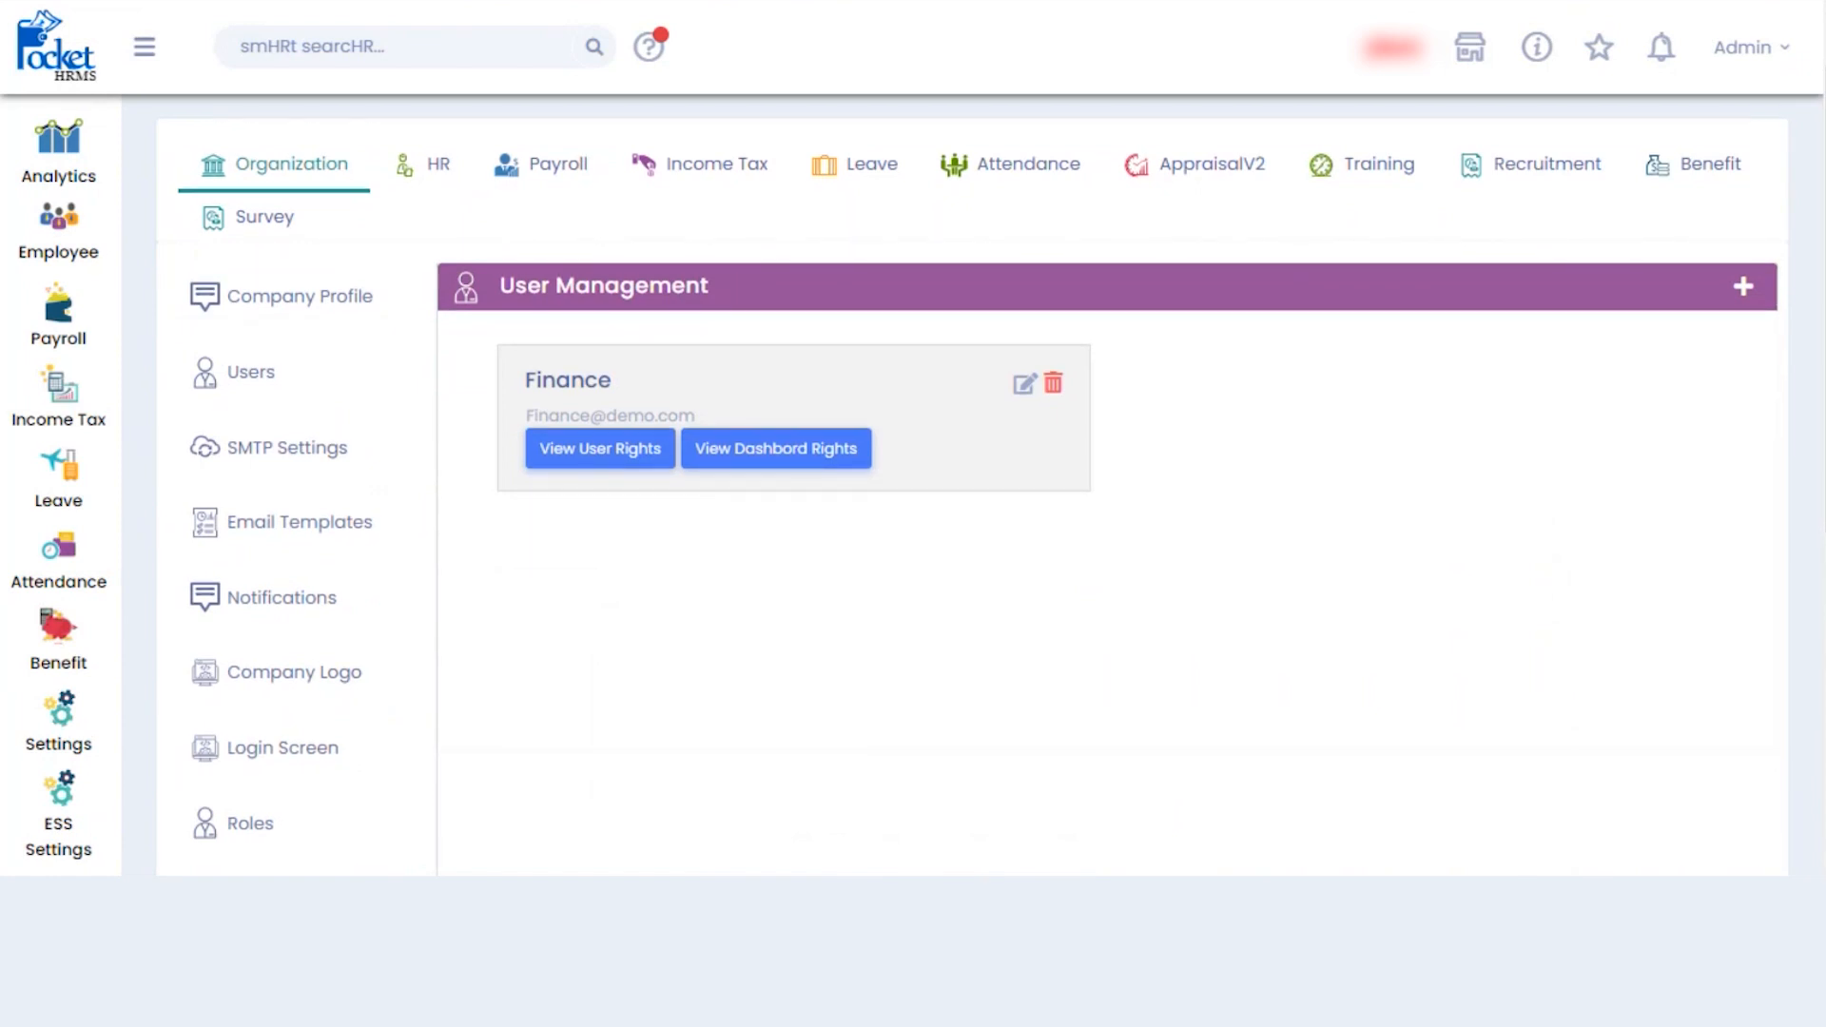
click(305, 454)
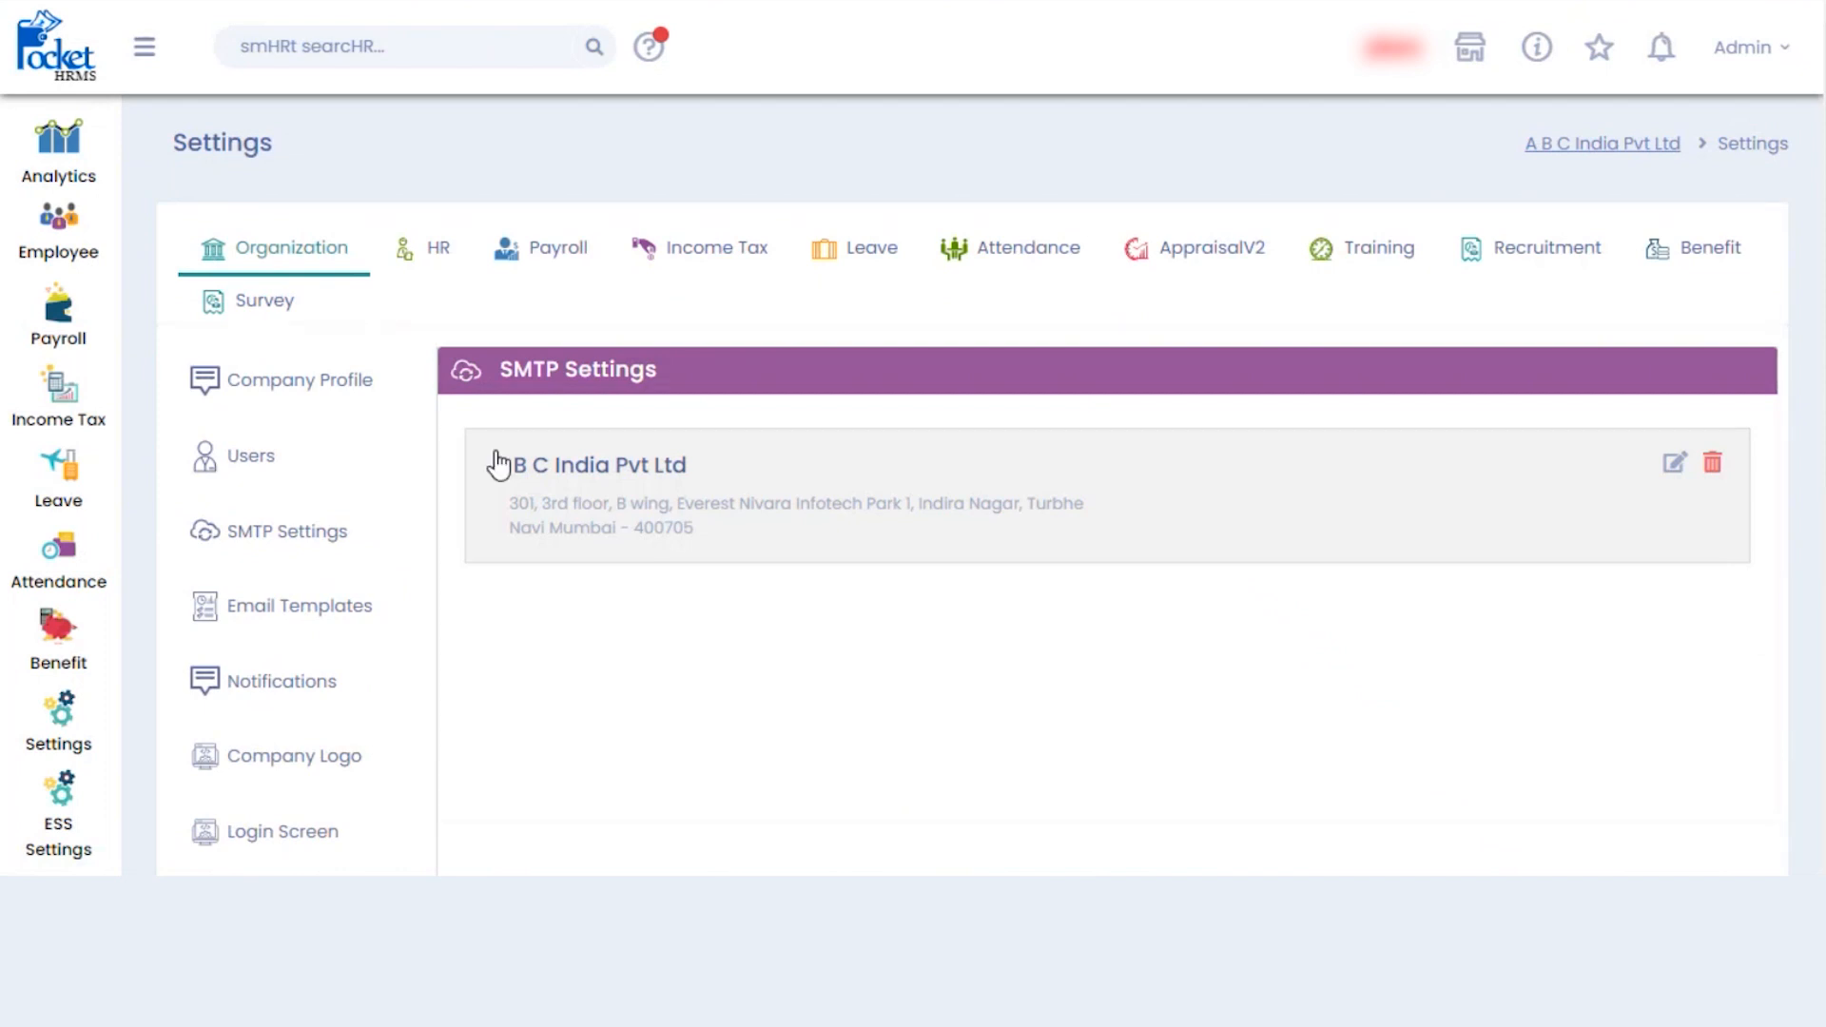
click(1676, 463)
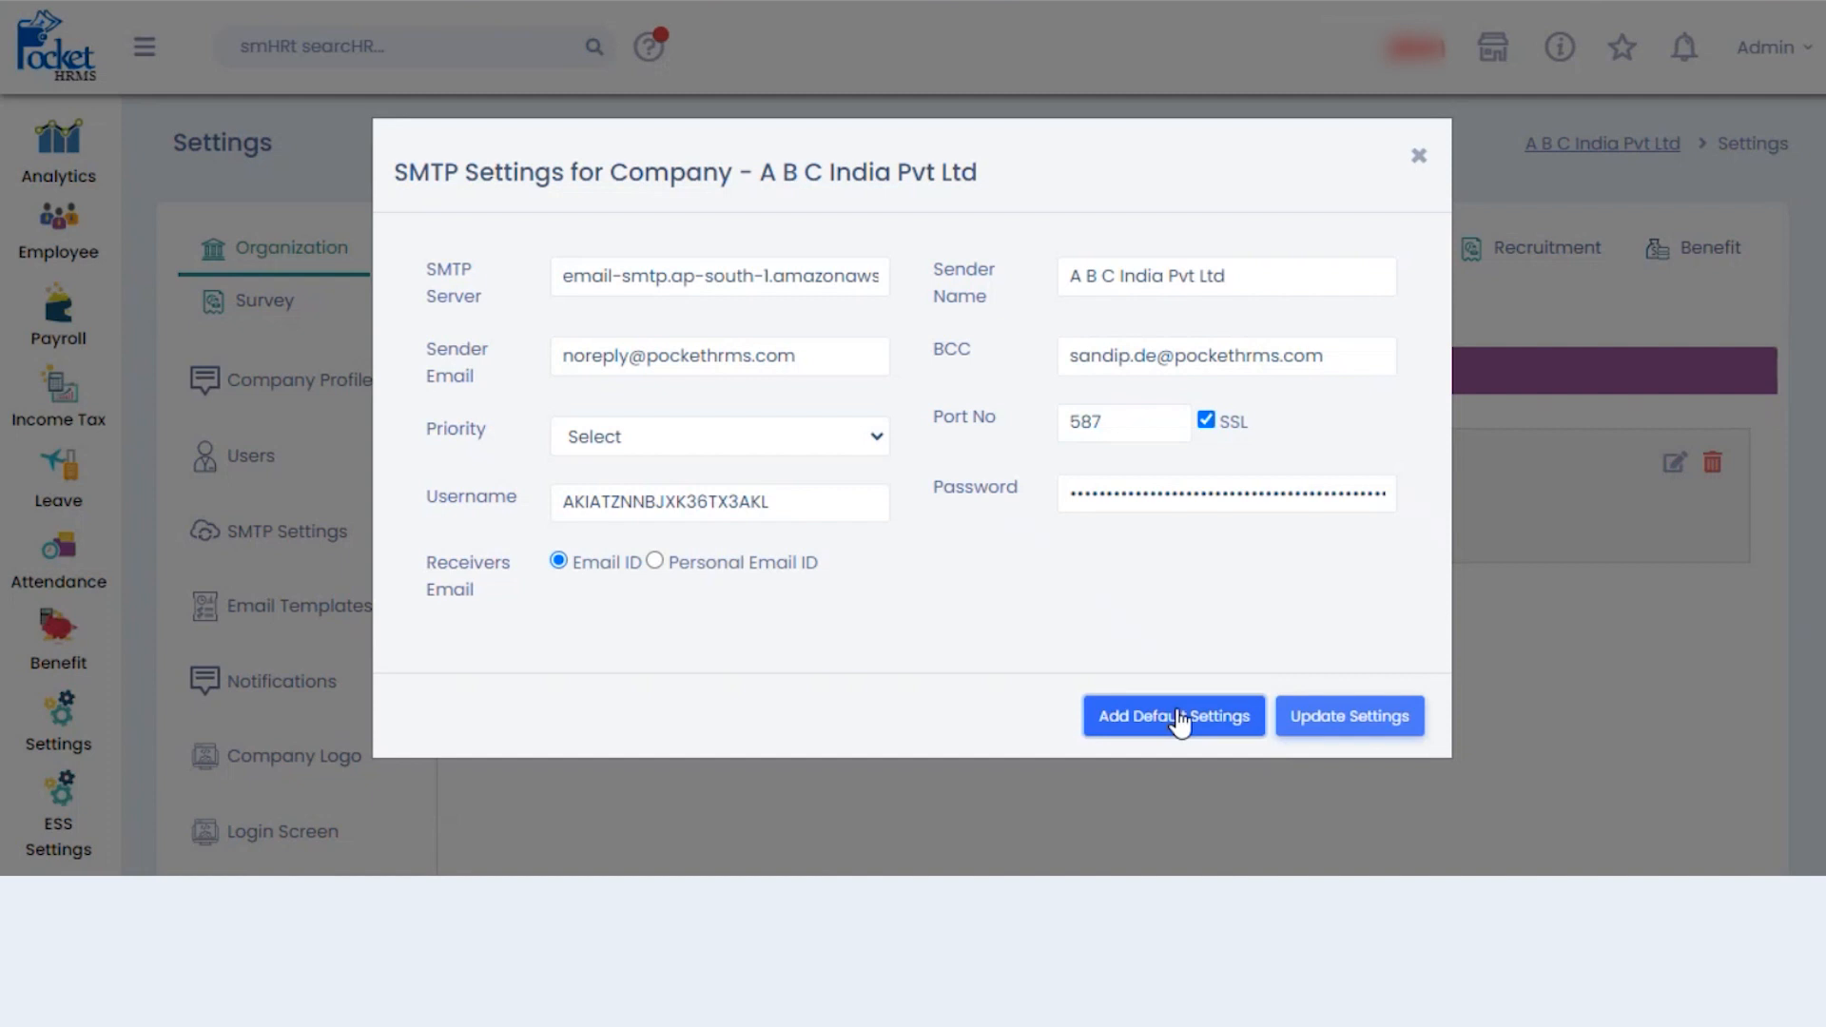
click(1417, 157)
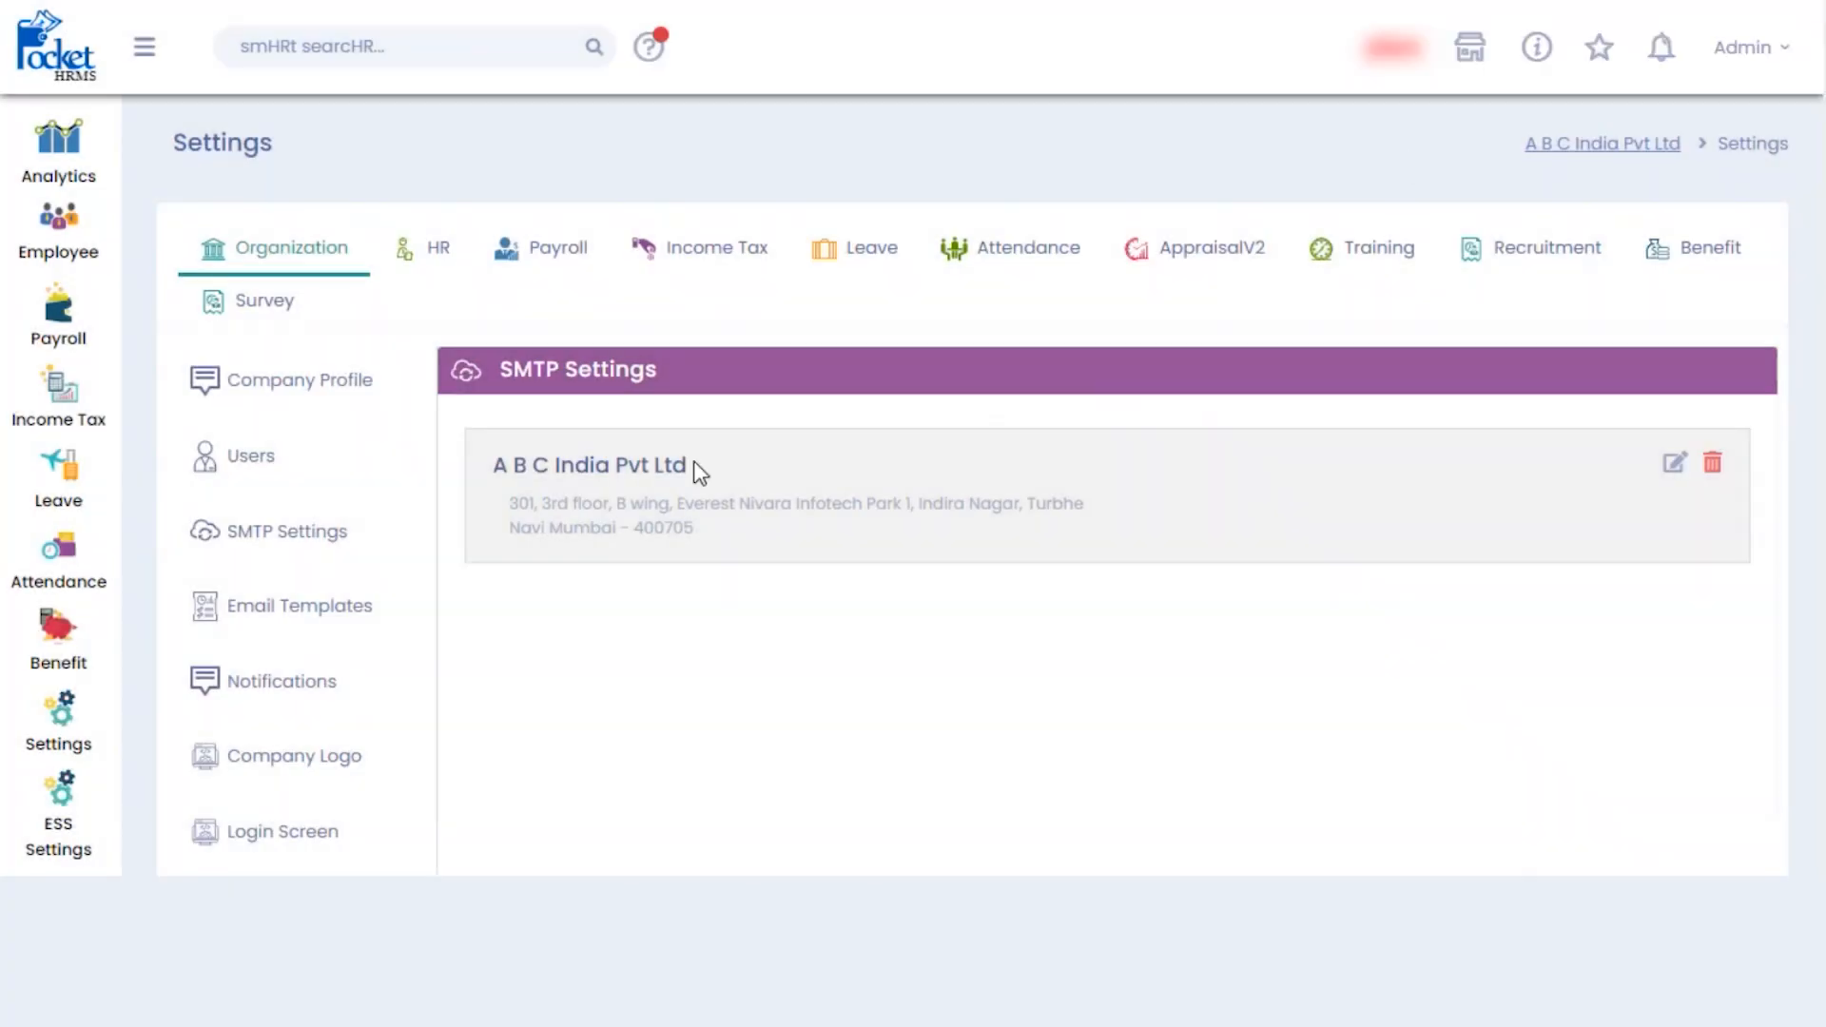
- Show the Email Templates list and scroll through its templates
click(328, 608)
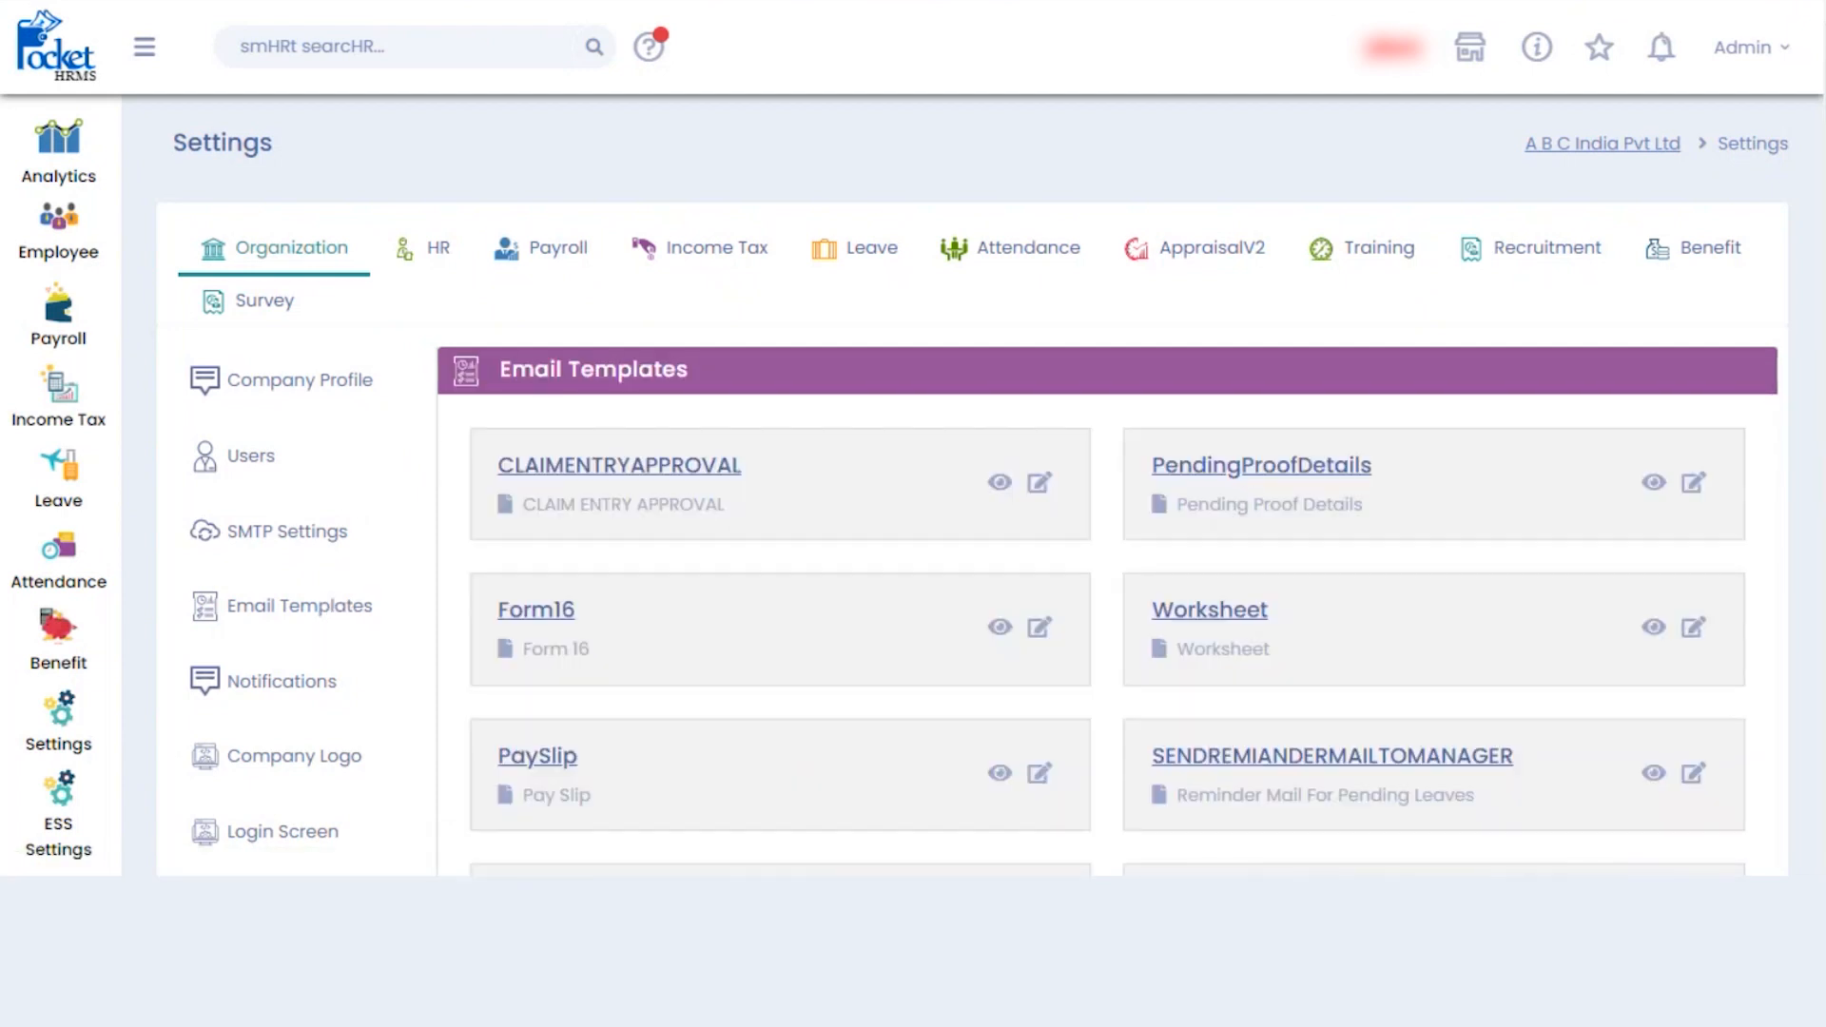
scroll(970, 494, down, 1)
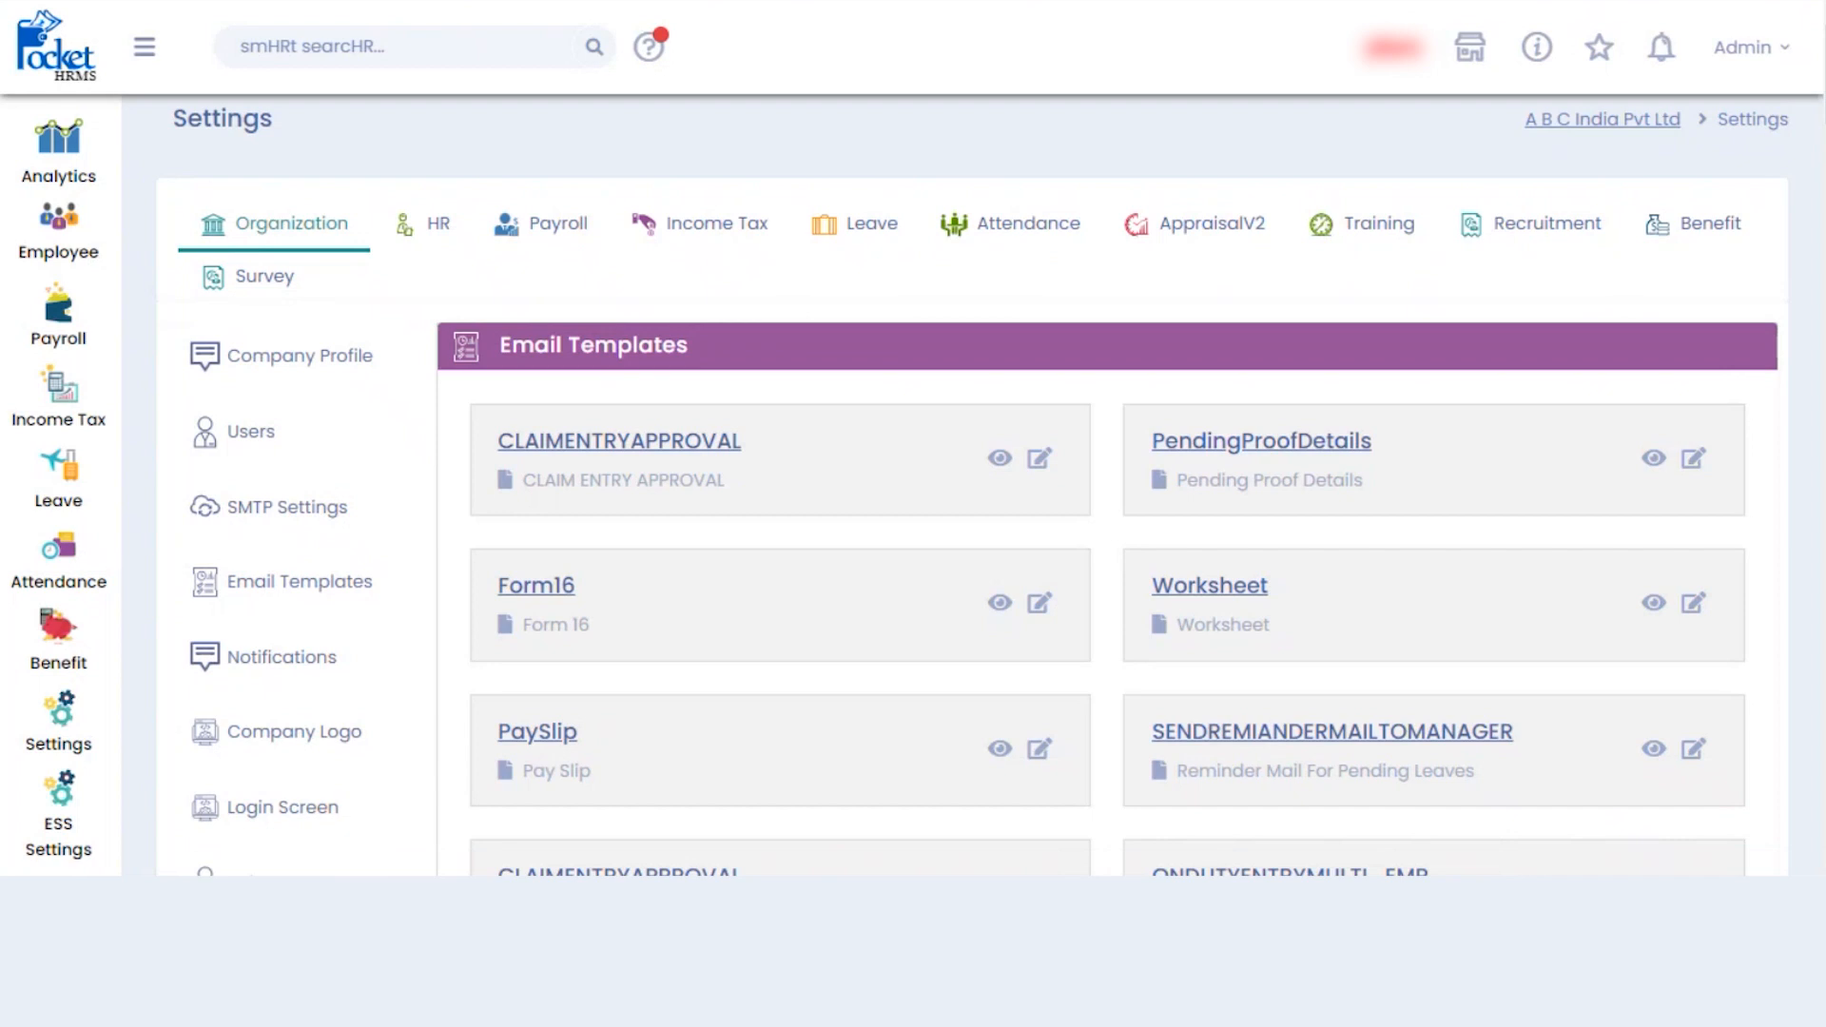
scroll(973, 486, down, 1)
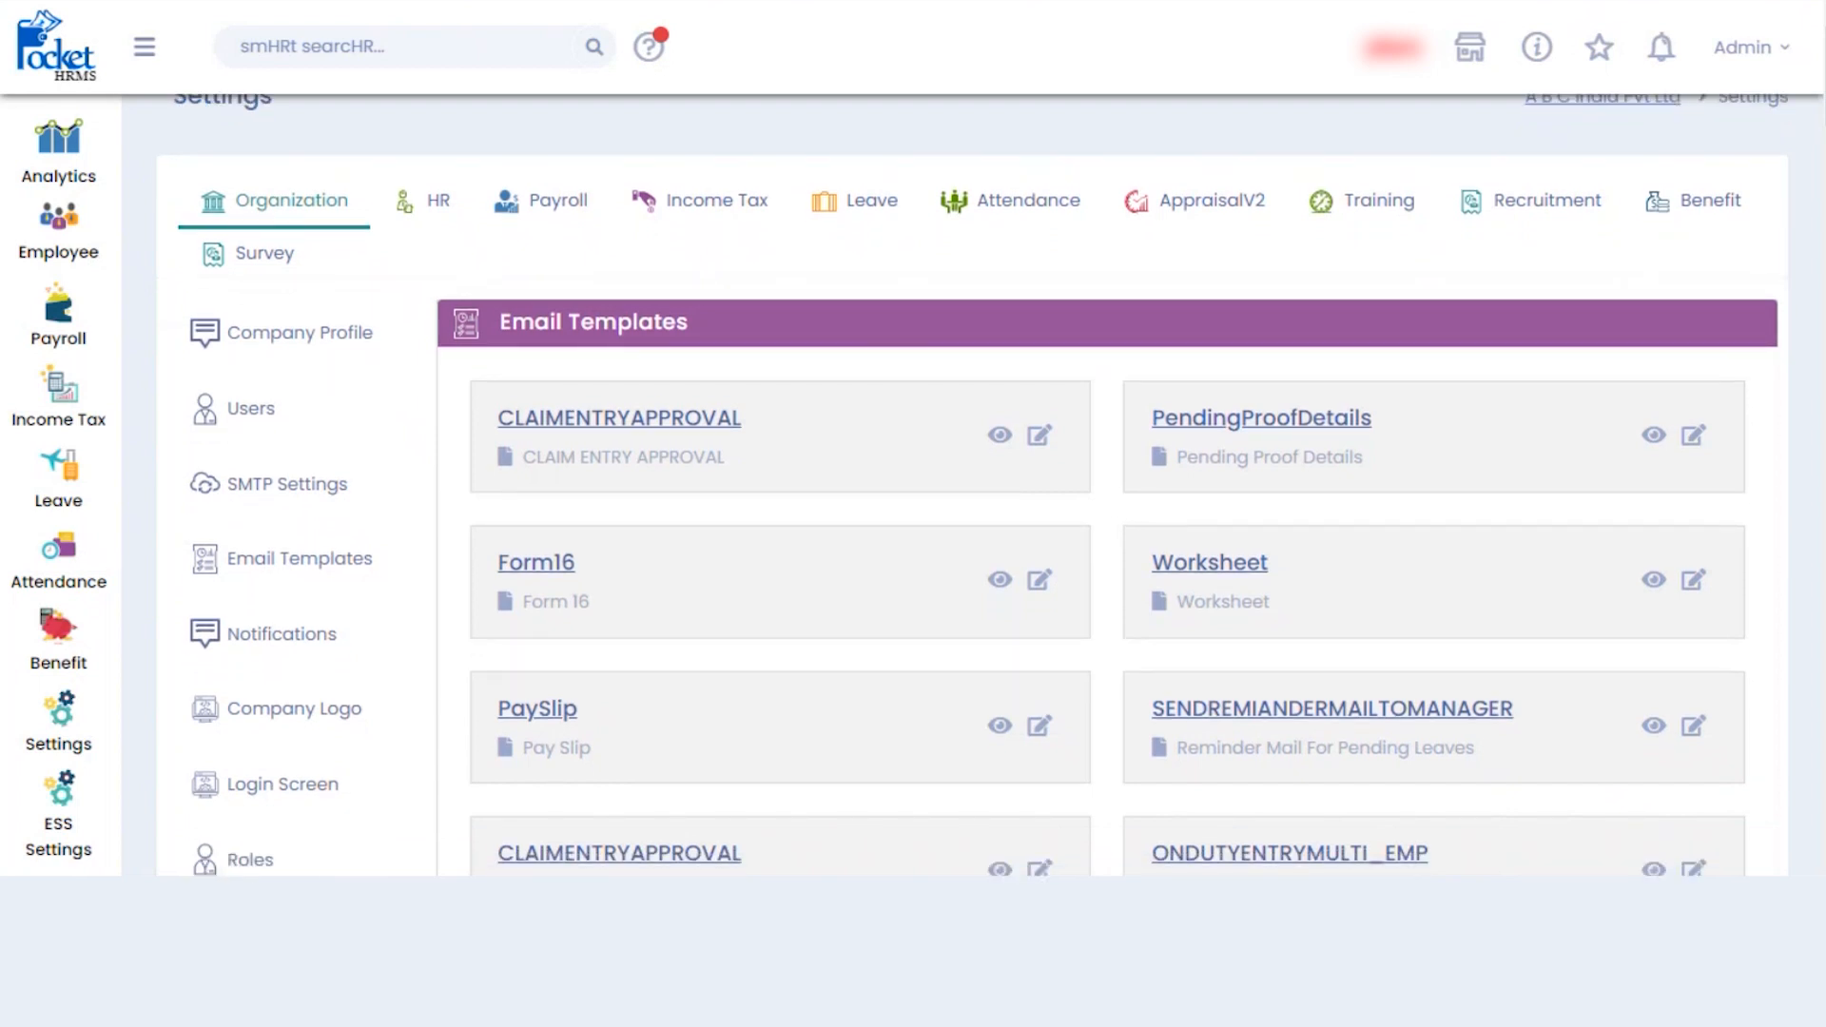
scroll(970, 490, down, 1)
scroll(970, 495, down, 5)
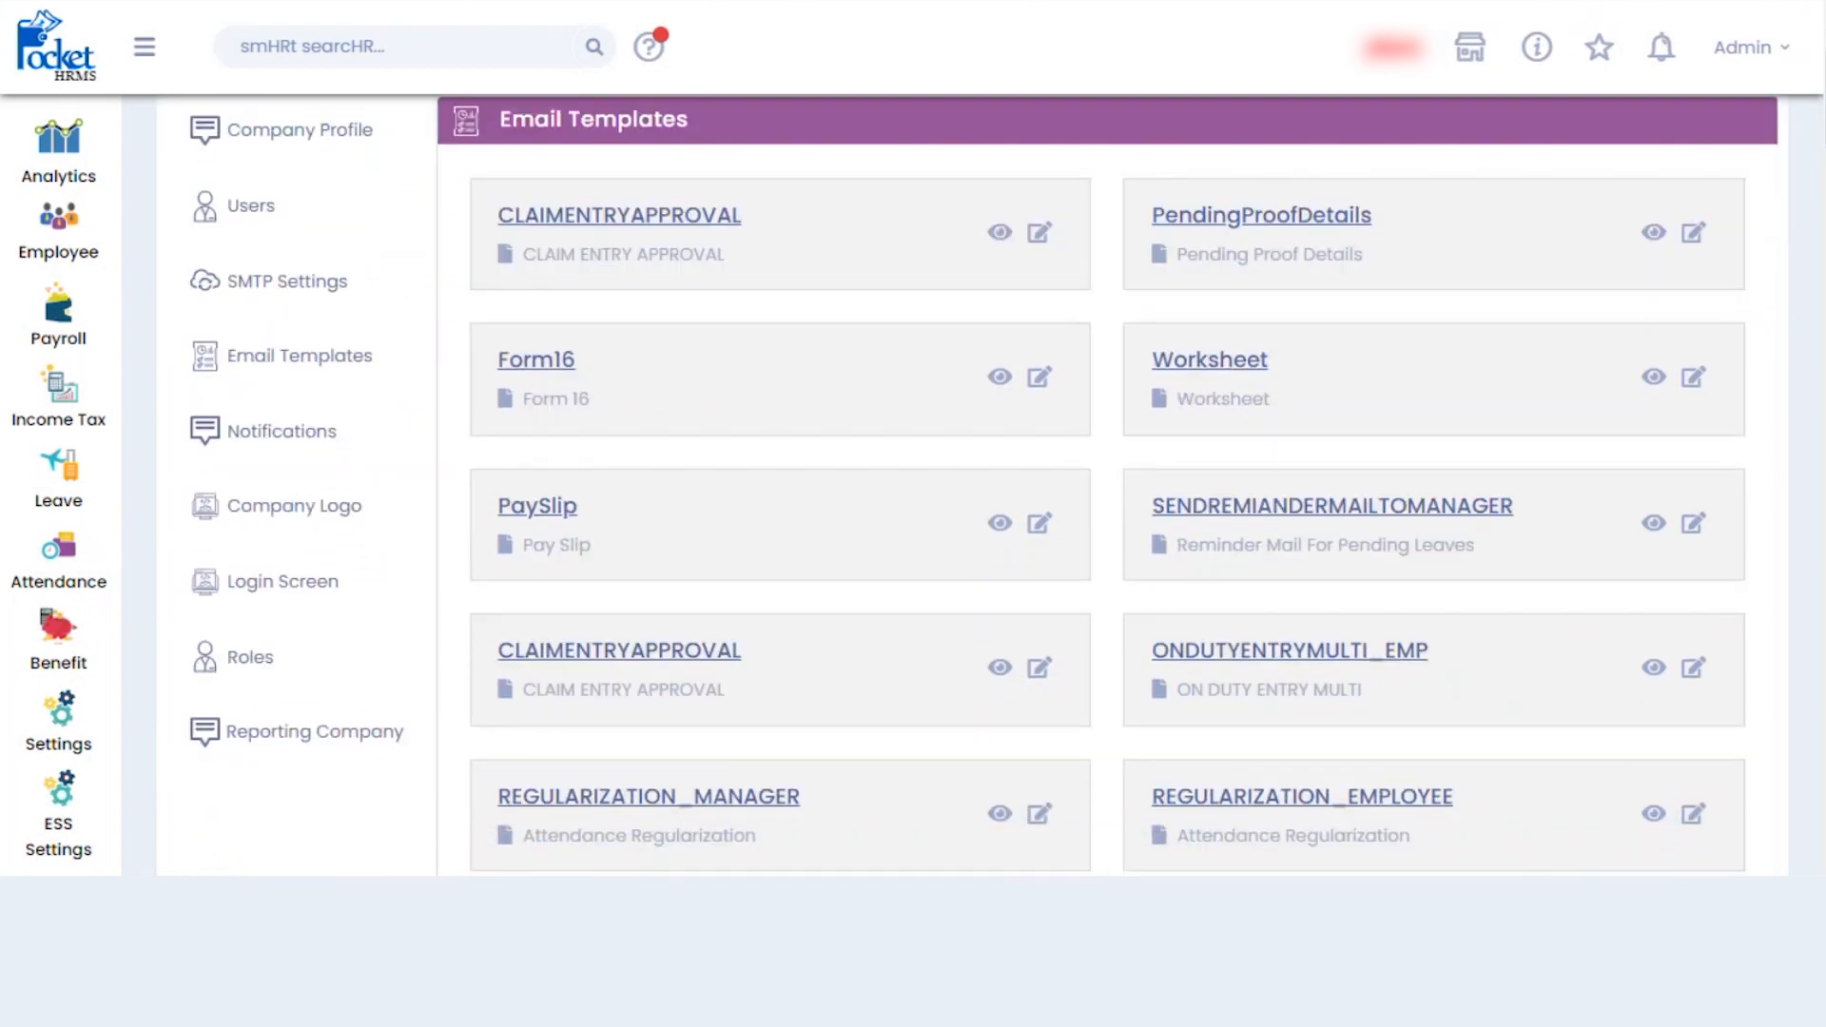
scroll(984, 482, down, 1)
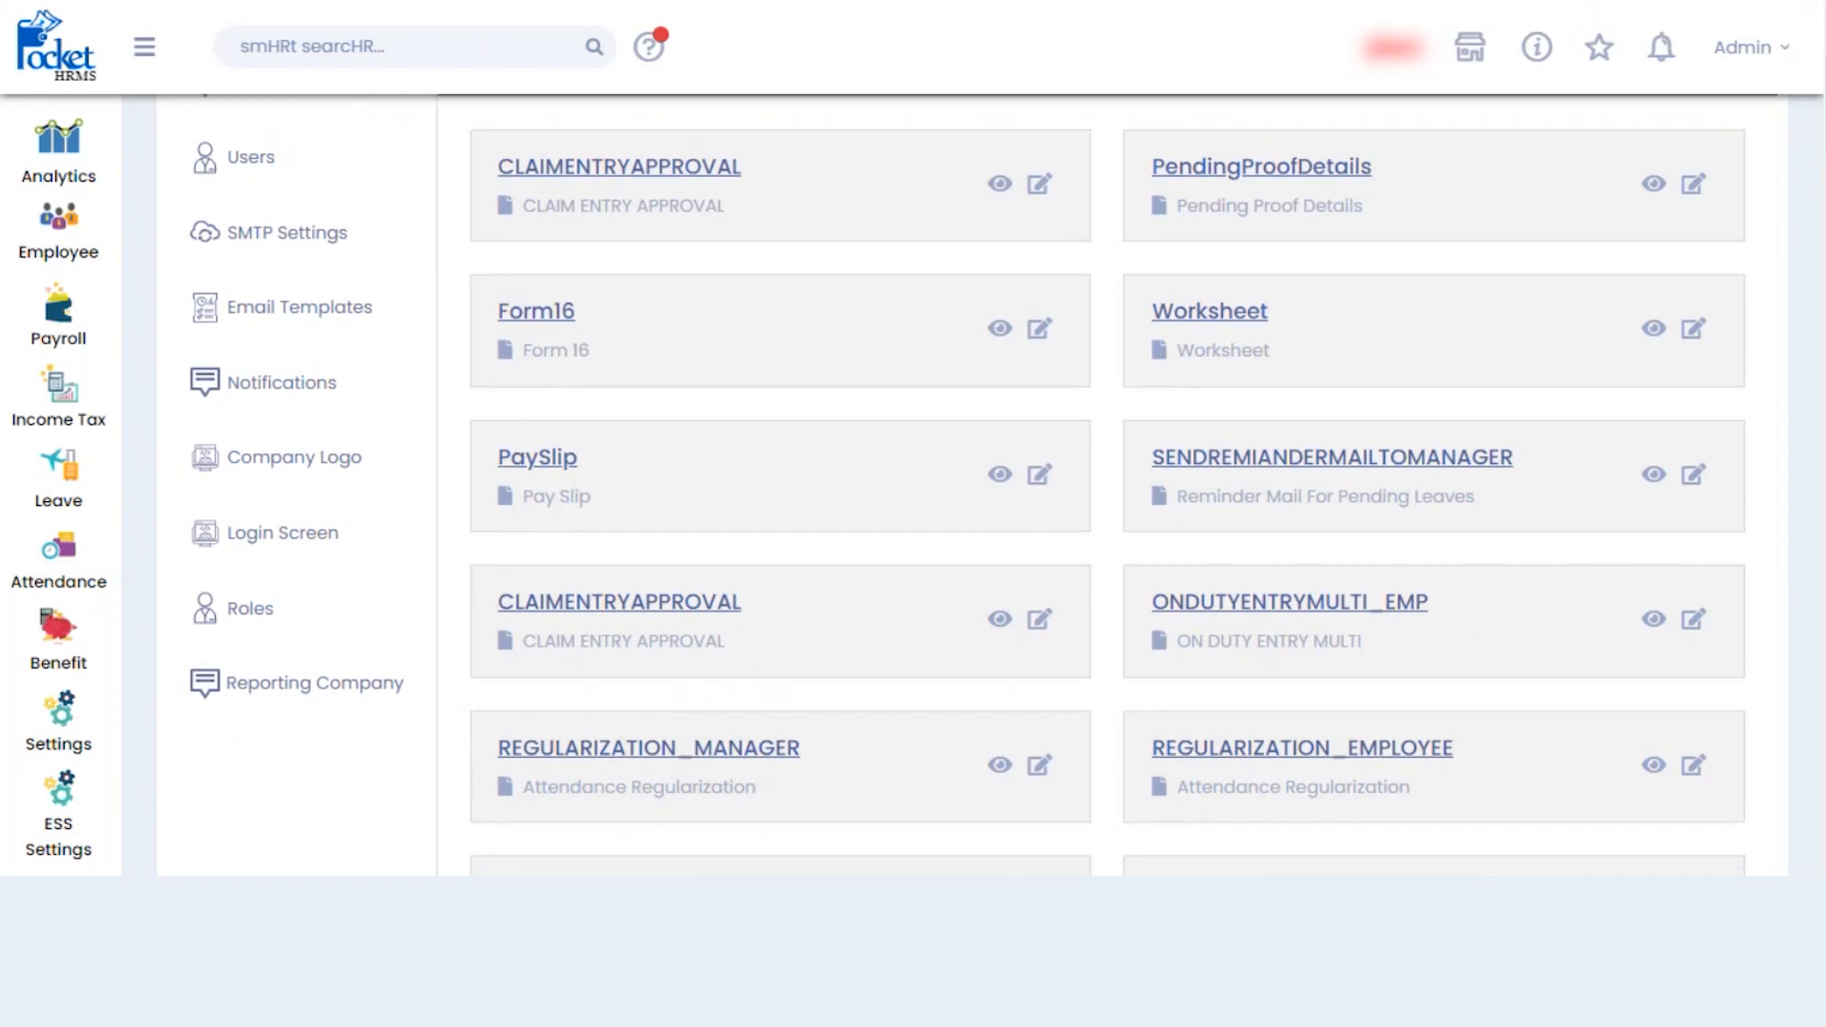
scroll(1108, 485, down, 7)
scroll(1108, 485, up, 8)
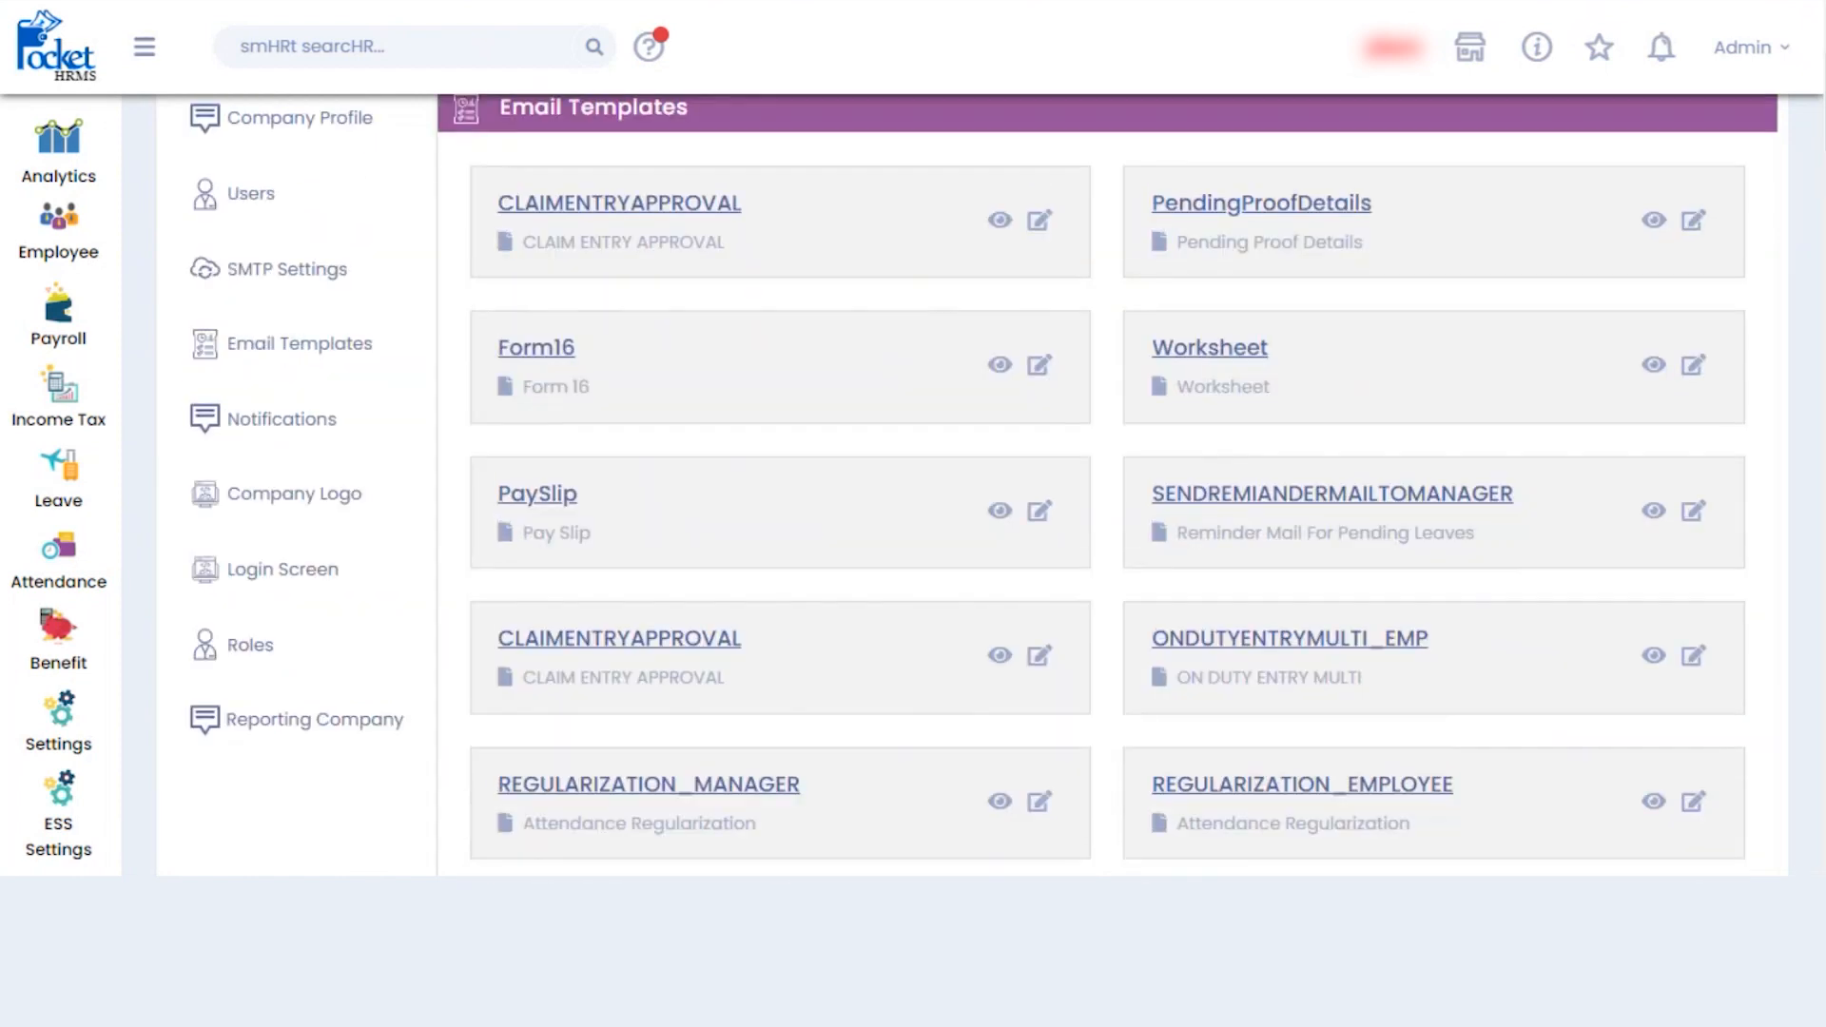
scroll(1137, 469, up, 2)
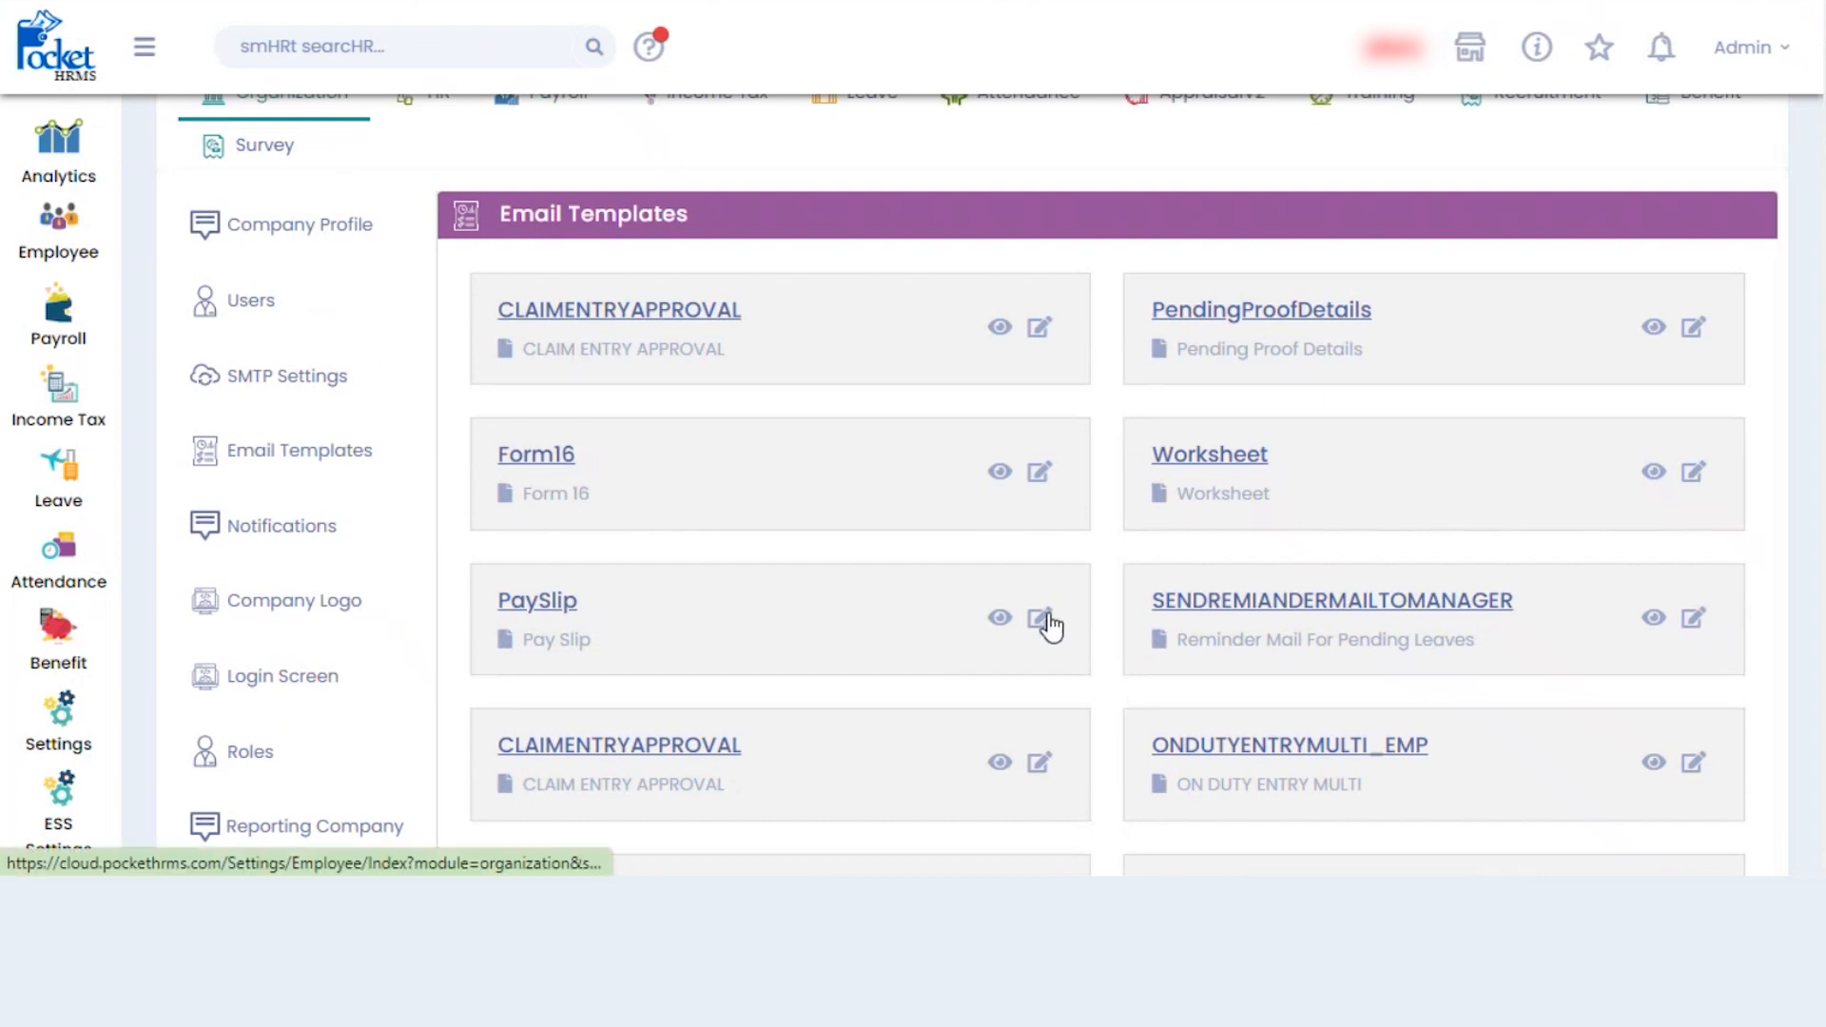
scroll(1050, 625, up, 2)
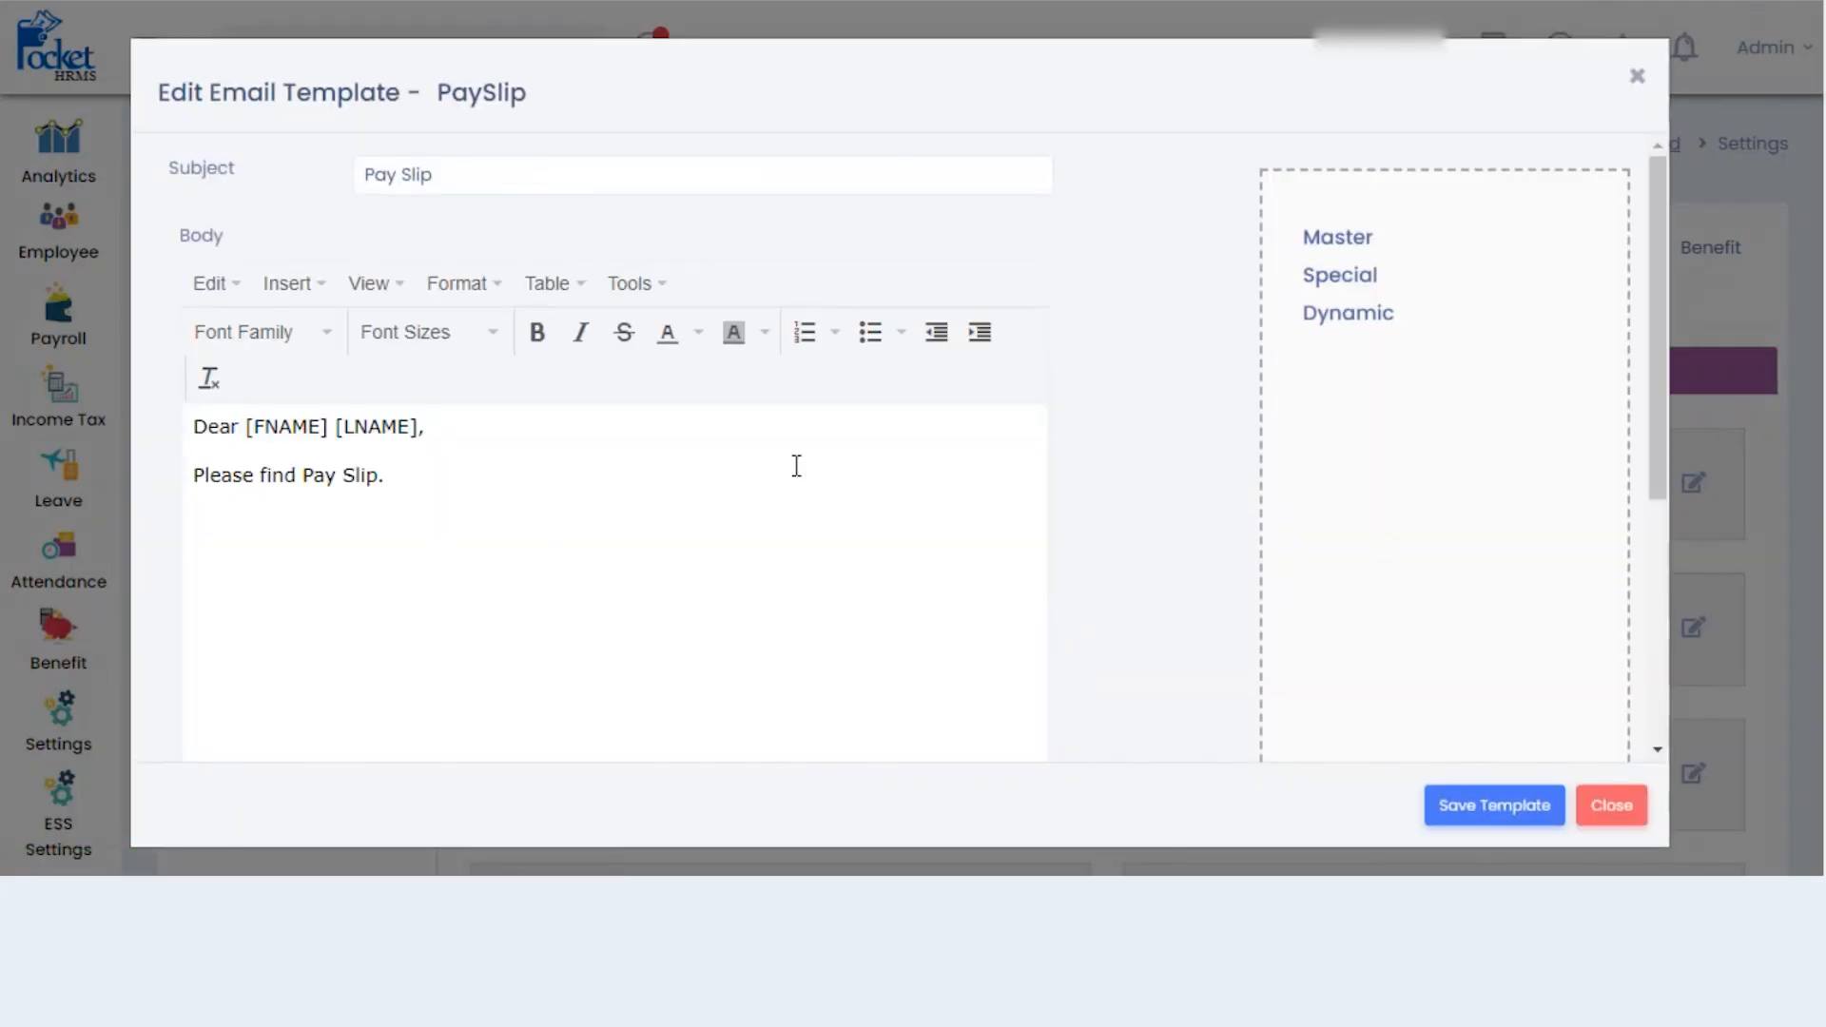
- Review the PaySlip email template and close it without saving changes
click(797, 468)
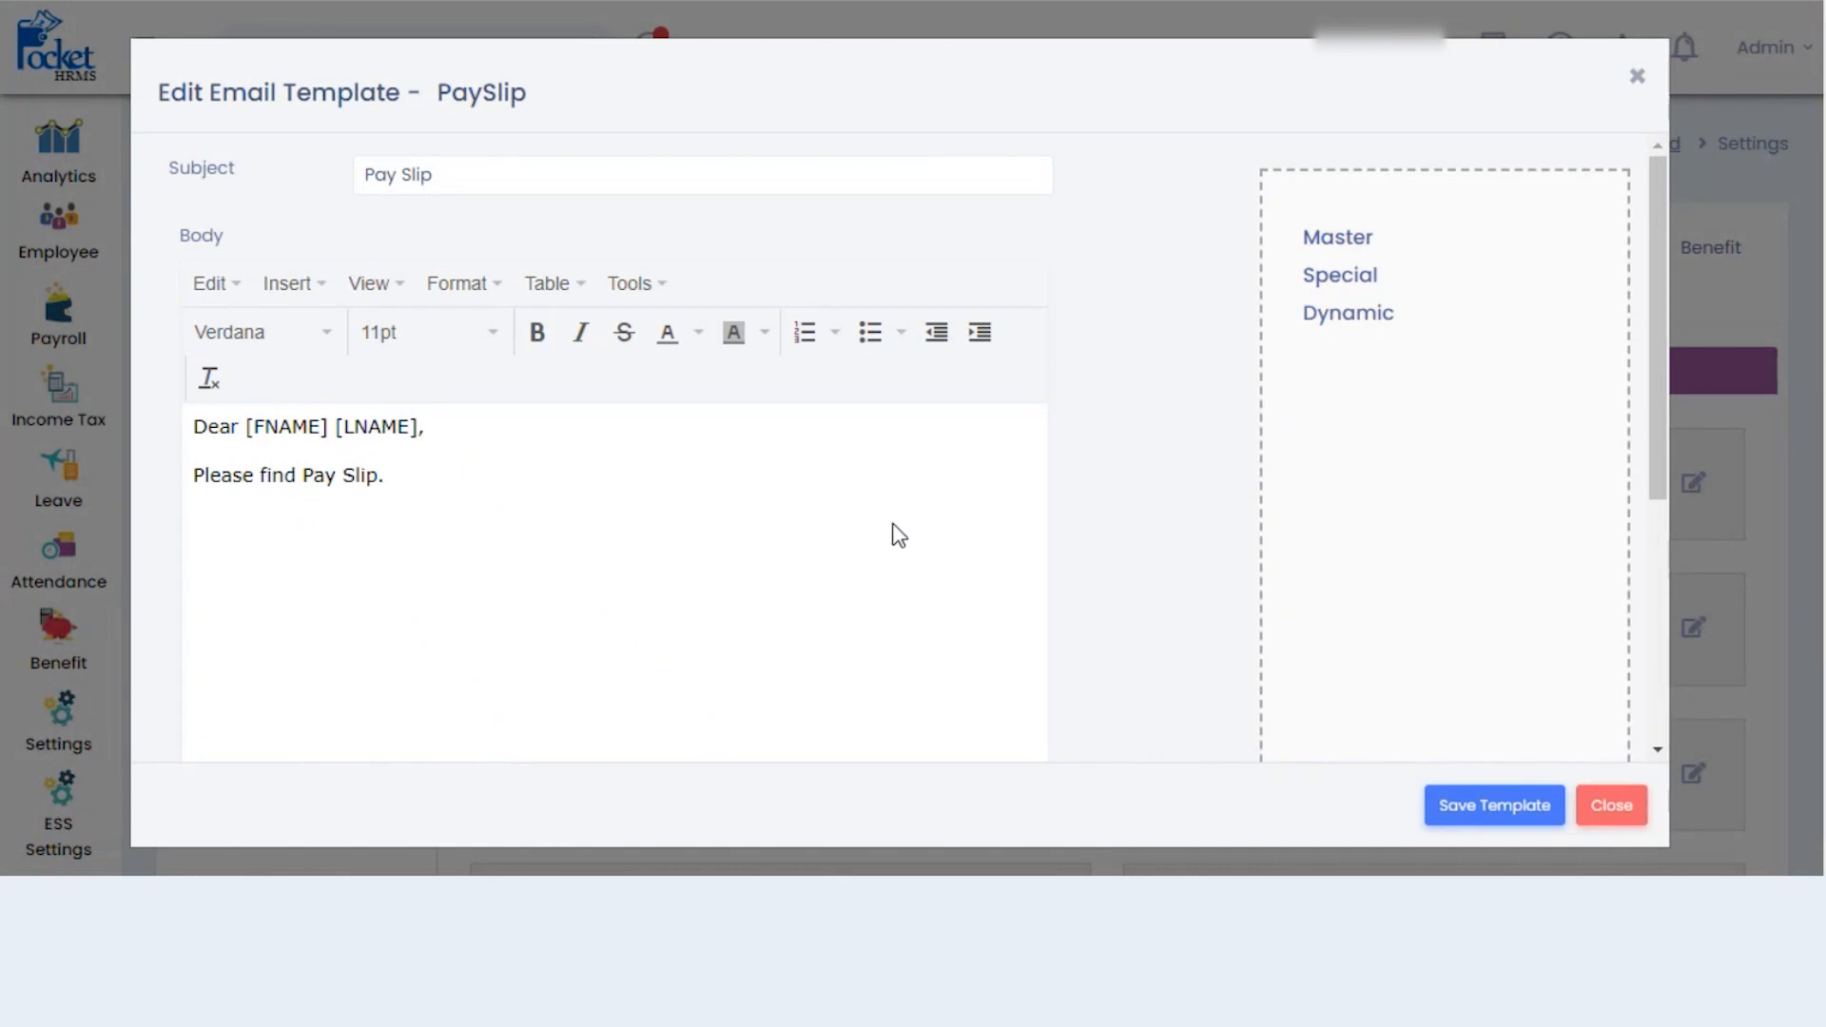
click(1637, 76)
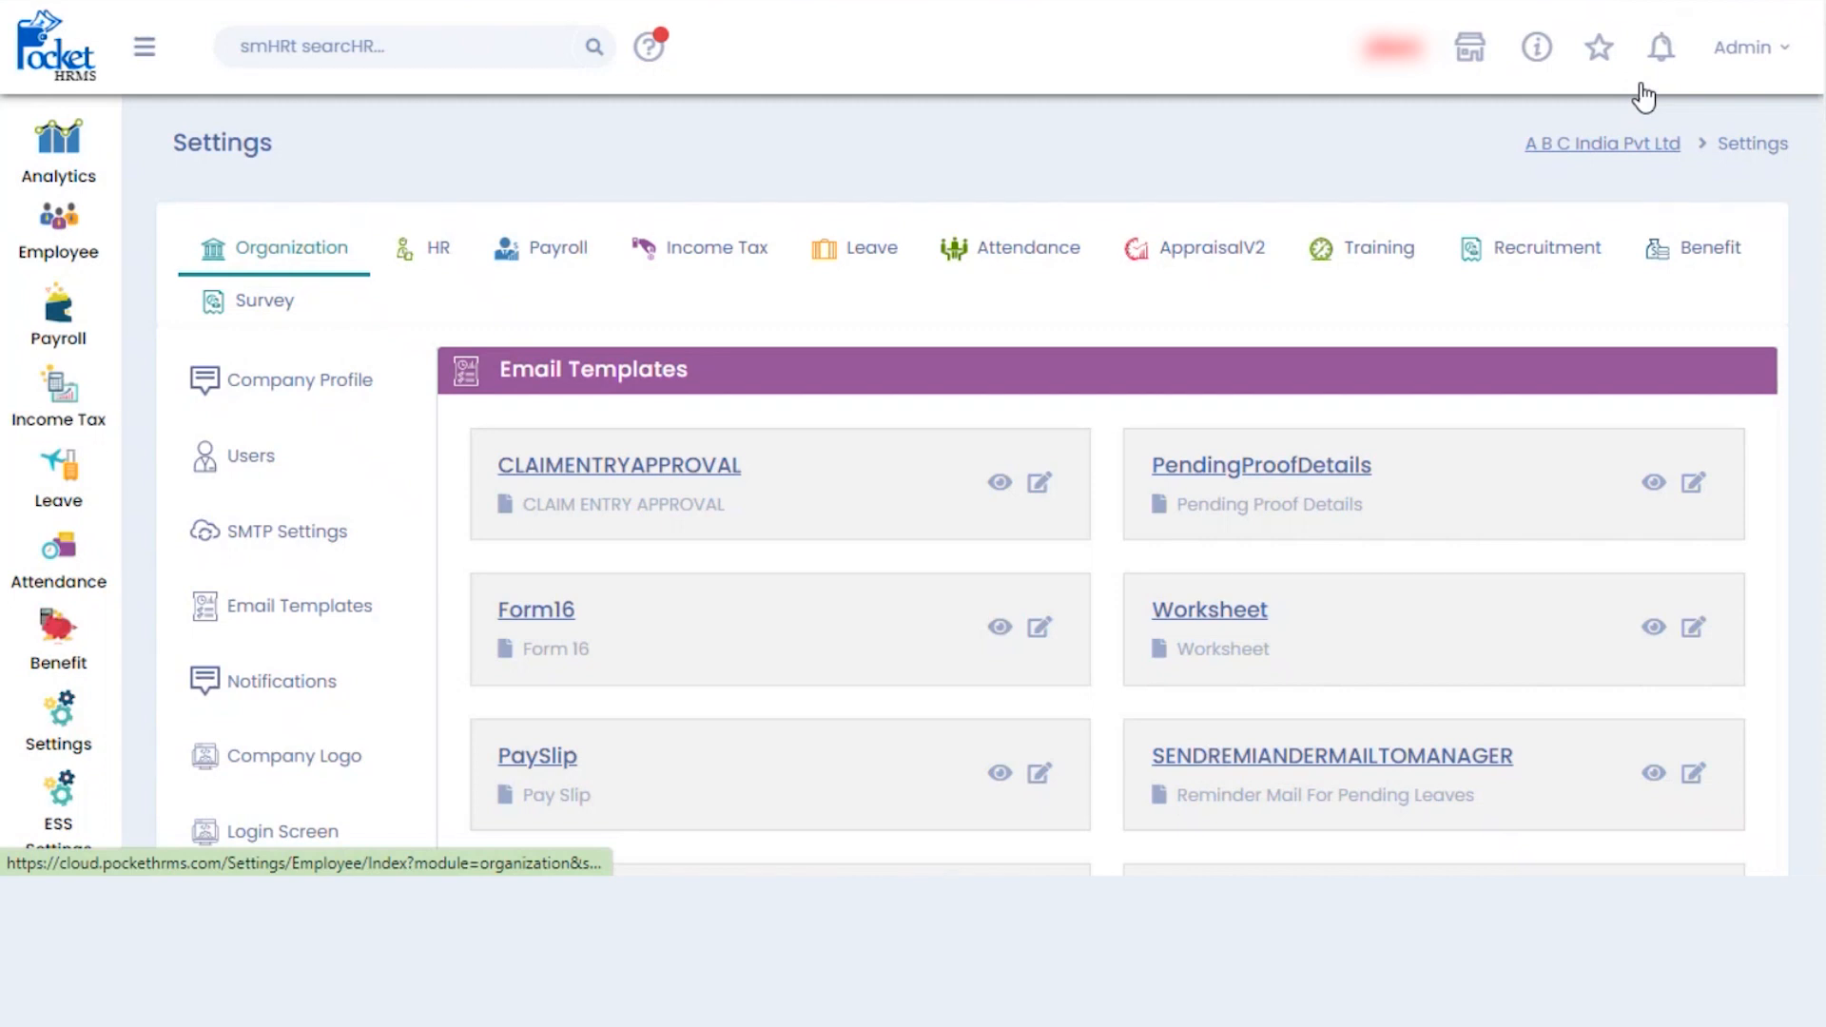
scroll(1012, 205, down, 2)
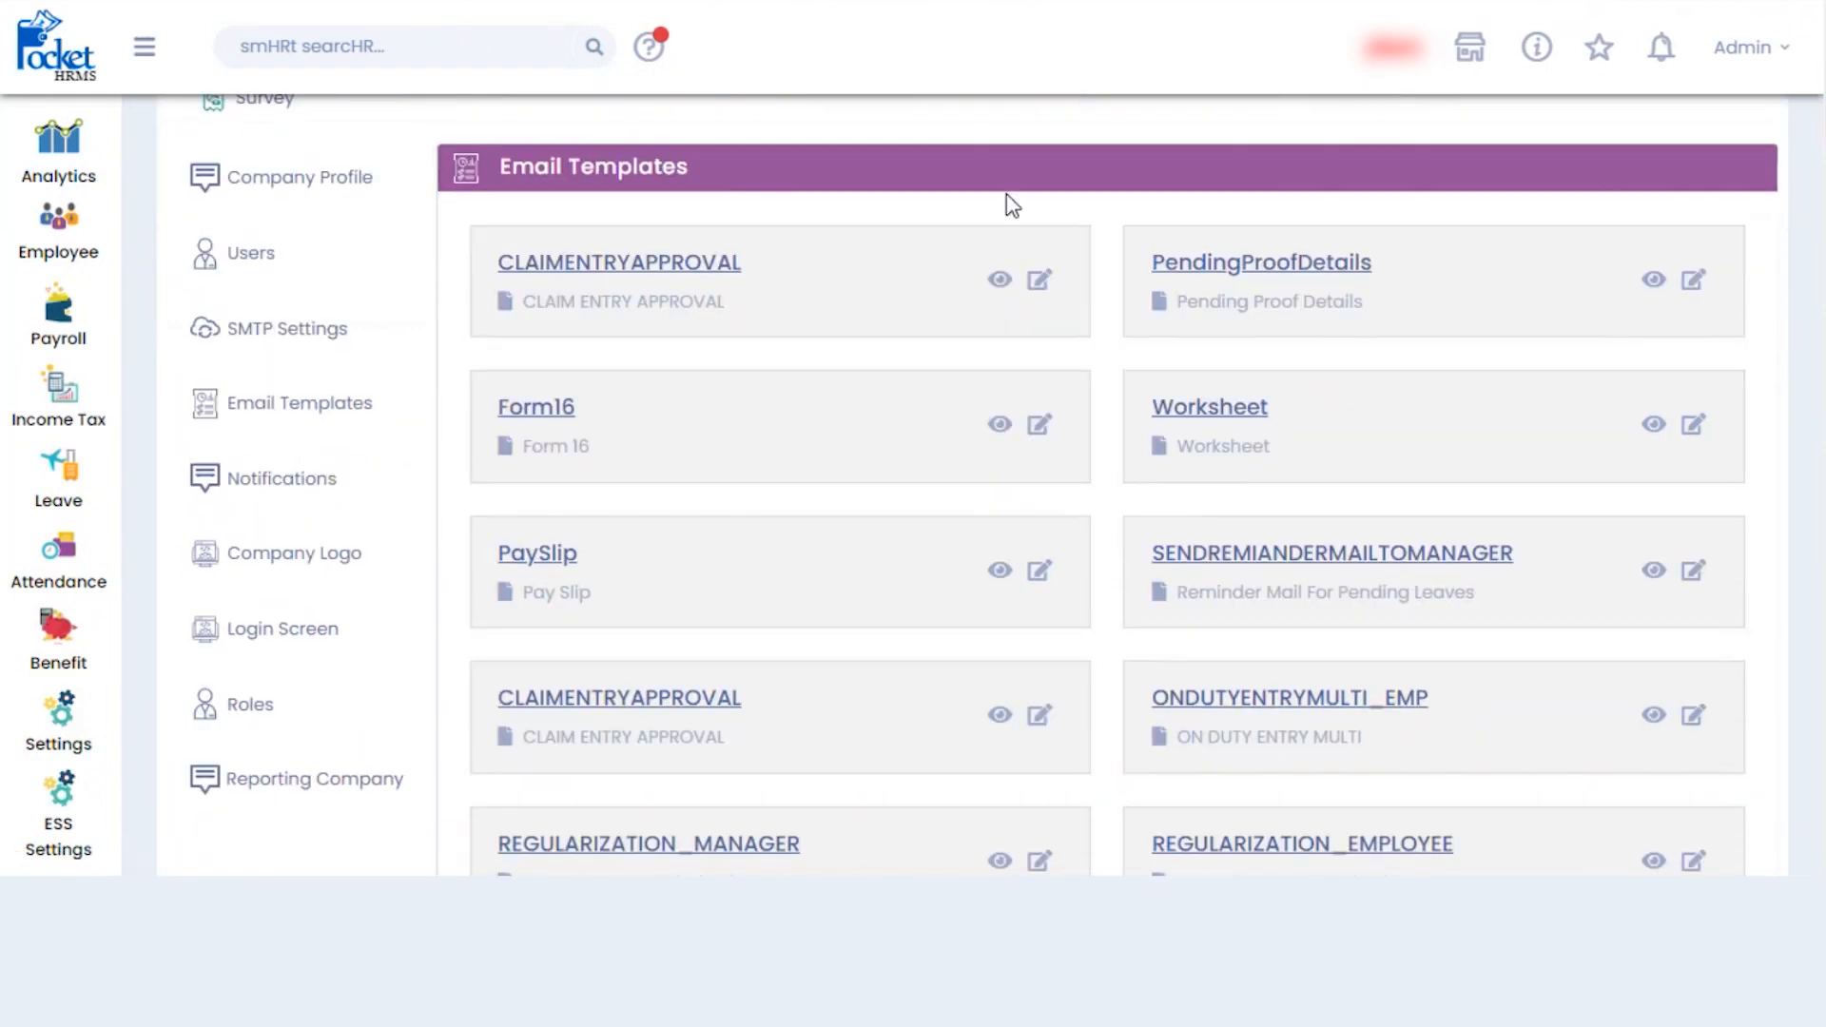
- Show Notifications settings and review the Alert Settings CC-Email fields without changing them
click(322, 489)
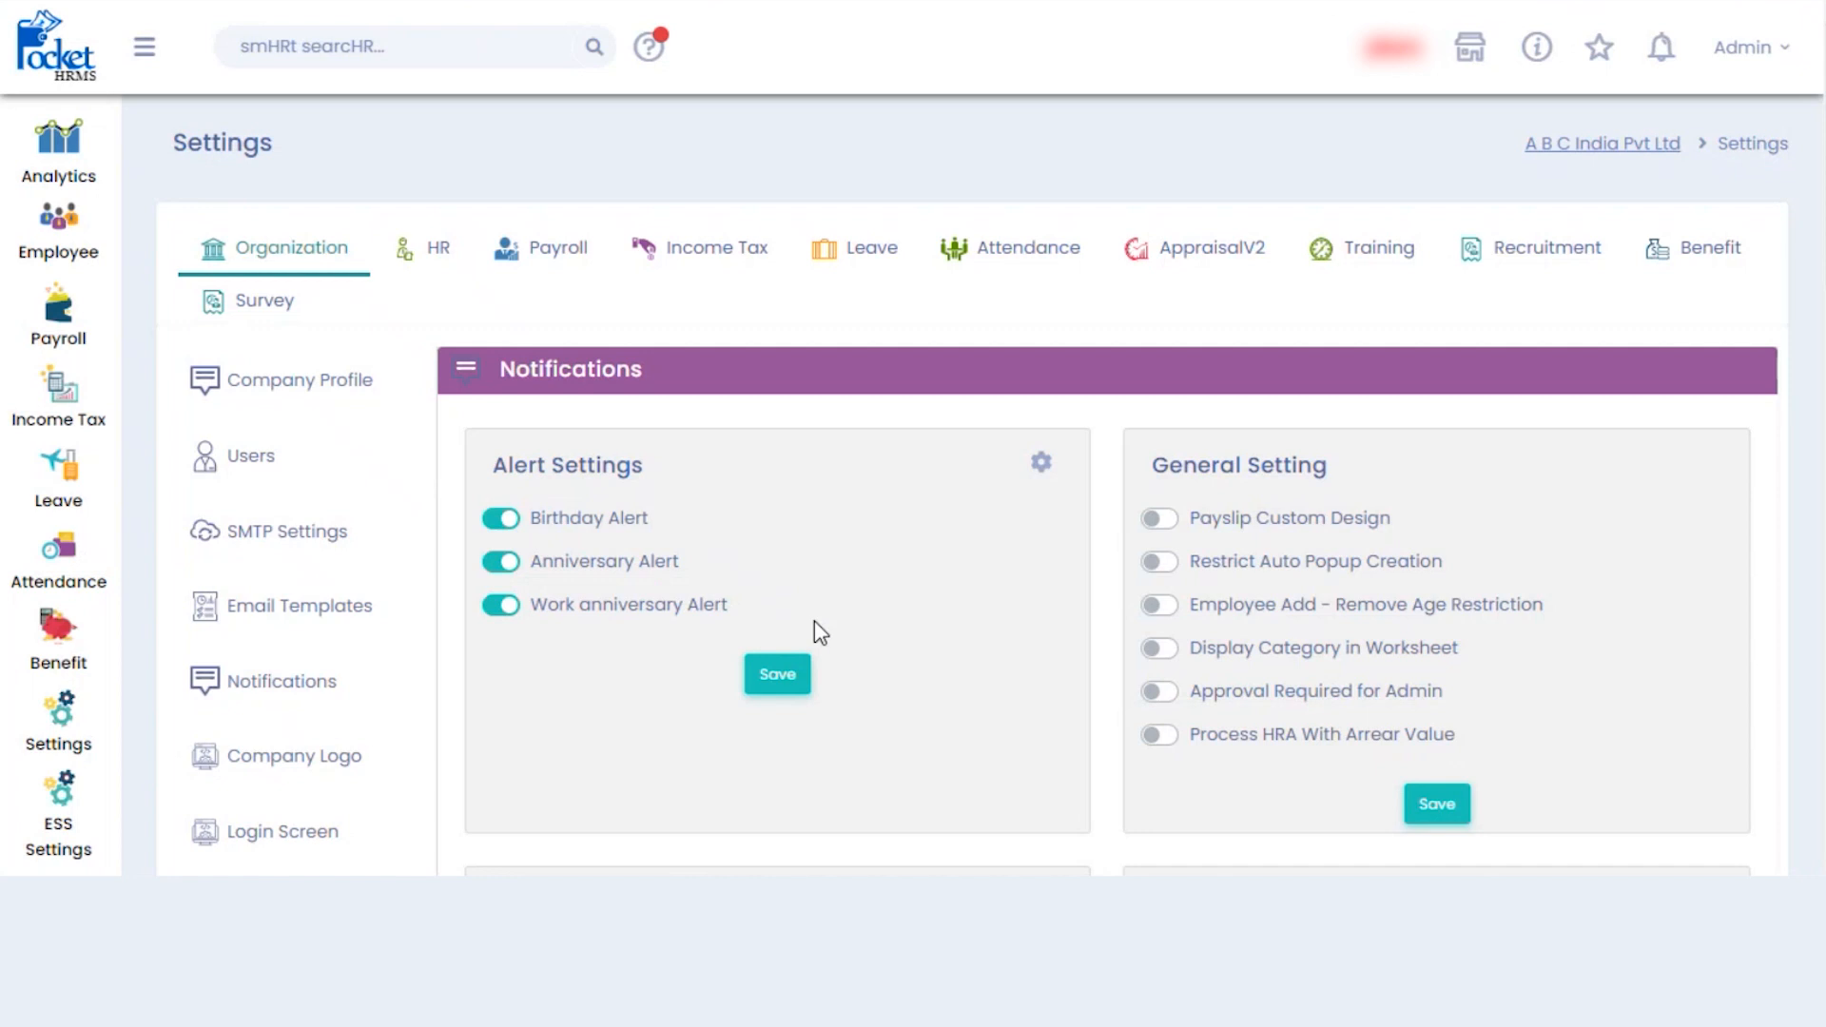
scroll(1215, 361, down, 1)
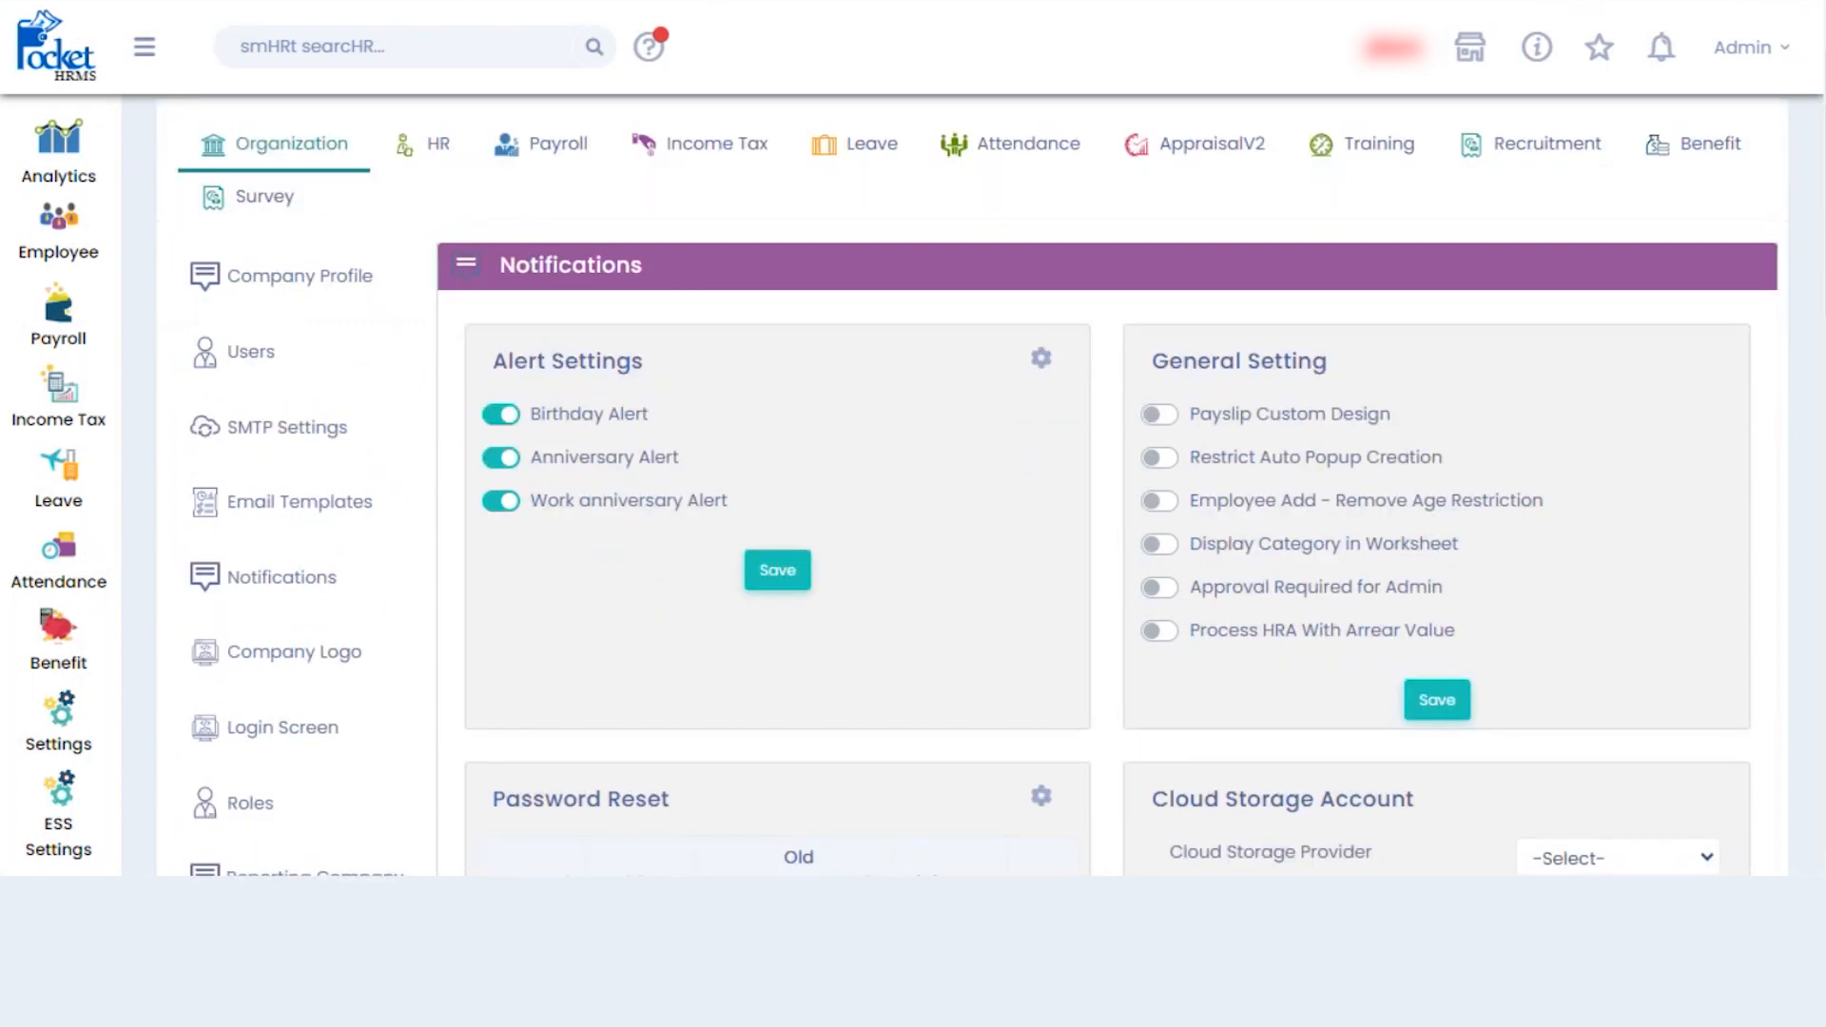
click(1044, 358)
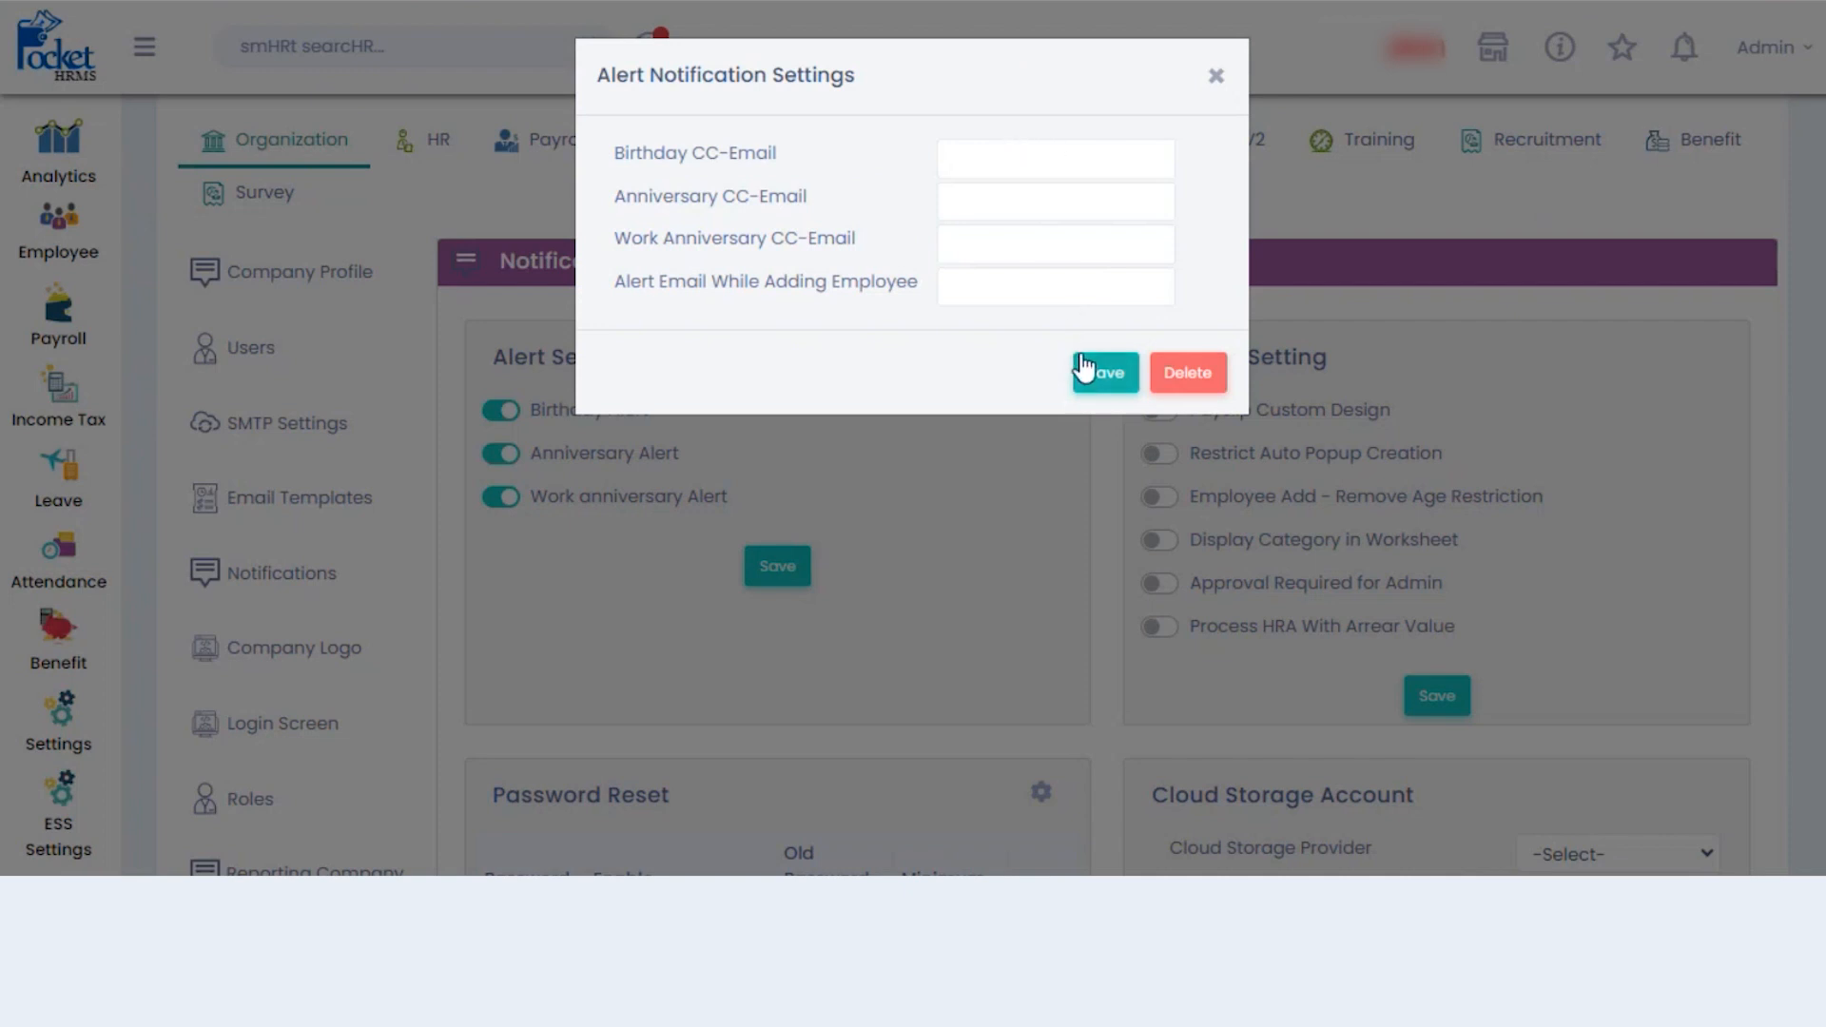
click(1217, 76)
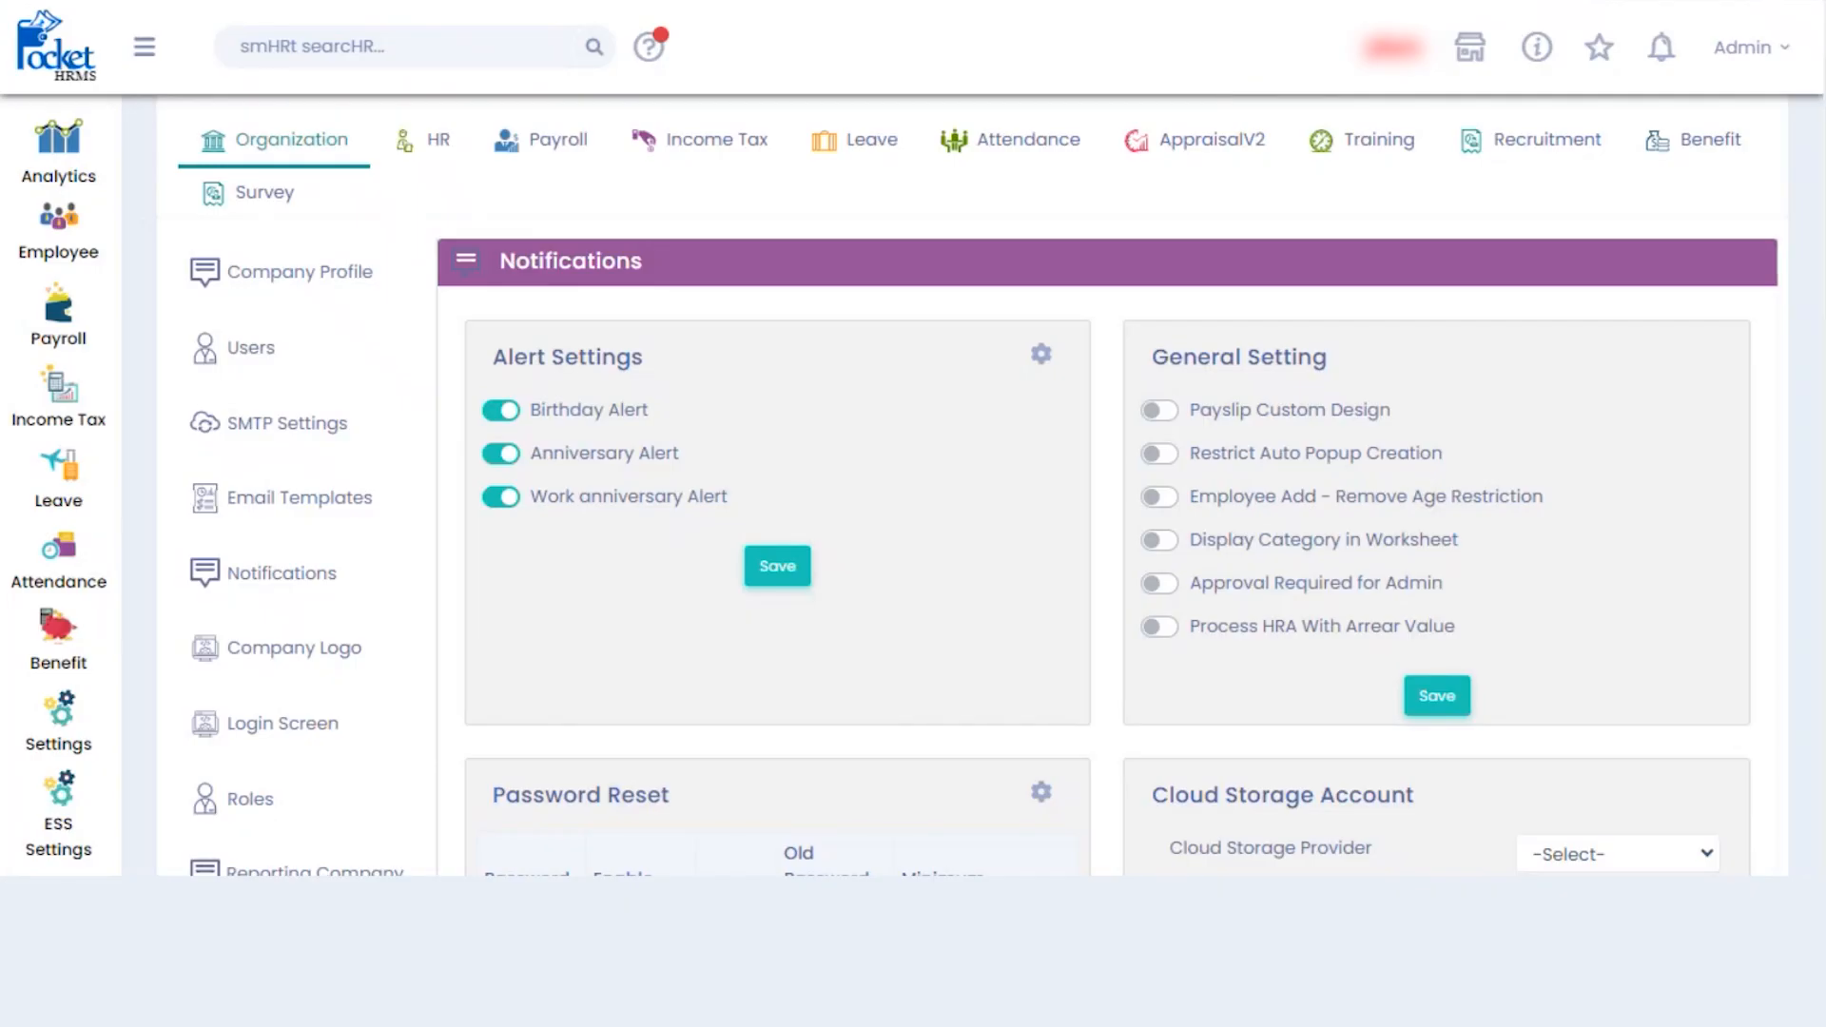
- Start a new reminder based on Termination Date, set to 4 days
scroll(1820, 509, down, 10)
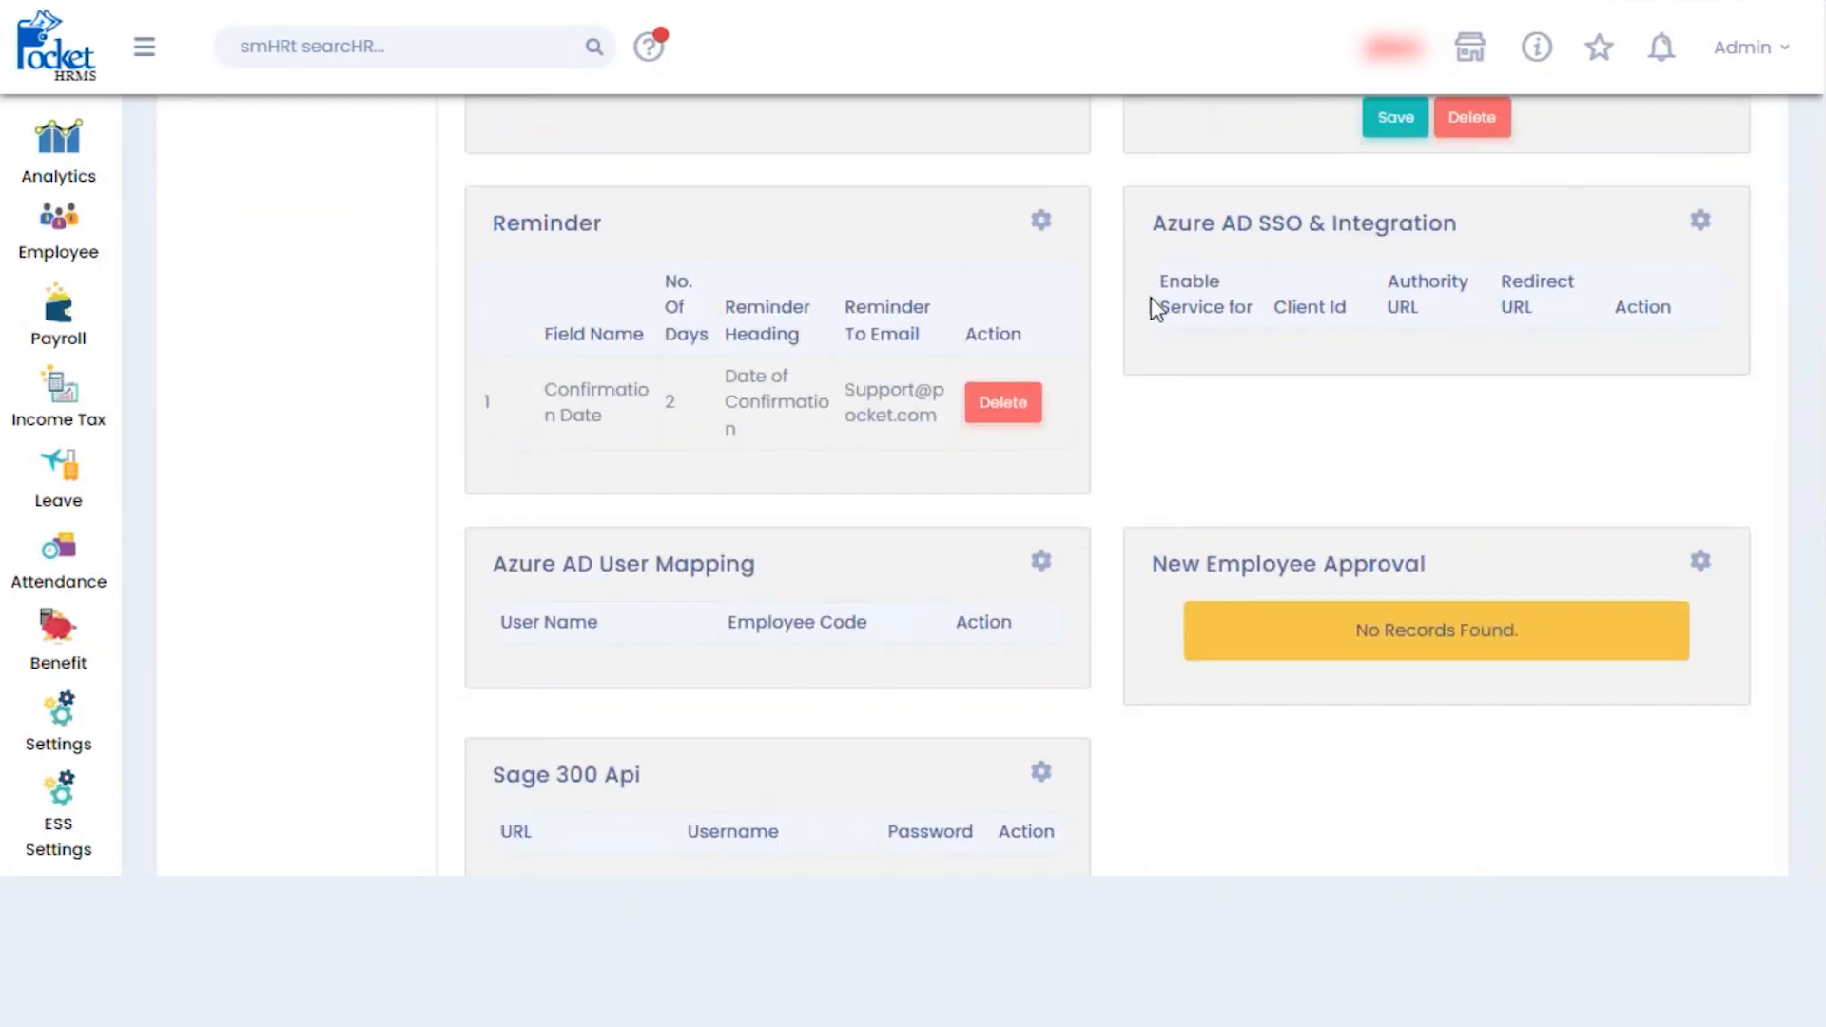
click(1041, 221)
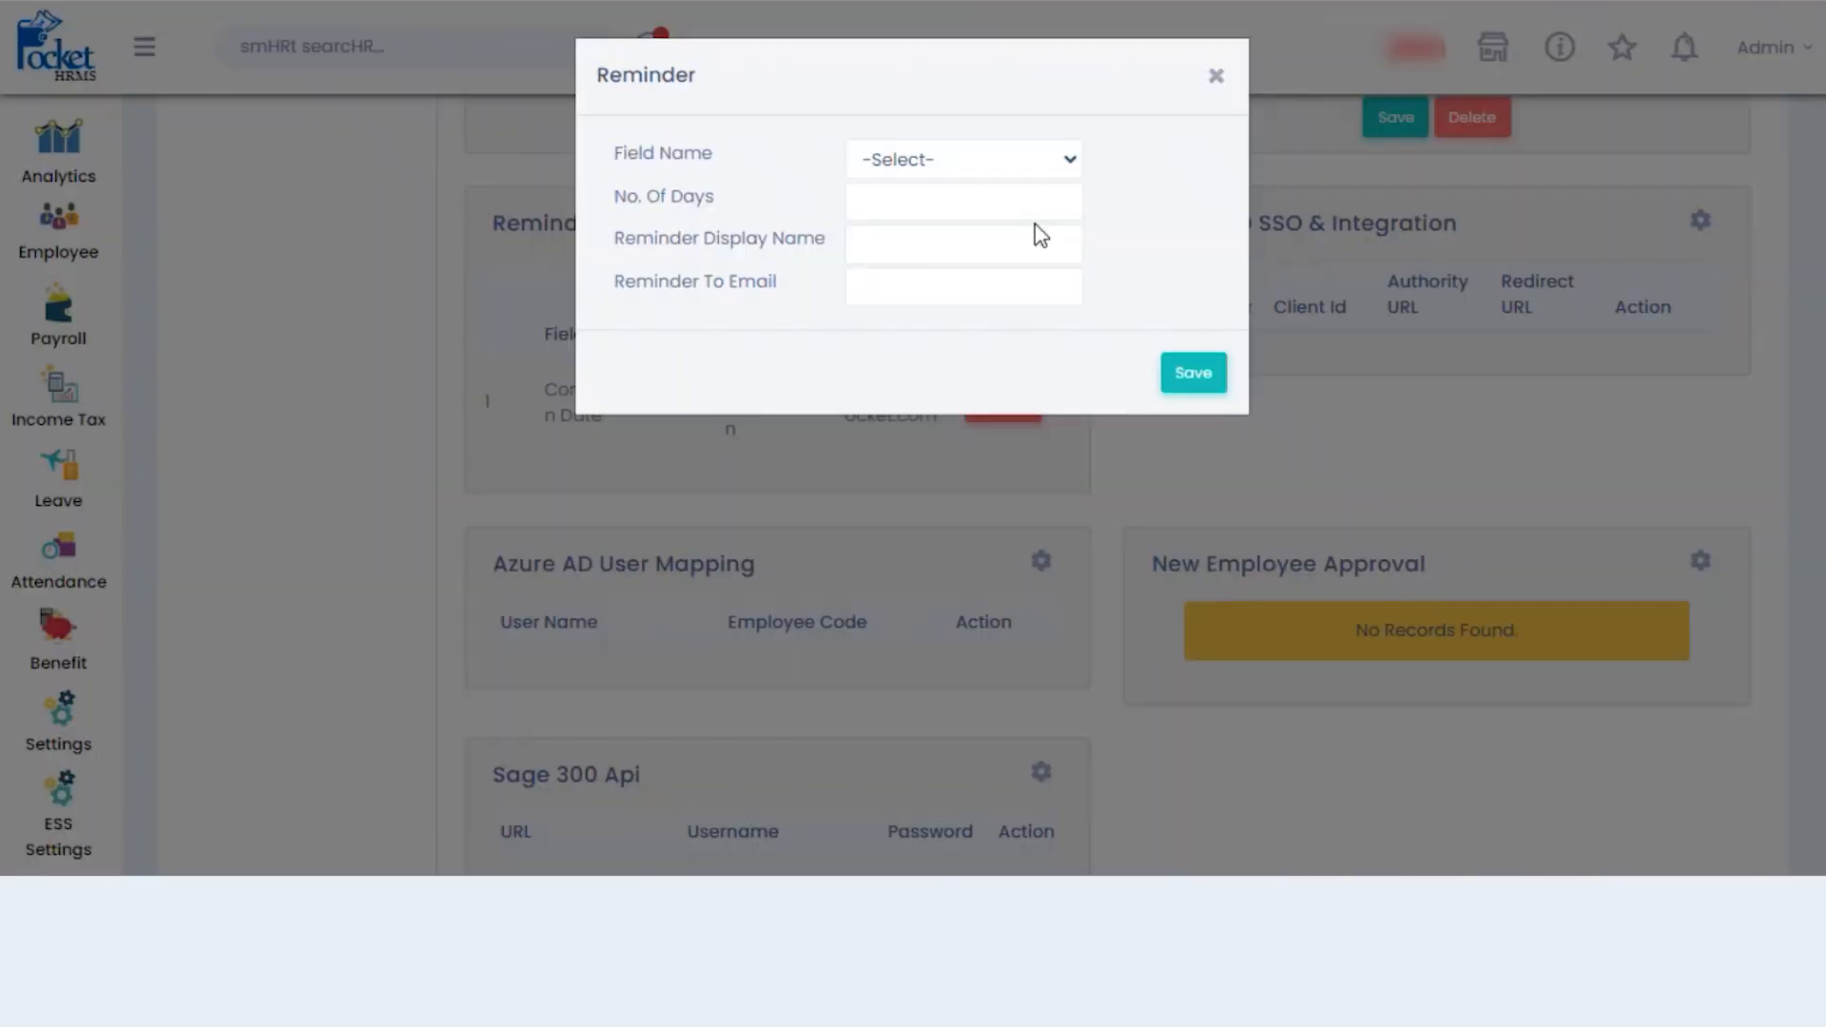
click(1062, 160)
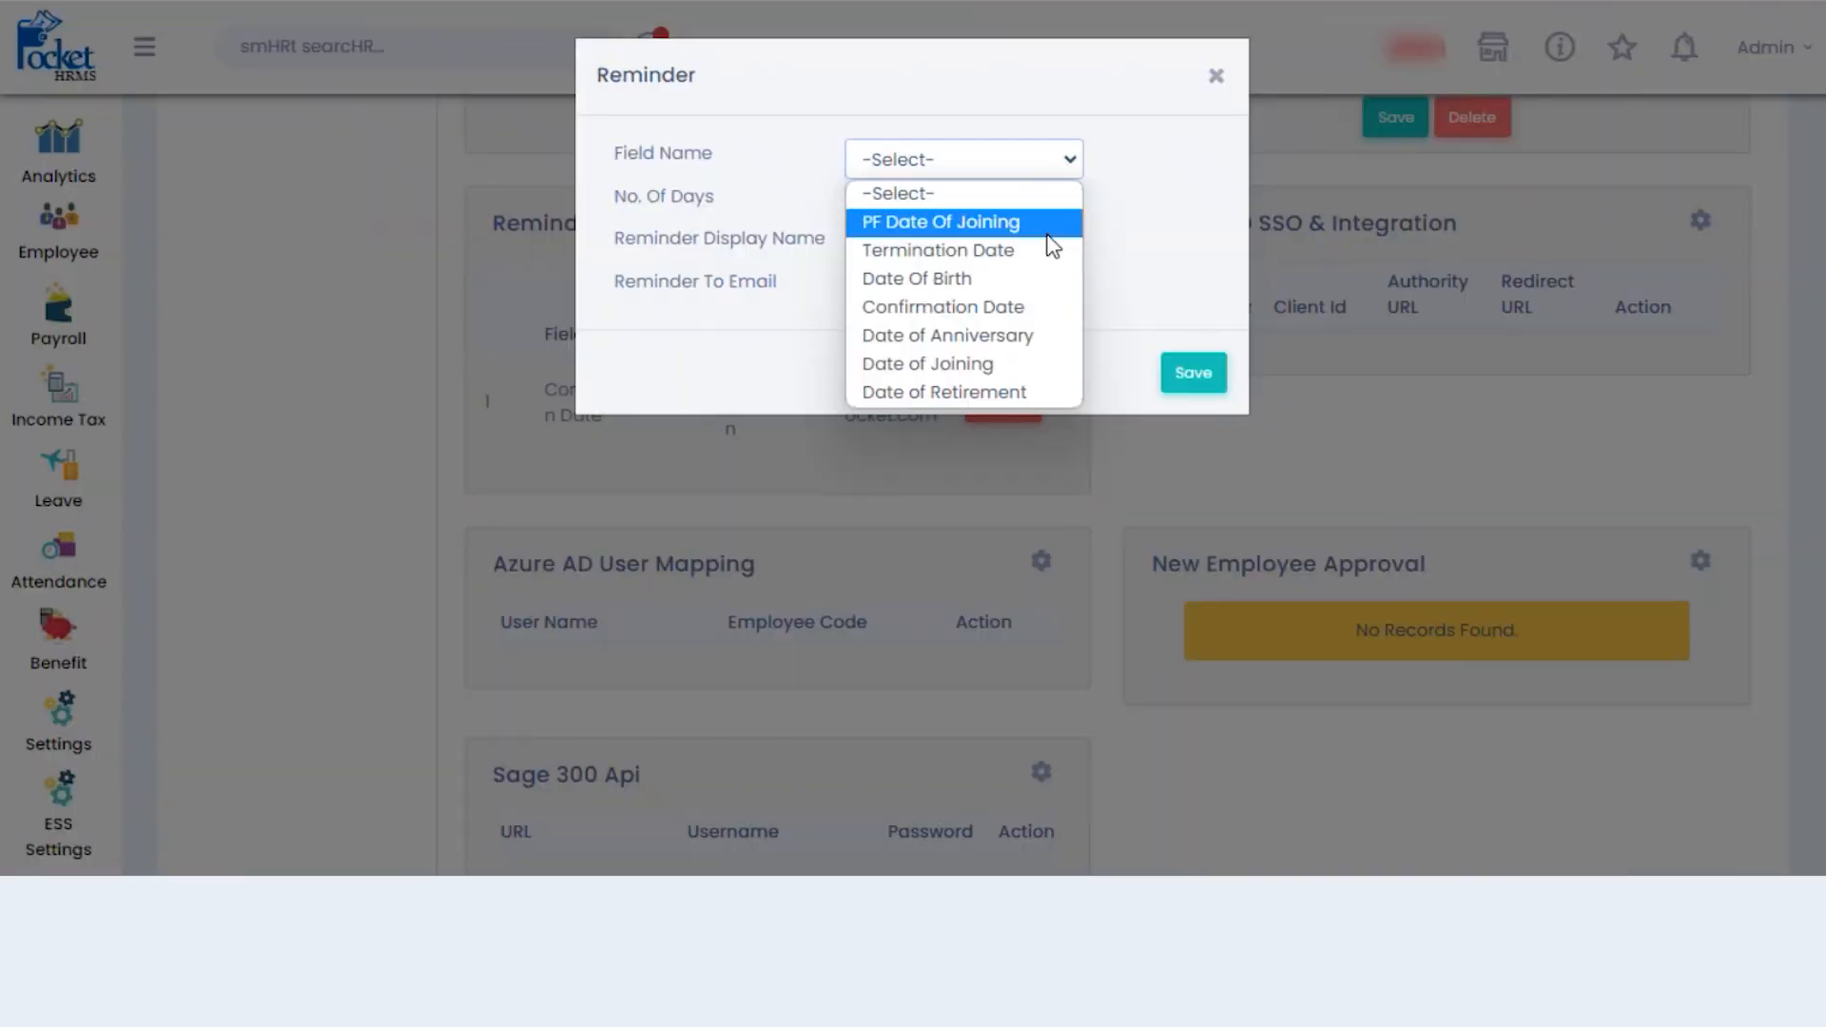
click(1175, 295)
click(991, 208)
click(1017, 163)
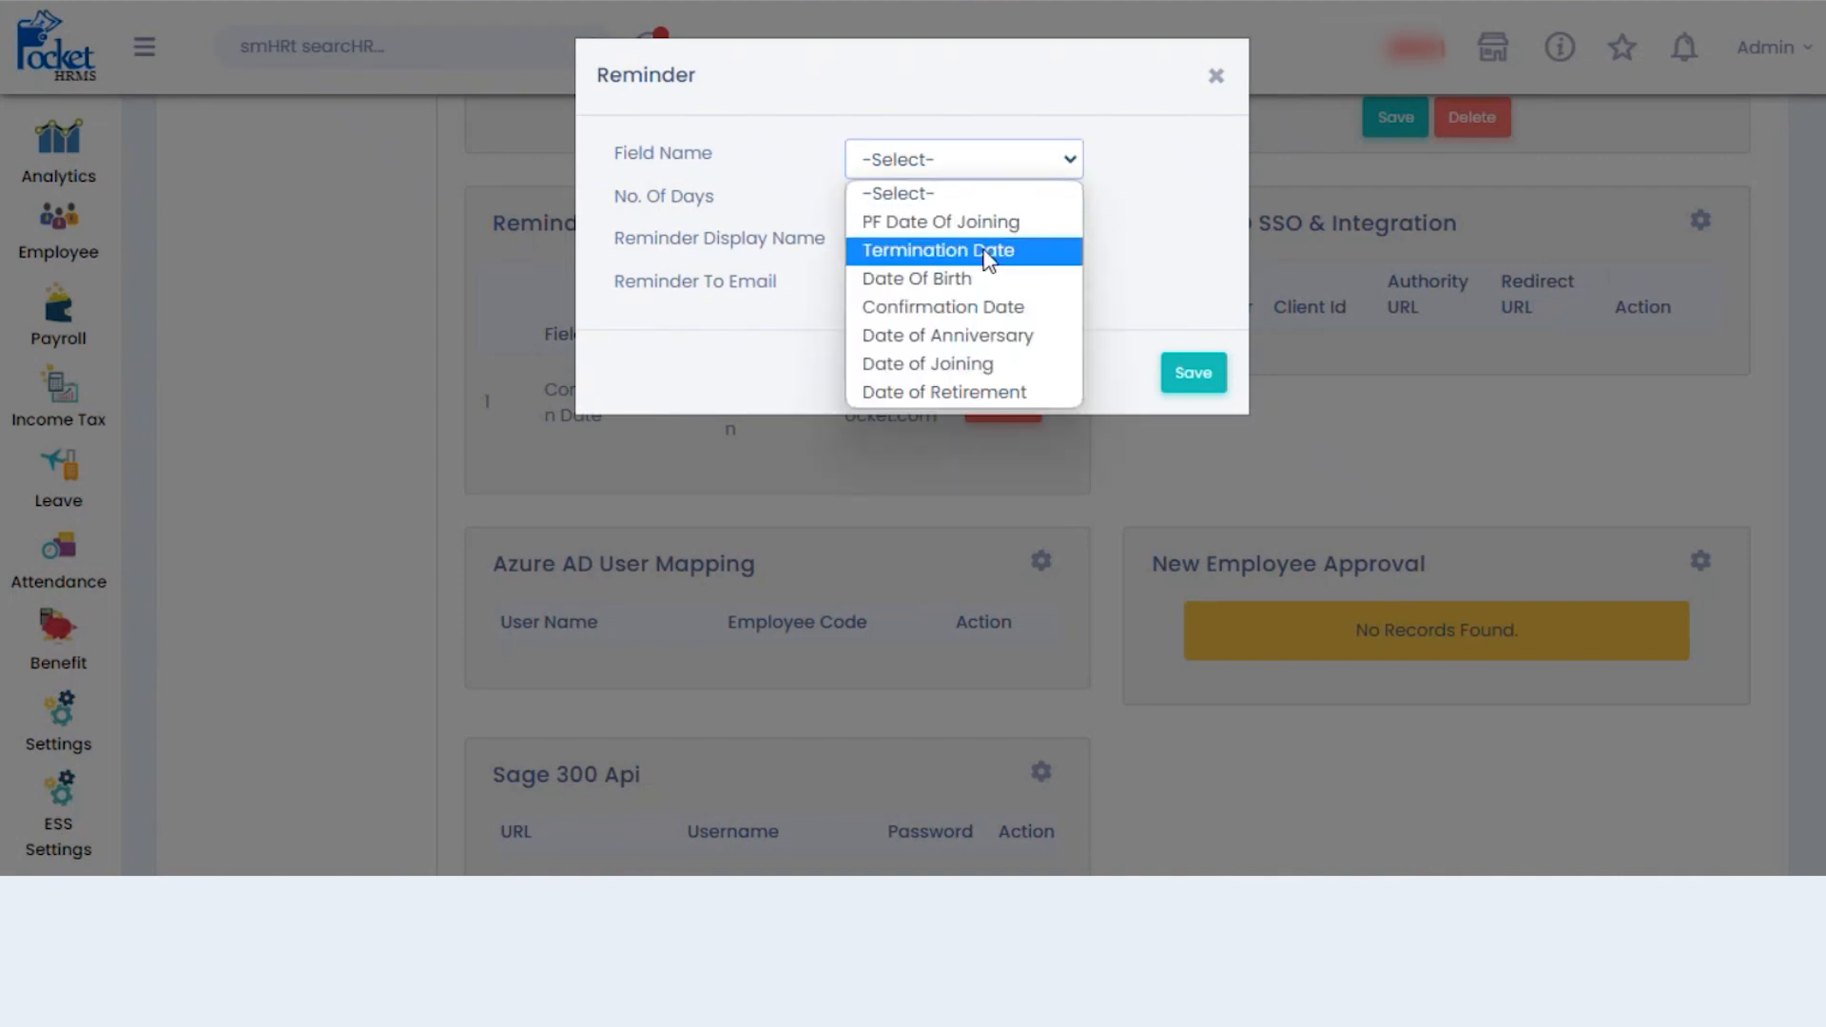
key(Escape)
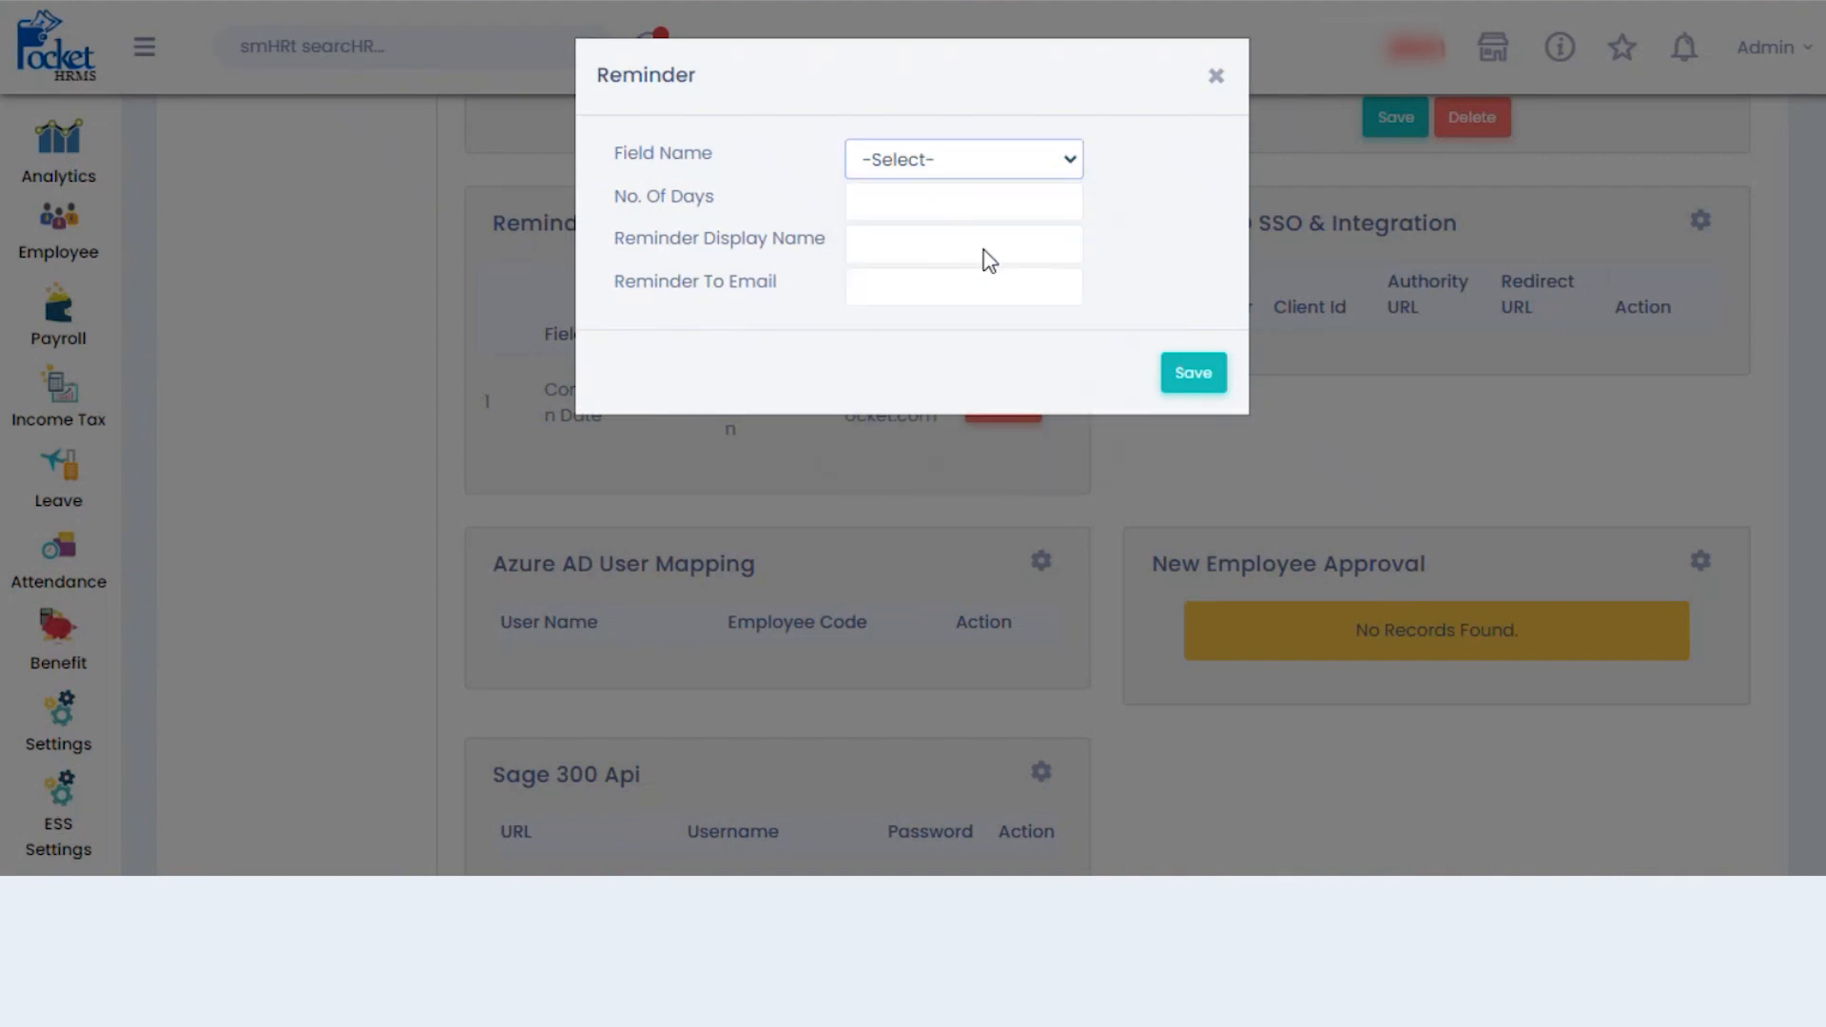
click(961, 200)
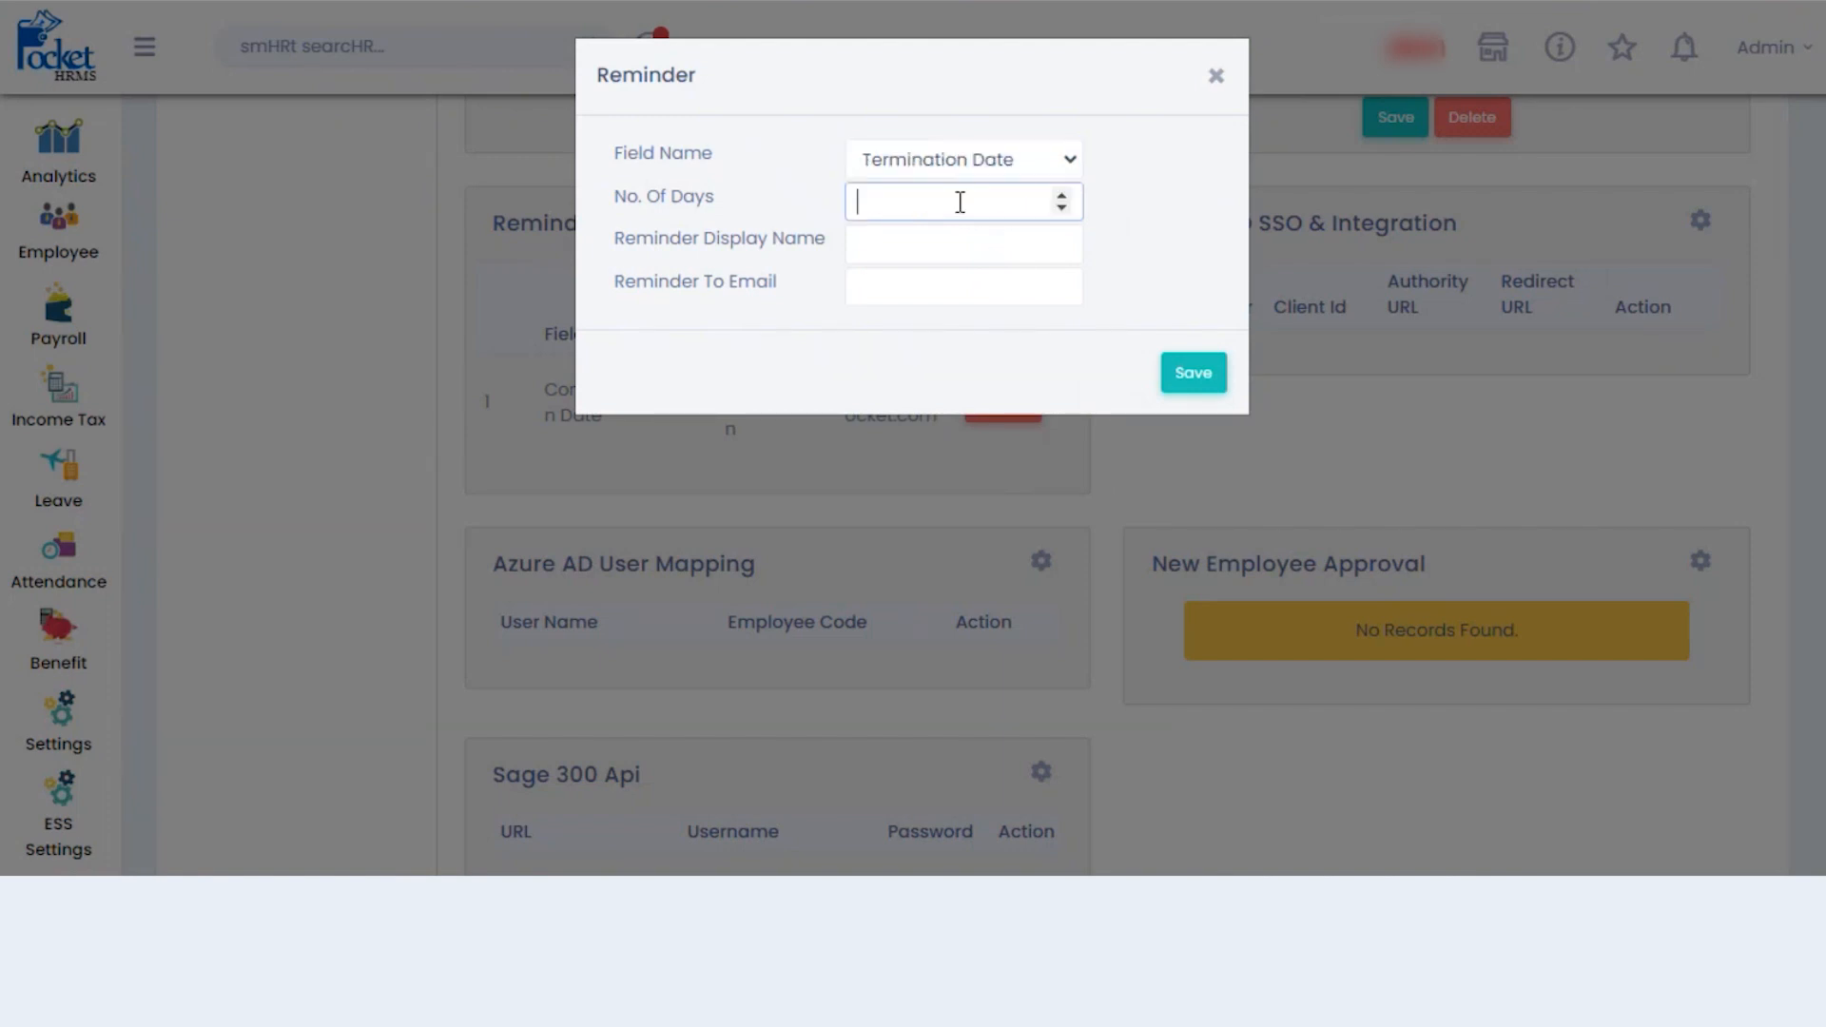
text(4)
- Give the reminder the display name 'Last working date of employee'
click(937, 255)
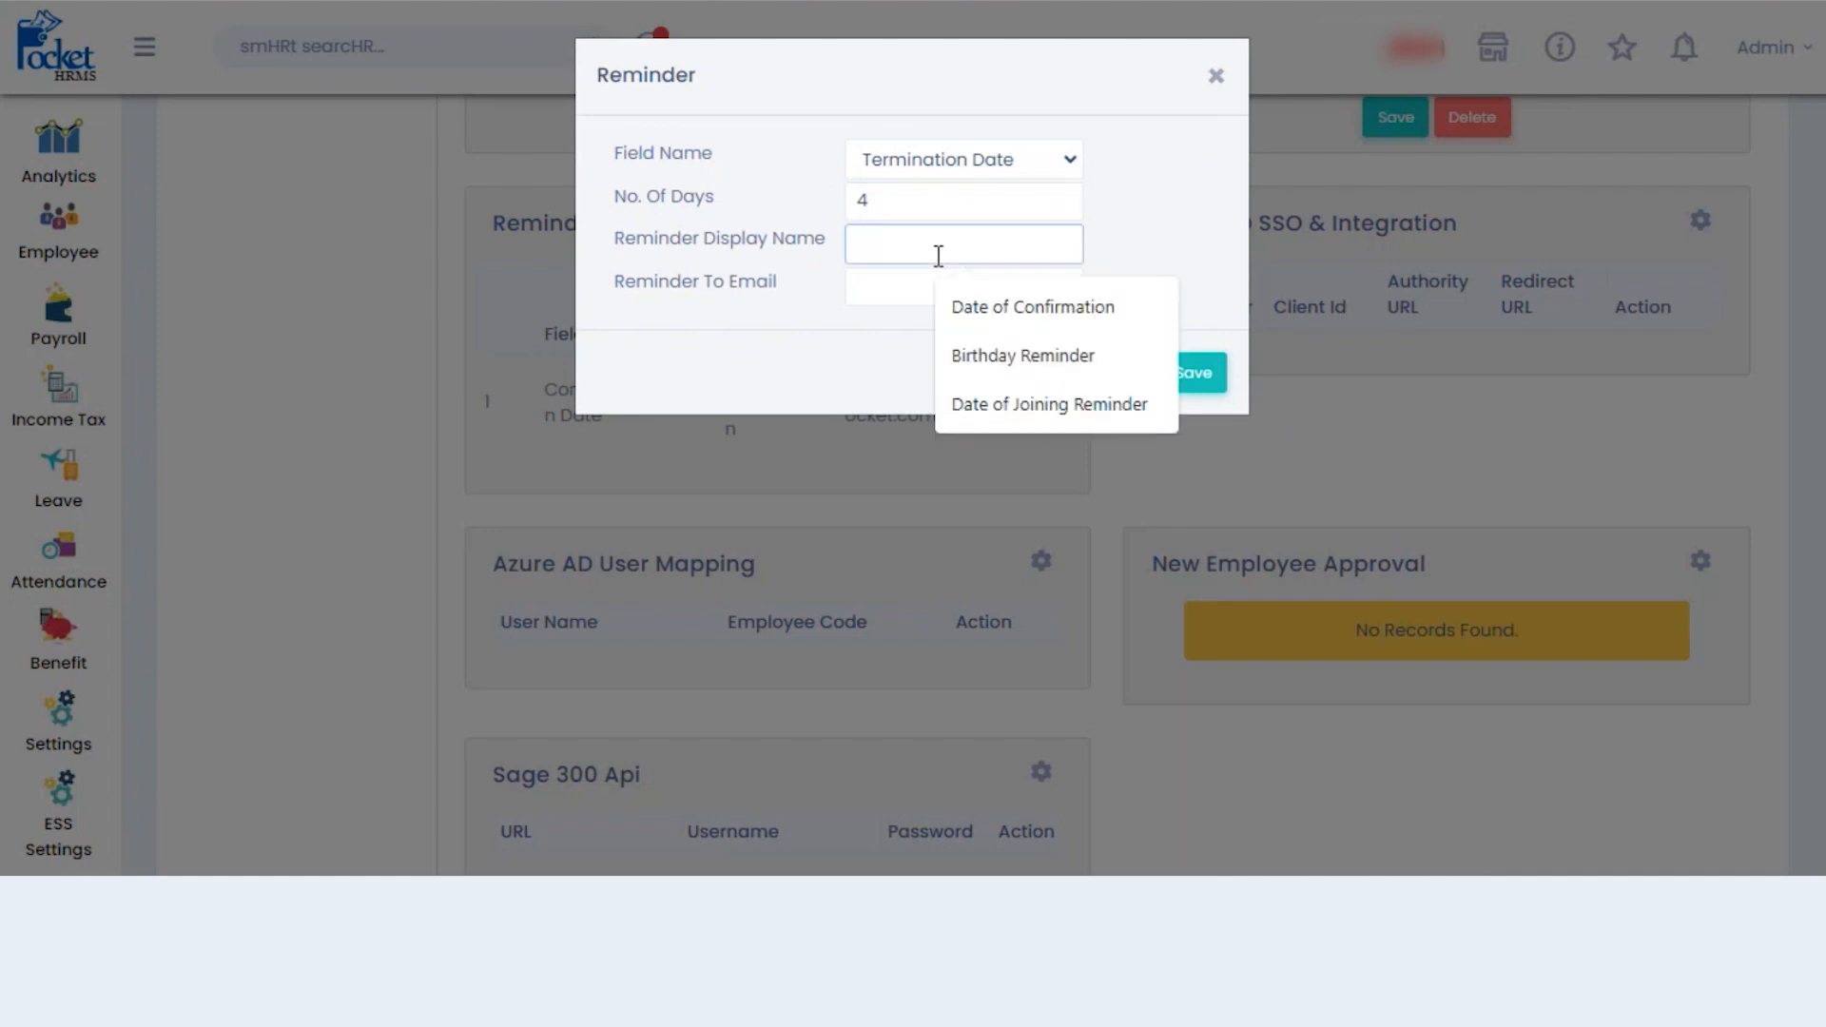
text(ter)
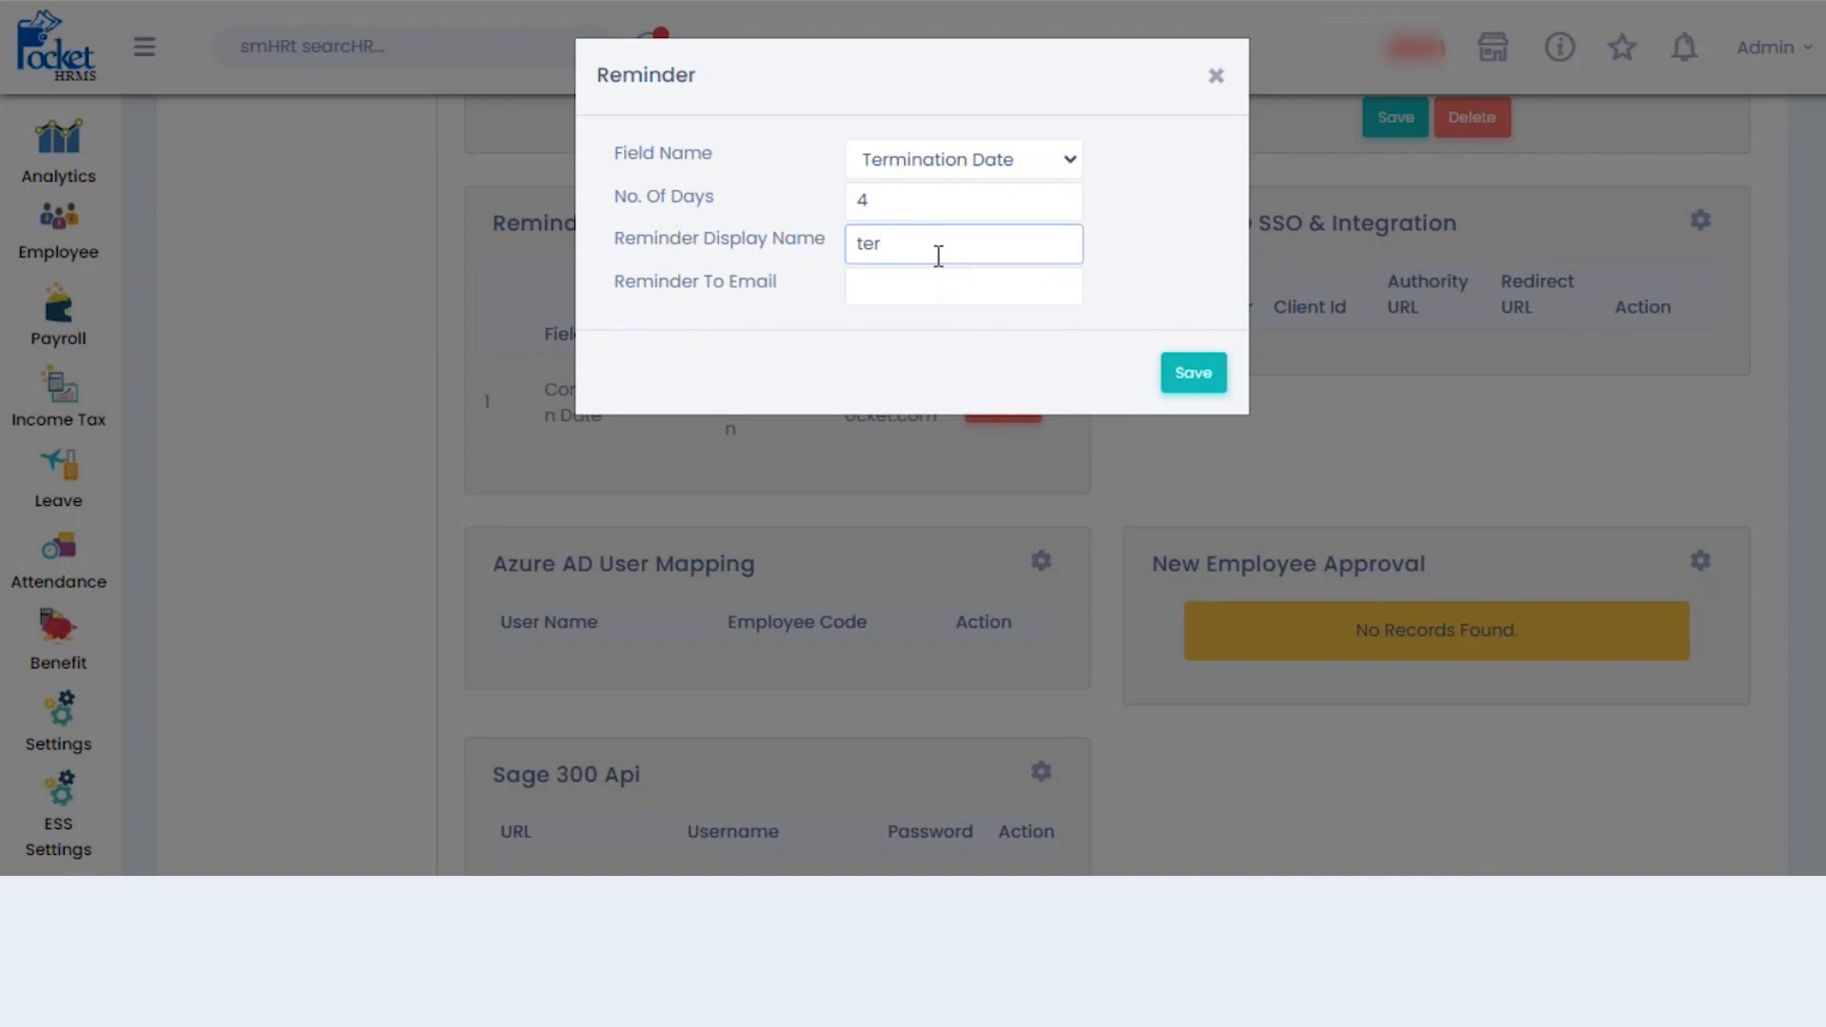
key(BackSpace)
key(BackSpace)
key(BackSpace)
text(Last workinmg)
key(BackSpace)
key(BackSpace)
key(BackSpace)
text(g date of employee)
- Send the reminder to the suggested support e-mail, save it, and view the table
click(930, 285)
text(su)
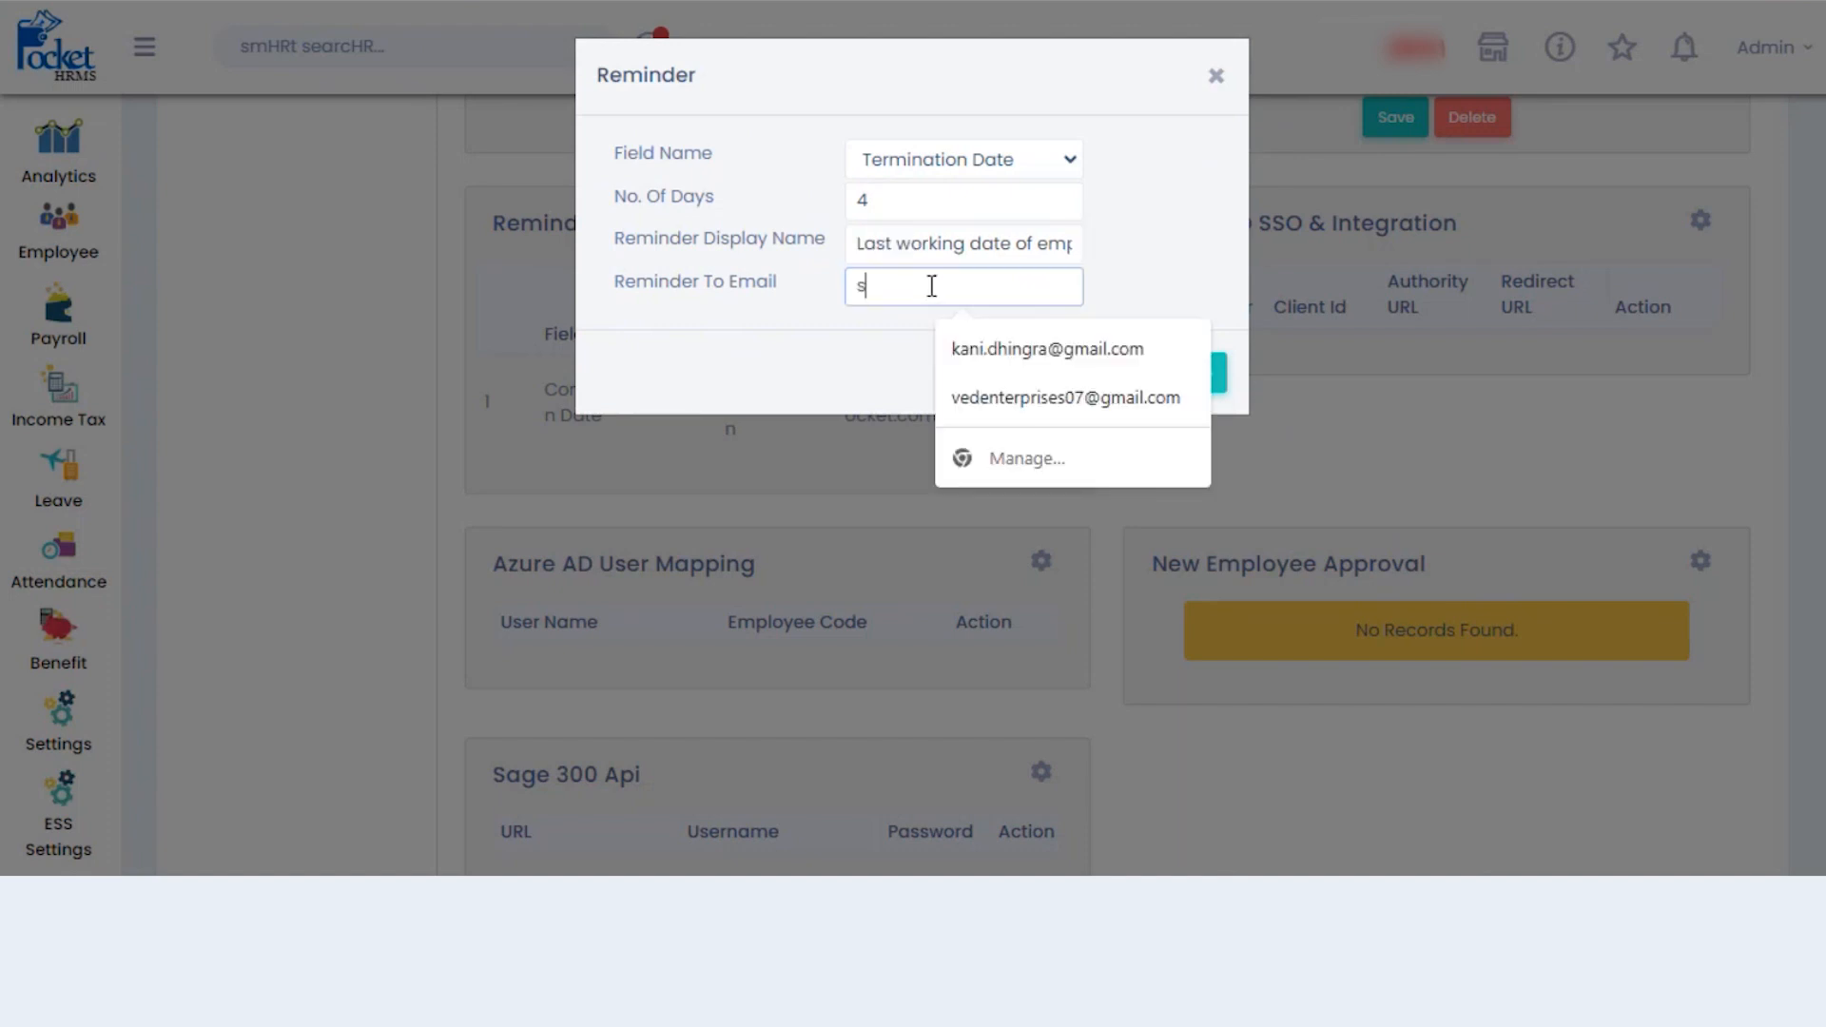
click(1041, 349)
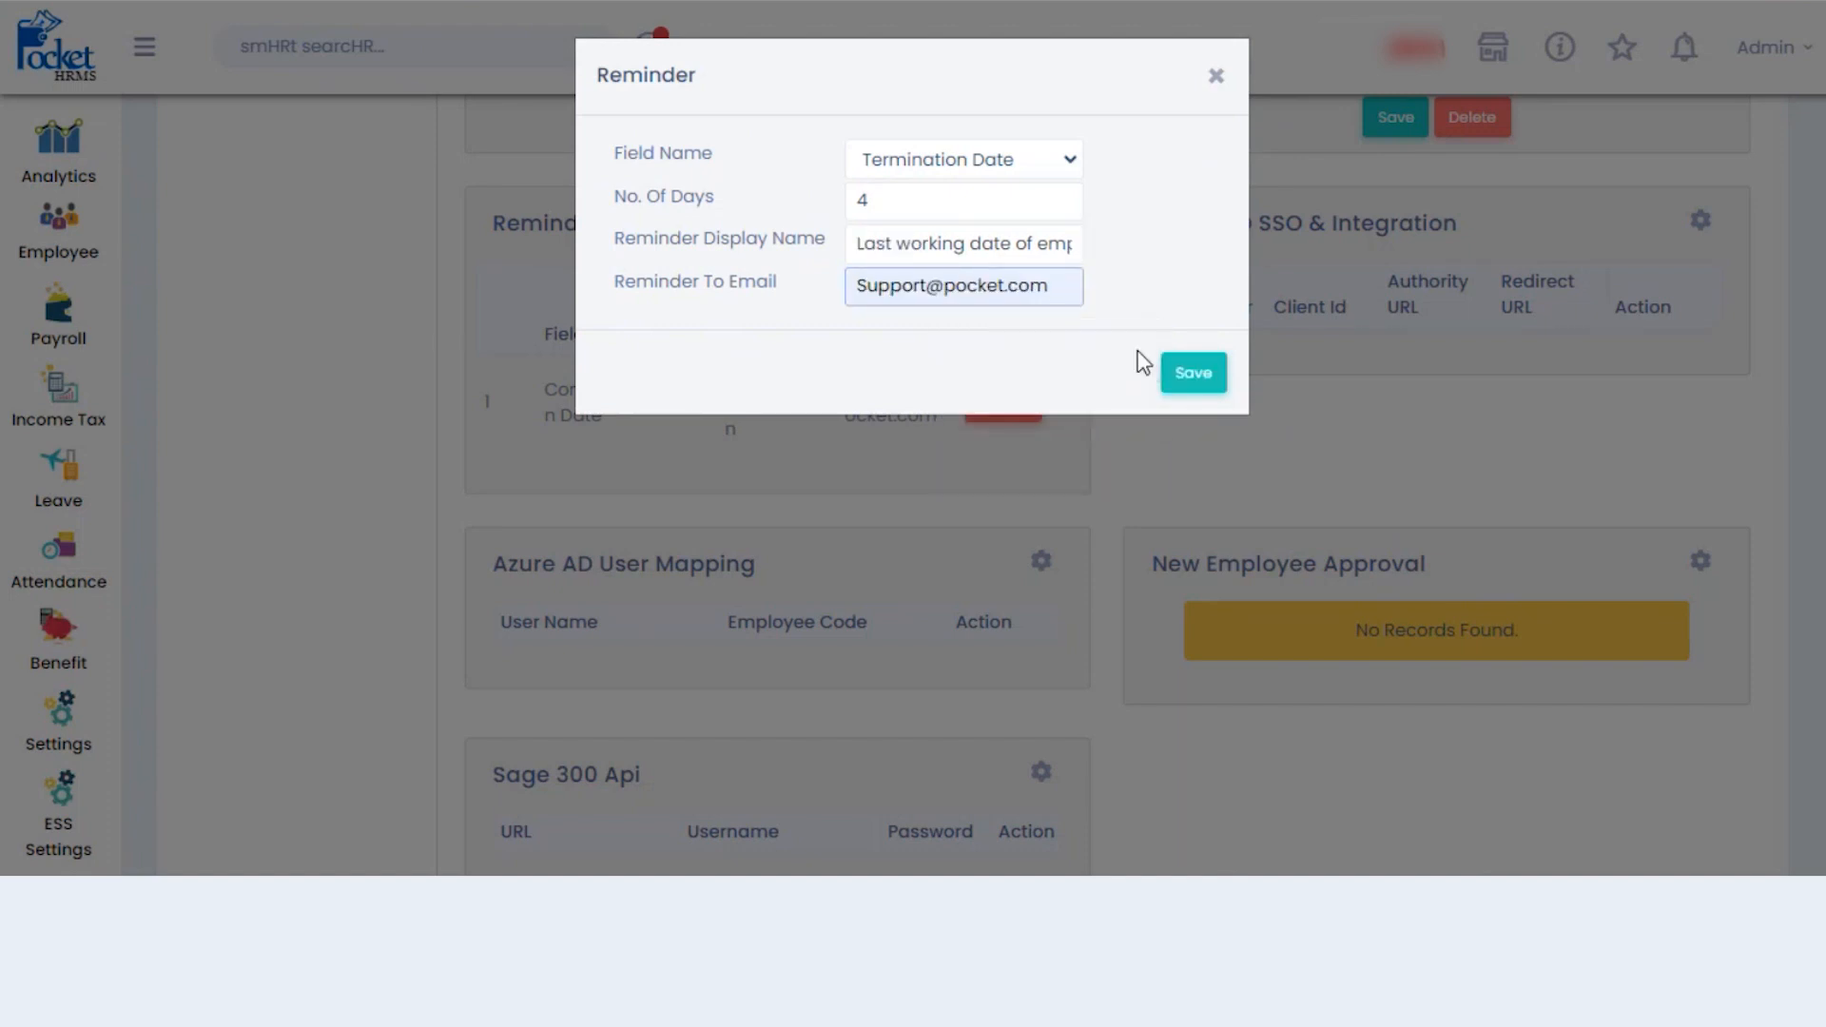
click(1190, 374)
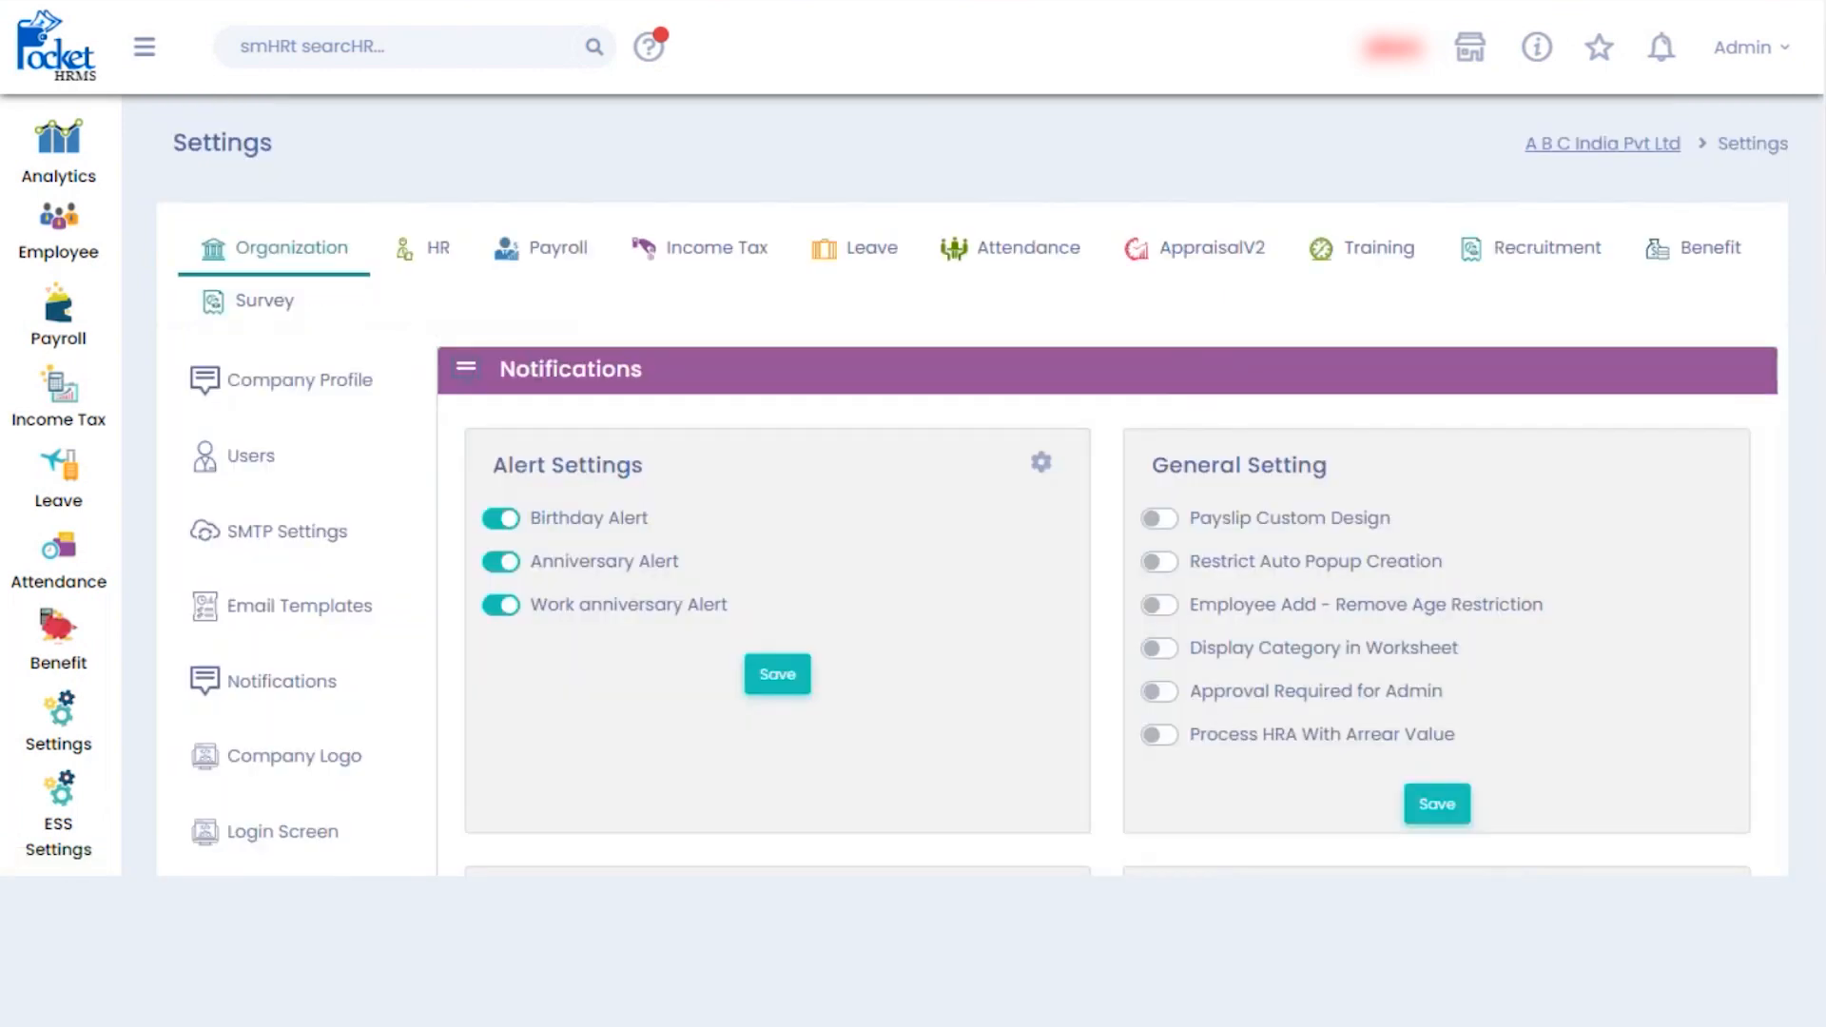
scroll(973, 494, down, 1)
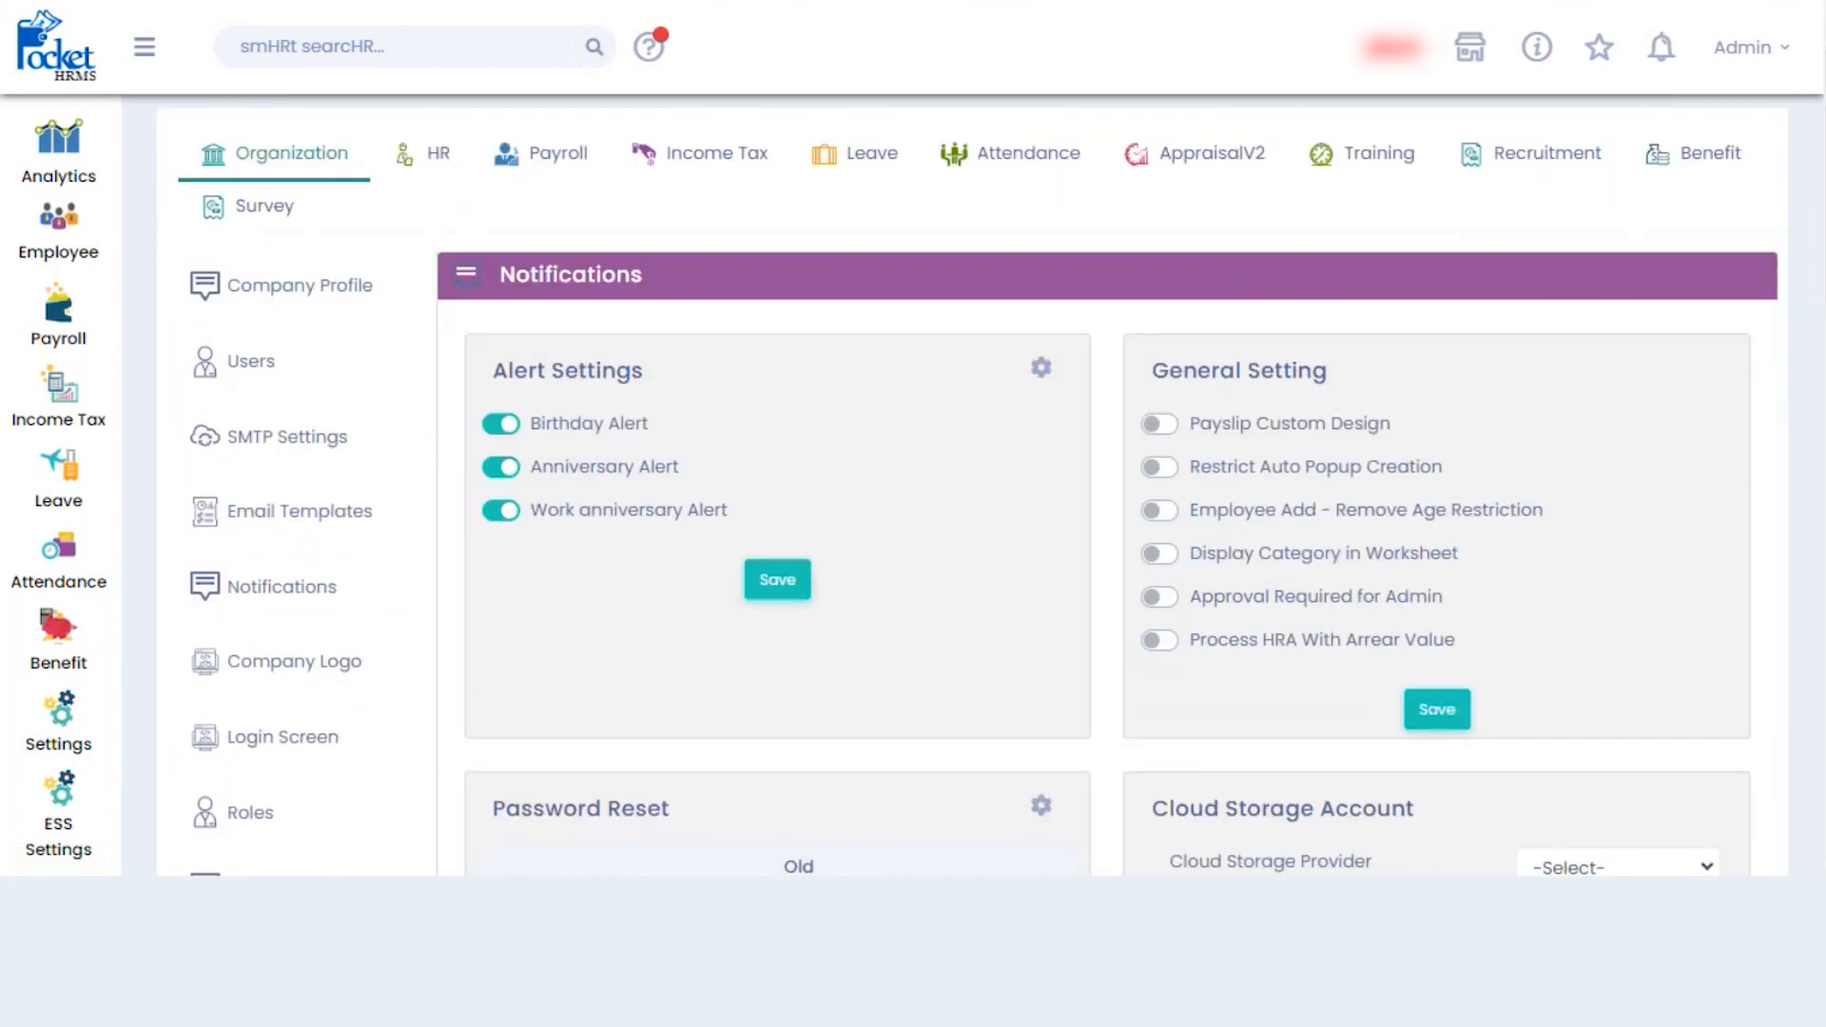
scroll(1113, 485, down, 5)
scroll(1113, 485, down, 5)
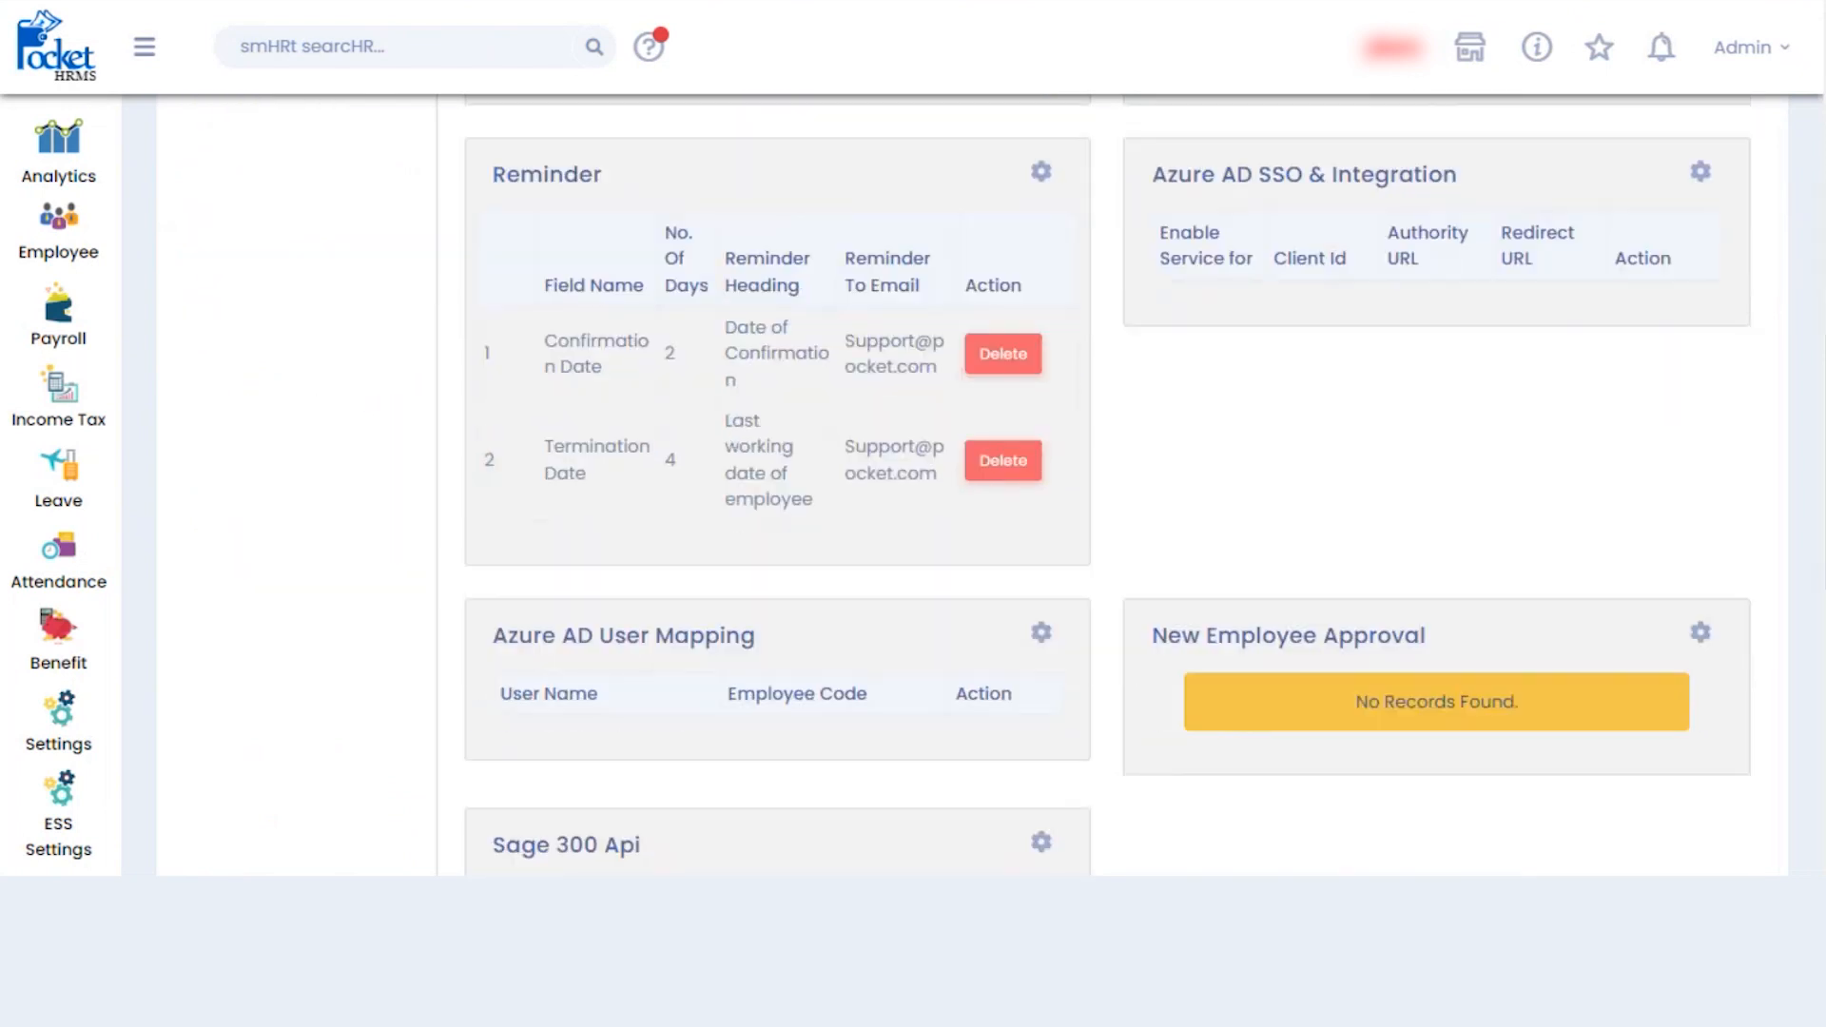
scroll(1107, 454, down, 4)
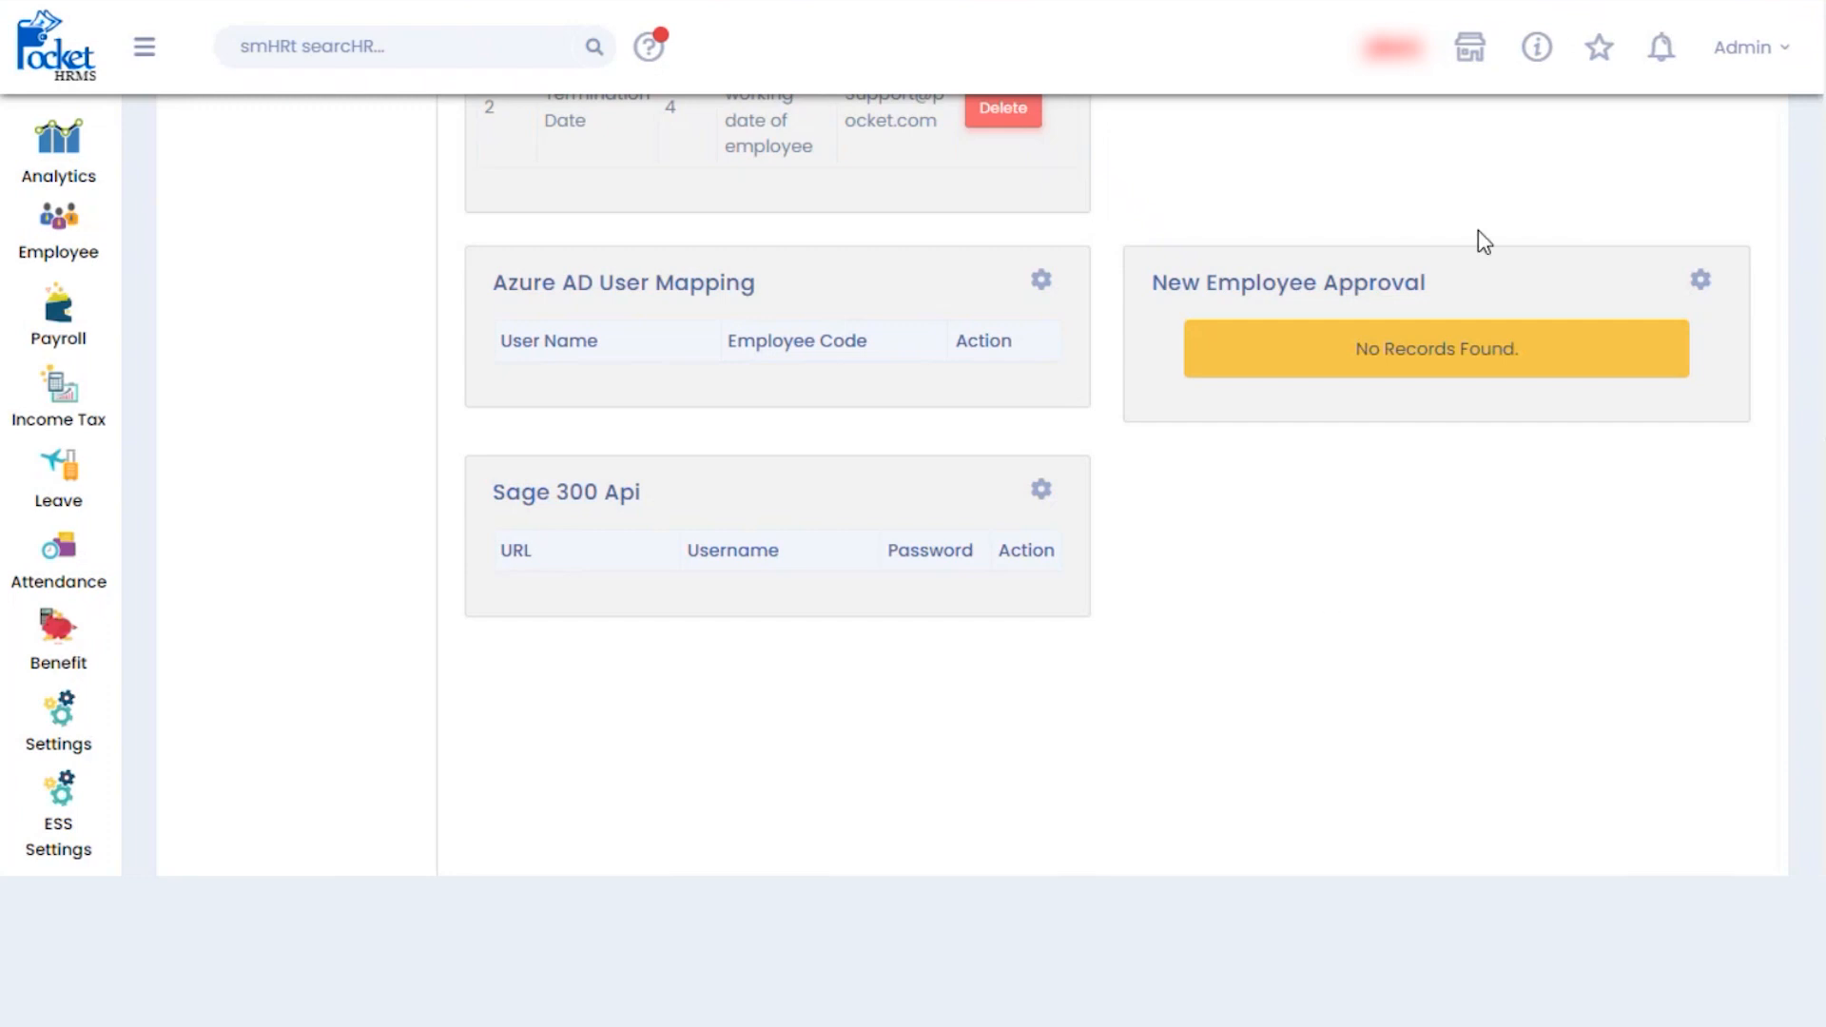
click(1702, 281)
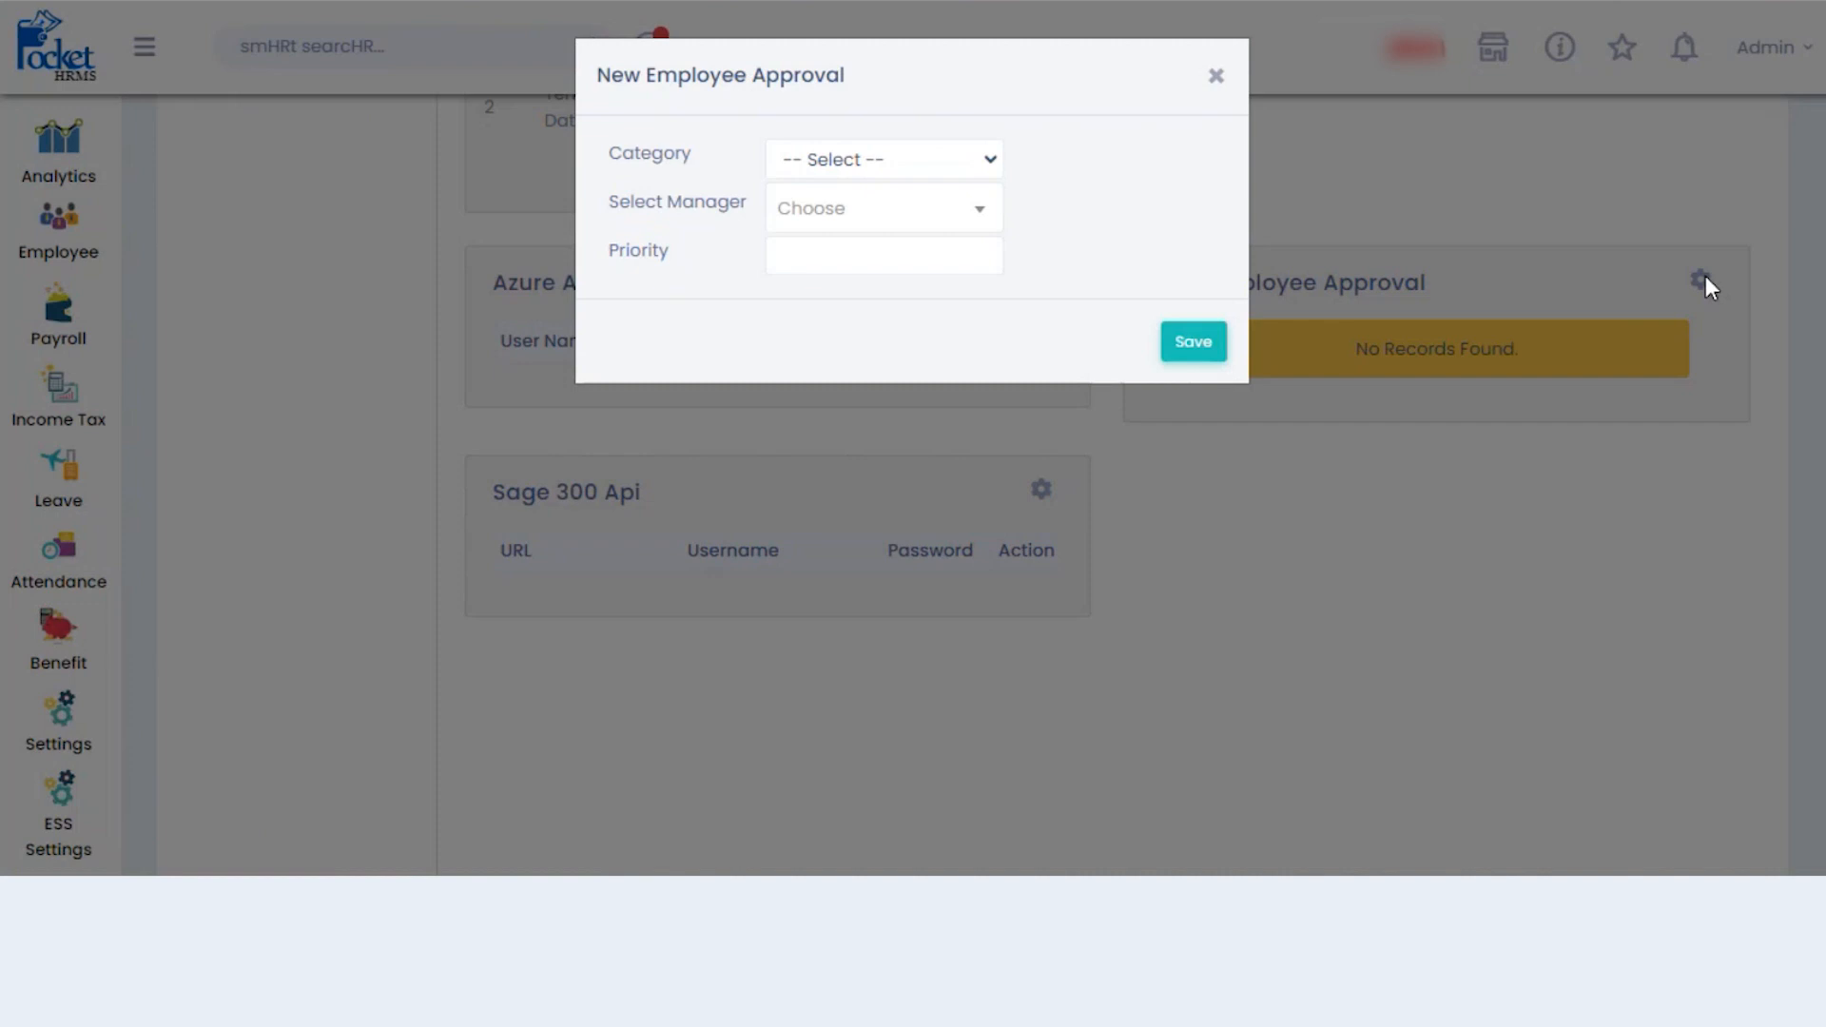
click(926, 160)
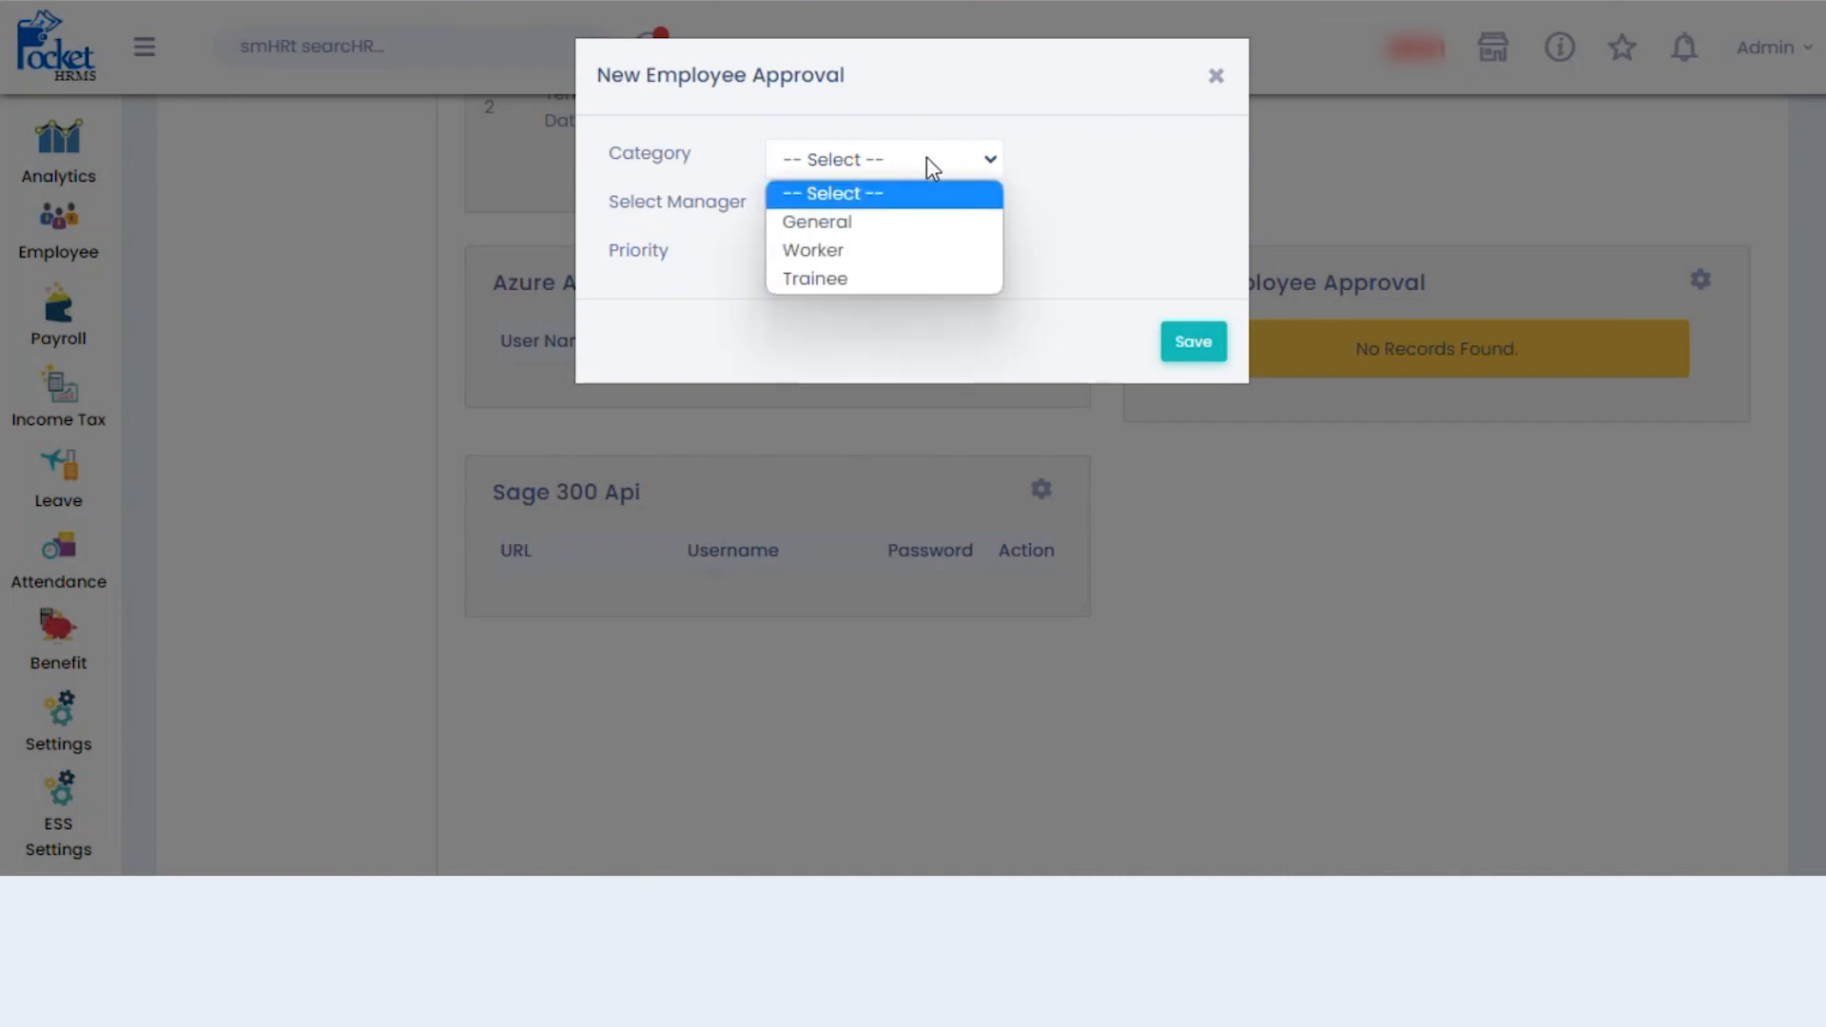
click(887, 221)
click(889, 229)
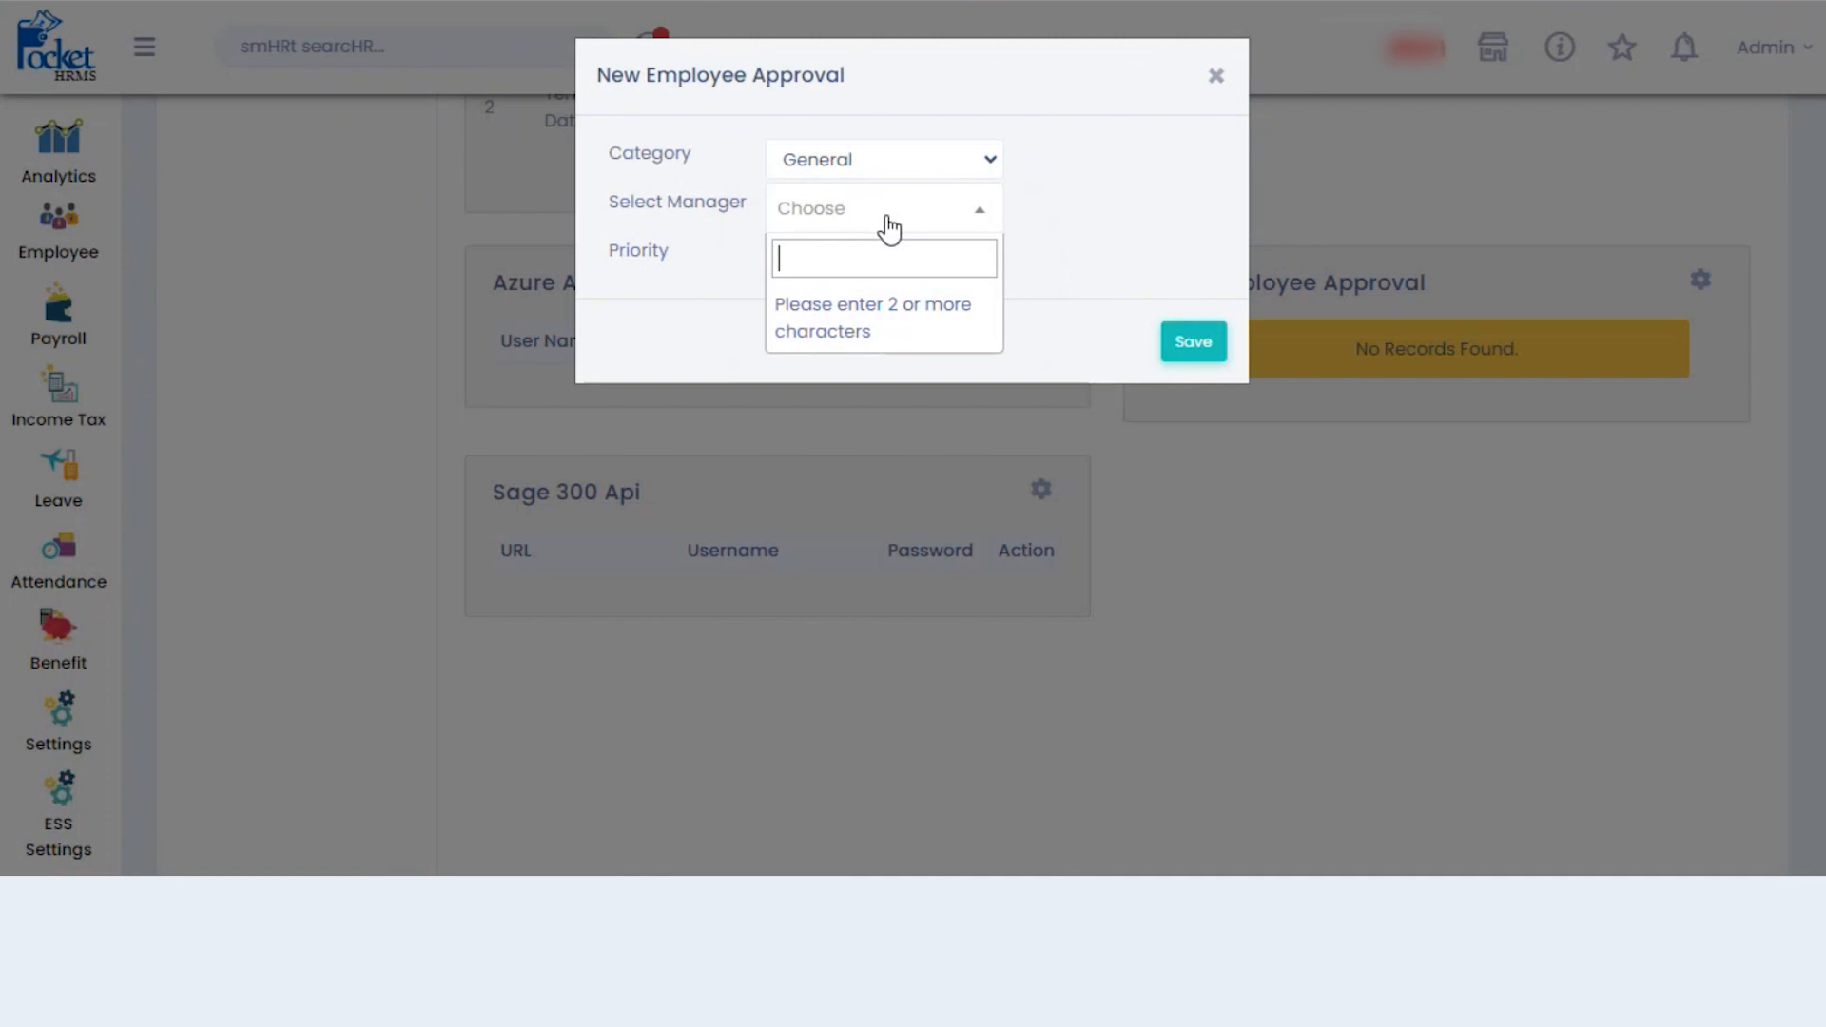
text(sand)
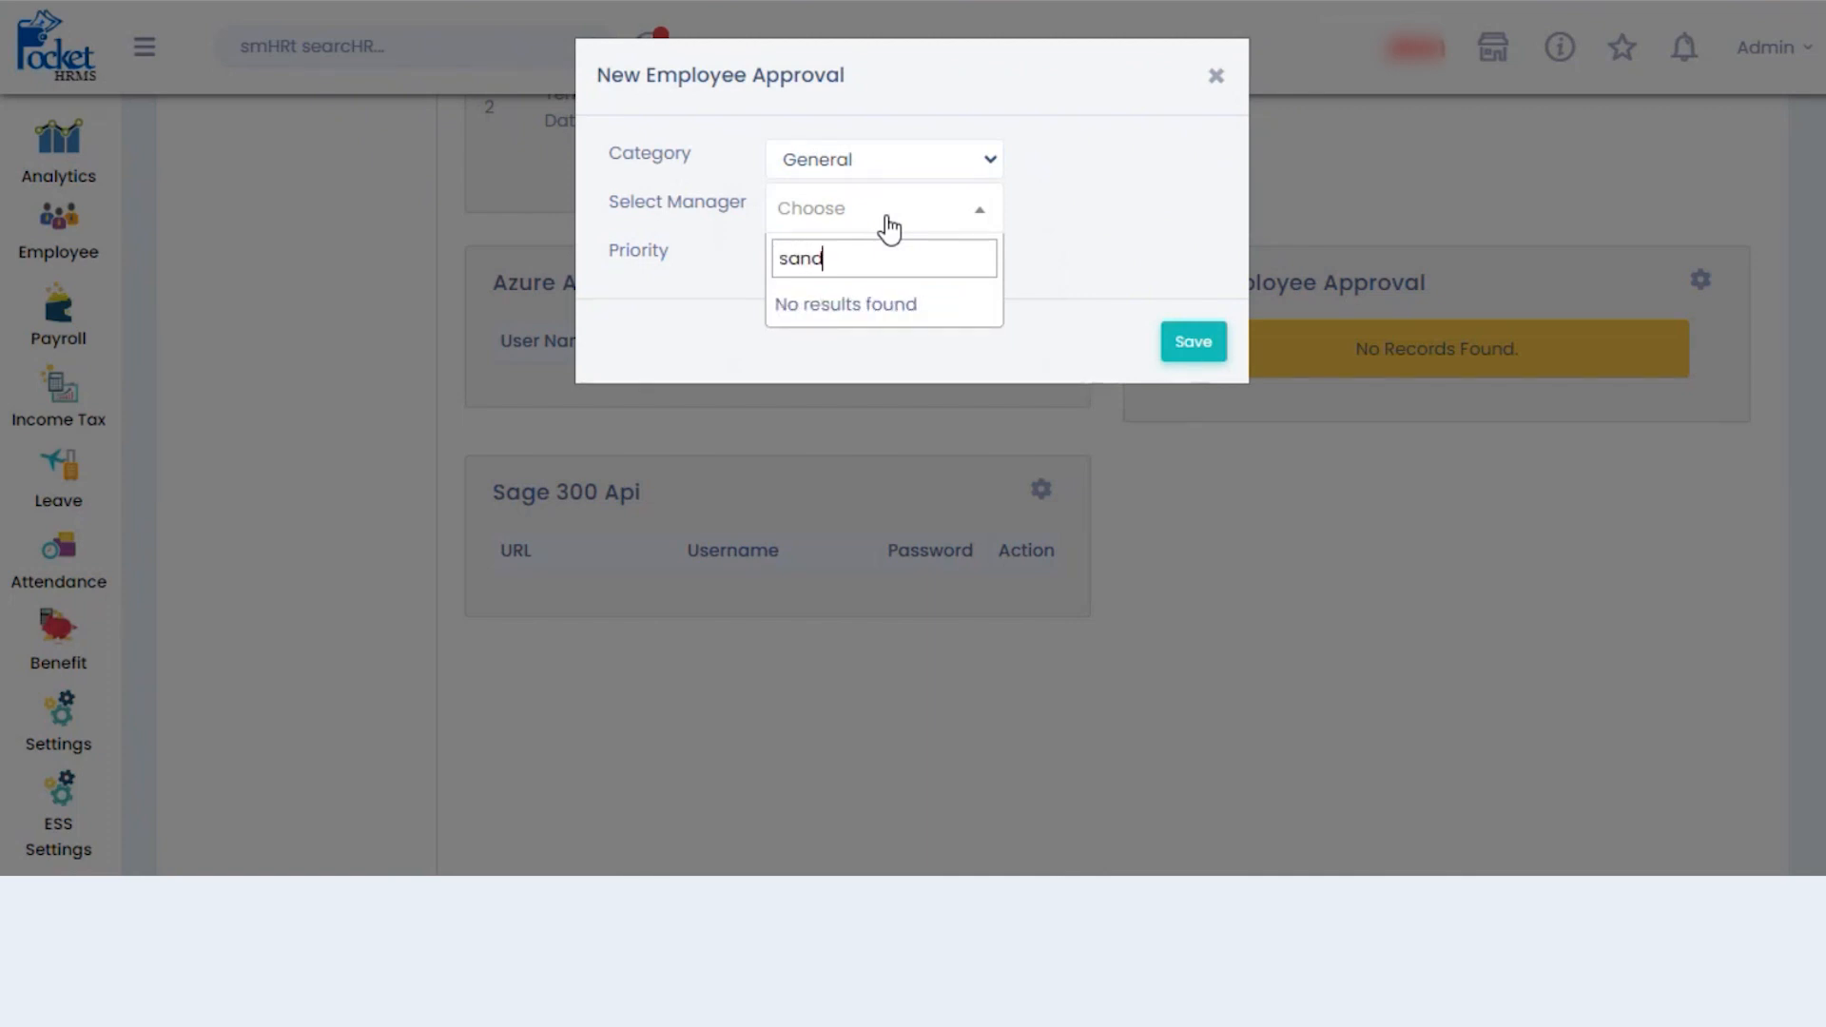
text(ip)
key(BackSpace)
key(BackSpace)
key(BackSpace)
key(BackSpace)
key(BackSpace)
key(BackSpace)
text(San)
key(BackSpace)
key(BackSpace)
key(BackSpace)
click(1050, 277)
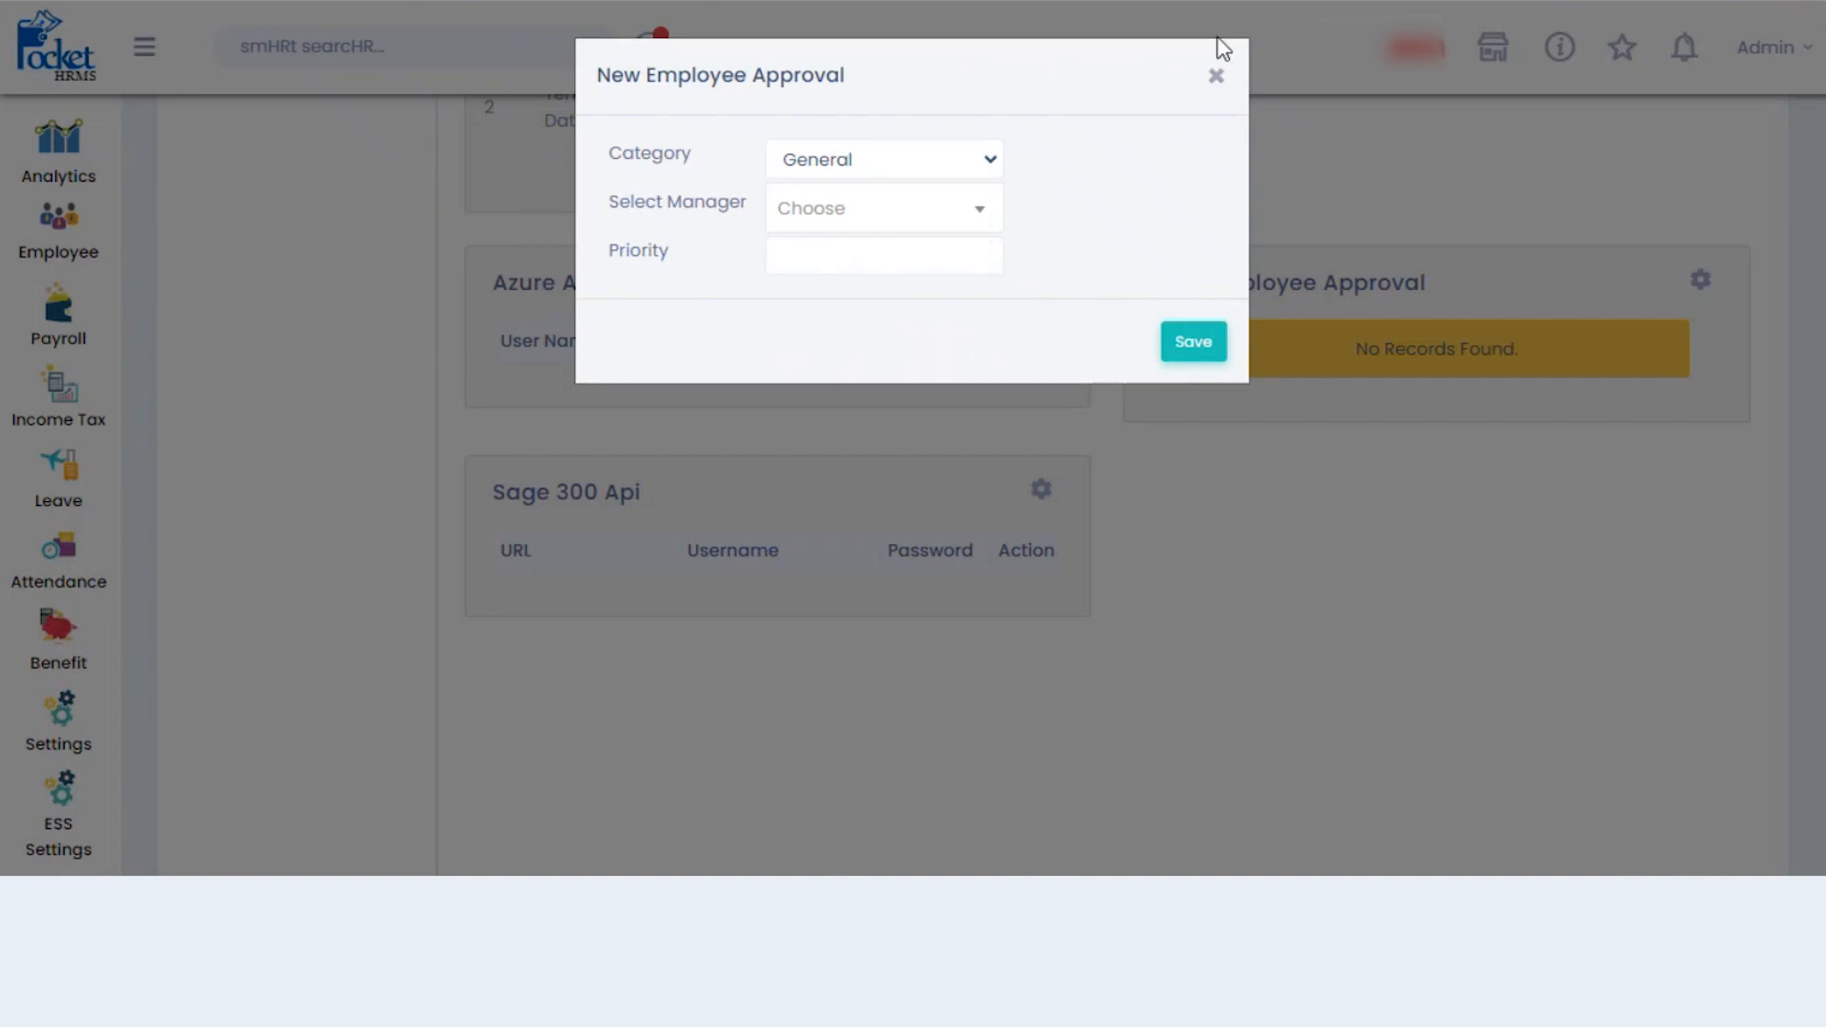
click(1216, 75)
scroll(1108, 485, up, 15)
scroll(843, 245, up, 2)
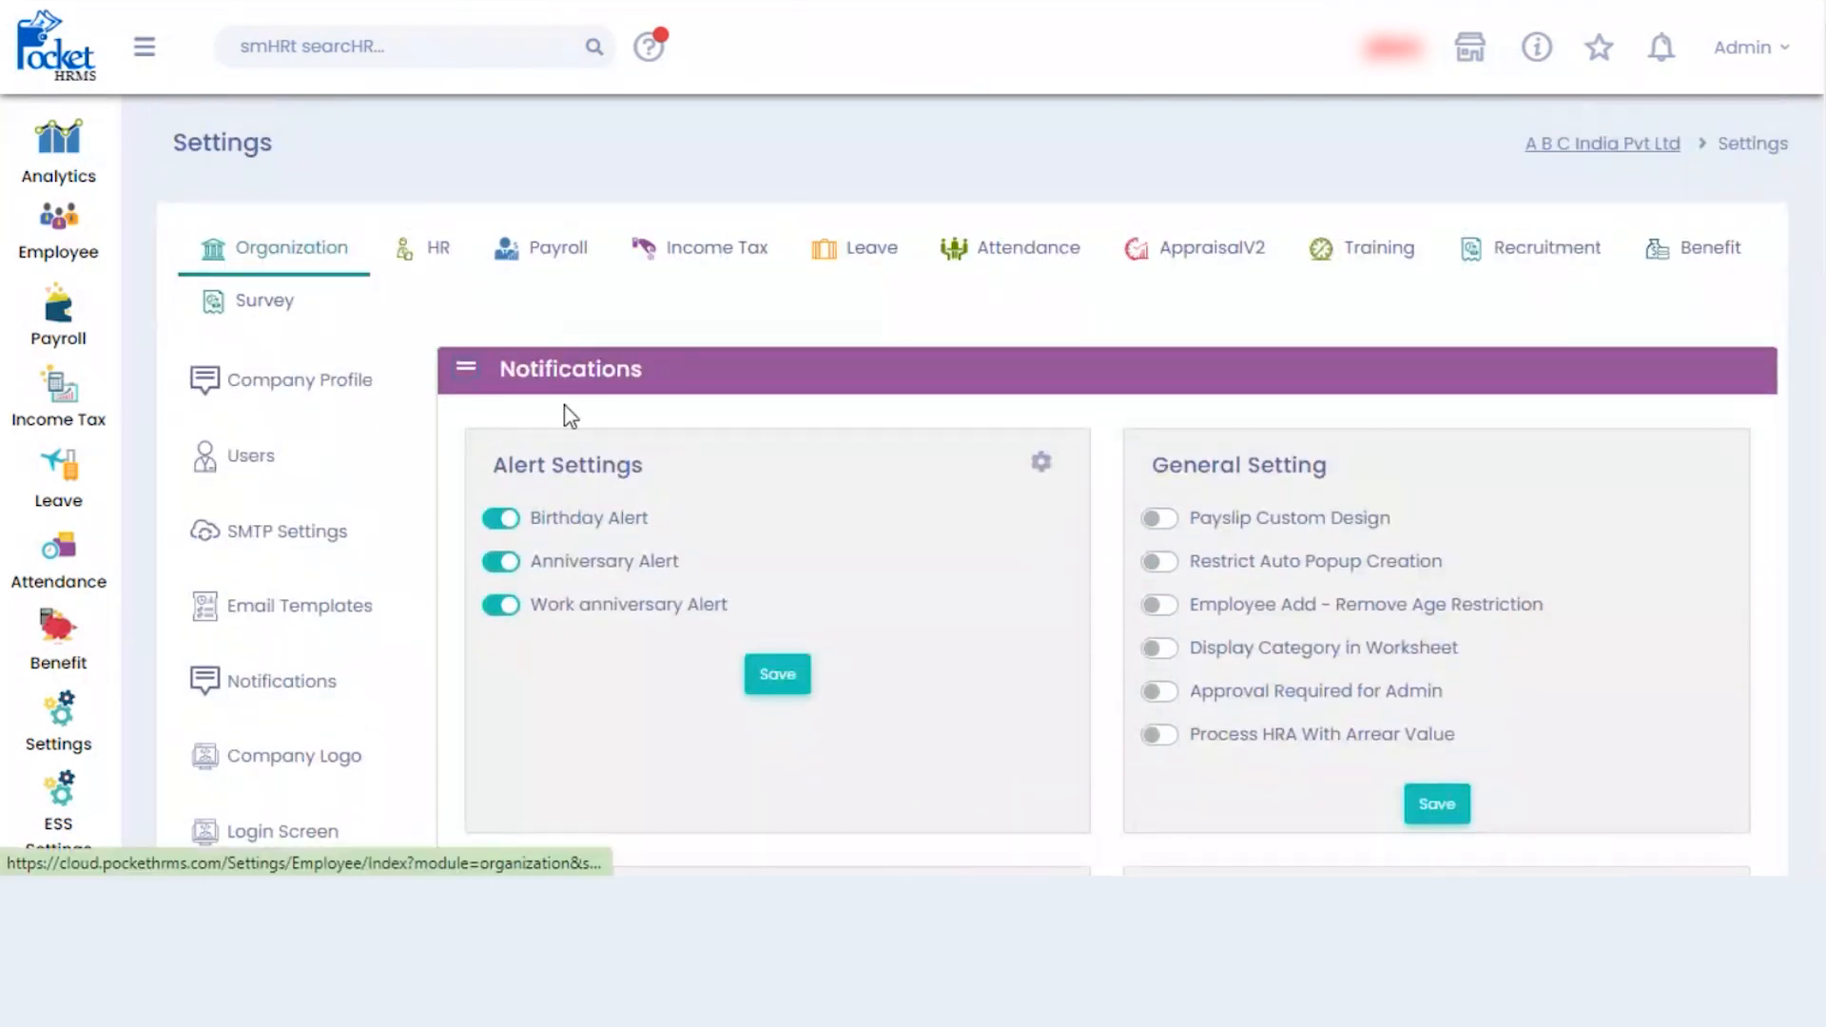
- Open Company Logo settings and go to its Login Screen Logo page
click(329, 763)
scroll(1475, 493, down, 2)
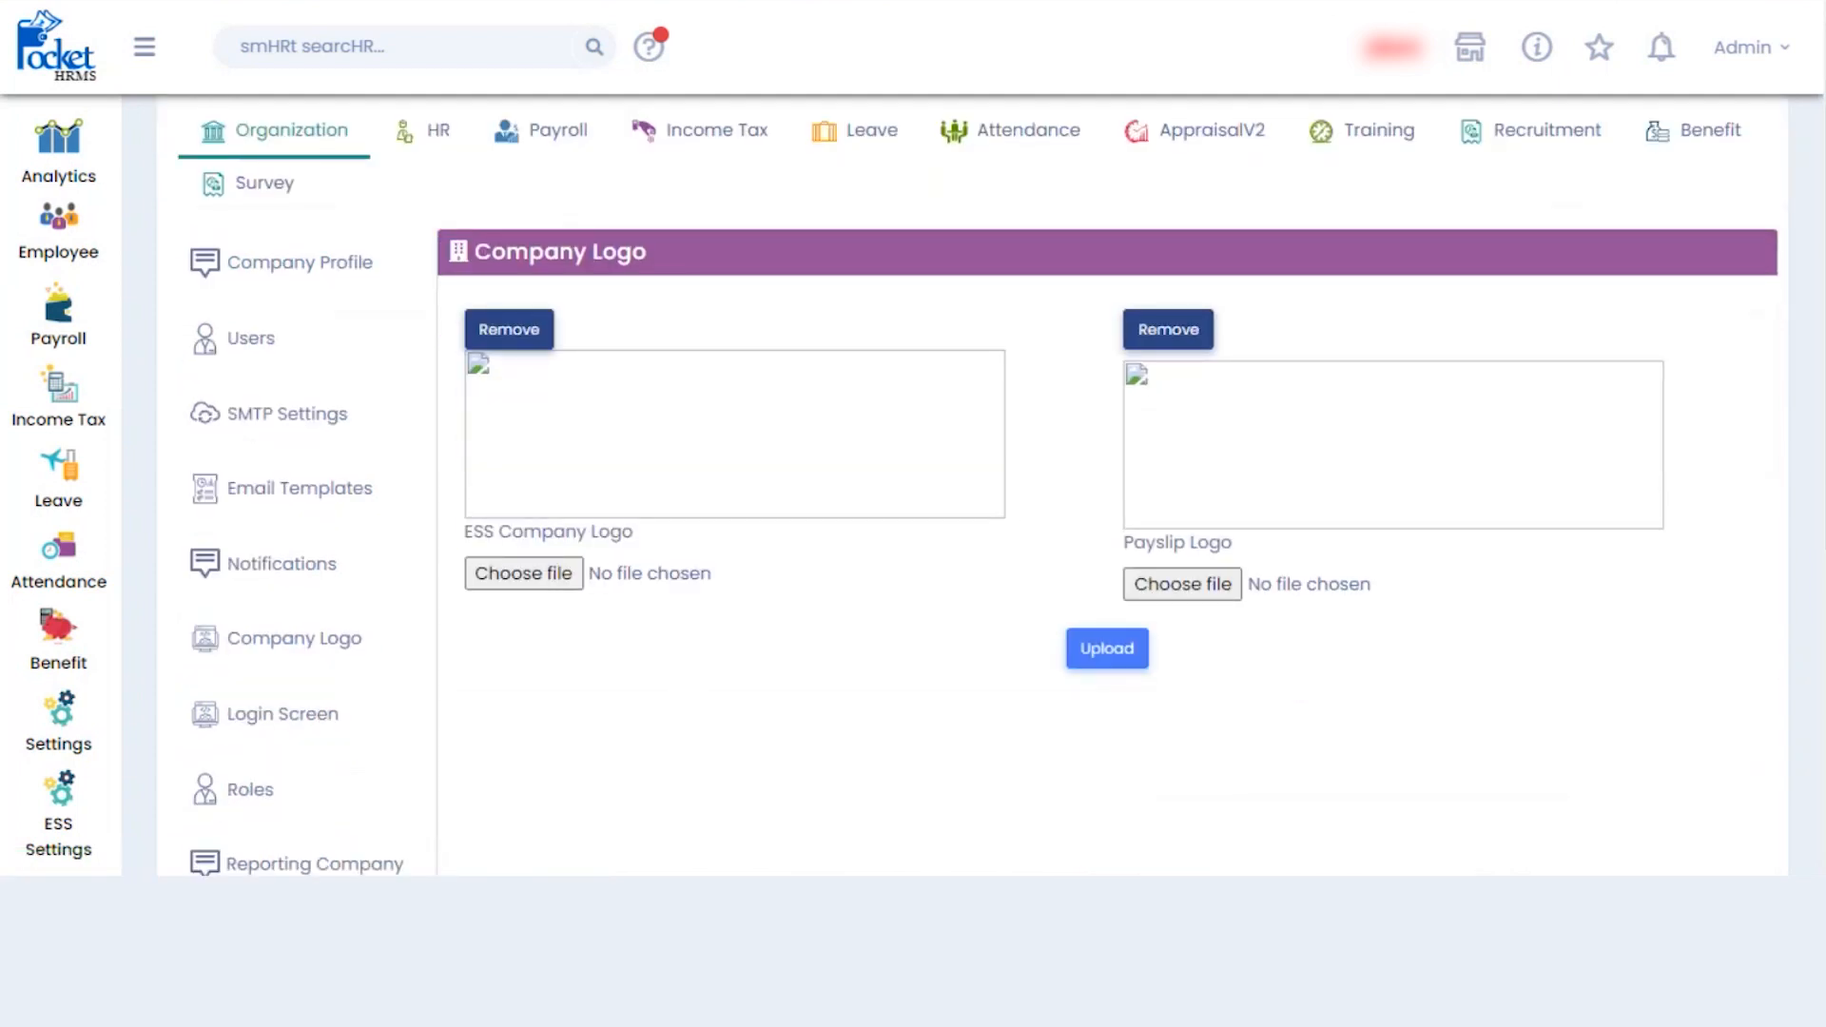
scroll(972, 485, down, 1)
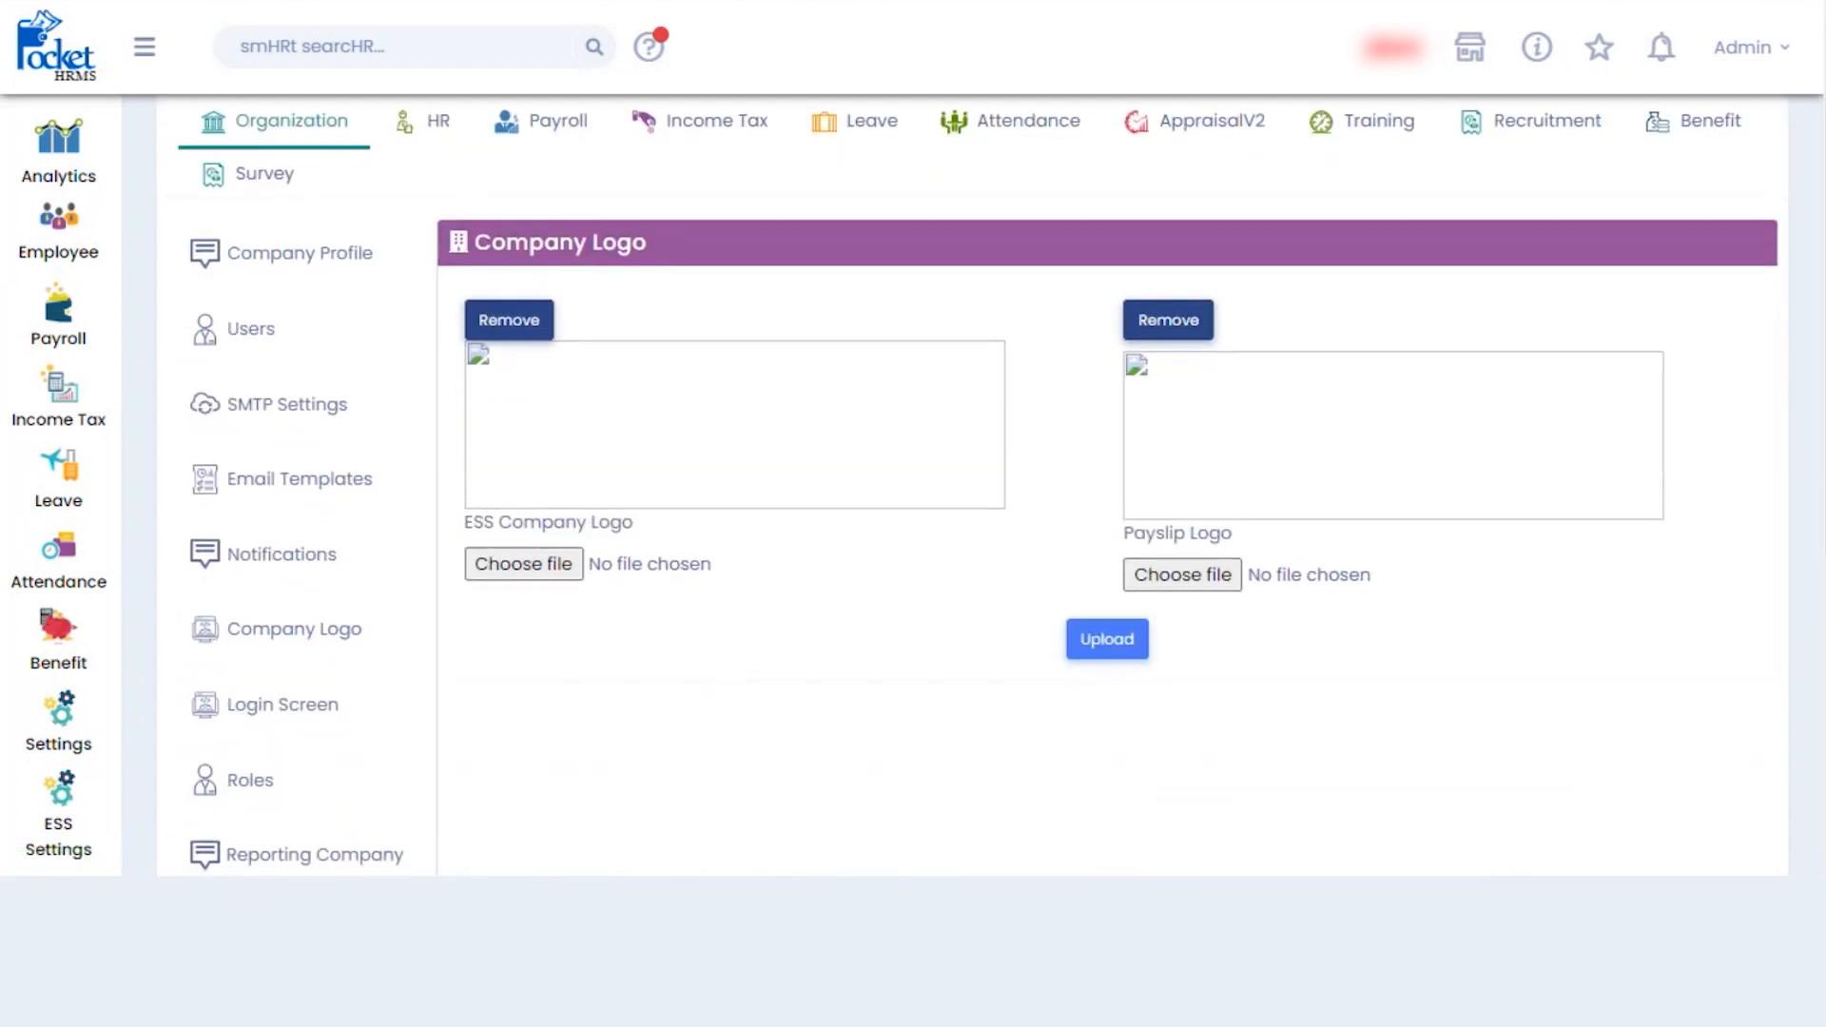
scroll(556, 516, down, 2)
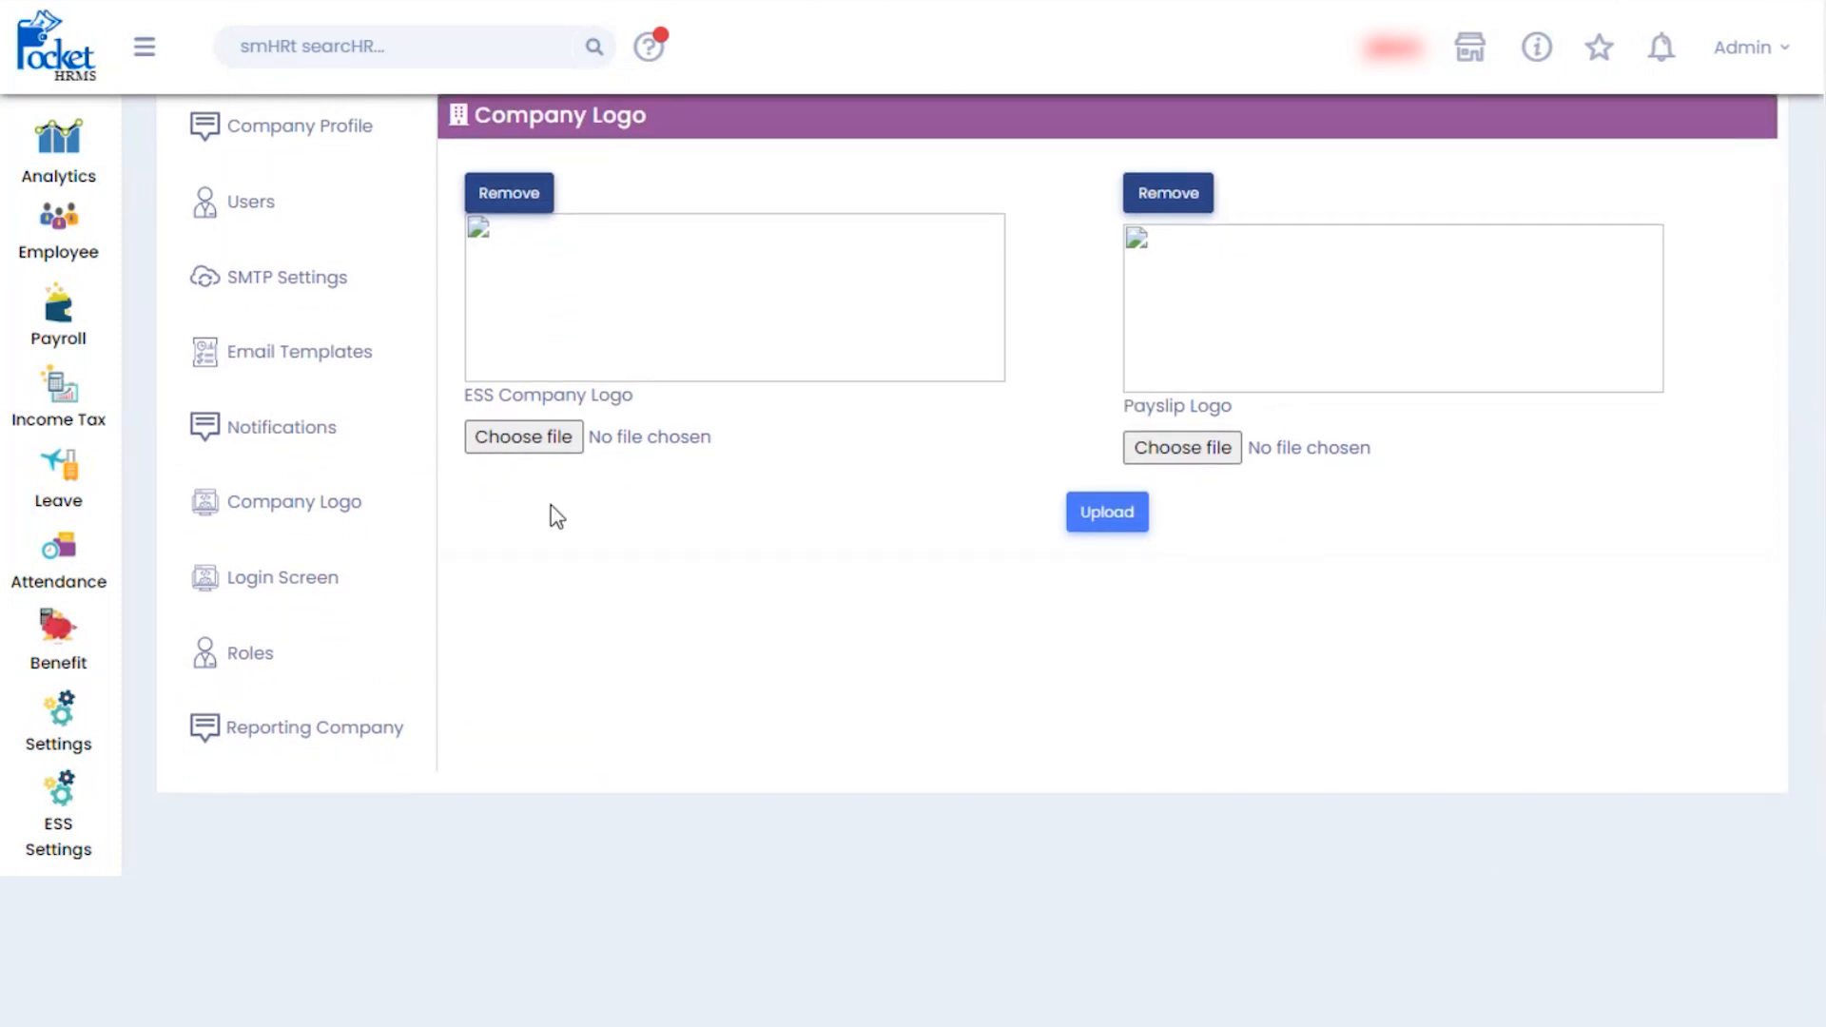
click(266, 584)
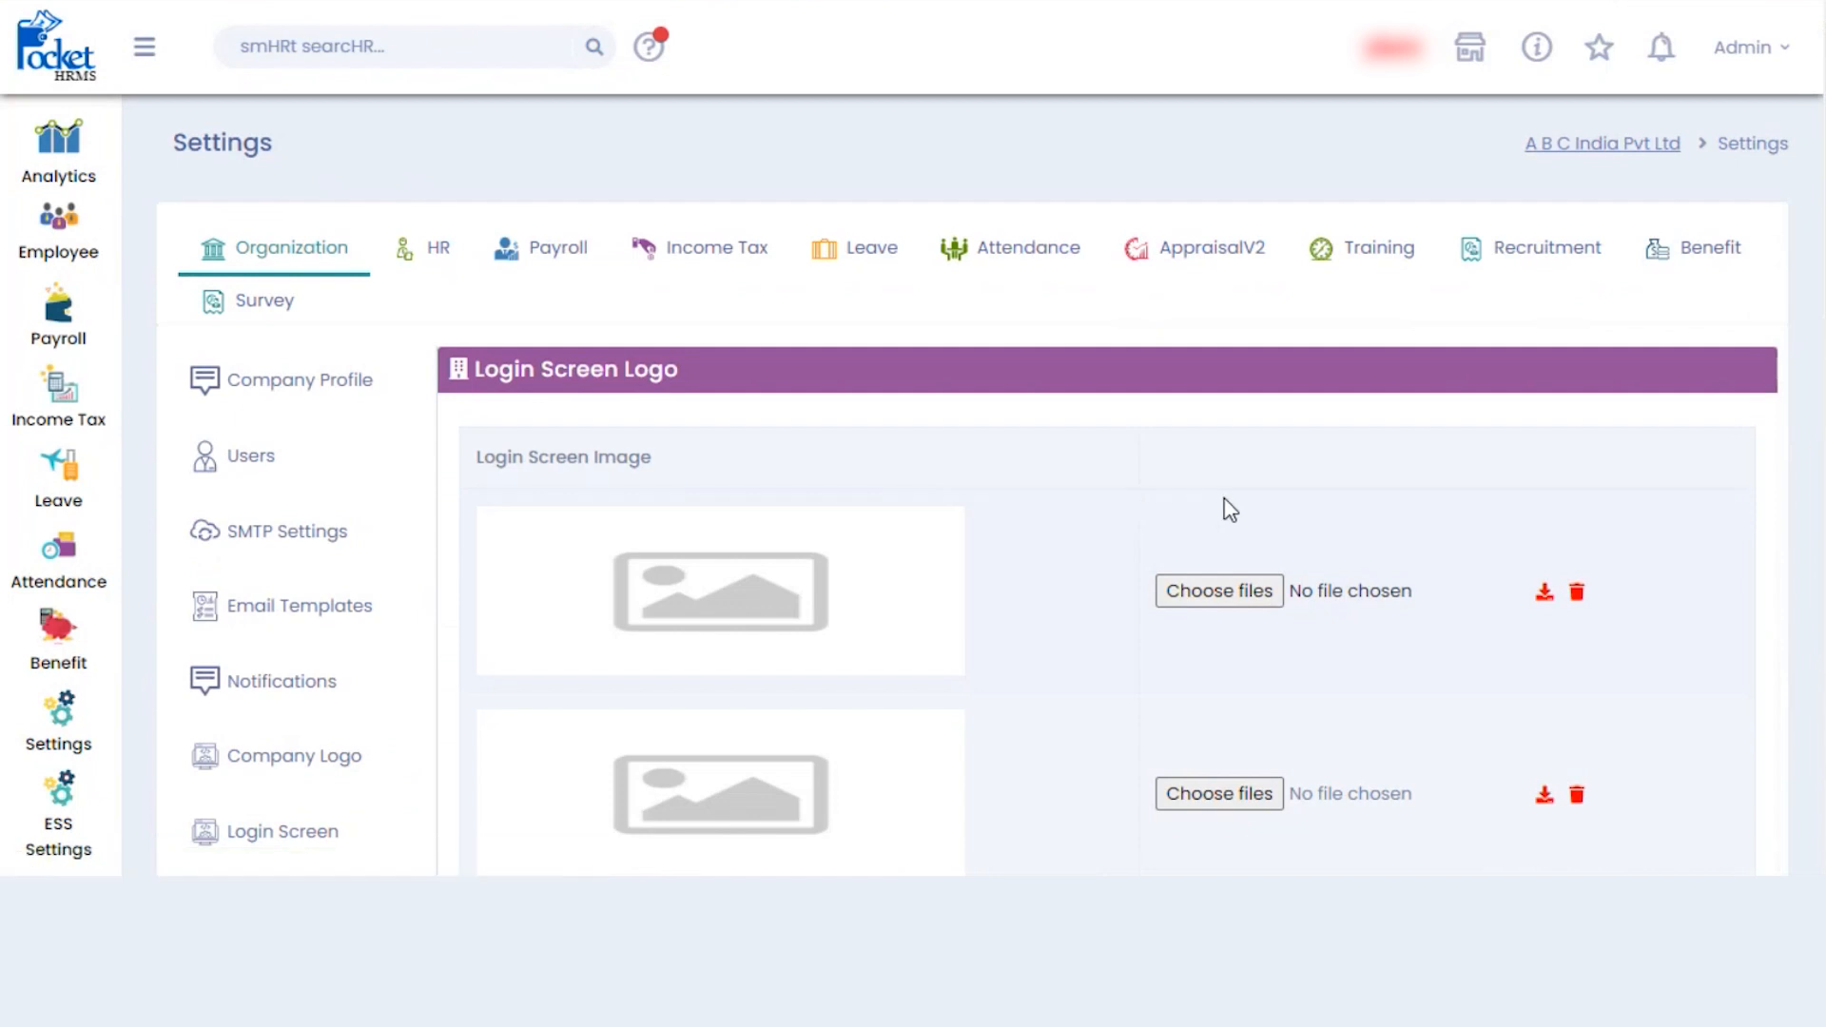
scroll(972, 532, down, 1)
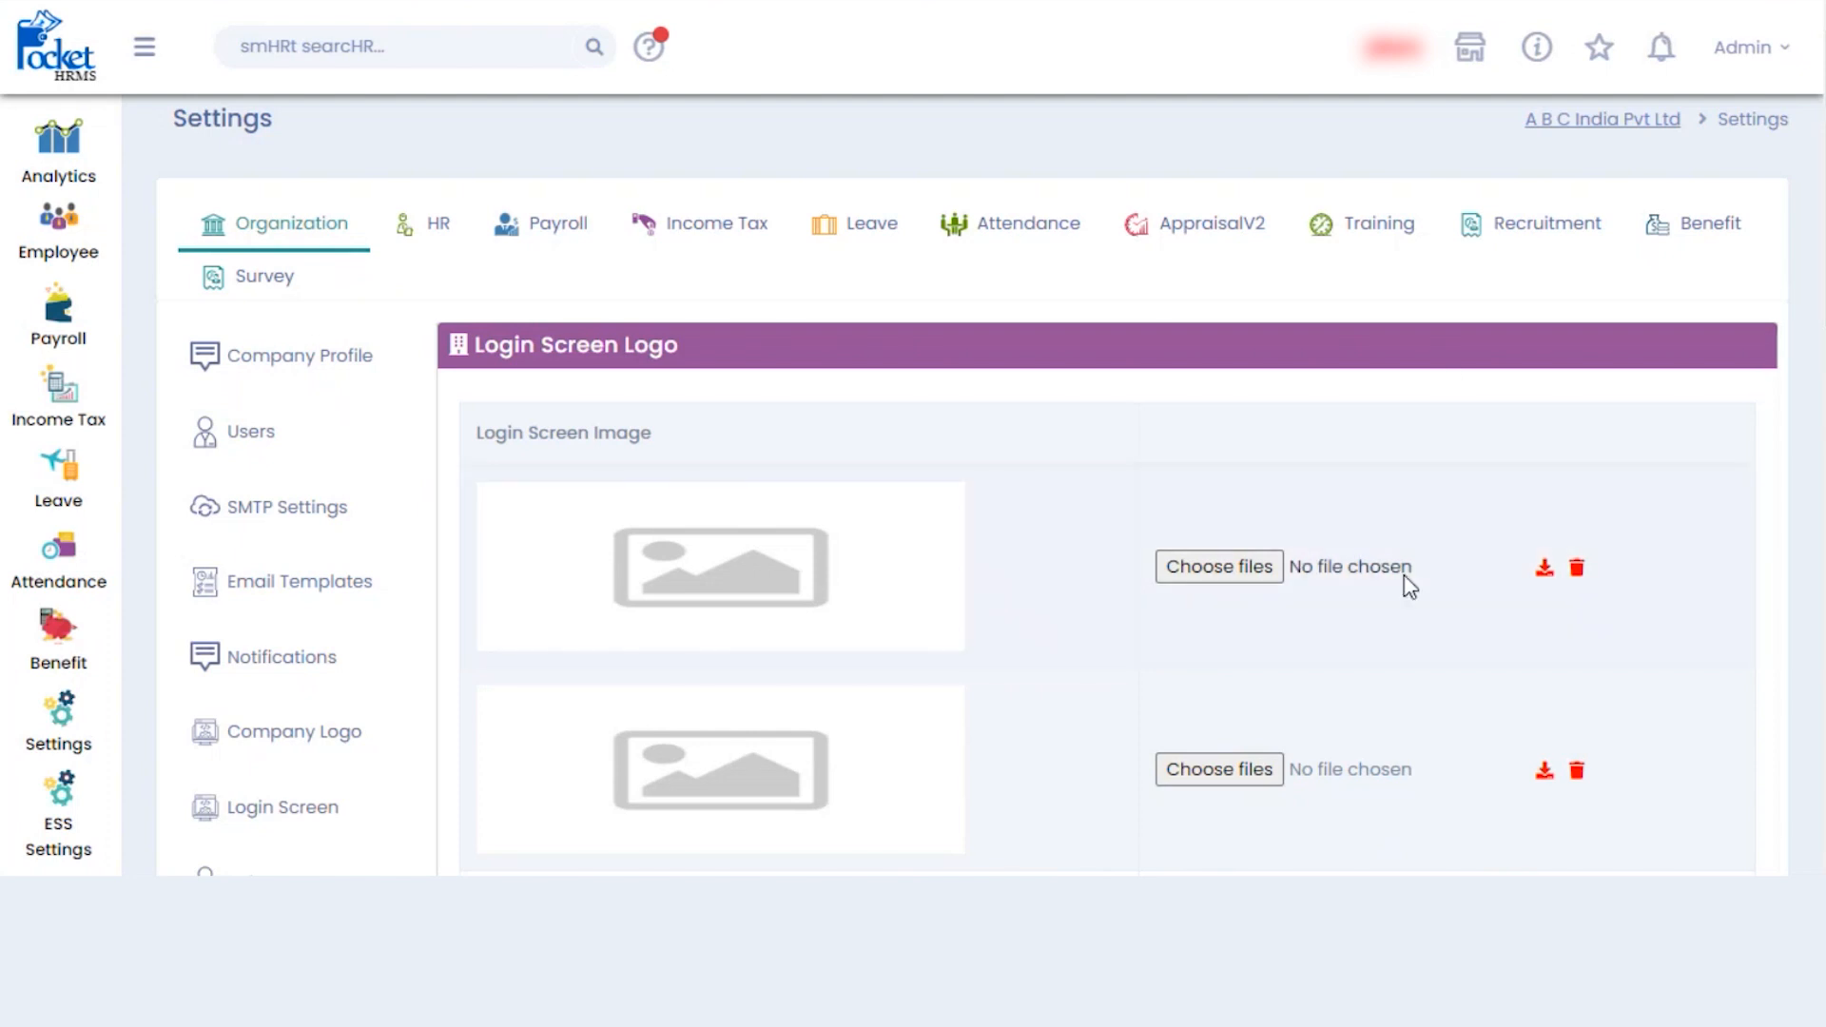
- Set the first login screen image to scenary.avif, save it, and open a new browser tab
click(1246, 568)
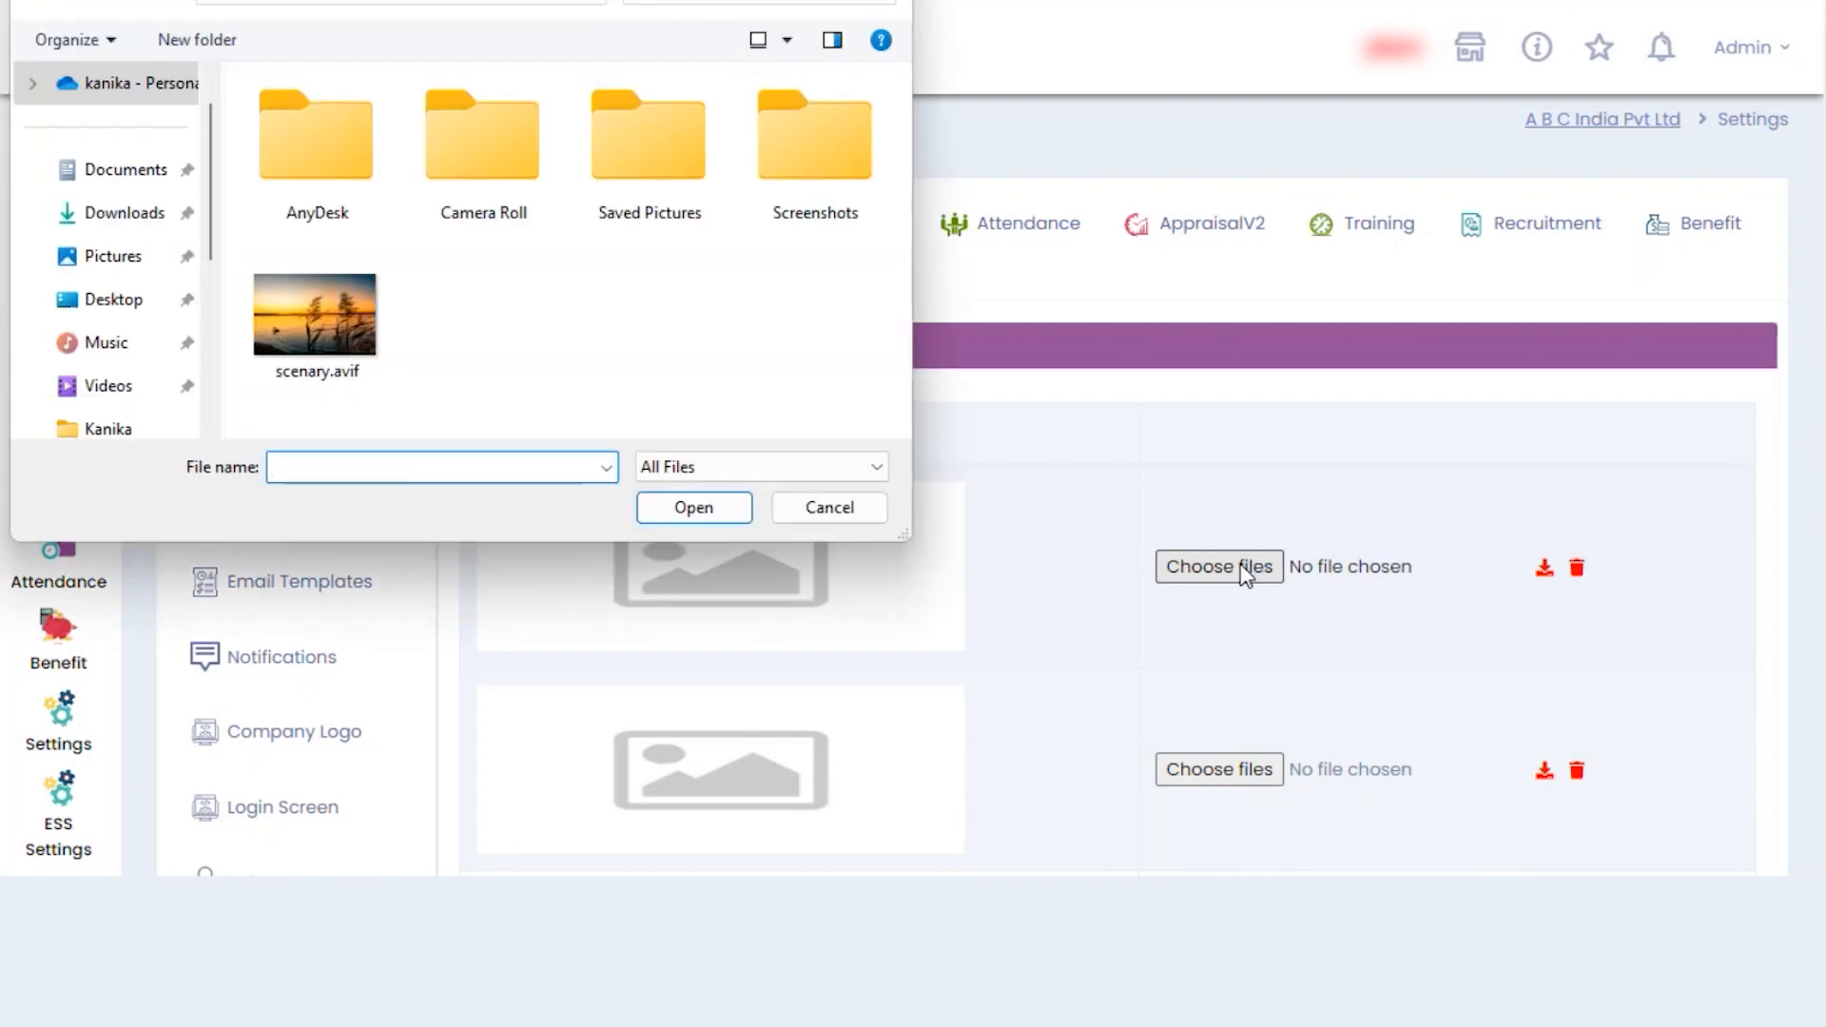
click(310, 333)
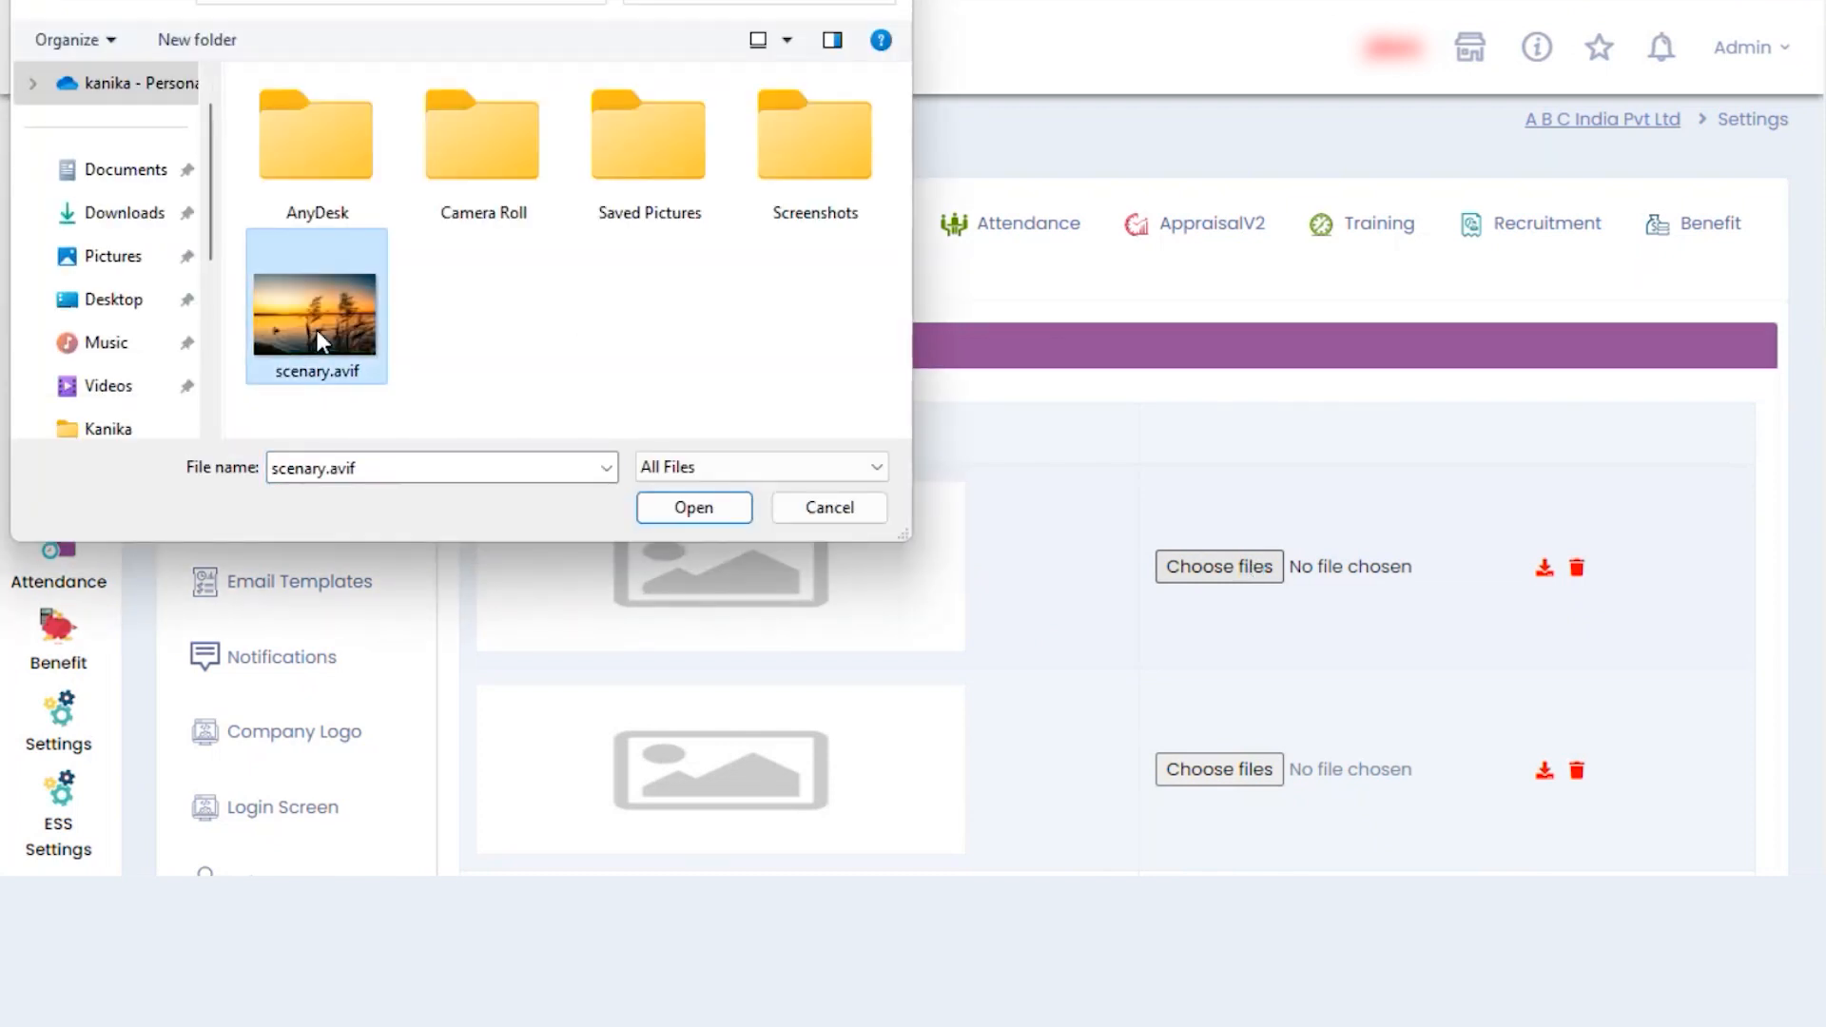
click(728, 514)
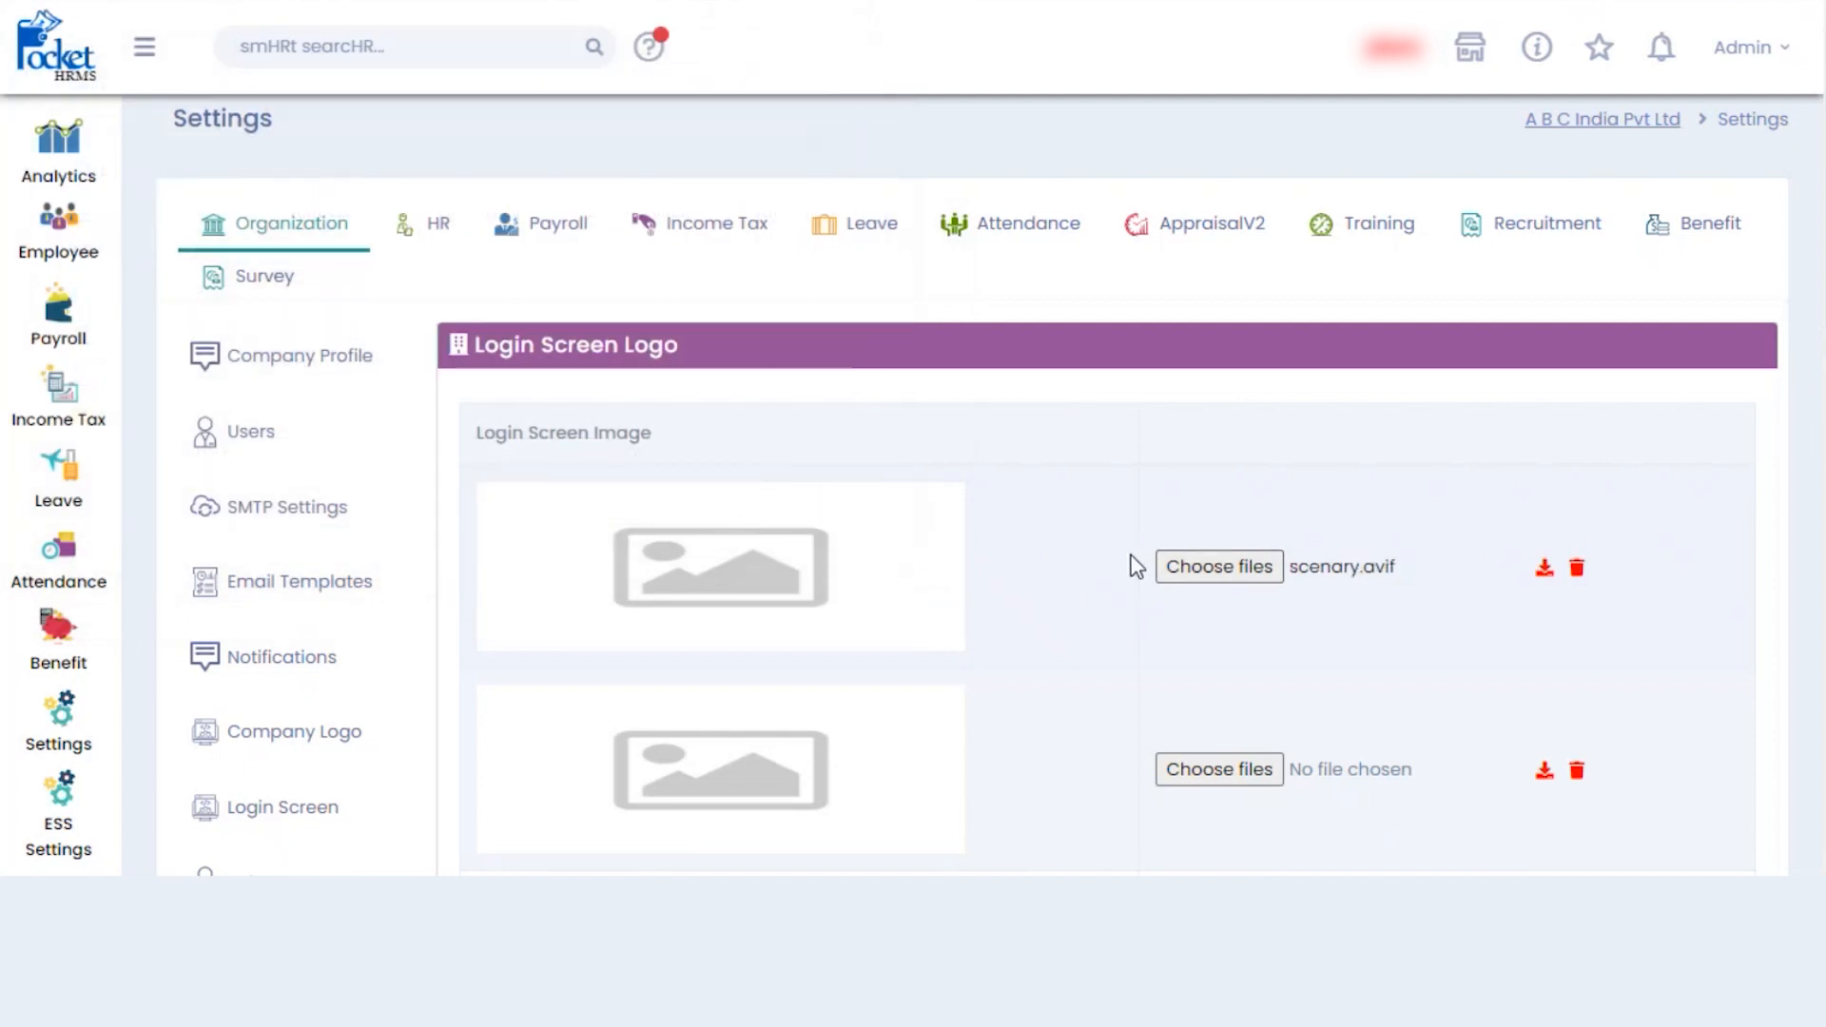
scroll(1817, 476, down, 8)
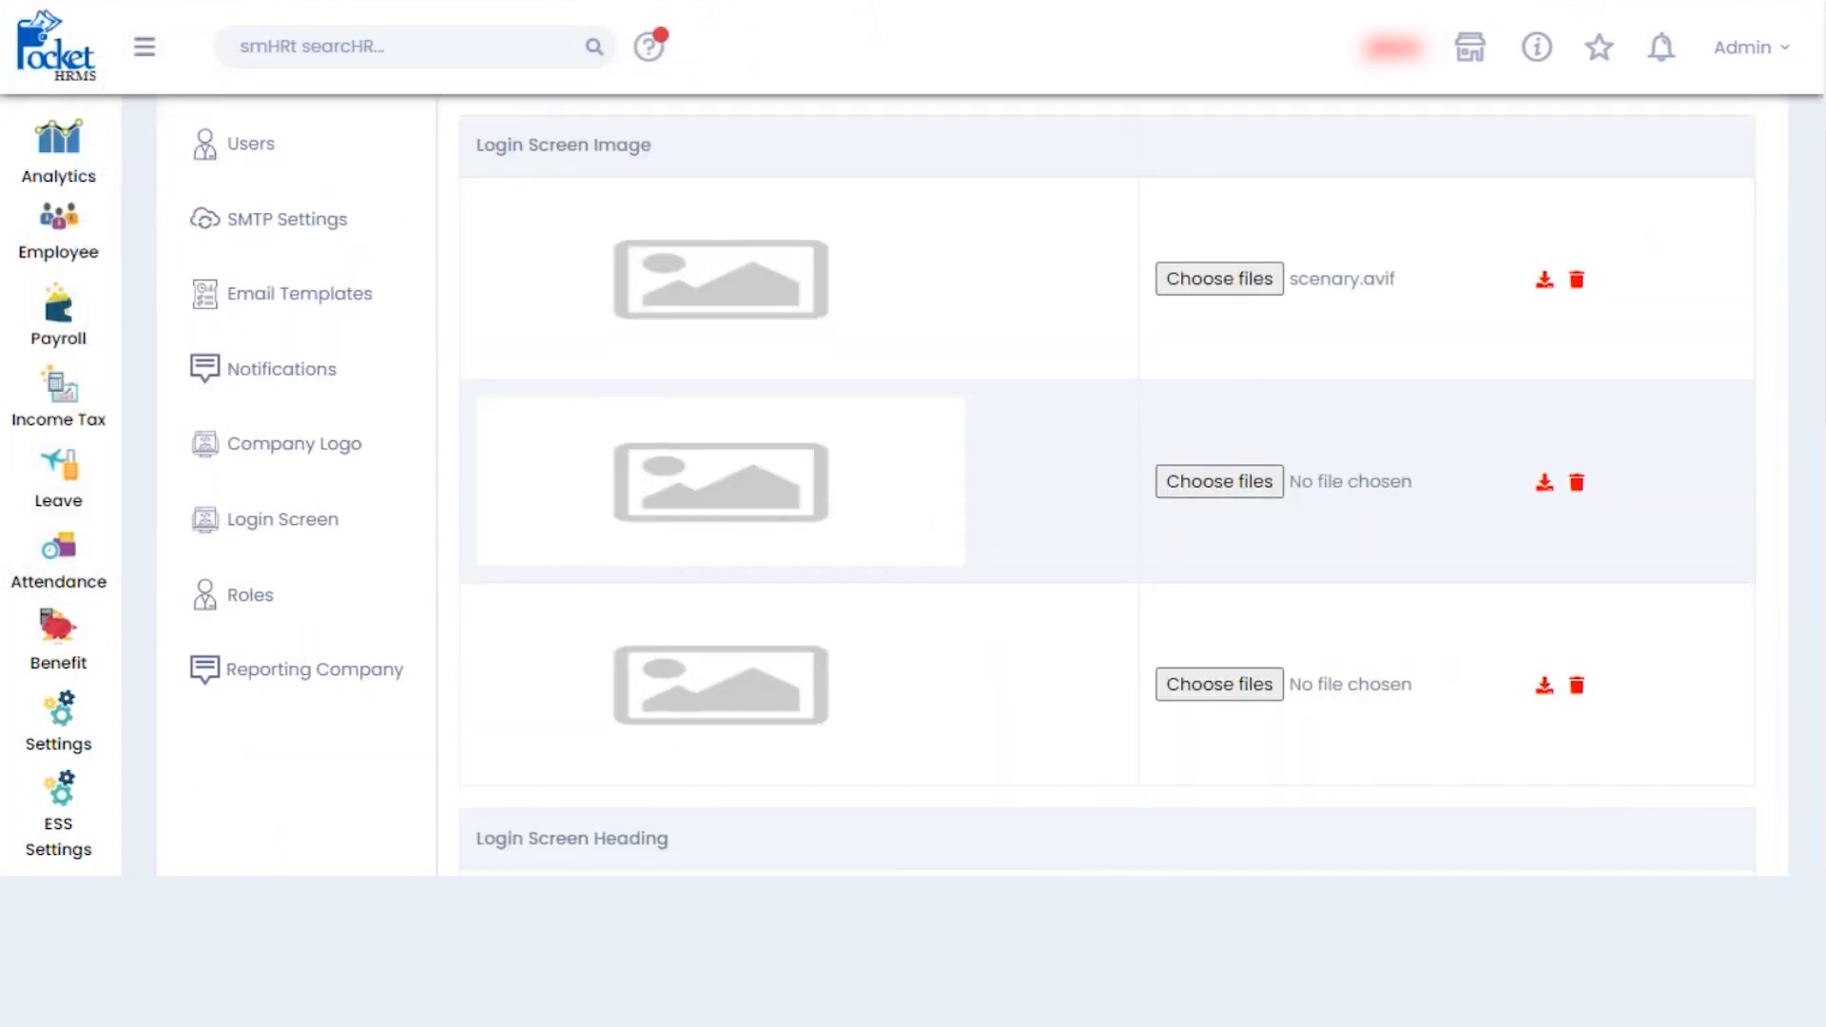
scroll(1817, 552, down, 5)
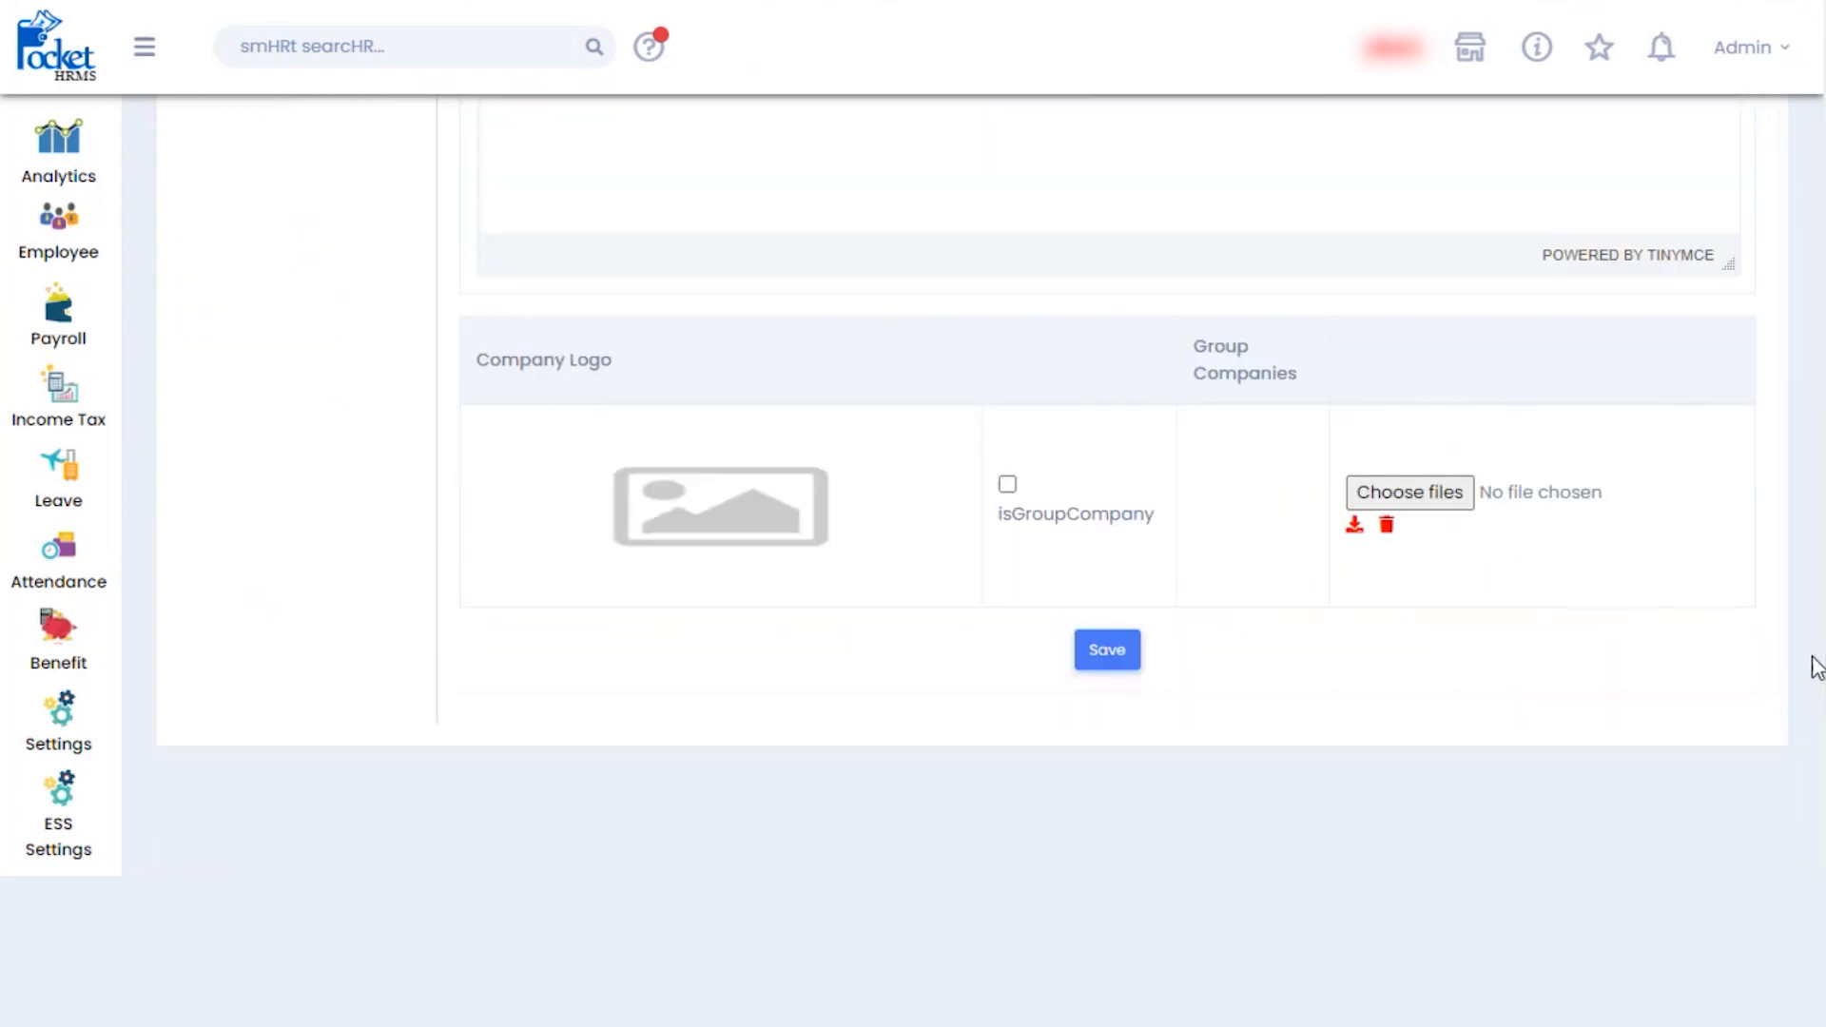
click(1113, 663)
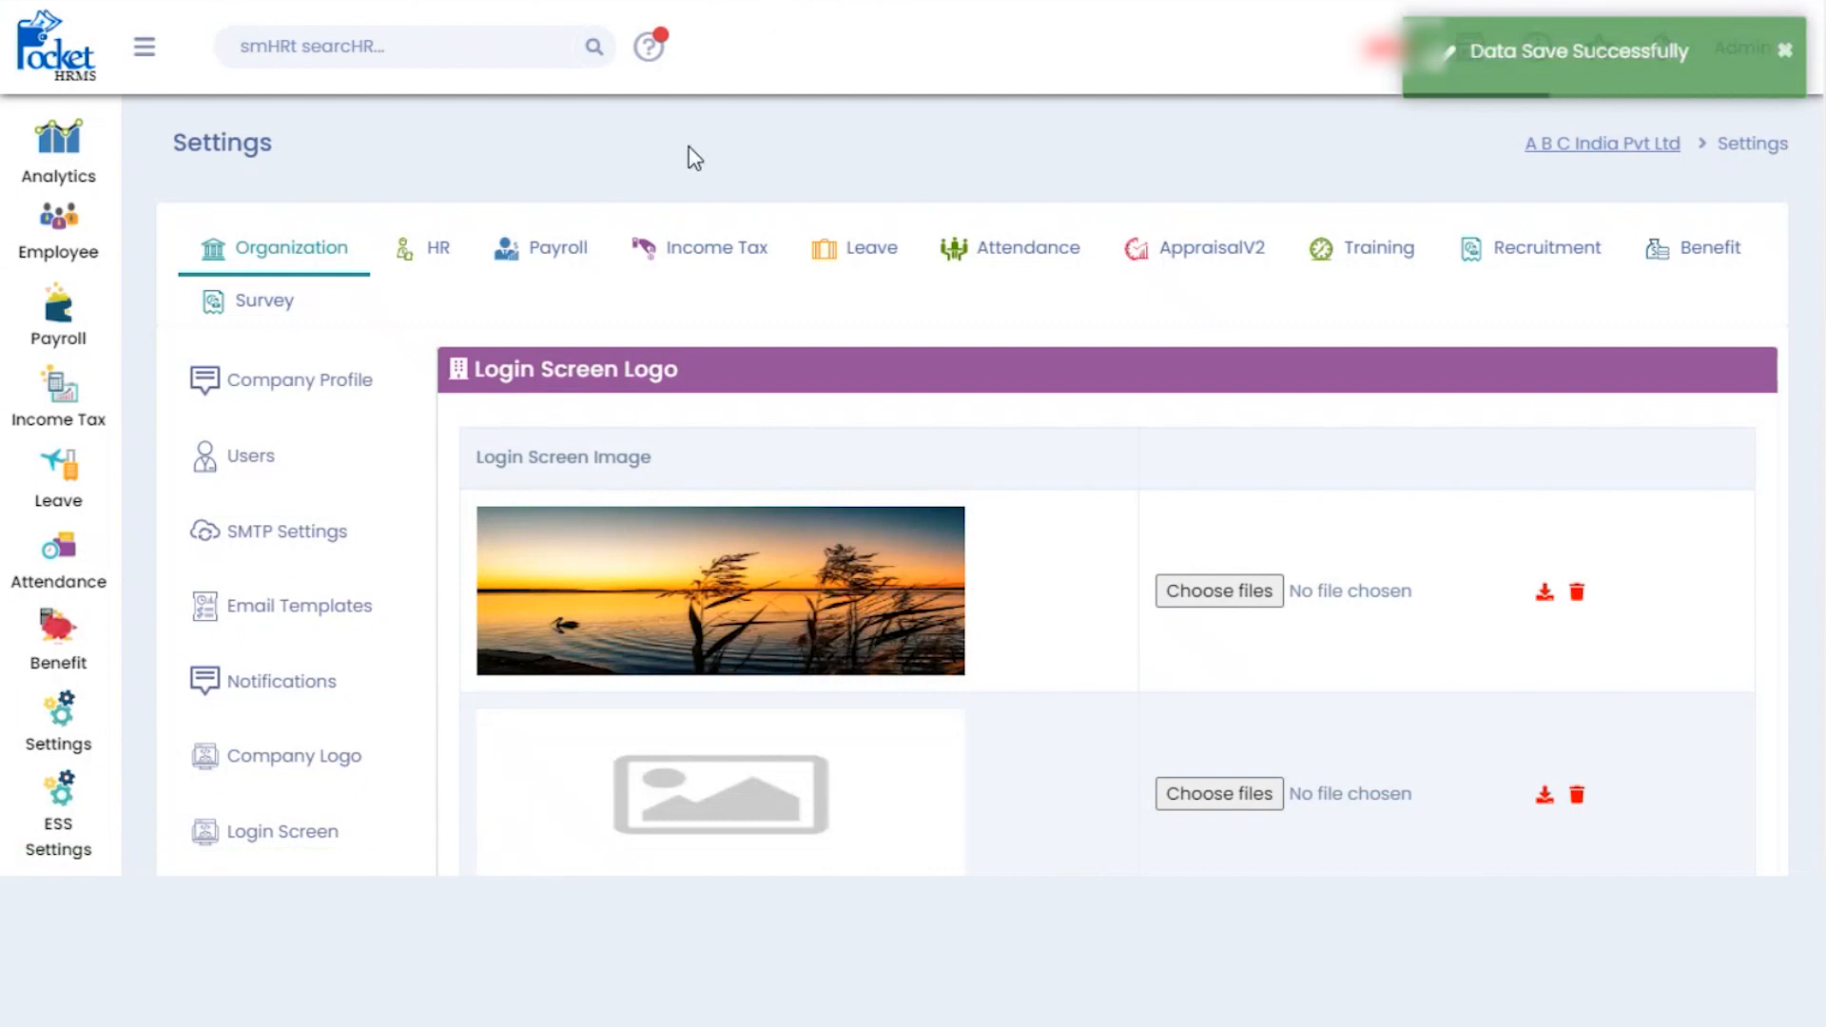
key(ctrl+t)
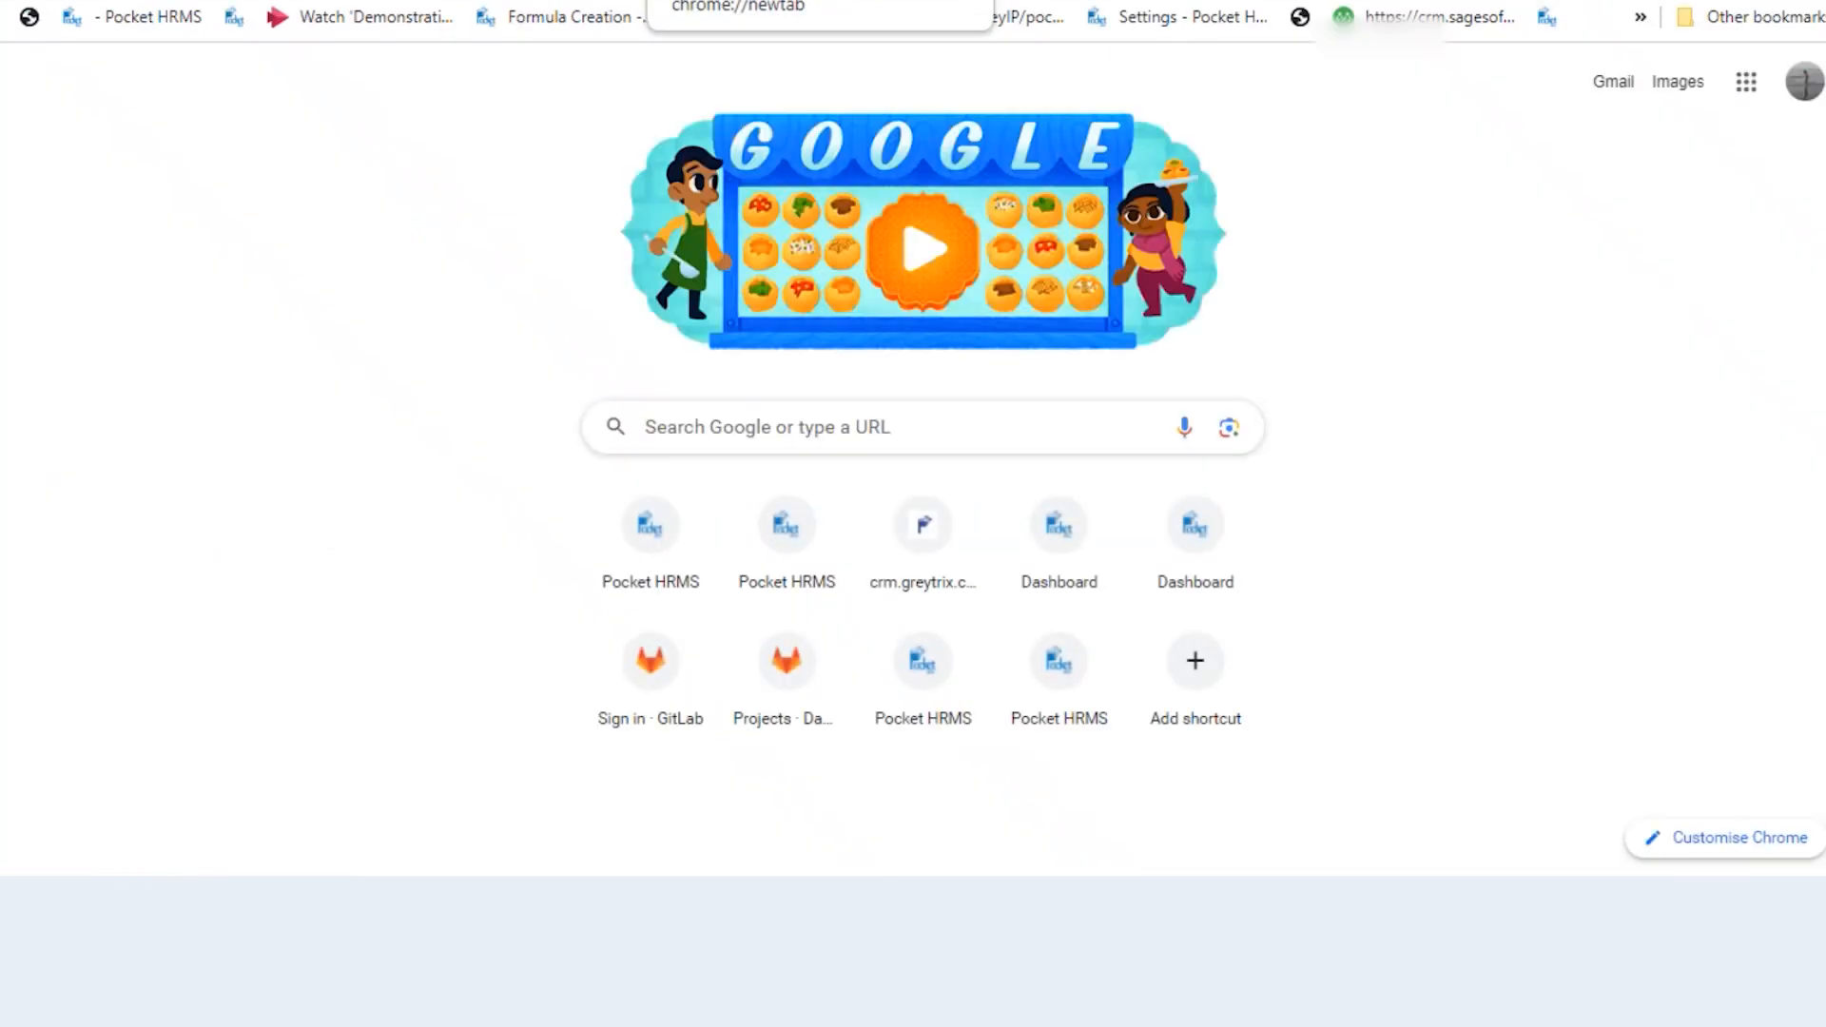
- Load abcind.pockethrms.com in the new tab to view the login page
text(abc)
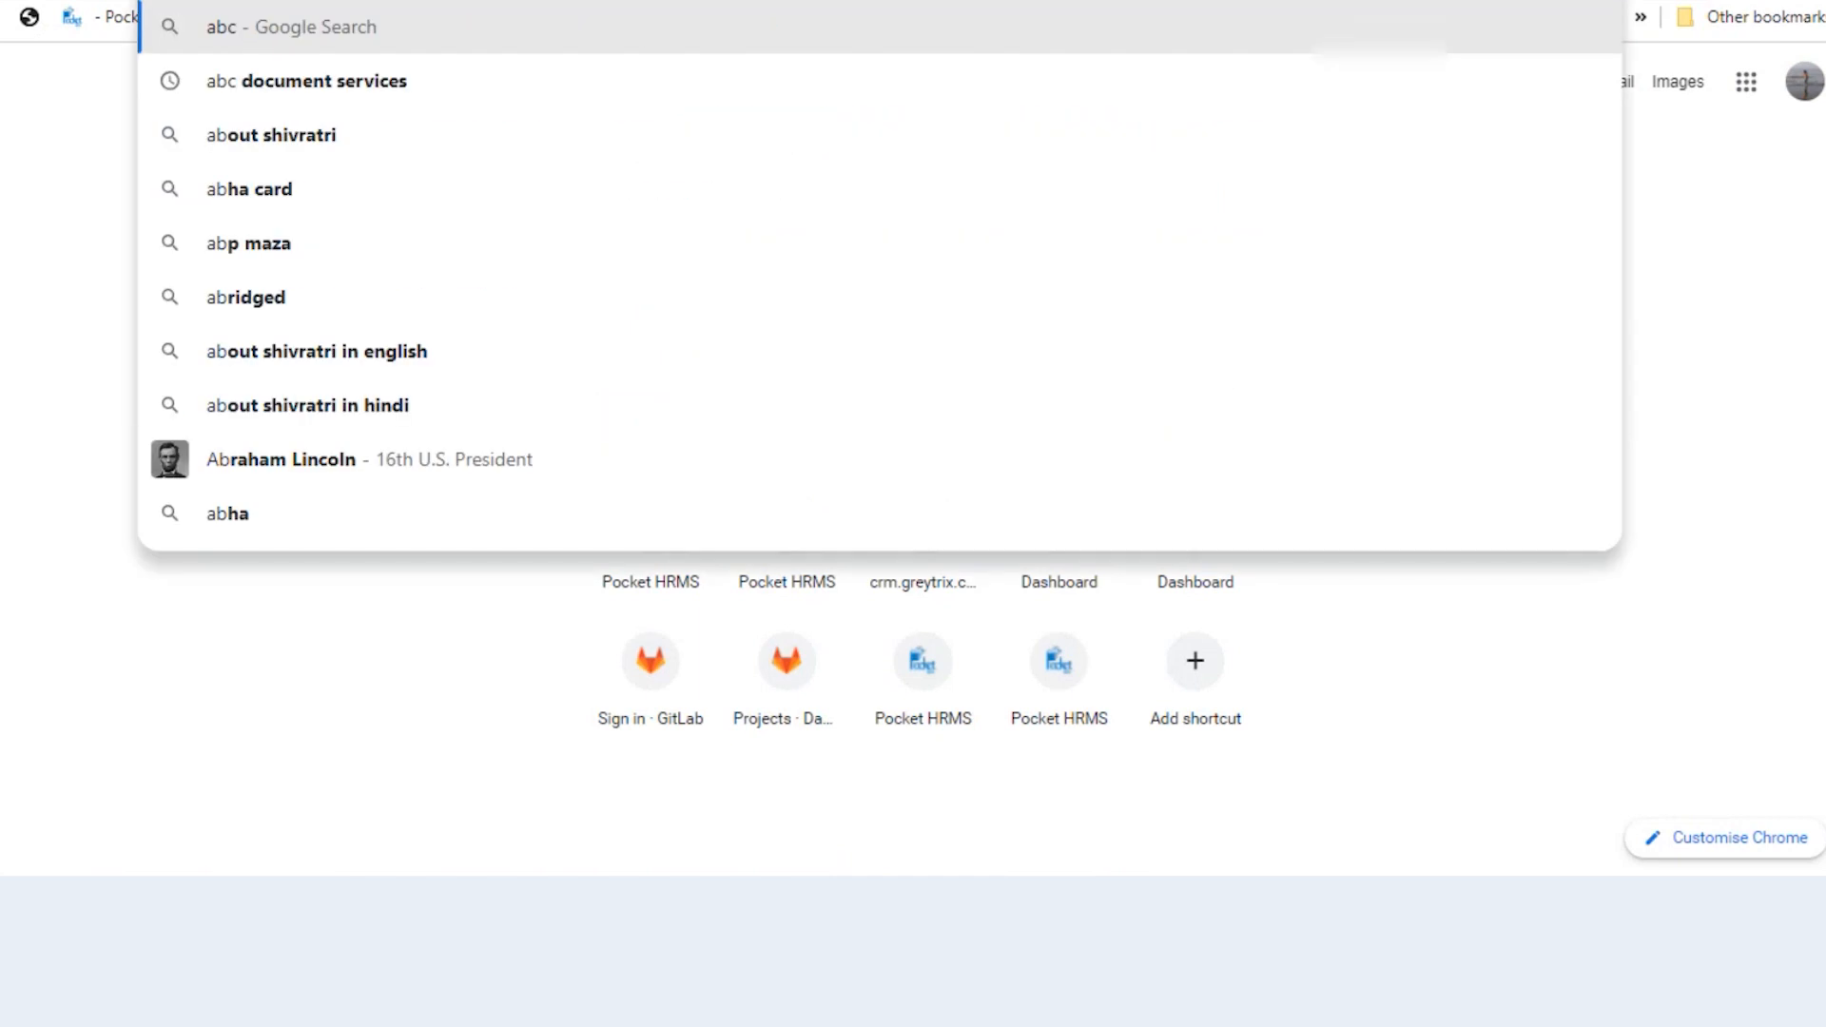
text(ind)
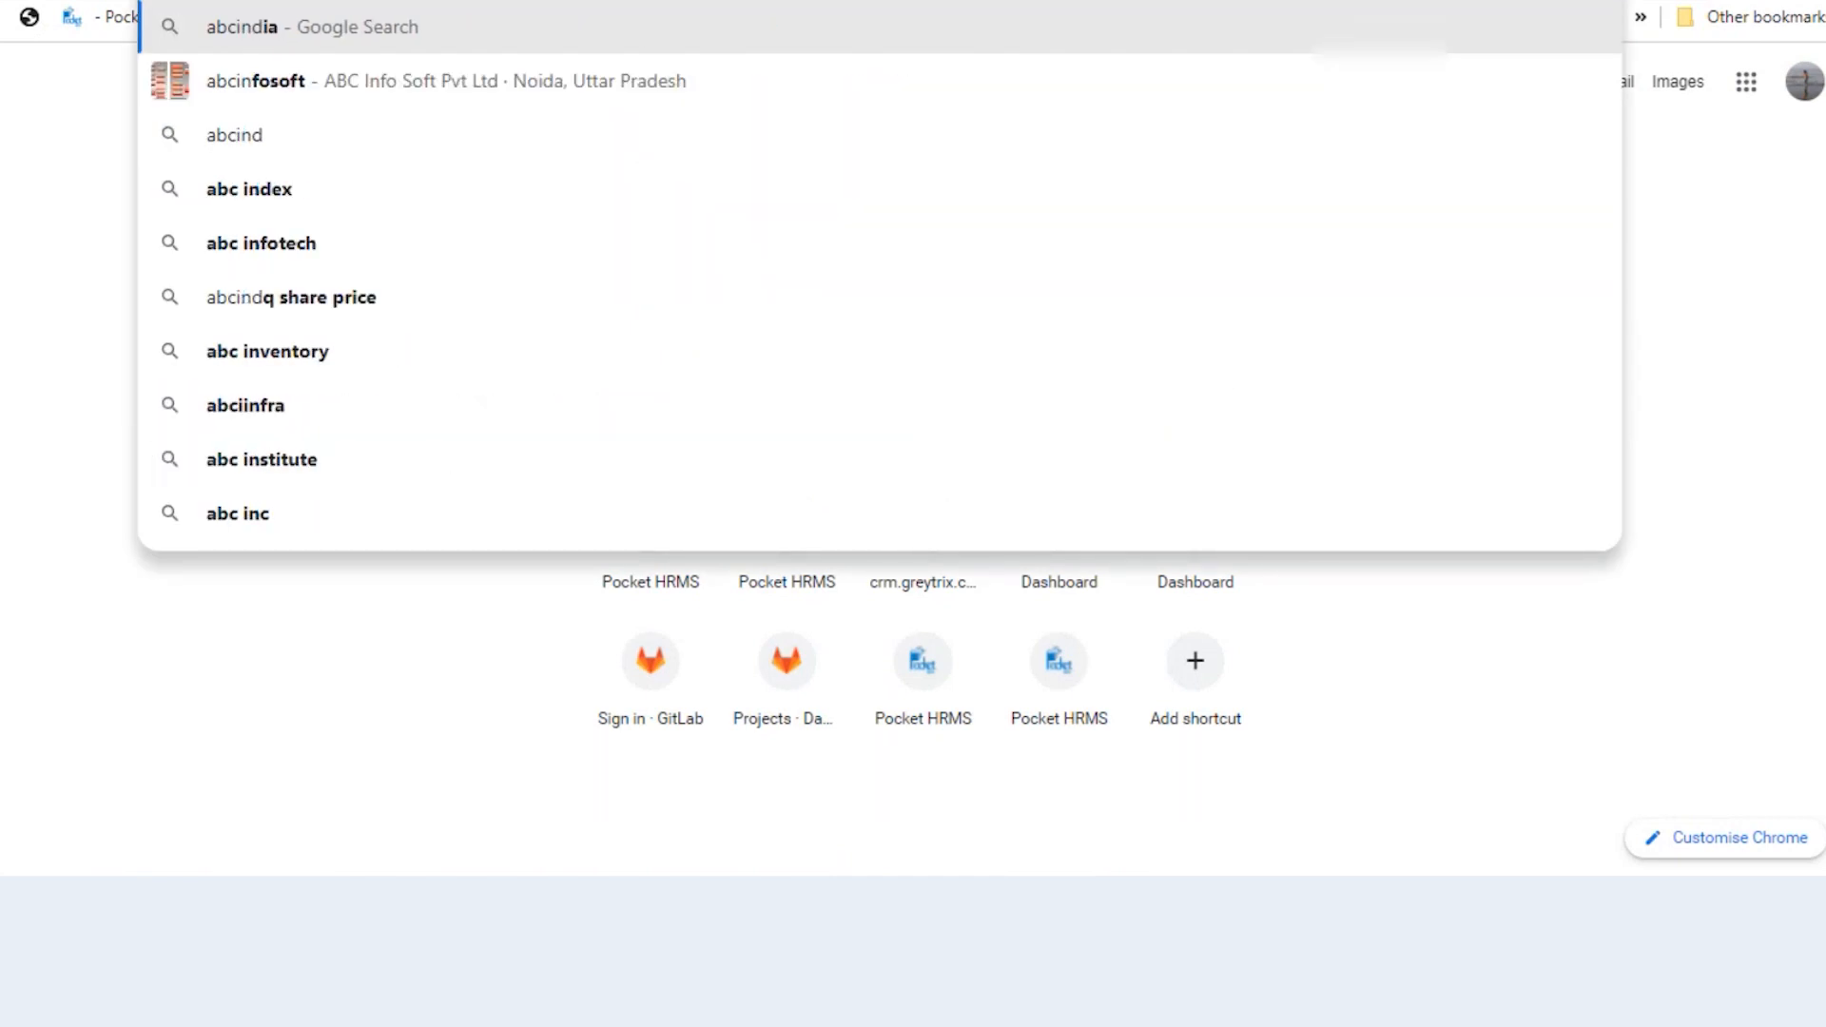
text(.)
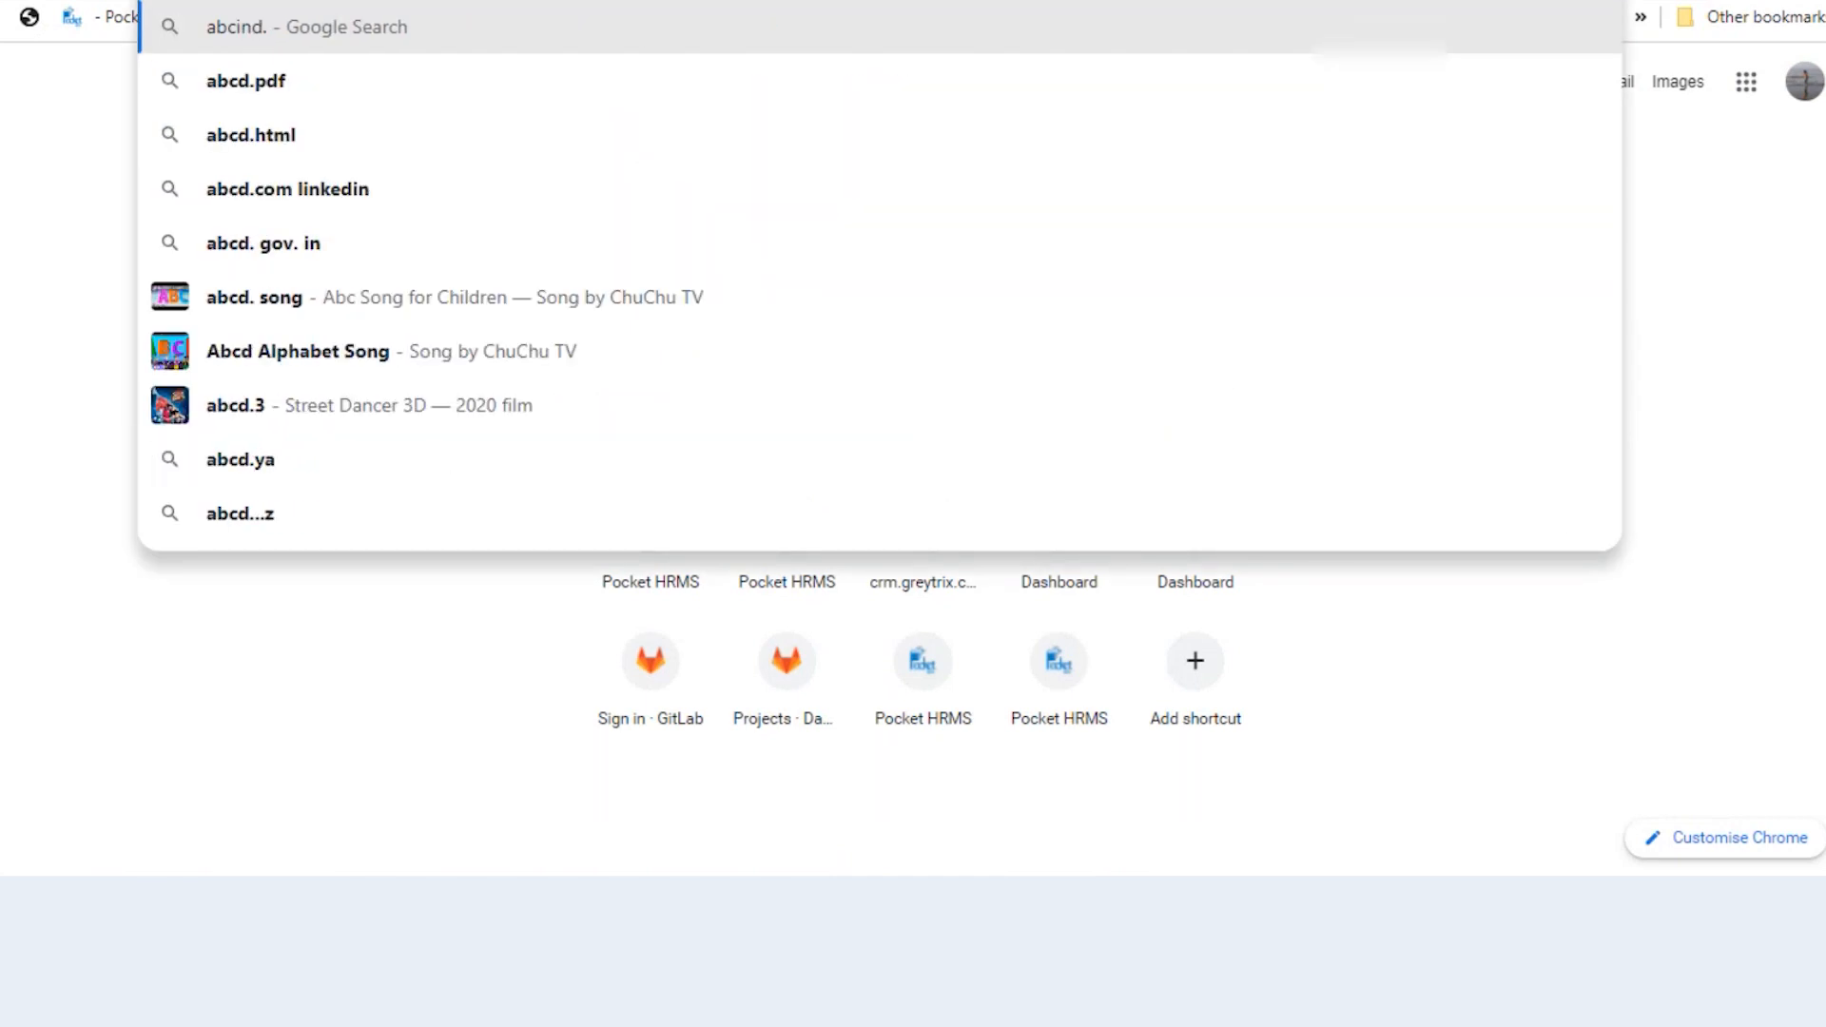
text(pocke)
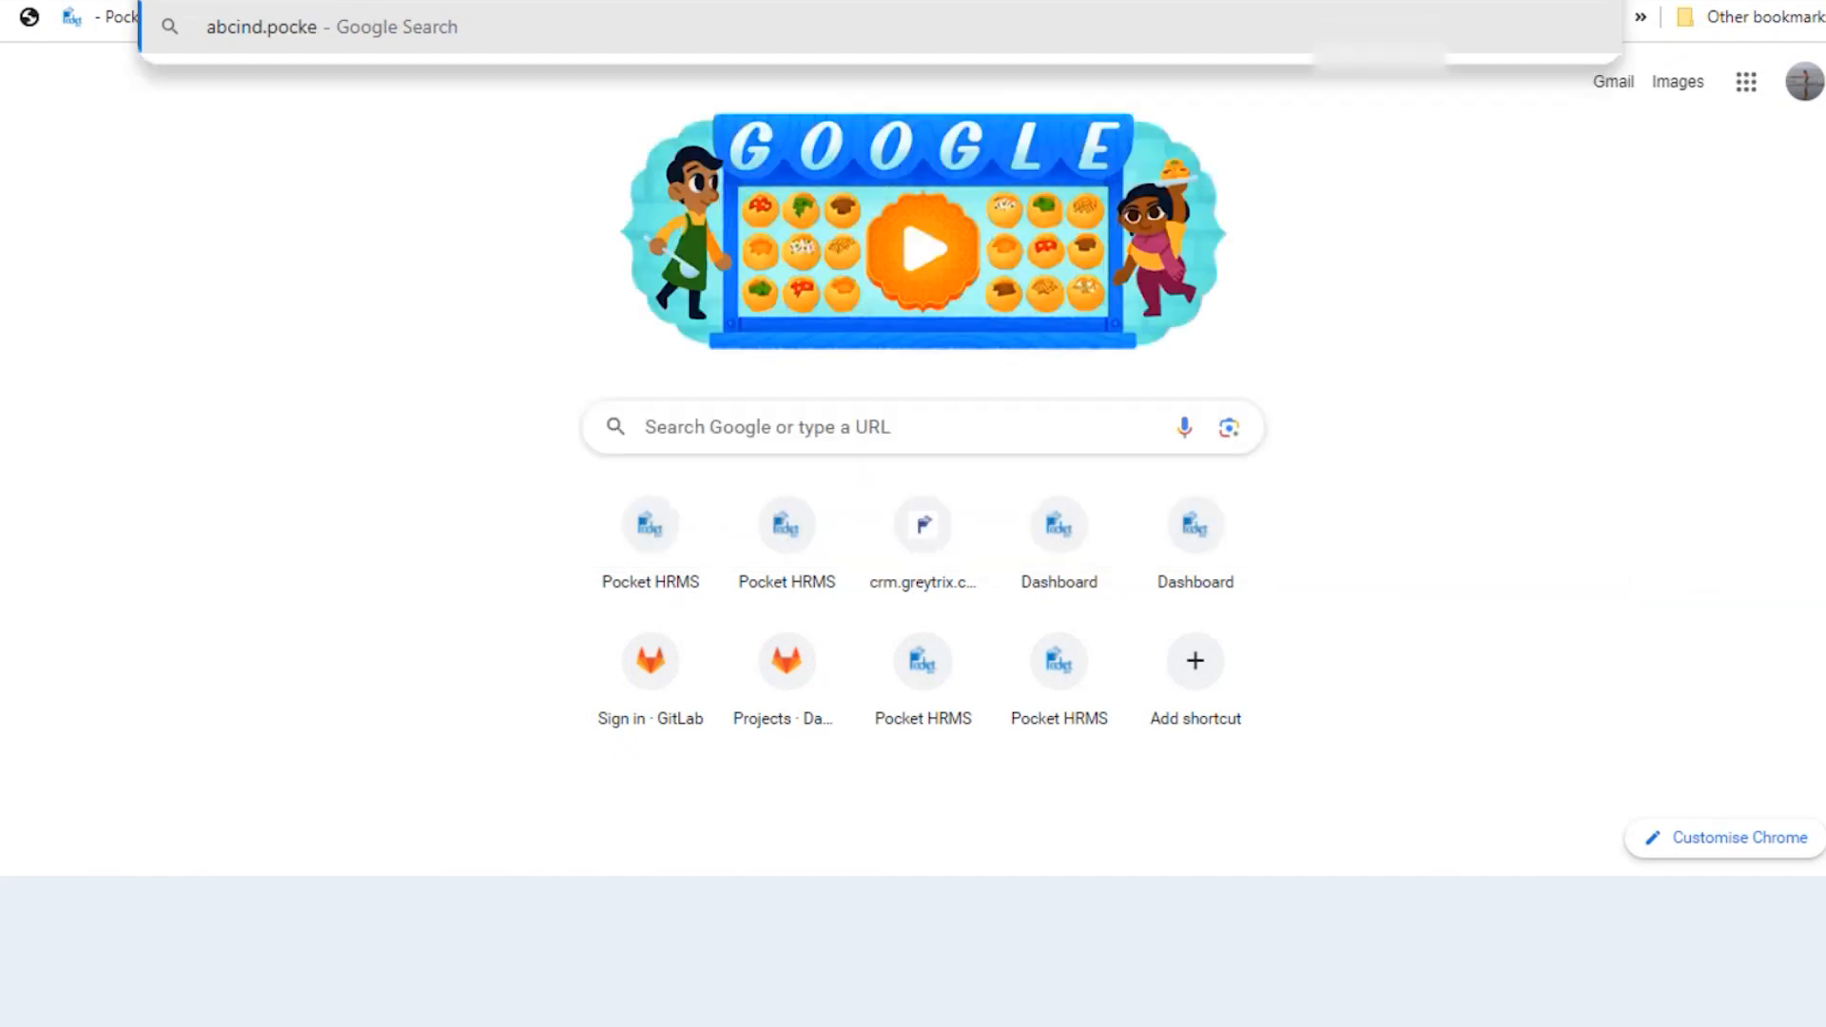
text(thrms)
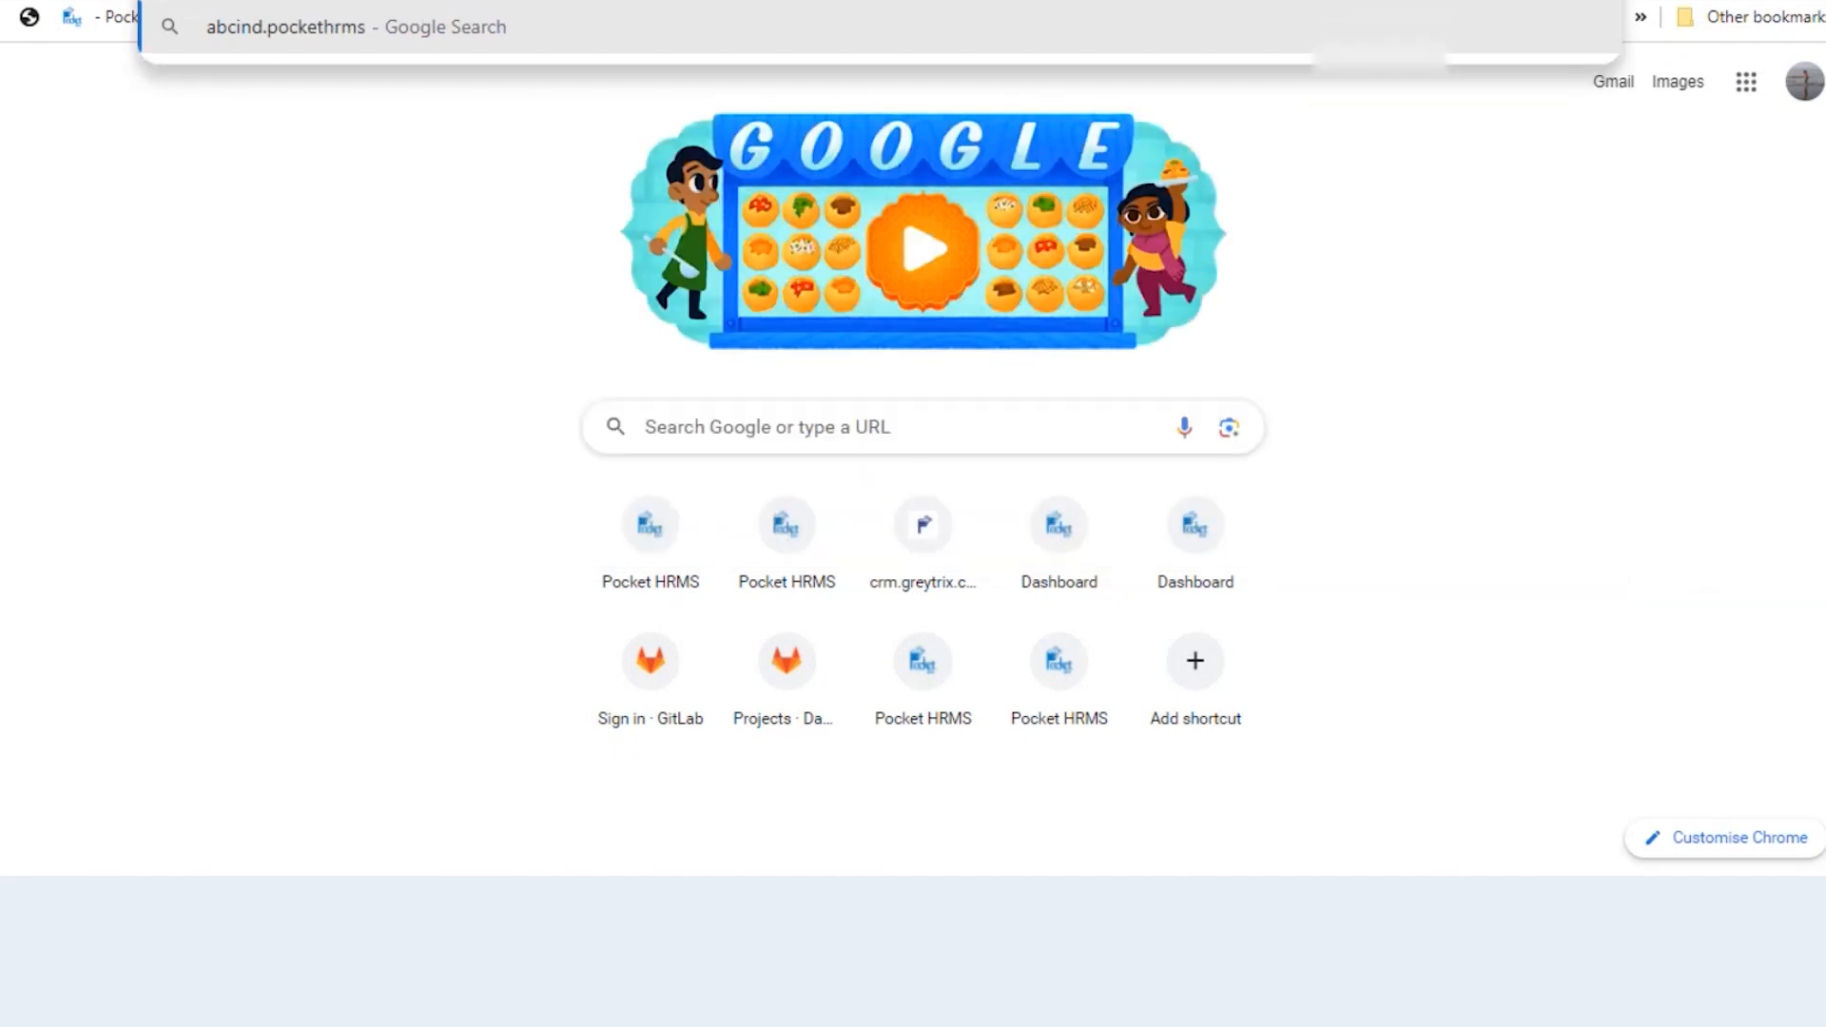
text(.com)
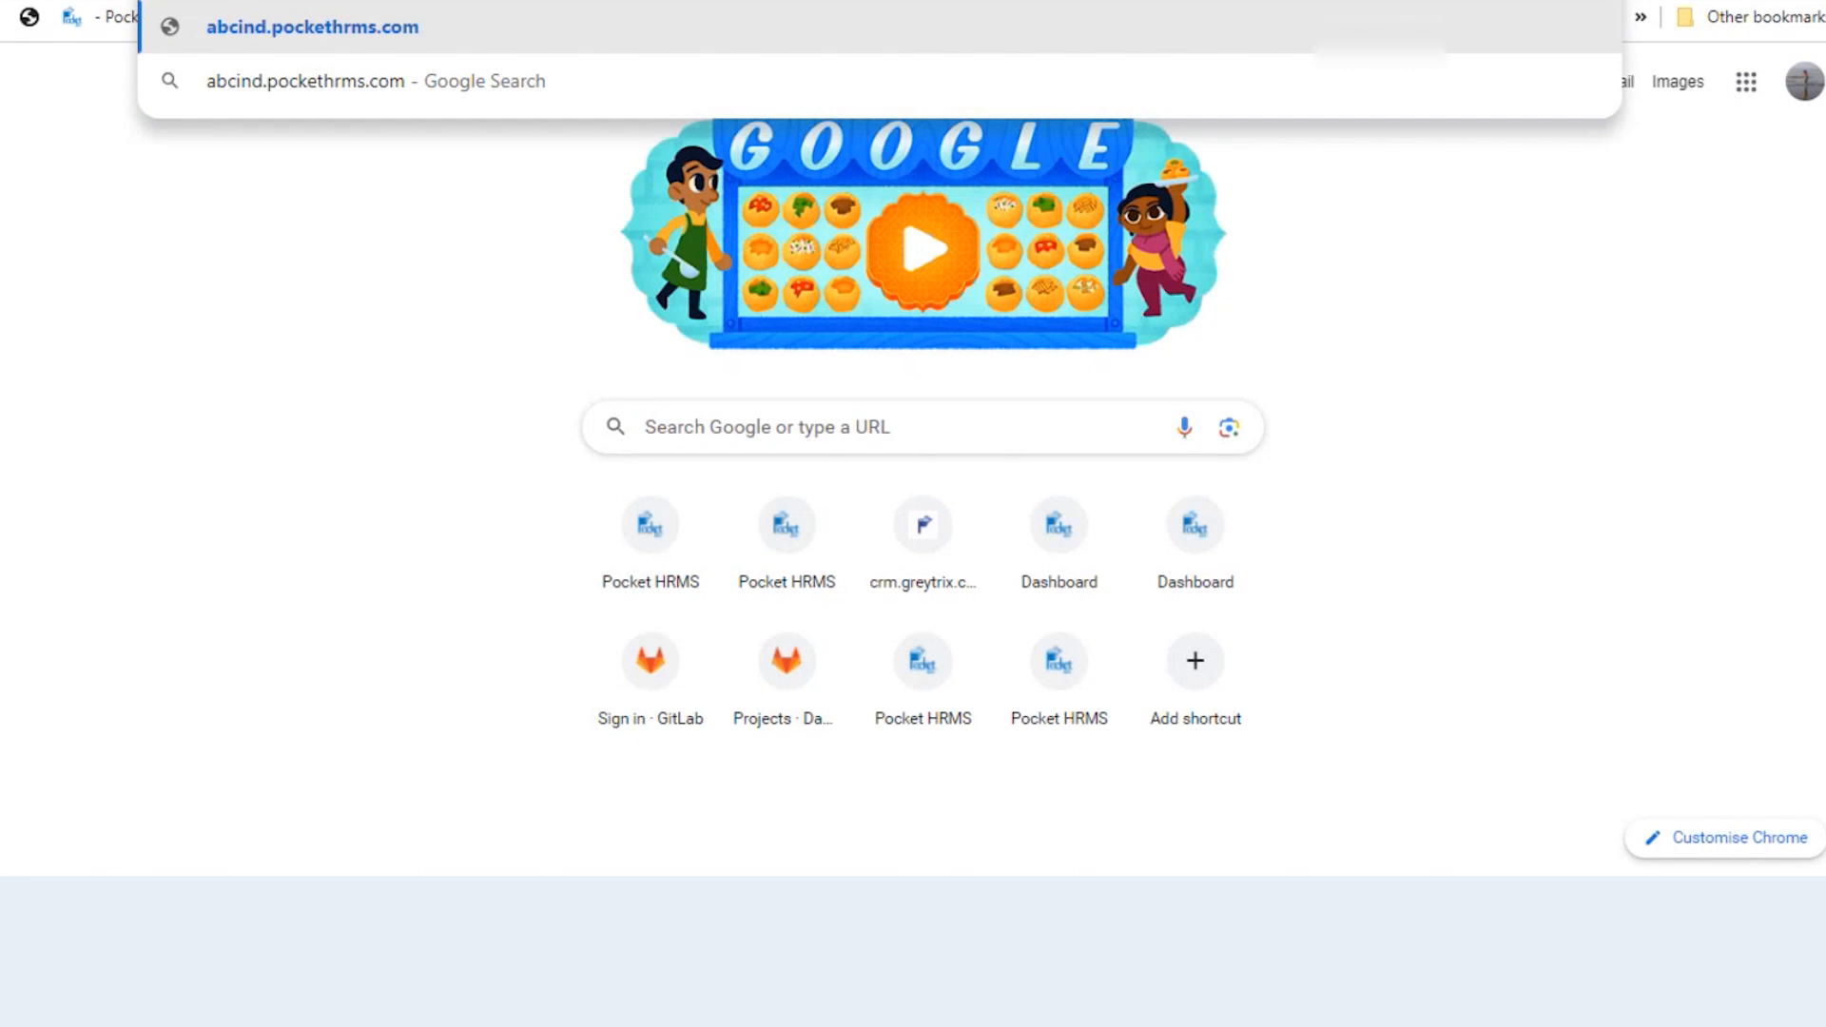
key(Return)
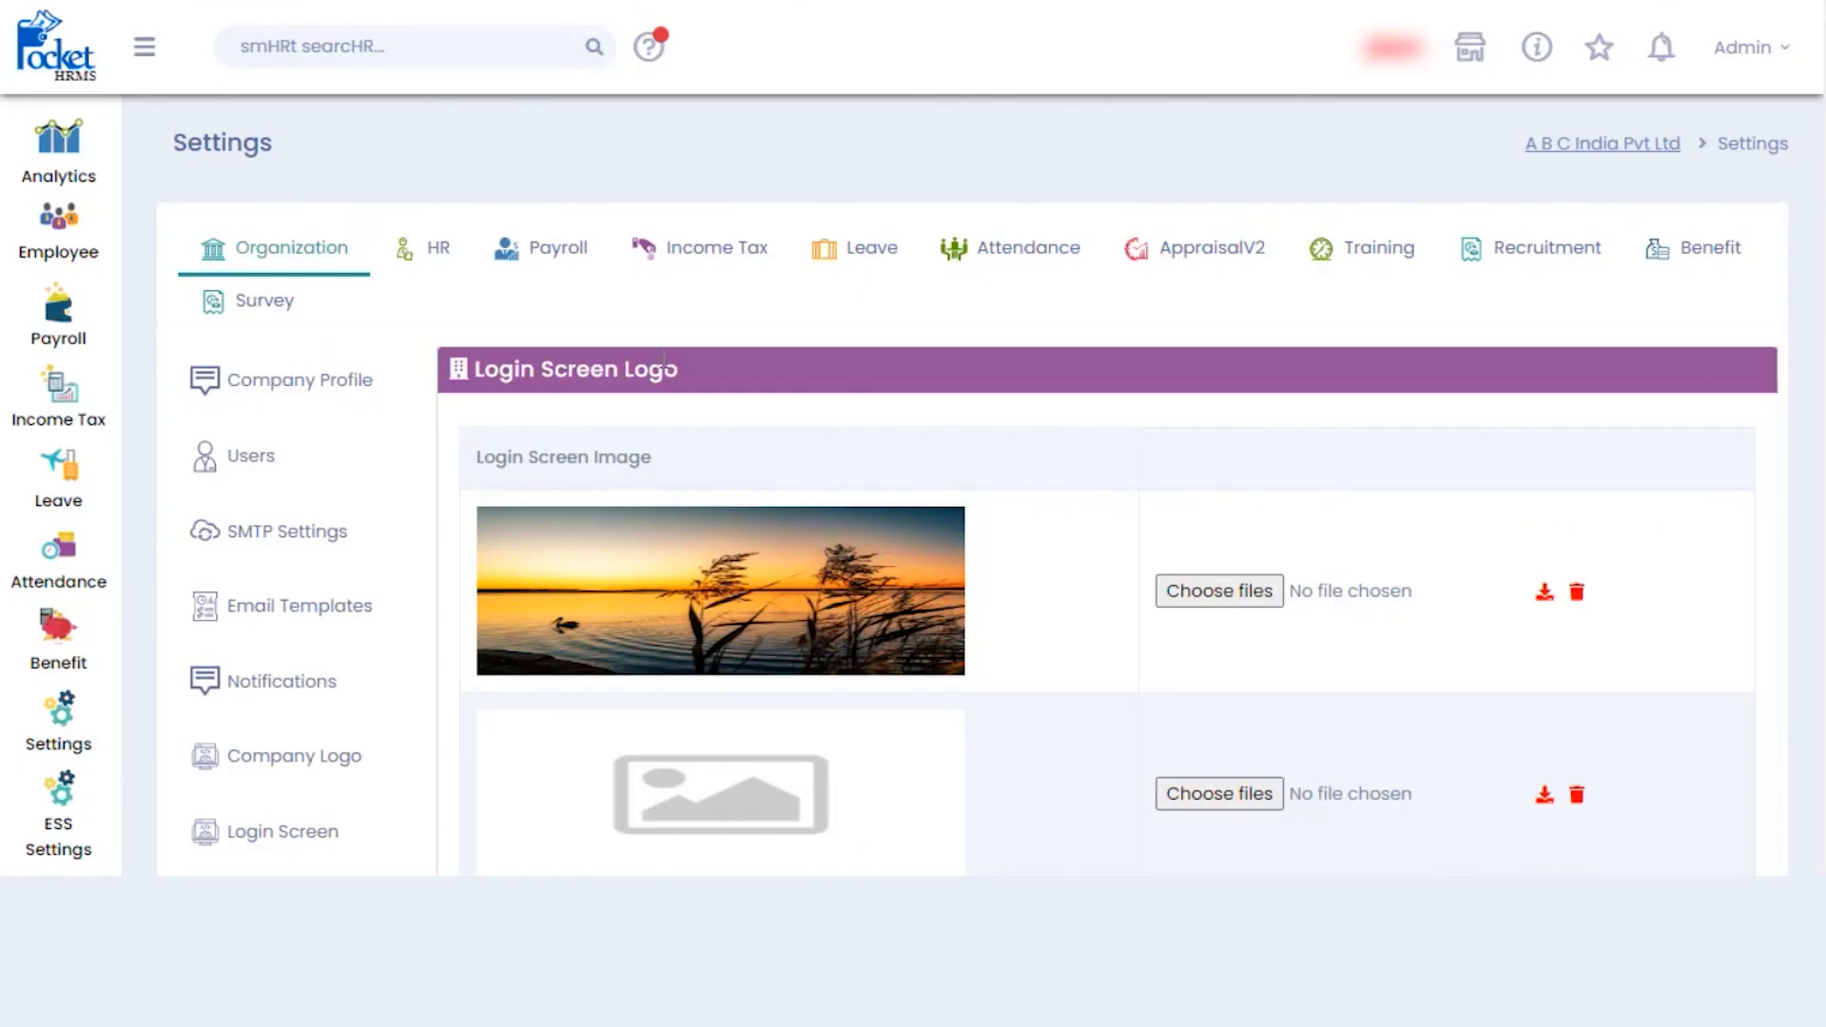
- Go to the Roles page from the Organization settings menu
scroll(662, 361, down, 4)
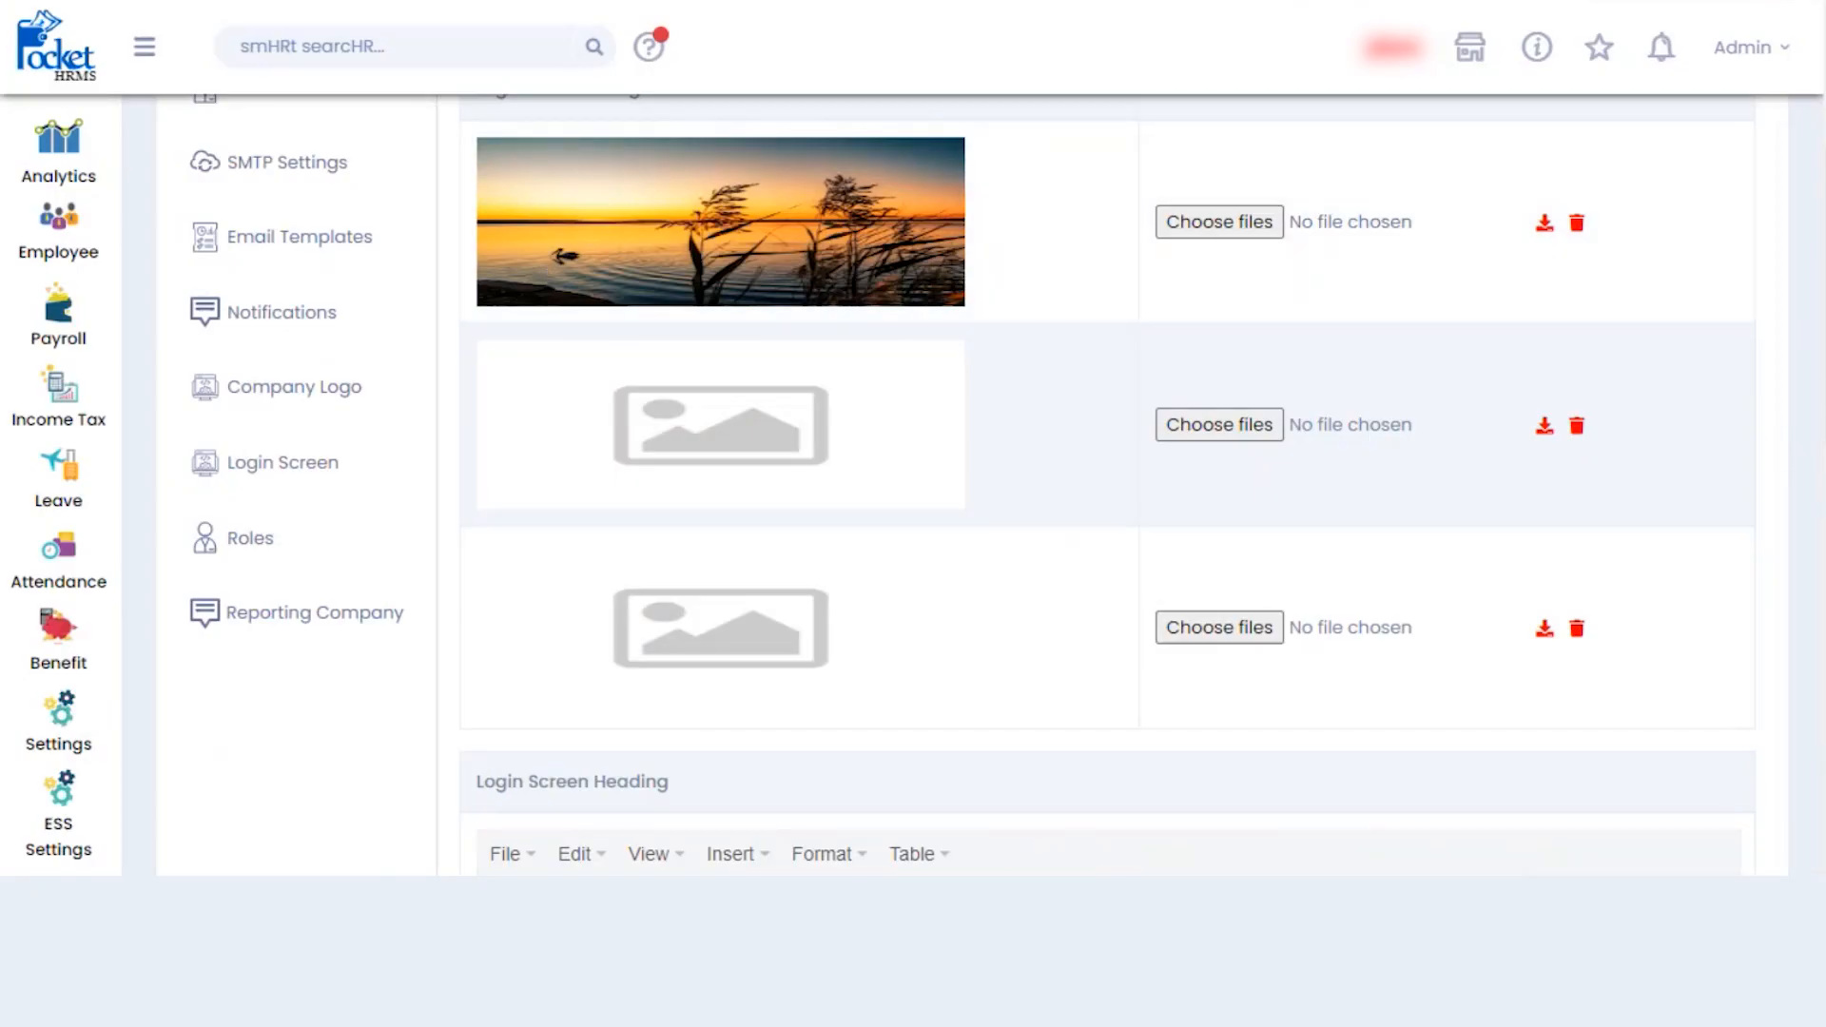
click(270, 541)
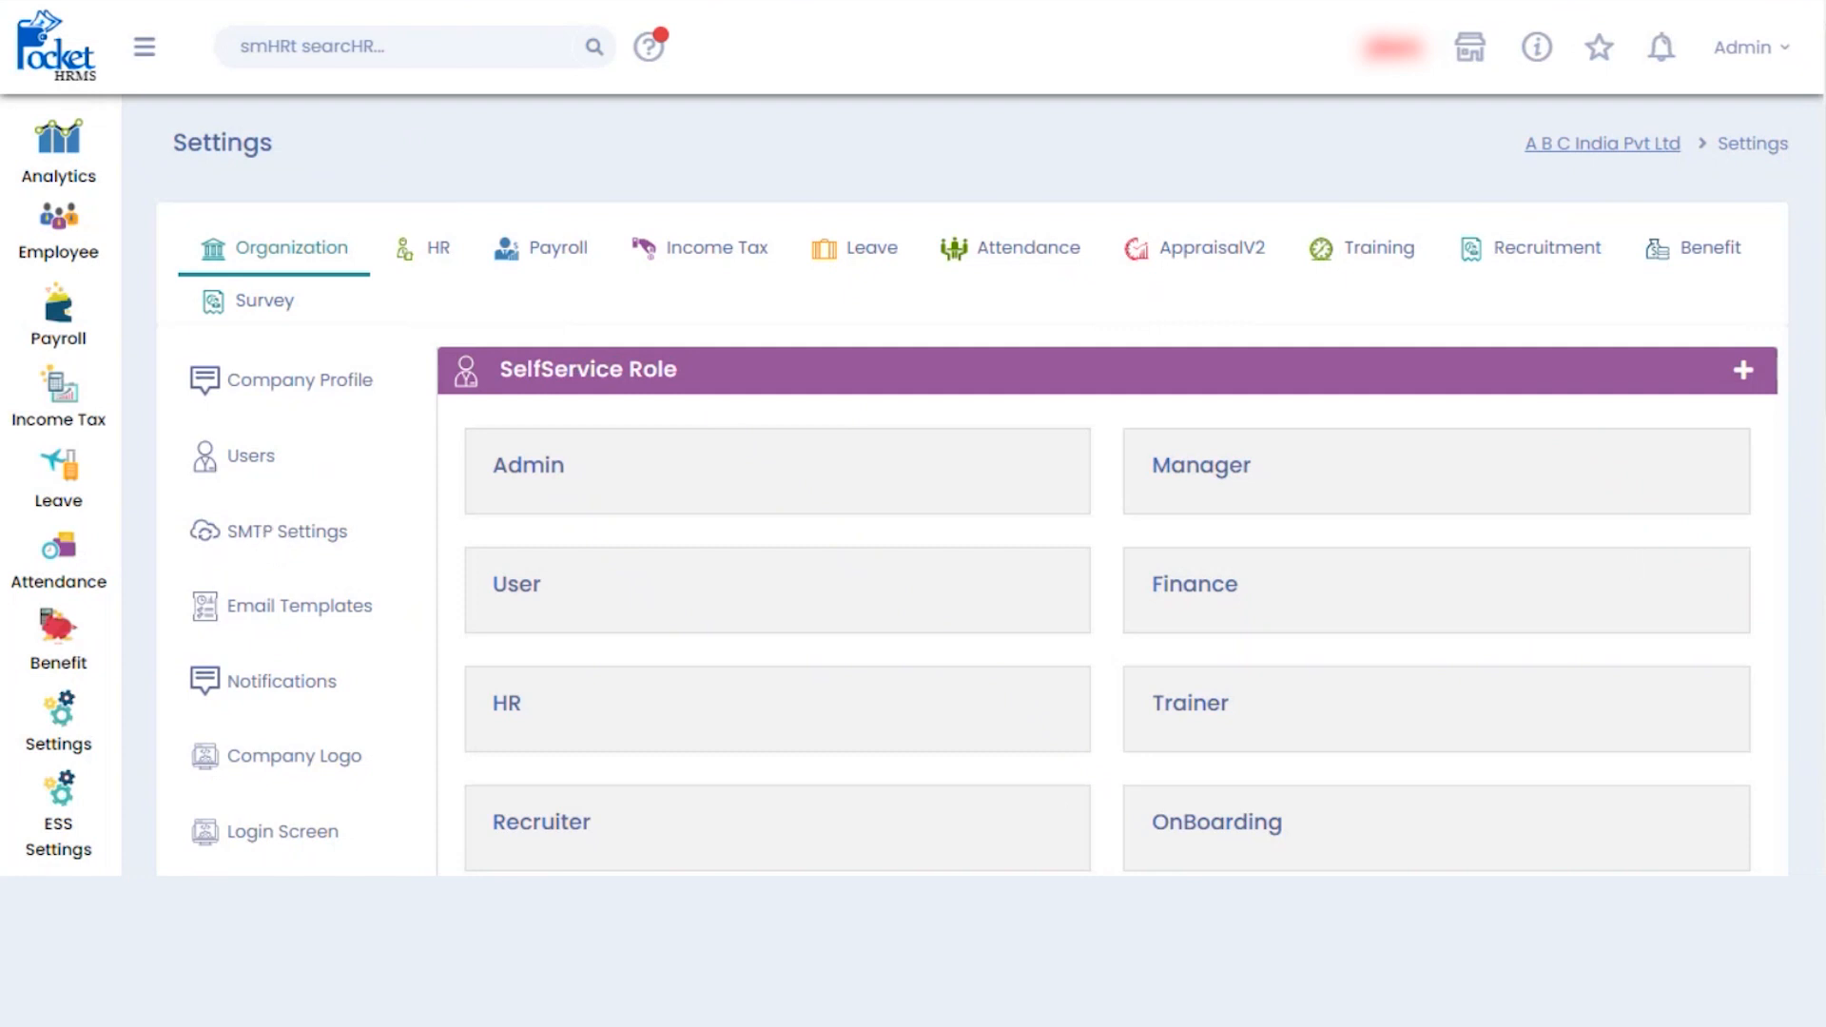
- Scroll through the SelfService Role cards from Admin down to AppraisalPeer and back
scroll(972, 488, down, 3)
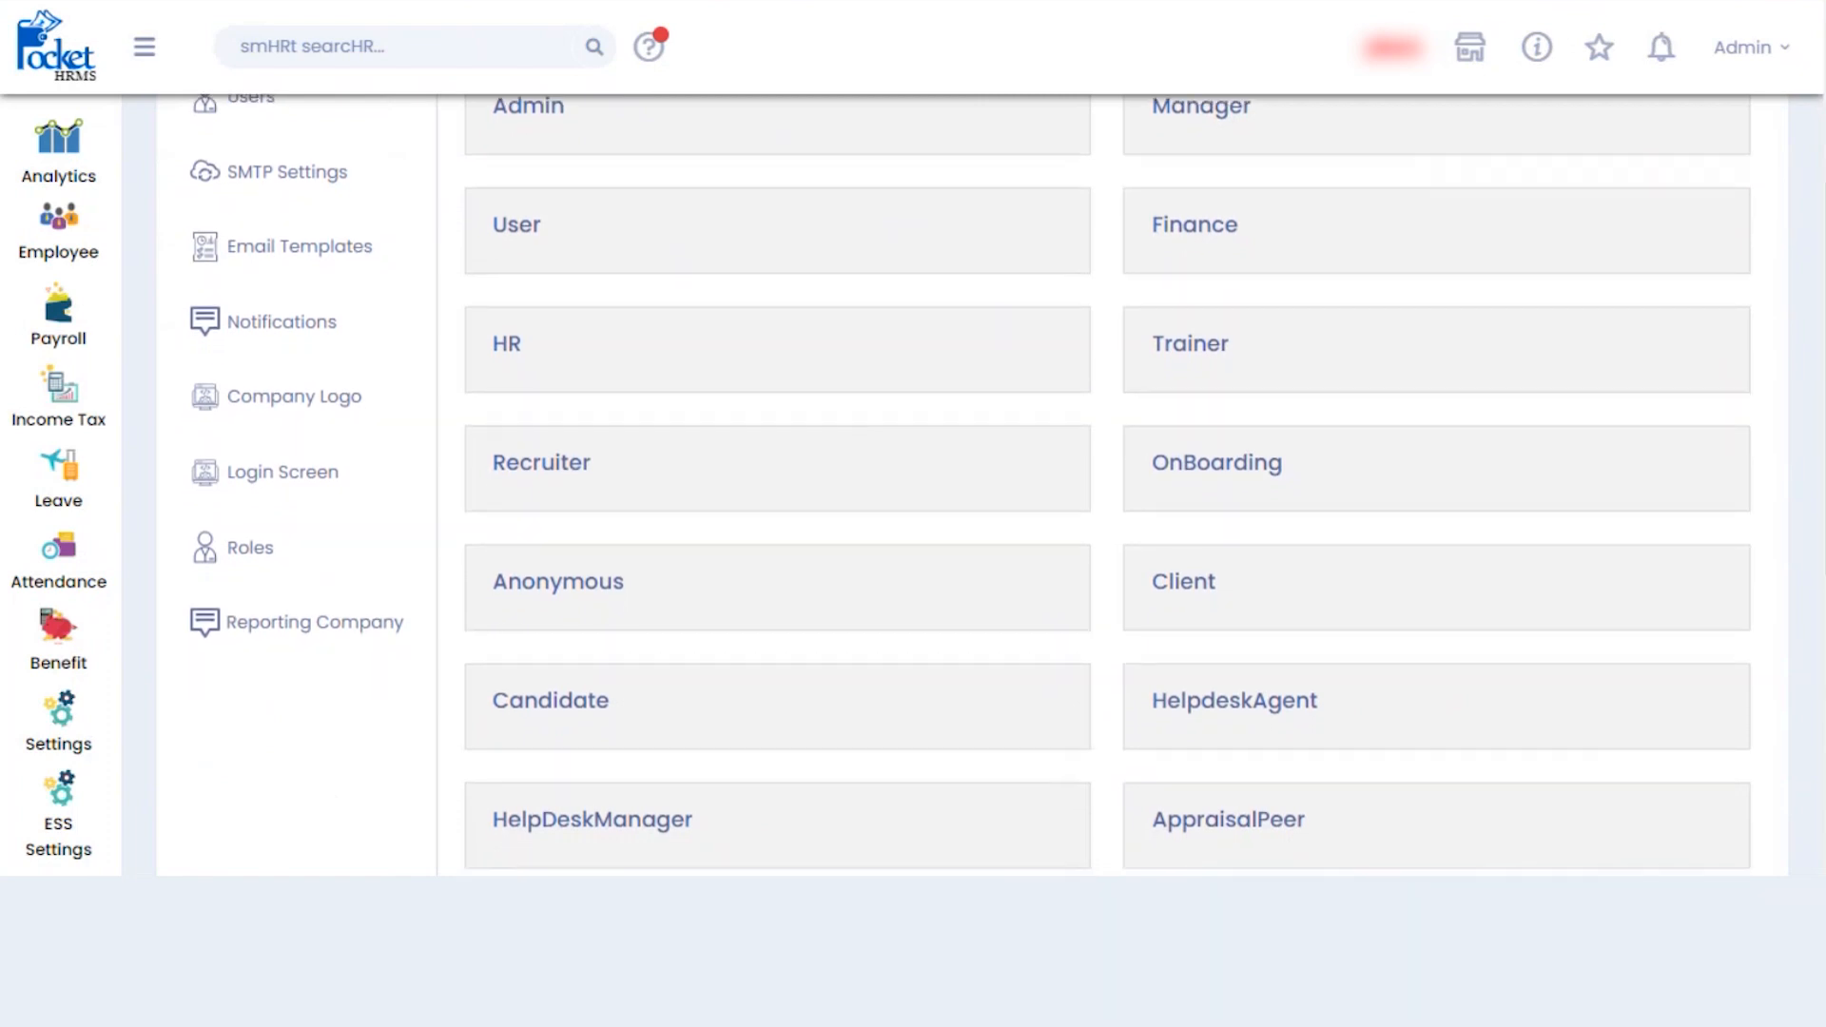
scroll(972, 485, down, 1)
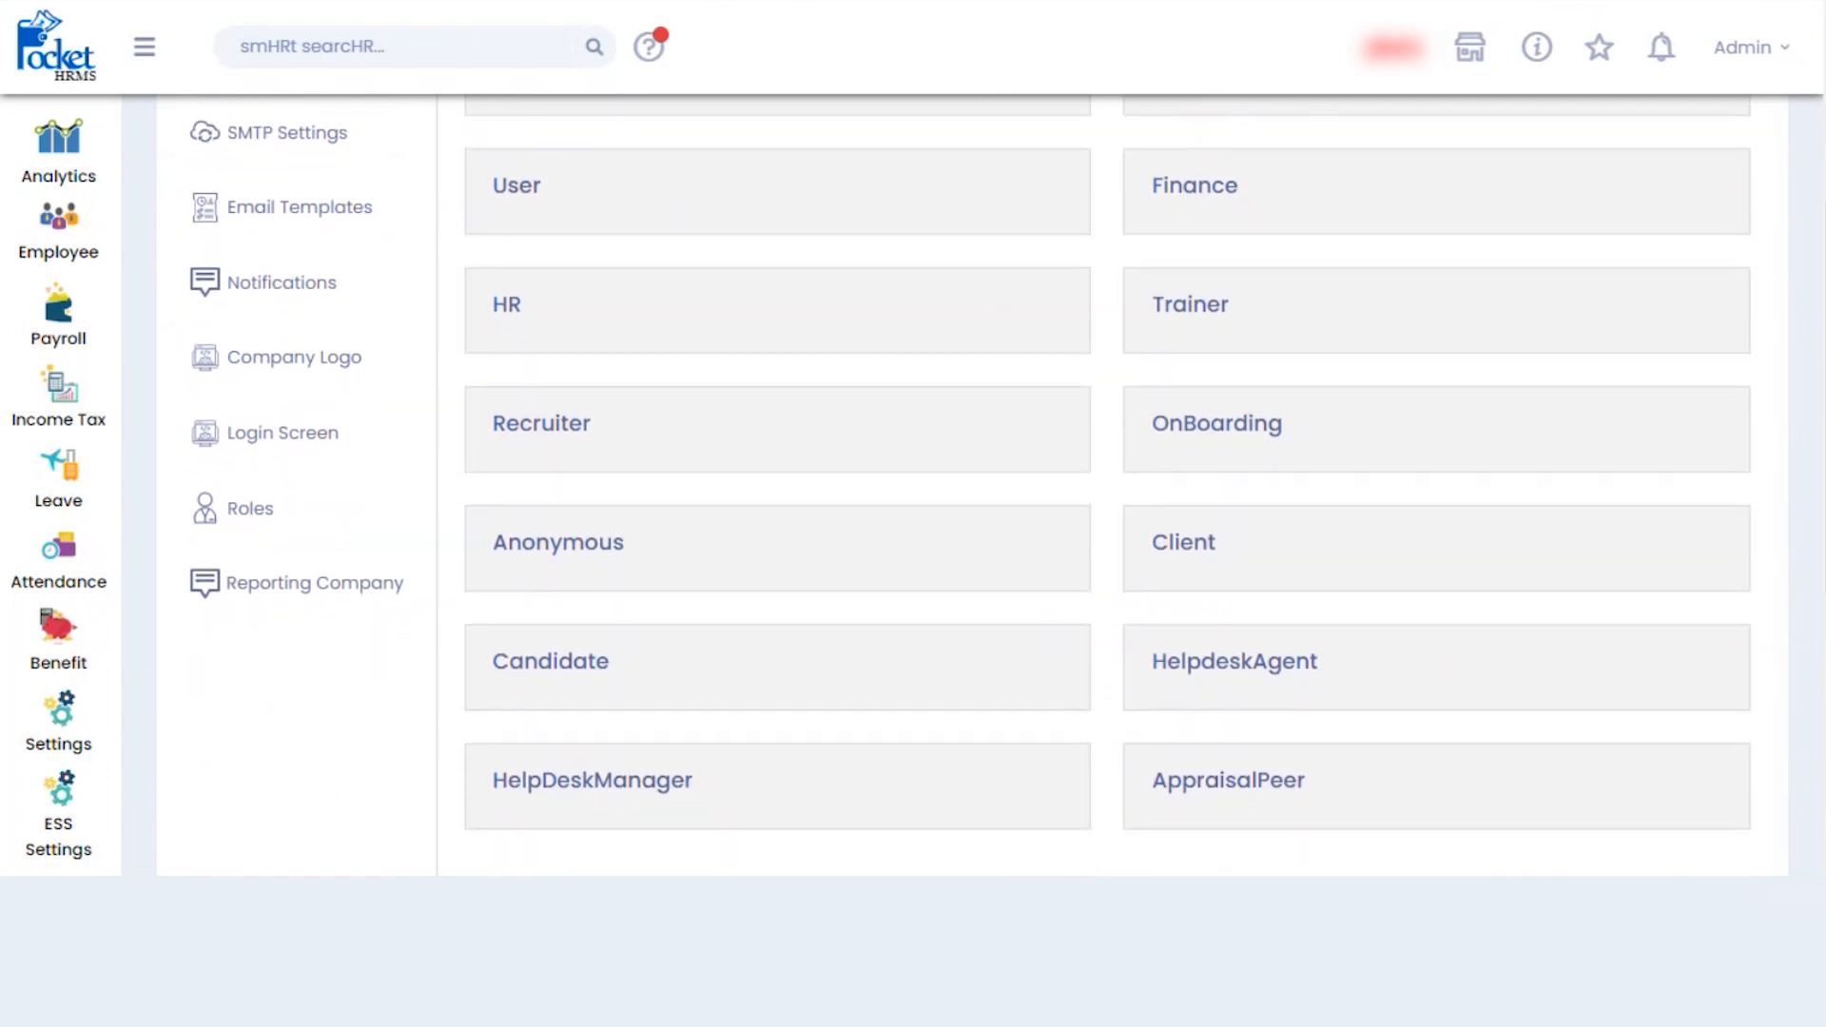
scroll(970, 481, up, 2)
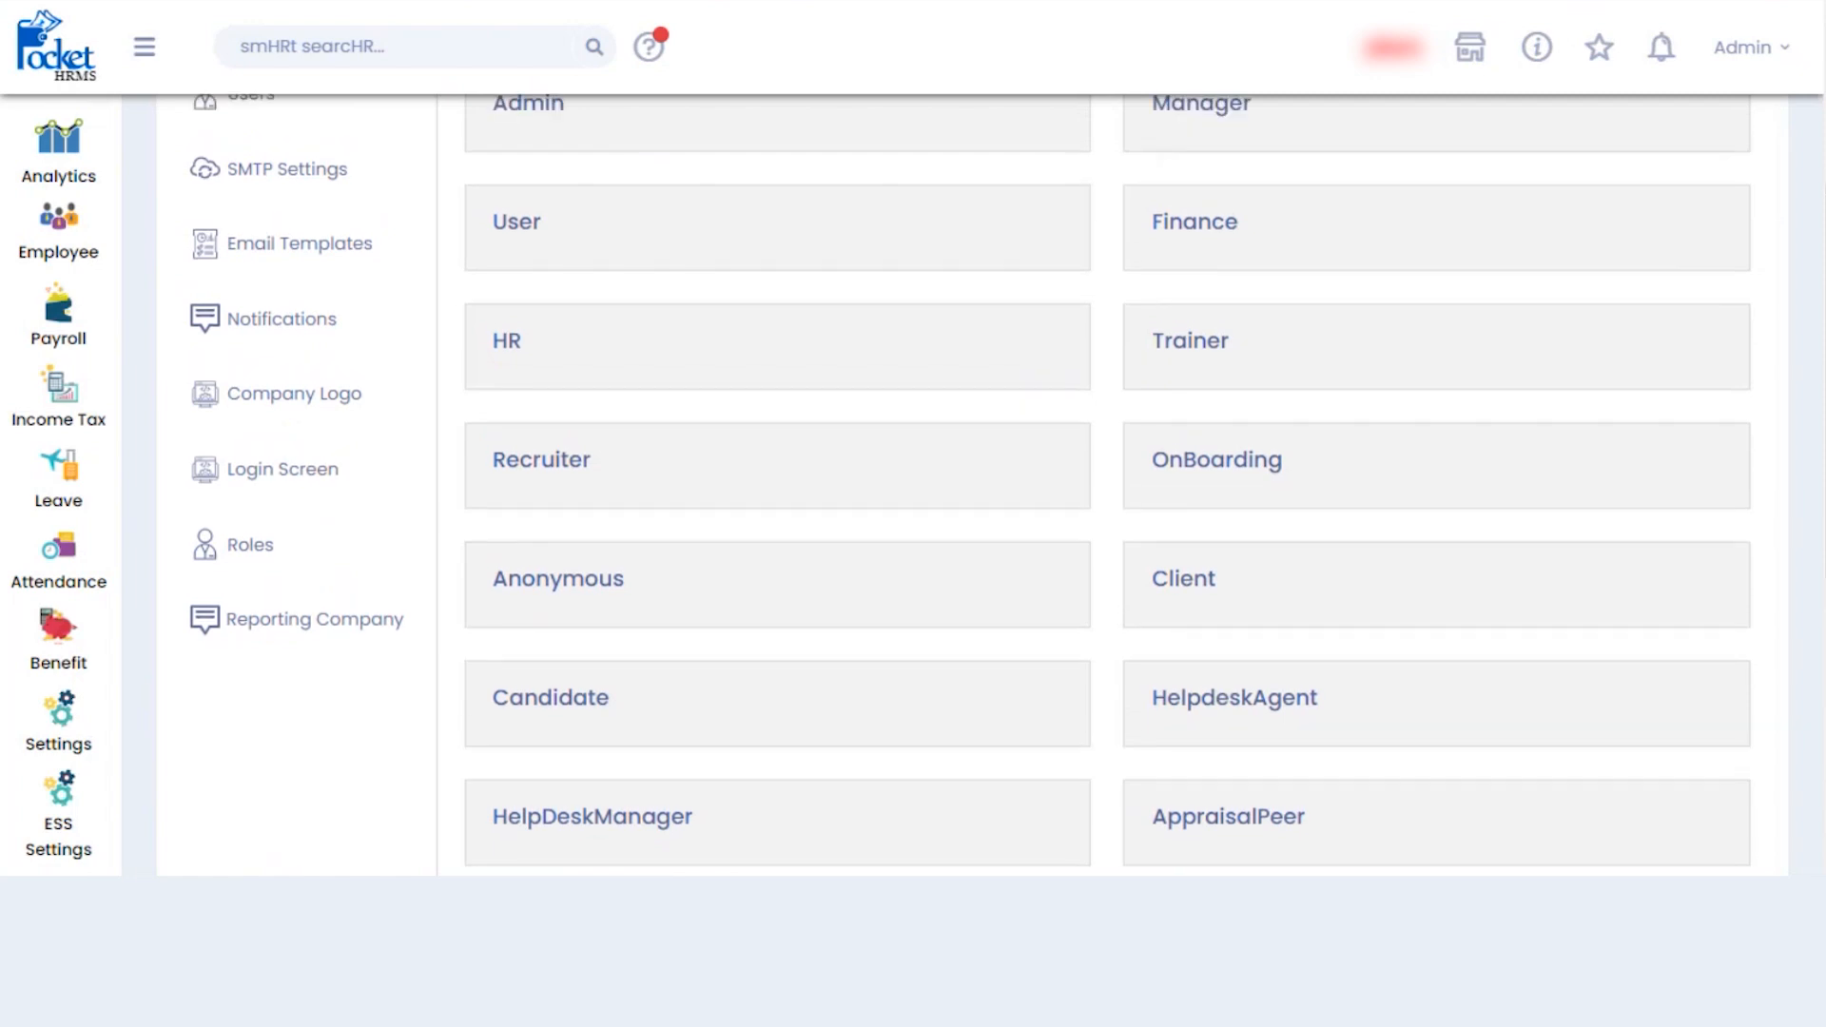
scroll(970, 480, up, 2)
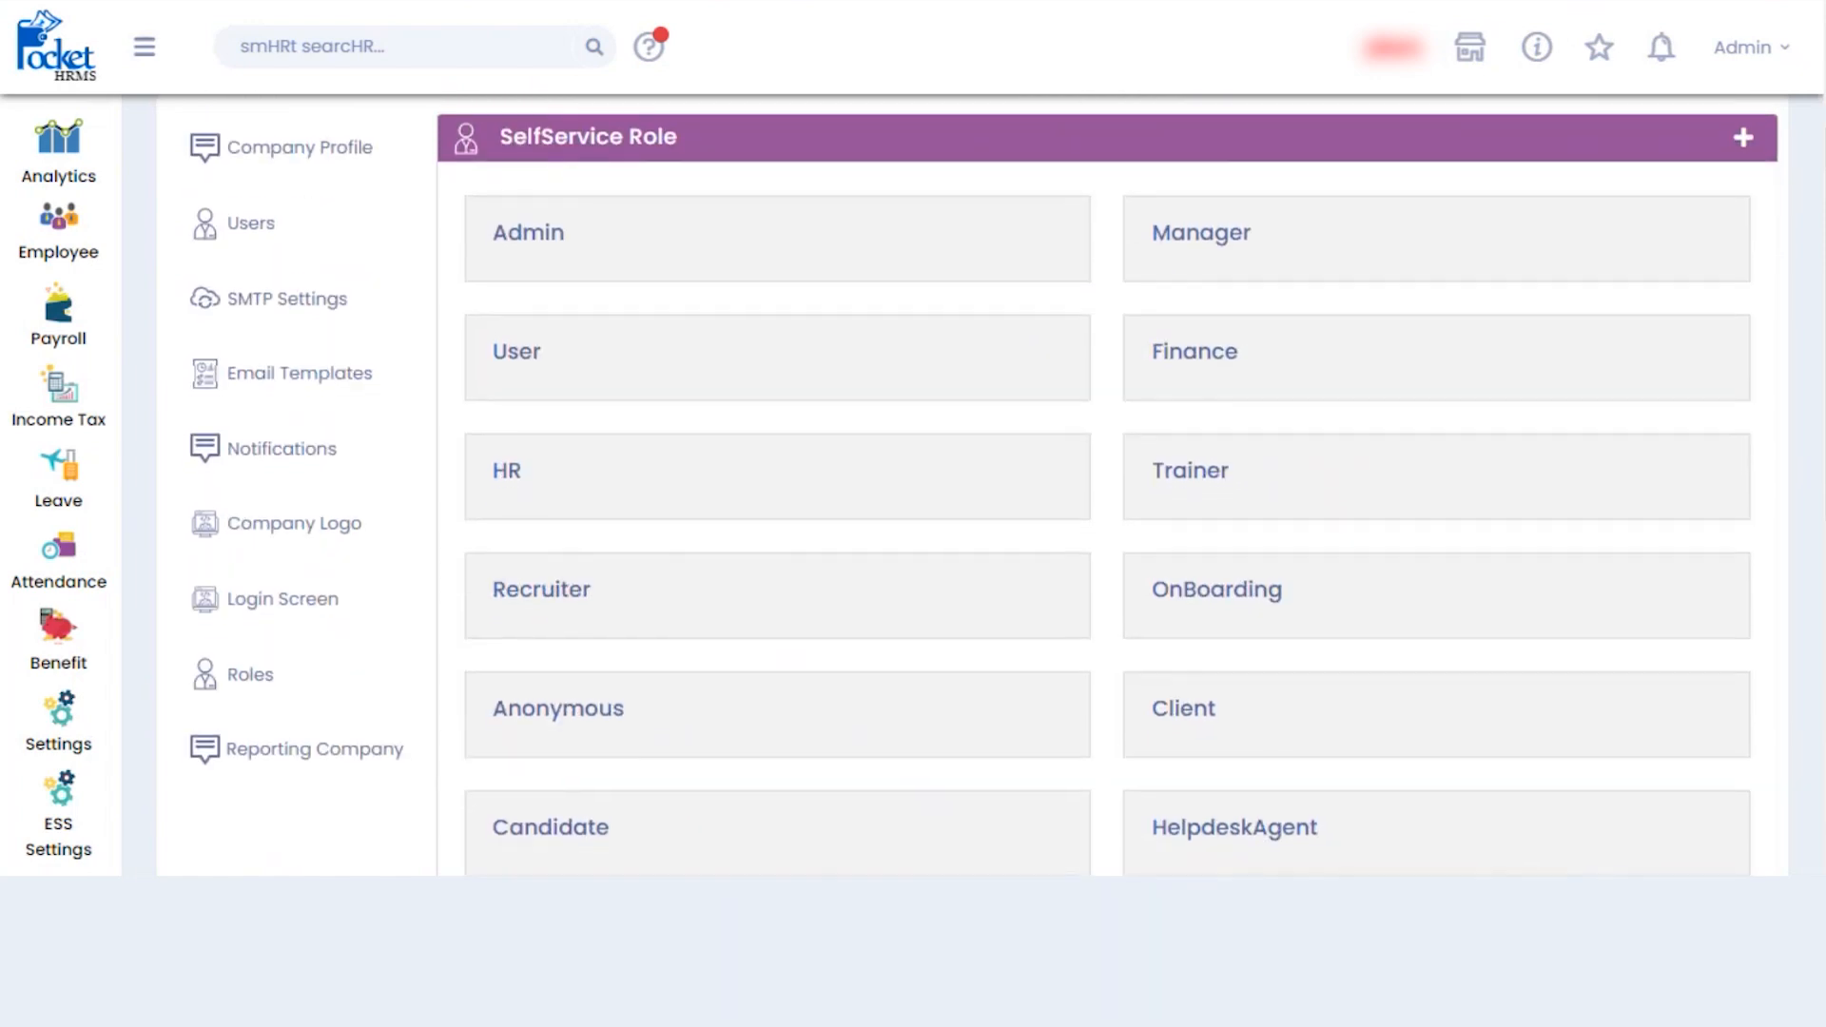
scroll(970, 485, down, 1)
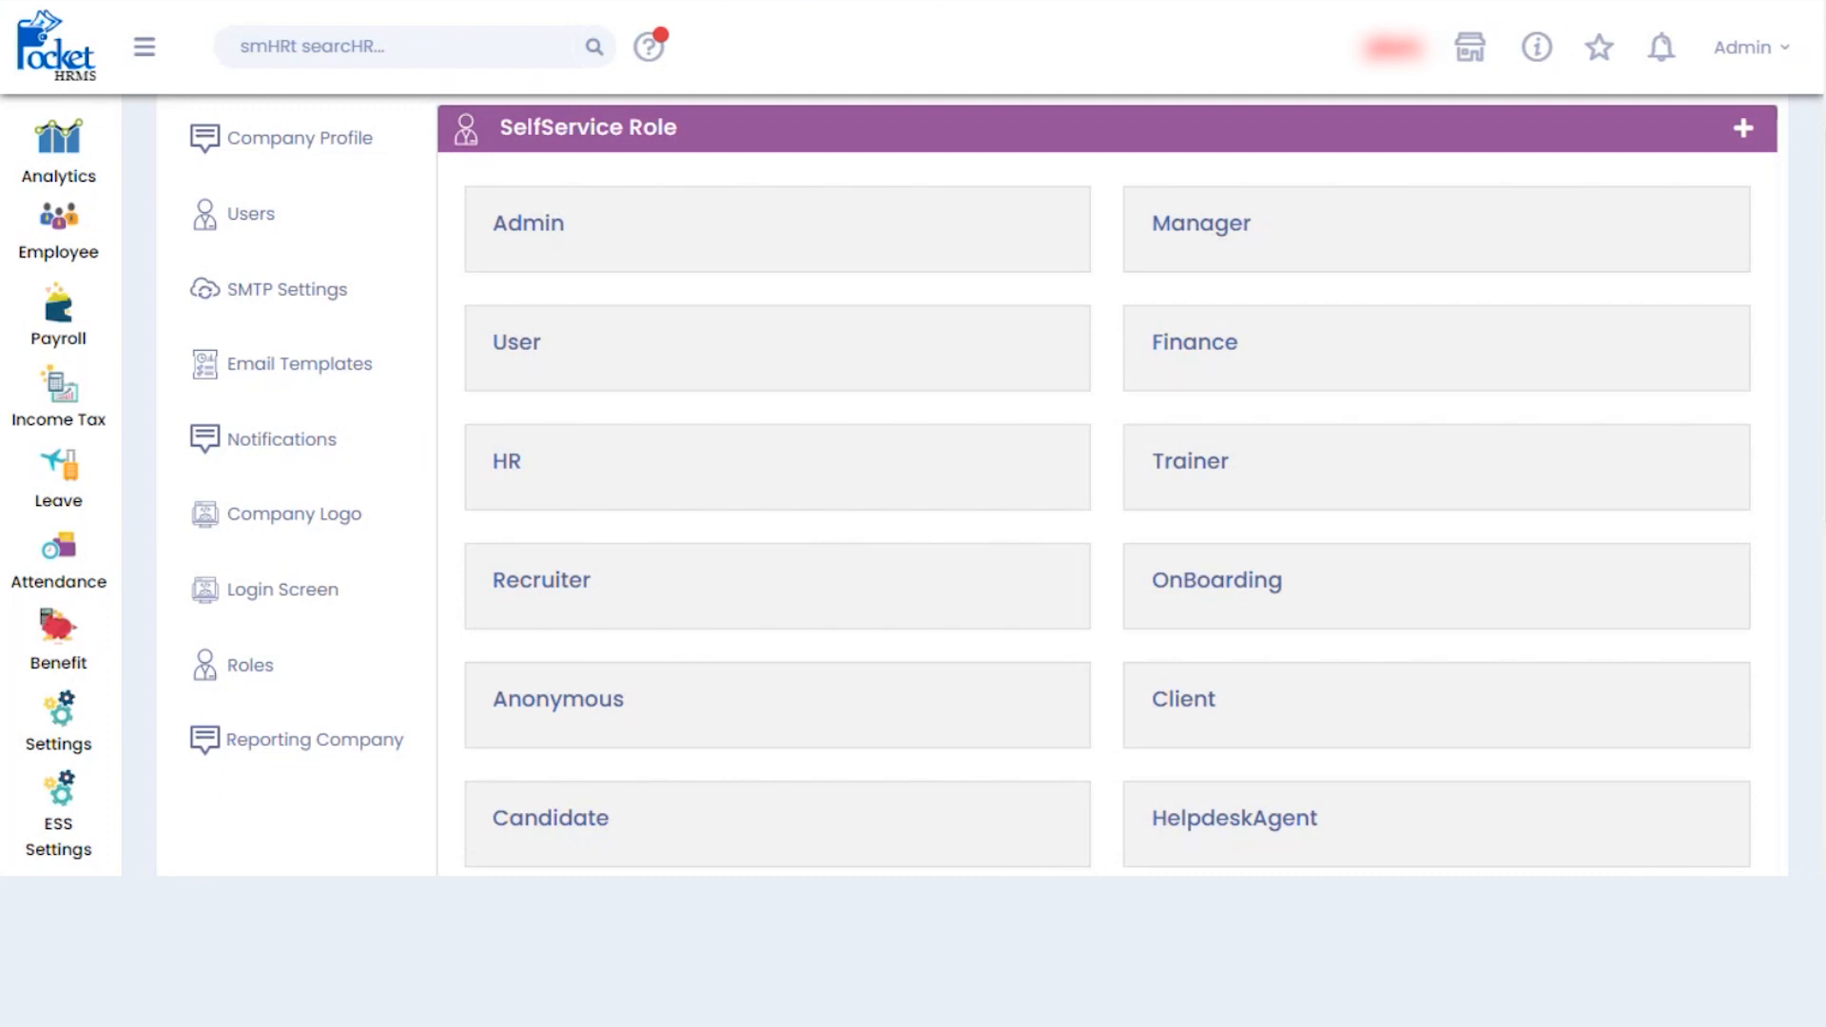
scroll(985, 480, down, 1)
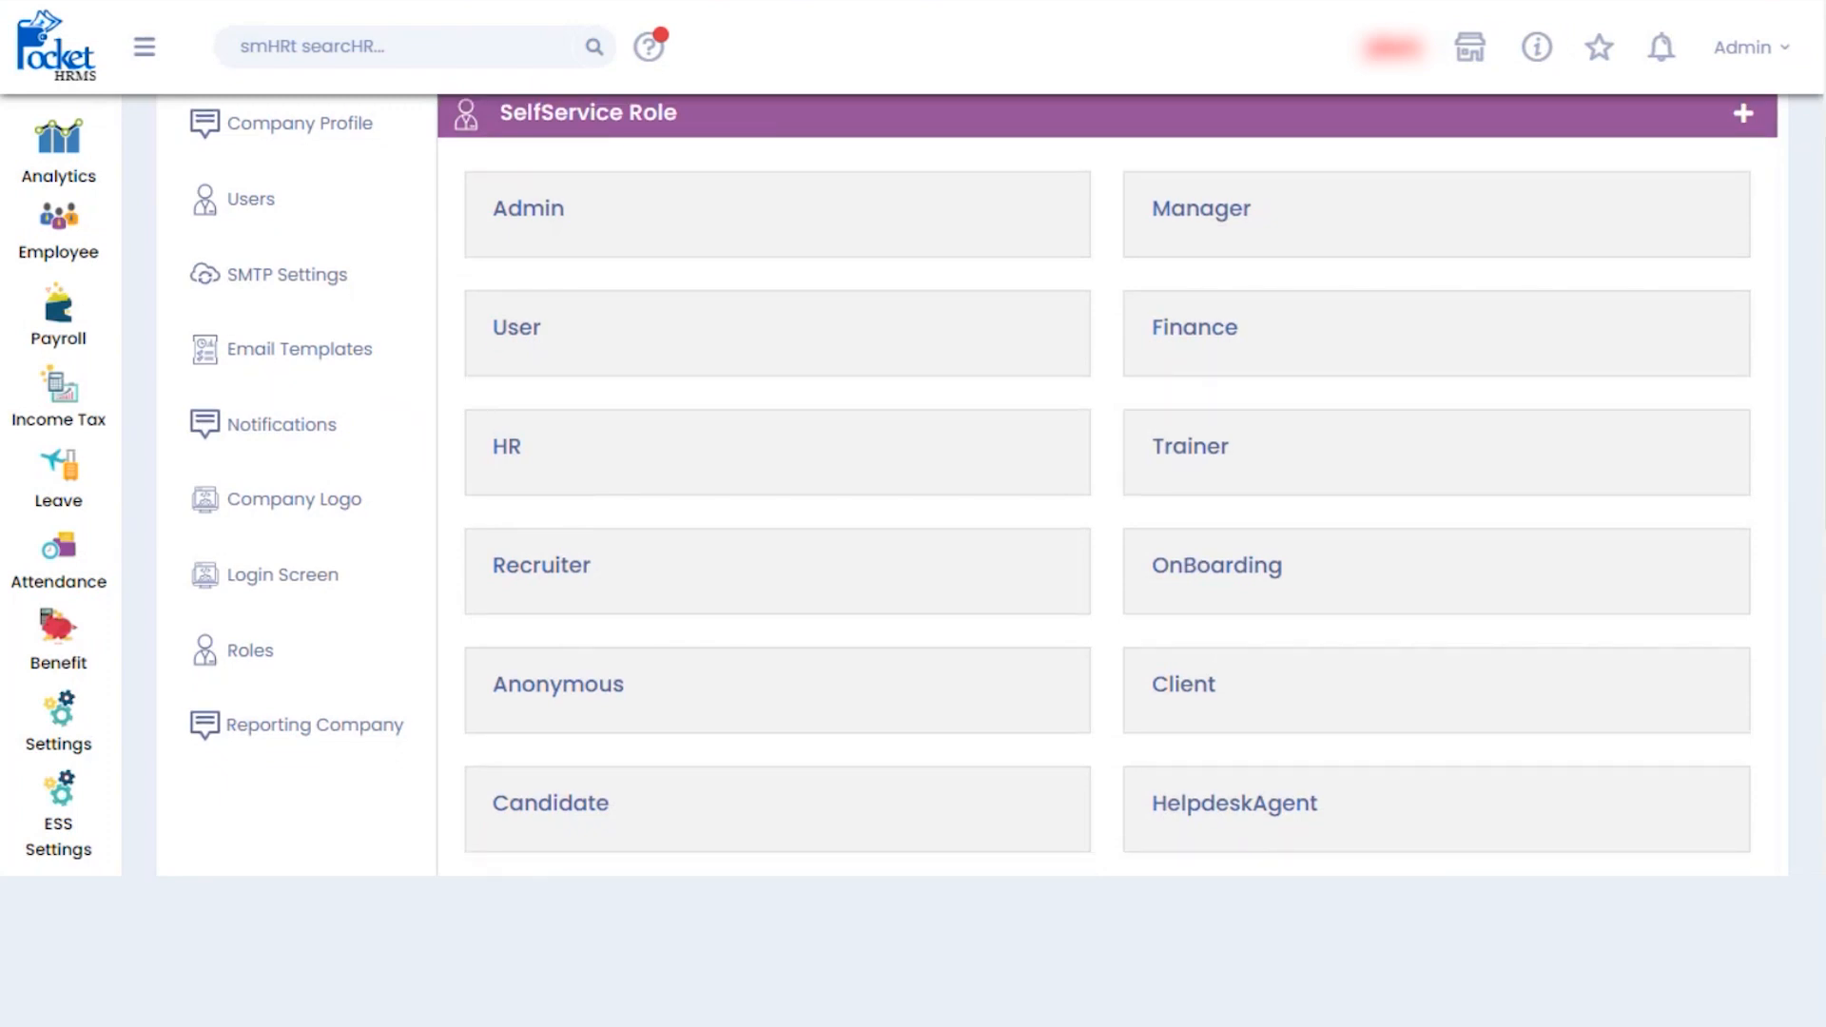
scroll(984, 485, down, 2)
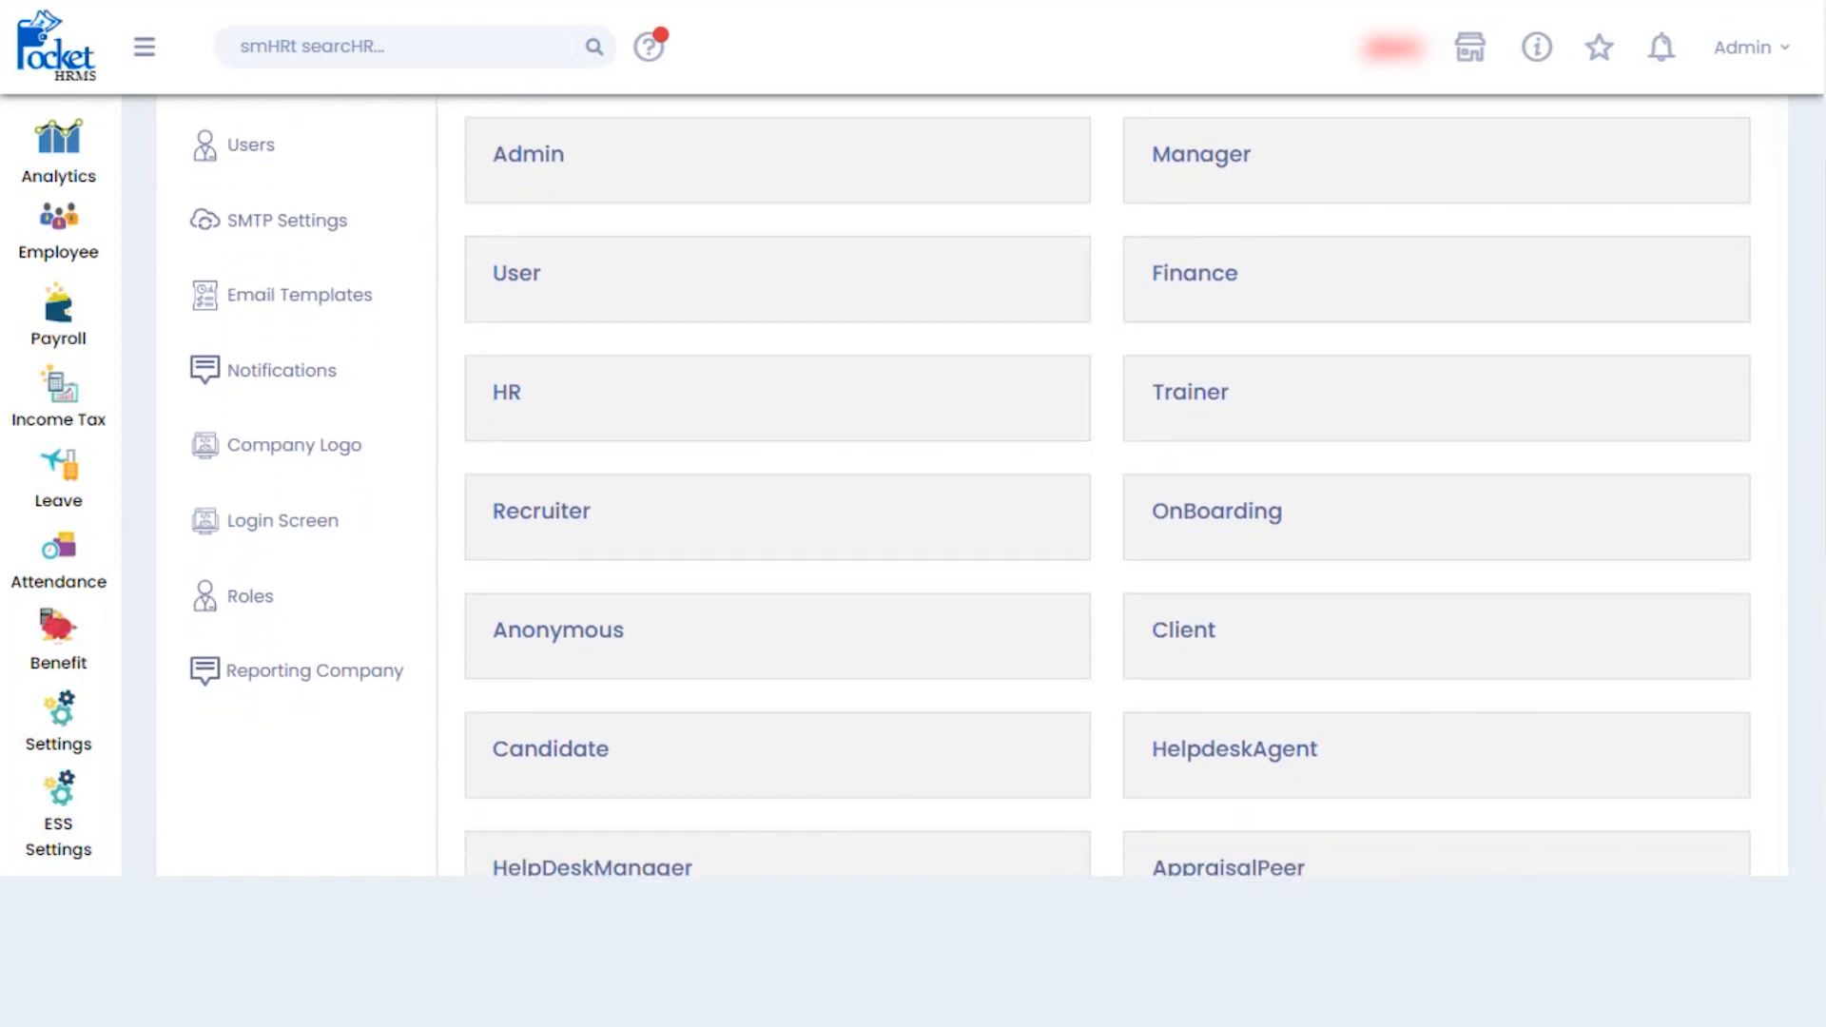
scroll(984, 485, down, 1)
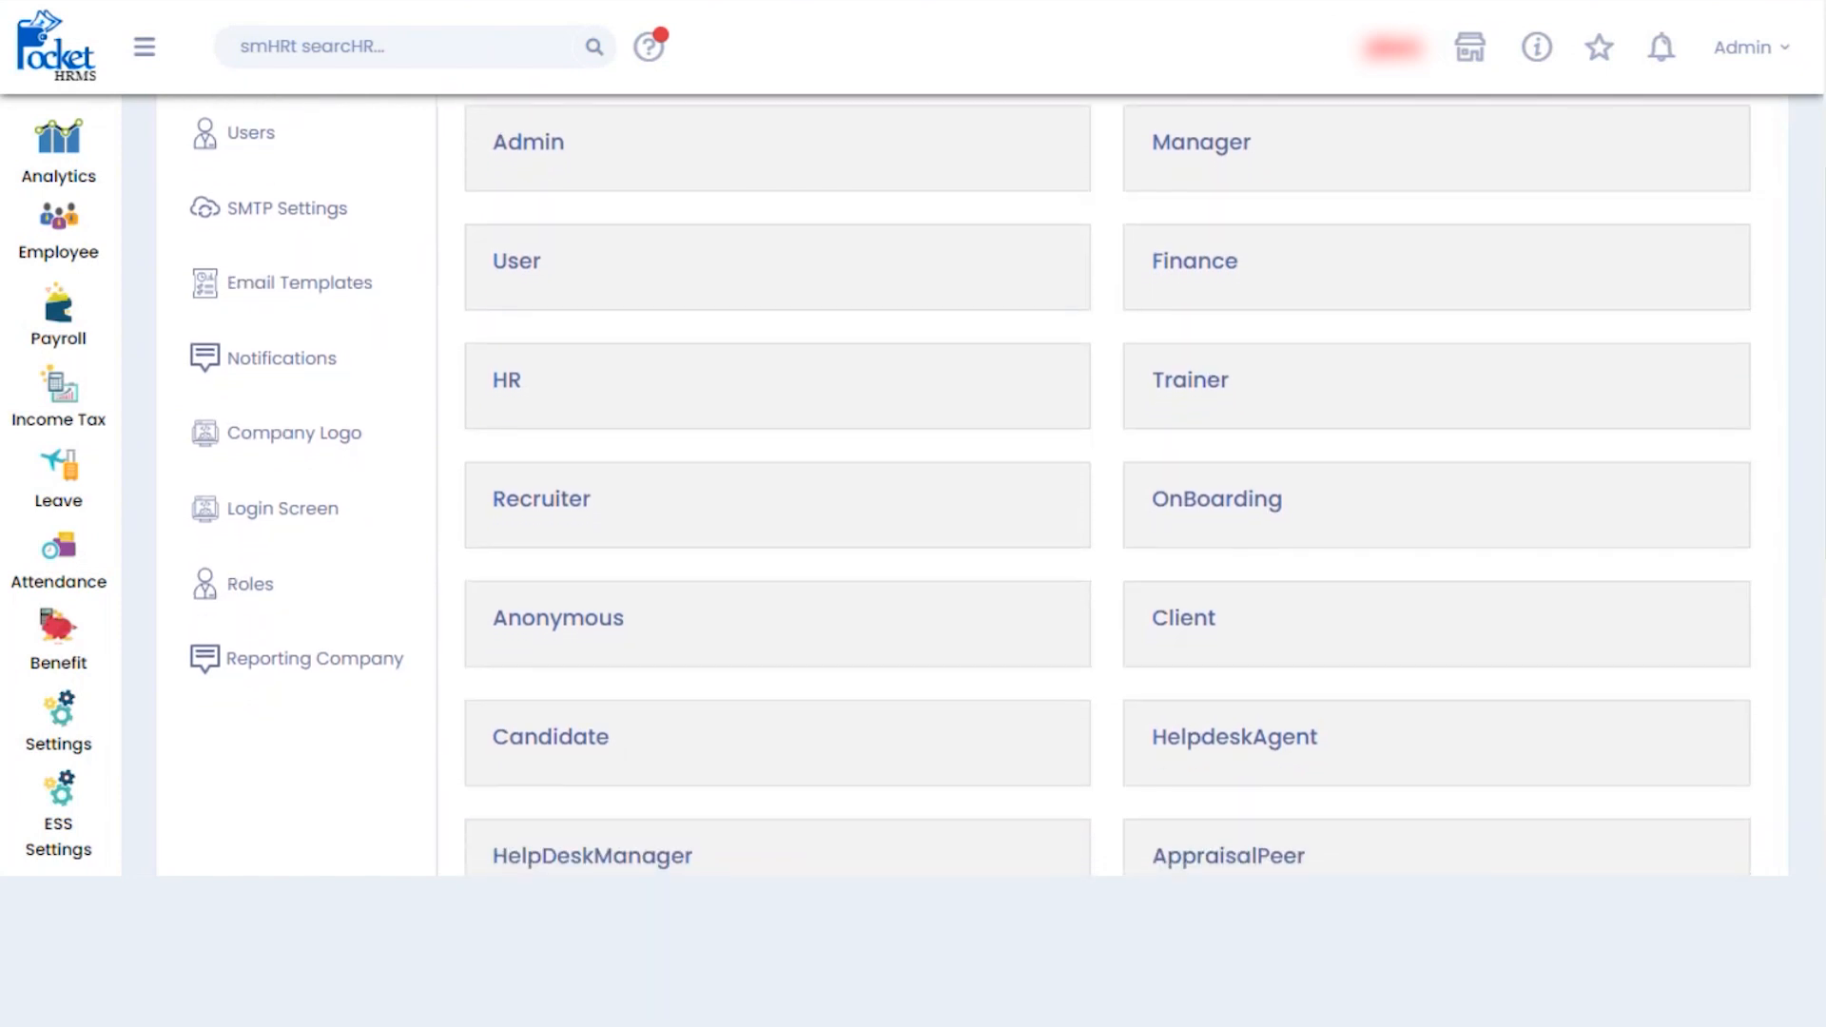
scroll(984, 485, down, 2)
scroll(985, 485, up, 5)
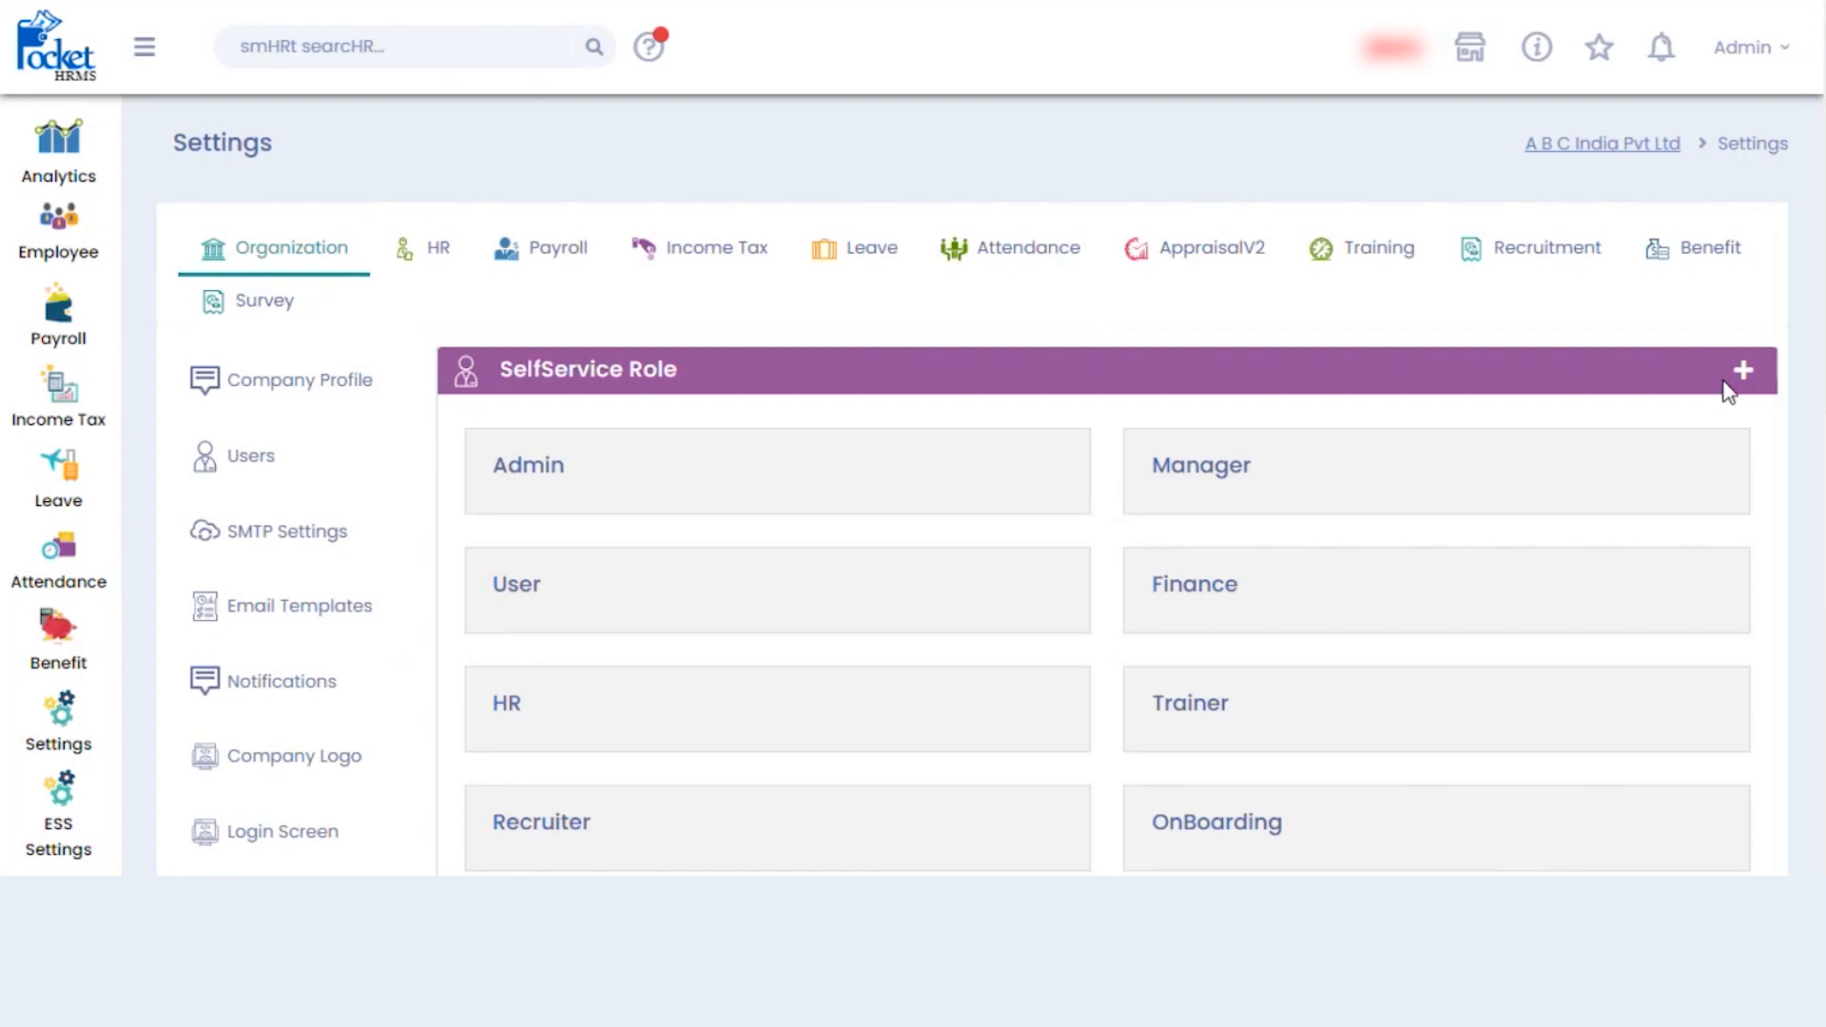
- Start a new self-service role named 'IT person' with description 'IT person' and try saving
click(1743, 372)
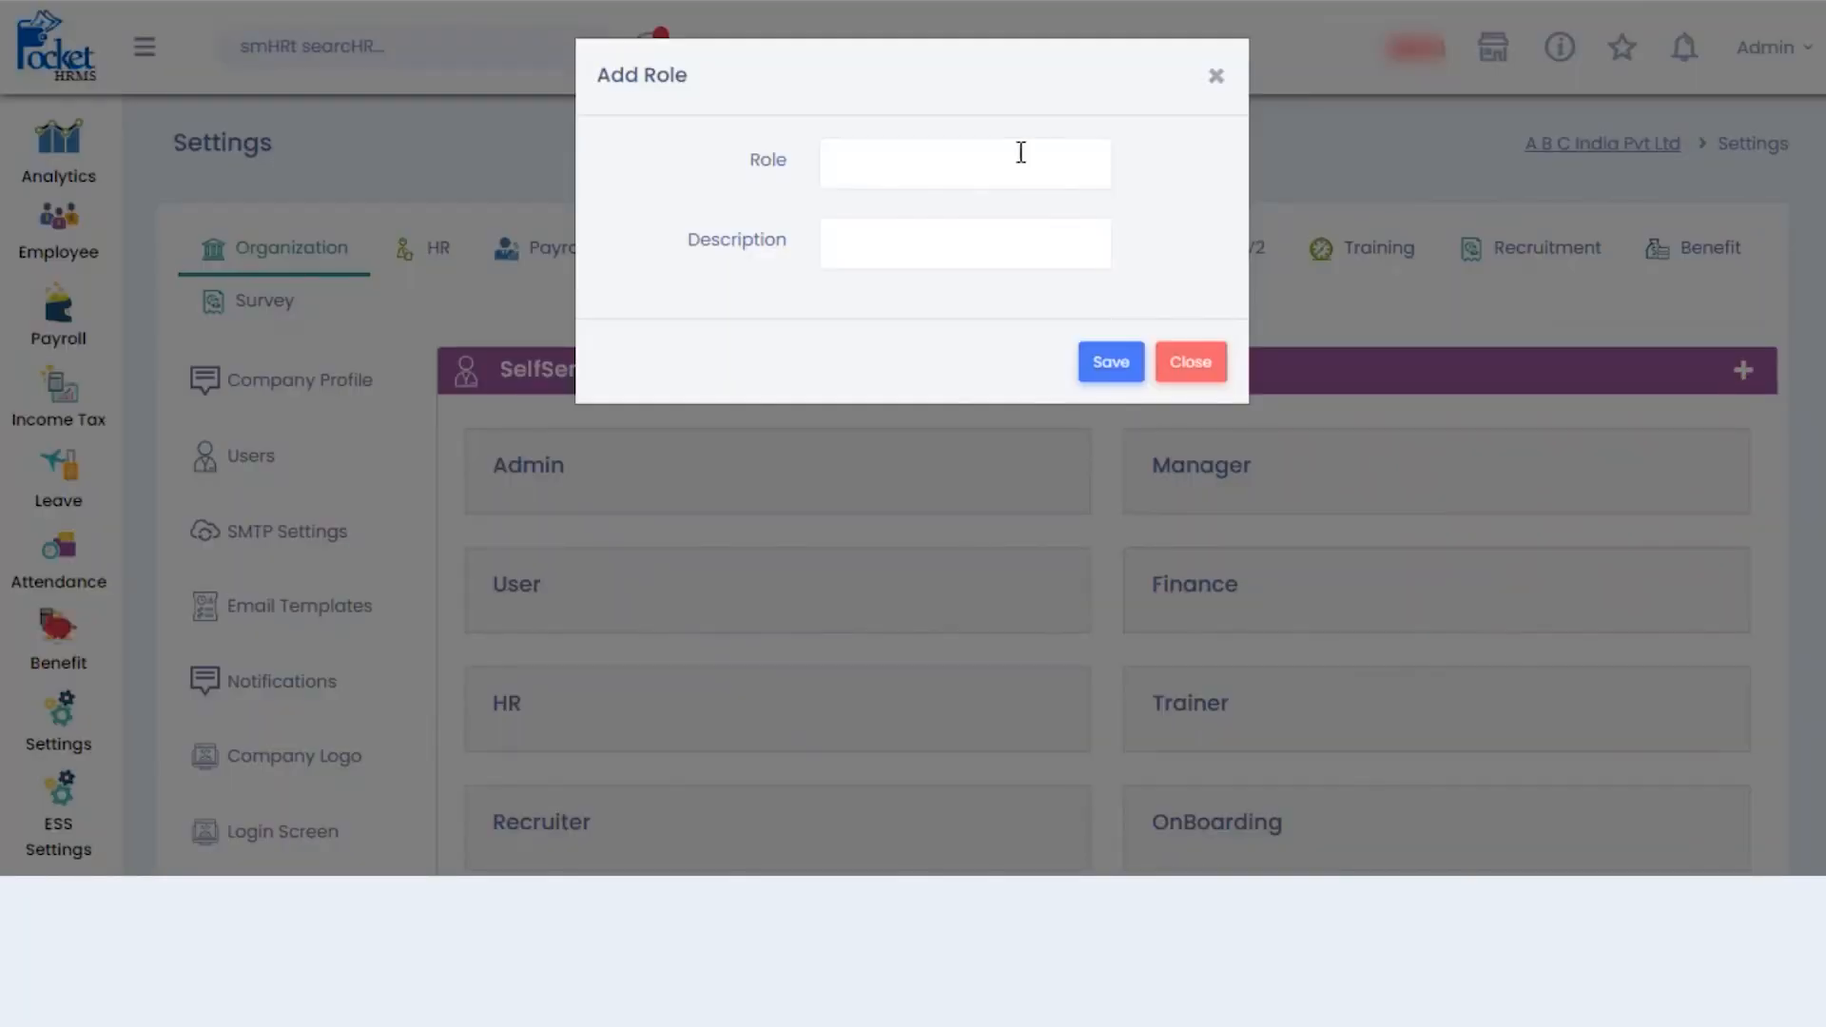
click(1010, 179)
text(It person)
click(887, 235)
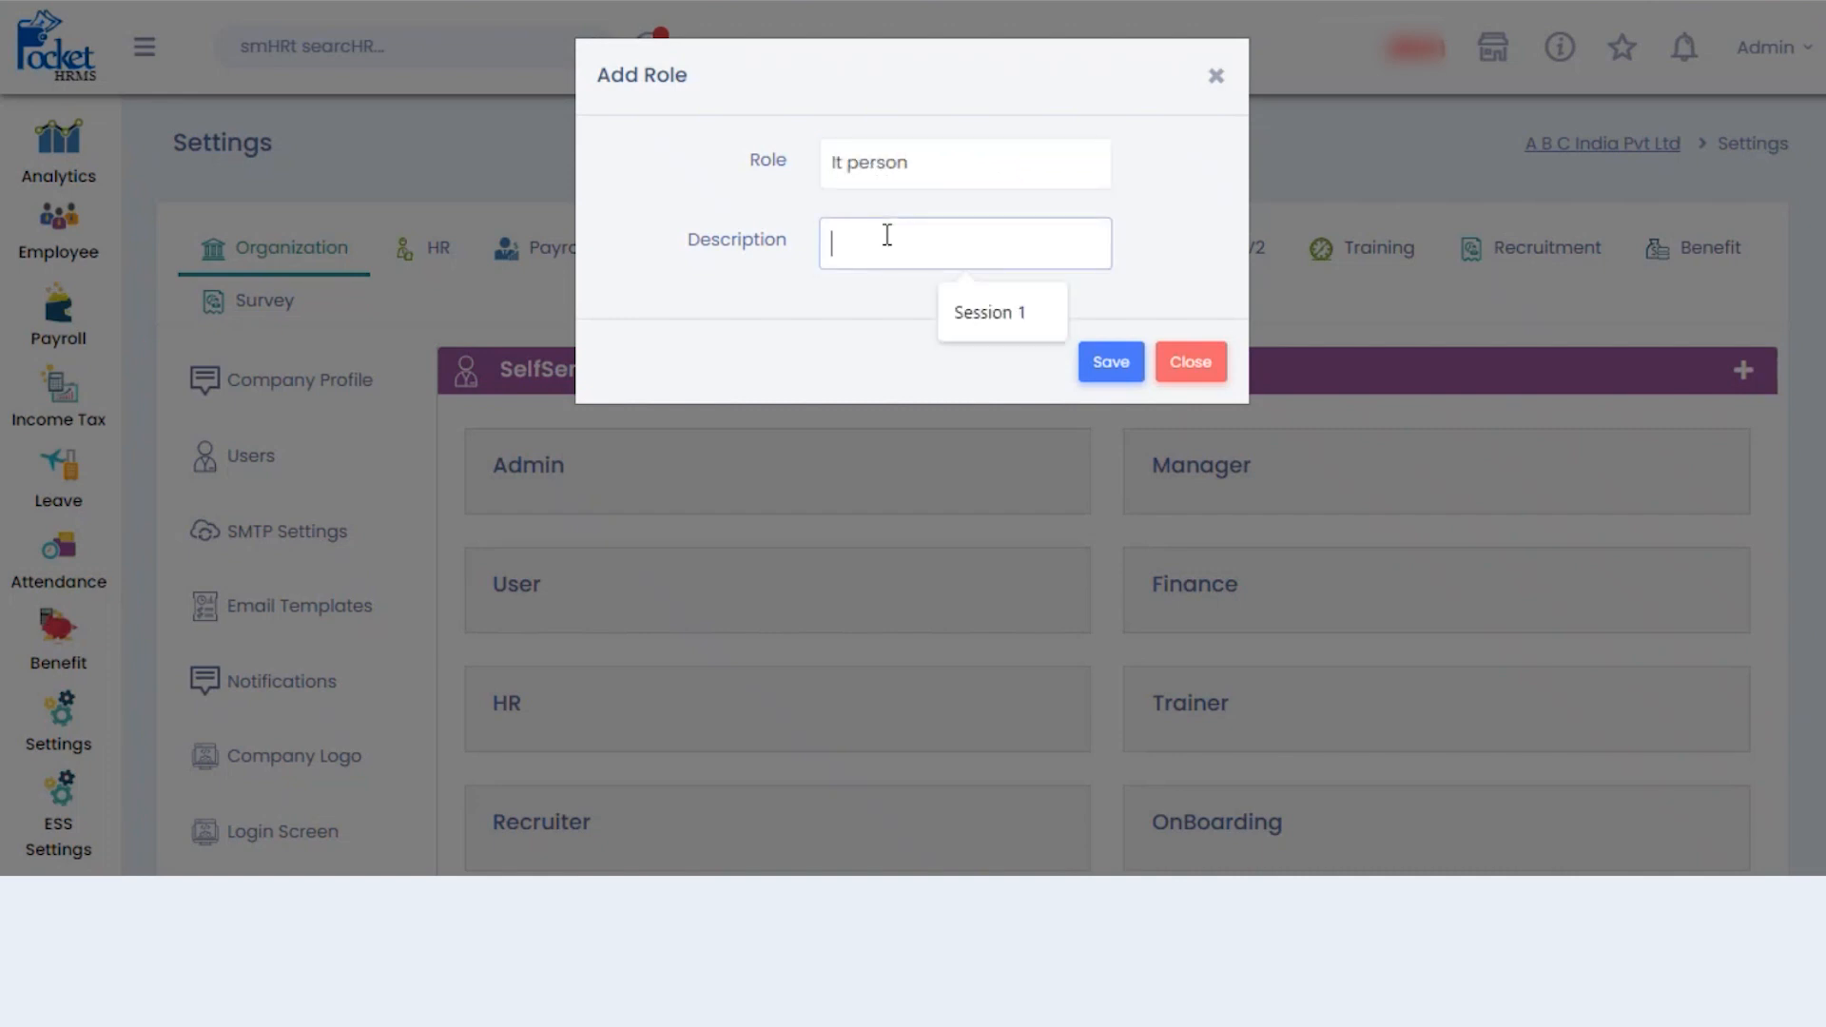
text(it)
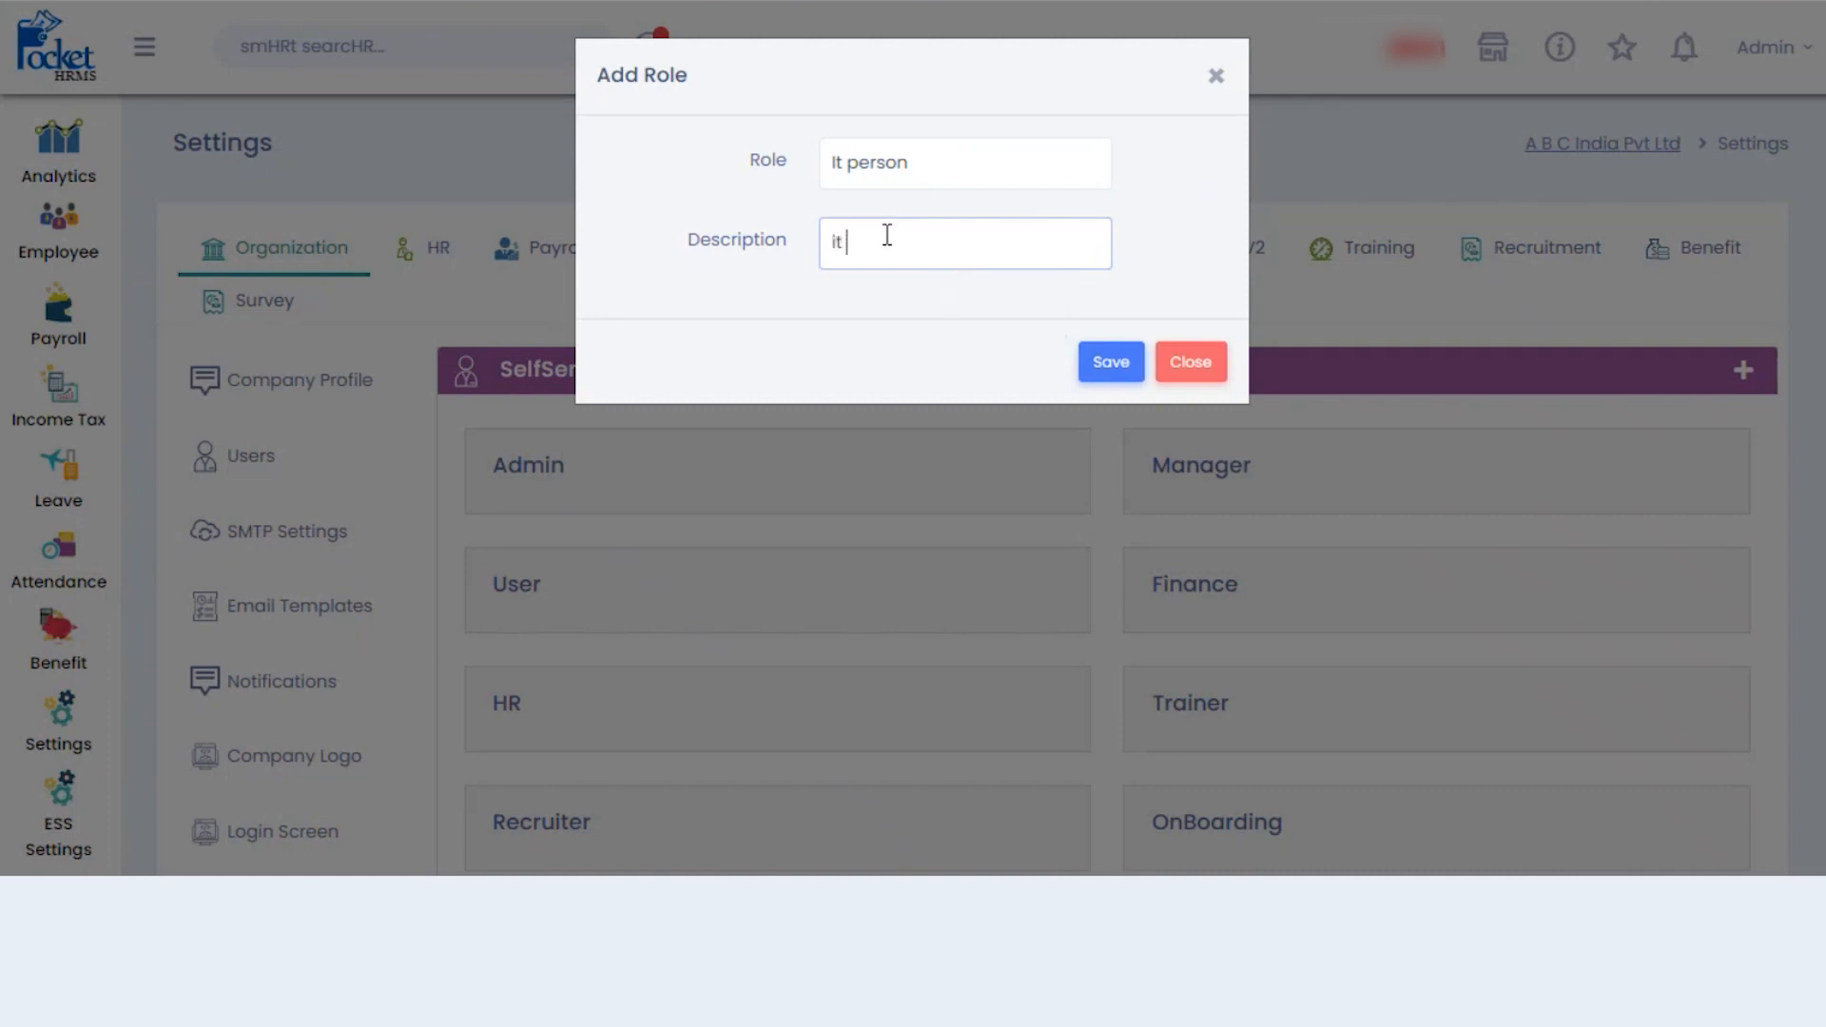
text( person)
click(854, 242)
key(BackSpace)
key(BackSpace)
key(BackSpace)
text(IT)
click(853, 159)
key(BackSpace)
key(BackSpace)
key(BackSpace)
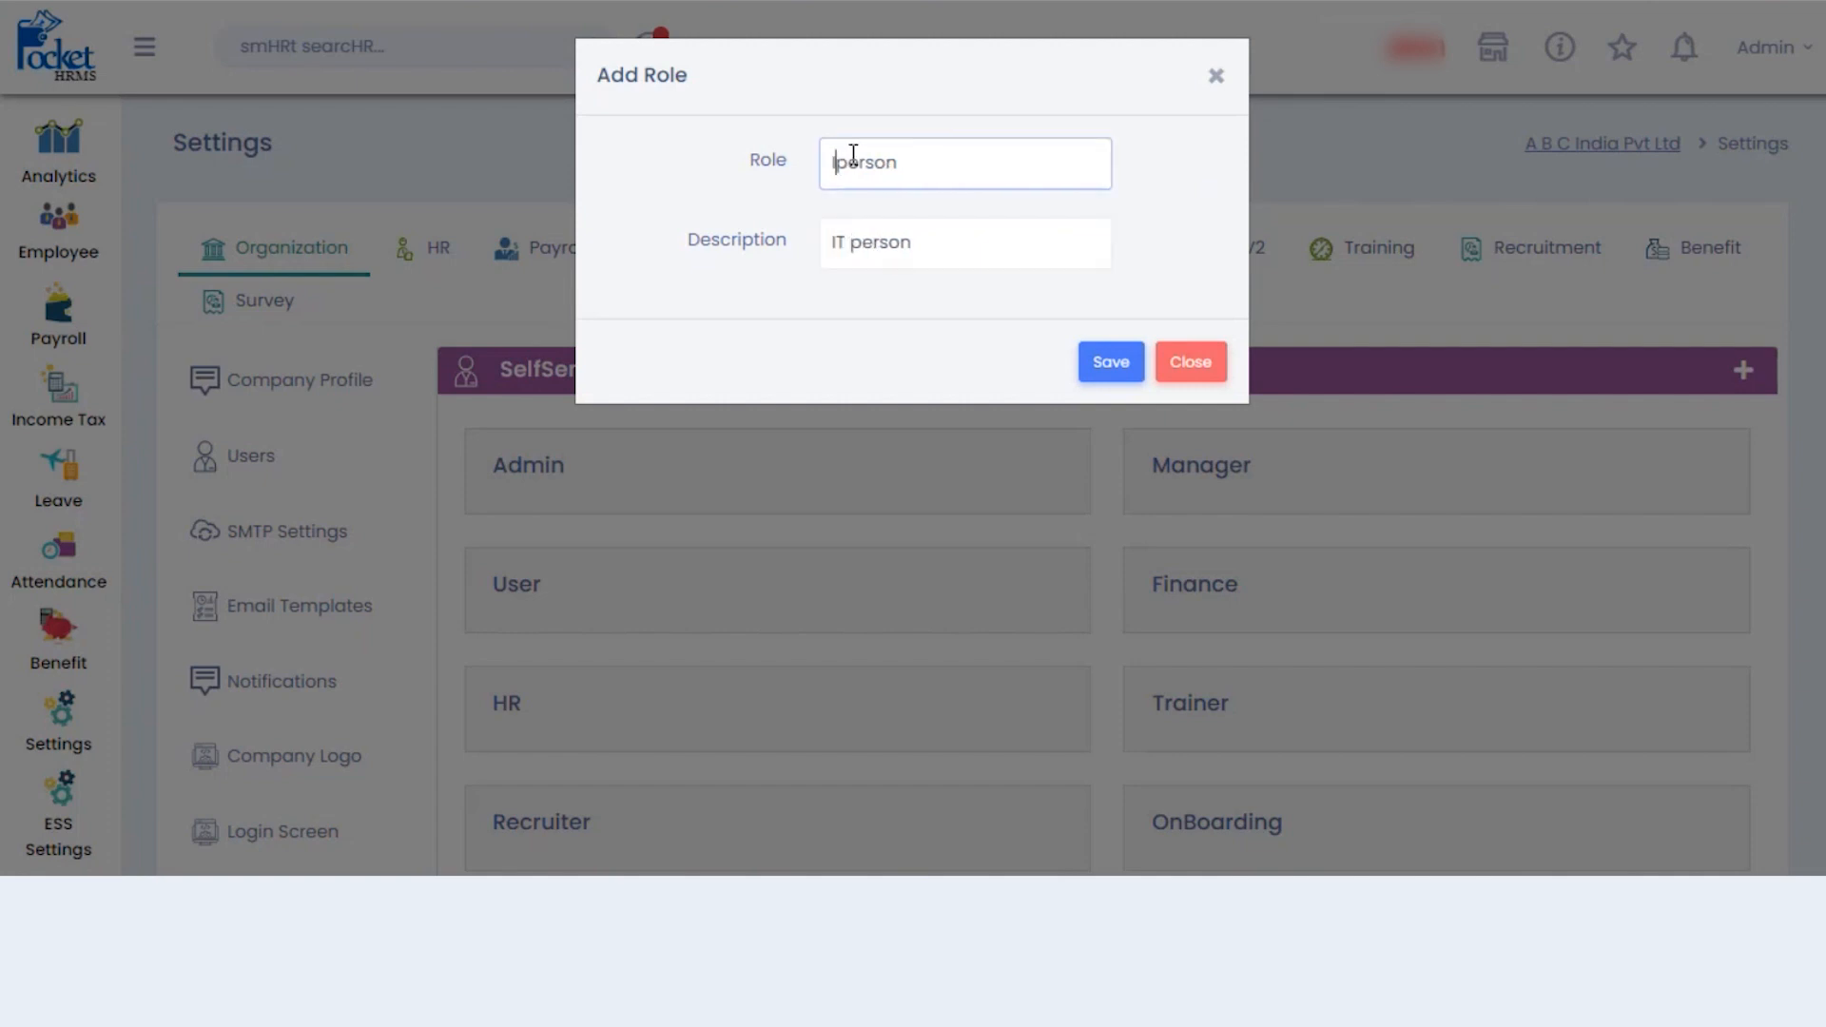
text(IT)
click(1123, 364)
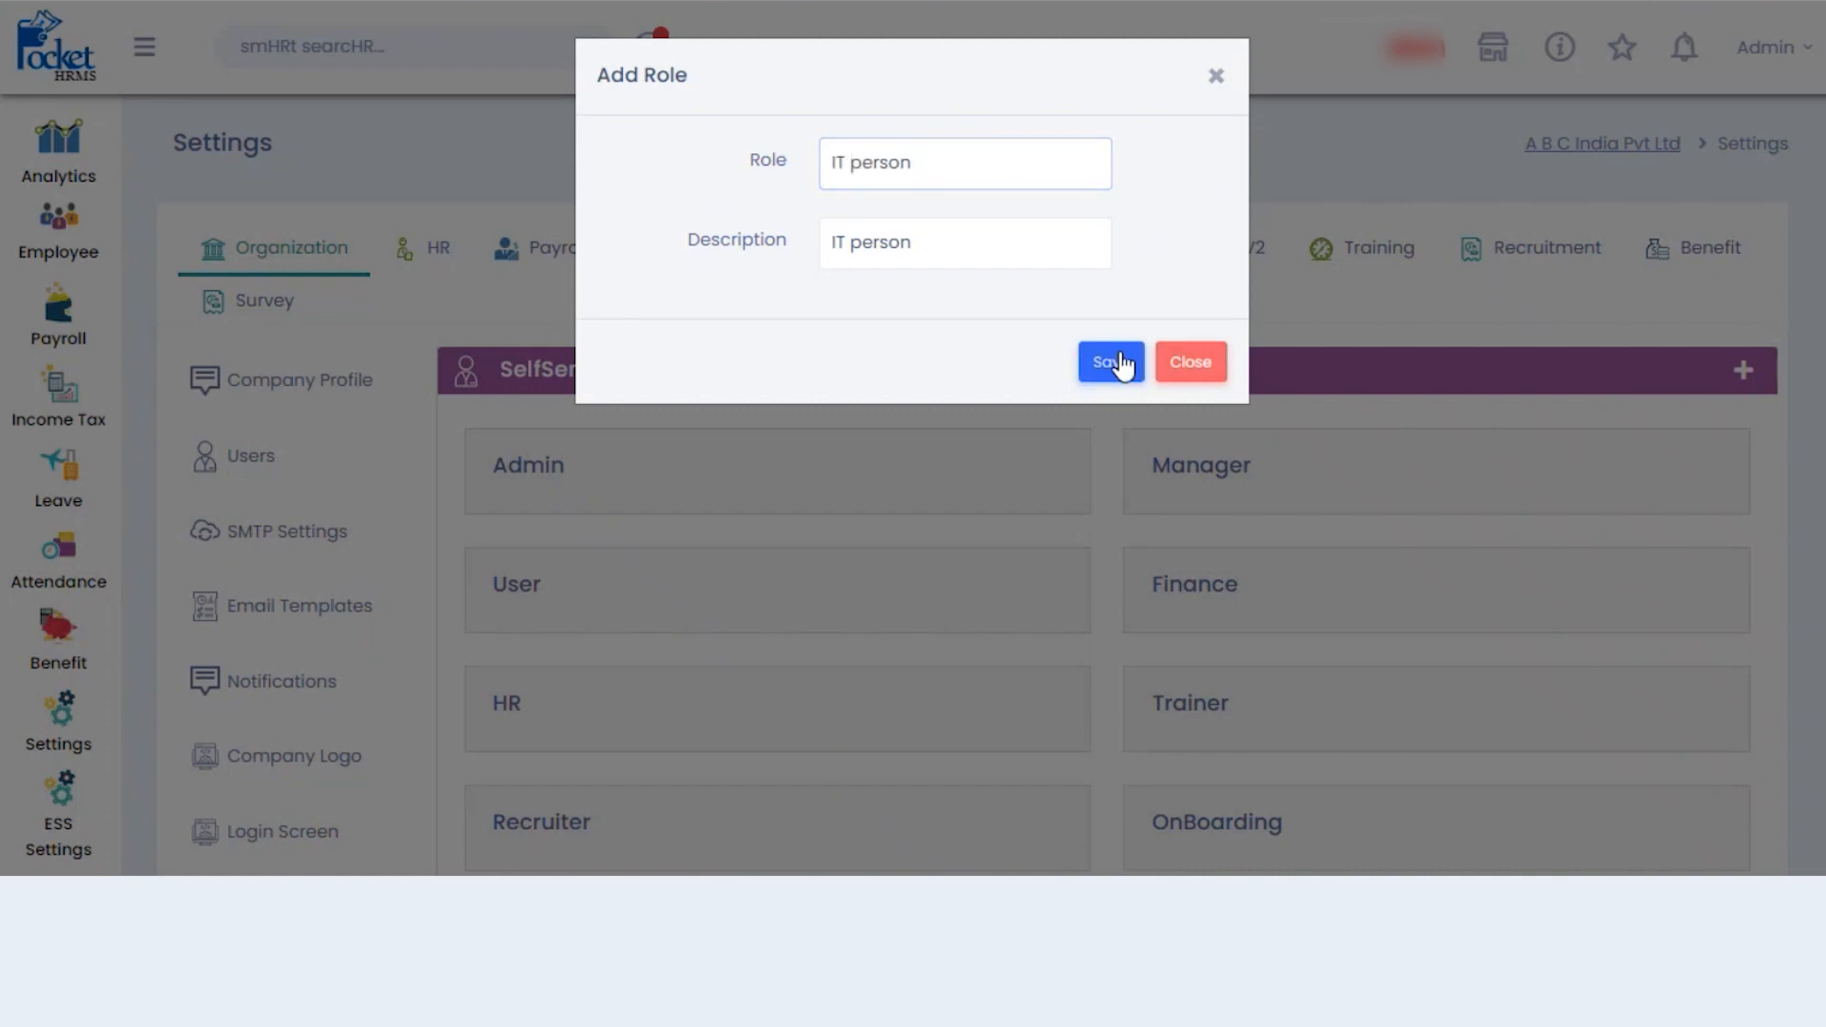
- Rename the role to 'Information' with description 'INFORMATION' and save it
click(970, 160)
key(BackSpace)
key(BackSpace)
key(BackSpace)
key(BackSpace)
key(BackSpace)
key(BackSpace)
key(BackSpace)
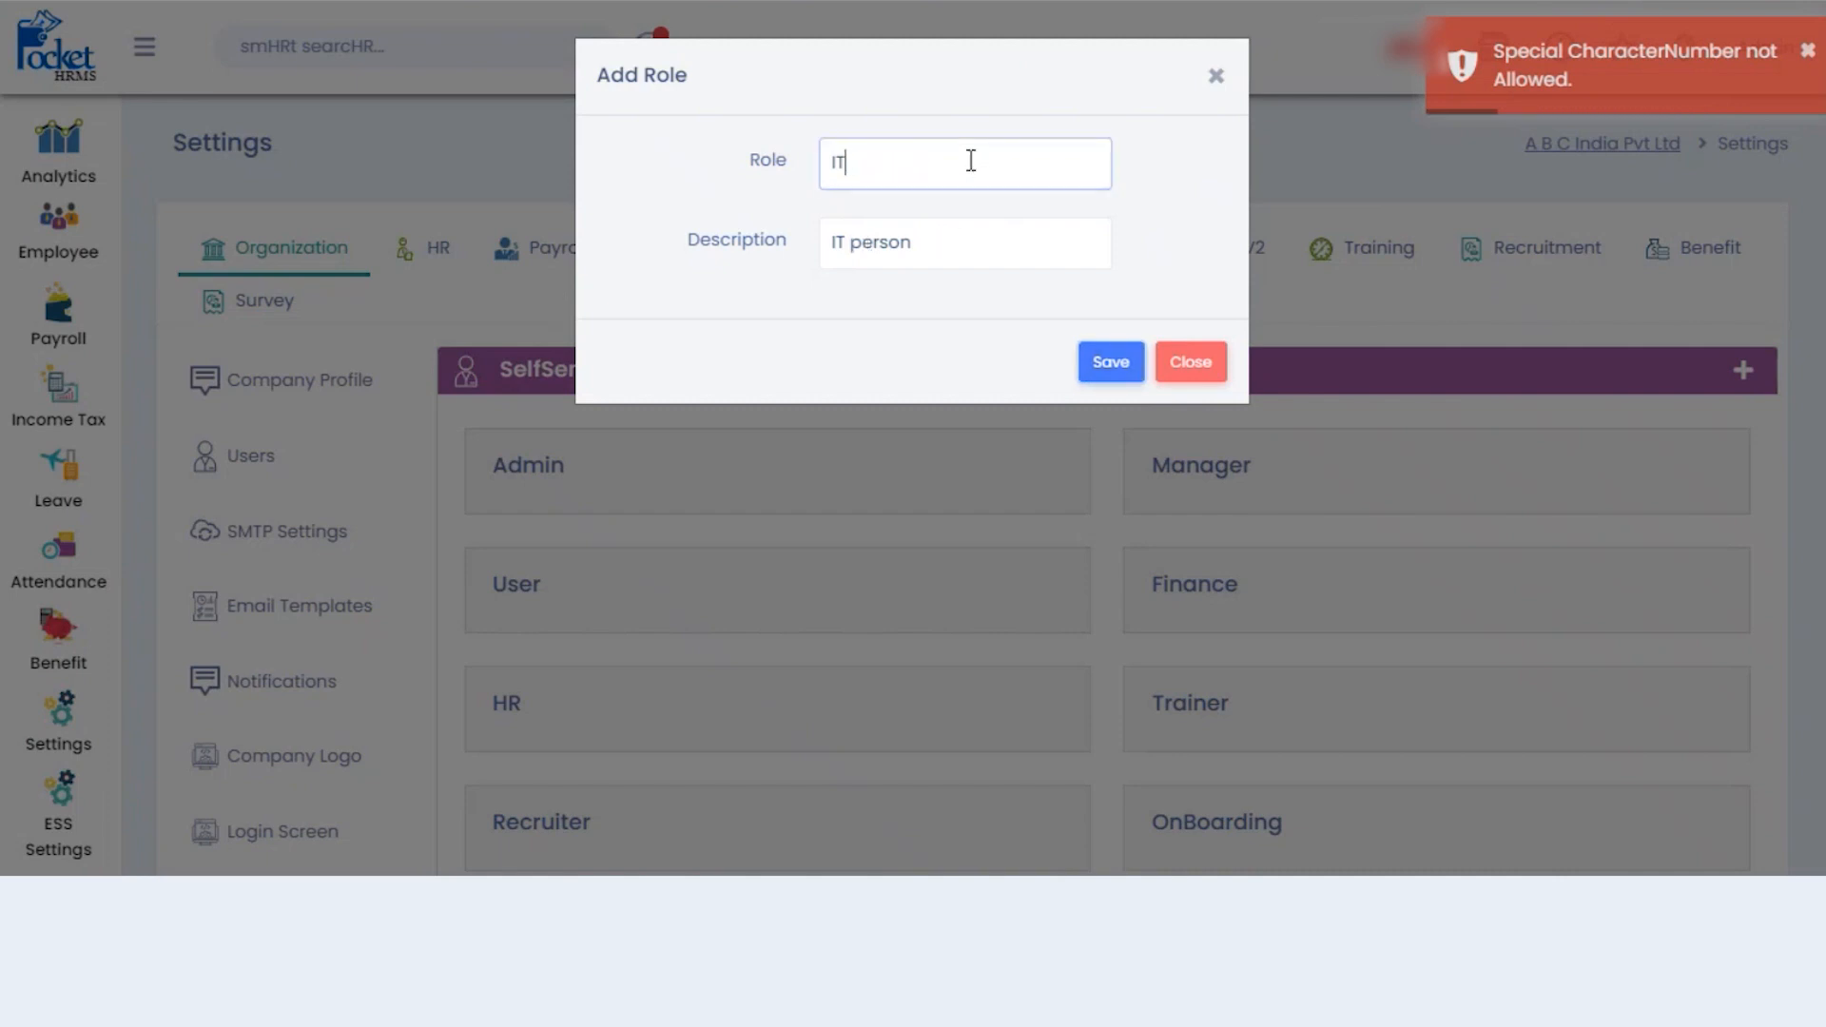
click(928, 243)
key(BackSpace)
key(BackSpace)
key(BackSpace)
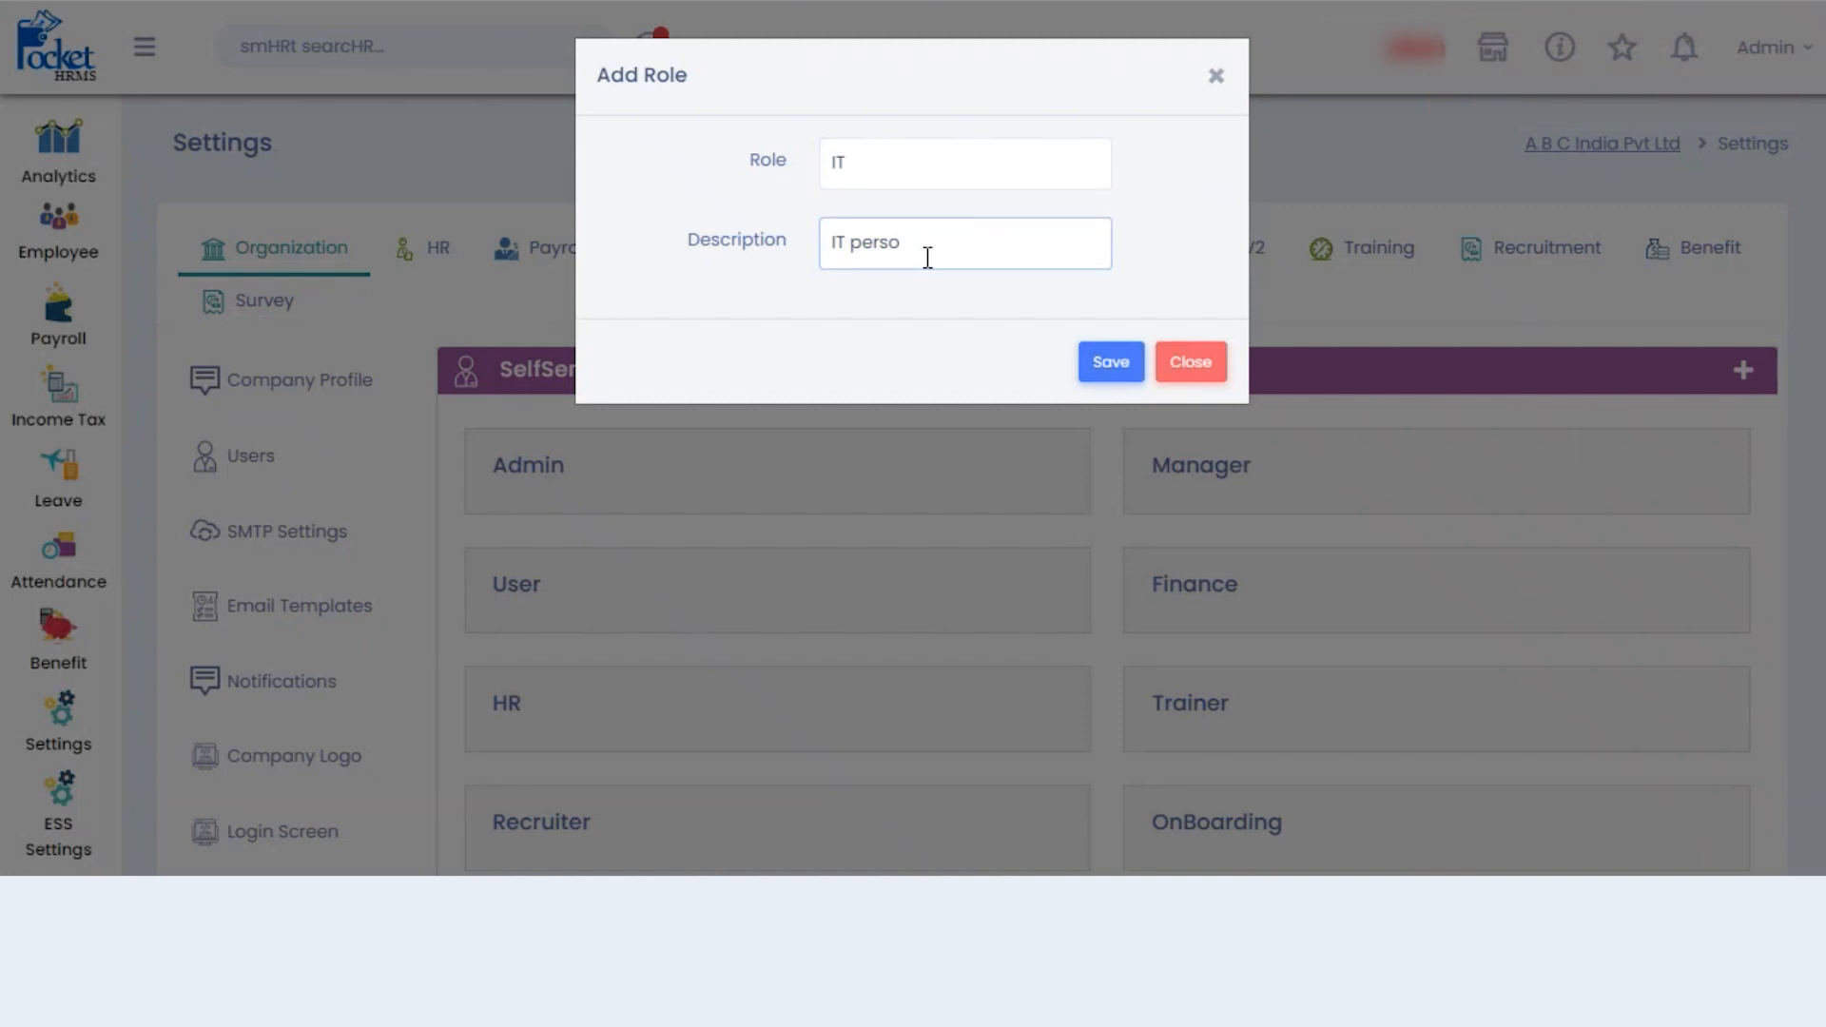
key(BackSpace)
key(BackSpace)
key(BackSpace)
key(BackSpace)
key(BackSpace)
key(BackSpace)
text(INFORMATION)
click(881, 164)
key(BackSpace)
key(BackSpace)
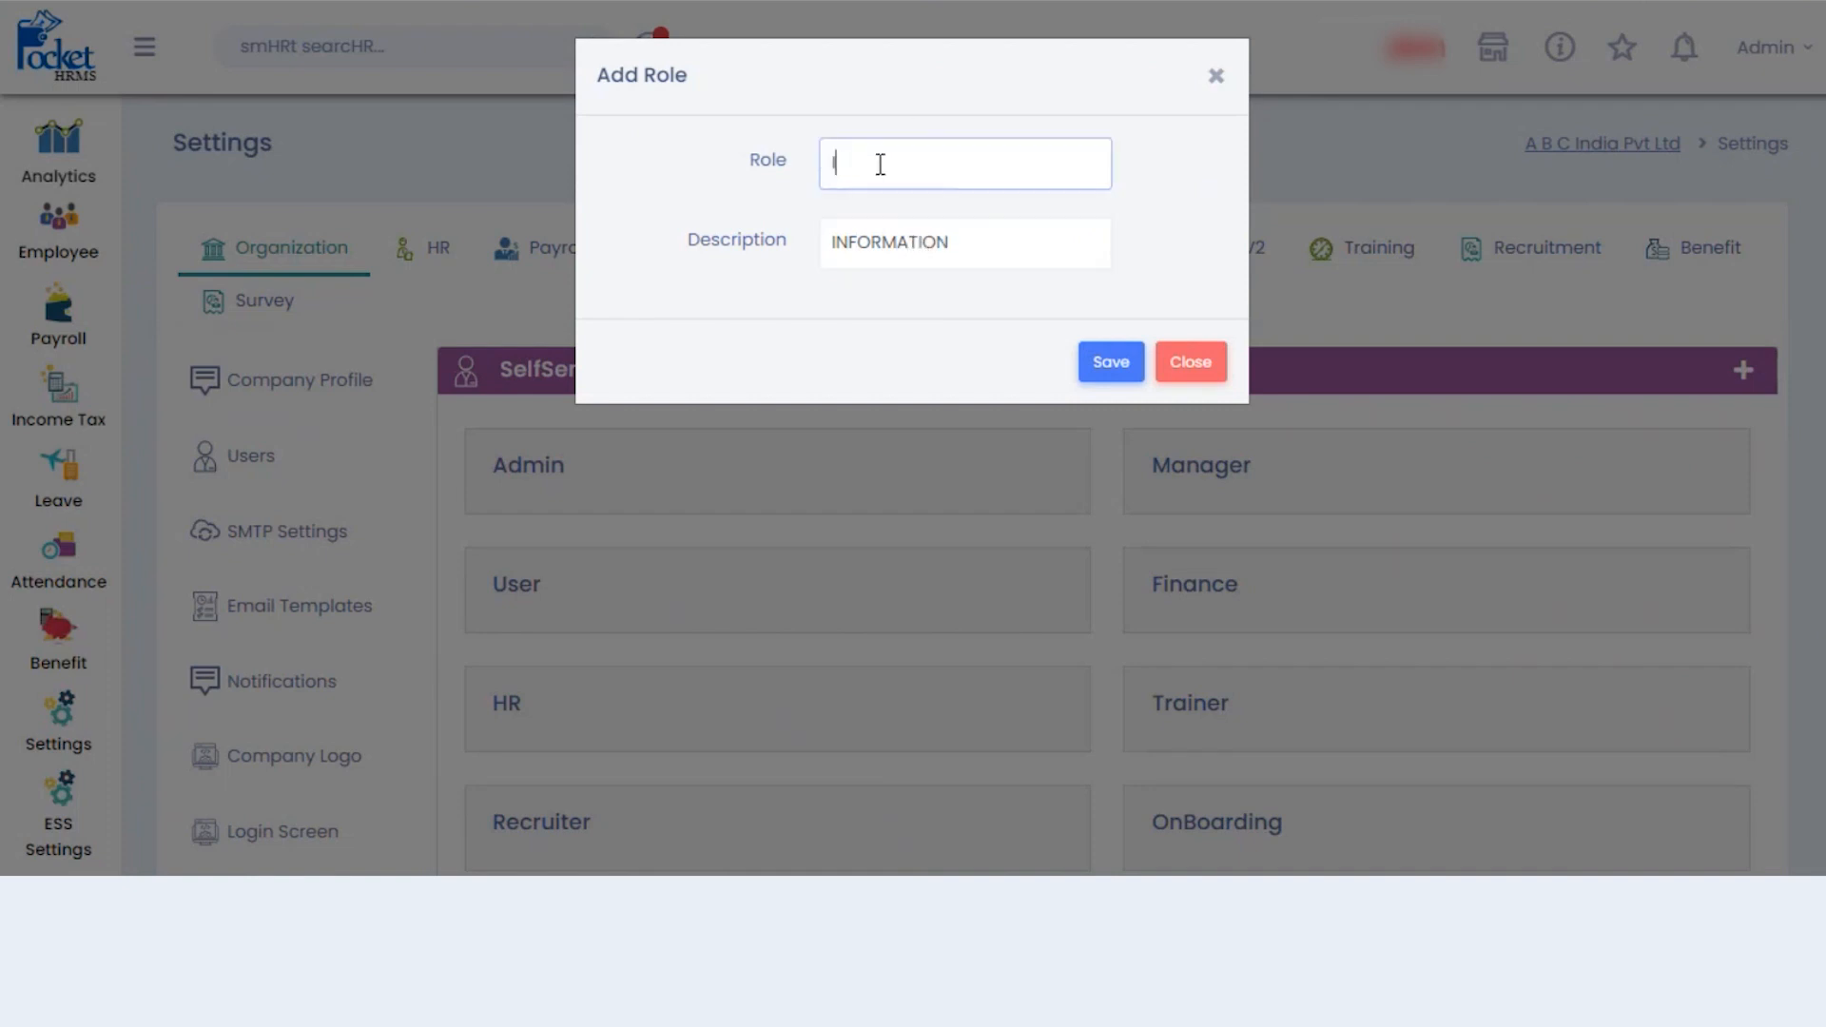
text(Information)
click(1114, 376)
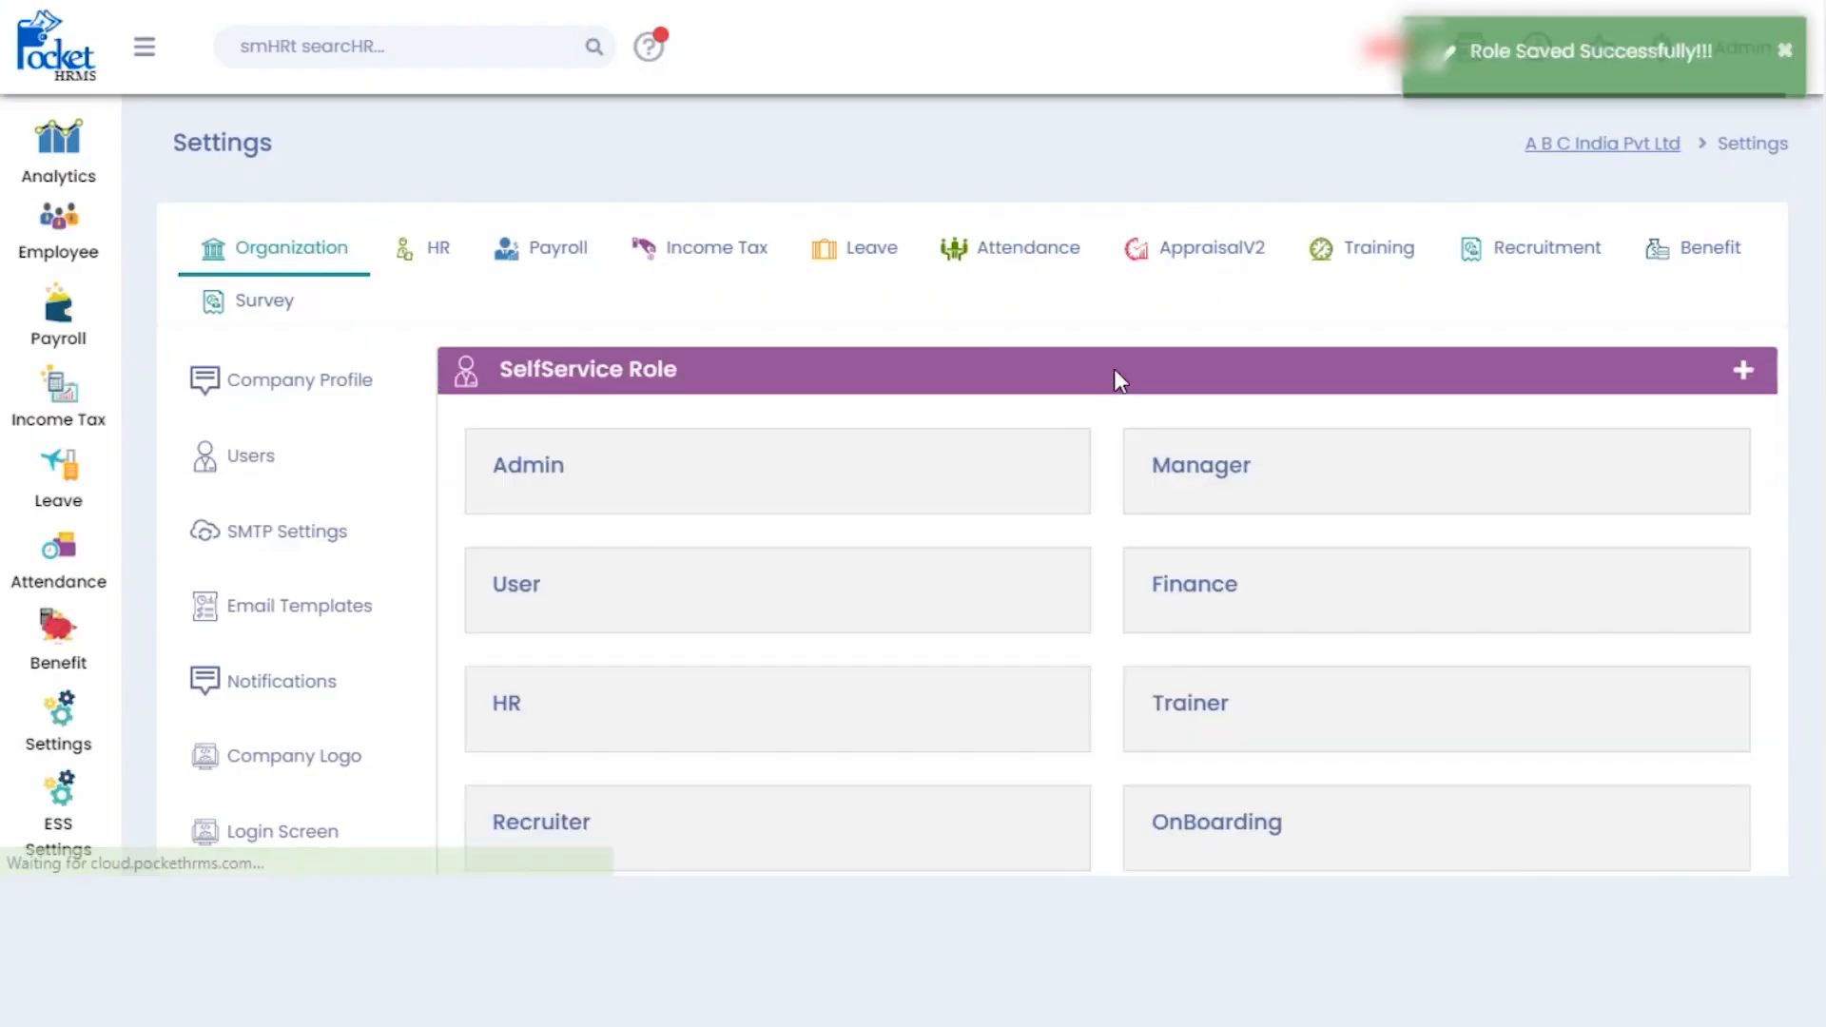
- Check the Information role card at the end of the list, then show Reporting Company settings
scroll(951, 475, down, 9)
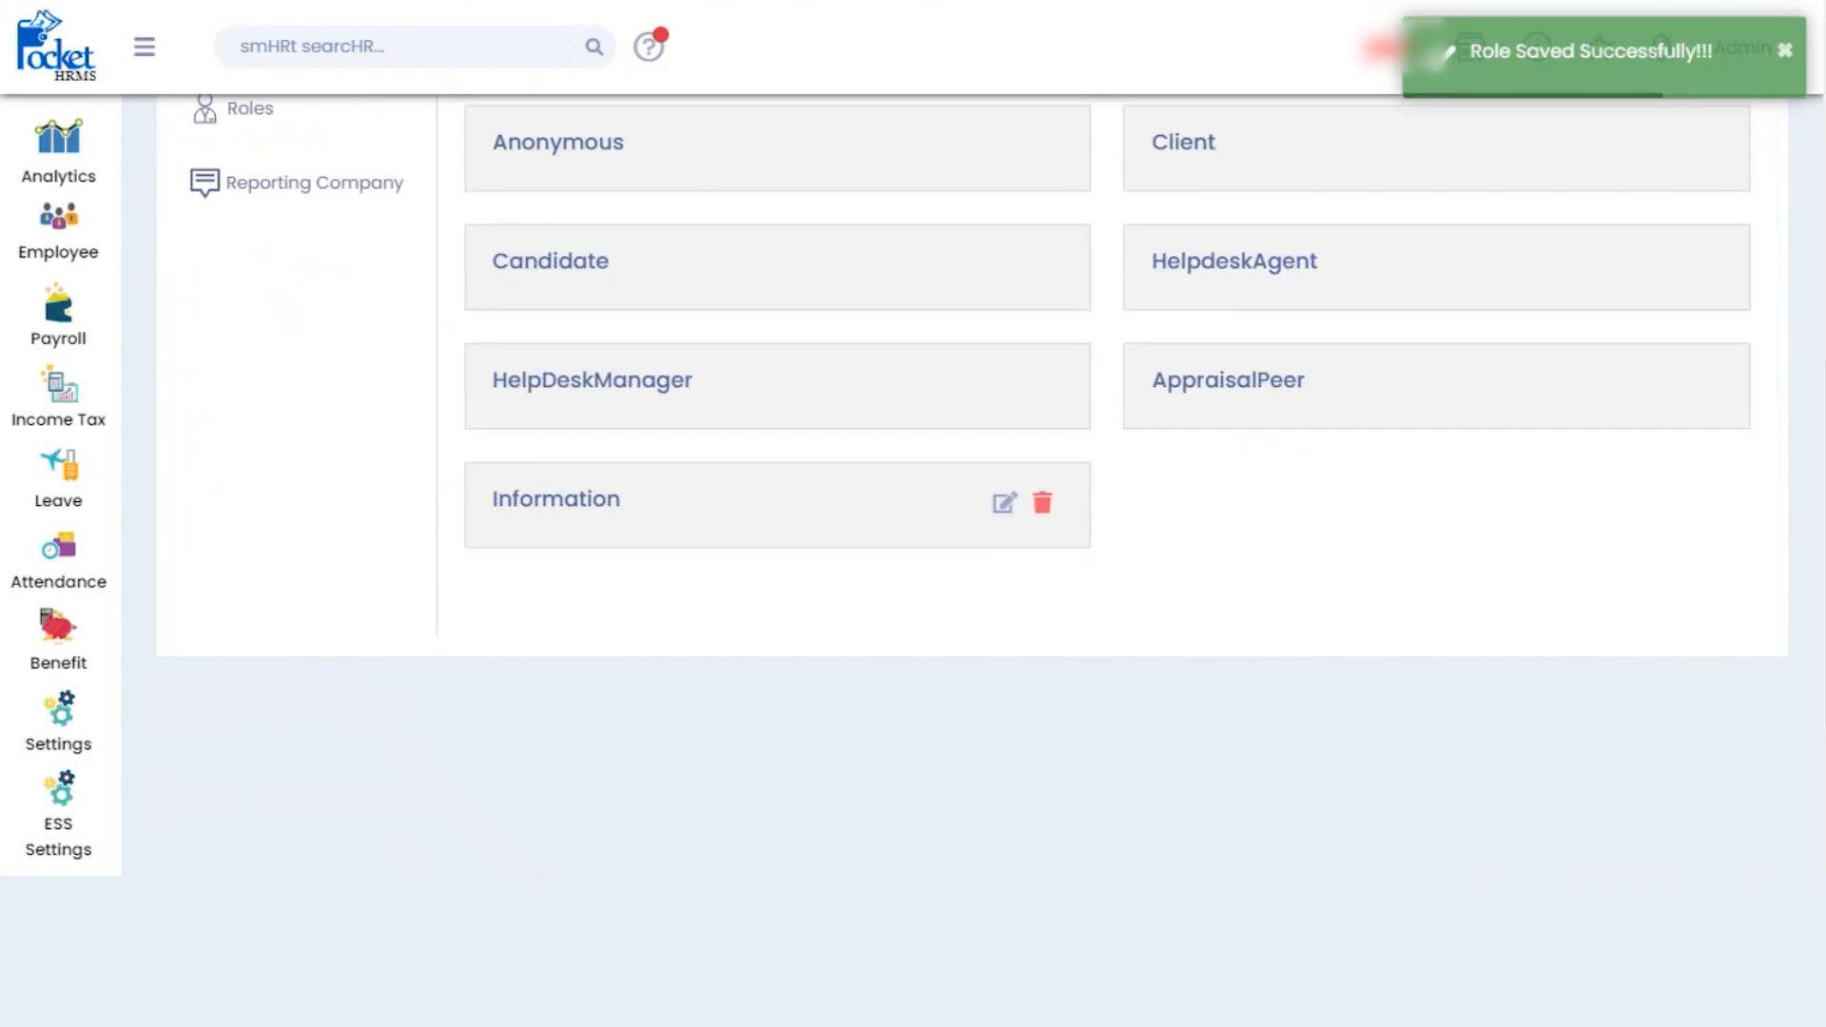
scroll(1003, 471, up, 9)
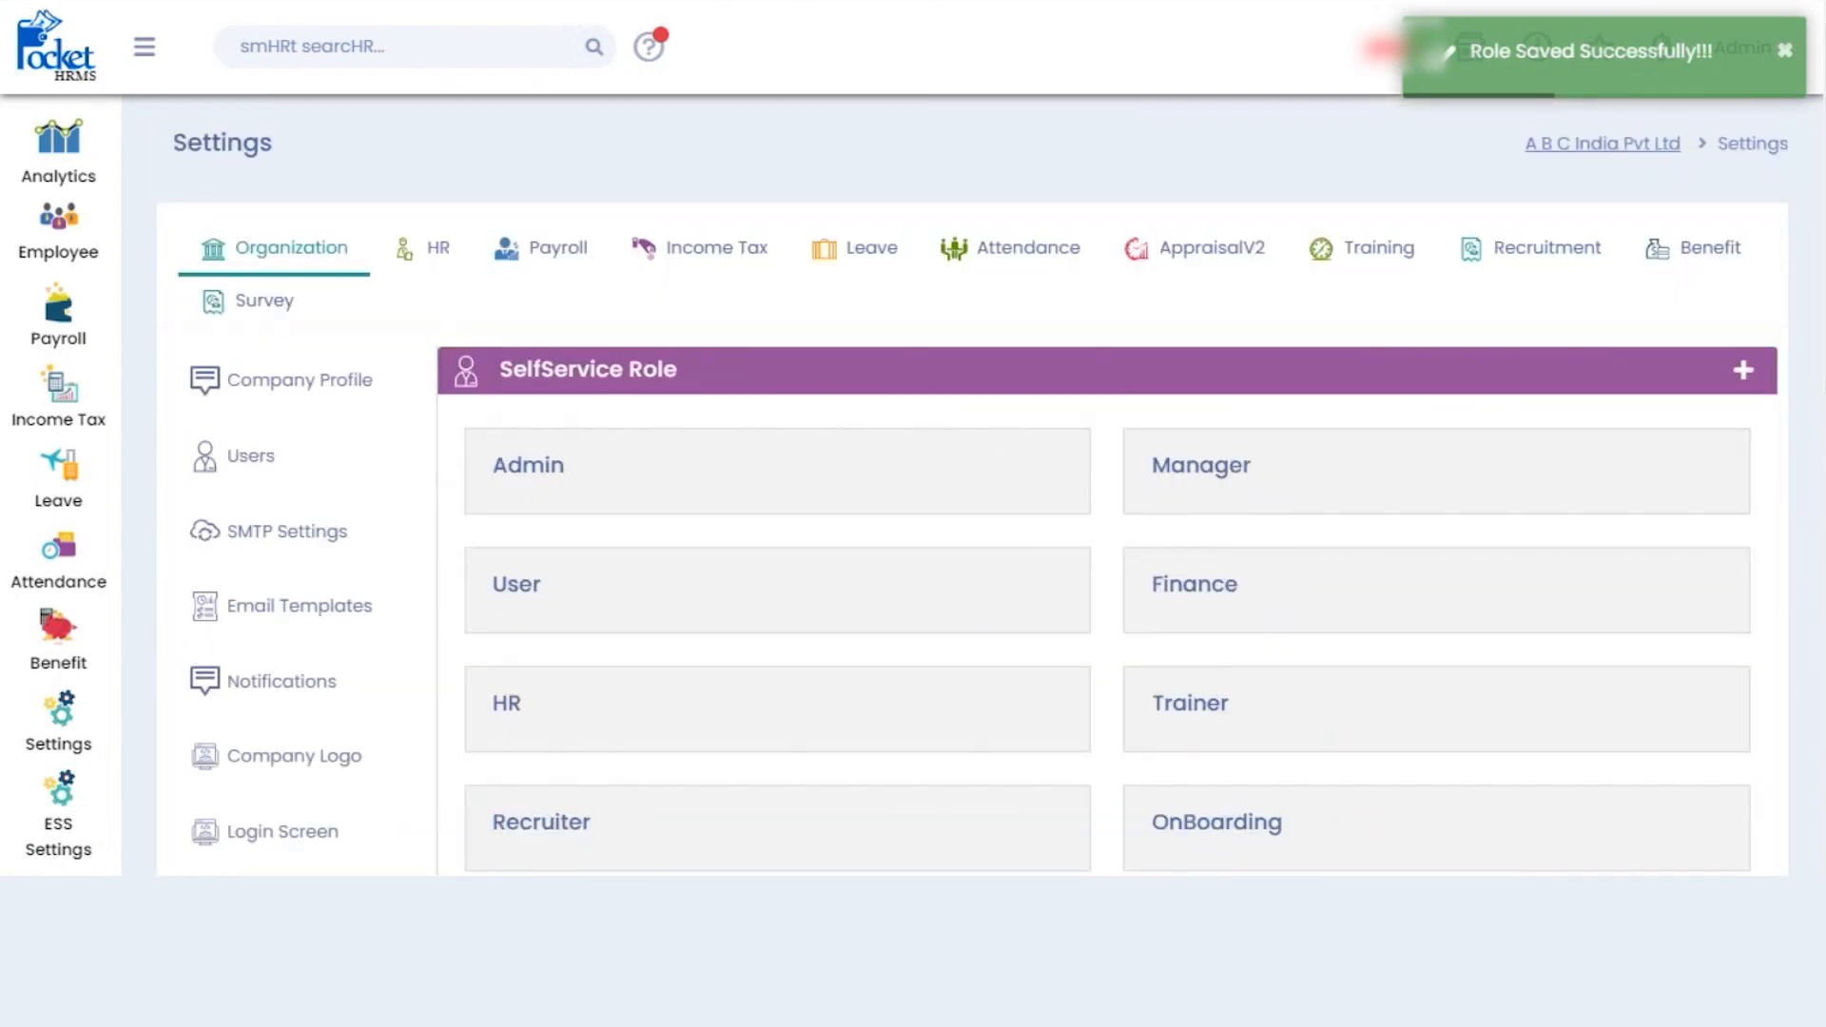
scroll(970, 485, down, 3)
scroll(970, 485, up, 2)
scroll(970, 485, down, 3)
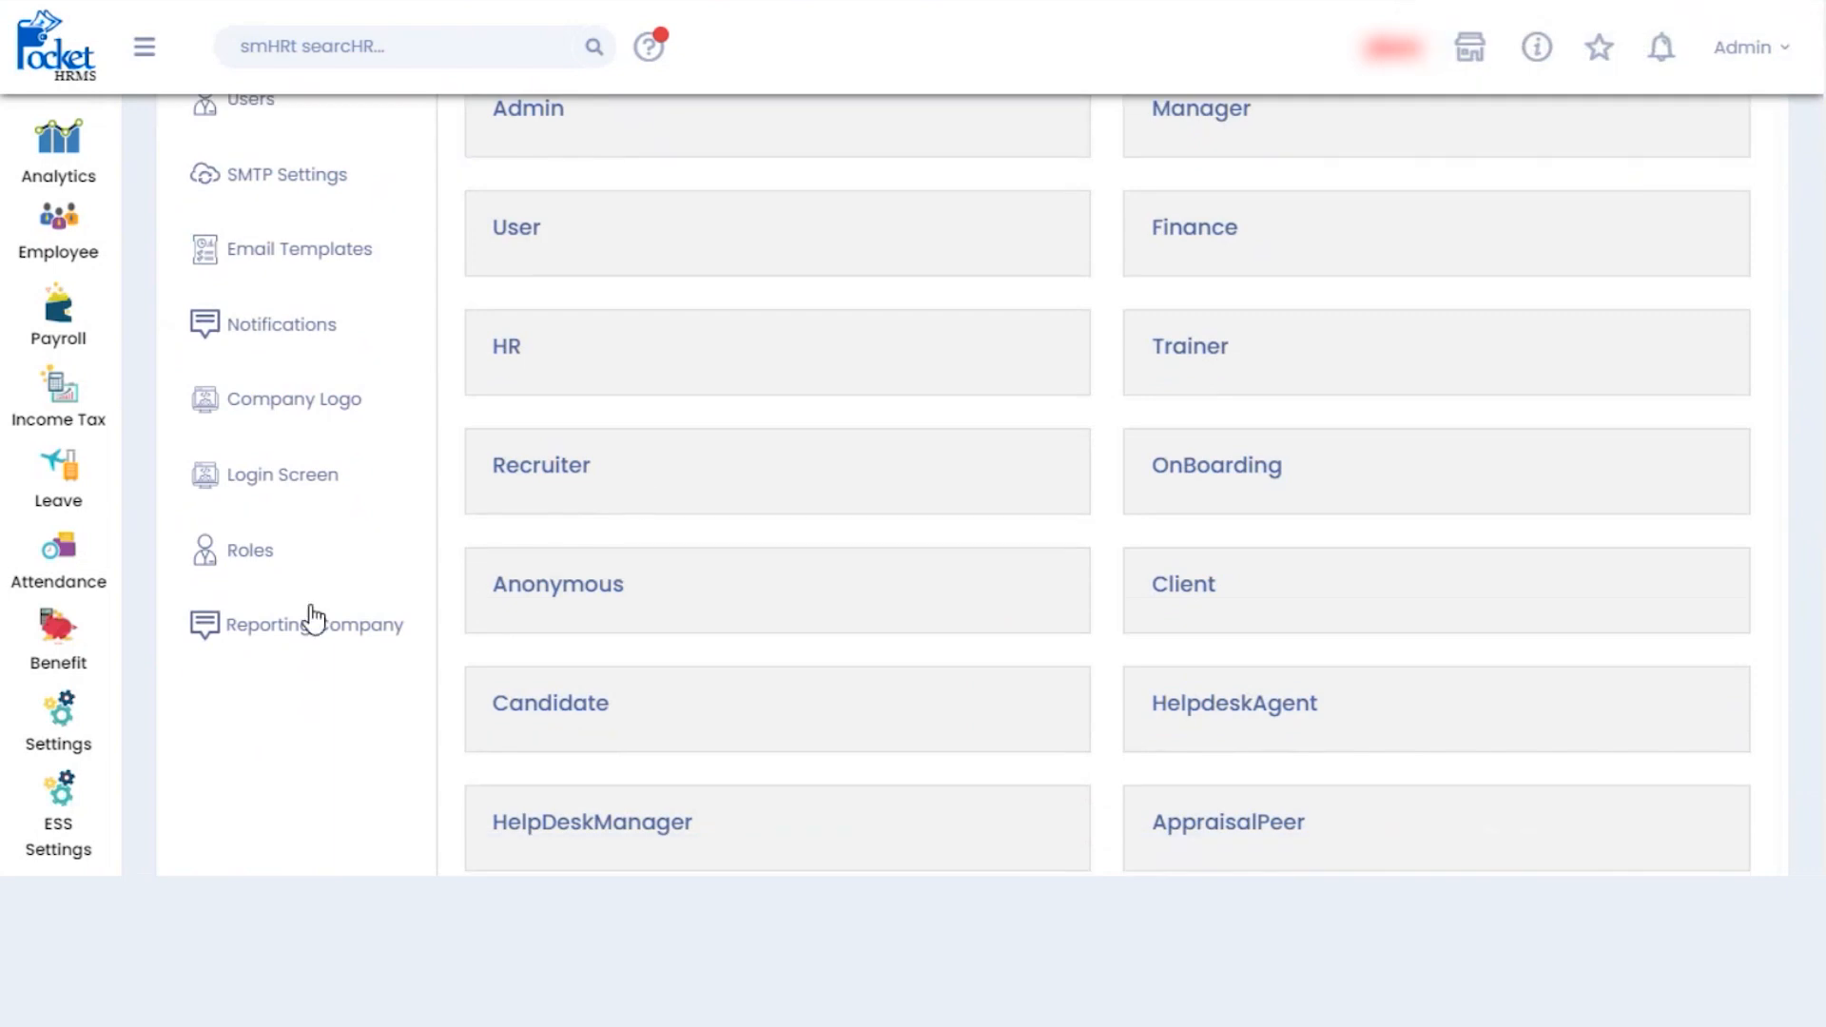
click(315, 635)
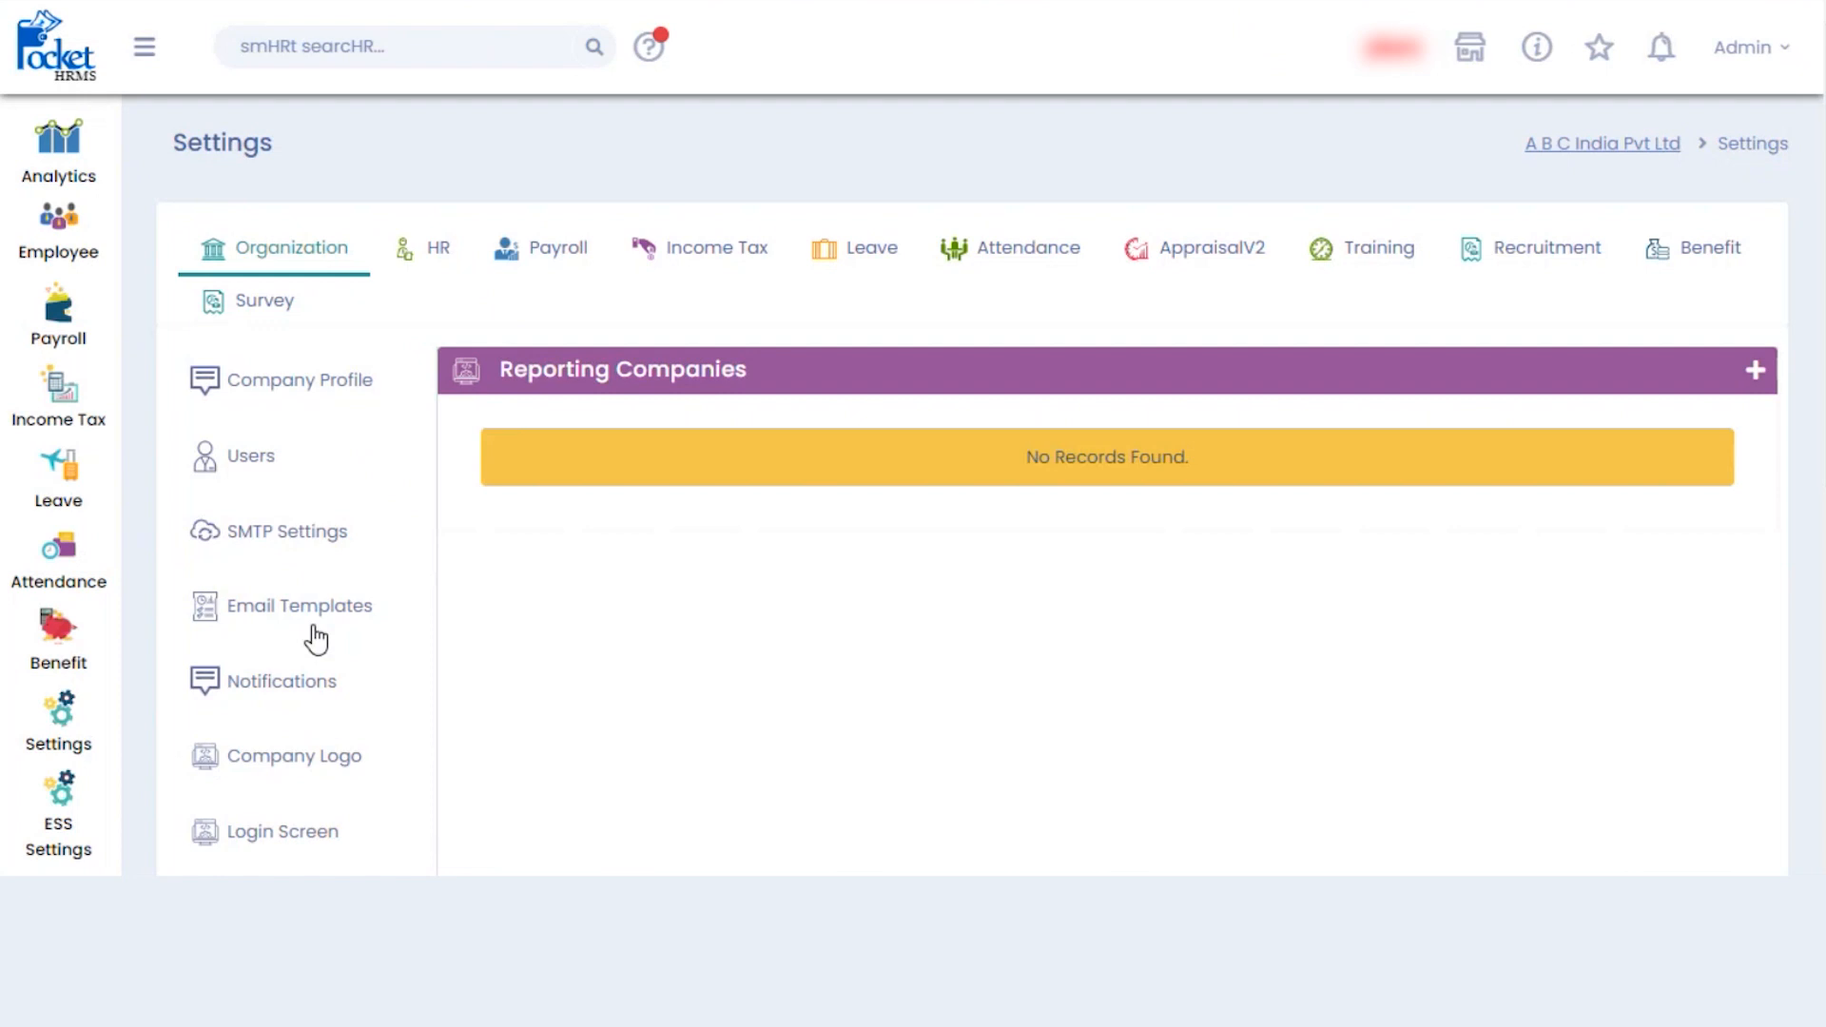
- Add a new reporting company named 'Group Company'
click(1759, 374)
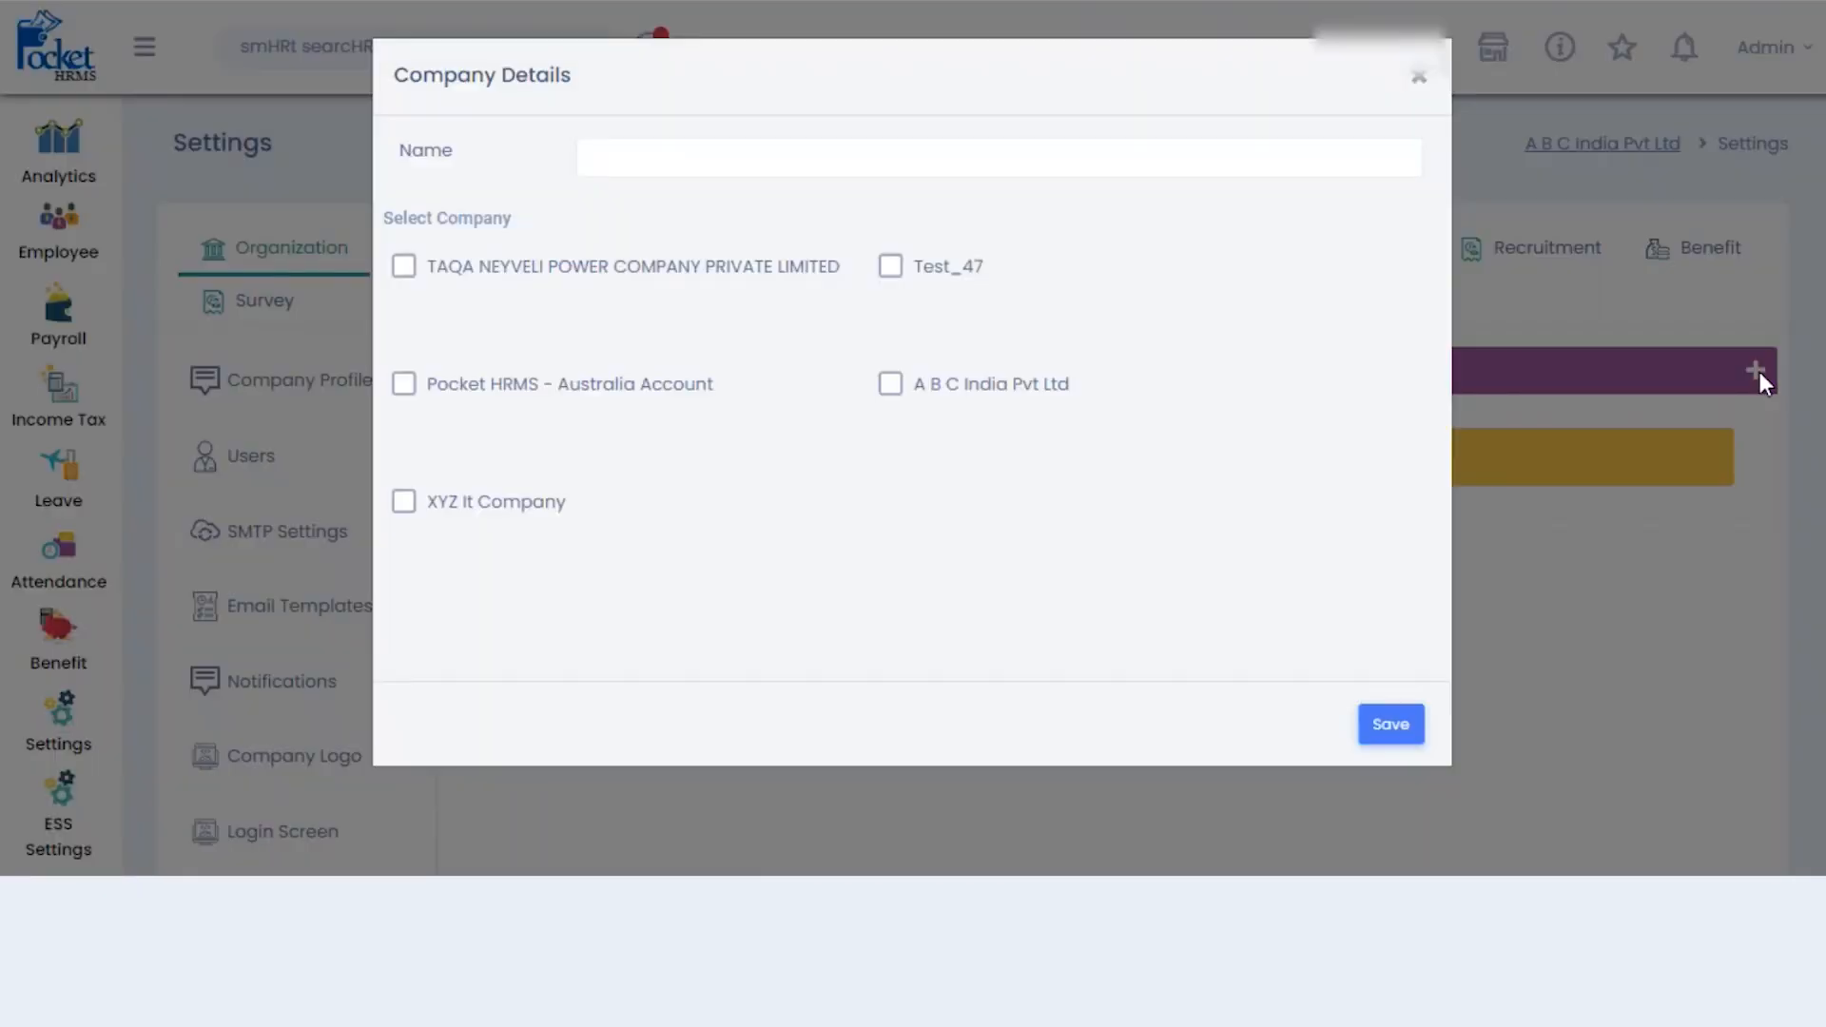
click(882, 160)
text(Gru)
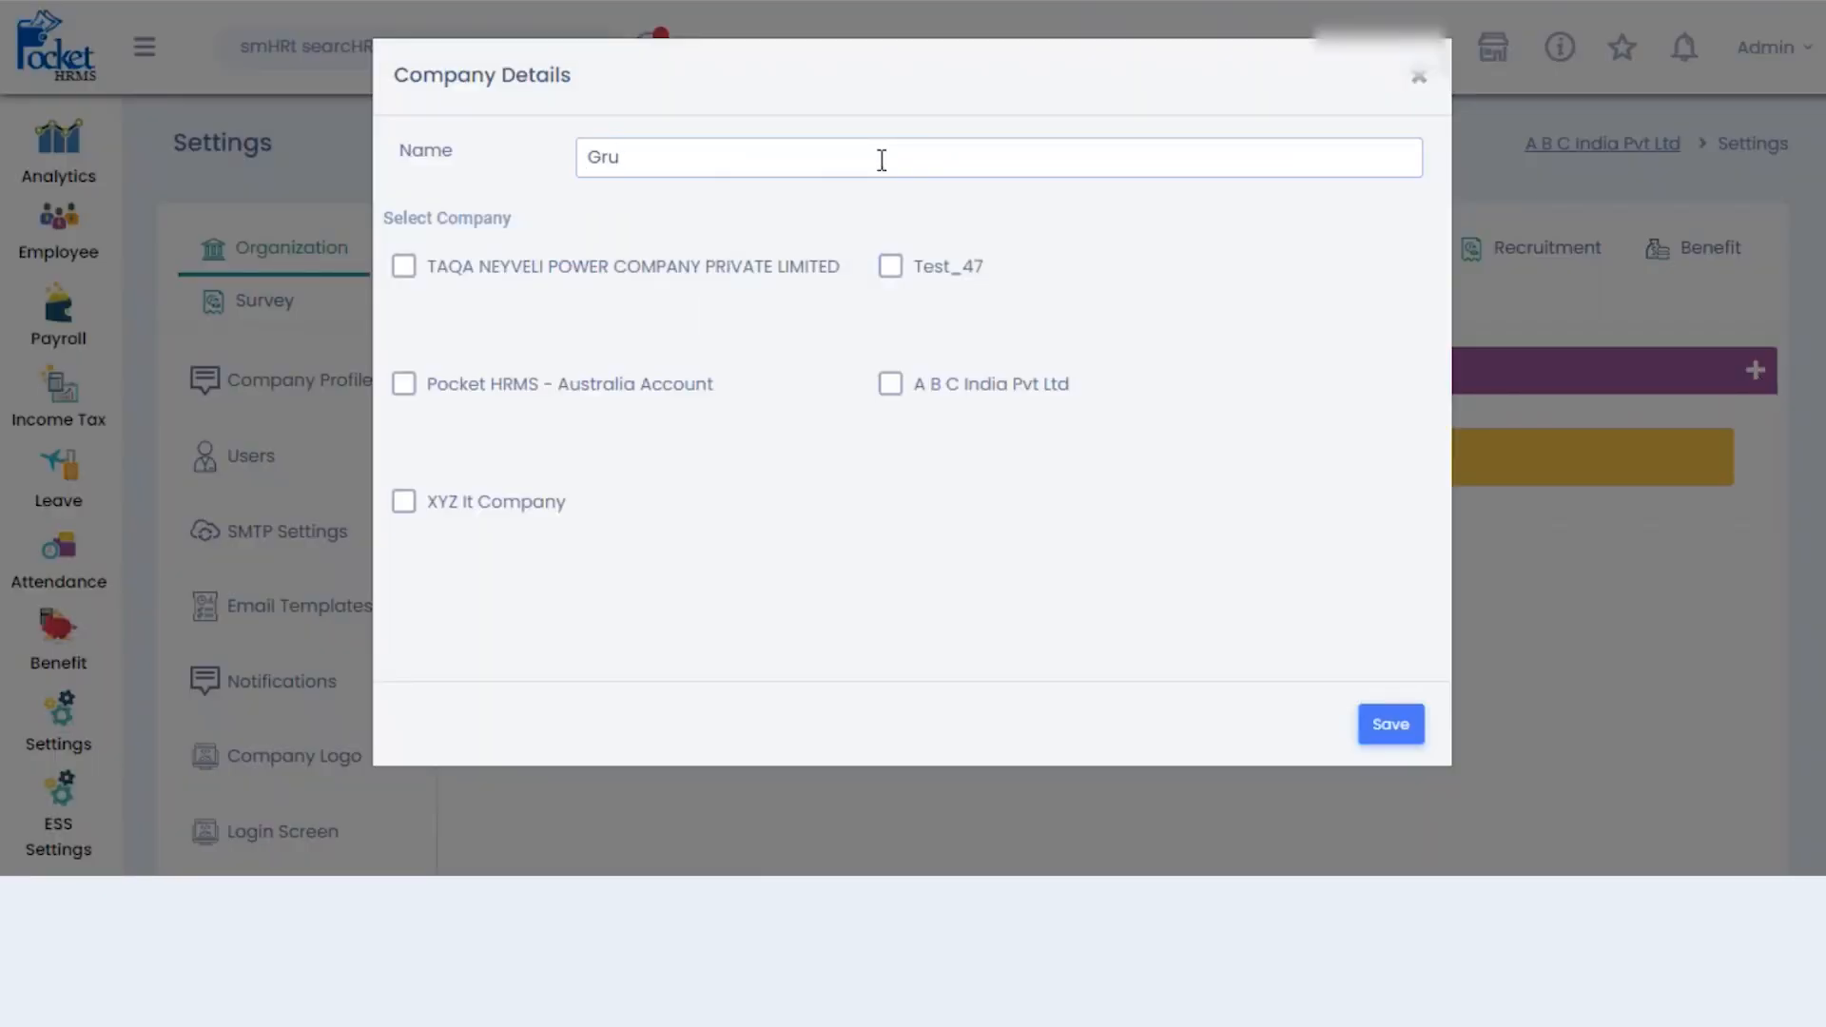
key(BackSpace)
text(oup Company)
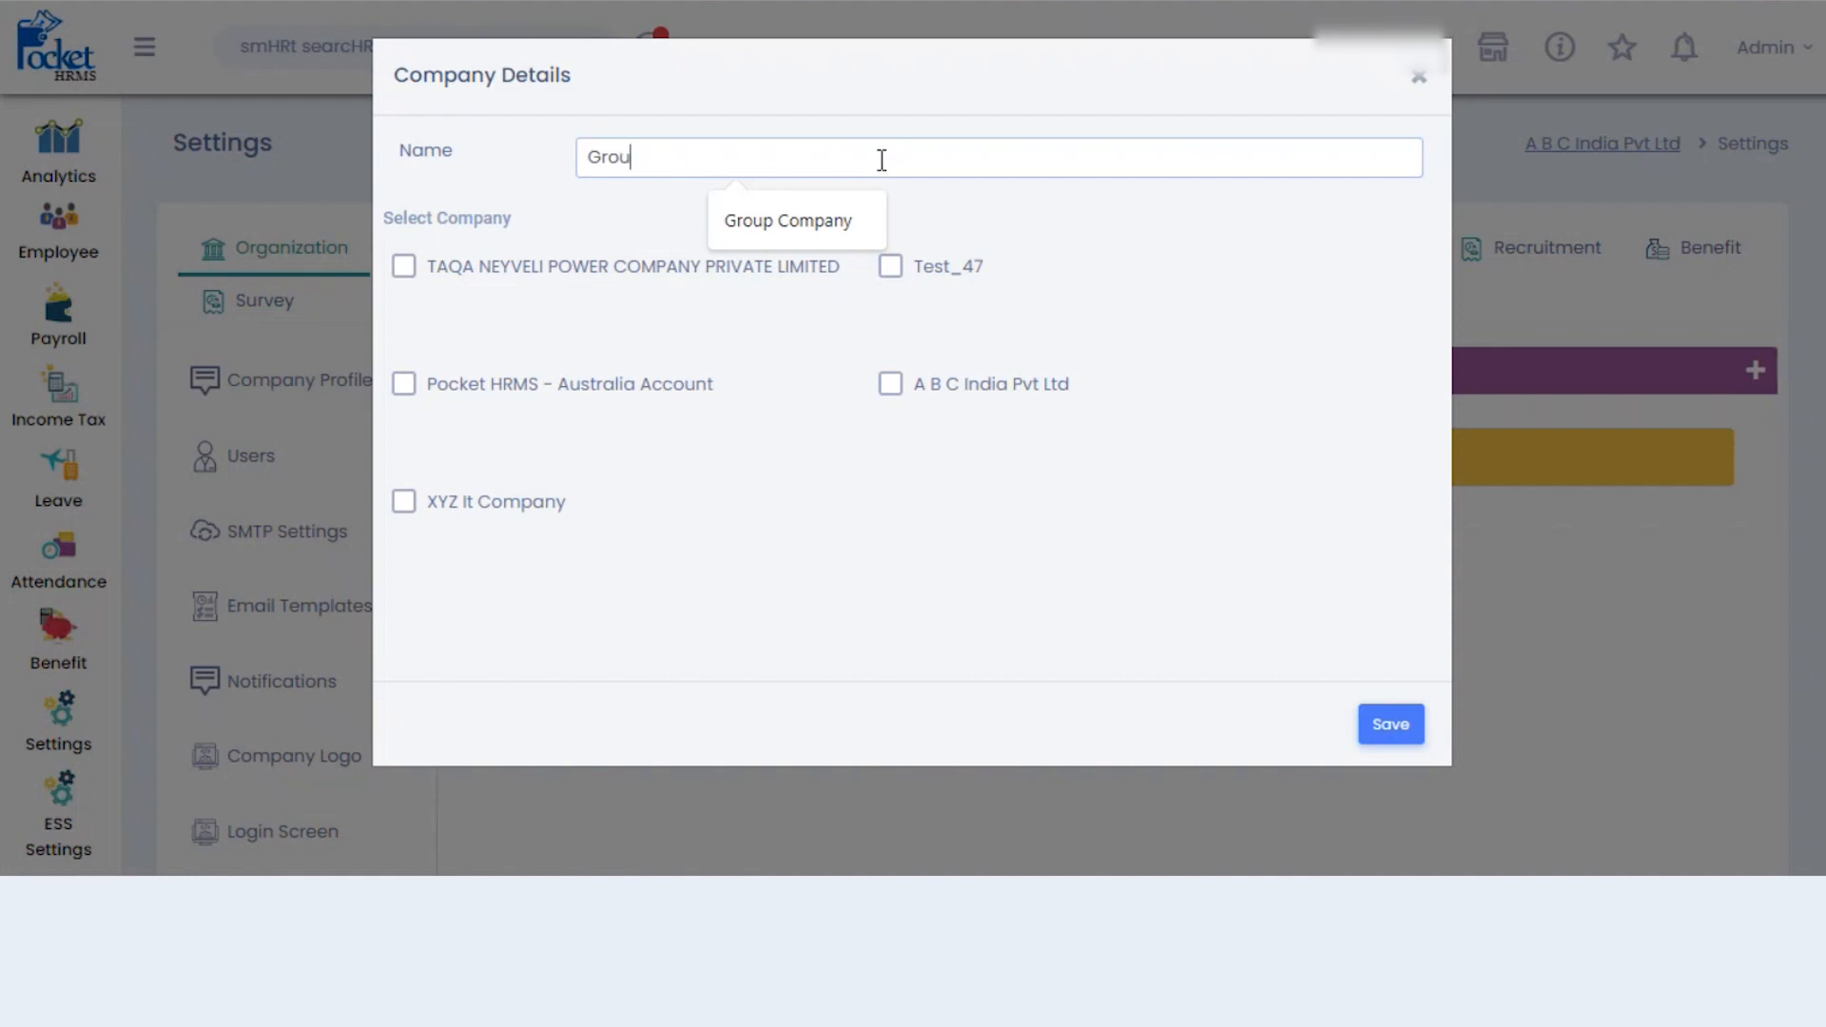
click(792, 228)
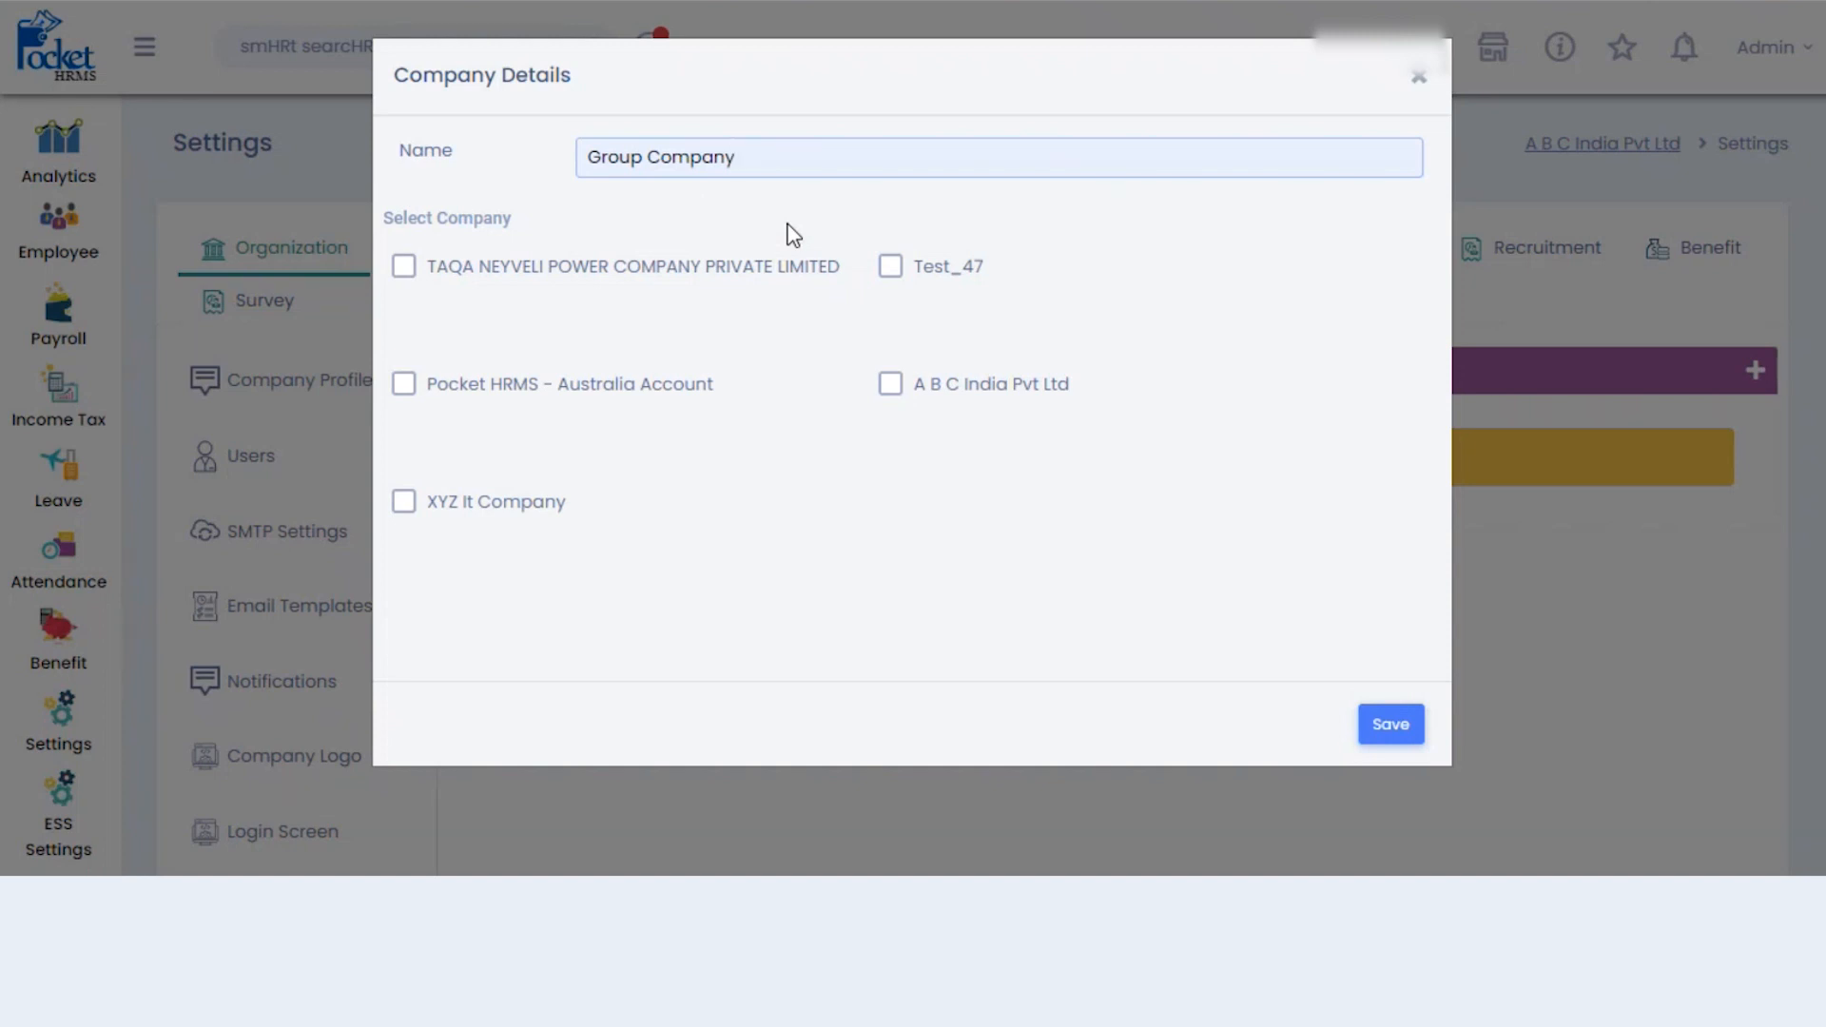
- Group A B C India Pvt Ltd, XYZ It Company and Pocket HRMS - Australia Account under it and save
click(891, 385)
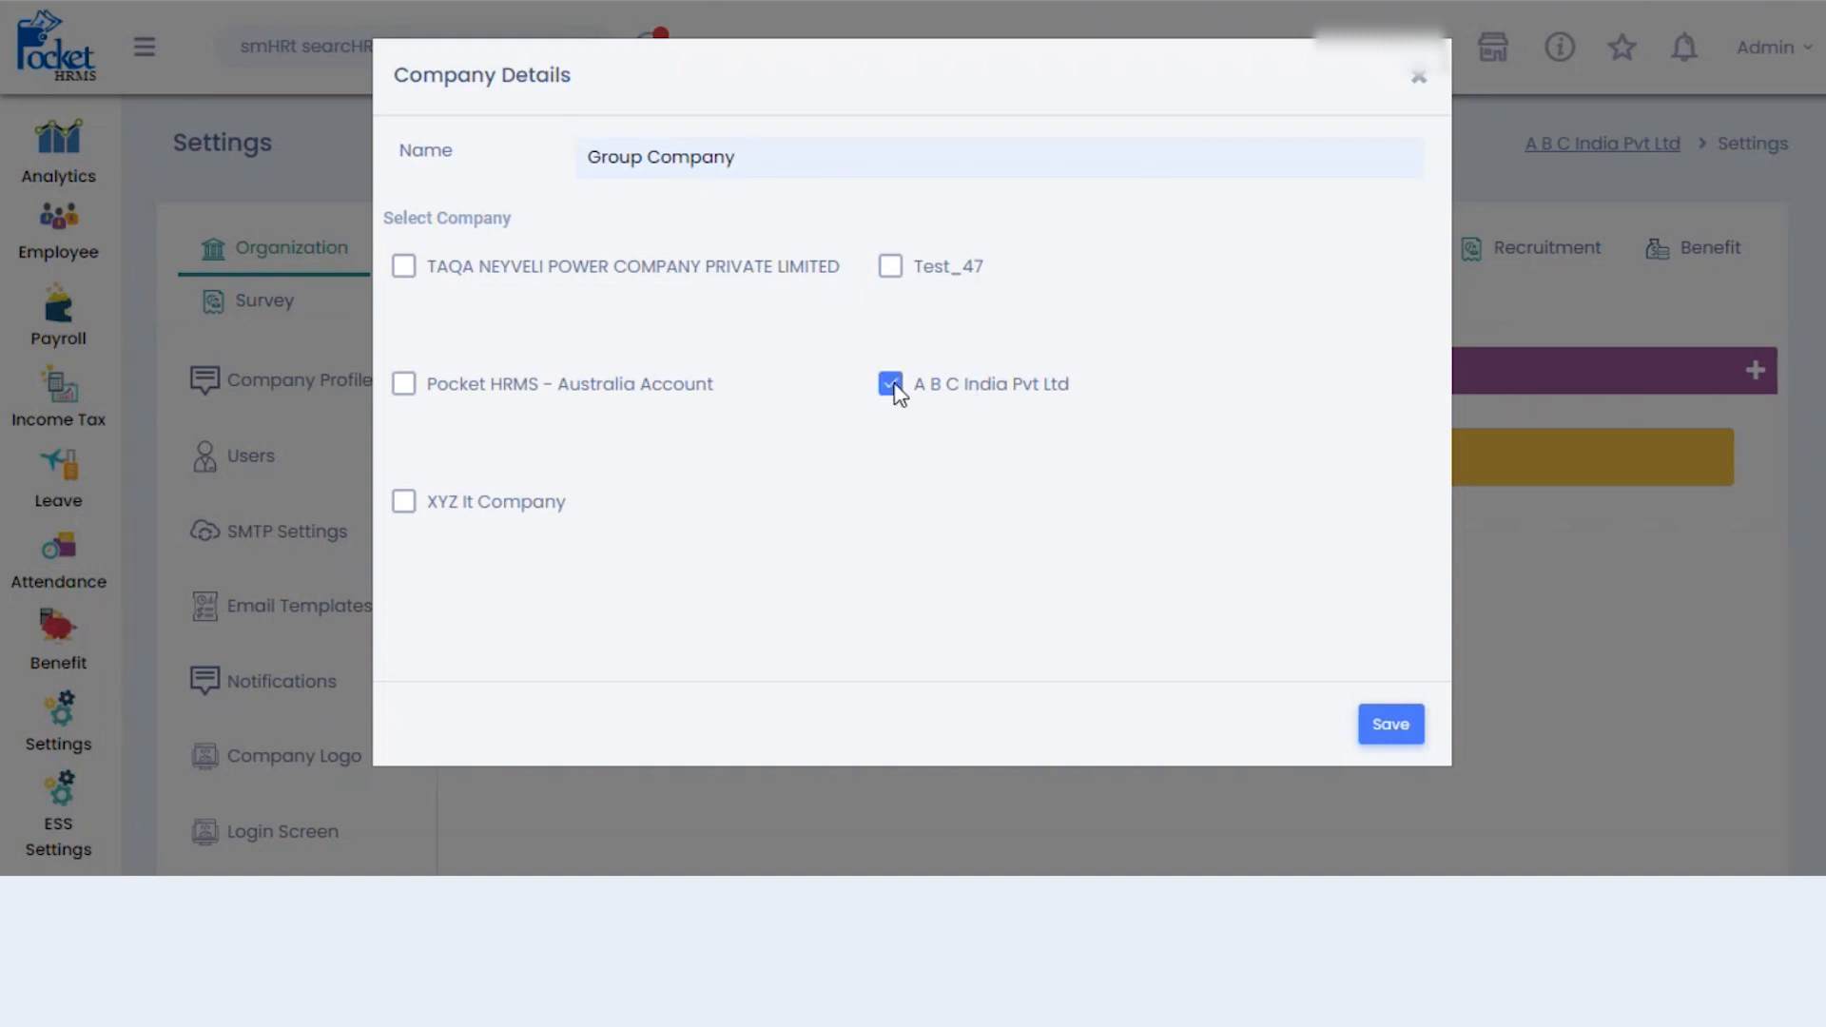
click(405, 504)
click(403, 388)
click(1386, 725)
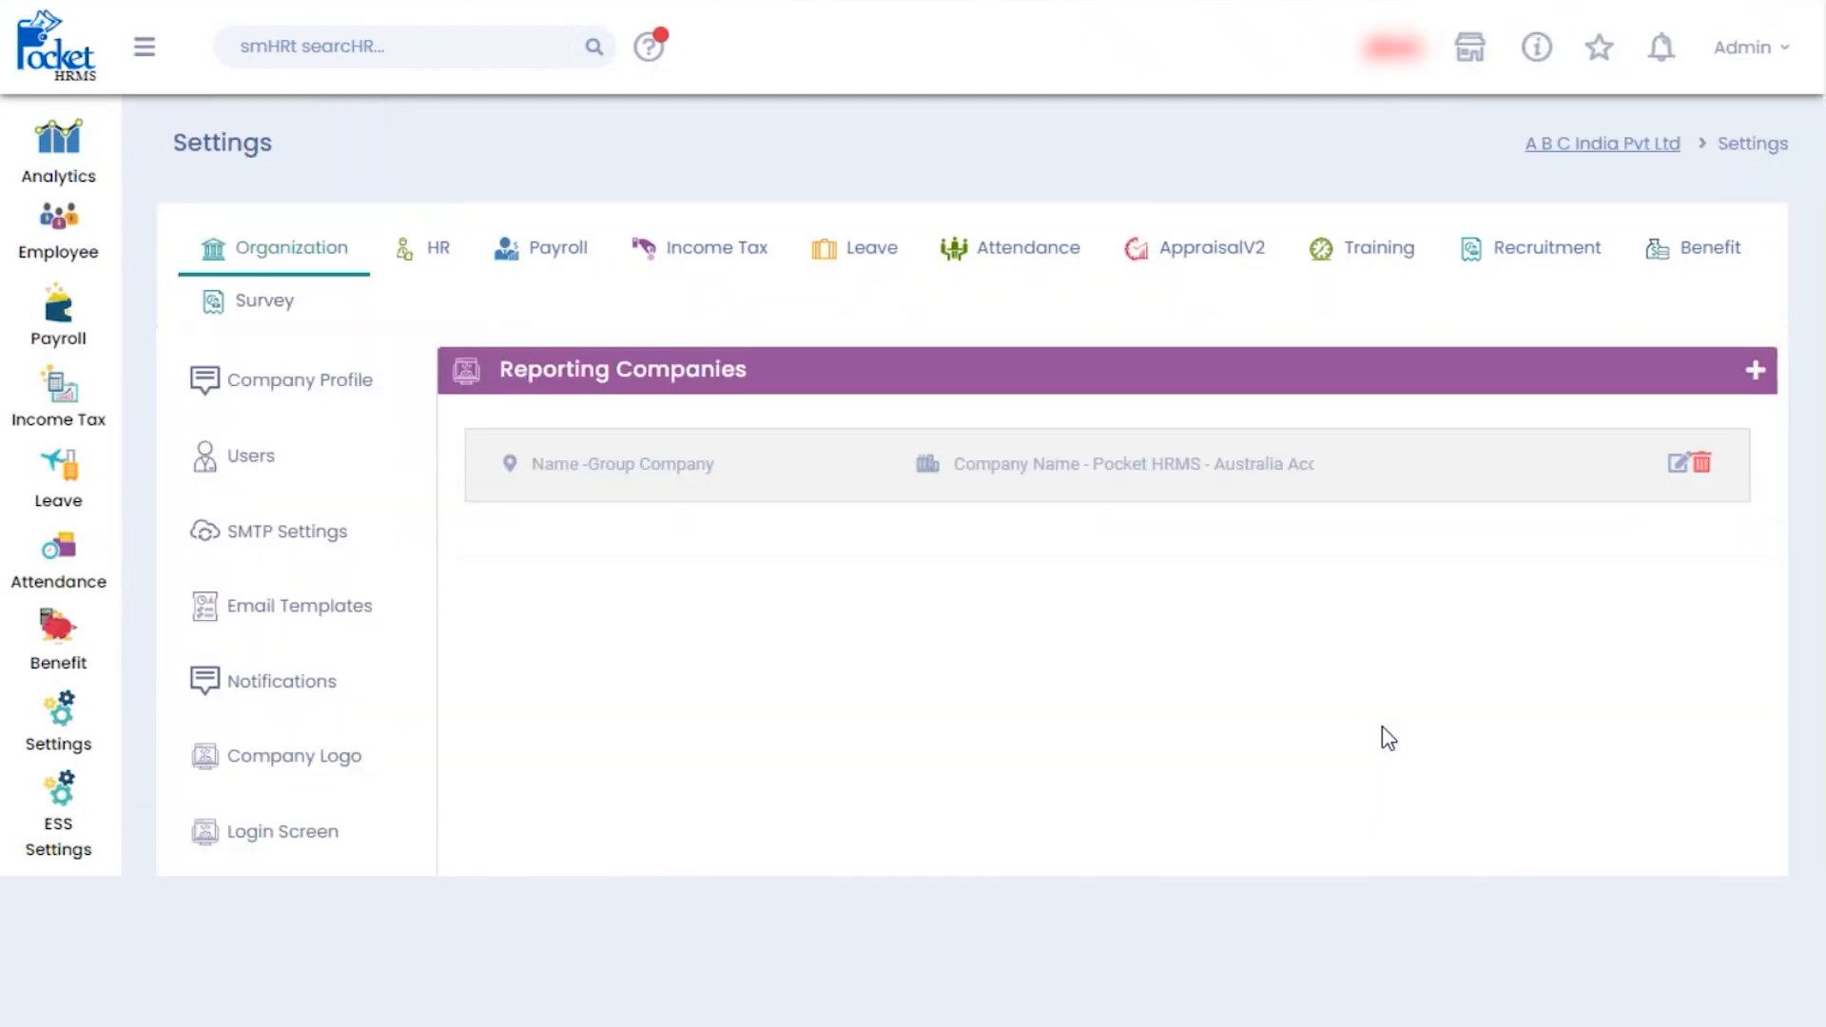
click(1617, 145)
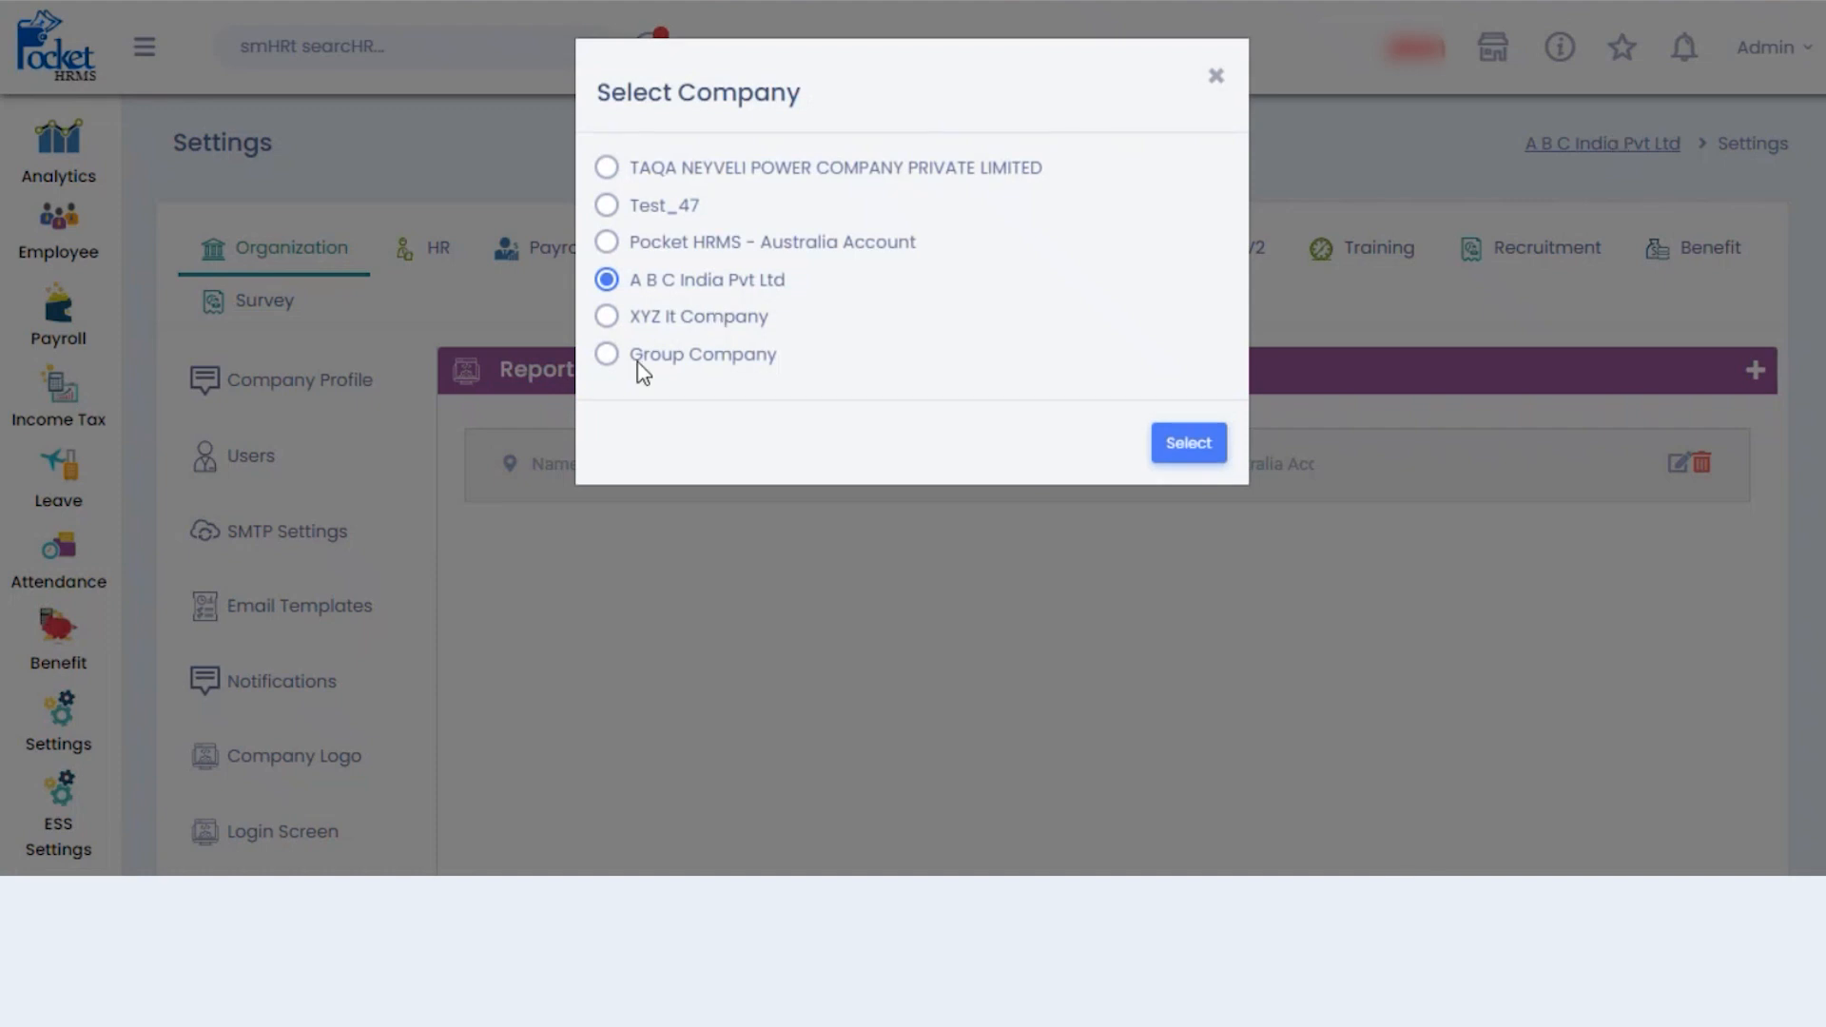
- Switch the working company to Group Company and open the Analytics Data Wizard report page
click(609, 357)
click(1186, 444)
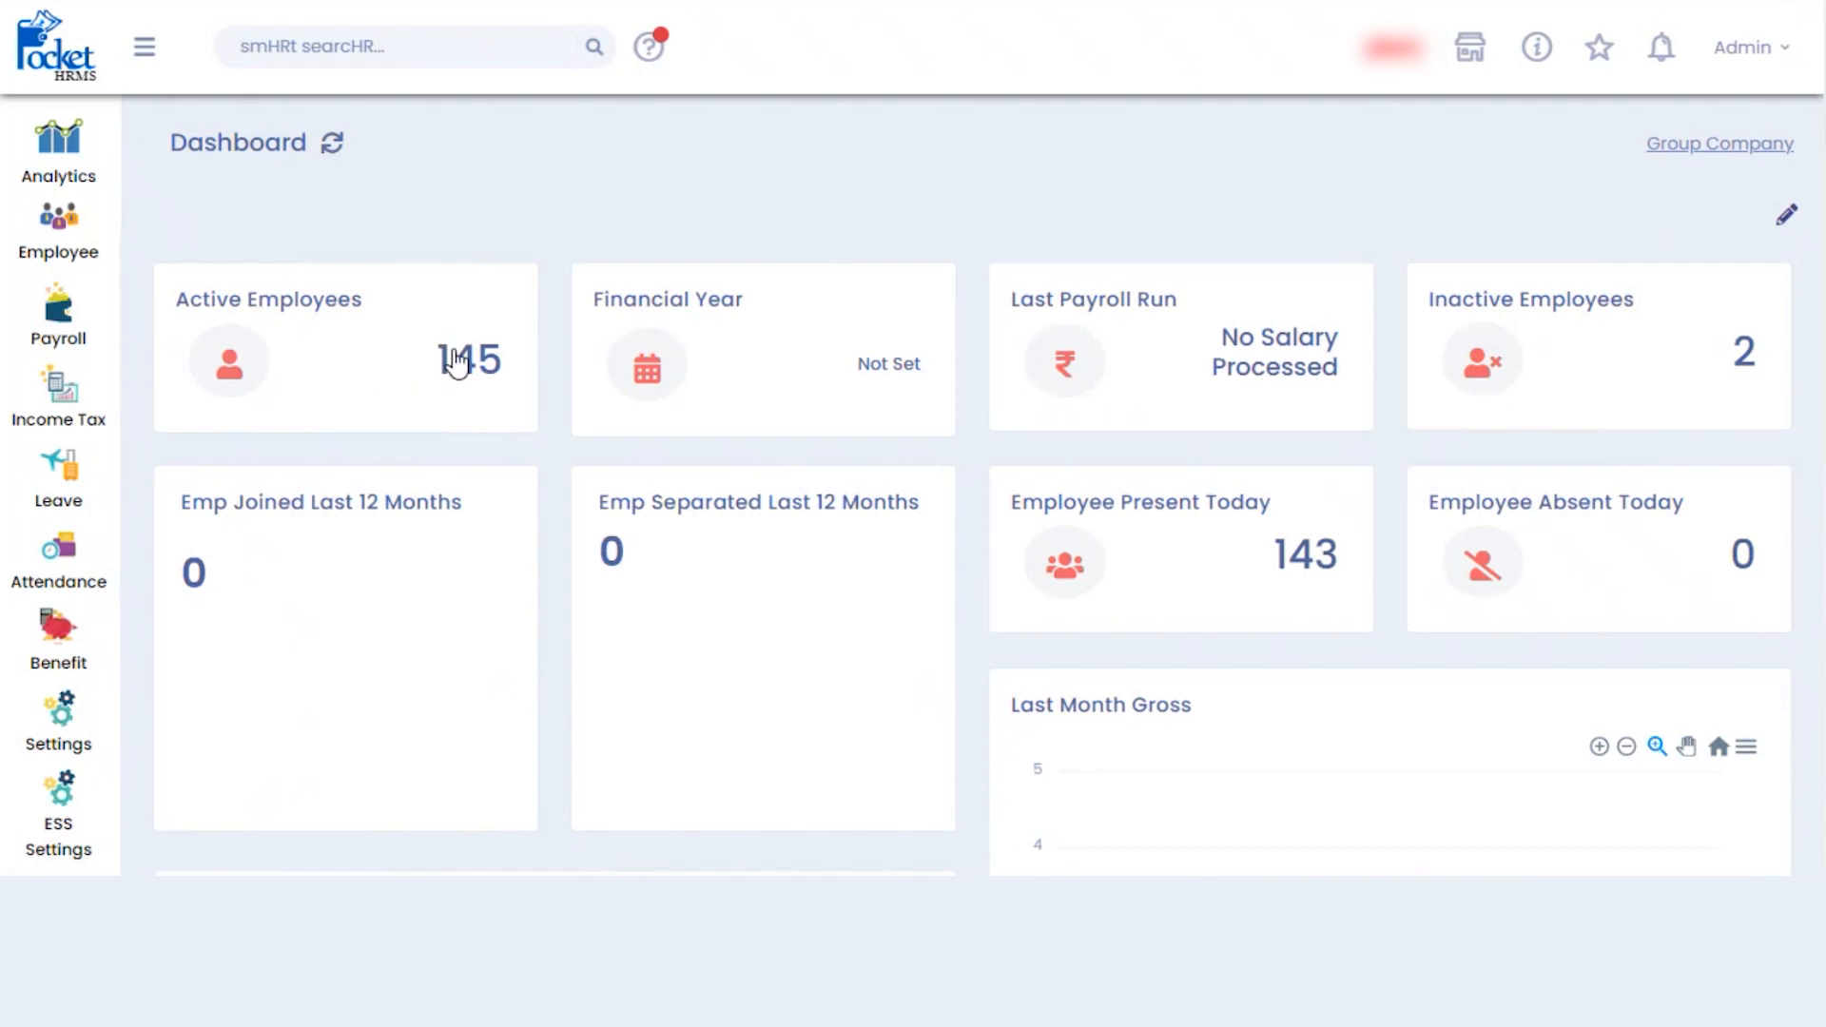
click(80, 253)
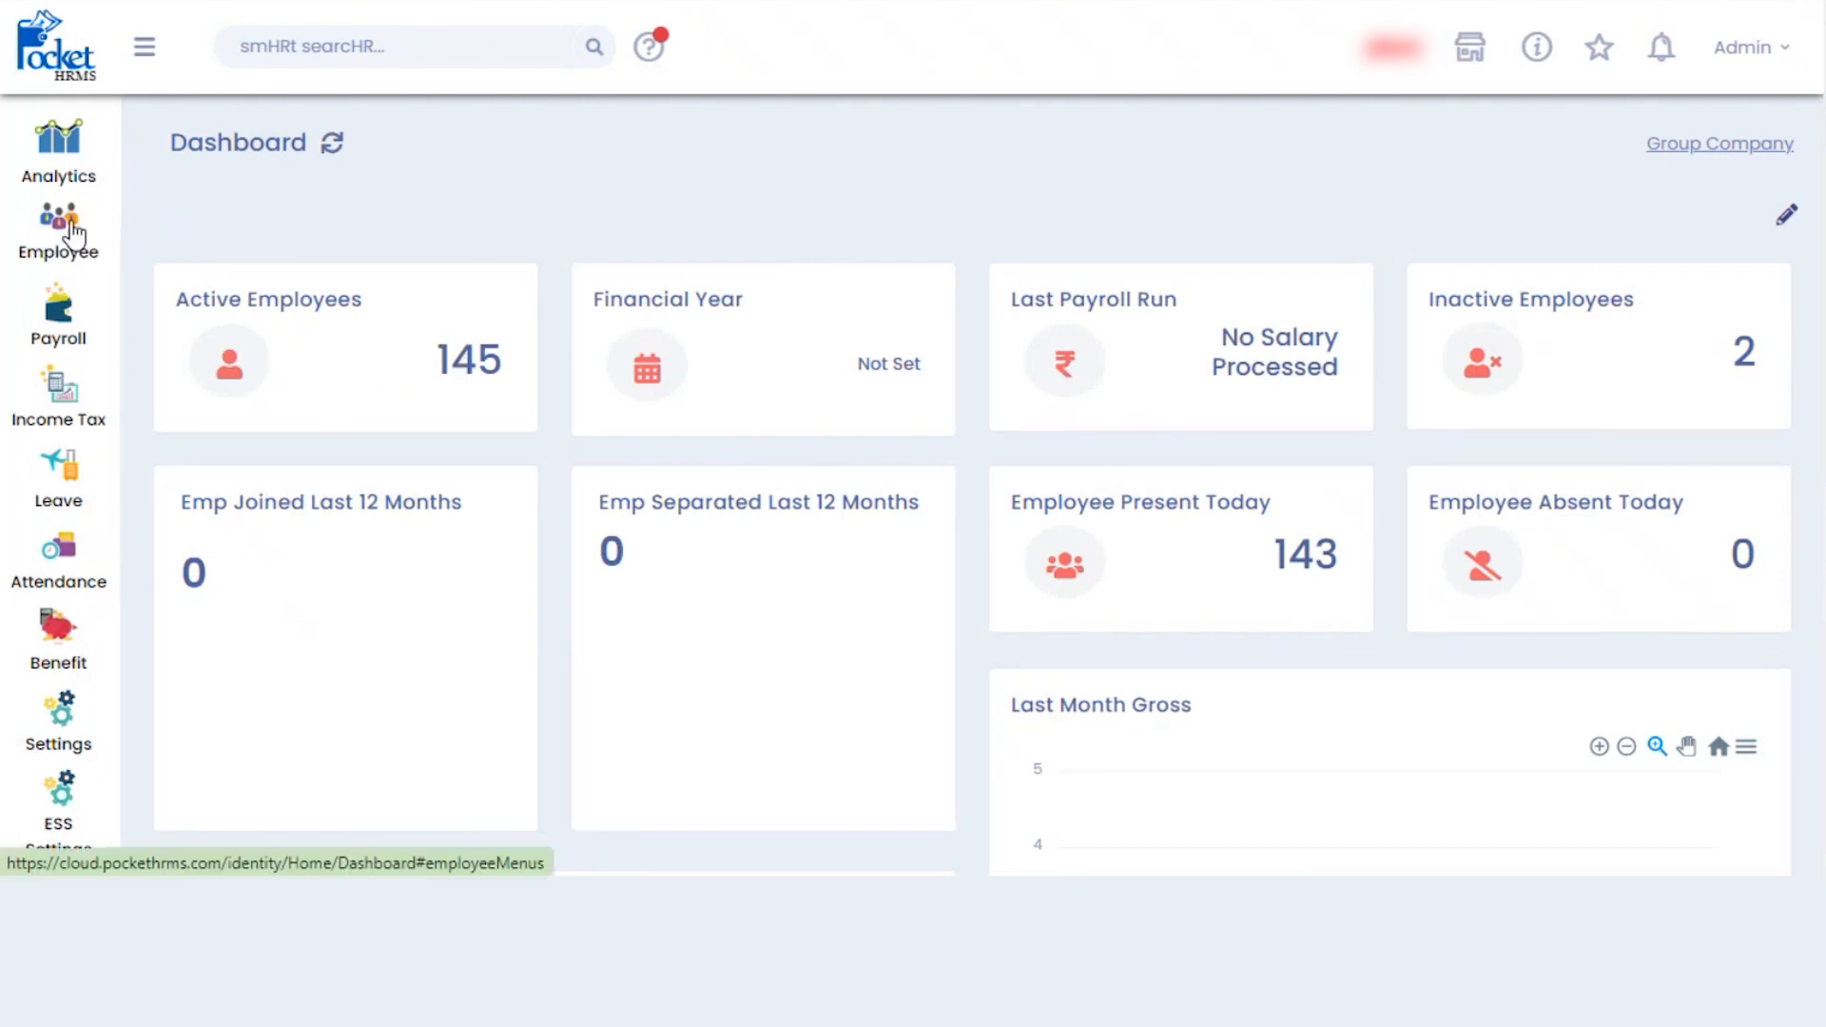
click(59, 148)
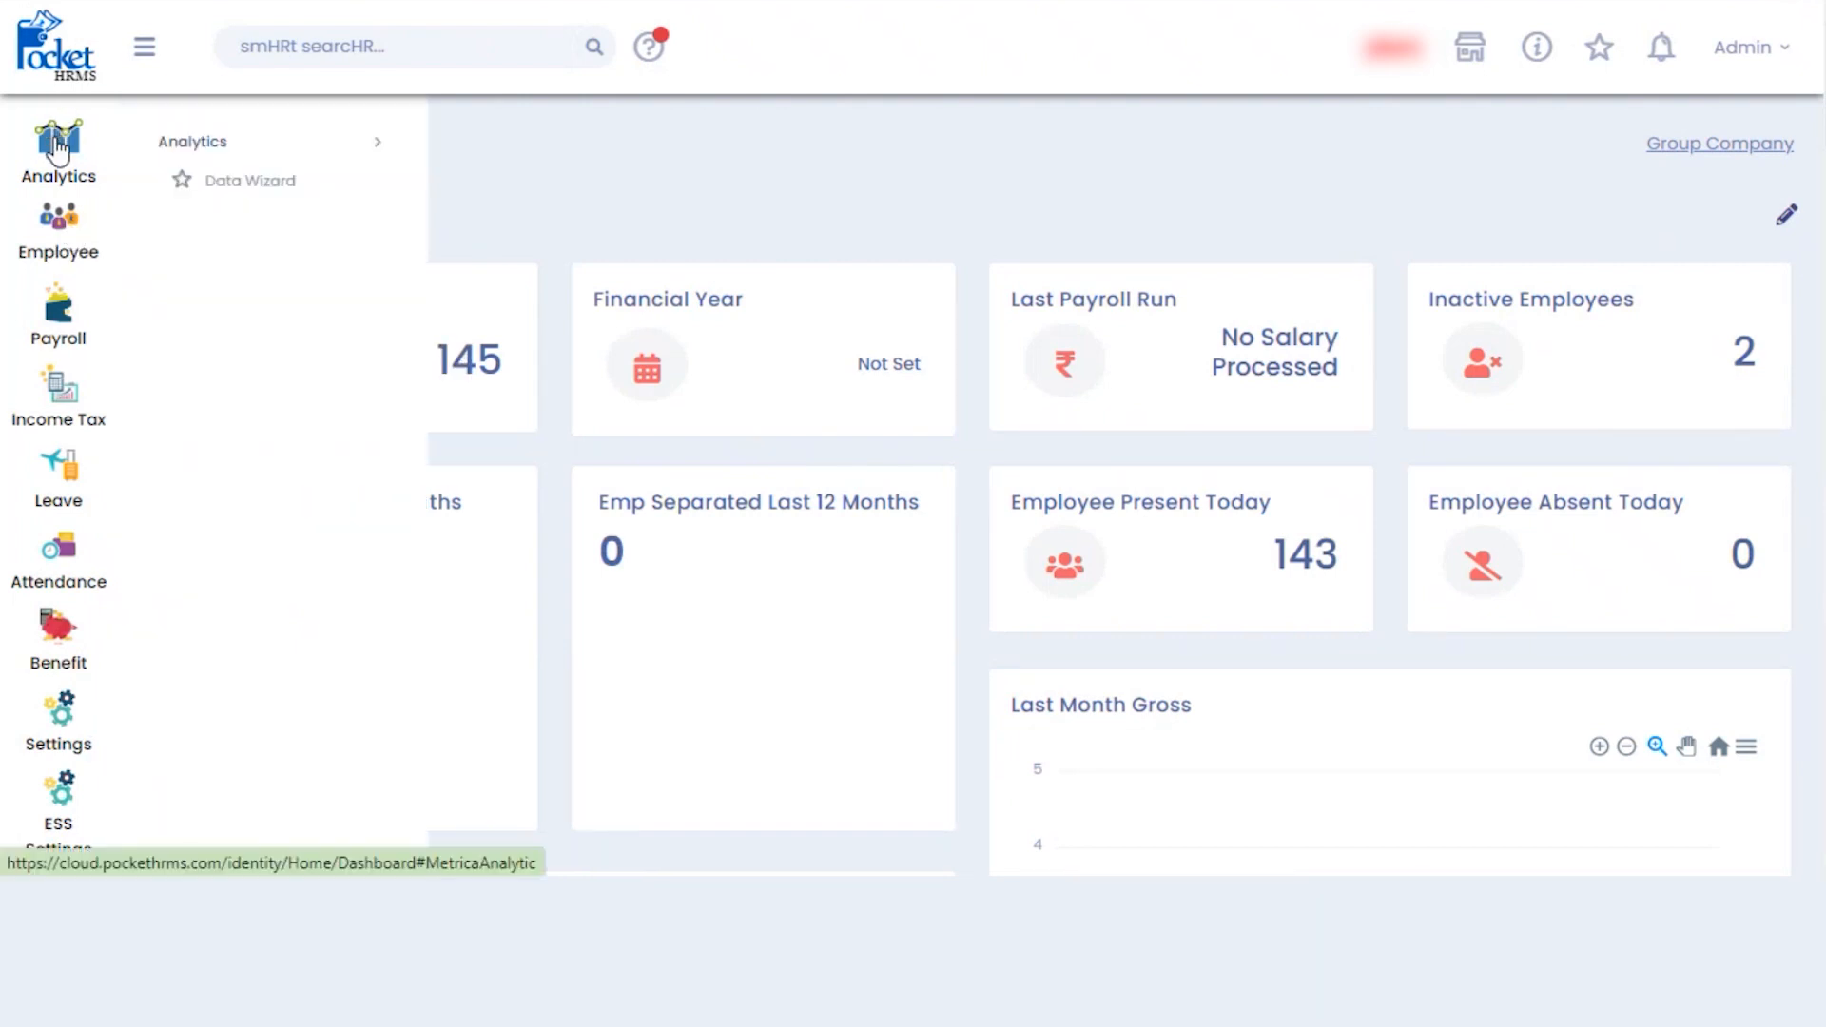
click(242, 186)
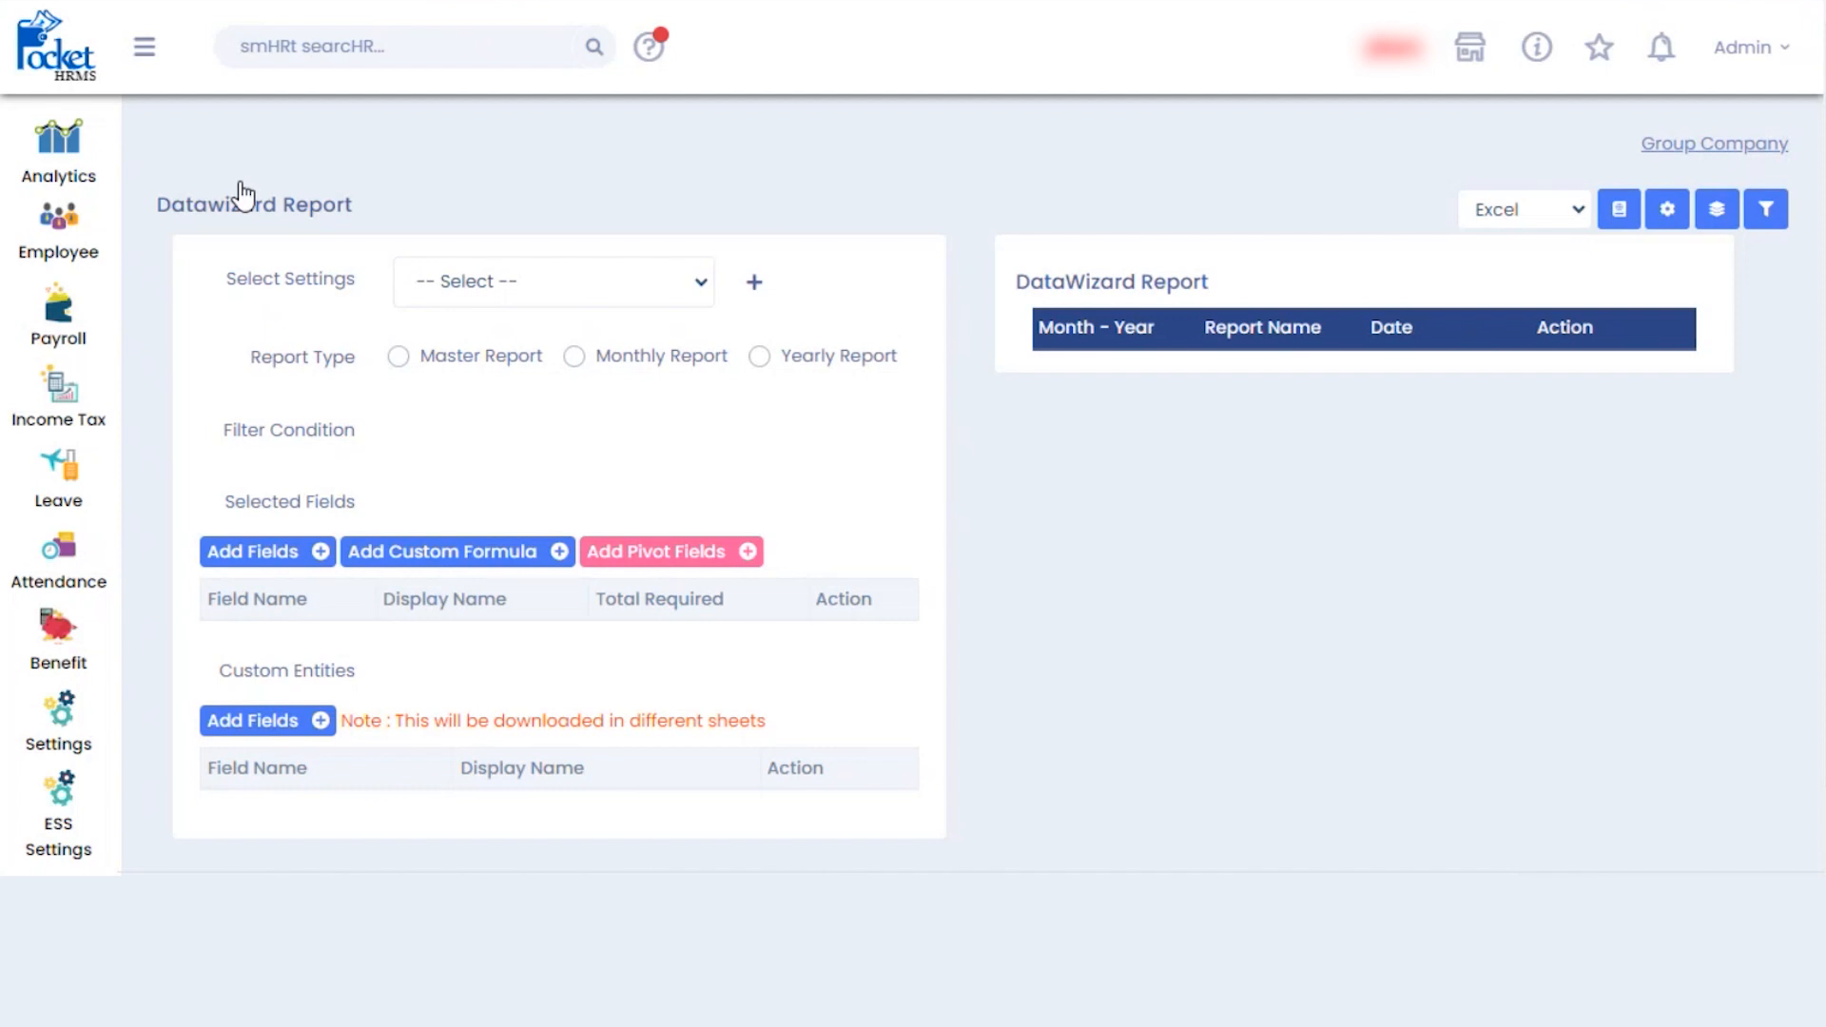
- Create a new report setting named 'Employee master'
click(687, 287)
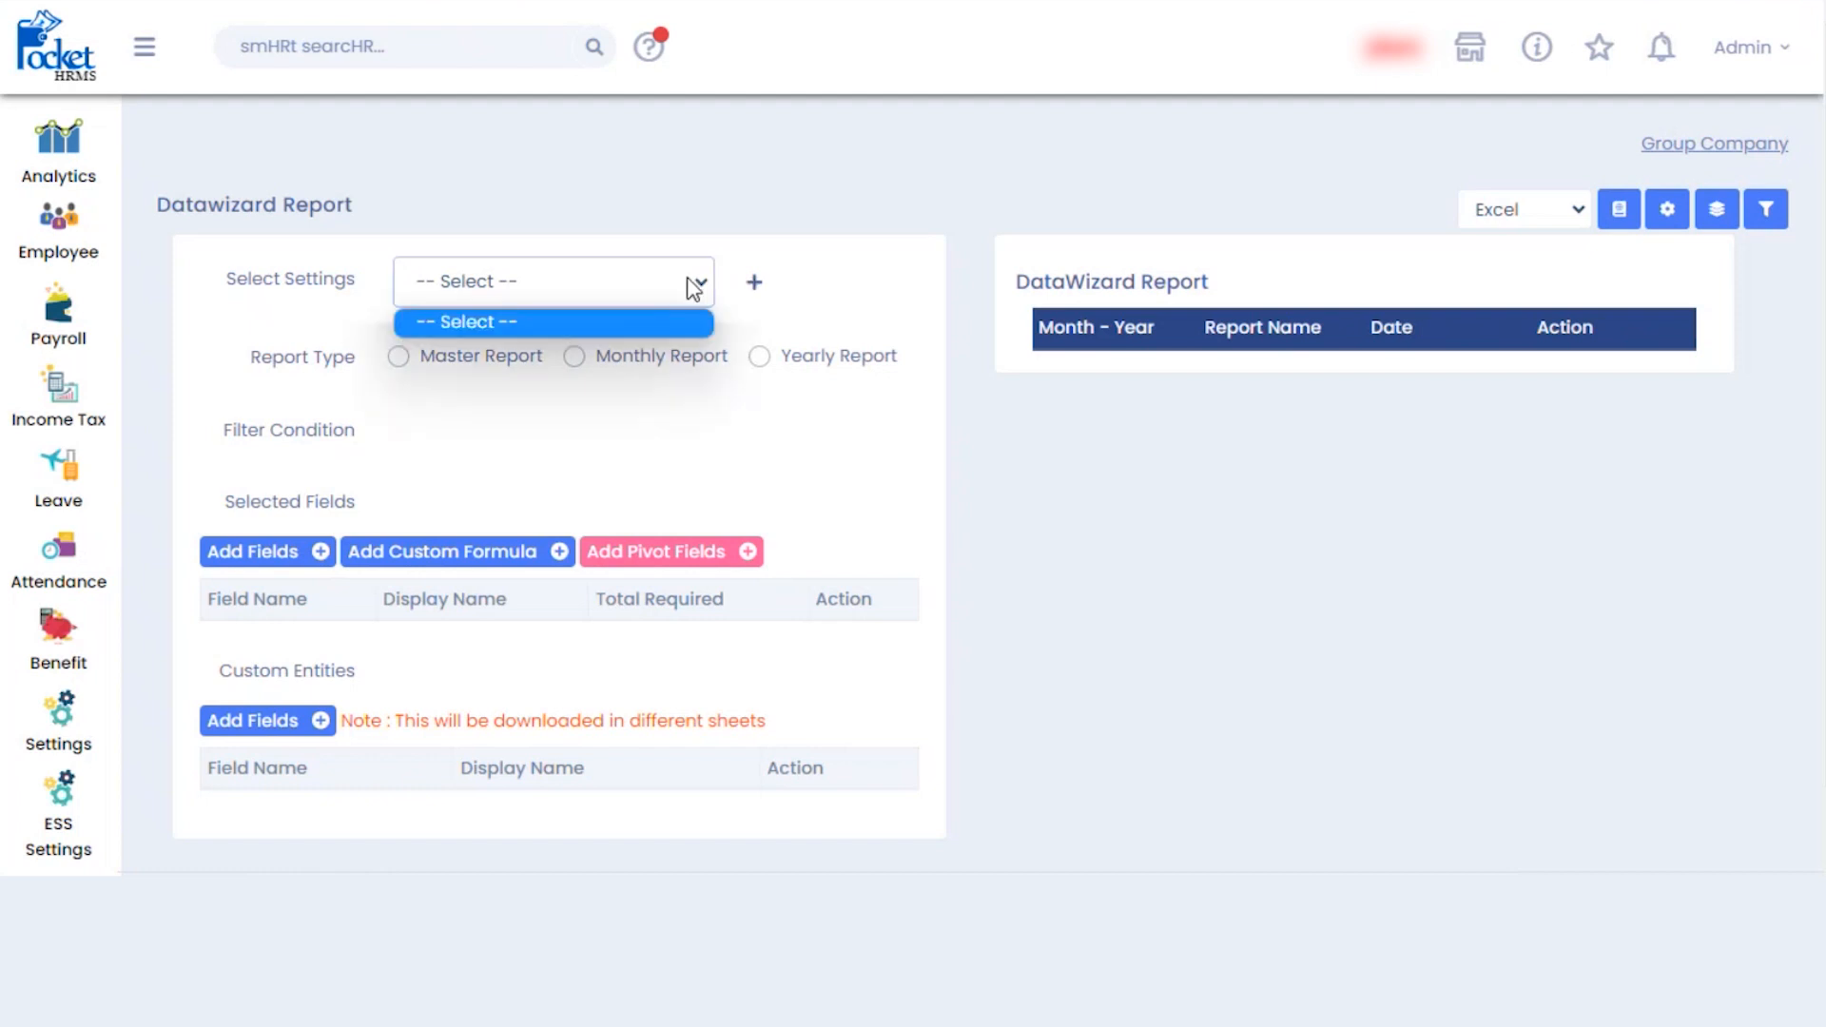
click(754, 282)
click(565, 361)
text(Emp l)
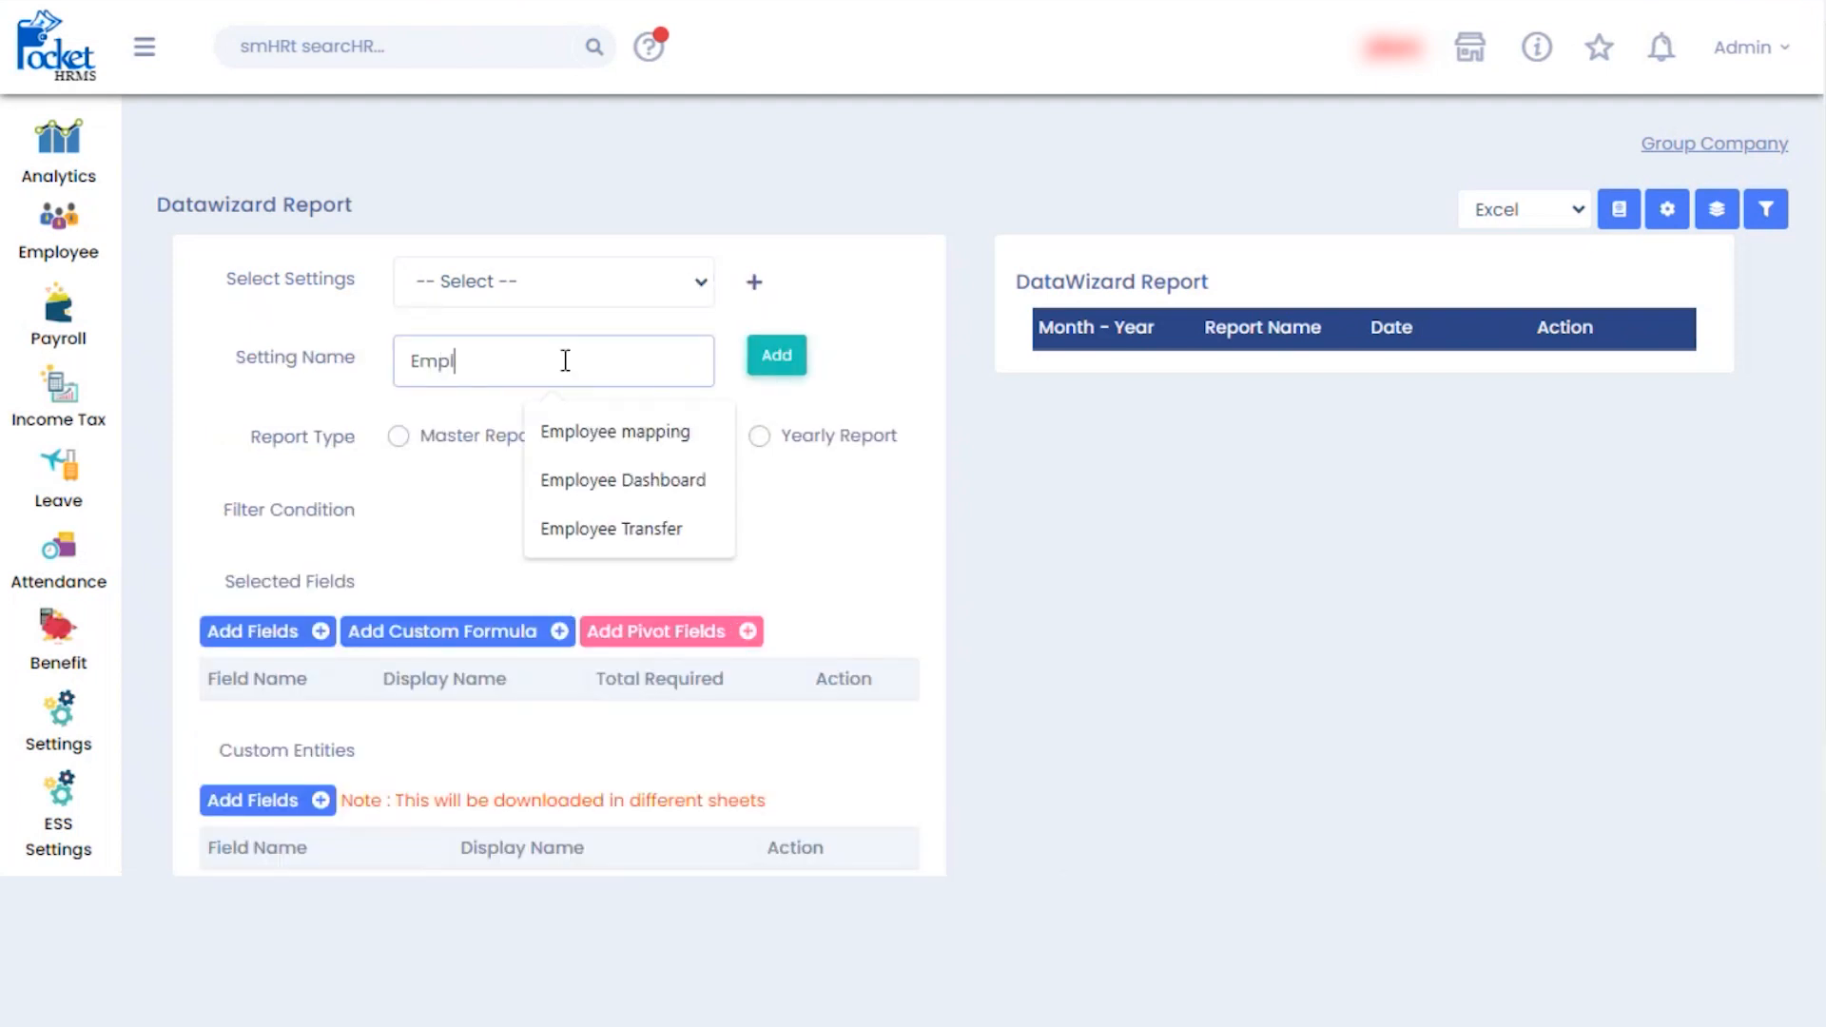
text(yee master)
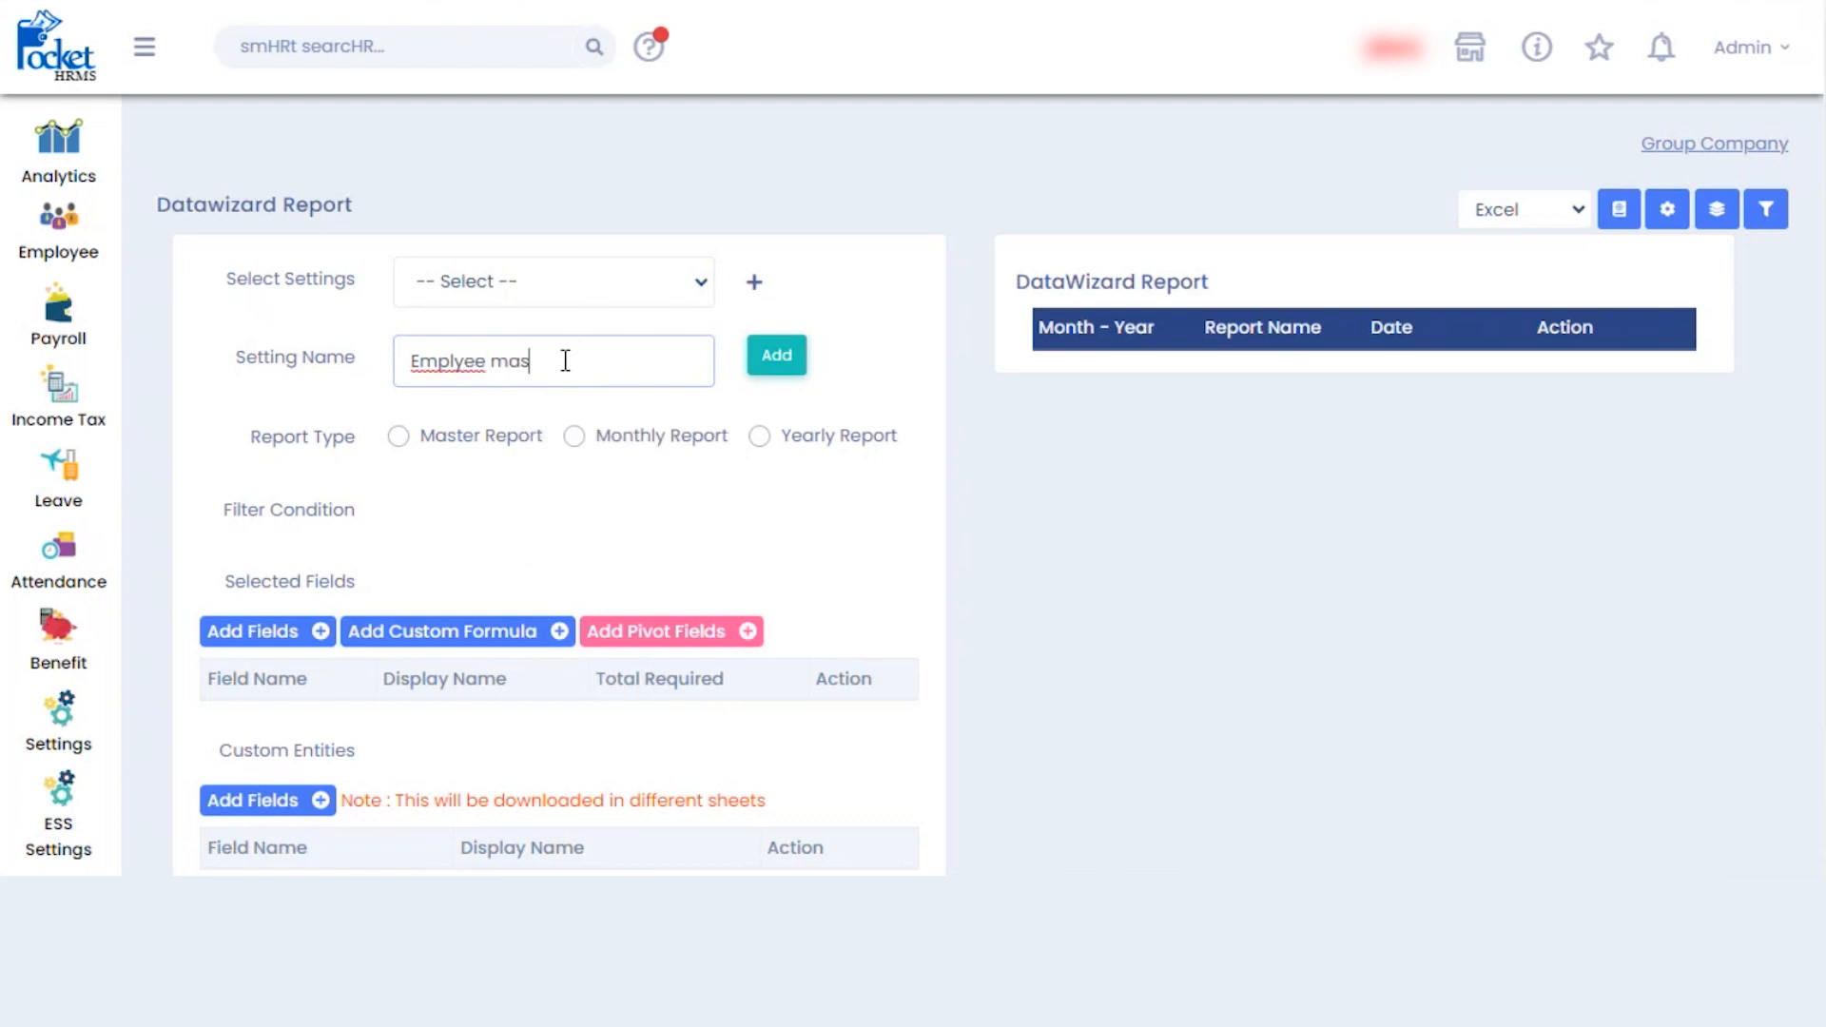
click(460, 360)
text(o)
click(780, 360)
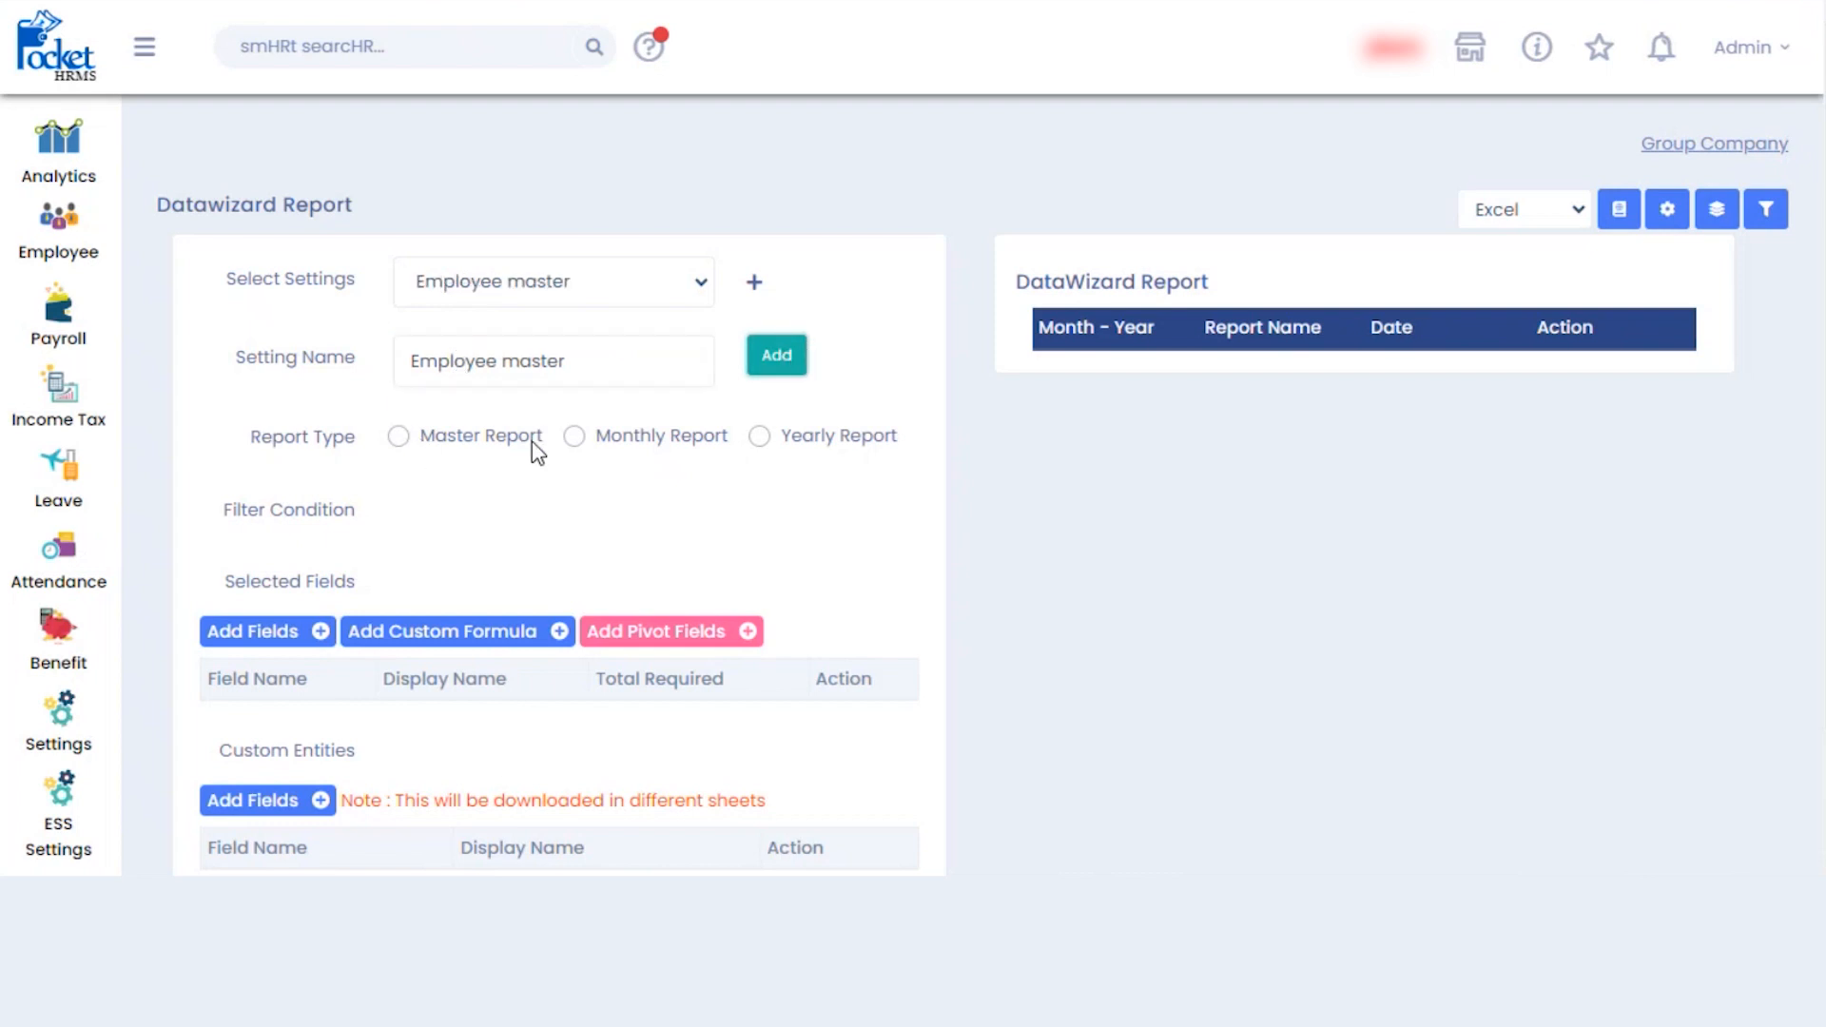
- Make it a Master Report with all categories and every master field selected, and save it
click(399, 436)
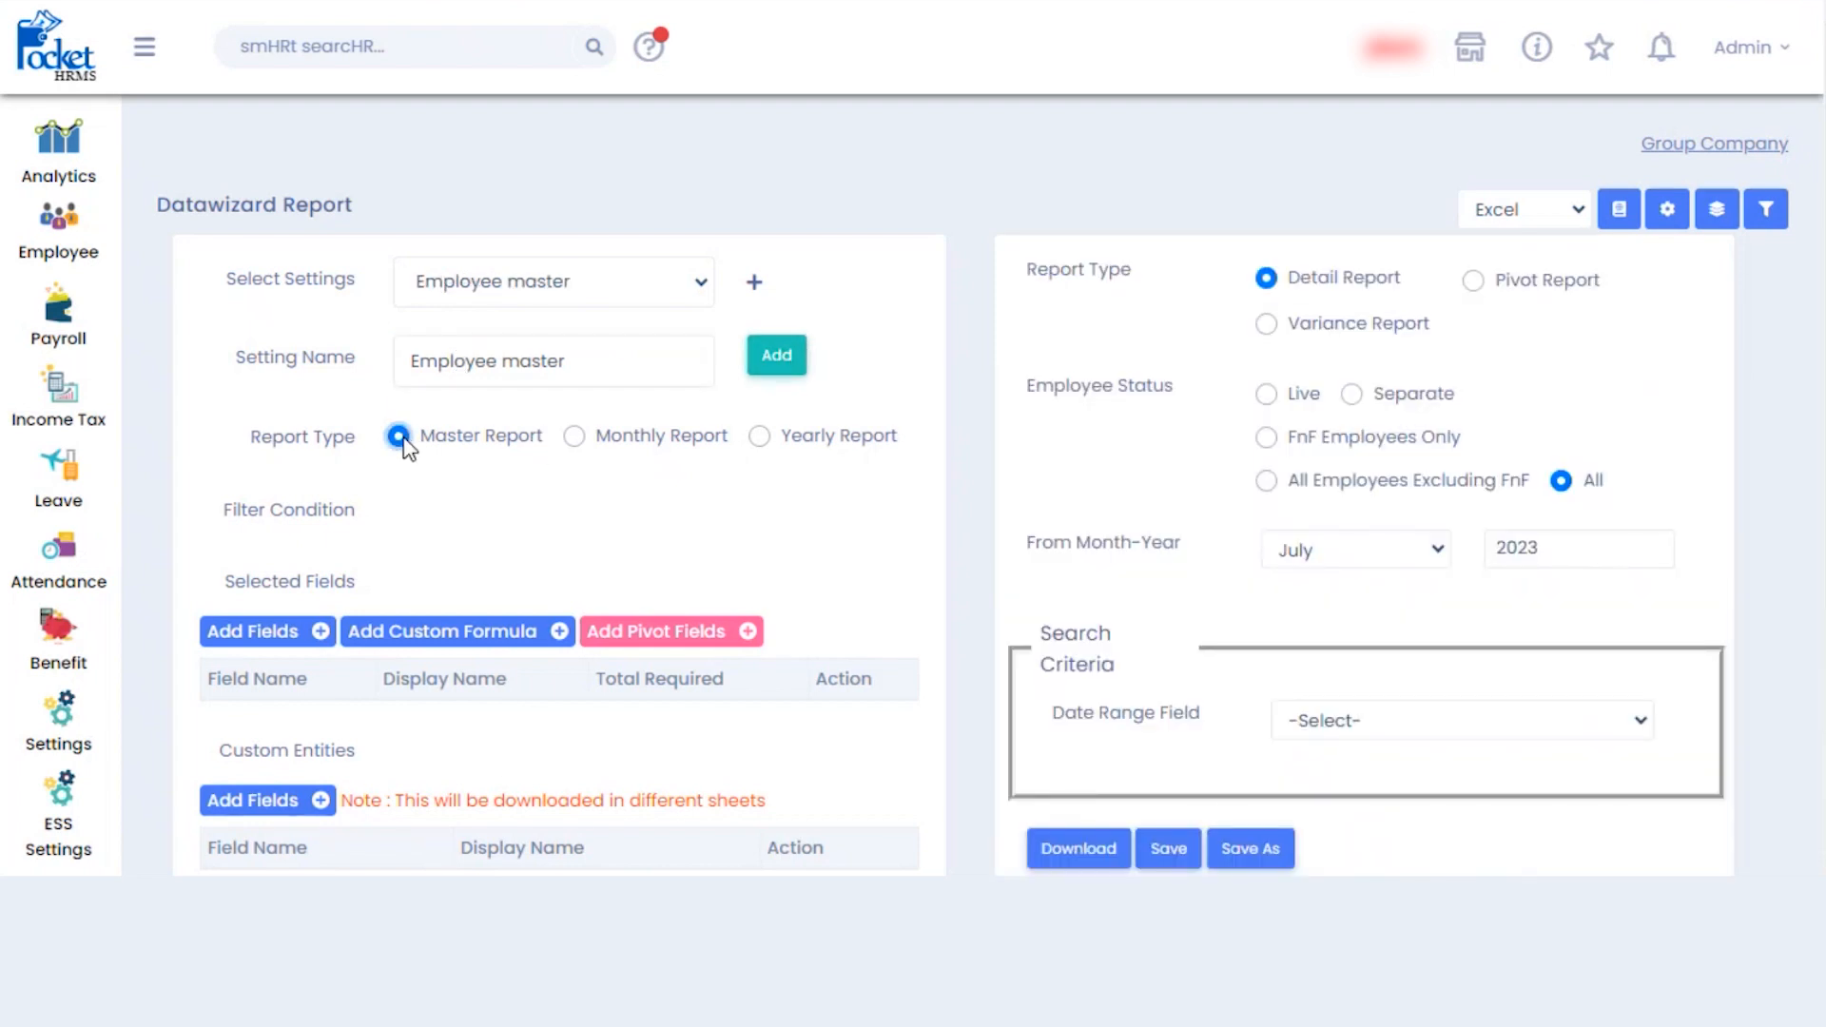
click(270, 630)
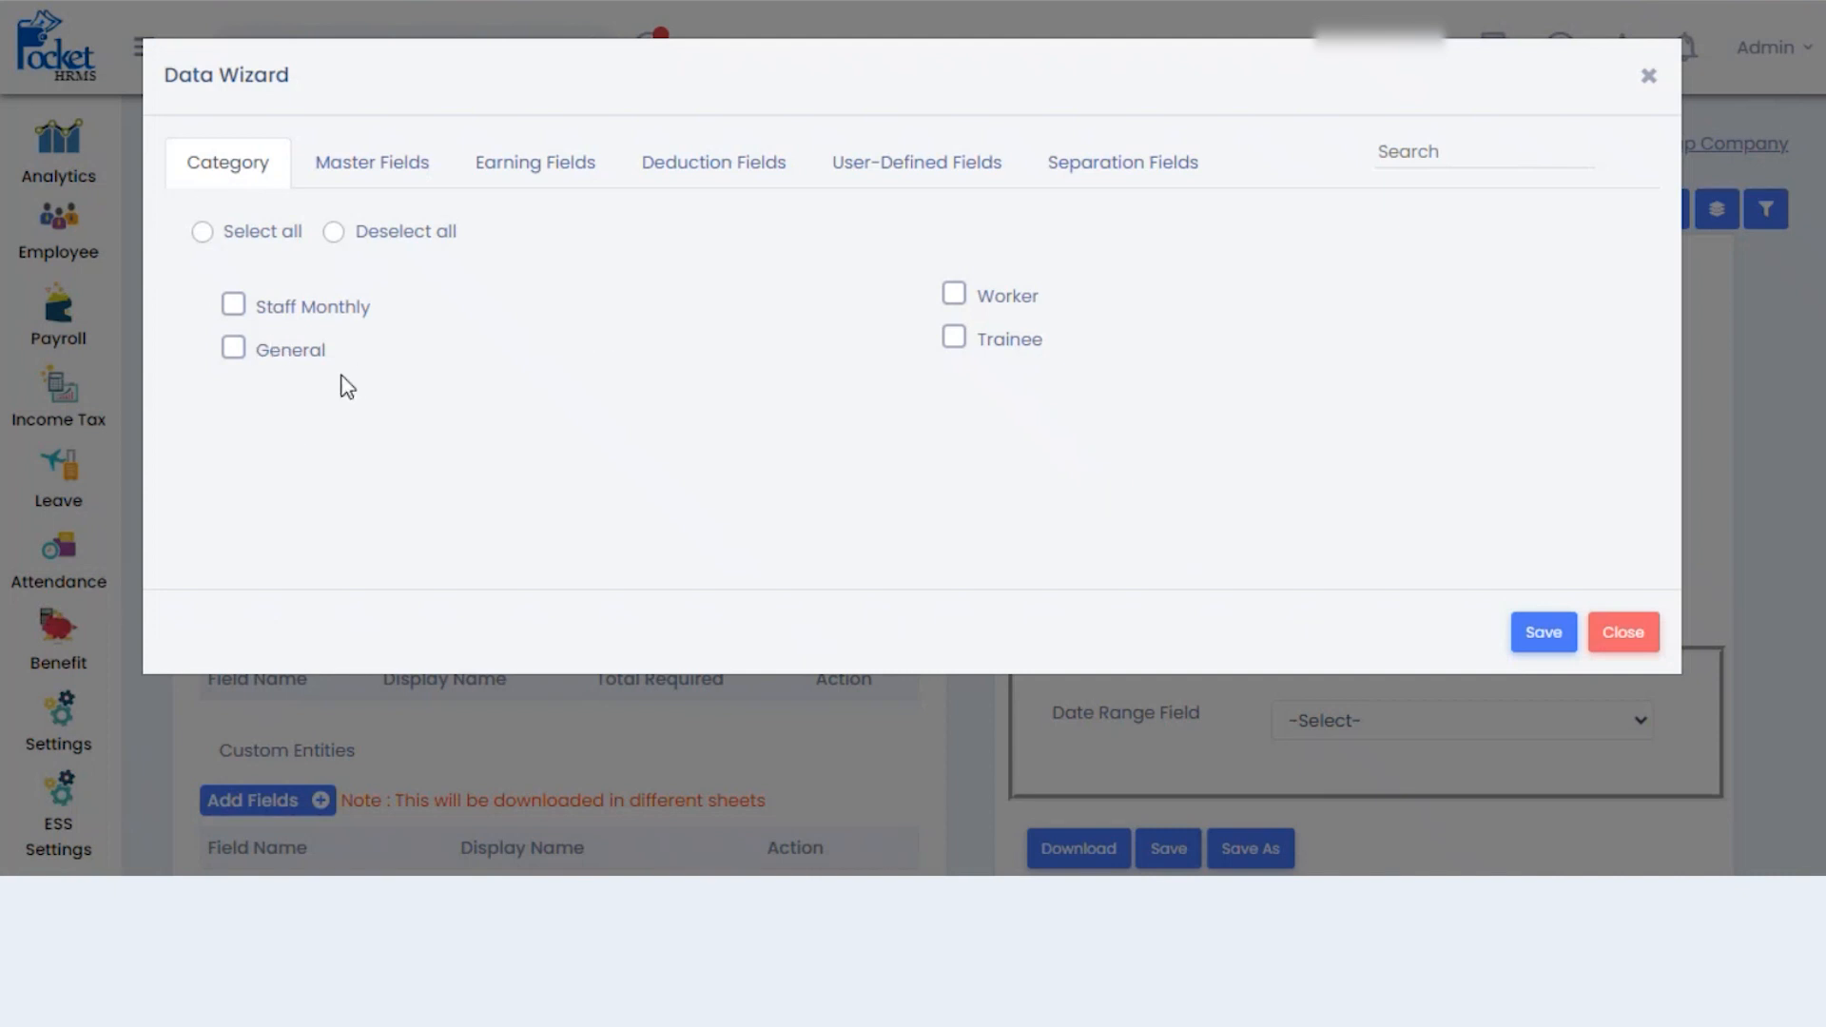
click(202, 234)
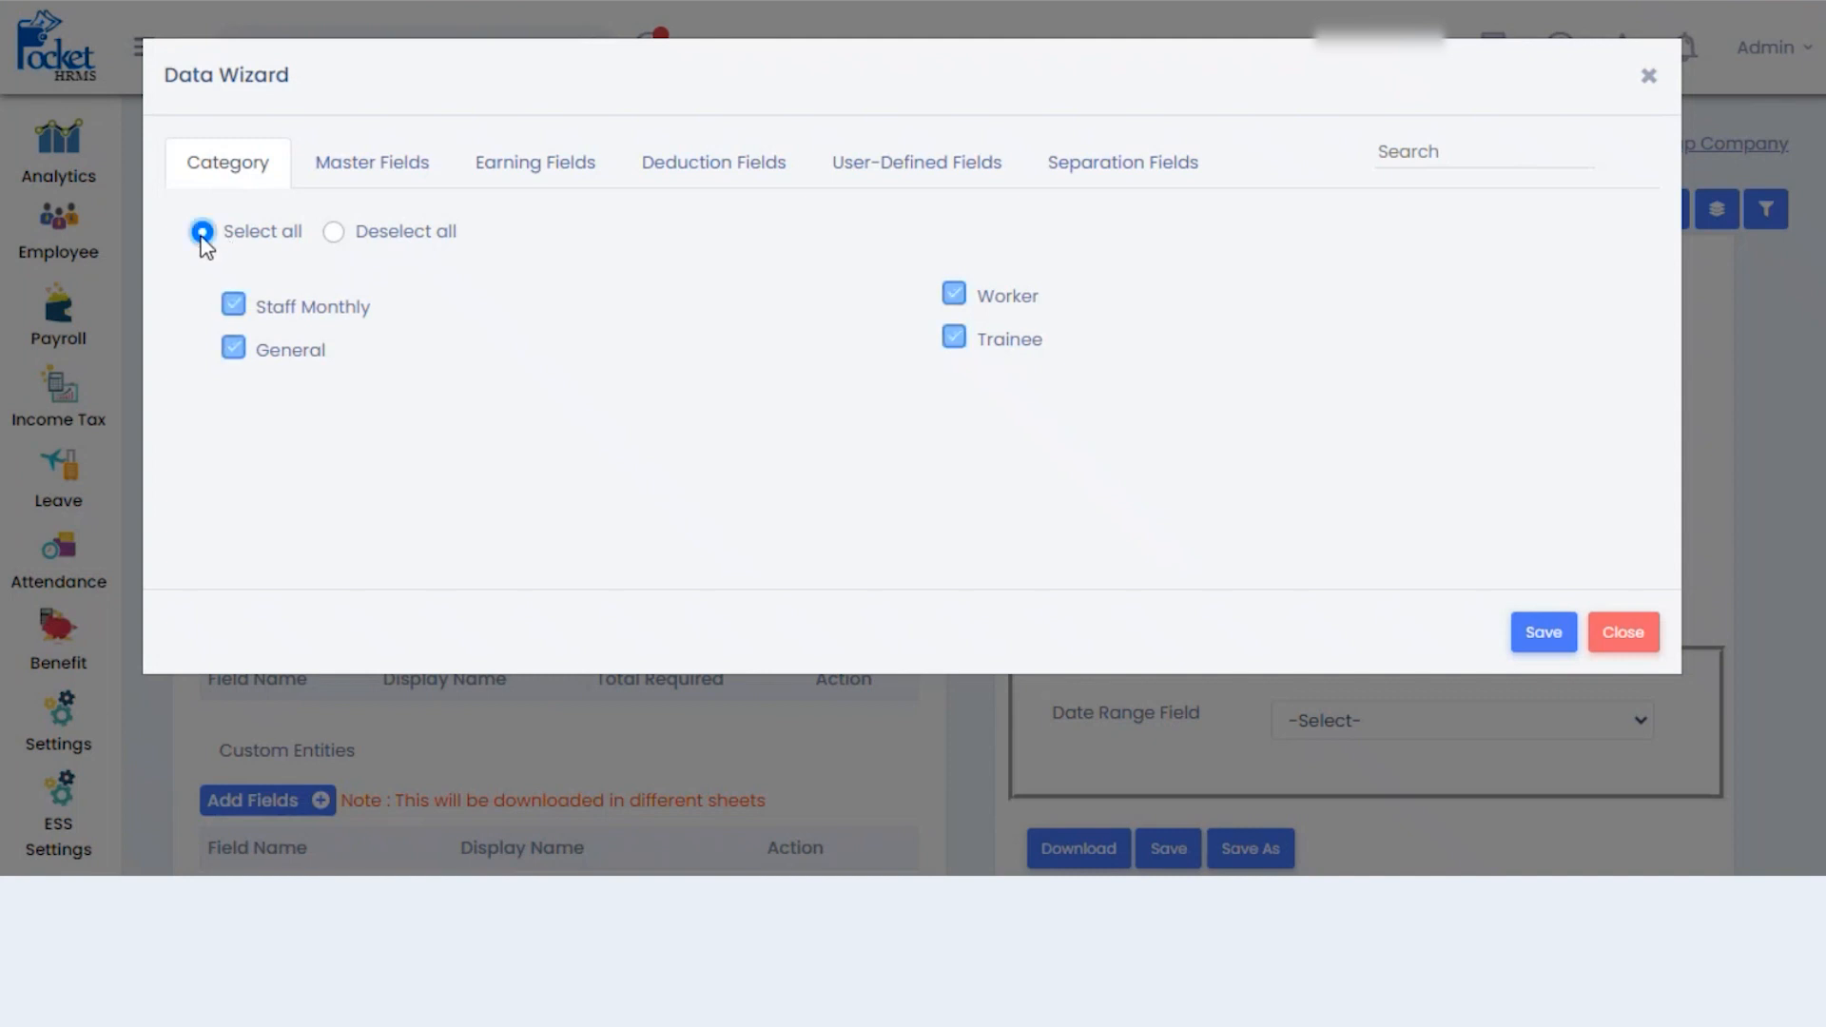
click(425, 167)
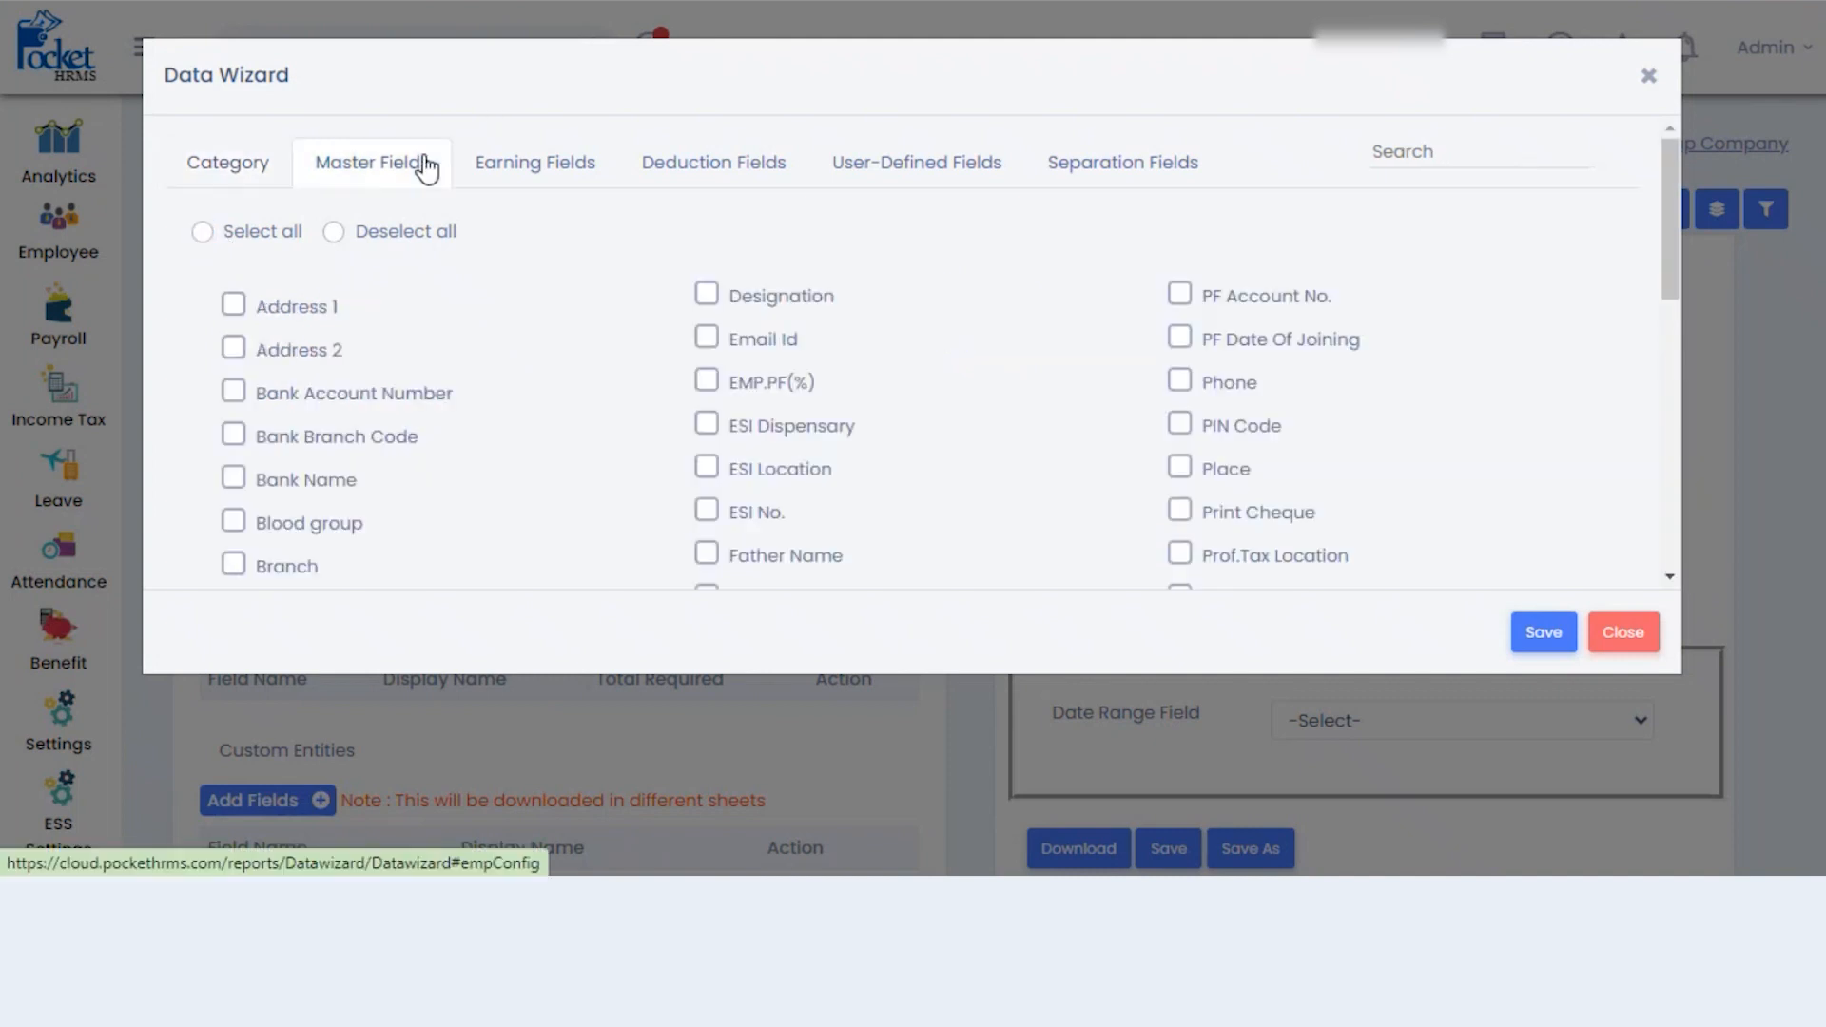
click(203, 233)
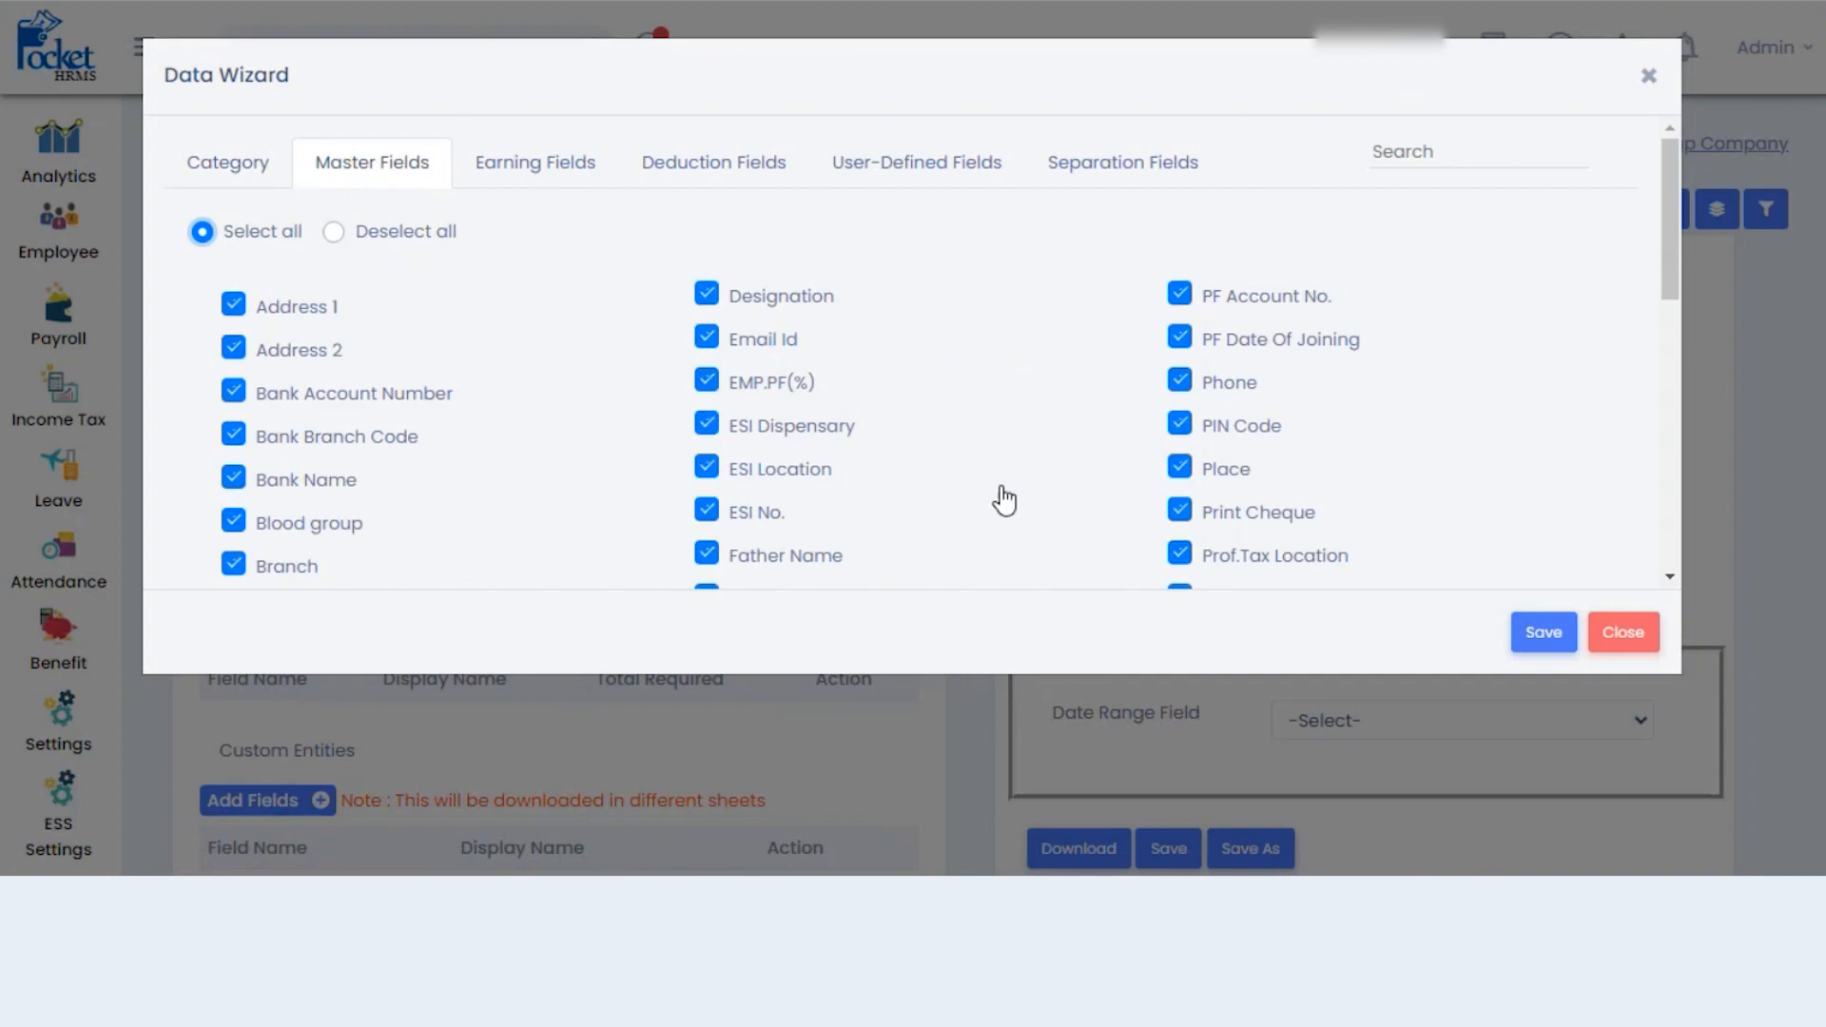
click(1546, 633)
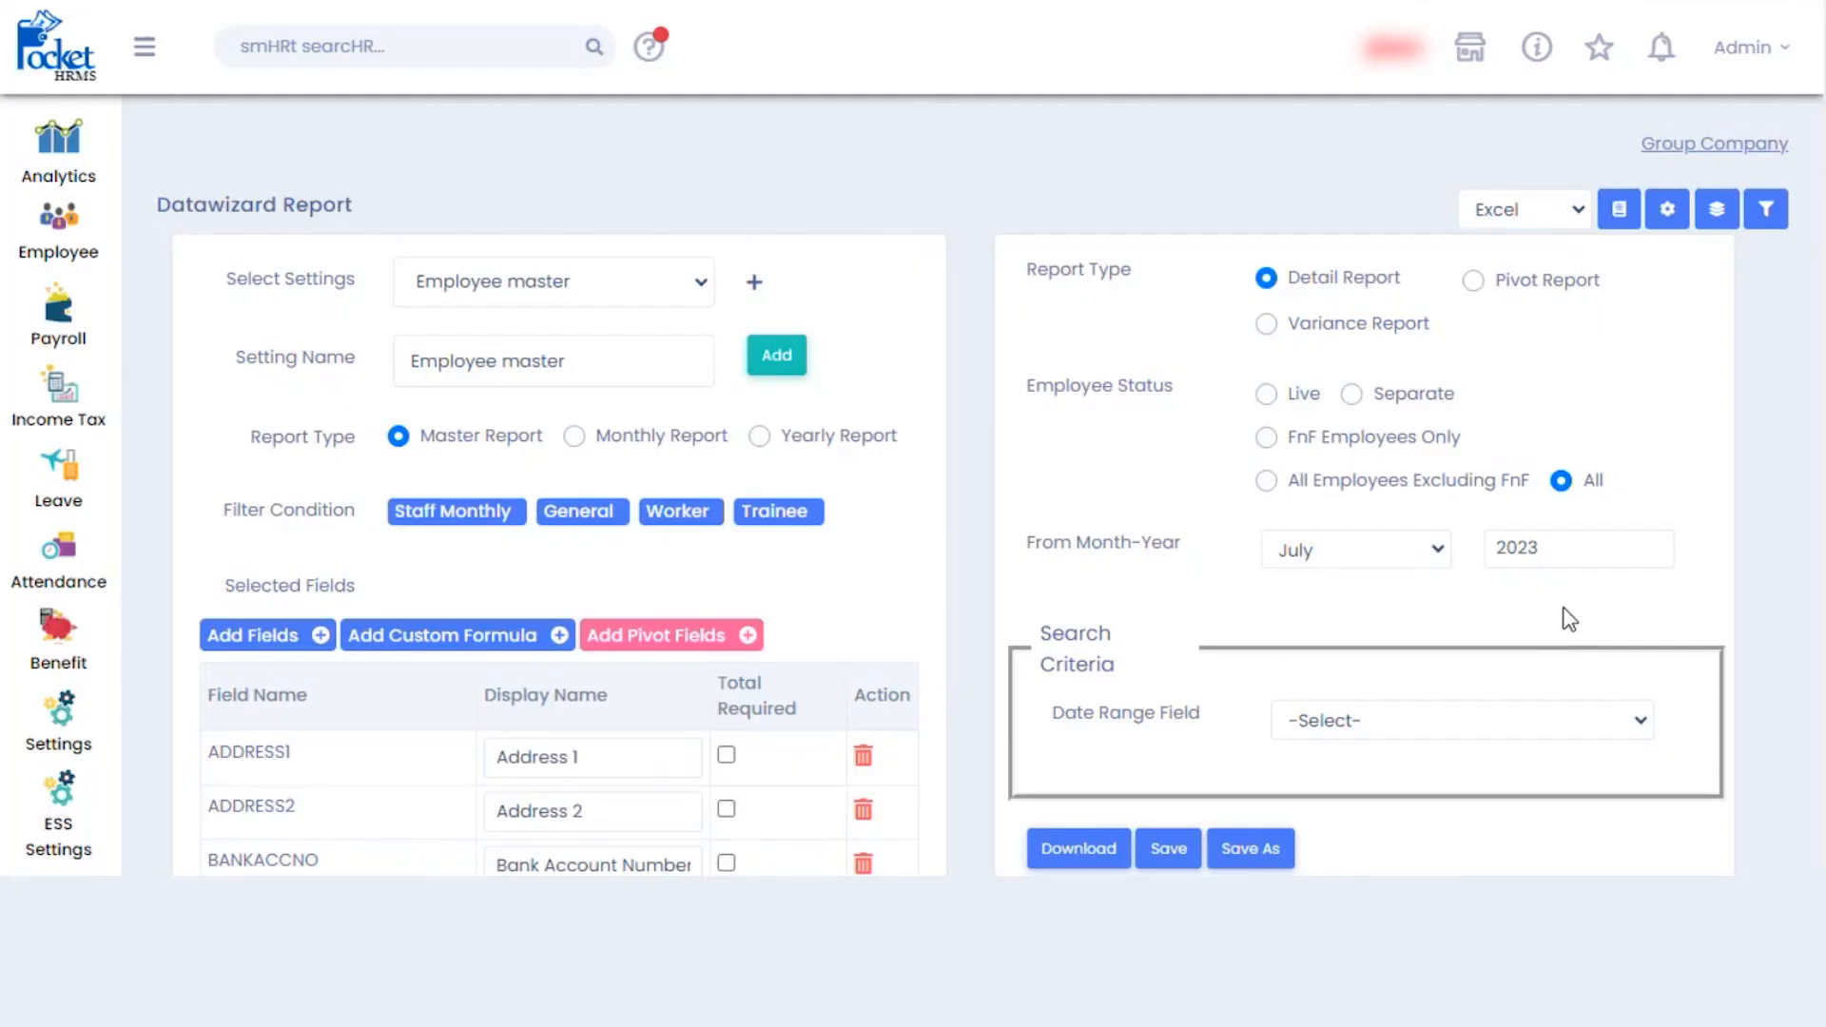
scroll(559, 571, down, 20)
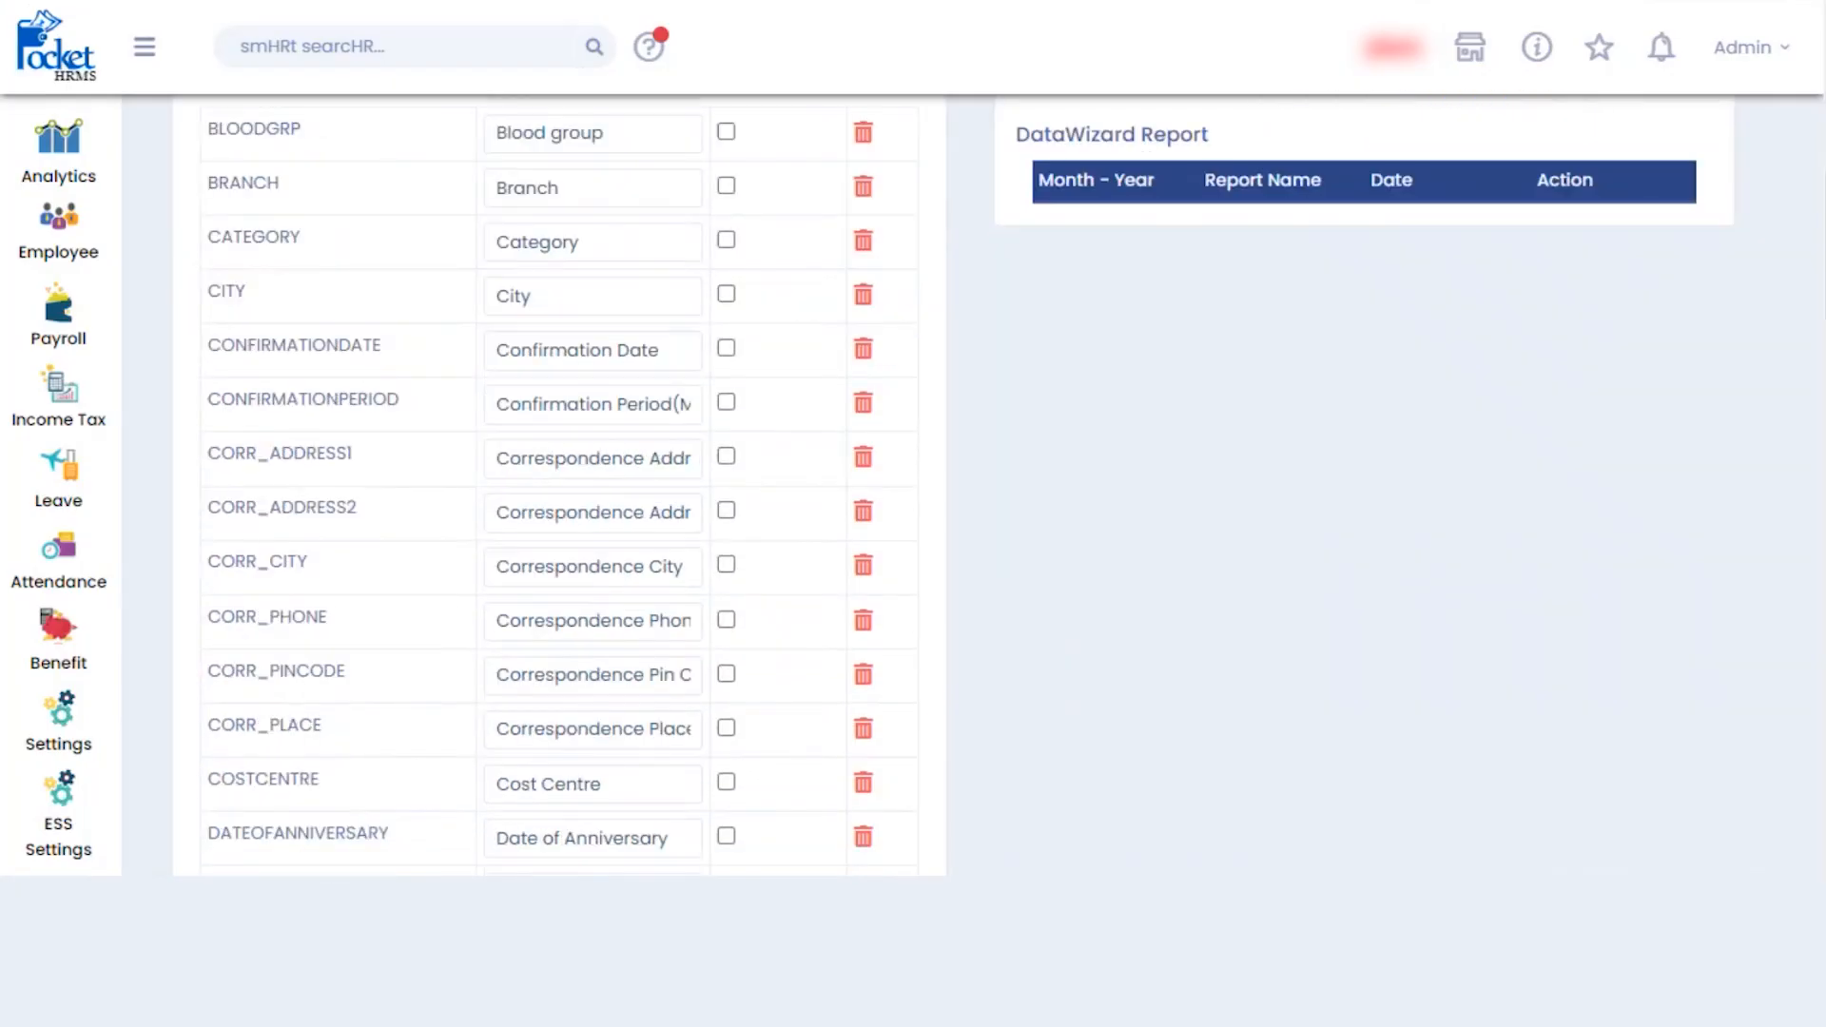
scroll(1176, 666, up, 20)
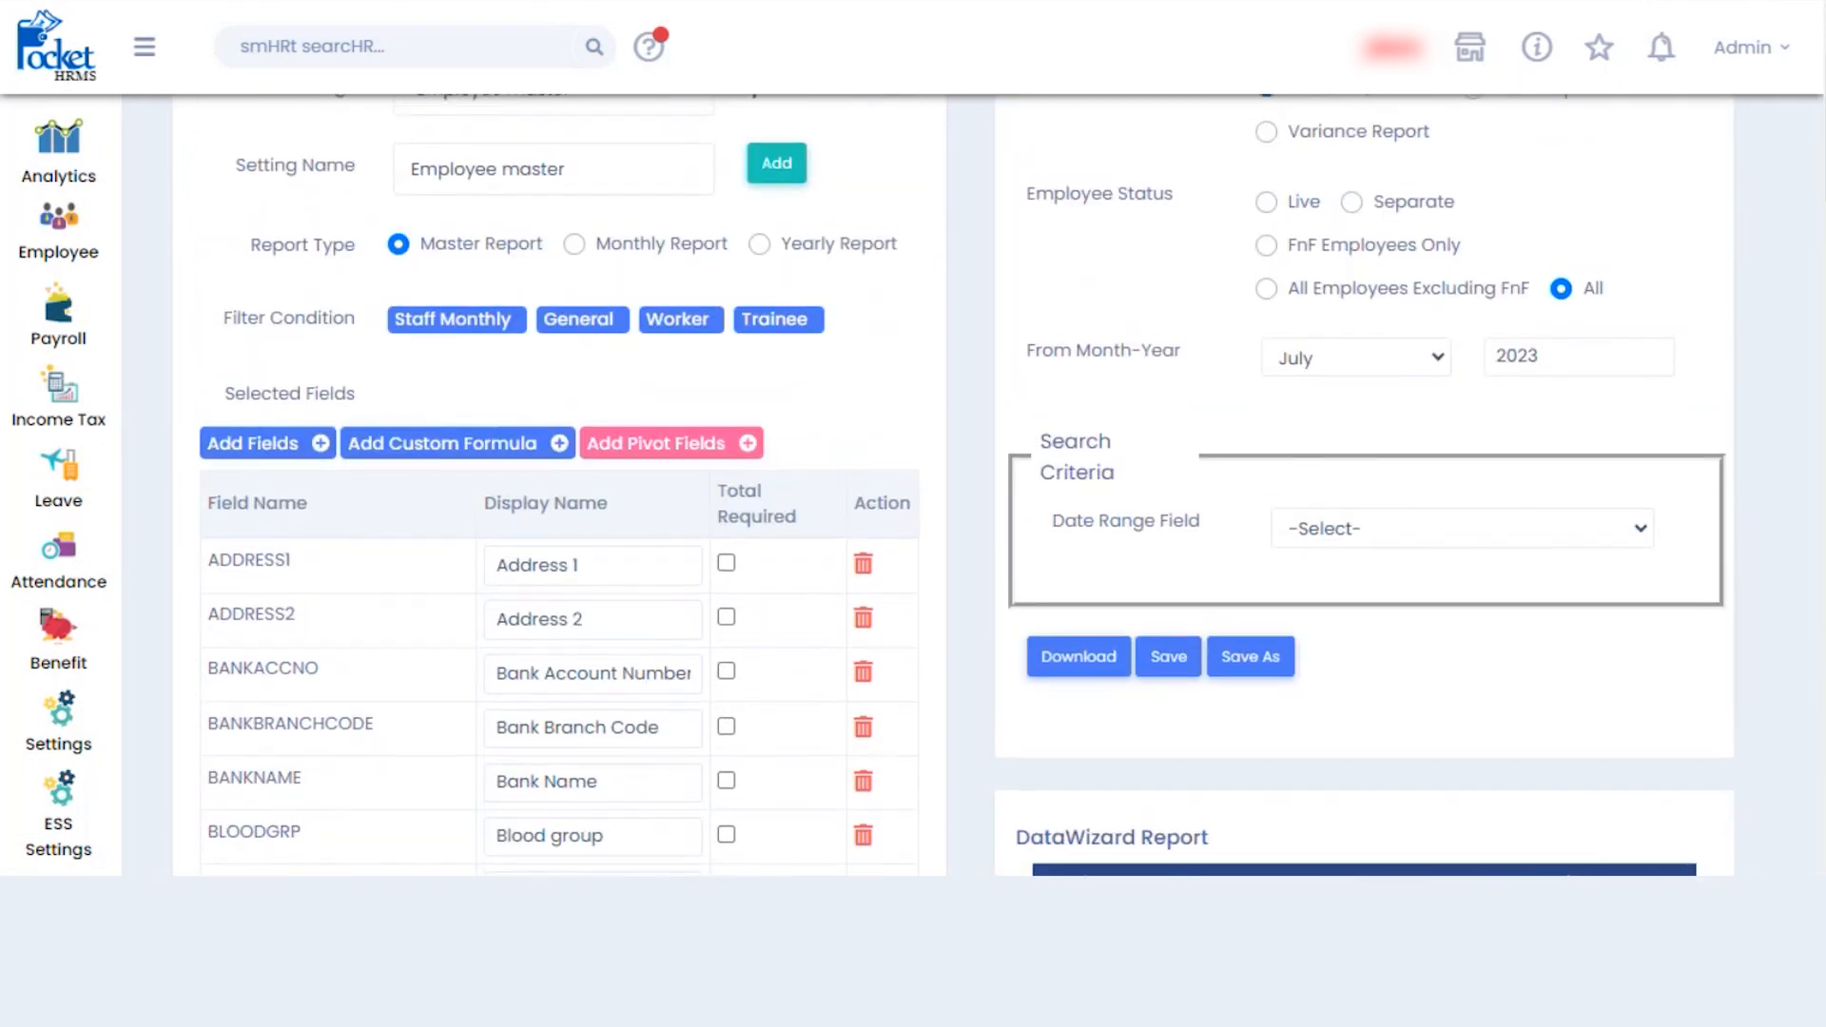
click(1170, 677)
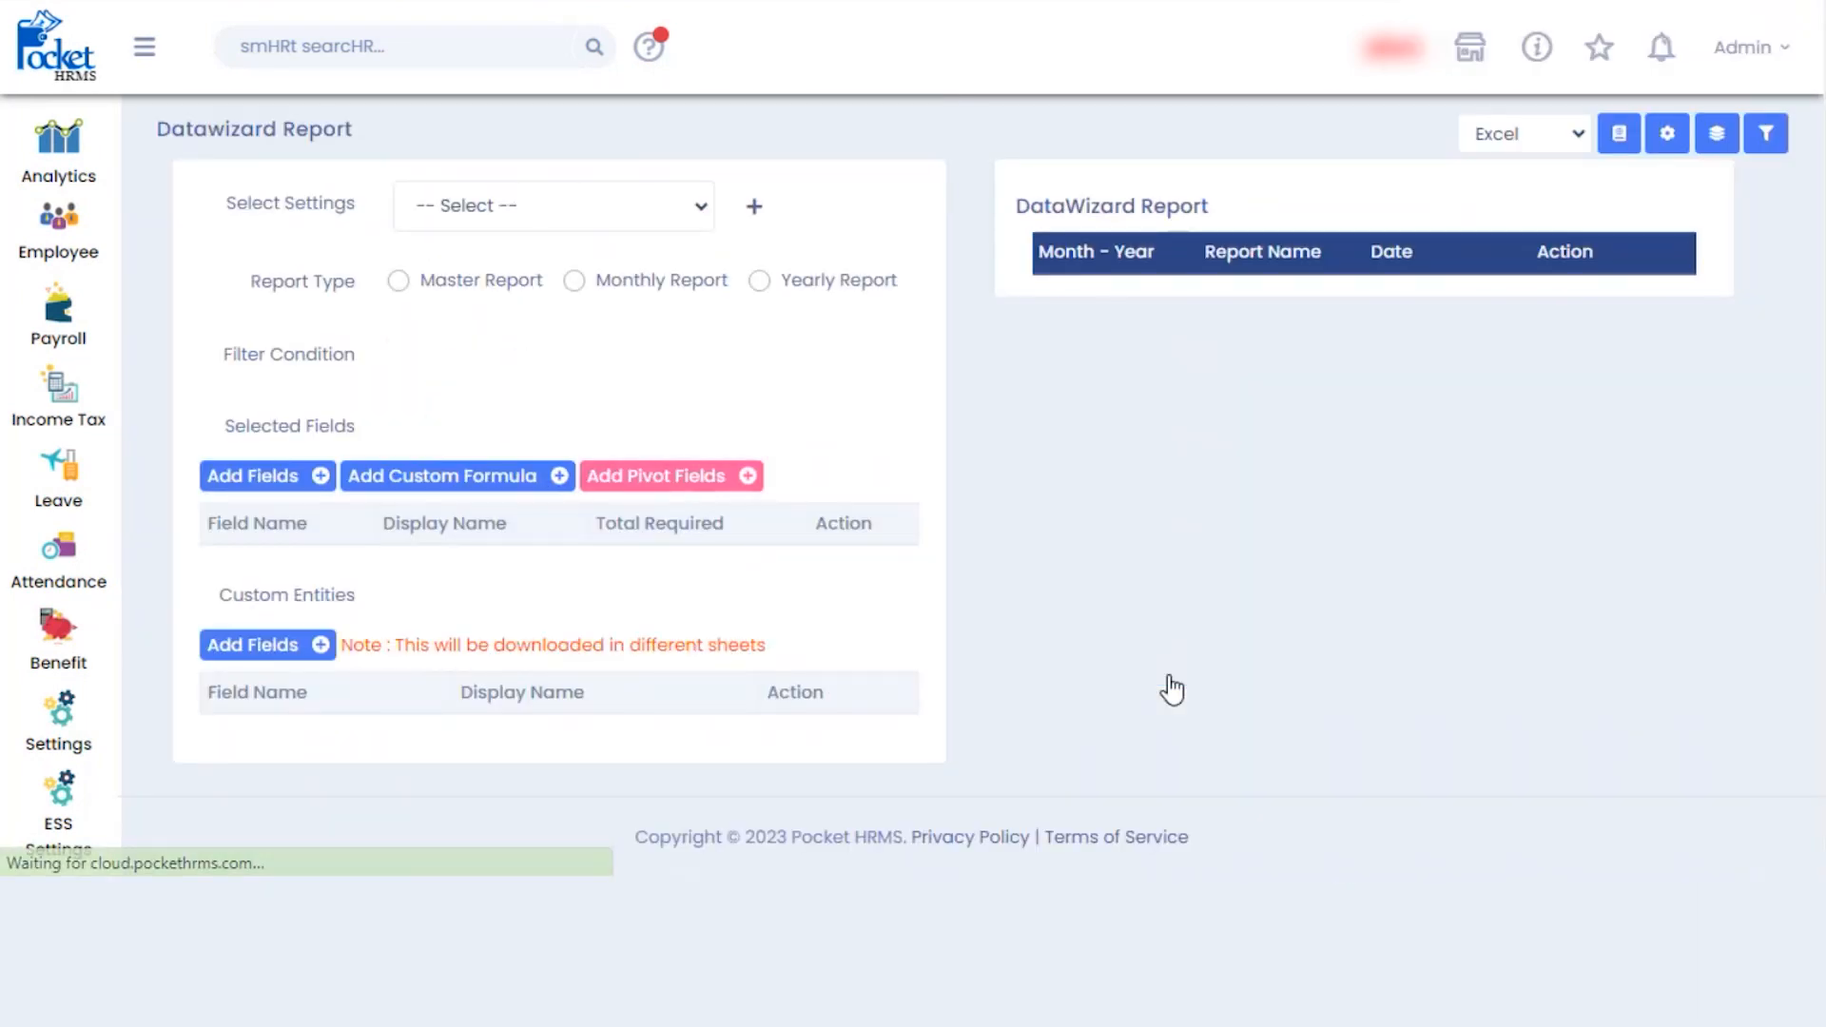
click(699, 227)
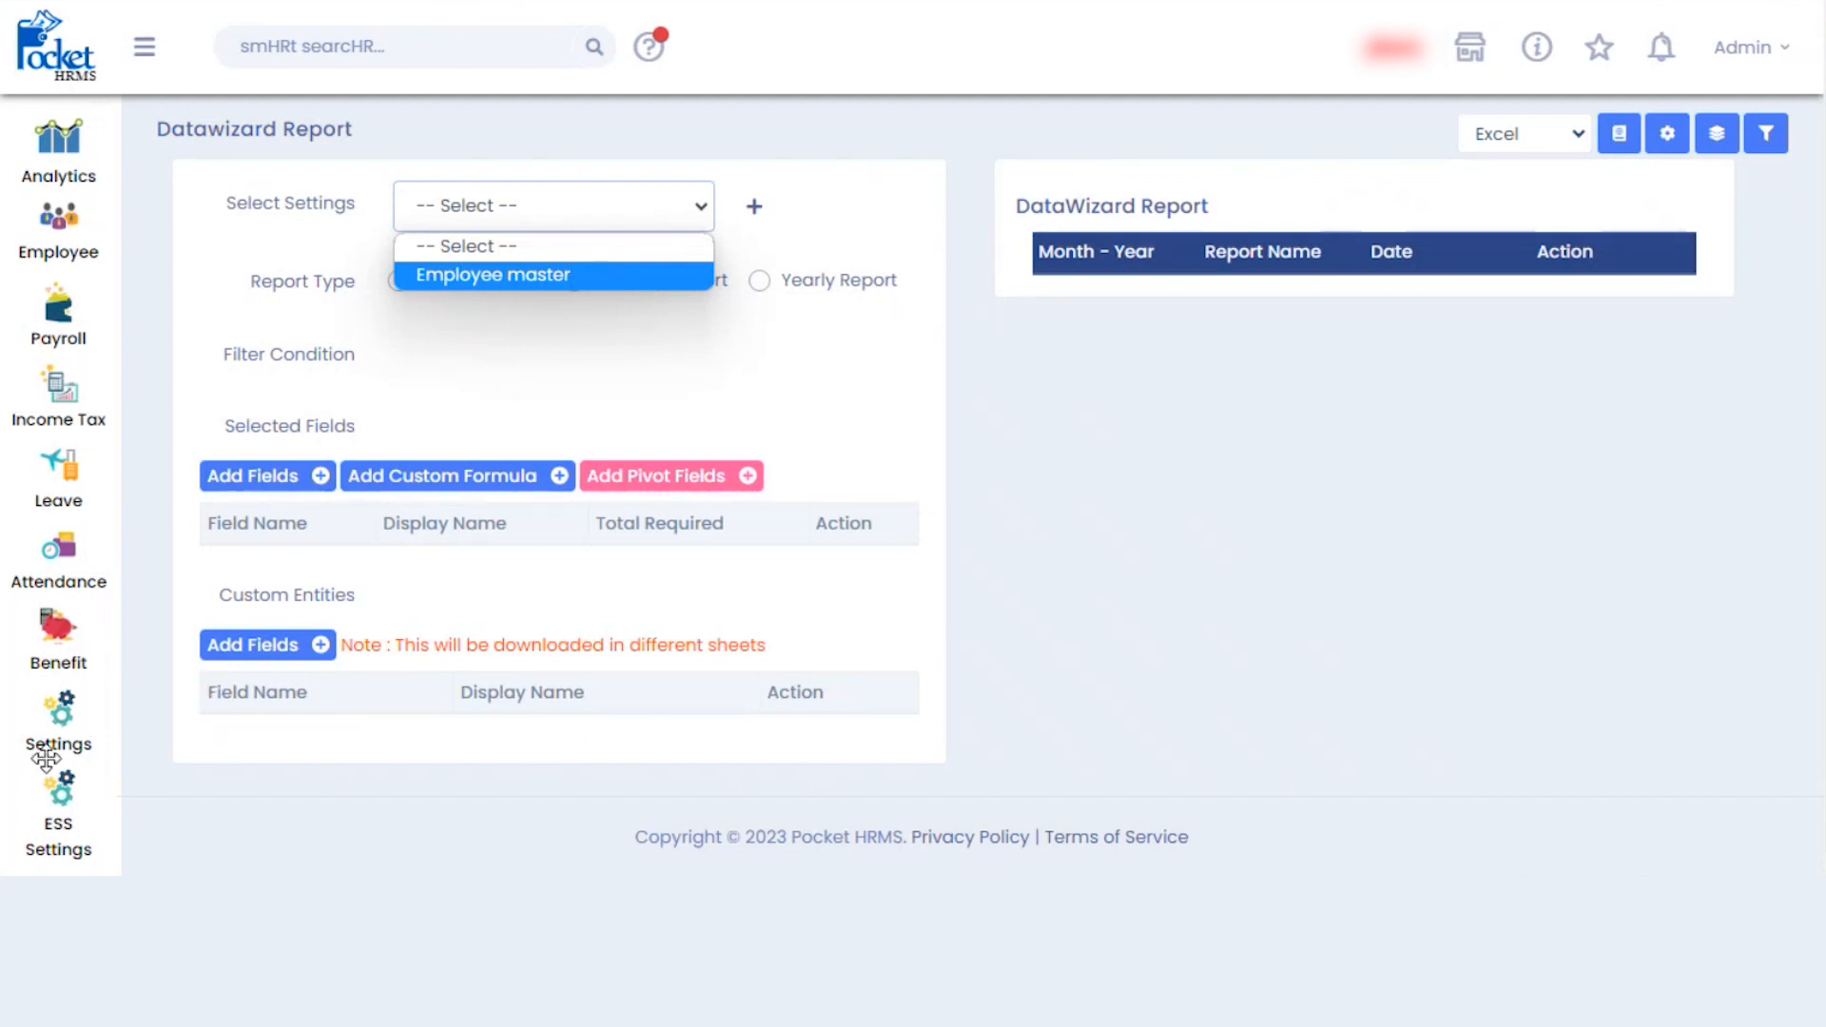
click(59, 709)
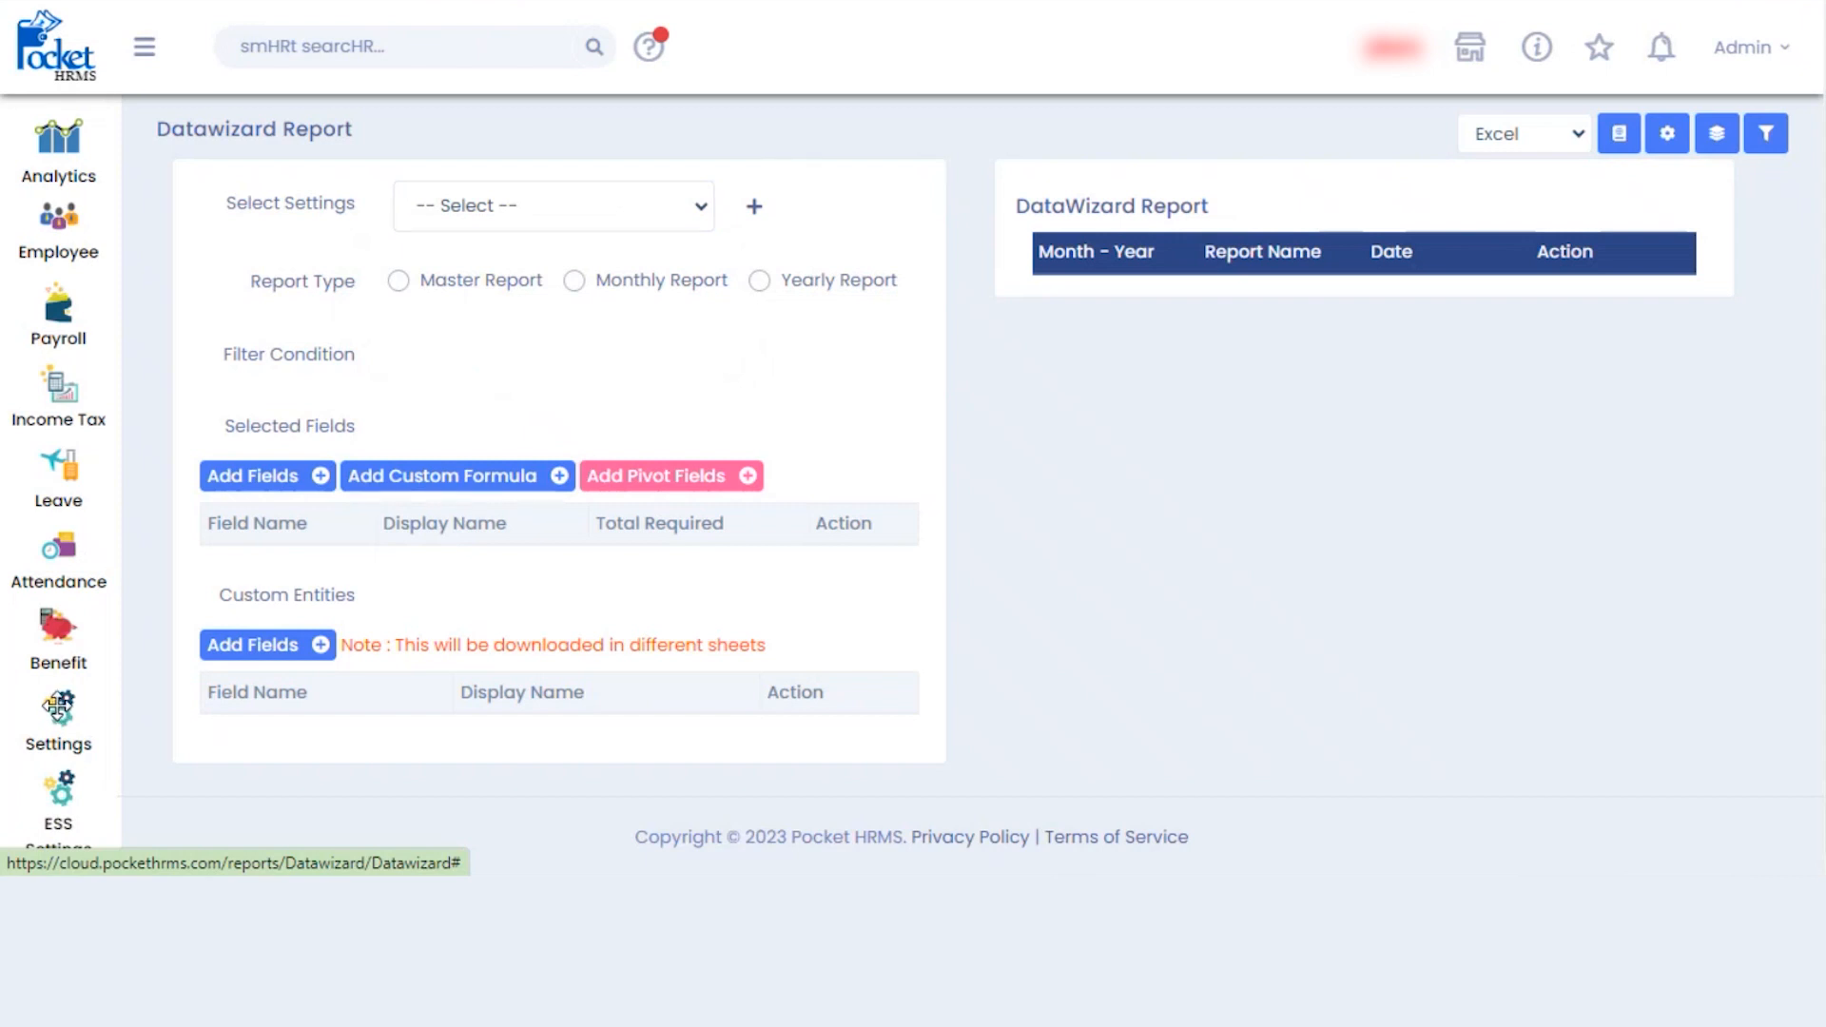
click(55, 53)
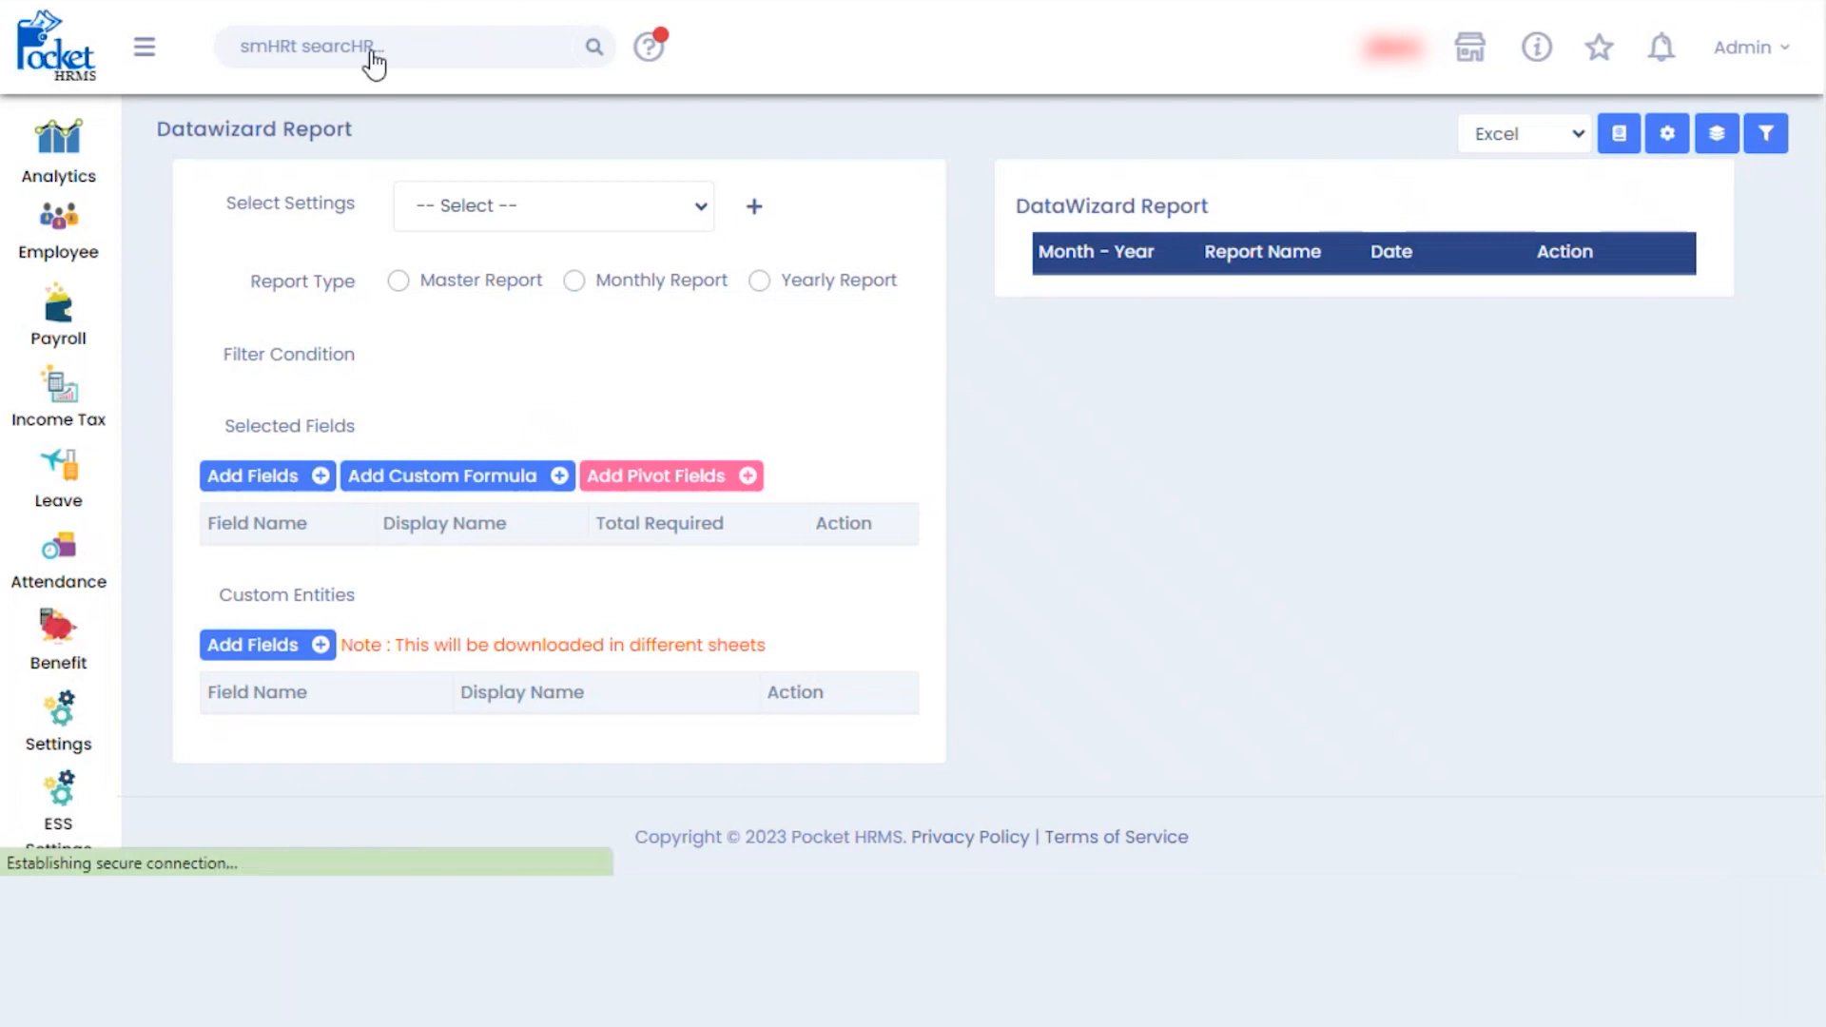
- Switch the active company to A B C India Pvt Ltd and show its HR settings
click(1746, 54)
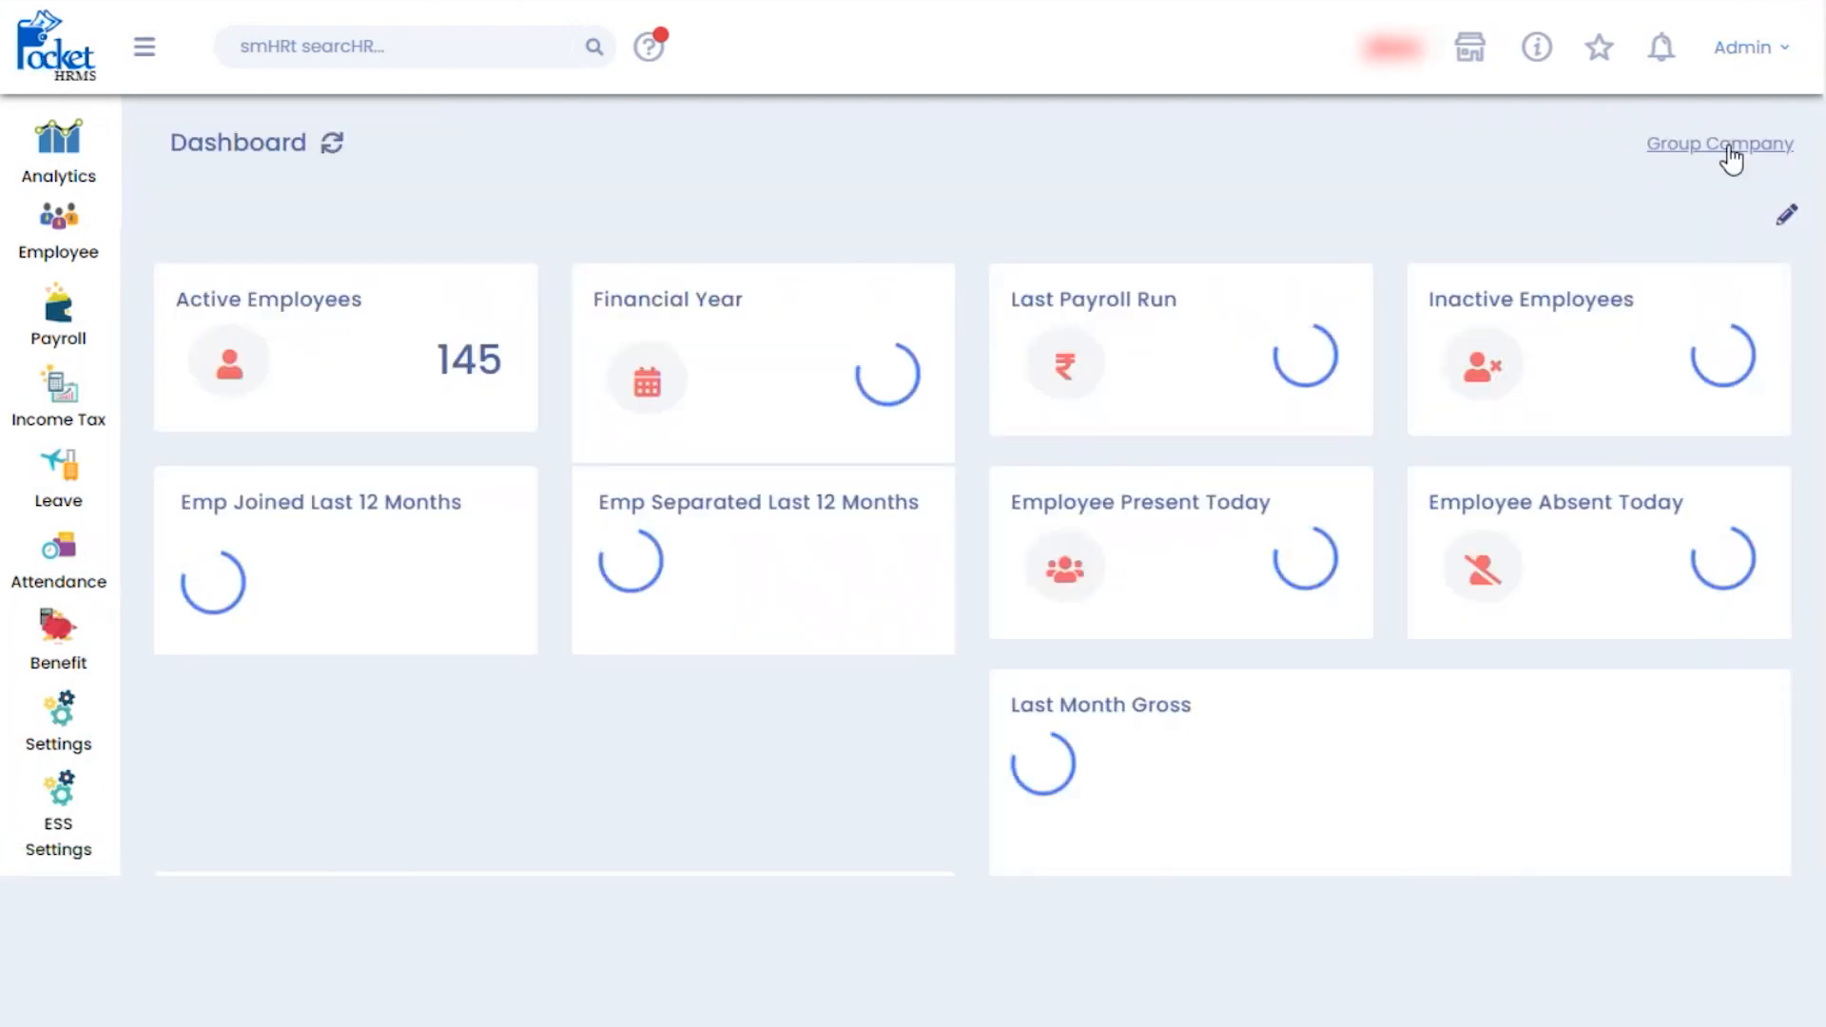
click(1727, 147)
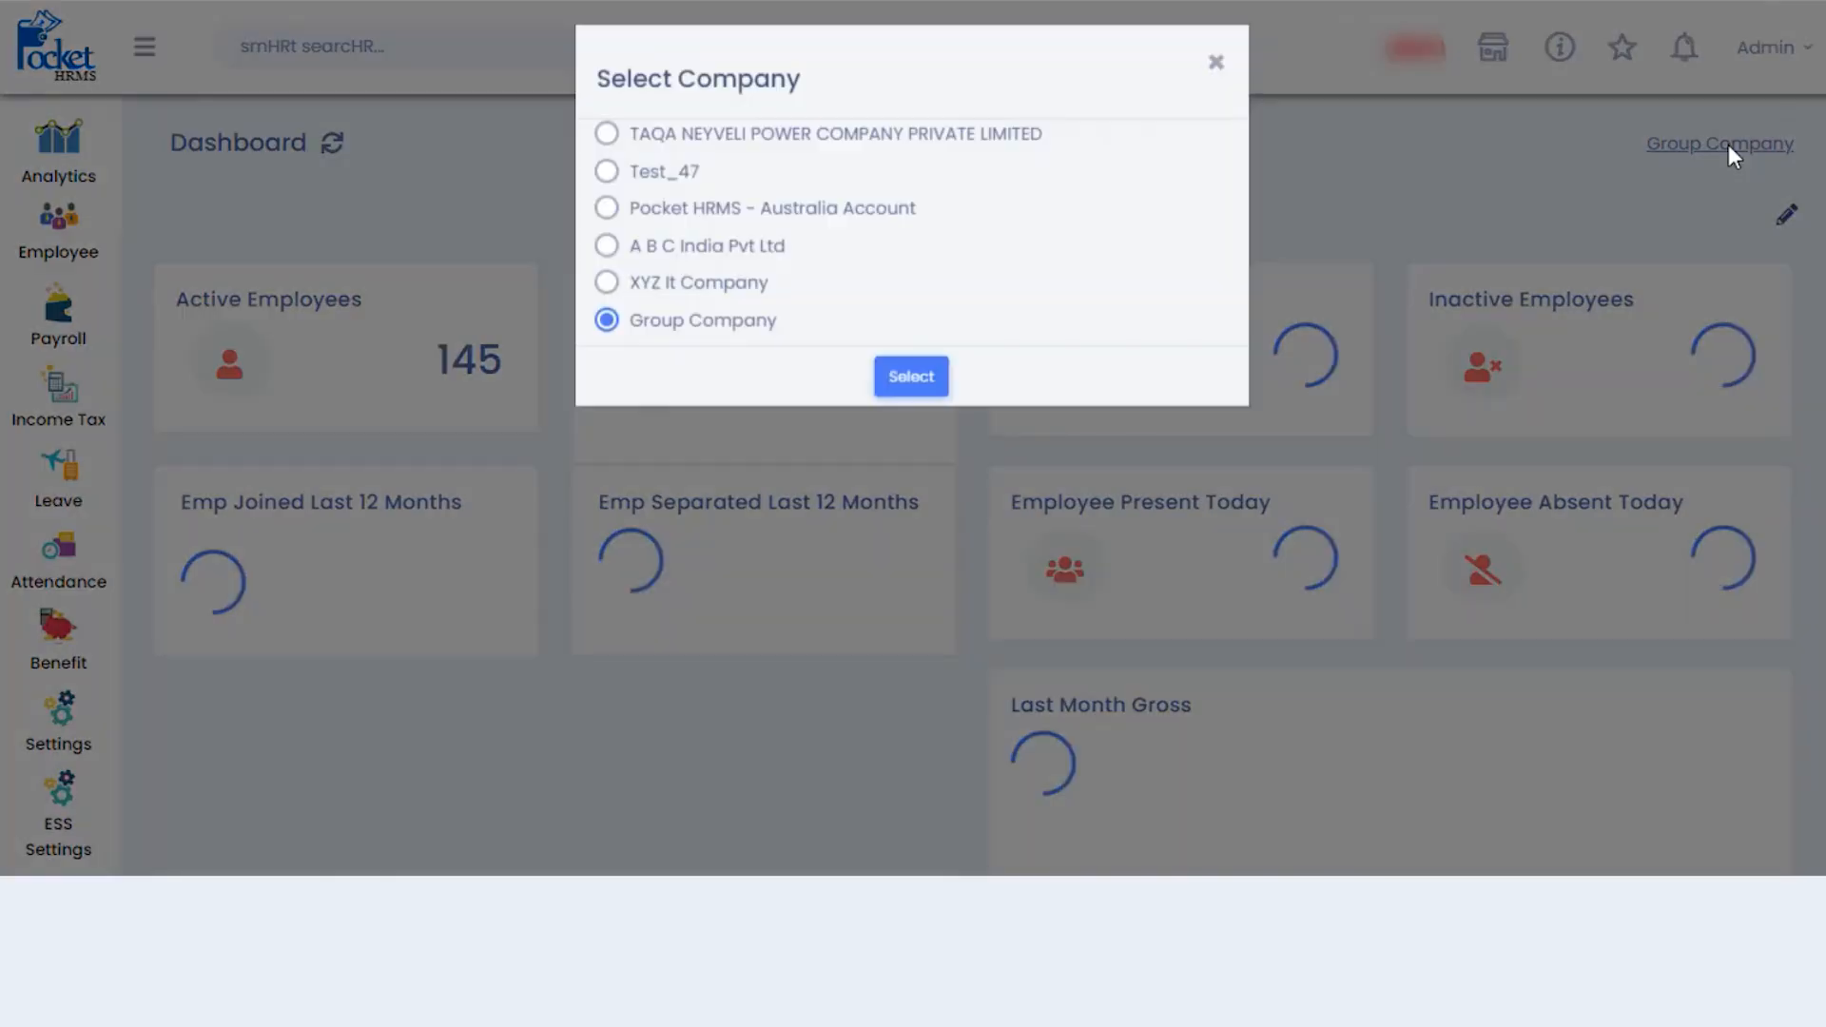
click(608, 260)
click(904, 394)
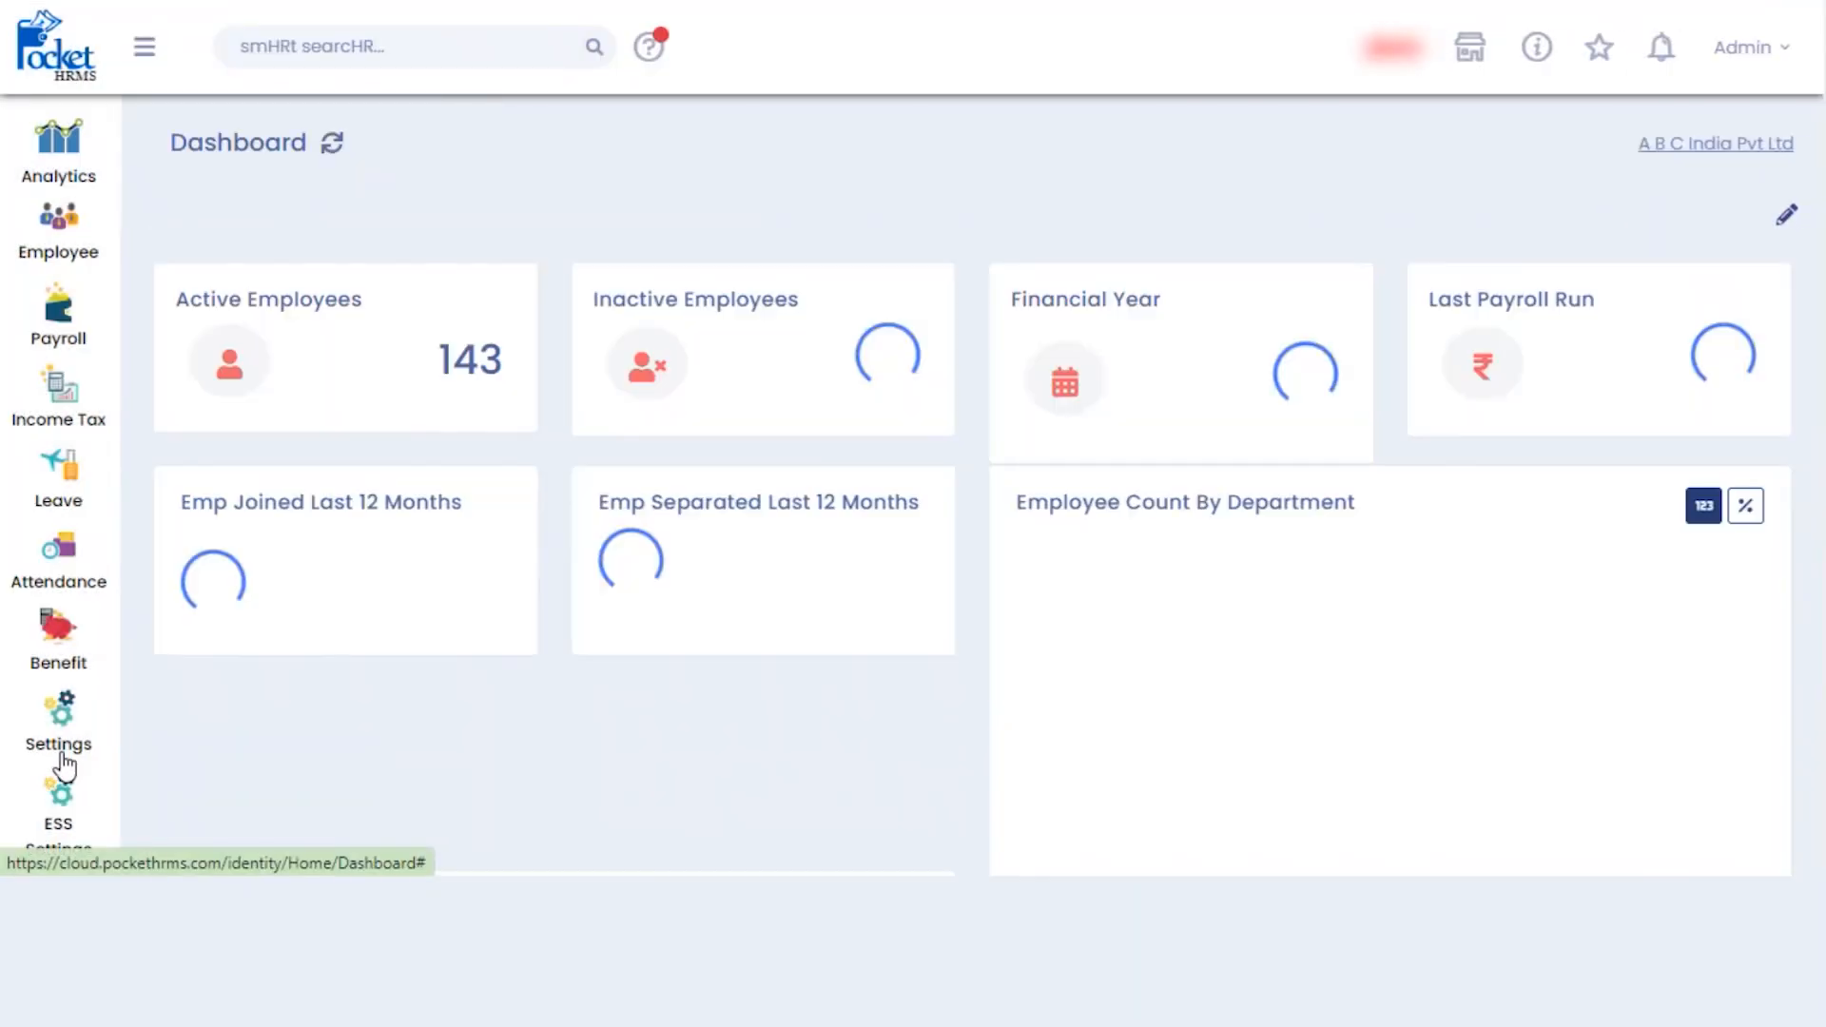
click(54, 730)
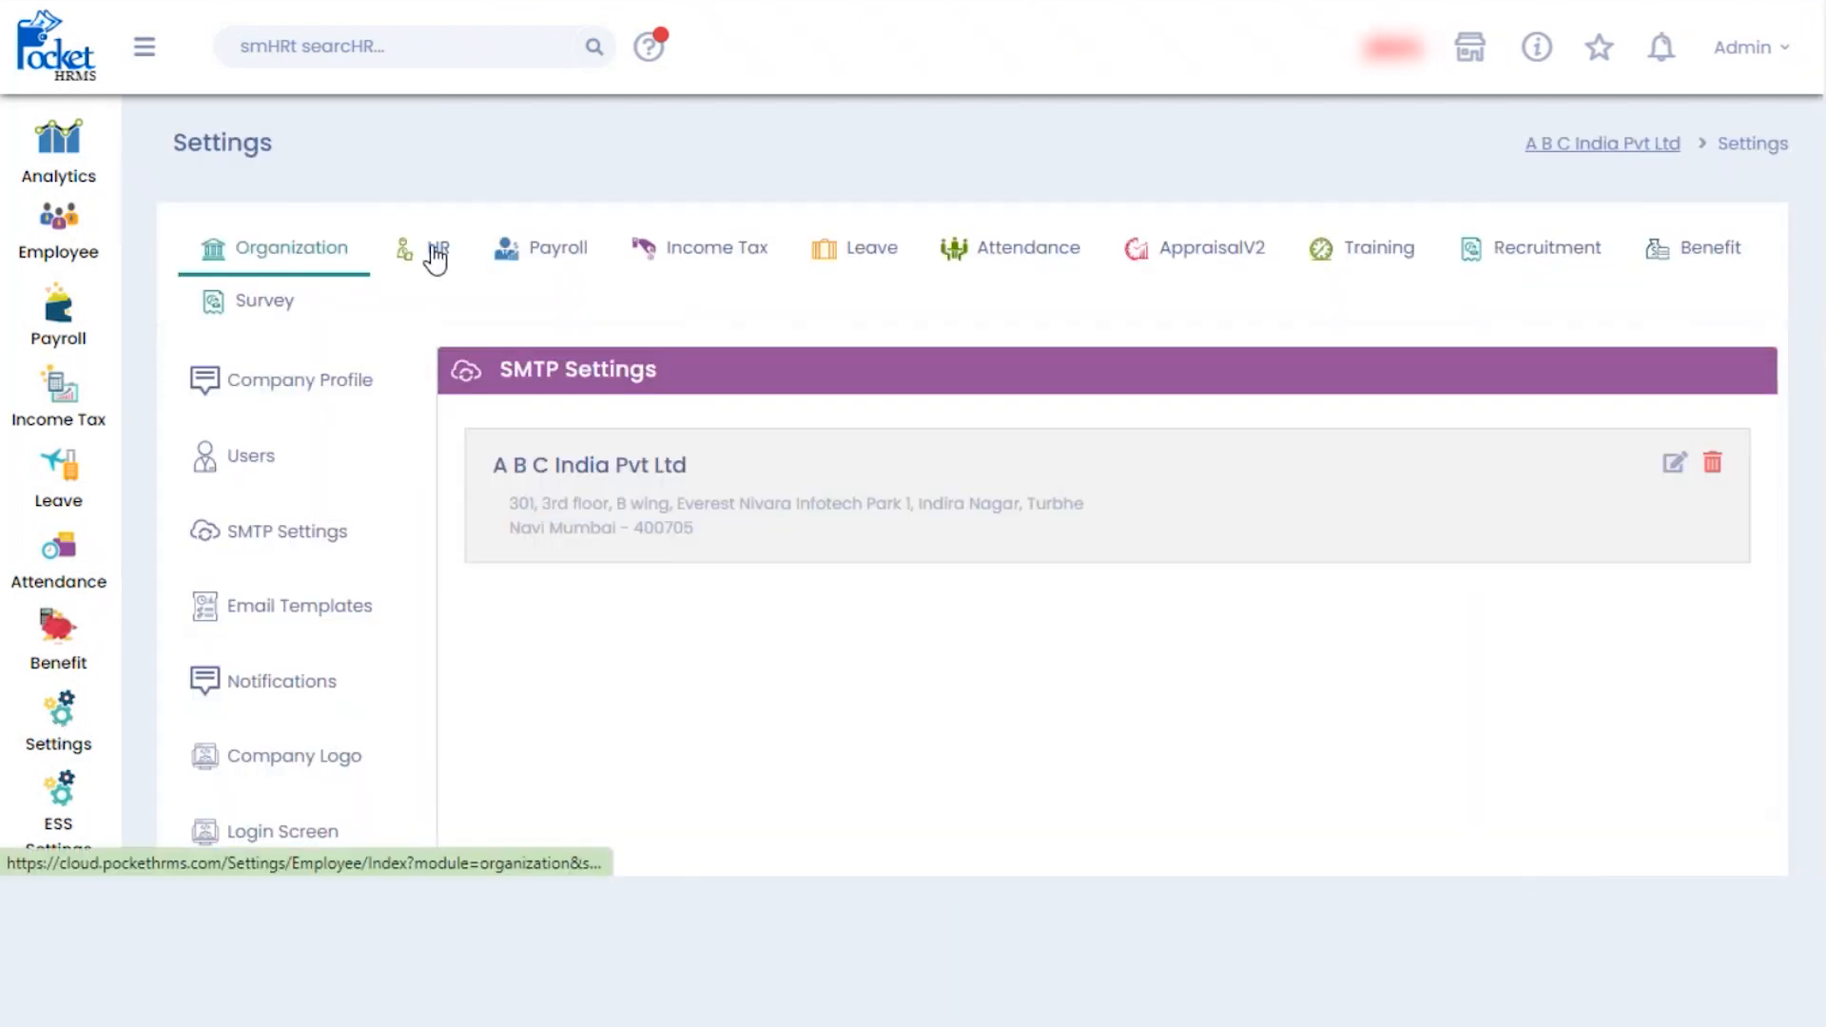
click(436, 255)
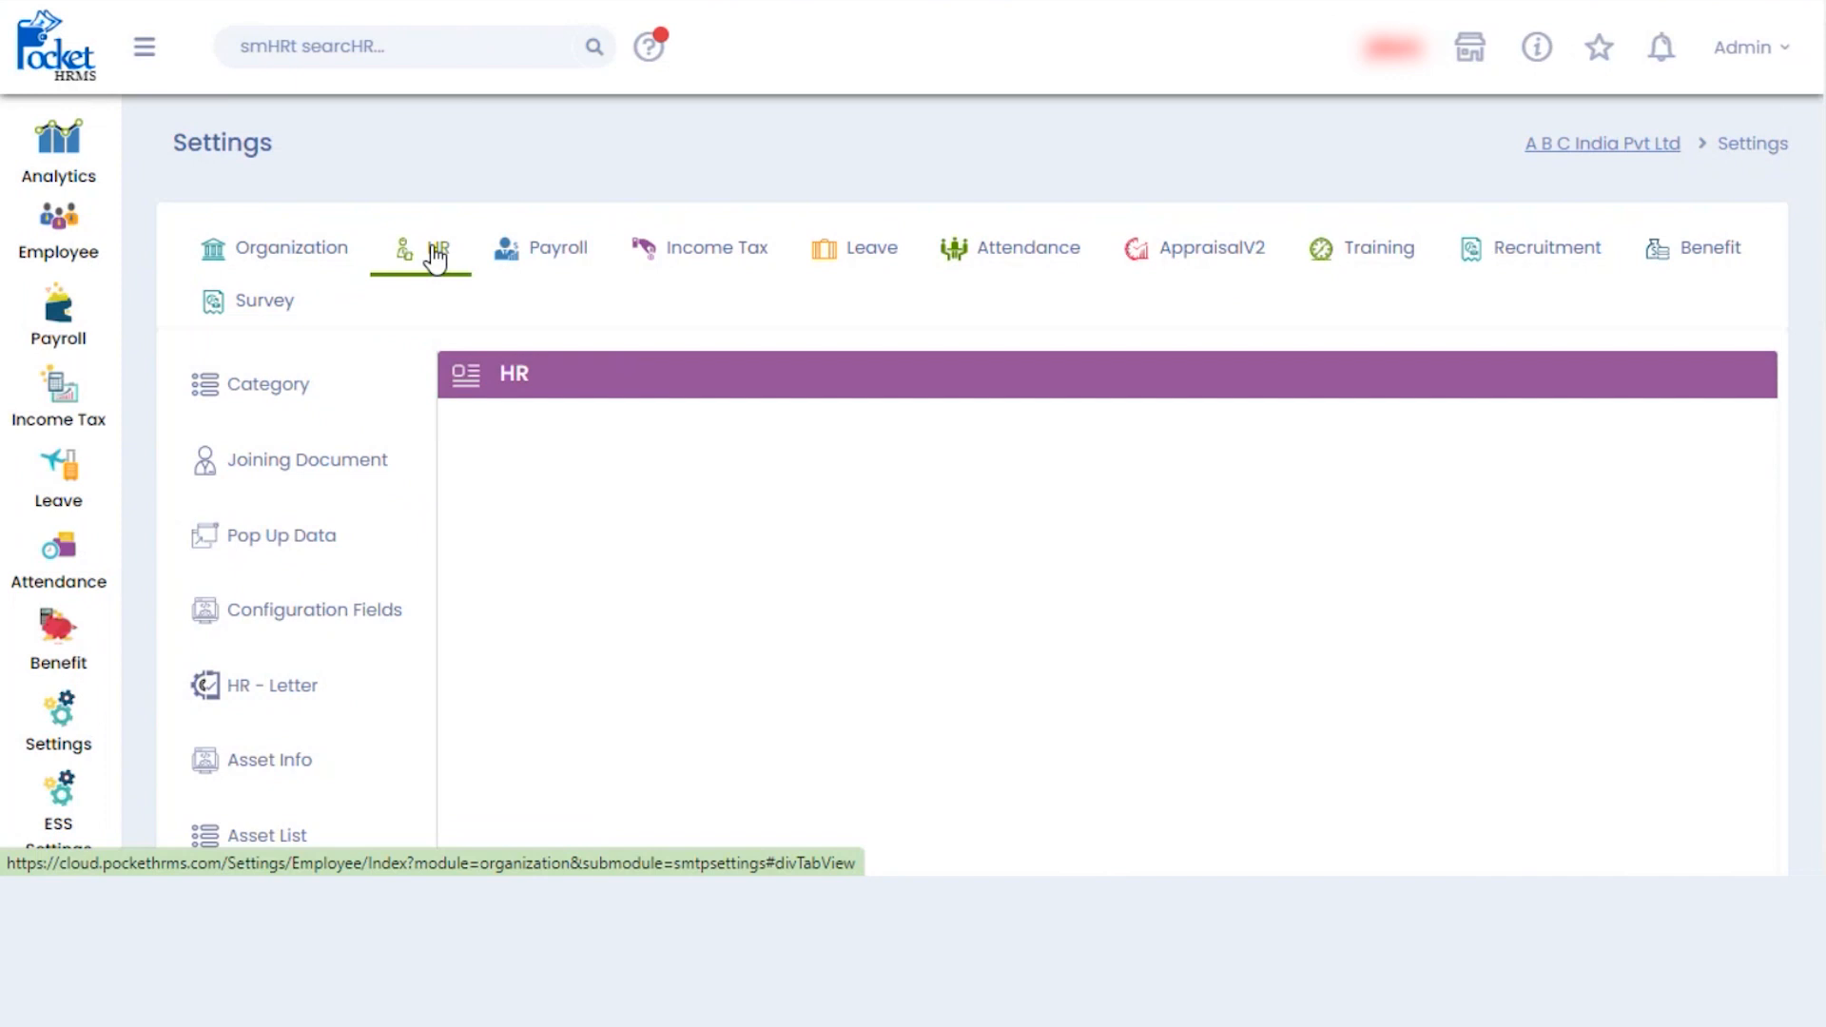
- View the HR categories General, Worker and Trainee, closing a New Category form unsaved
click(270, 400)
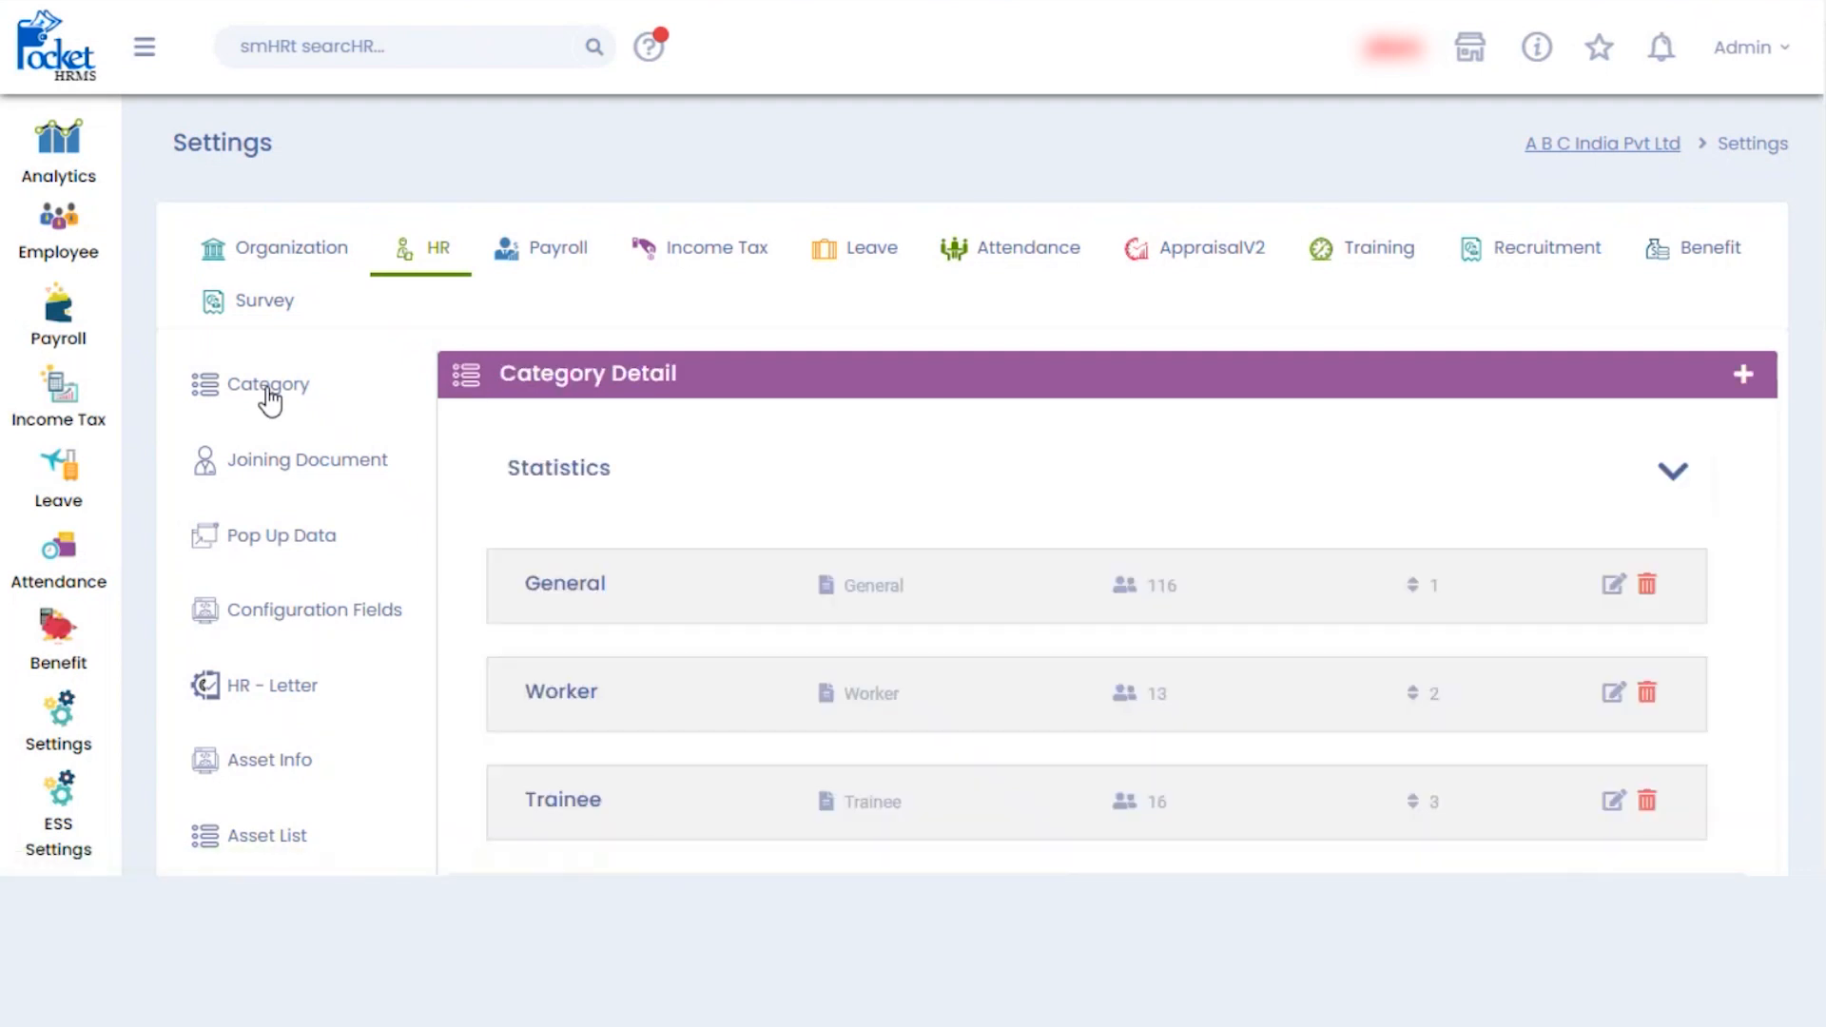
scroll(973, 486, down, 2)
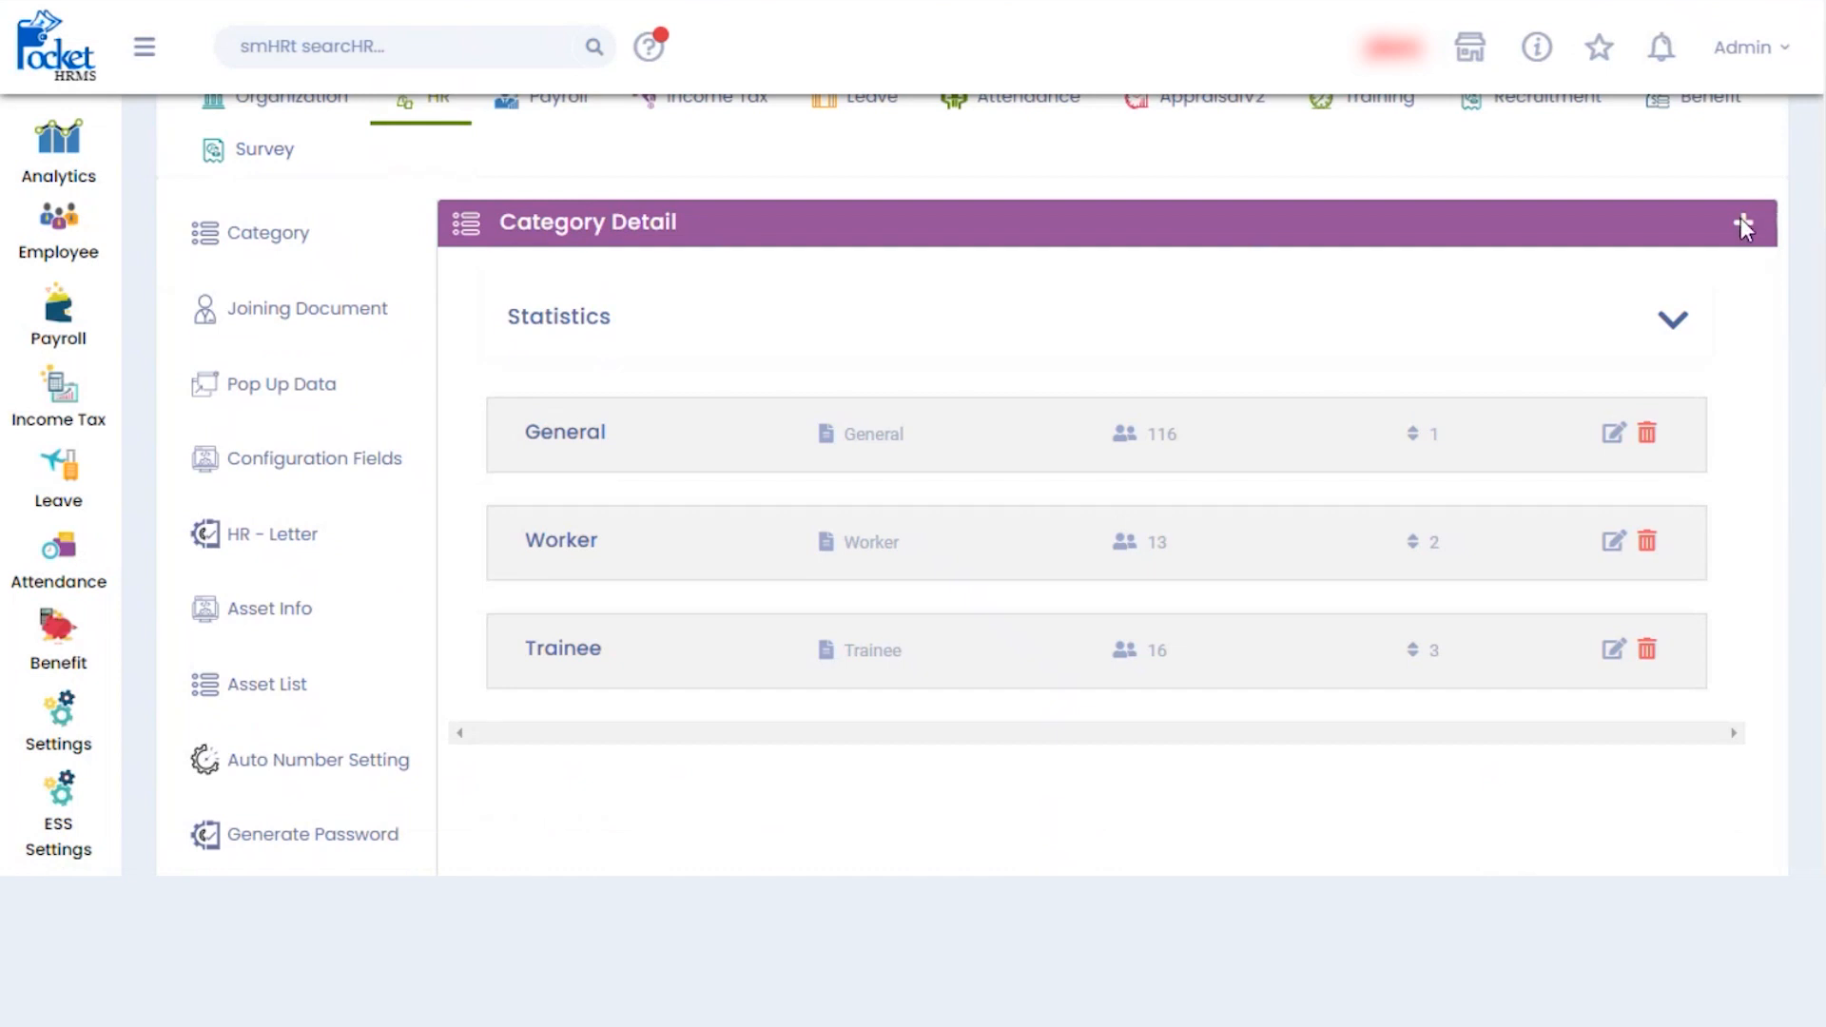
click(1741, 224)
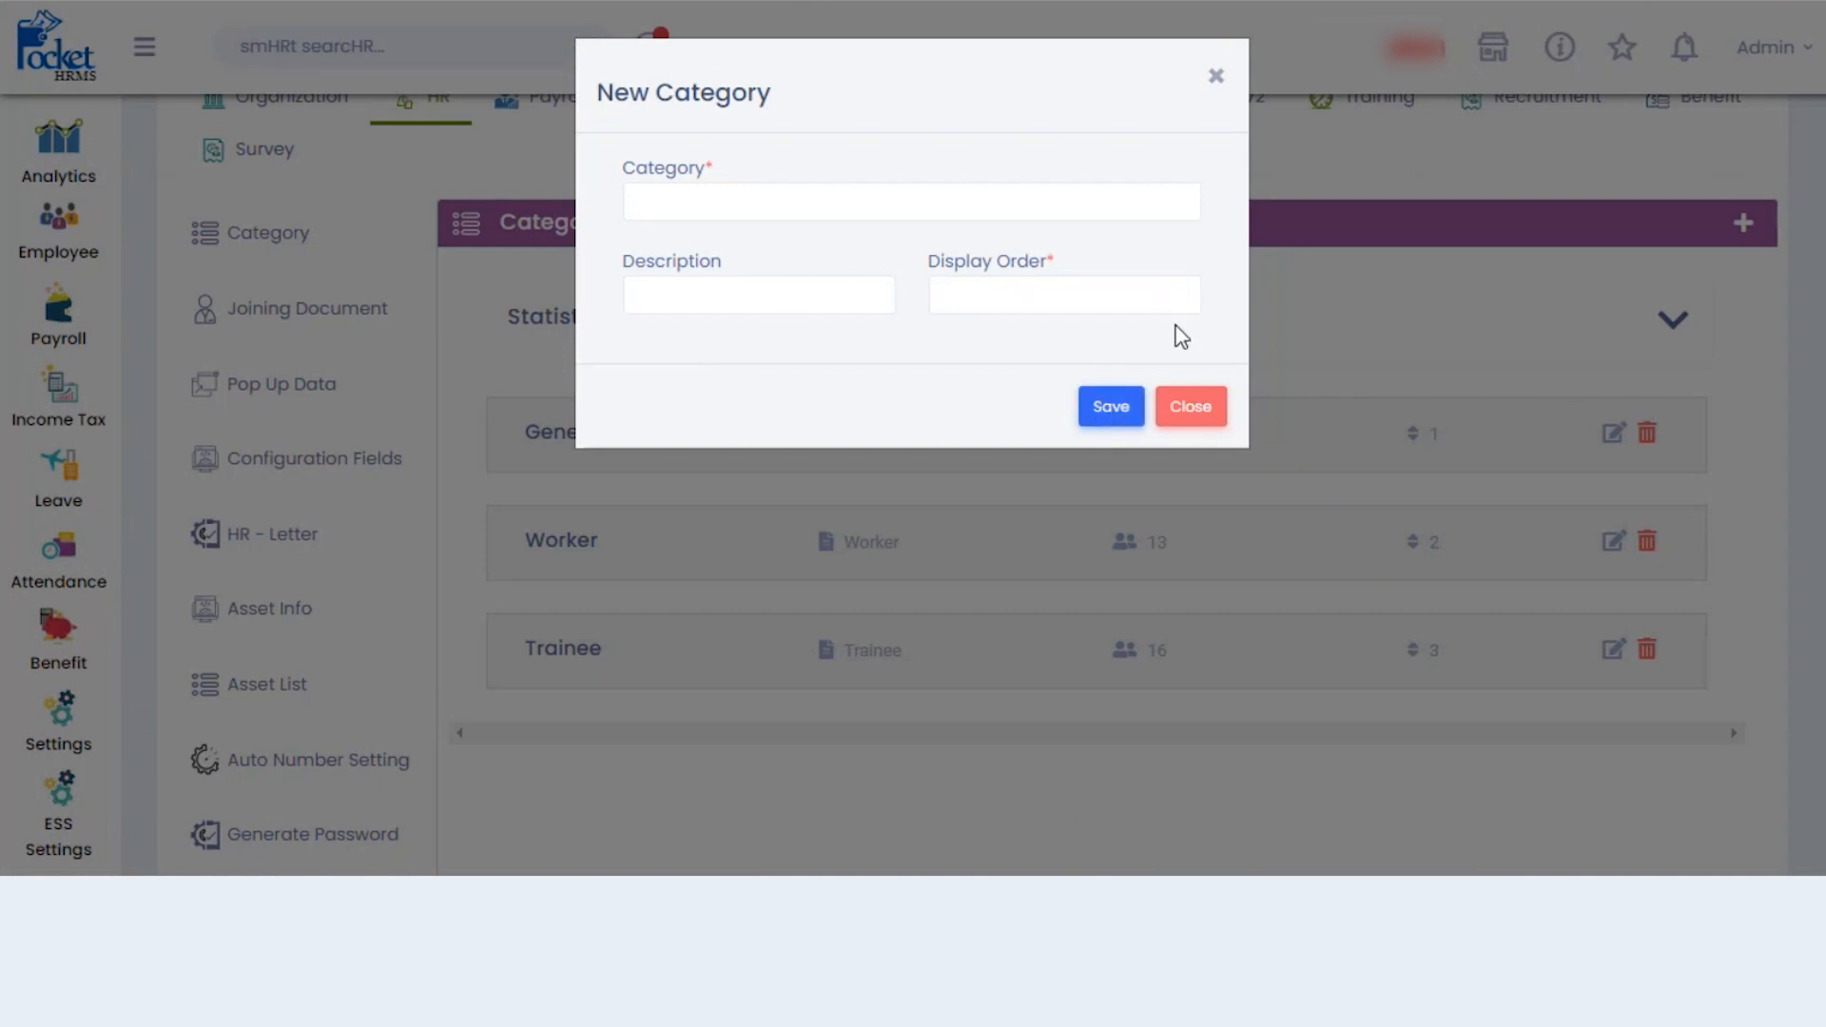
click(1212, 81)
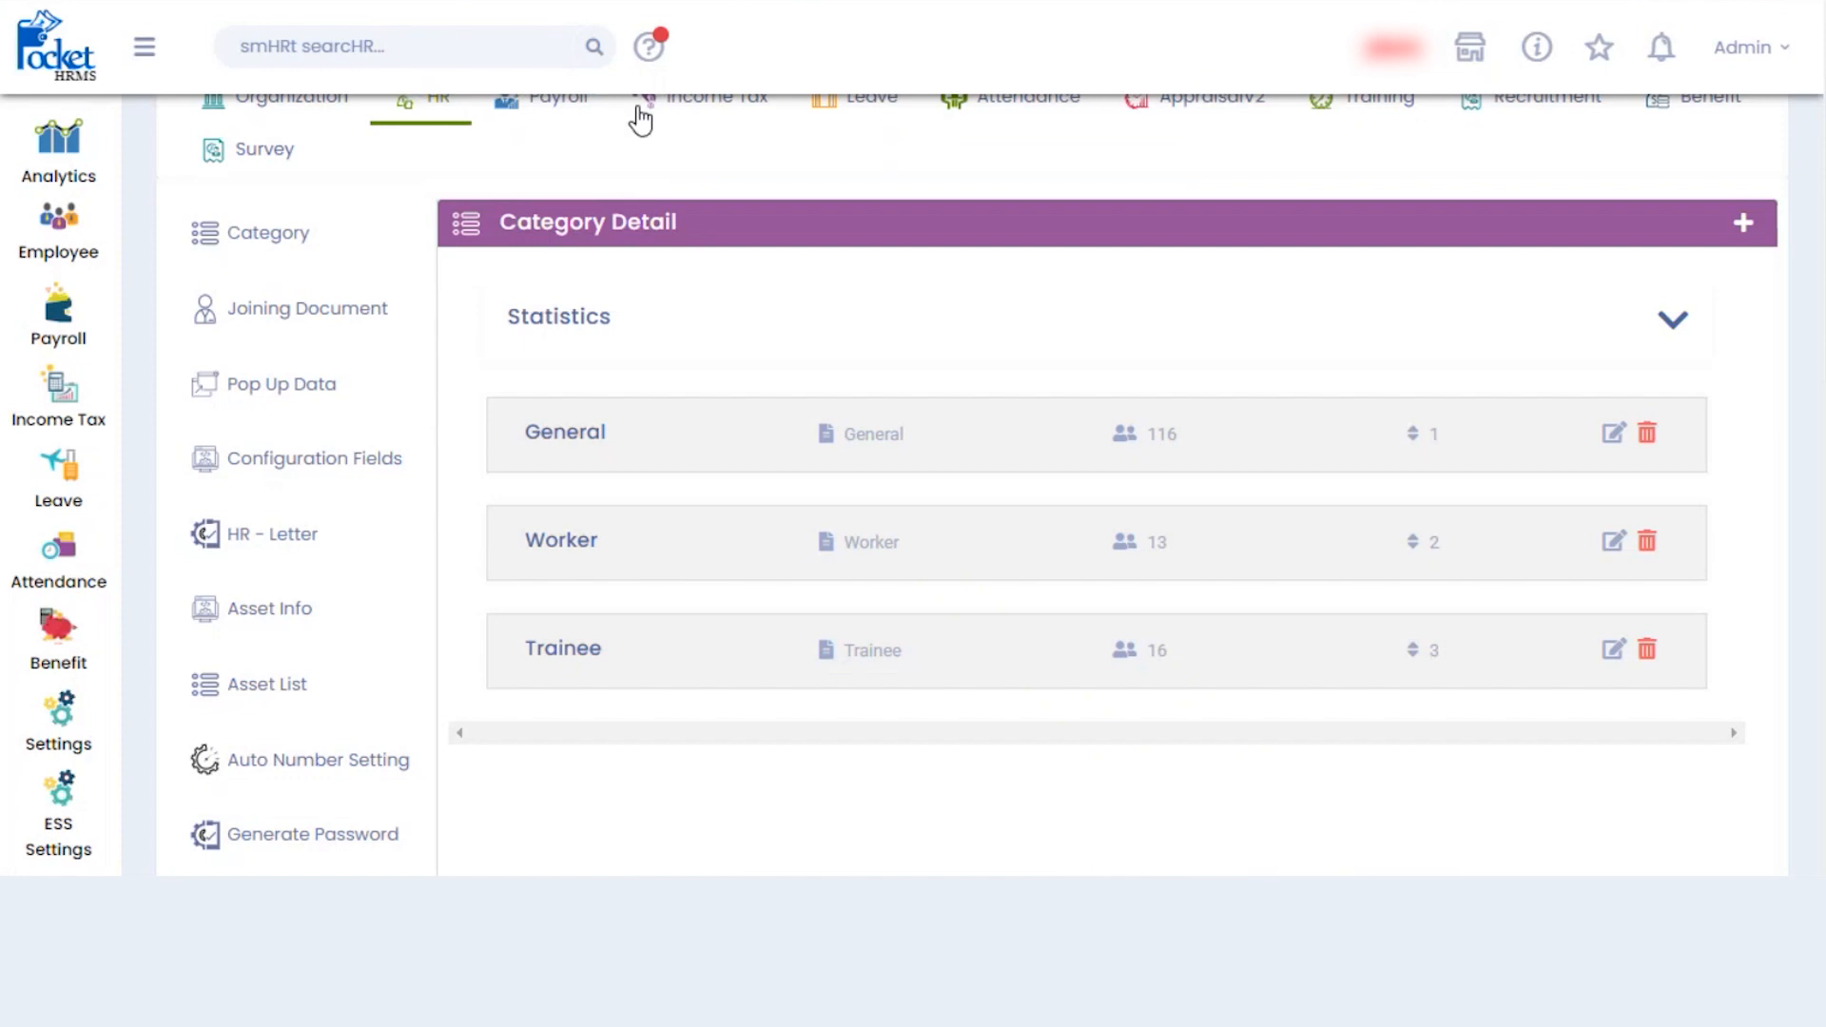
- Add and save a joining document named 'X Certificate', then view the Configuration Fields list
click(302, 322)
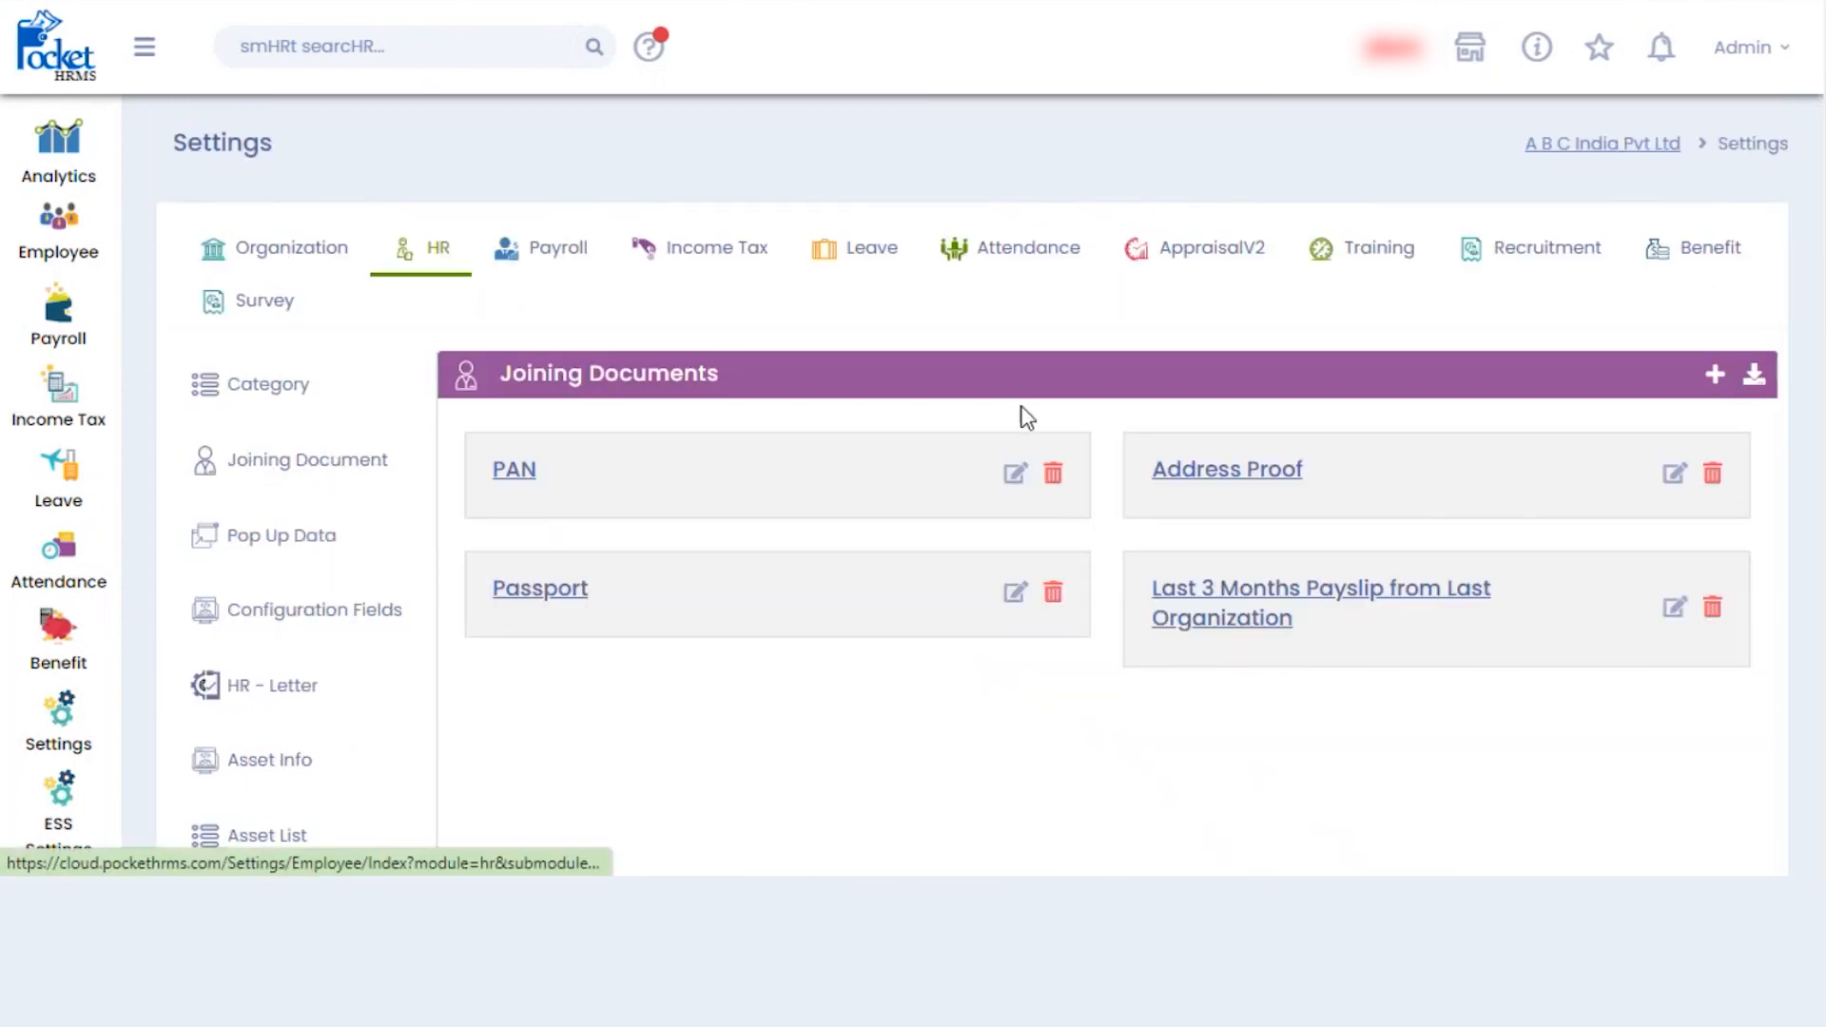
scroll(1018, 412, down, 1)
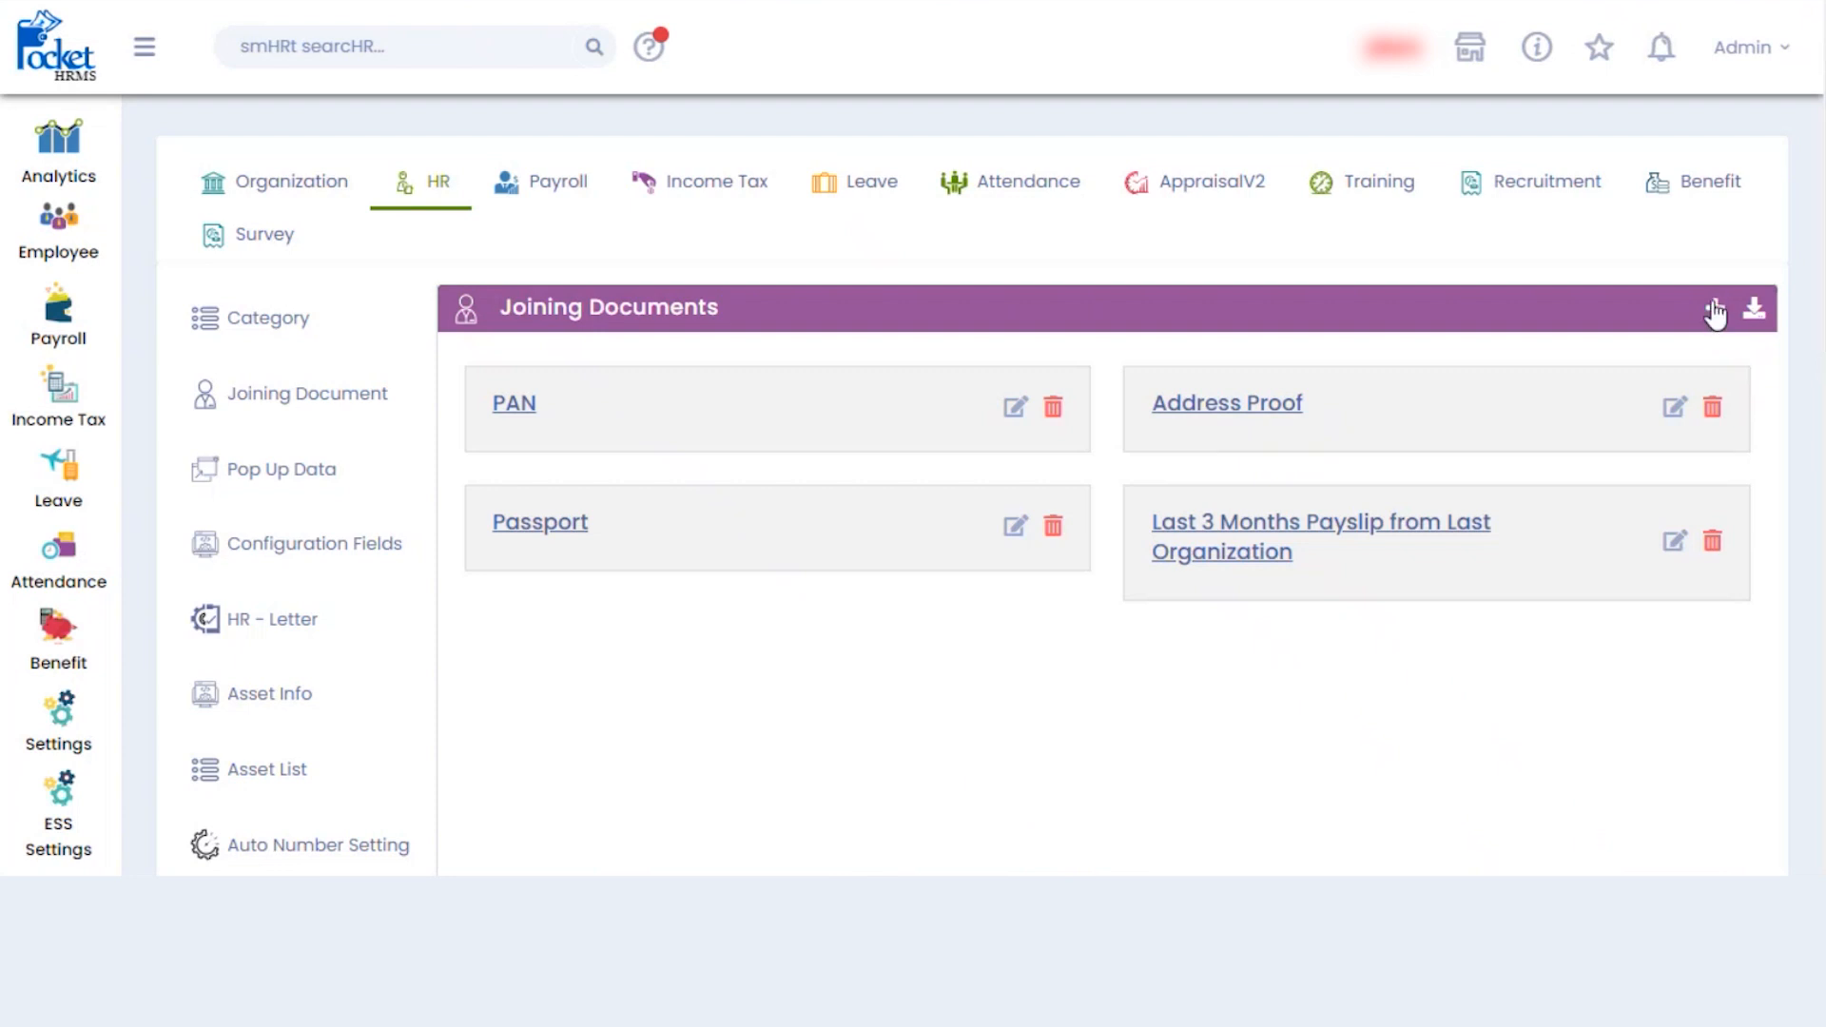
click(1714, 308)
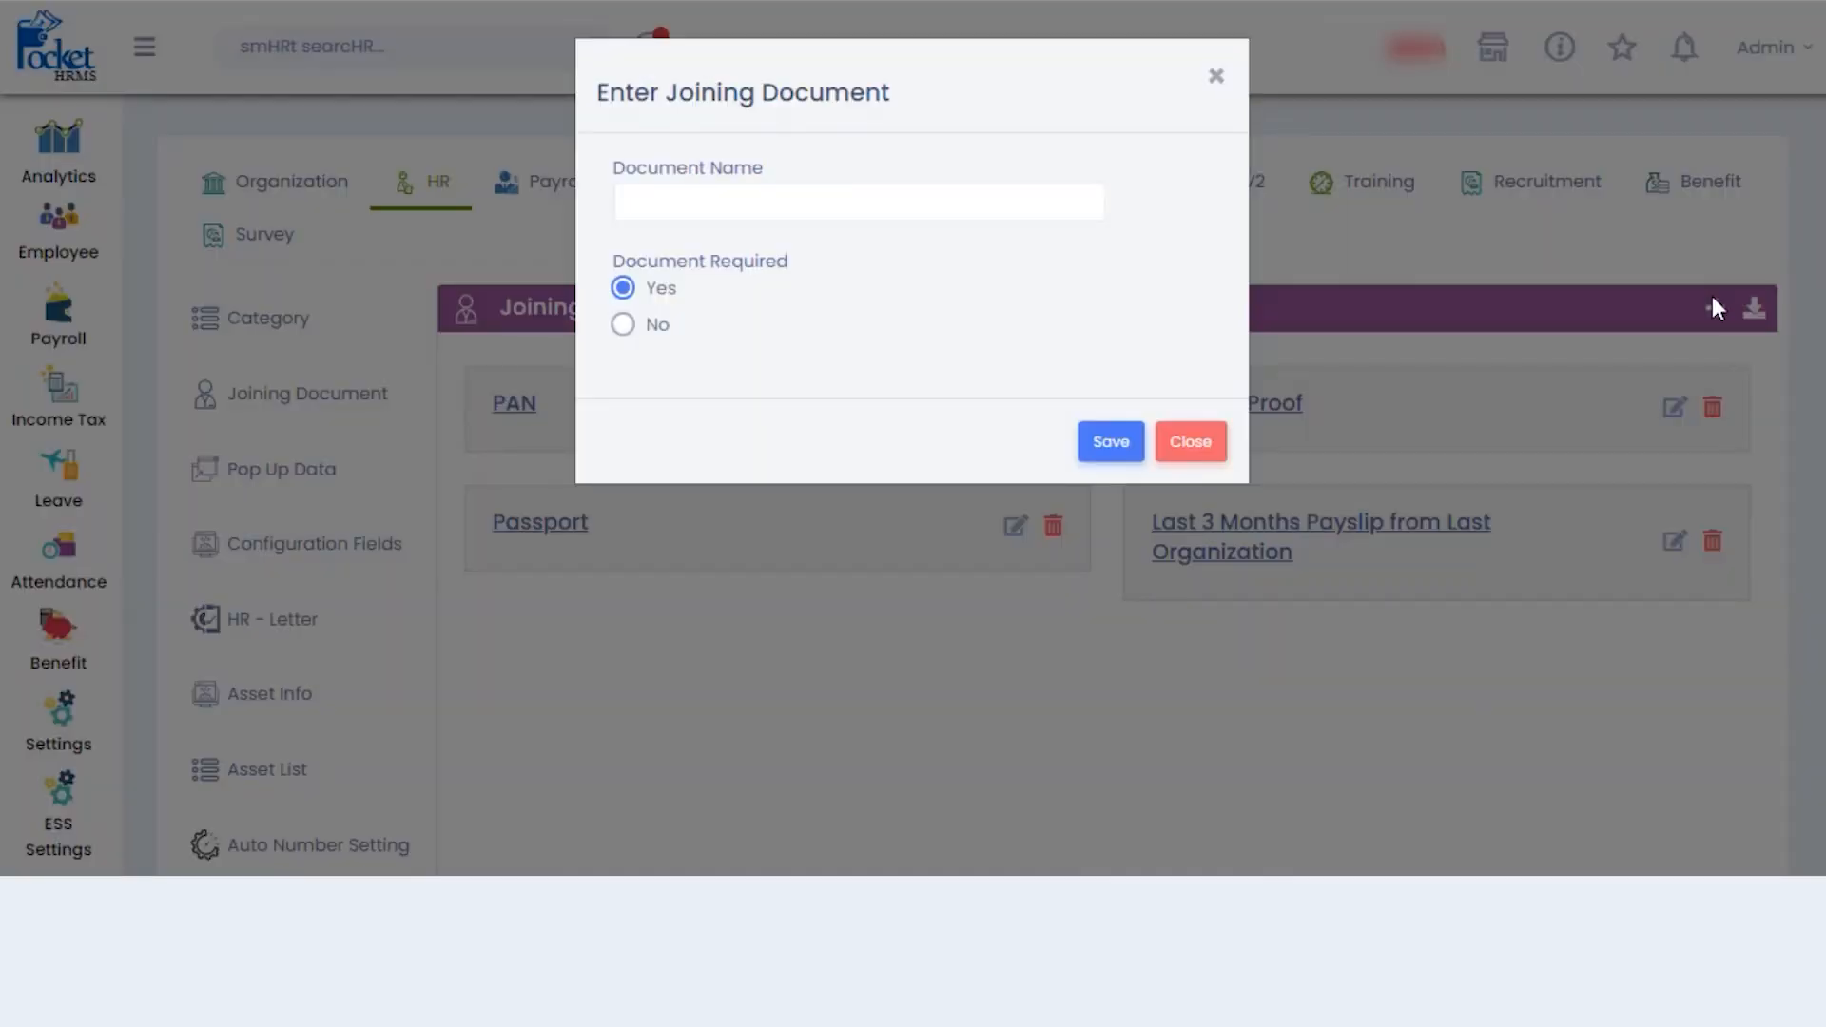
click(884, 194)
text(X CErt)
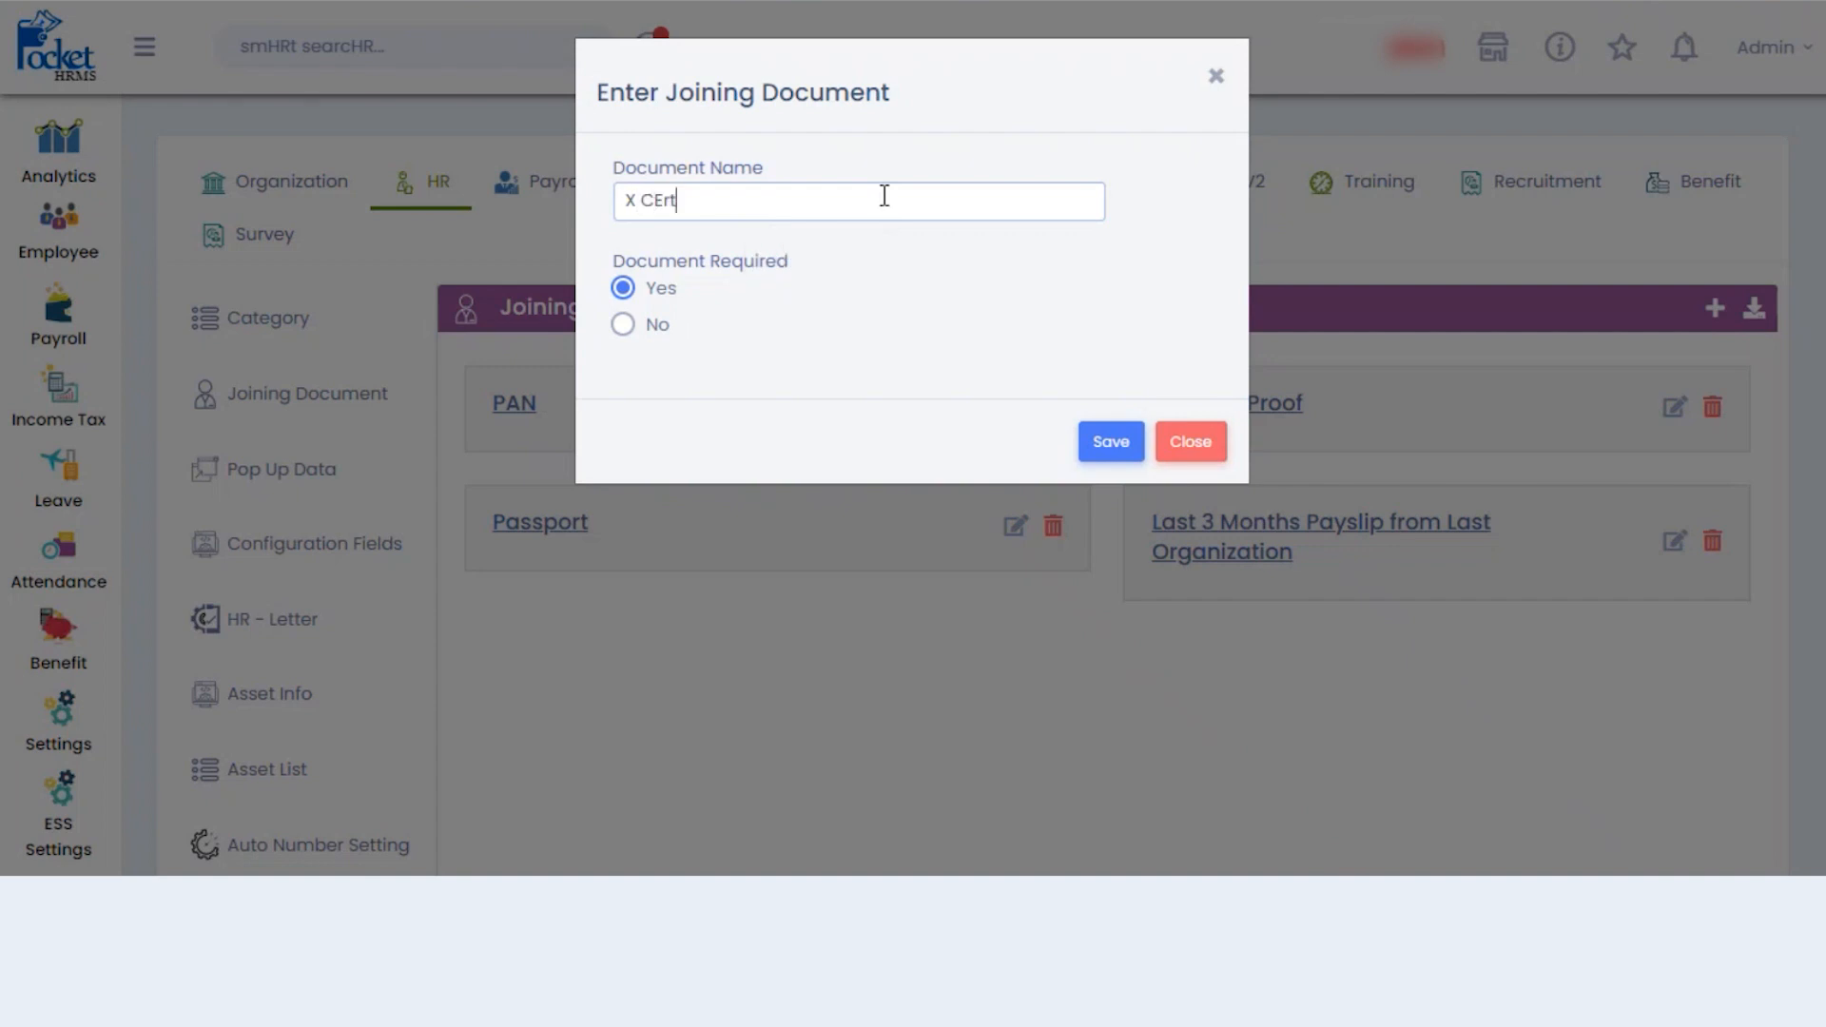
key(BackSpace)
key(BackSpace)
key(BackSpace)
text(ertificate)
click(1106, 442)
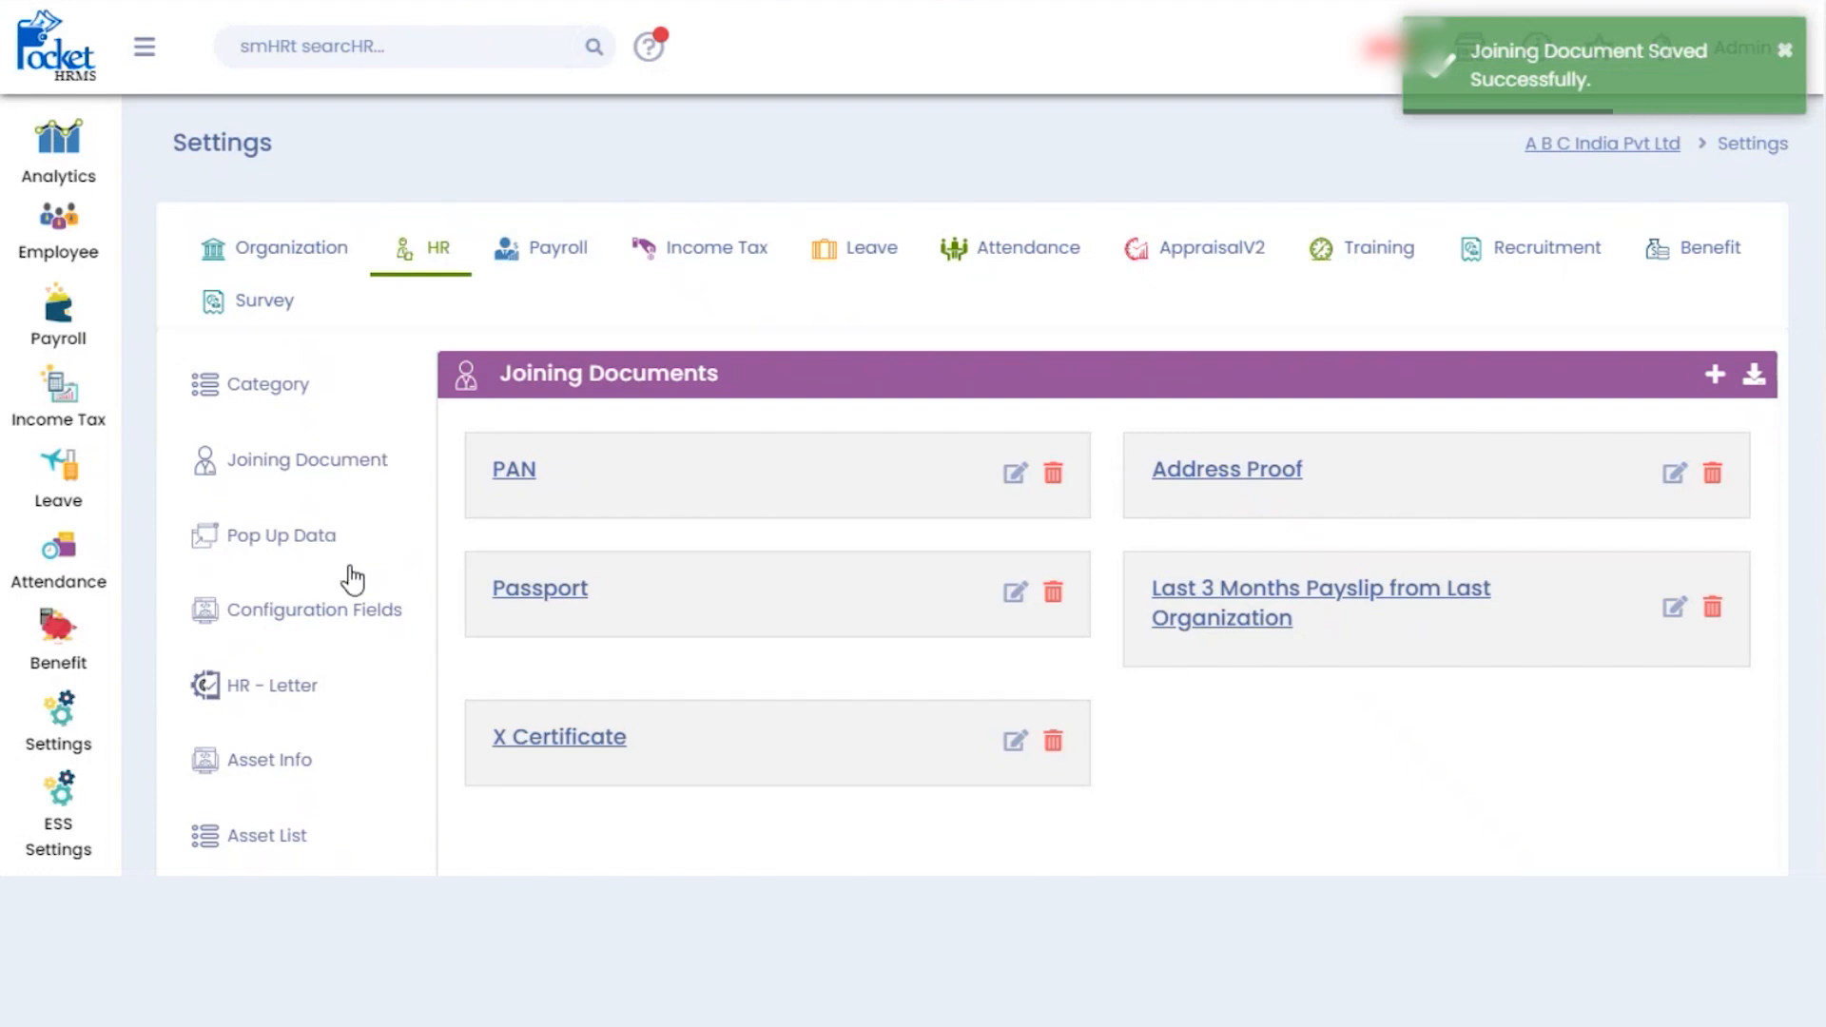
click(339, 616)
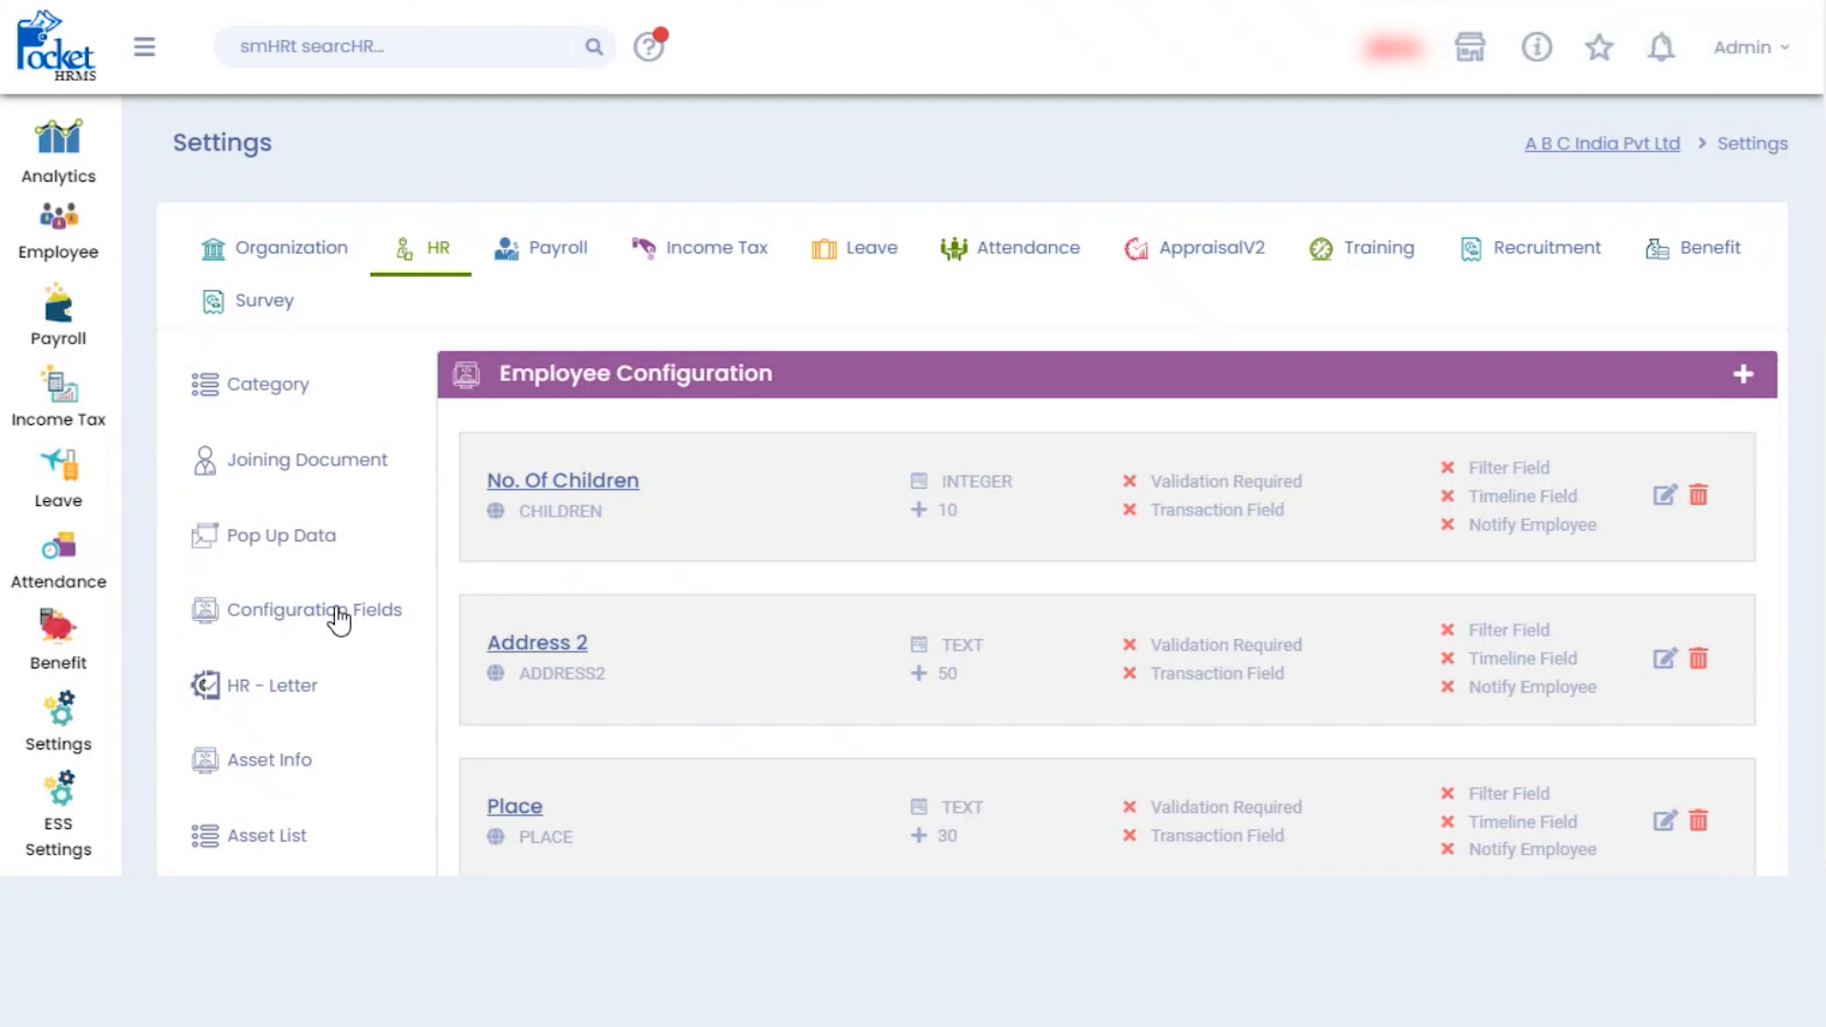
- Start a new employee configuration field with Field Name AADHAARNO
scroll(970, 571, down, 10)
scroll(970, 570, up, 10)
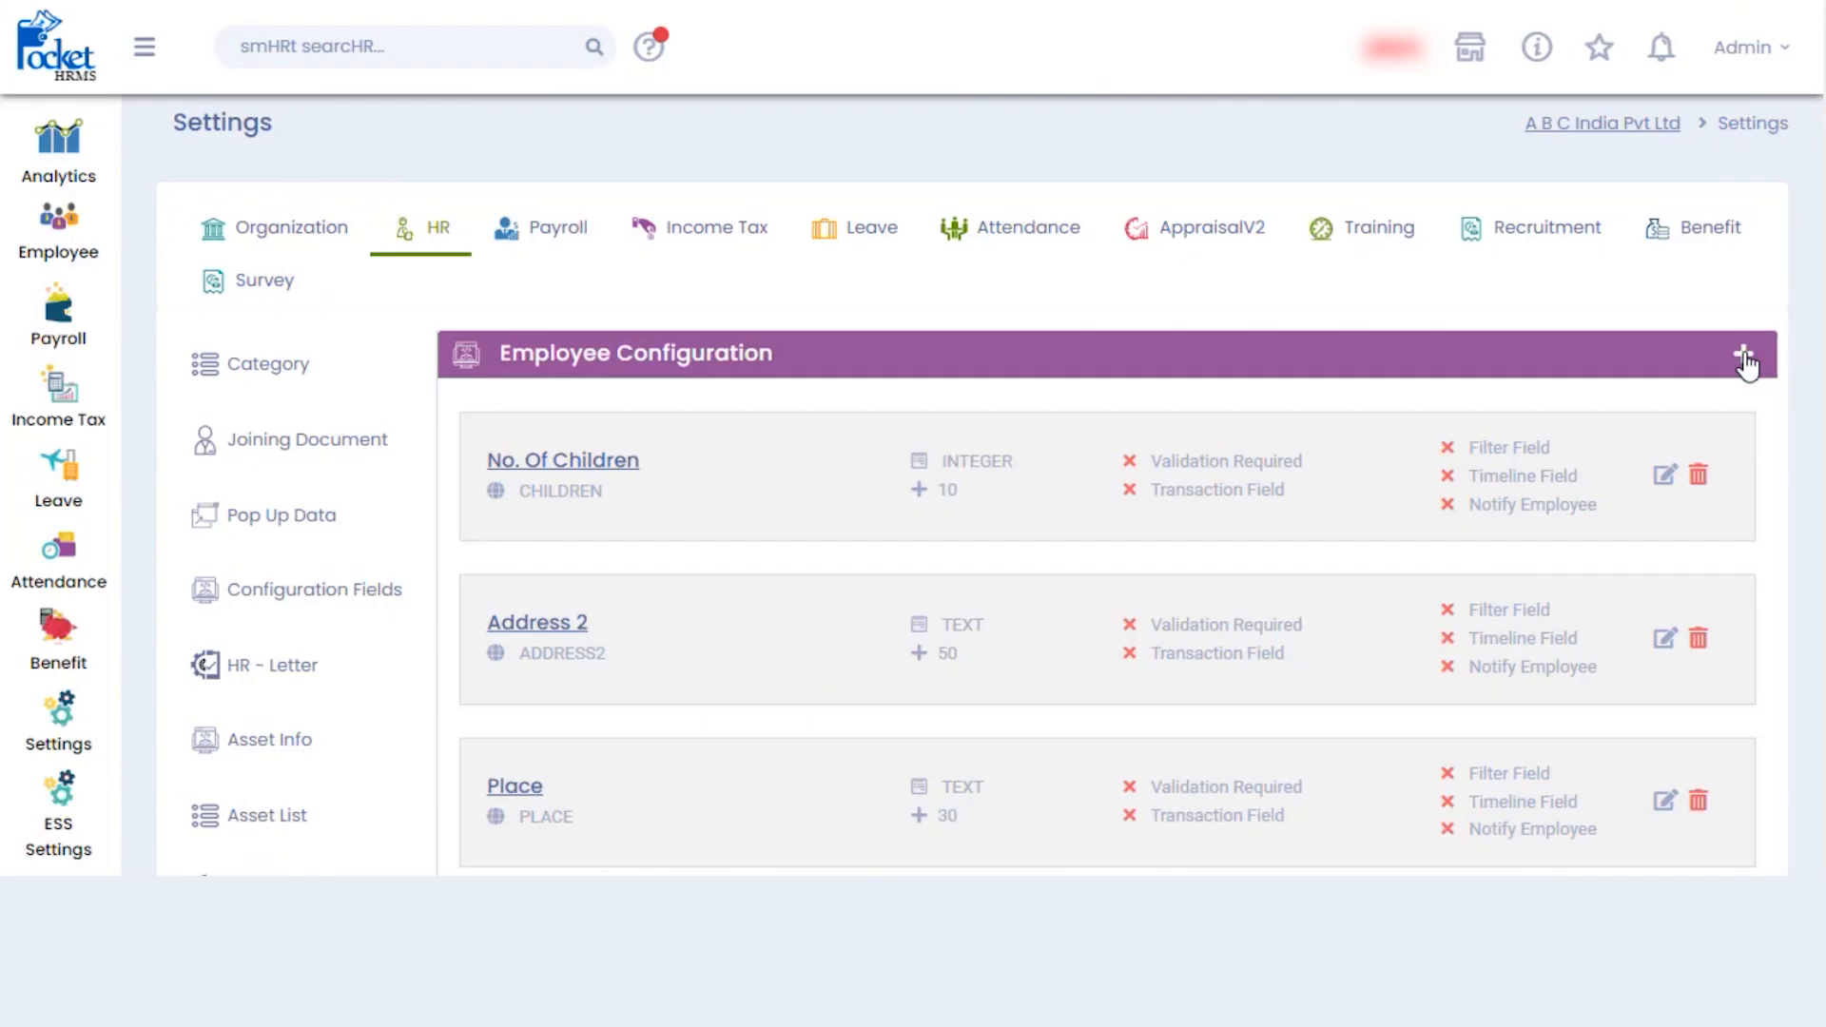
click(1744, 357)
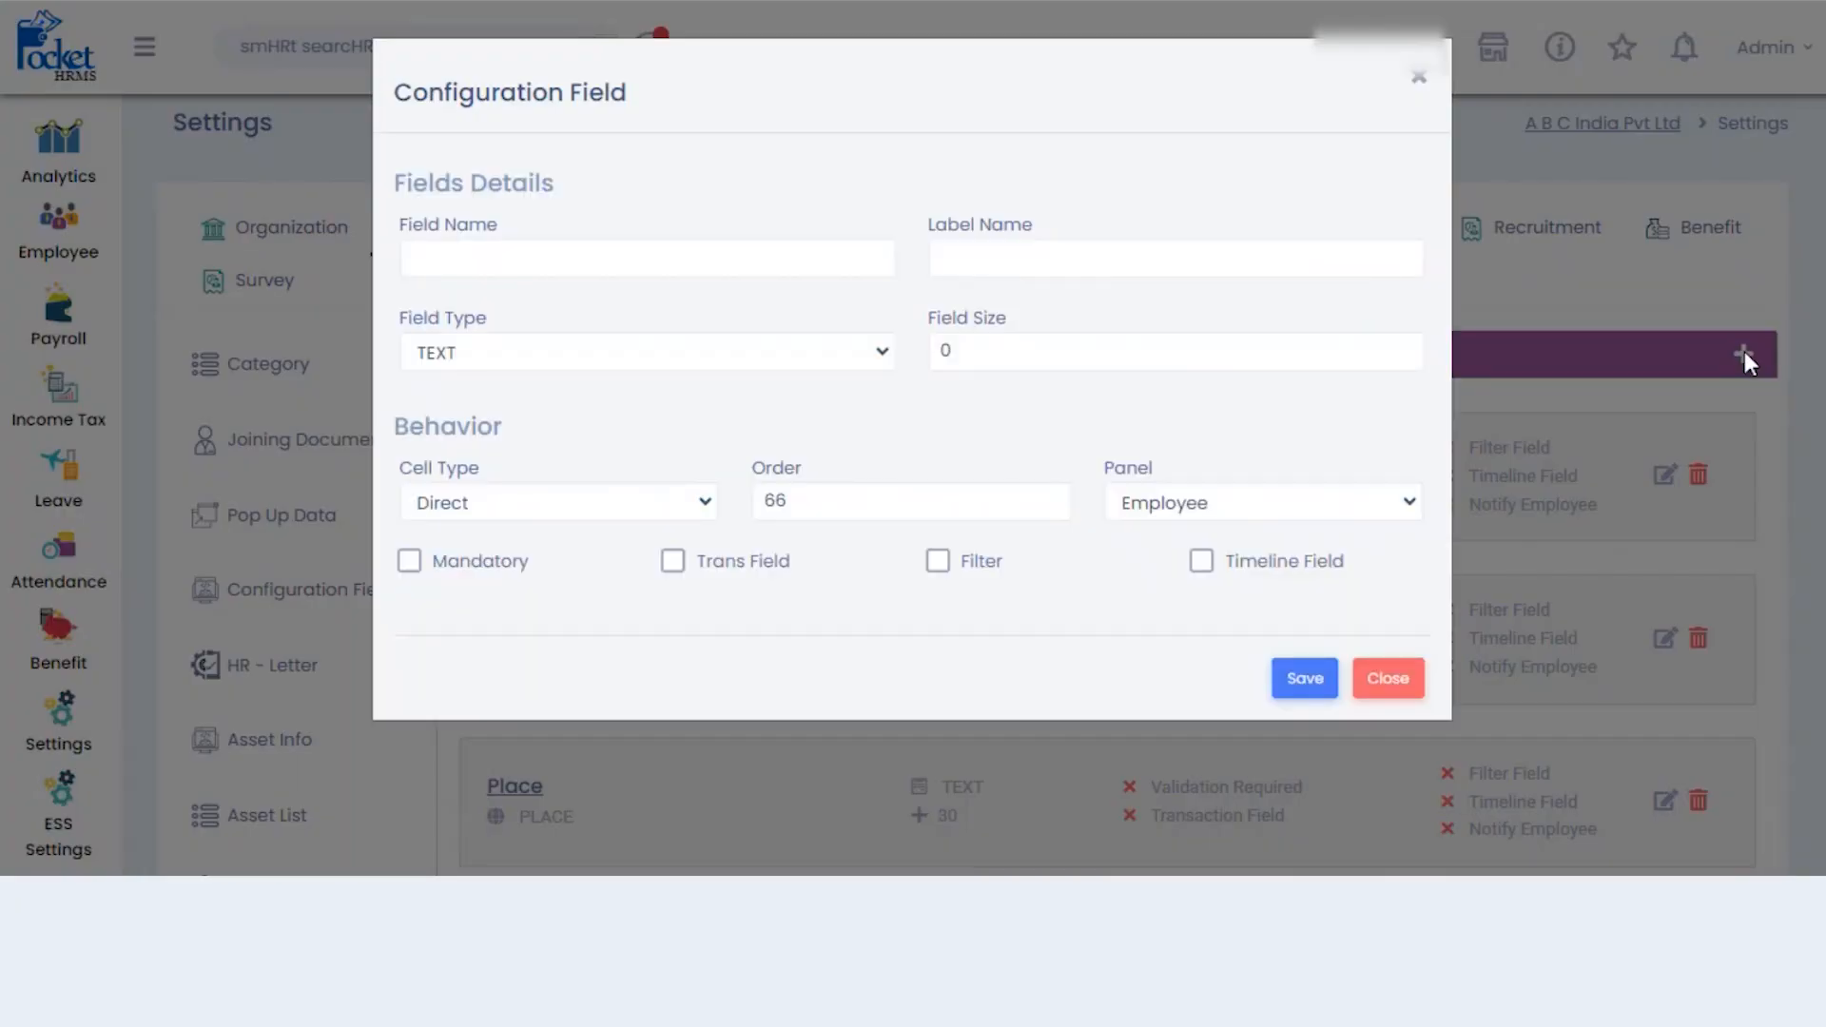
click(765, 265)
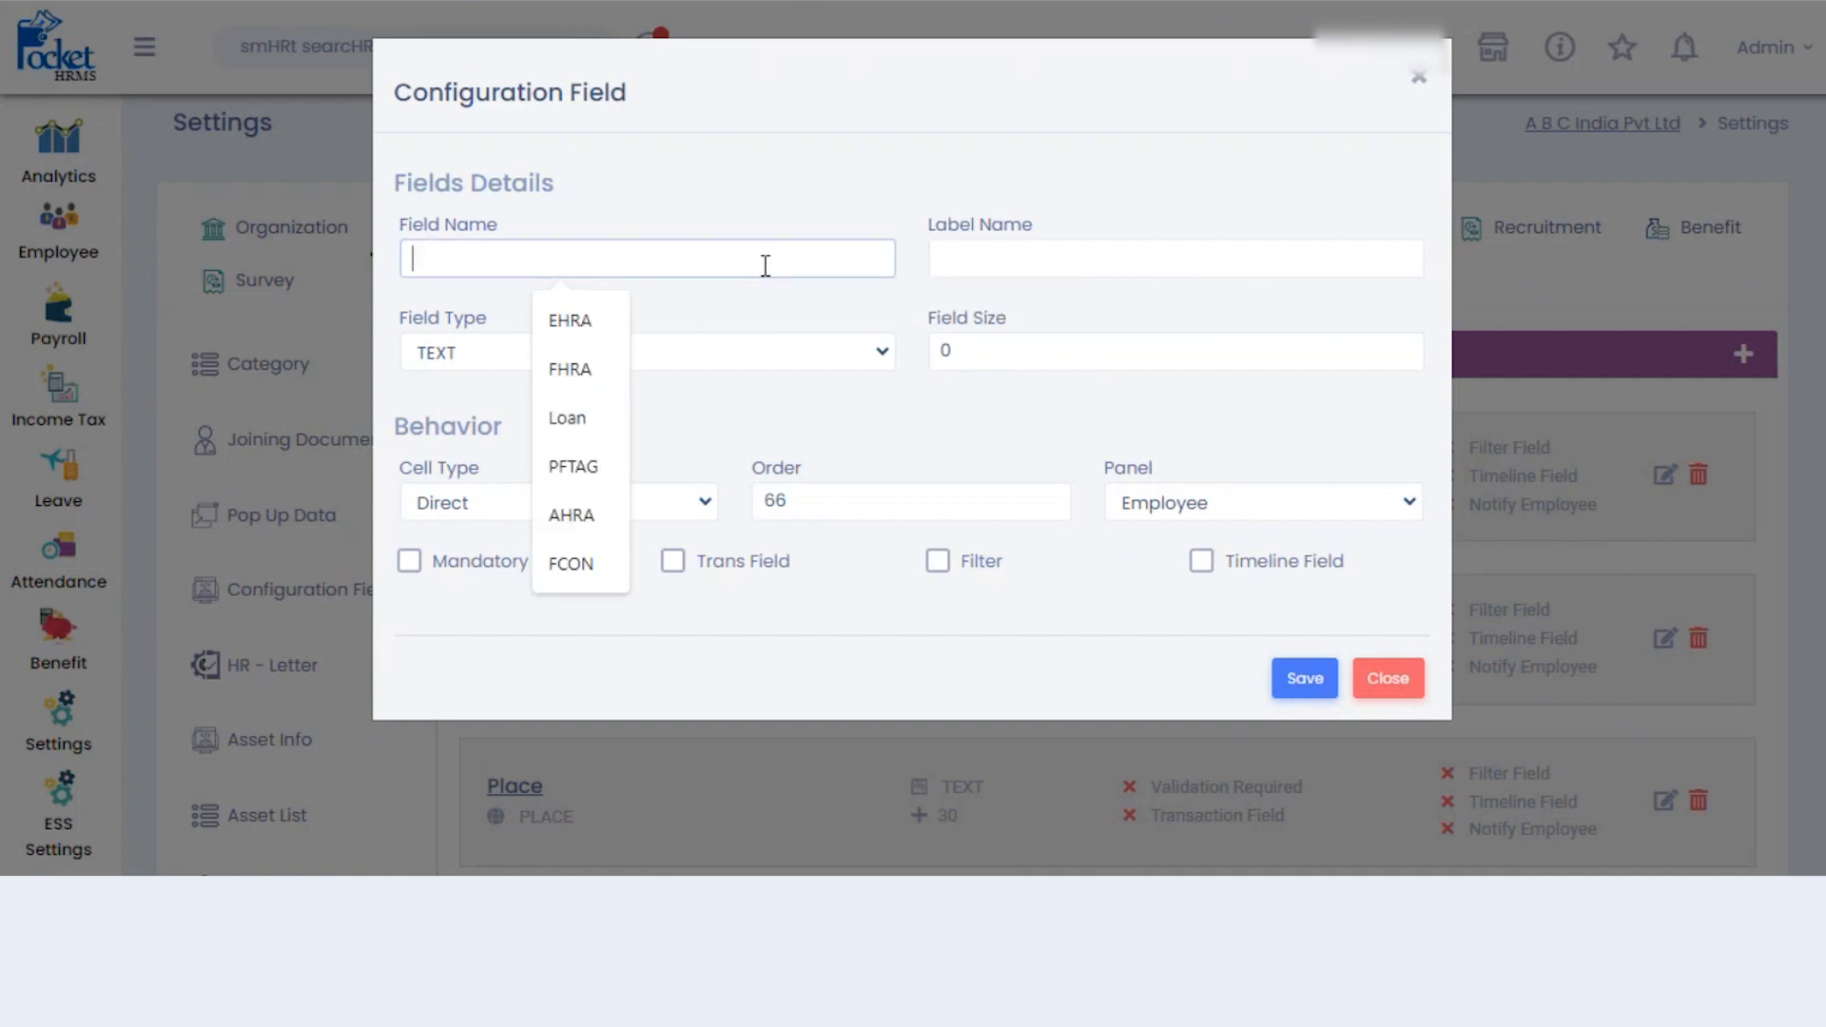
text(A)
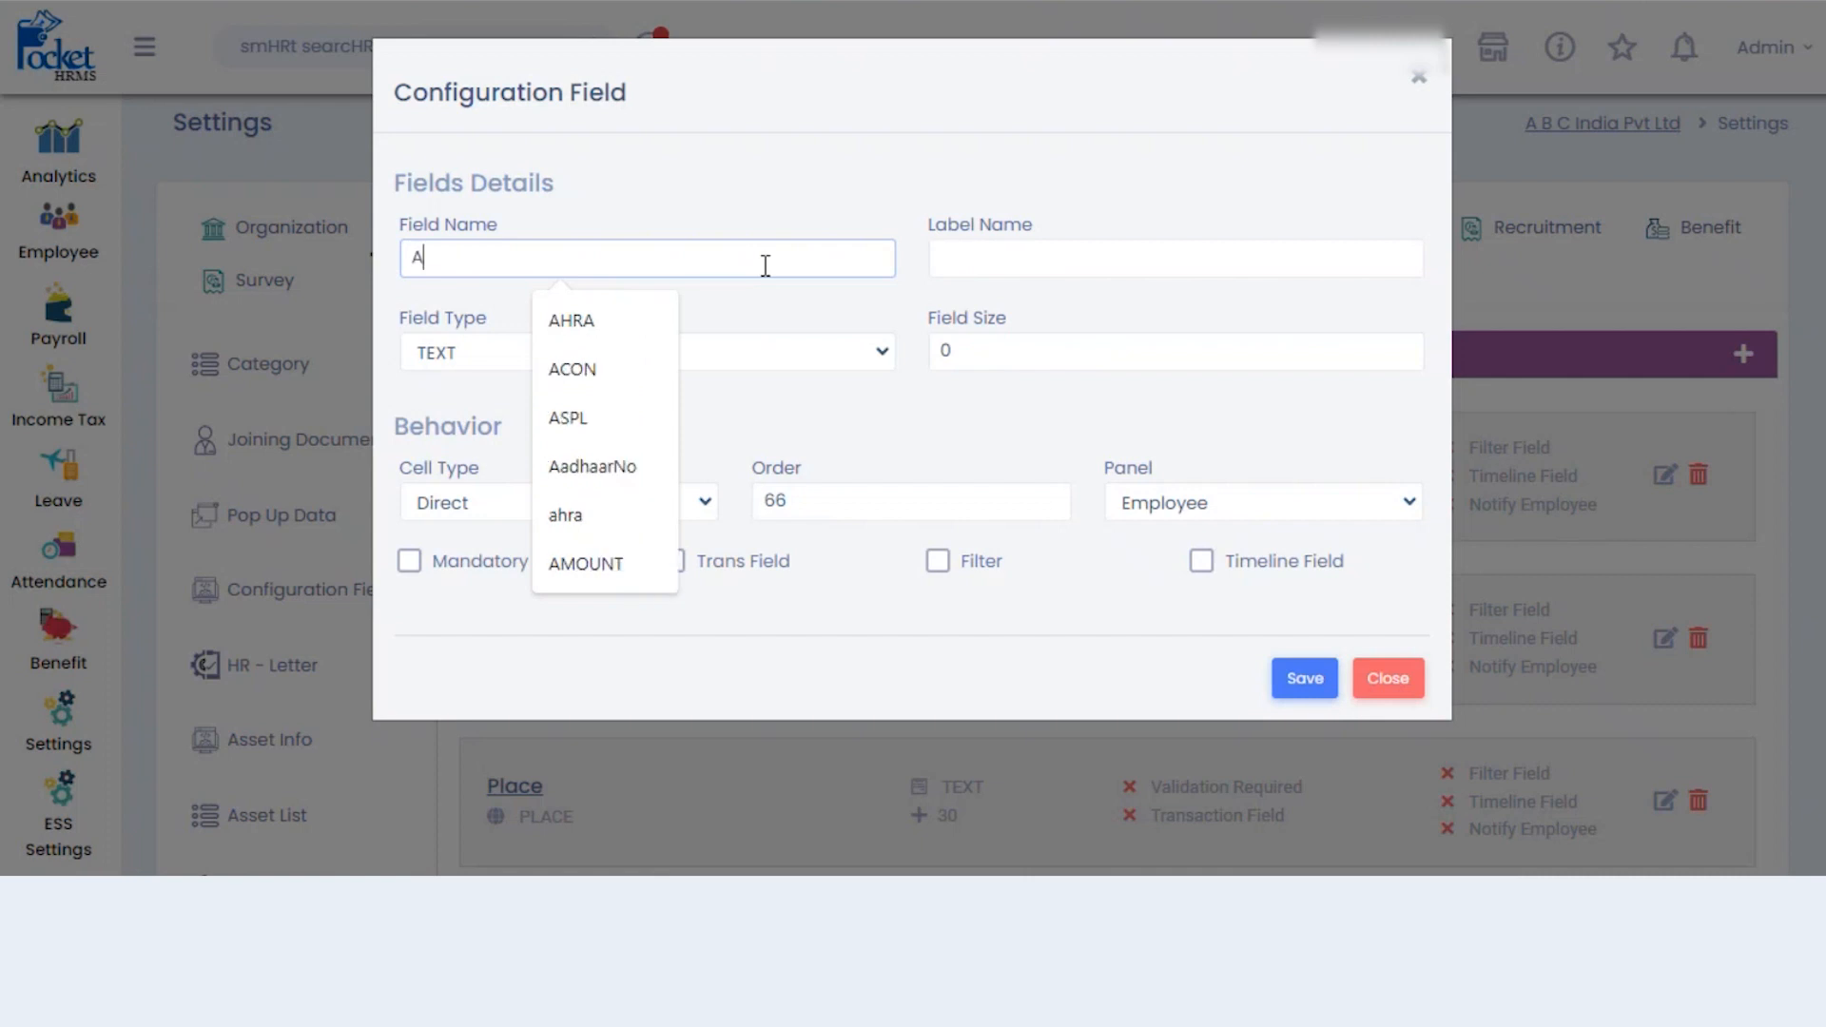
text(ADHAARNO)
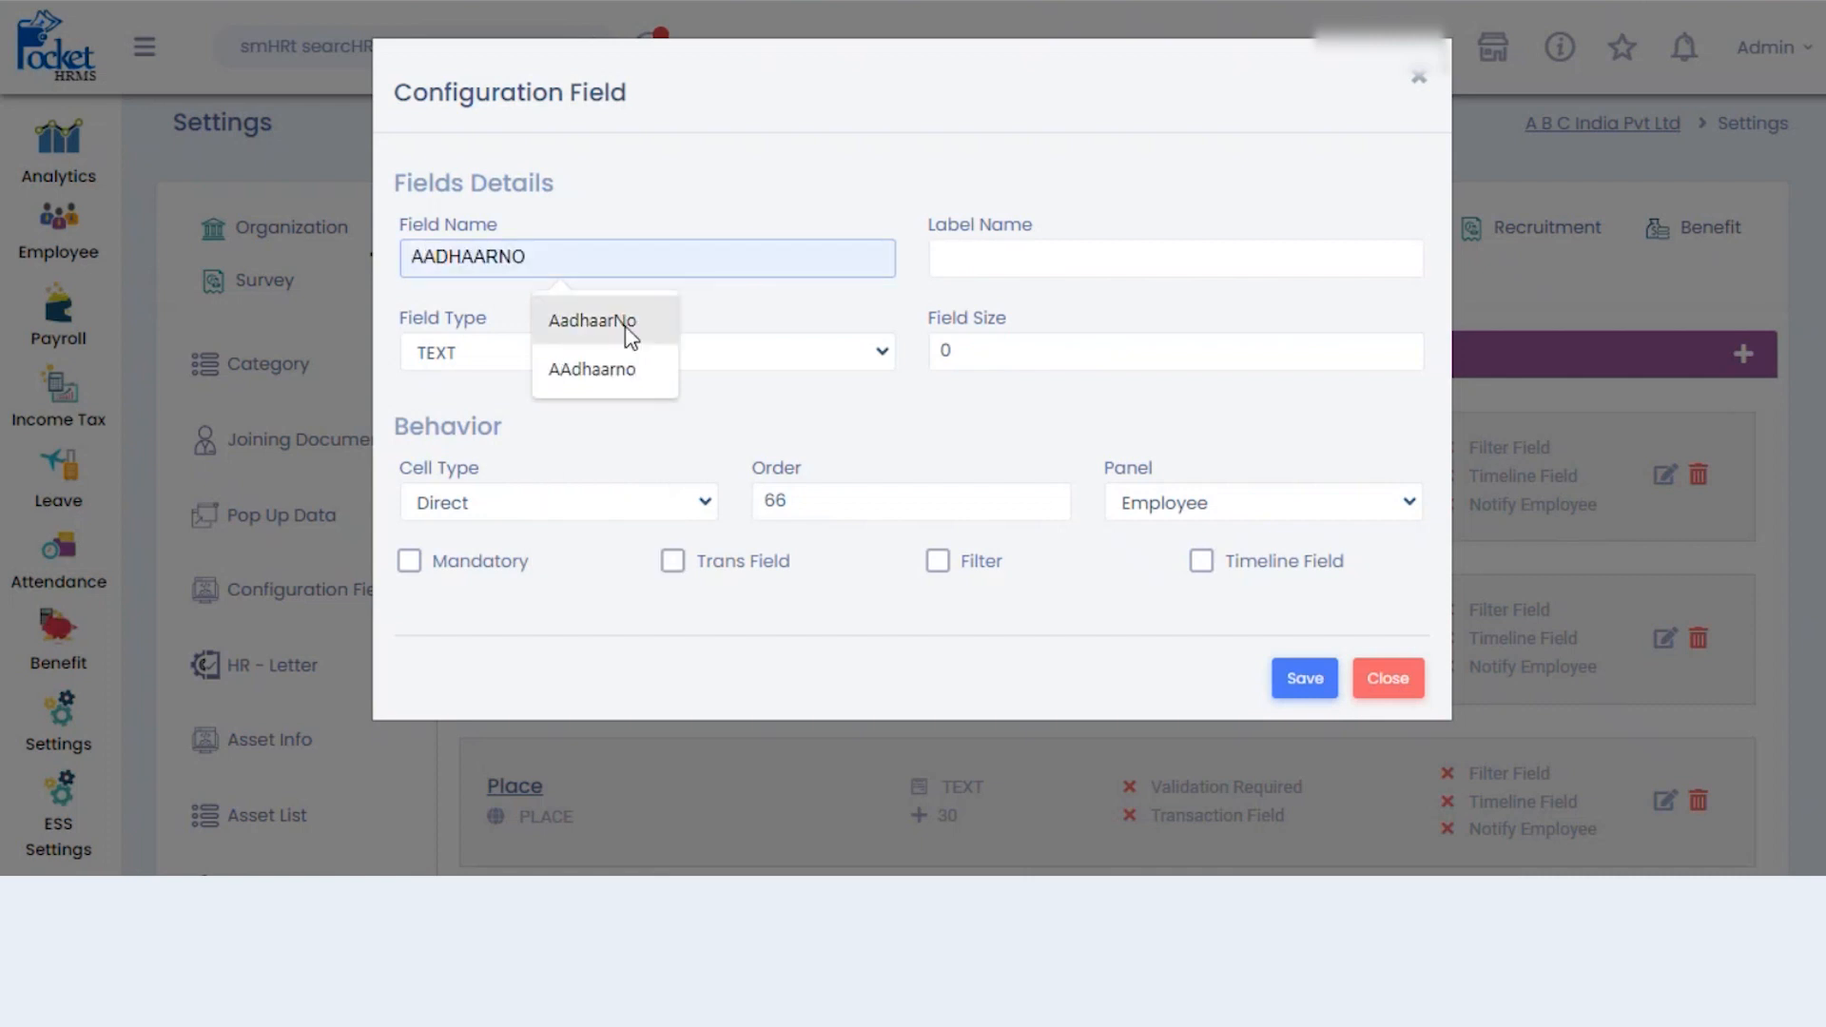
click(623, 326)
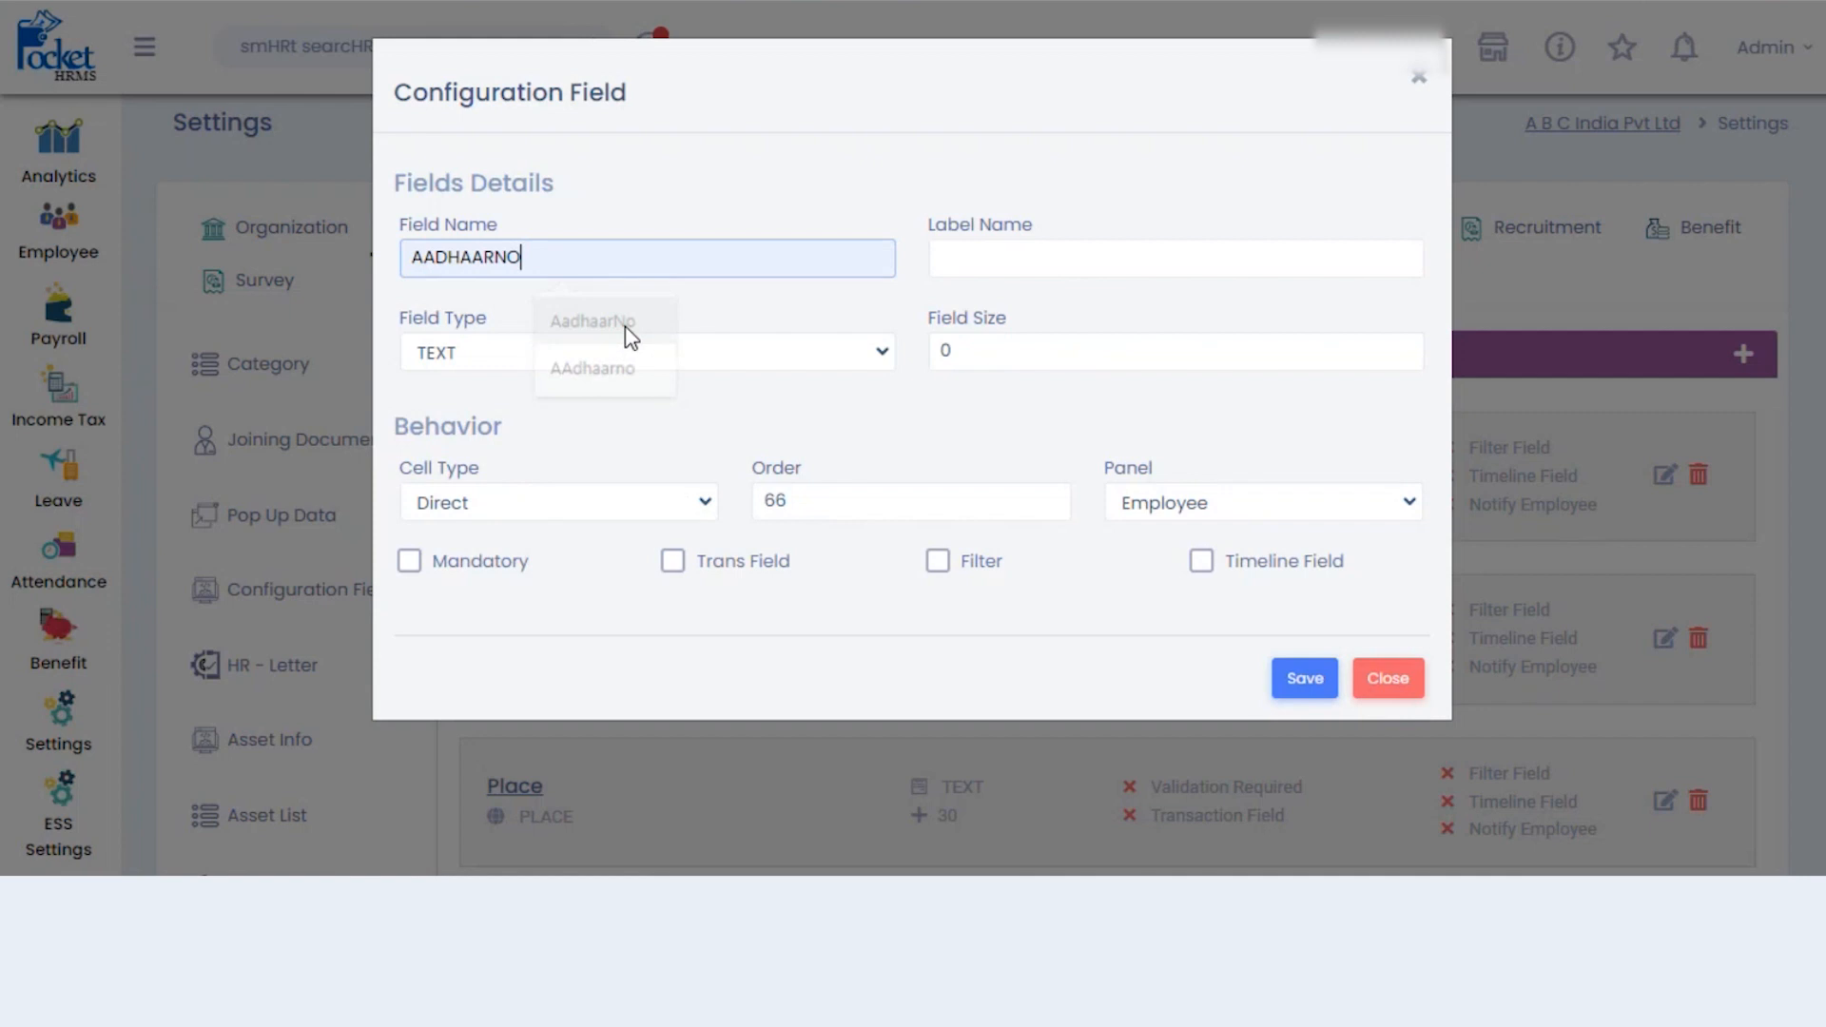
- Set the field's Label Name to 'Aadhaar number' and its Field Size to 20
click(1114, 257)
text(AAD)
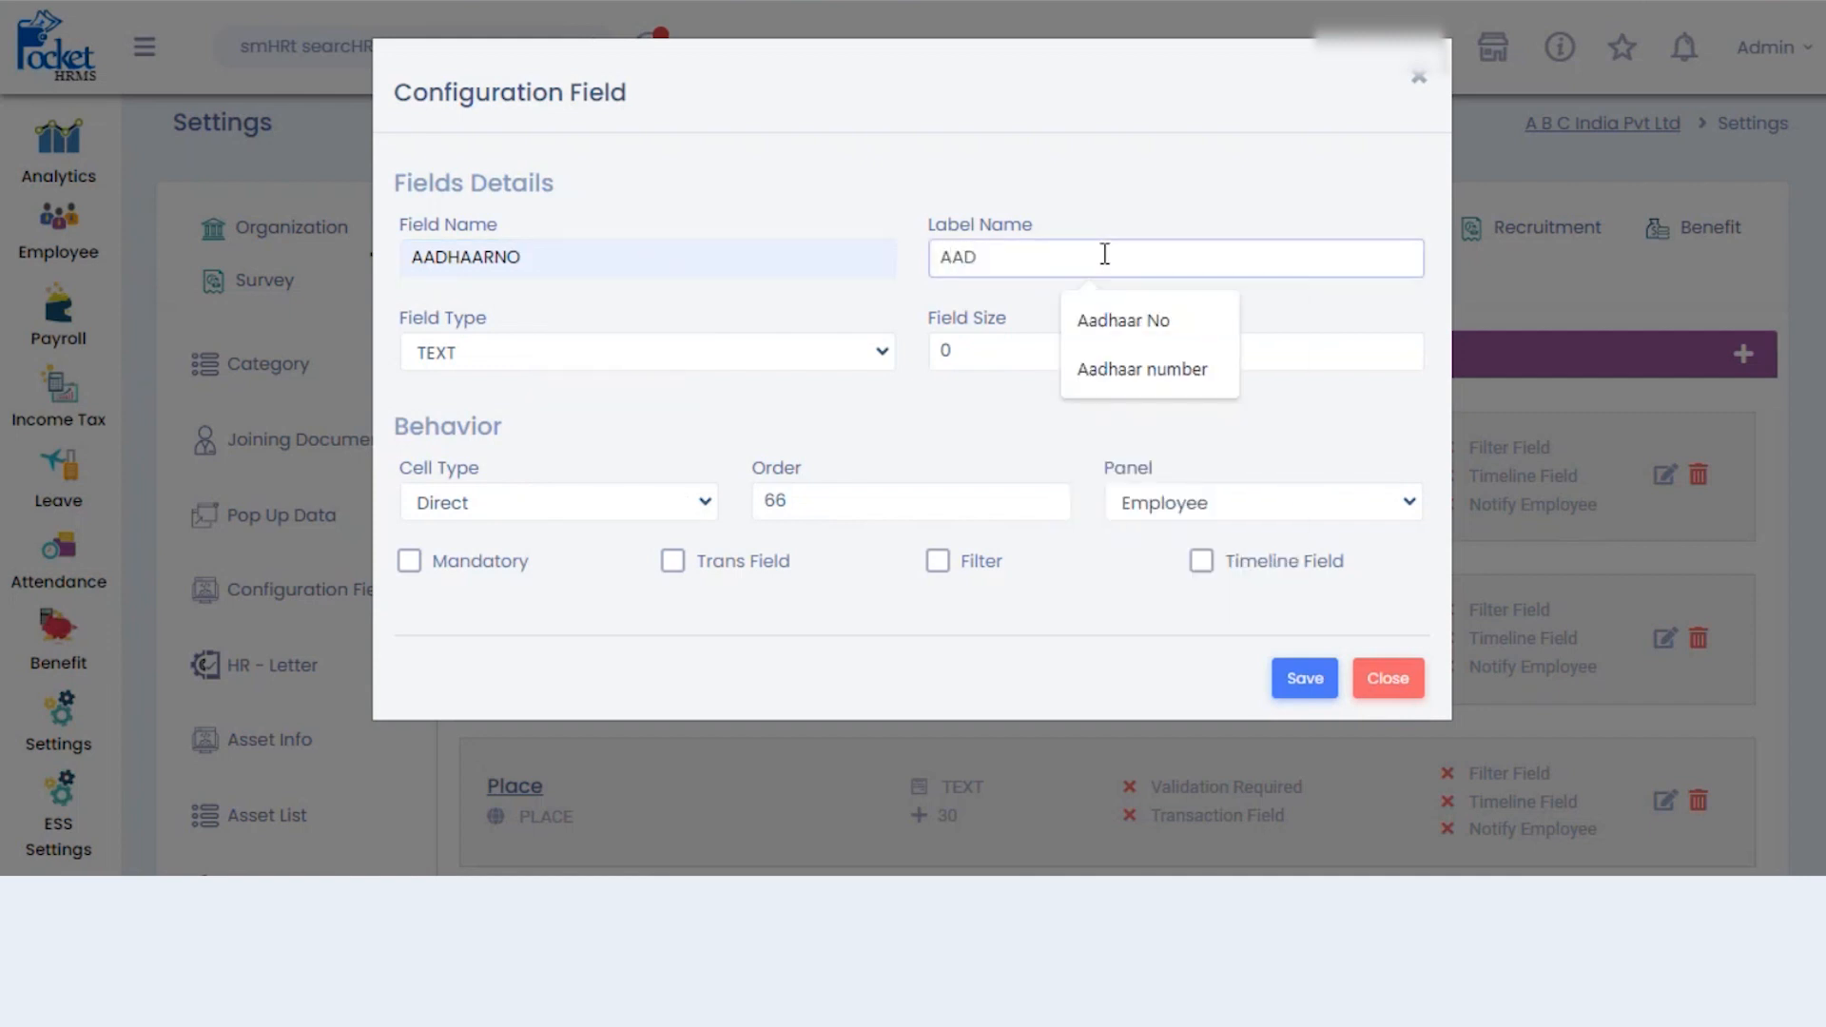
key(BackSpace)
key(BackSpace)
text(adhaar  number)
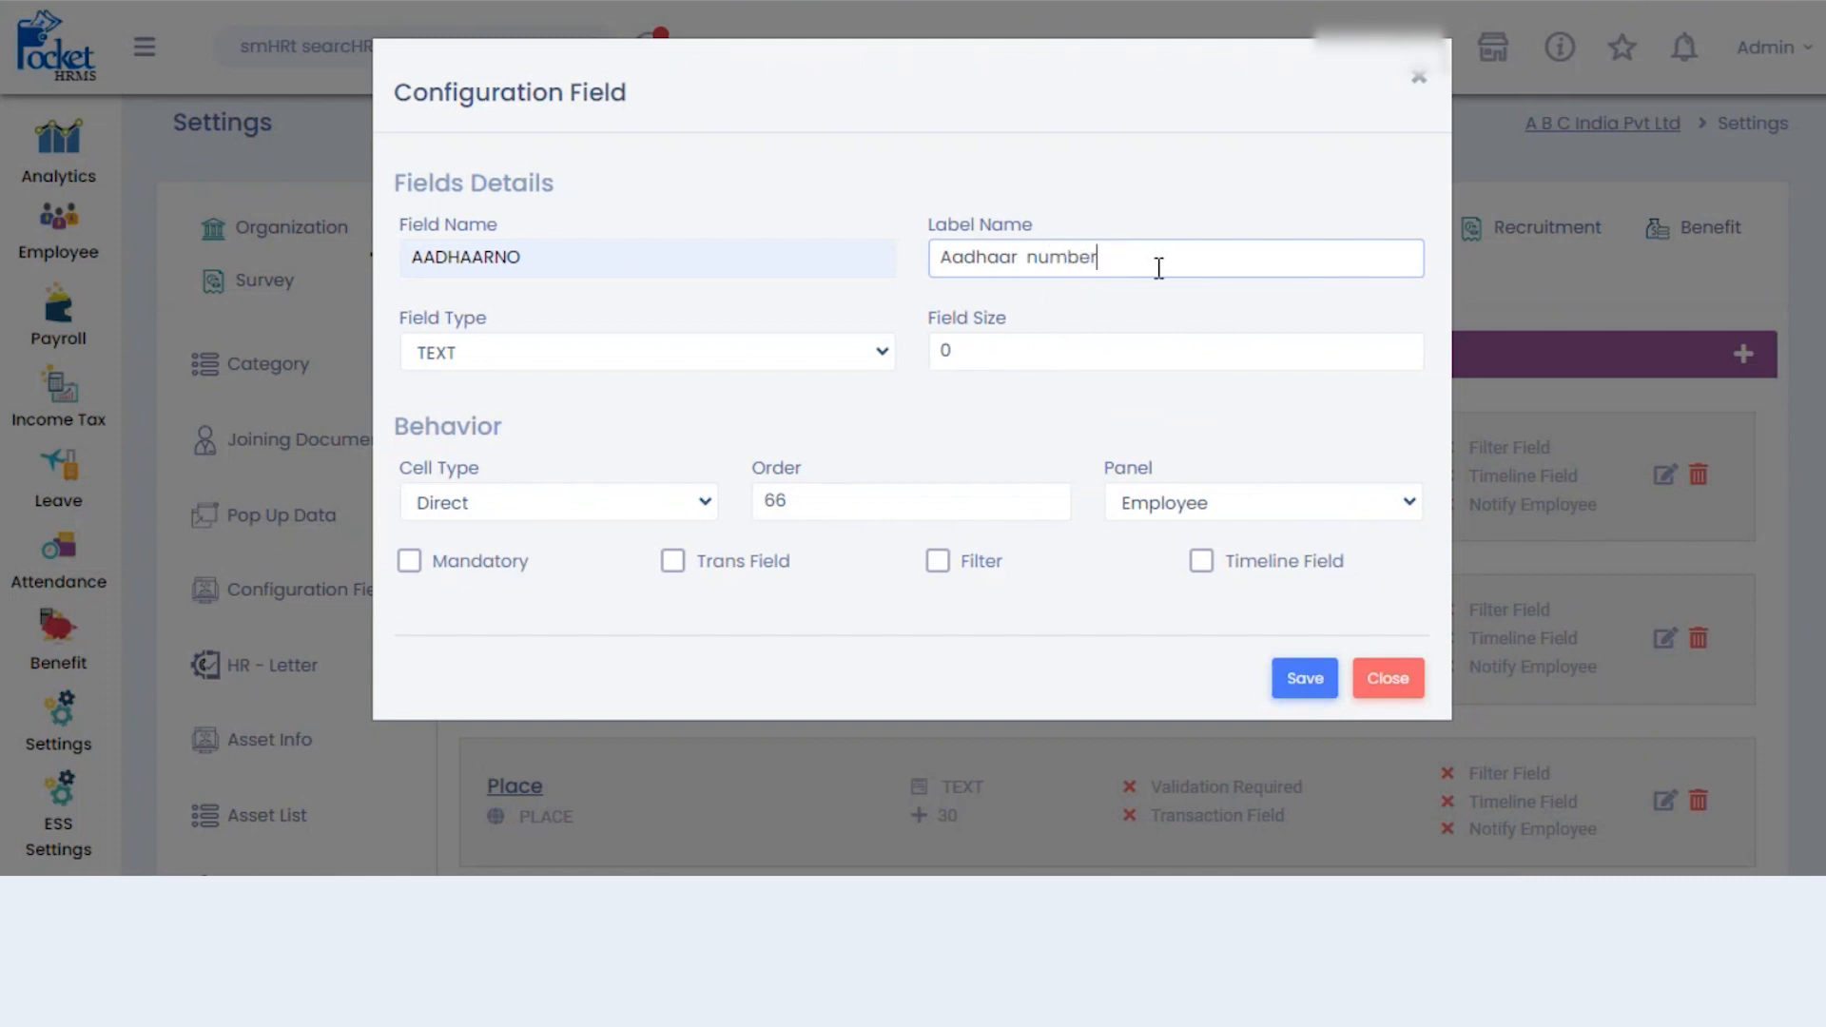
click(1029, 257)
key(BackSpace)
click(988, 357)
key(BackSpace)
text(2)
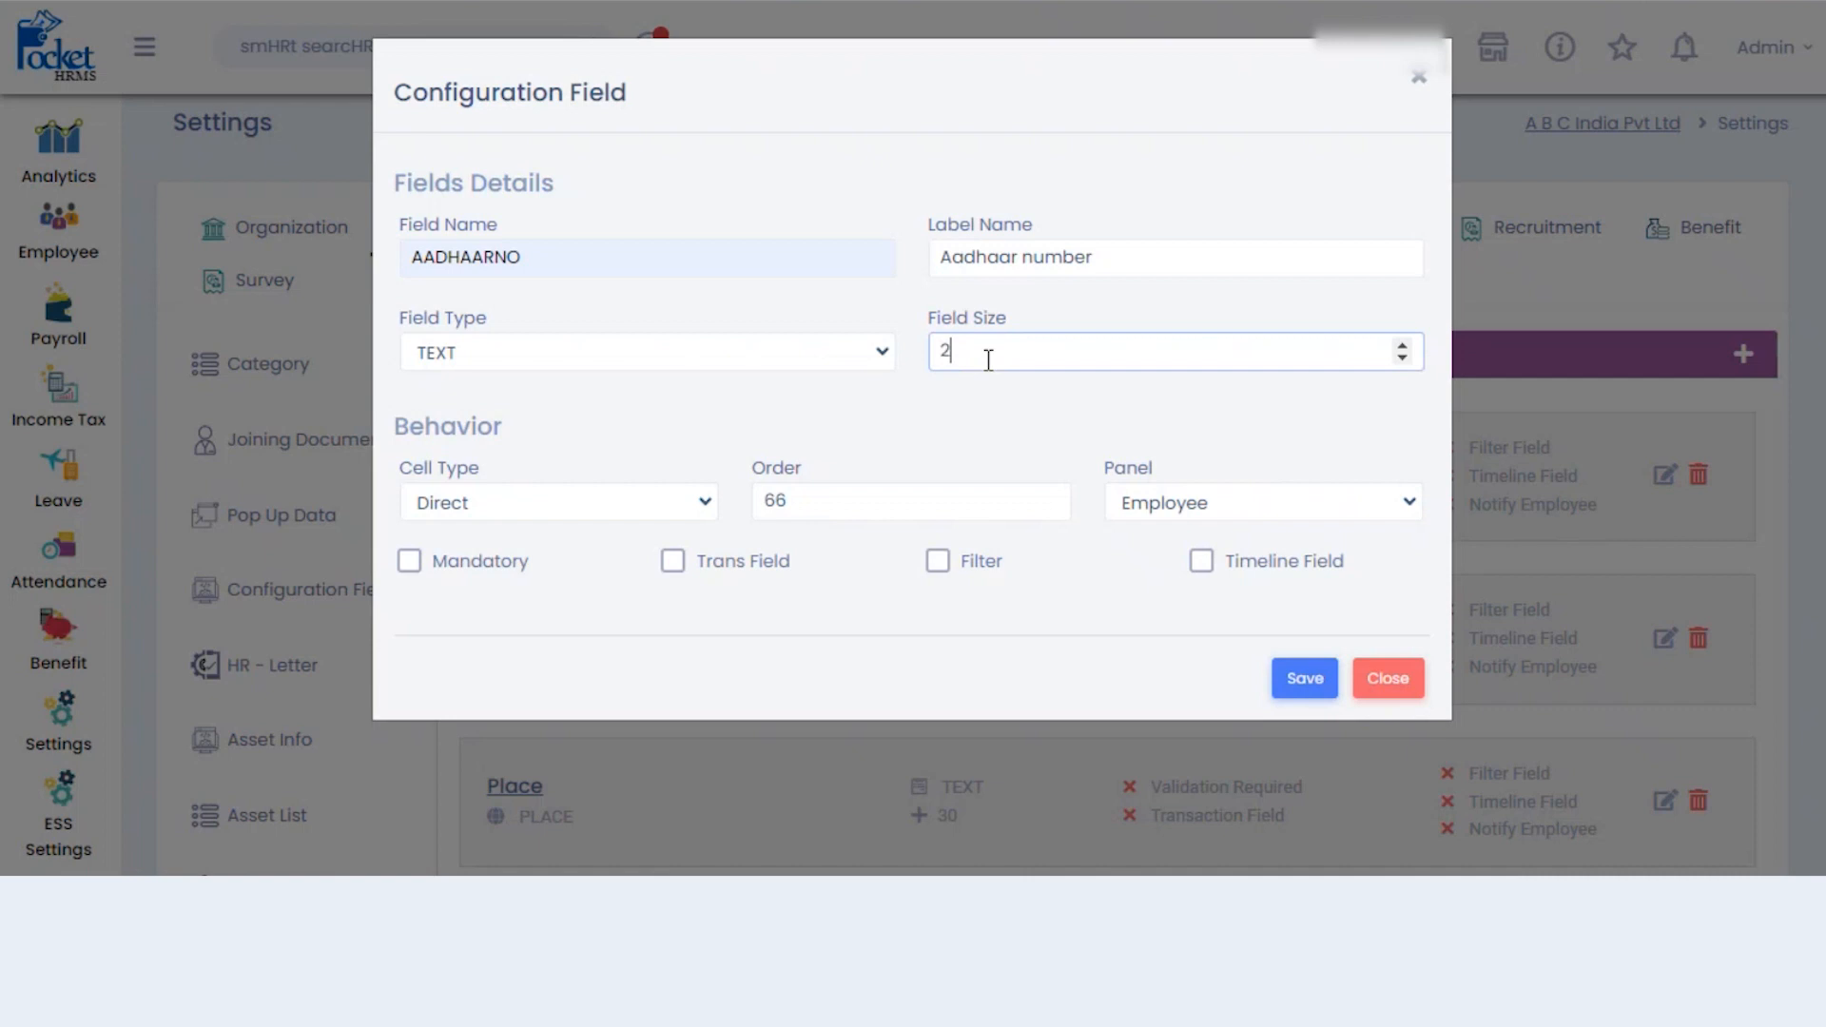
text(0)
- Set the cell type to Direct after trying Pop-Up, keep the Employee panel, and leave Mandatory unticked
click(701, 509)
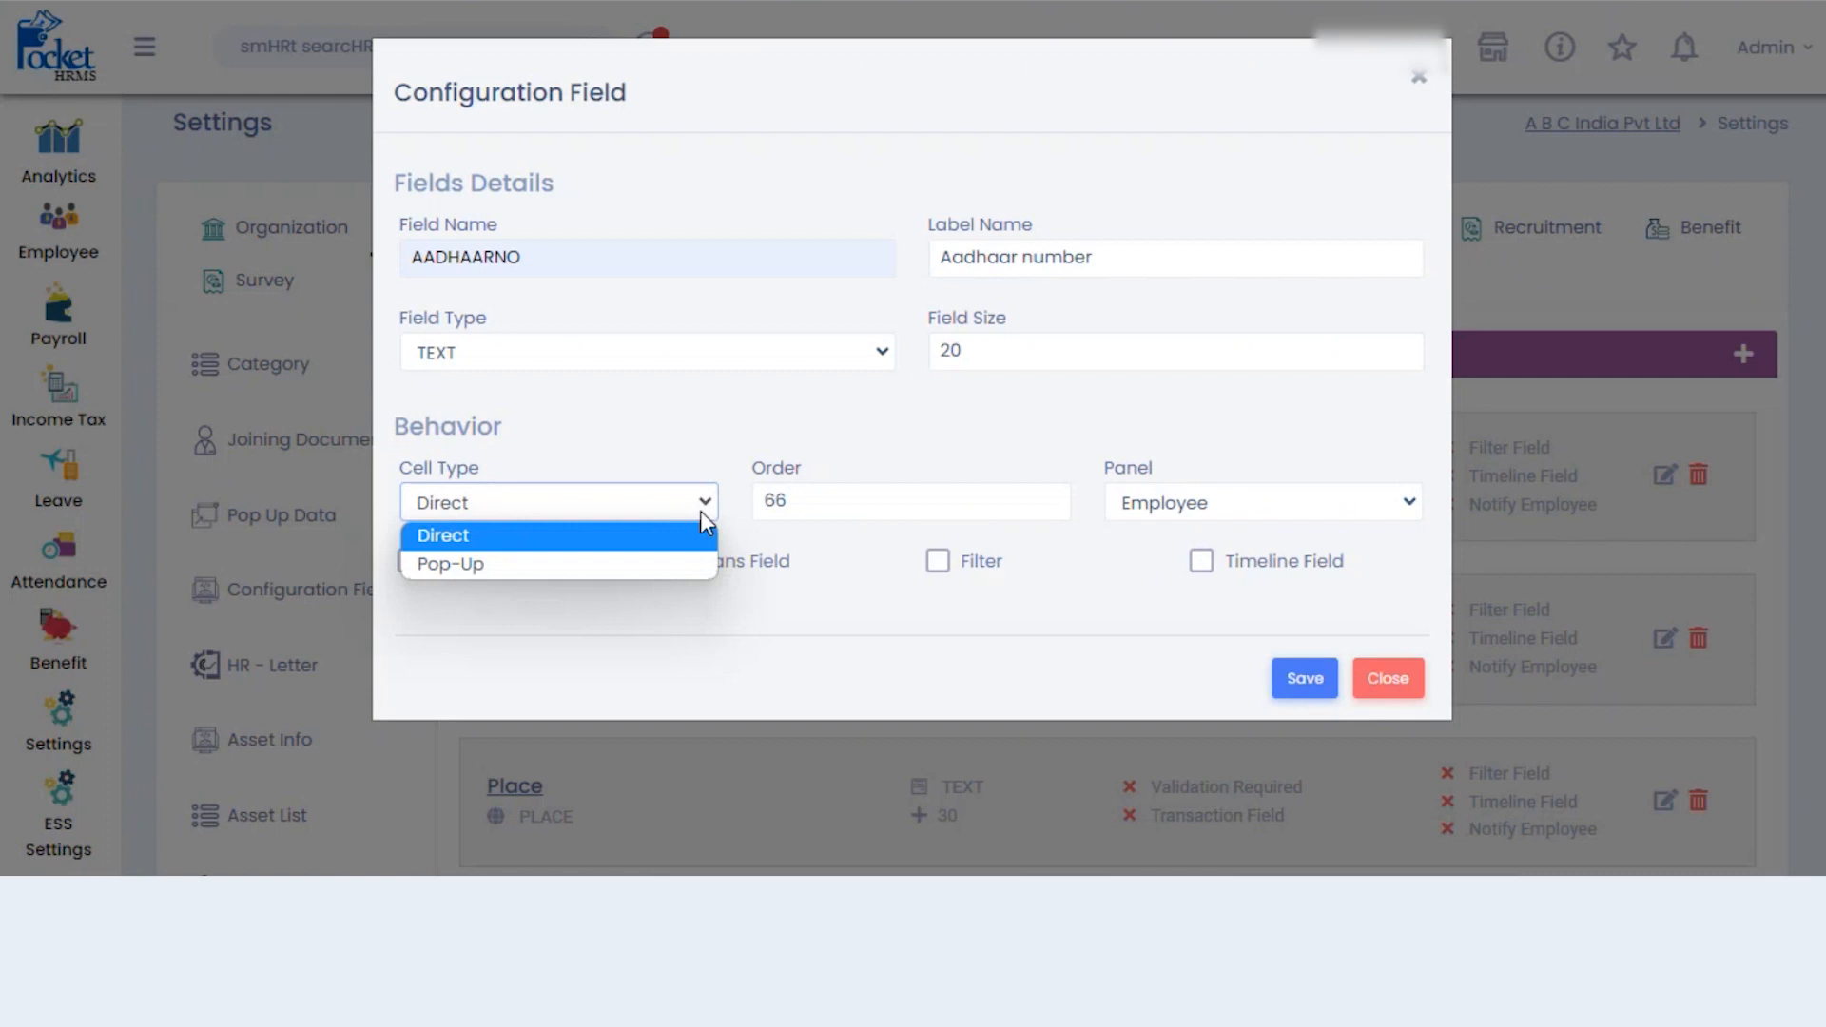
click(668, 563)
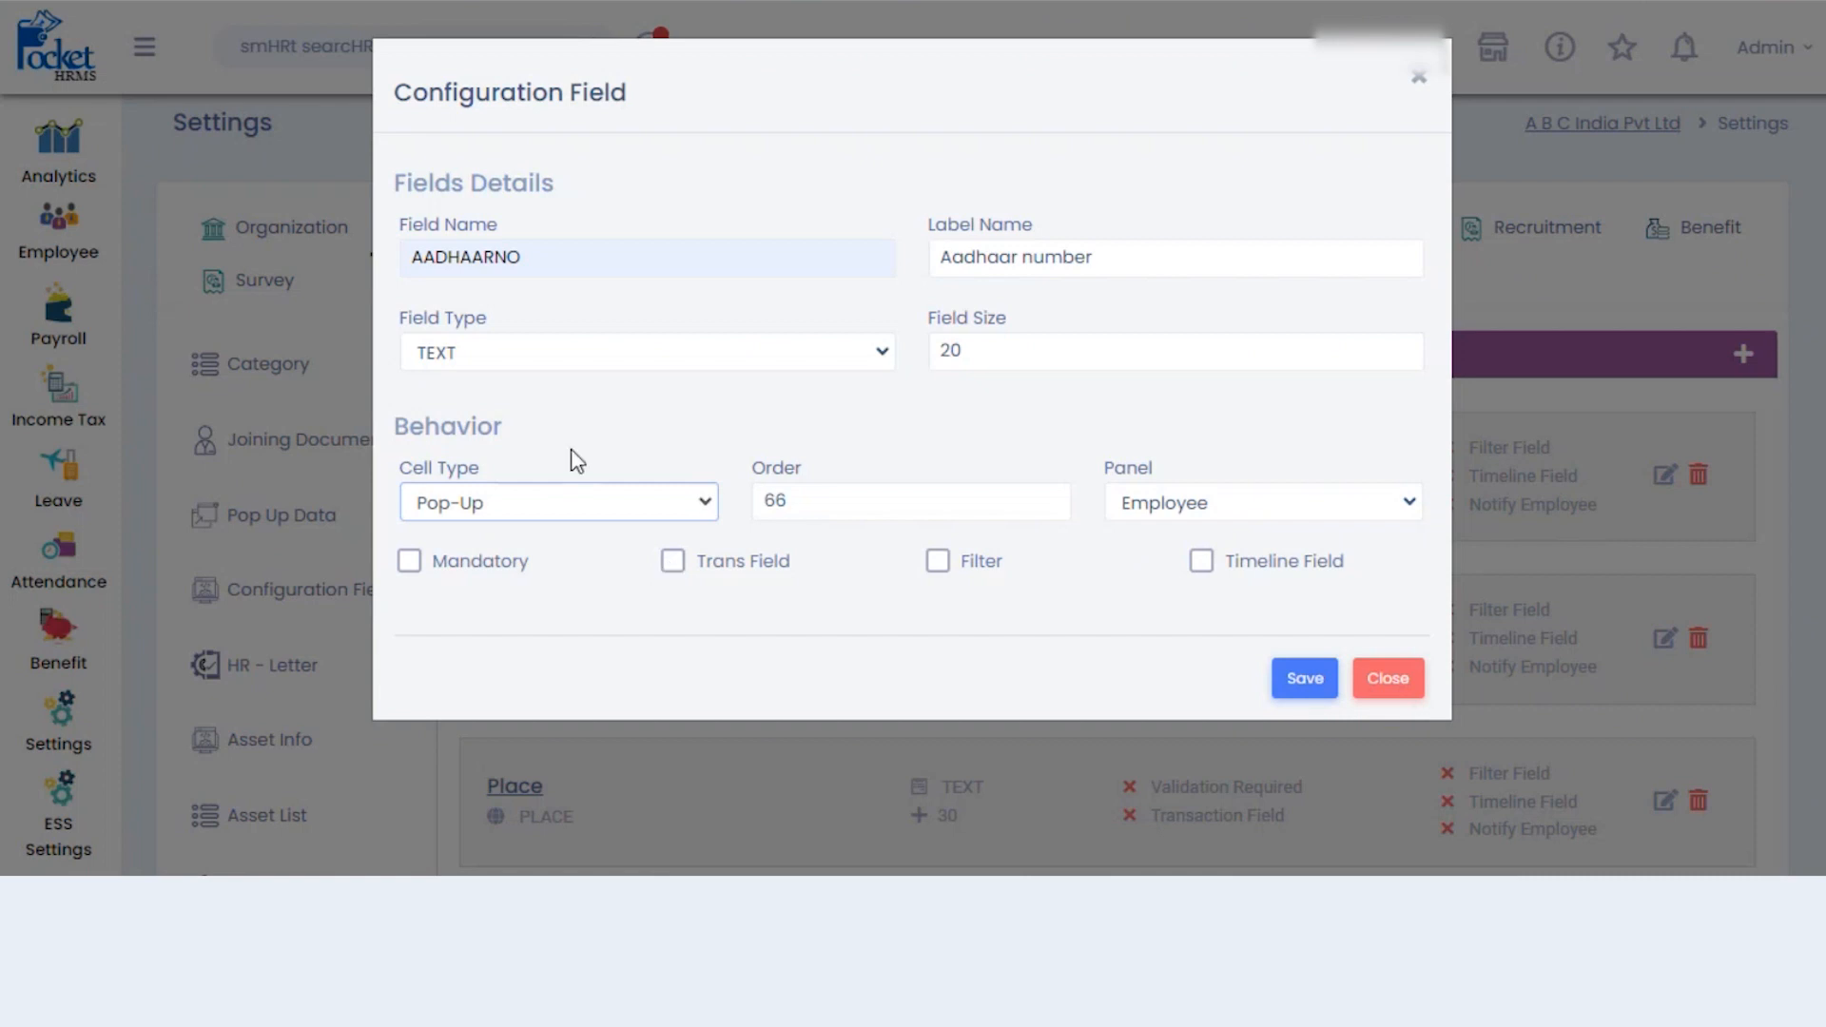
click(677, 504)
click(596, 540)
click(1367, 509)
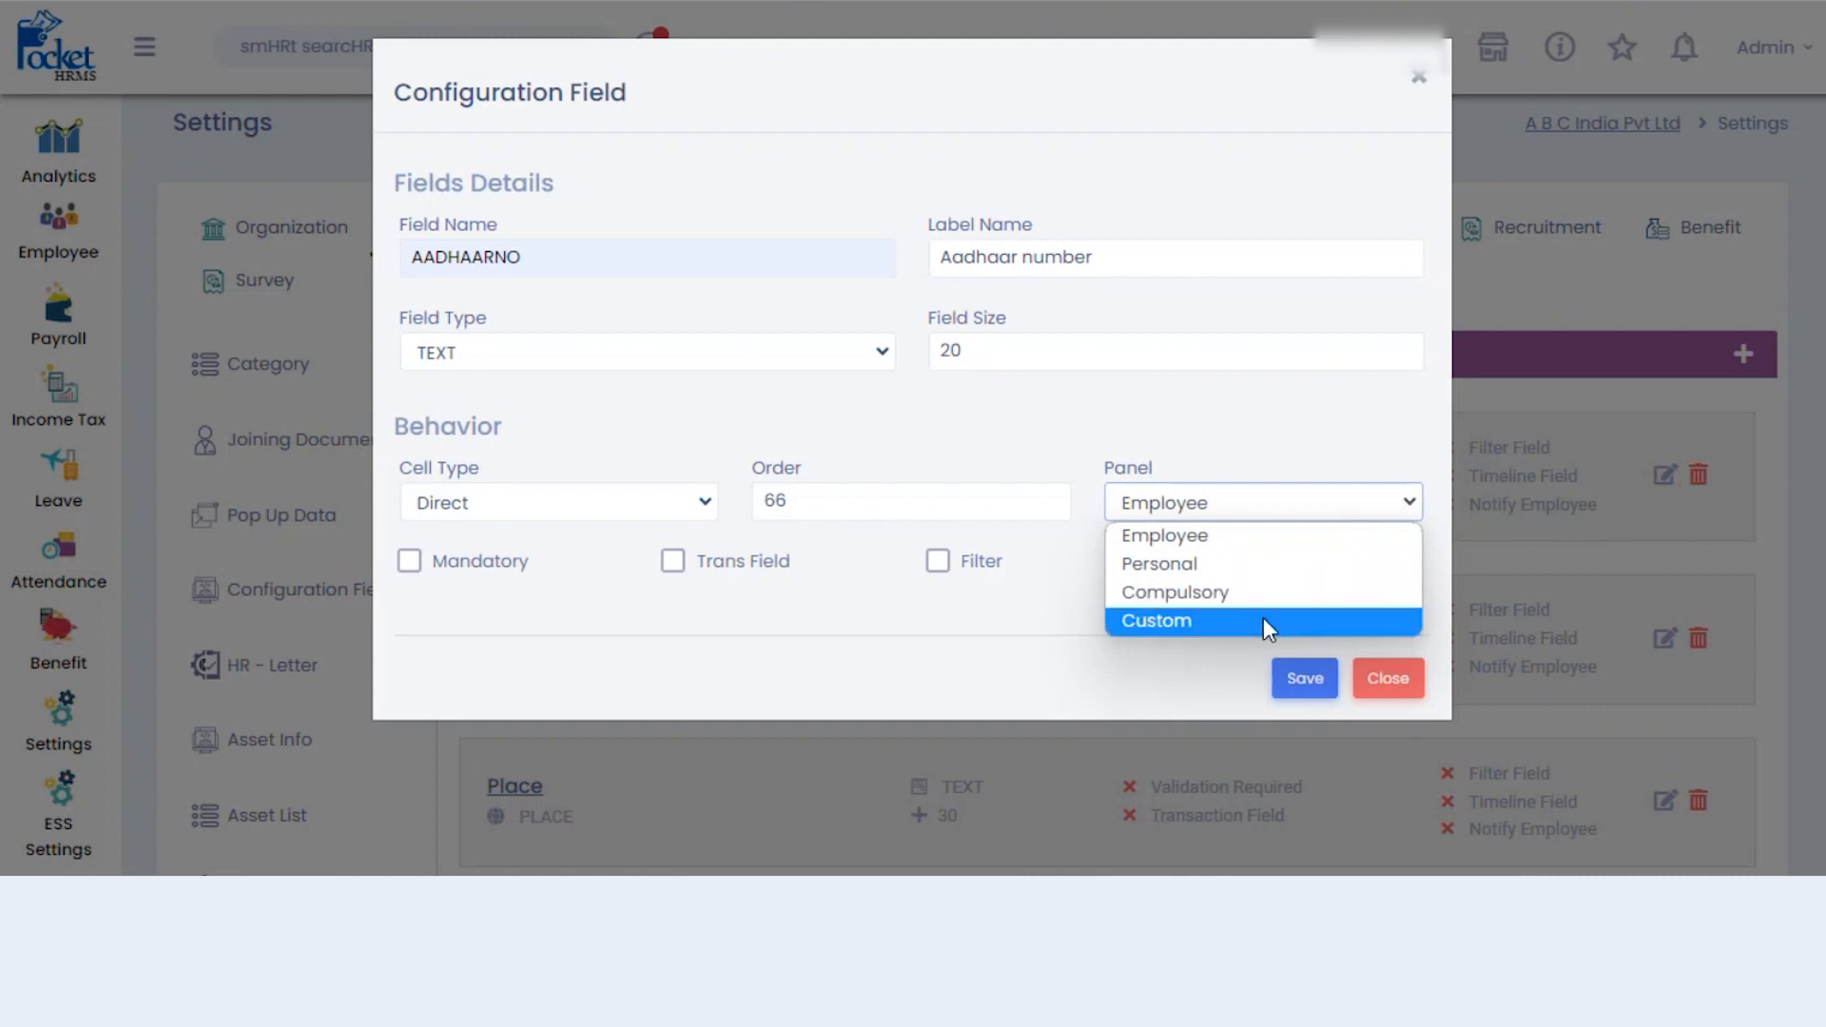
click(1277, 537)
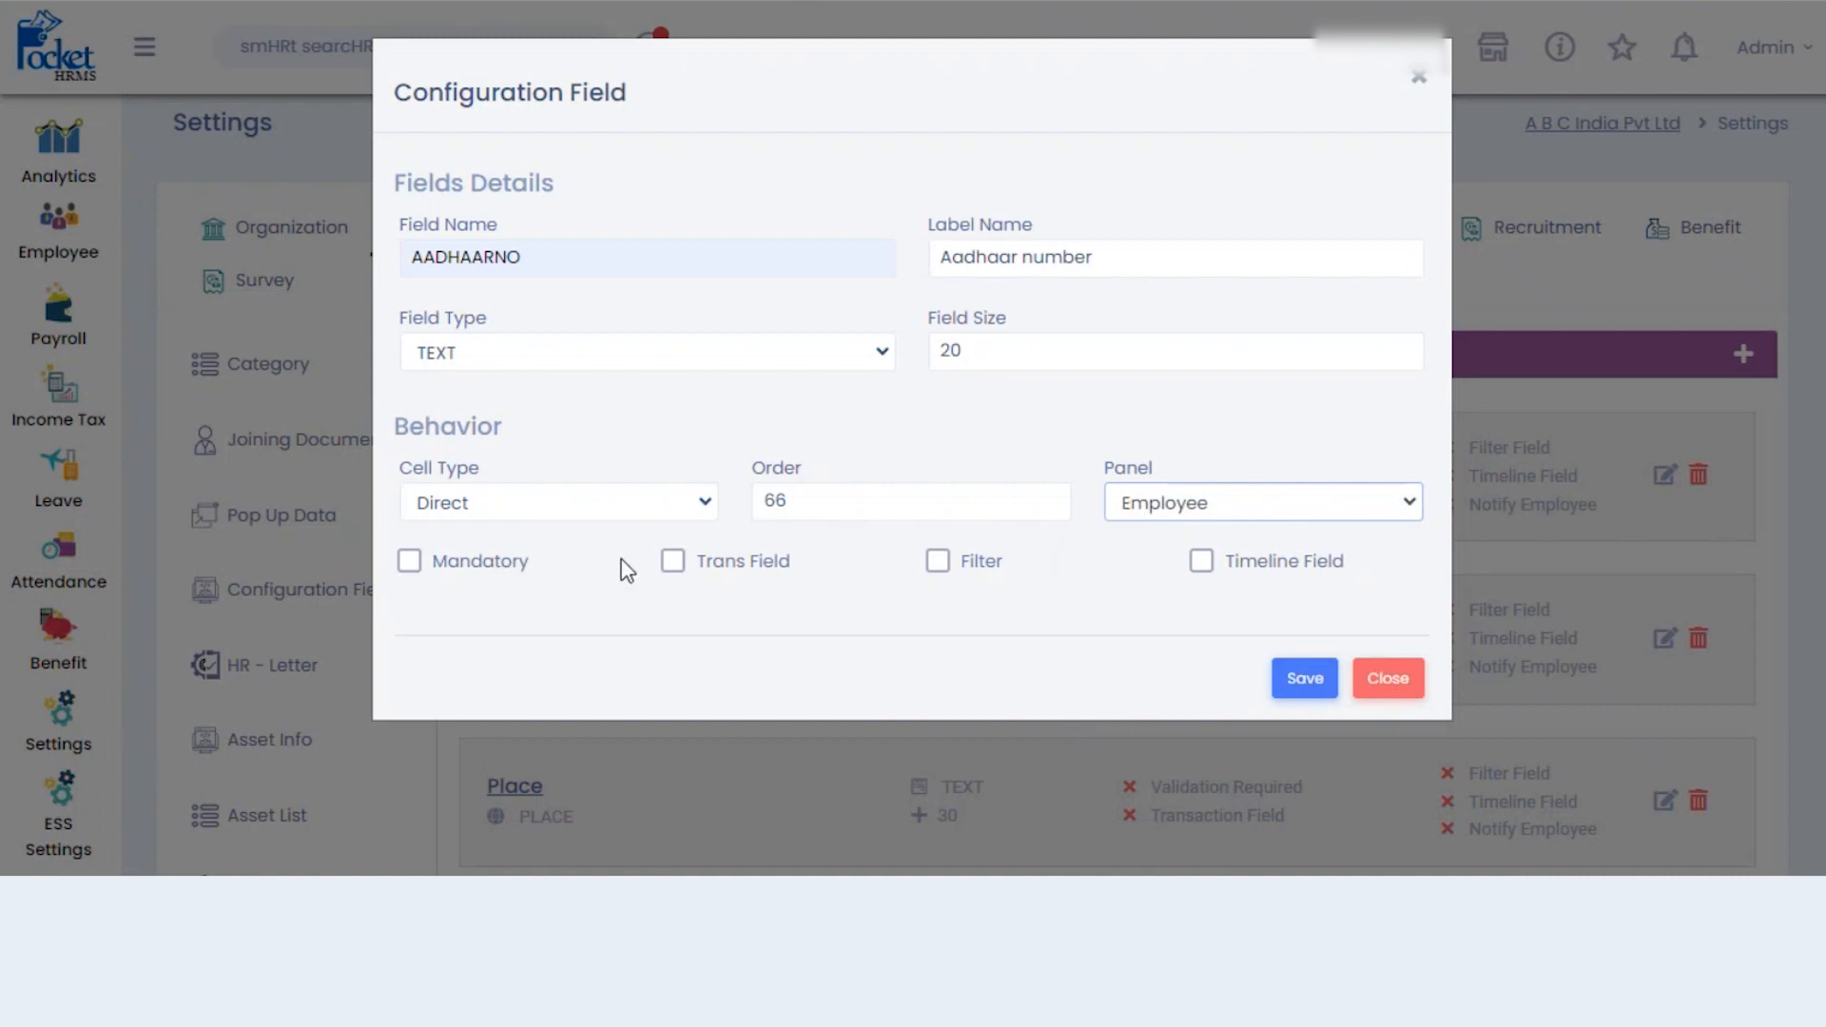
click(410, 562)
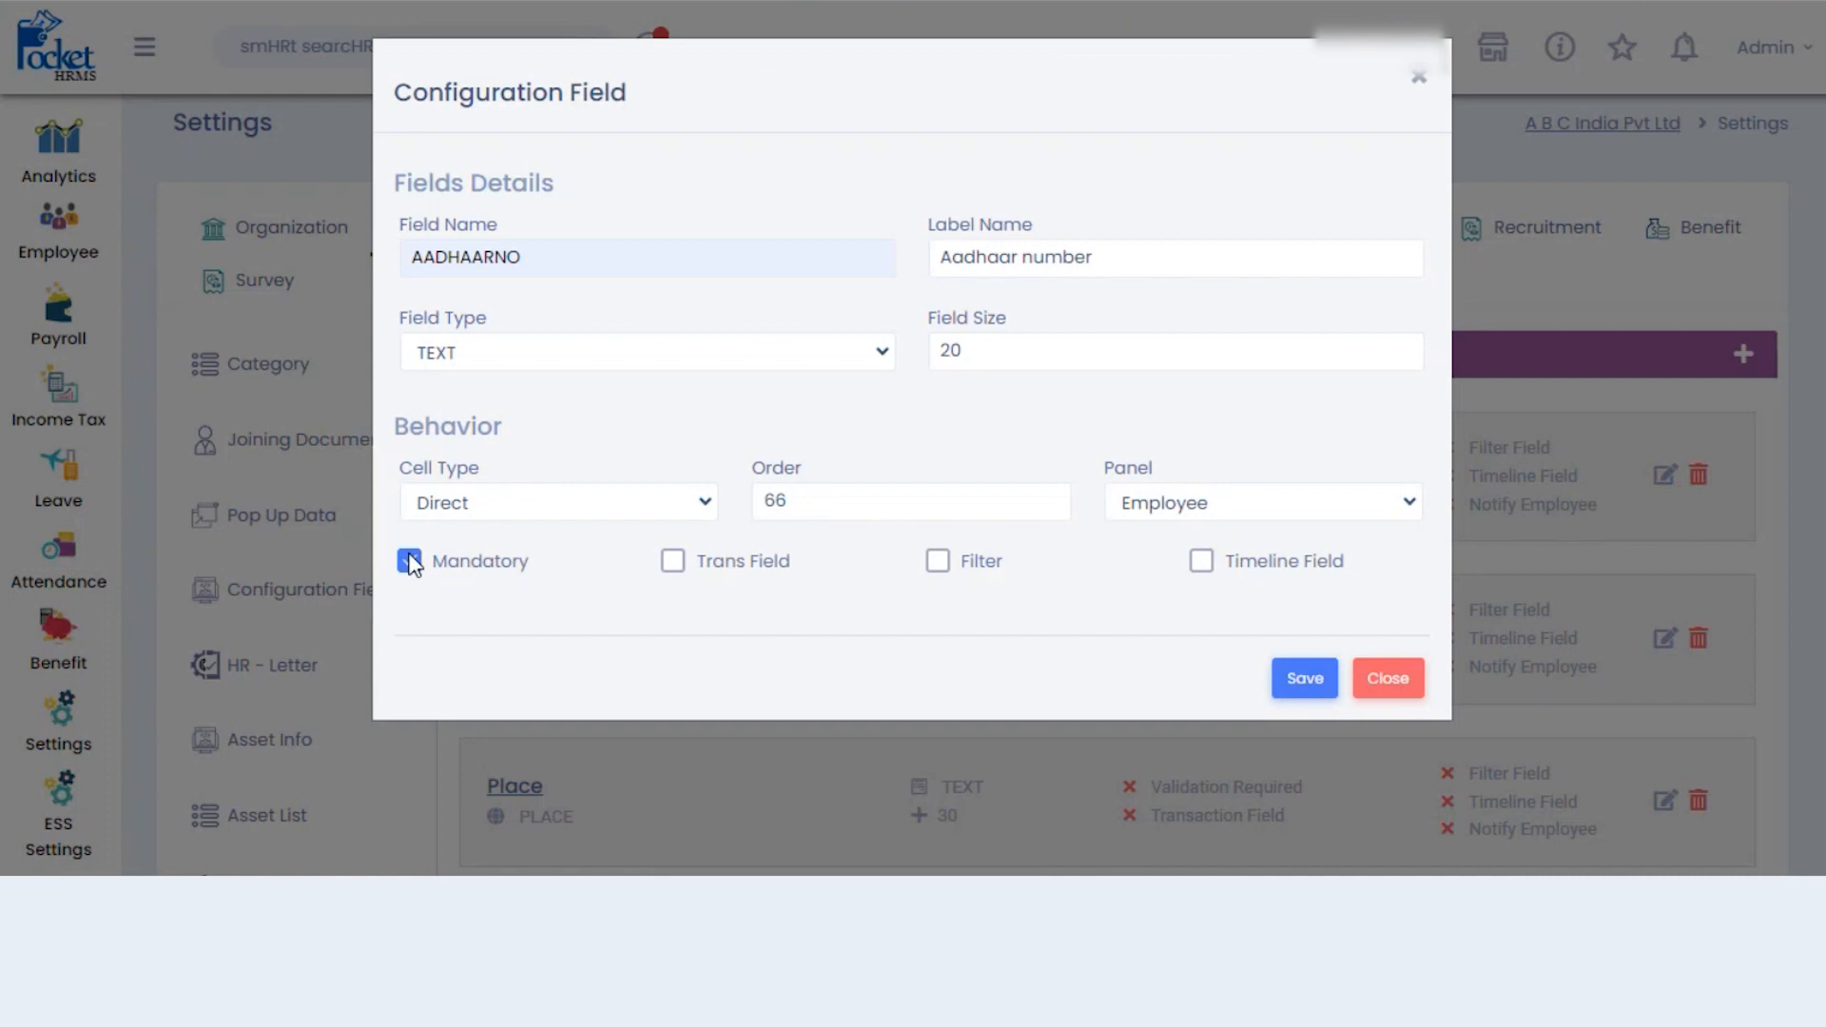
click(410, 562)
- Leave Trans Field unticked, tick Timeline Field, and untick Filter for the Aadhaar field
click(674, 569)
click(672, 564)
click(1202, 561)
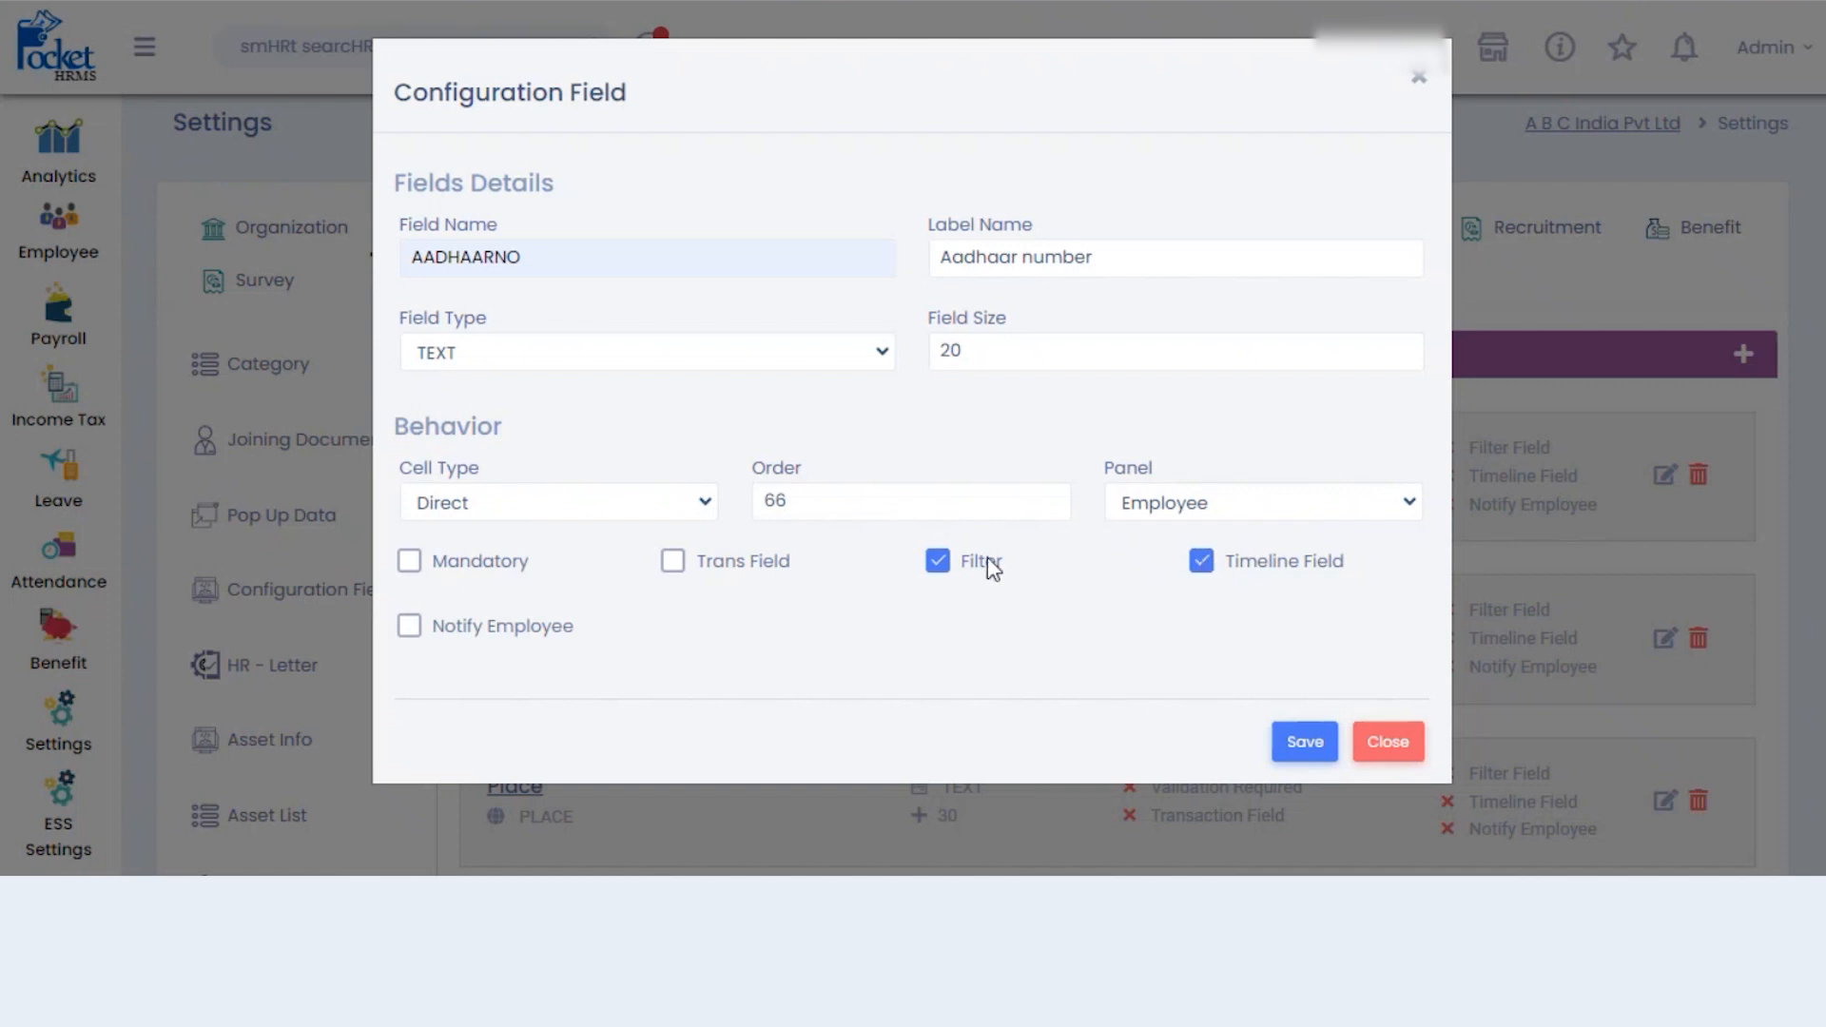
click(939, 566)
- Close the Aadhaar field dialog without saving and open the Pop Up Data settings
click(1389, 747)
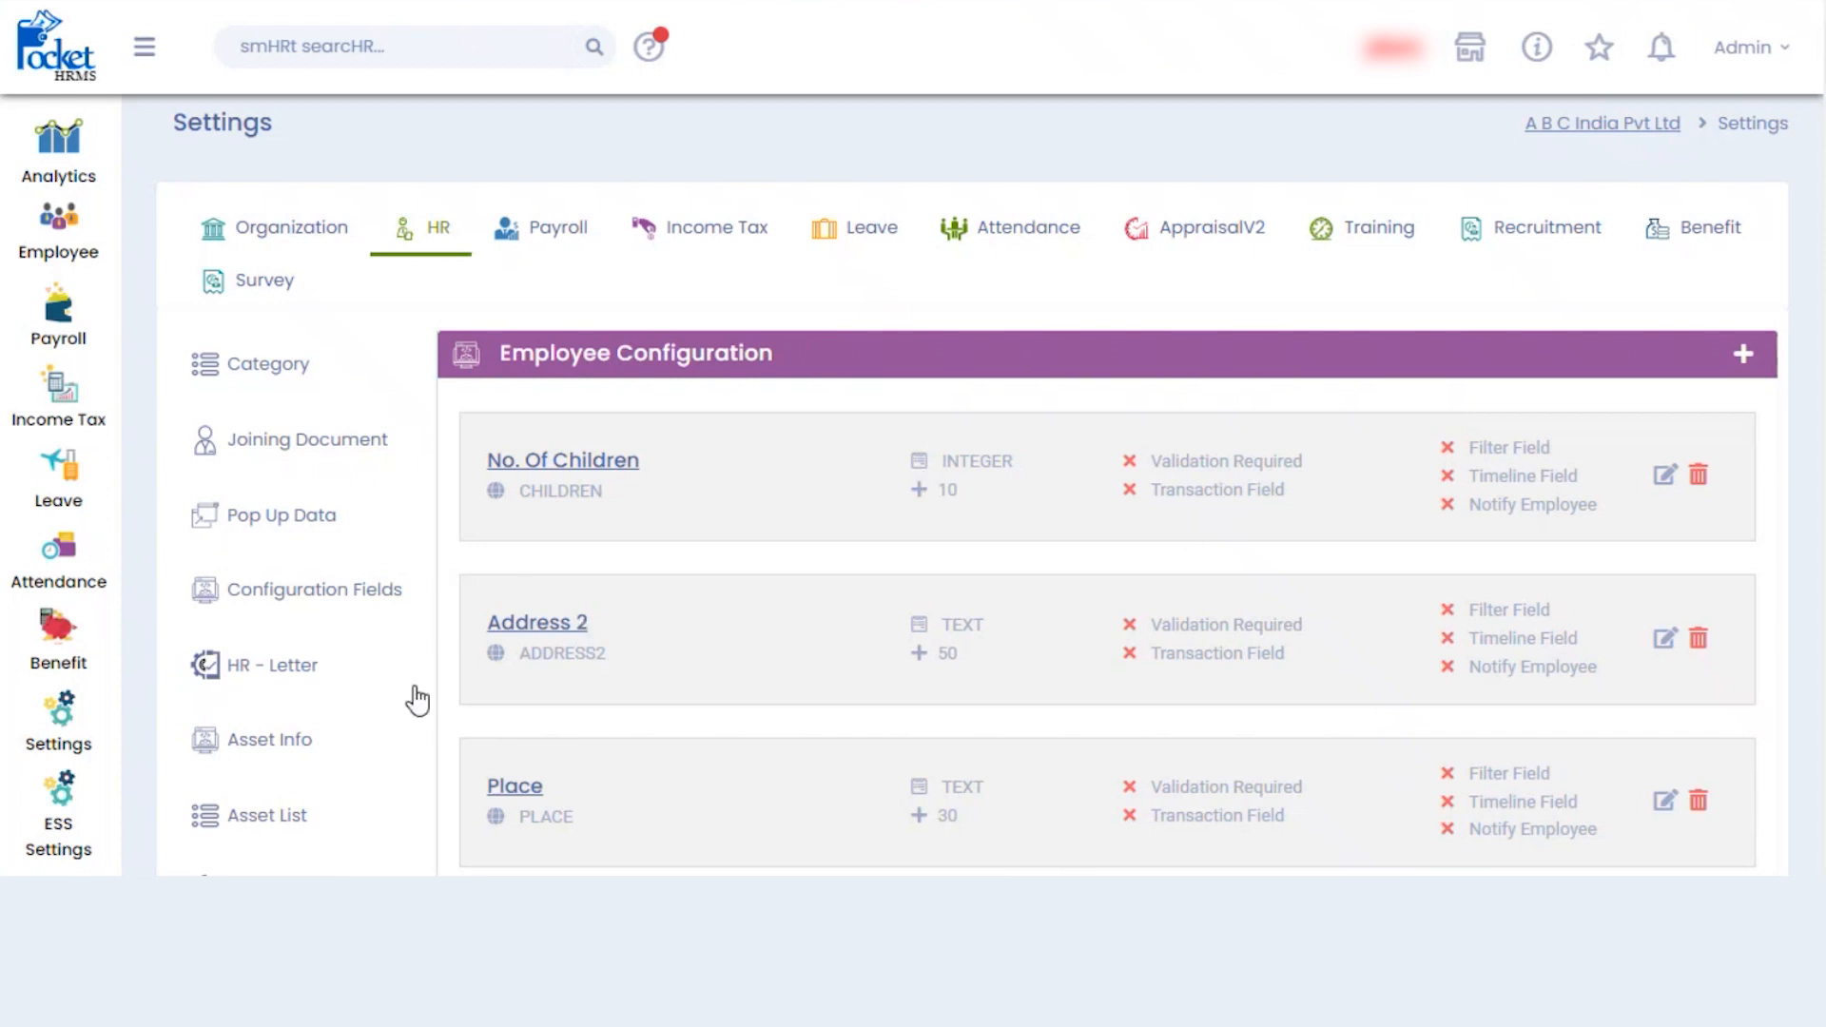
click(300, 532)
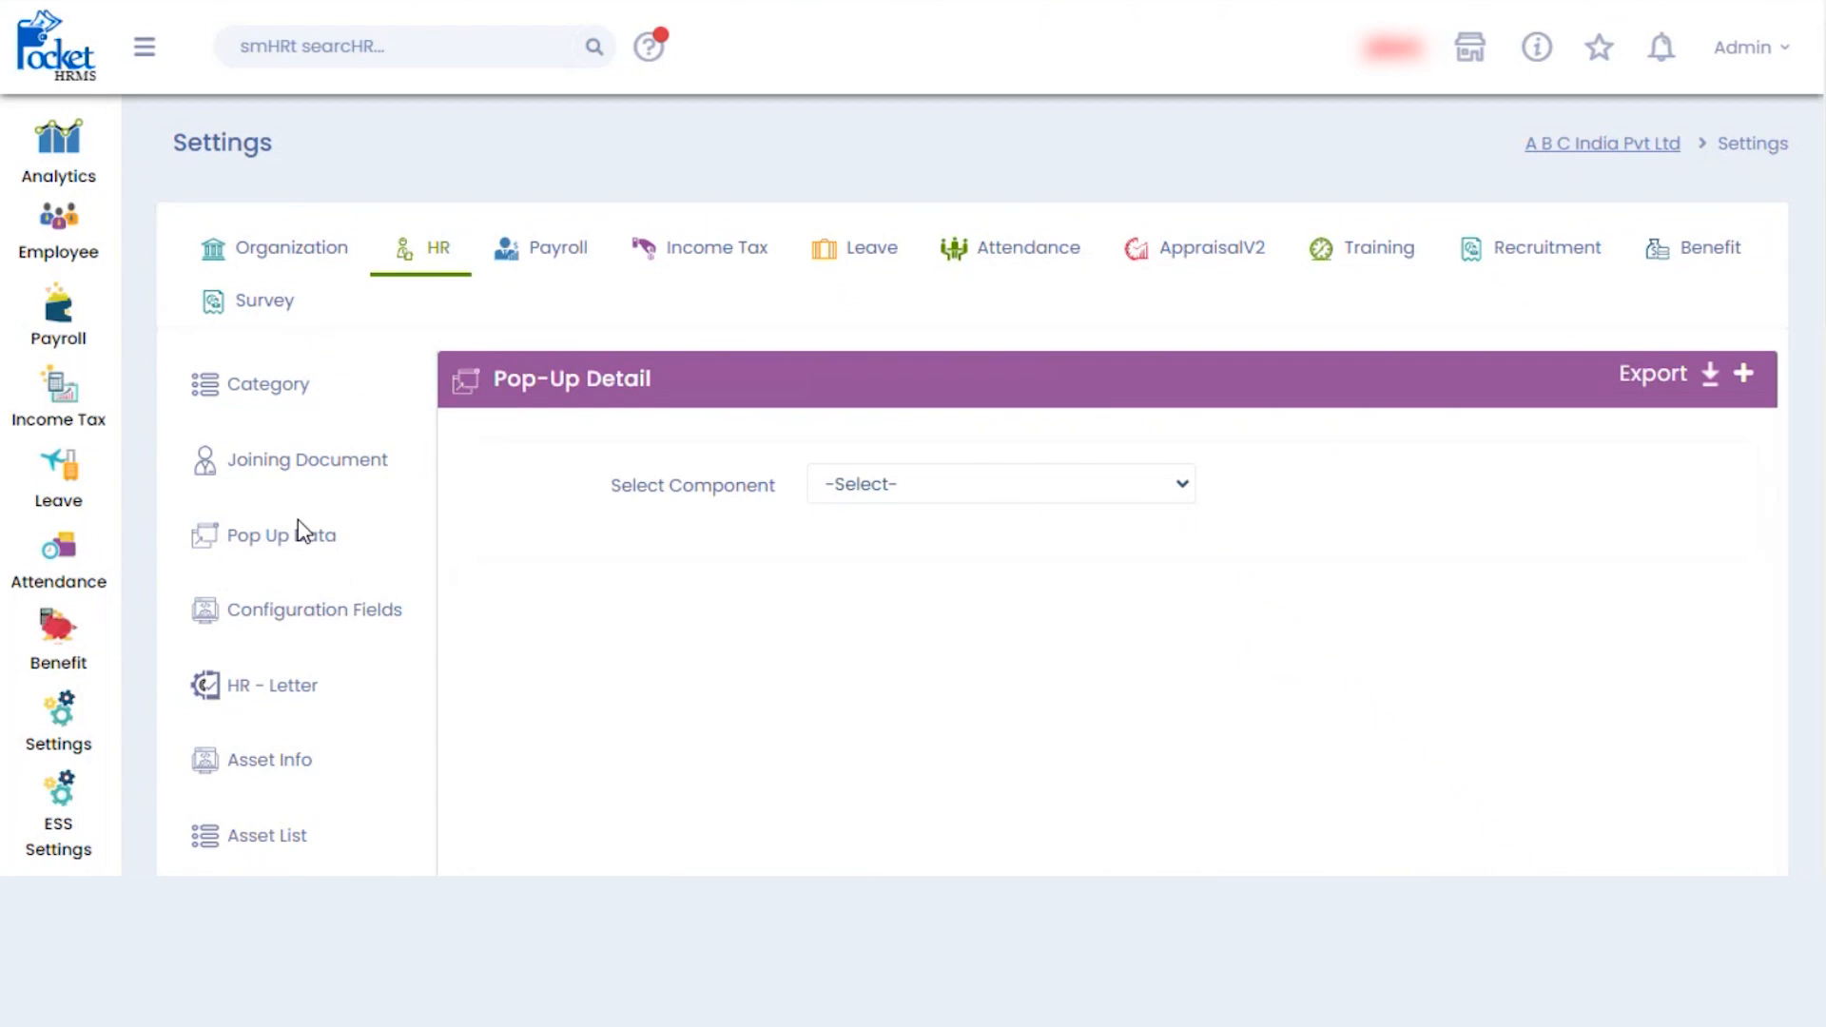
- Choose Designation as the Pop-Up Detail component to list values like Accountant and Analyst
click(910, 494)
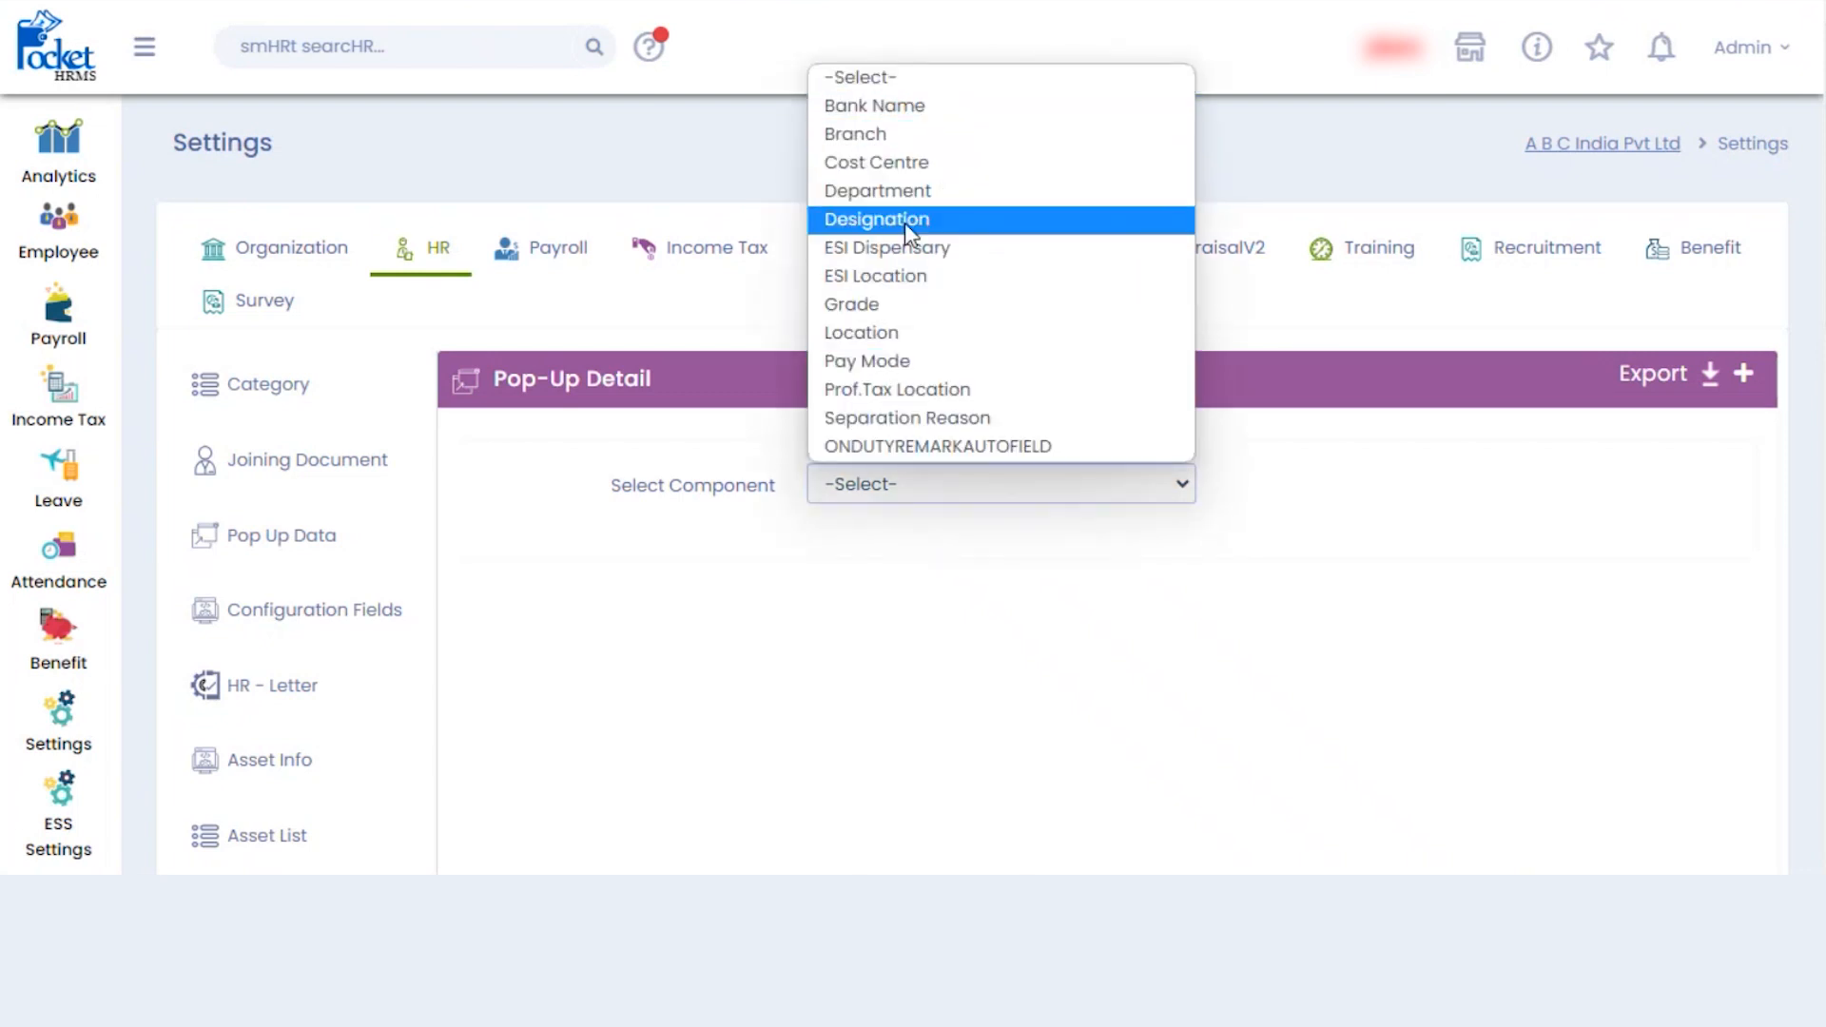
click(1324, 487)
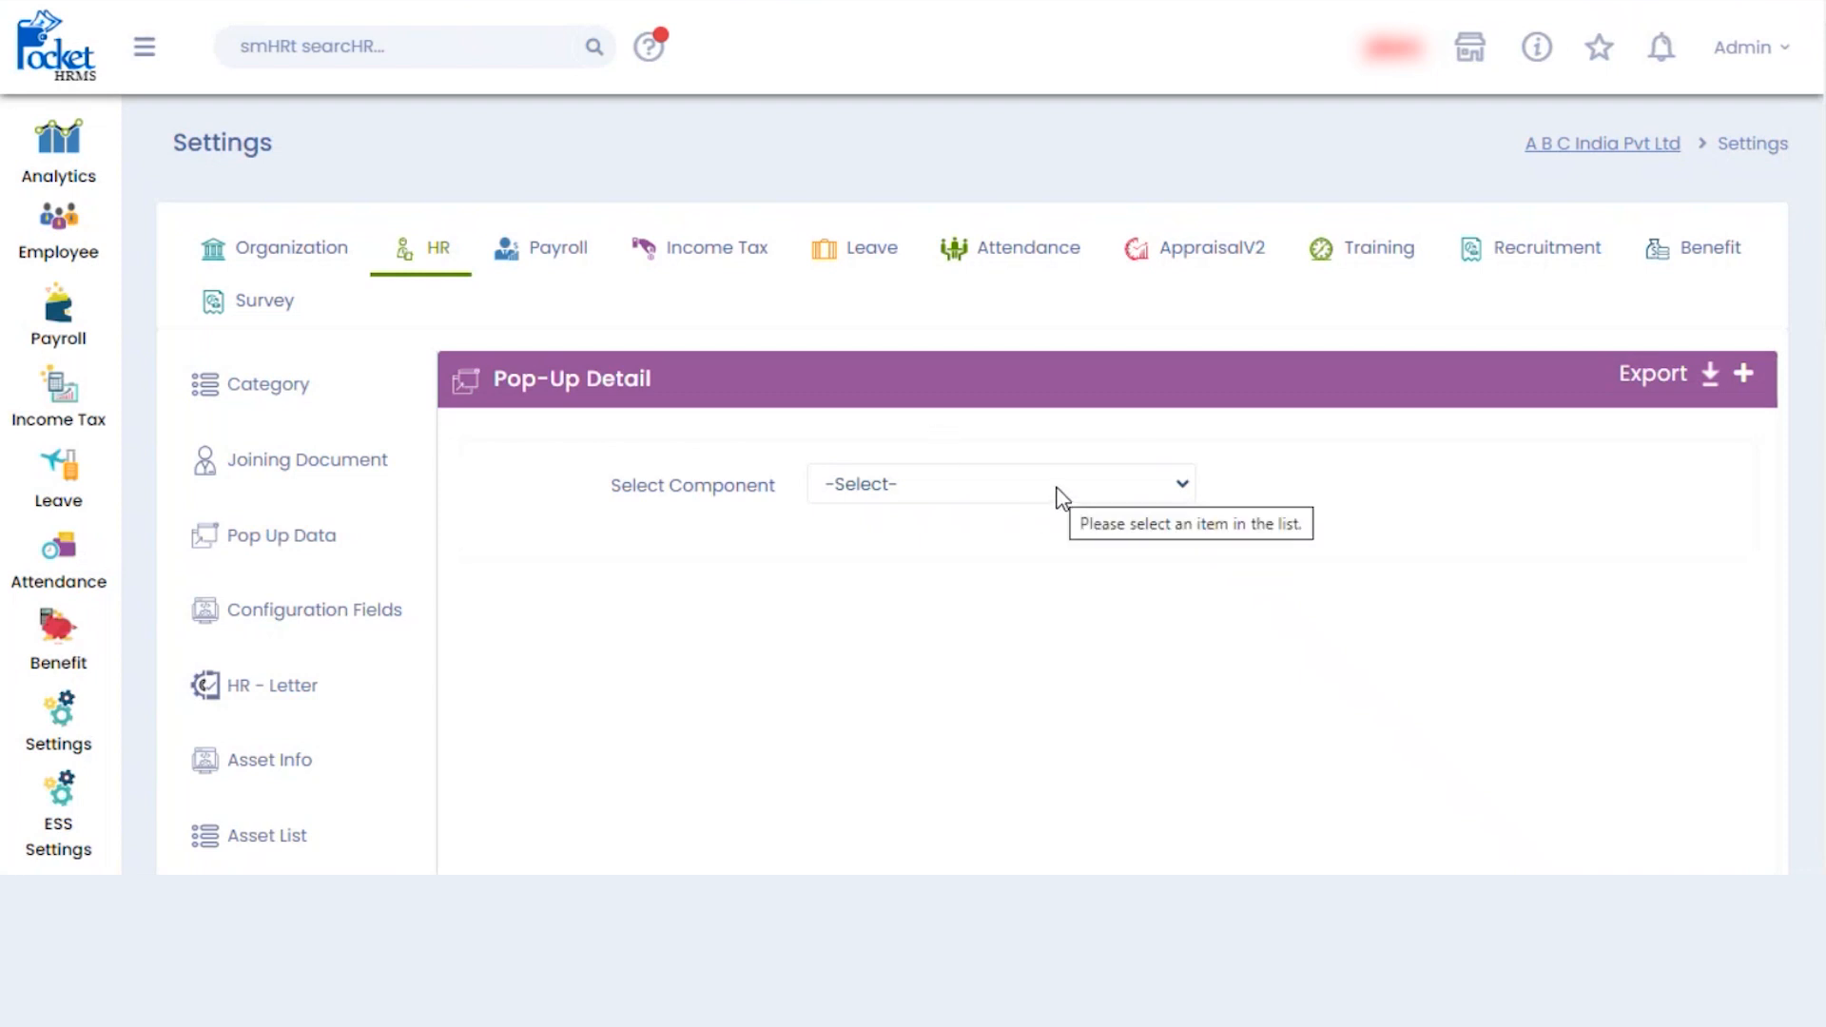
click(1061, 497)
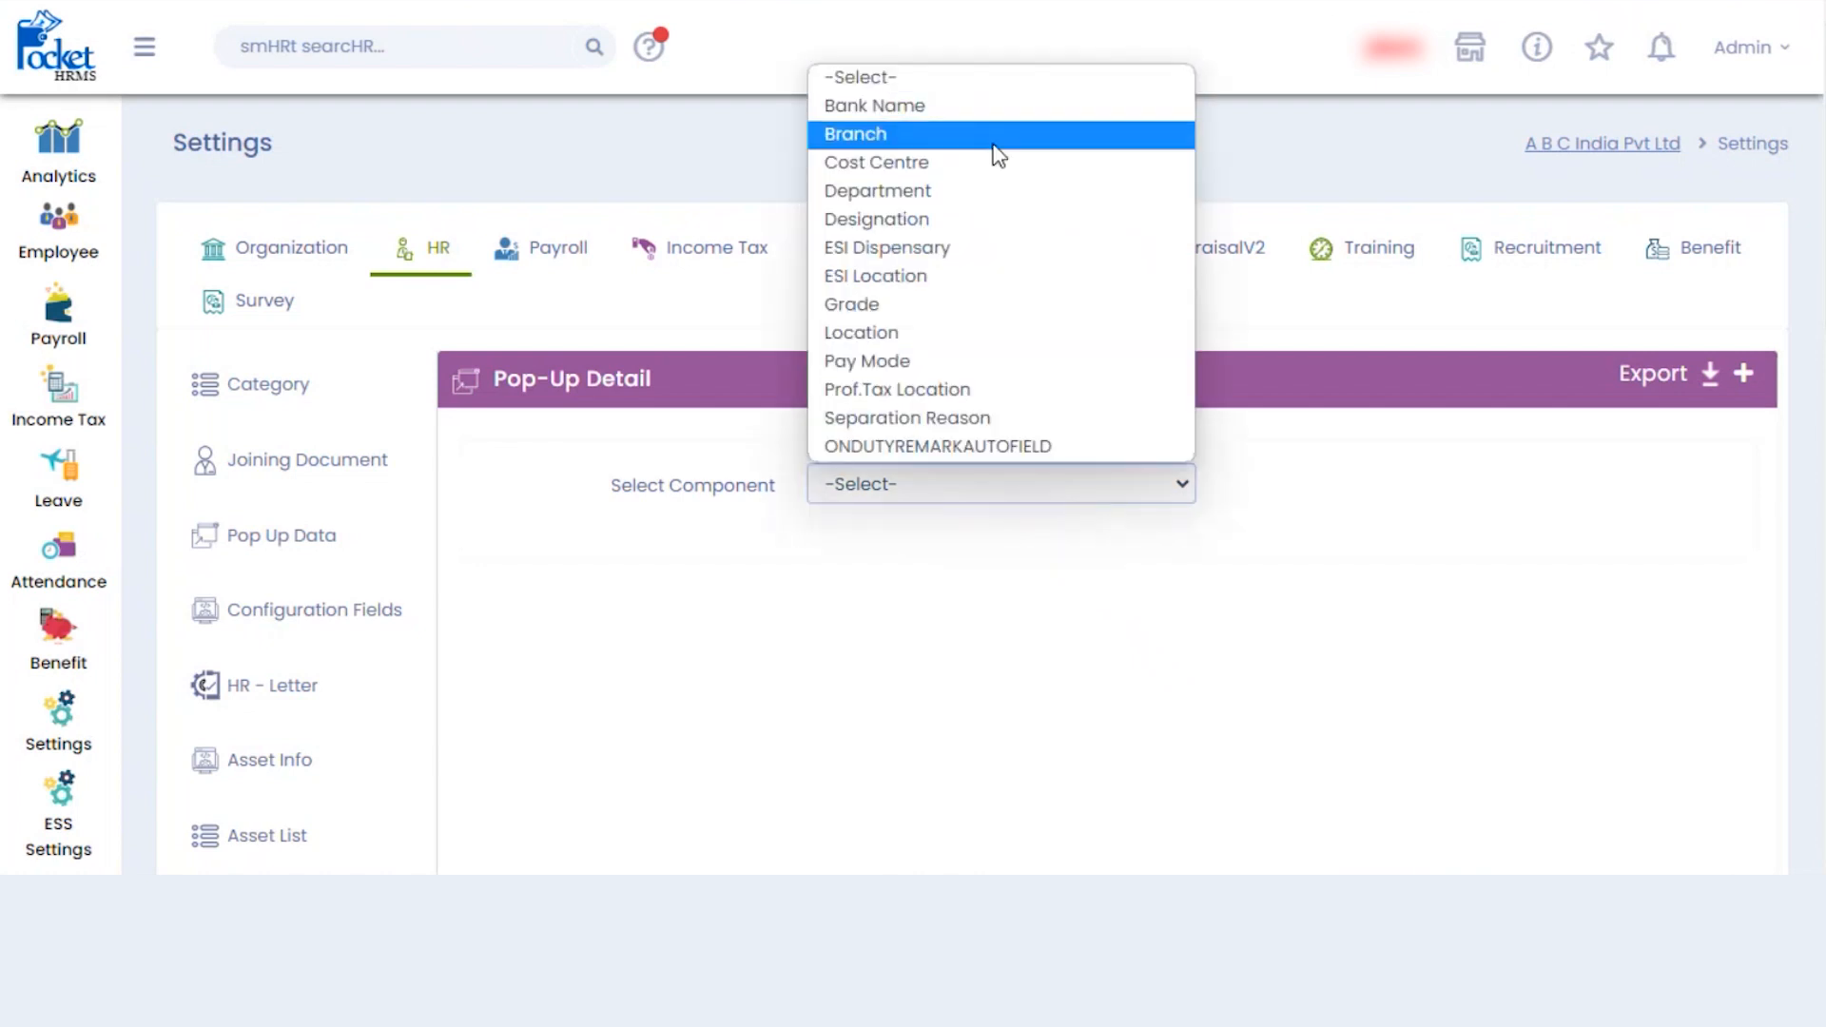
click(926, 218)
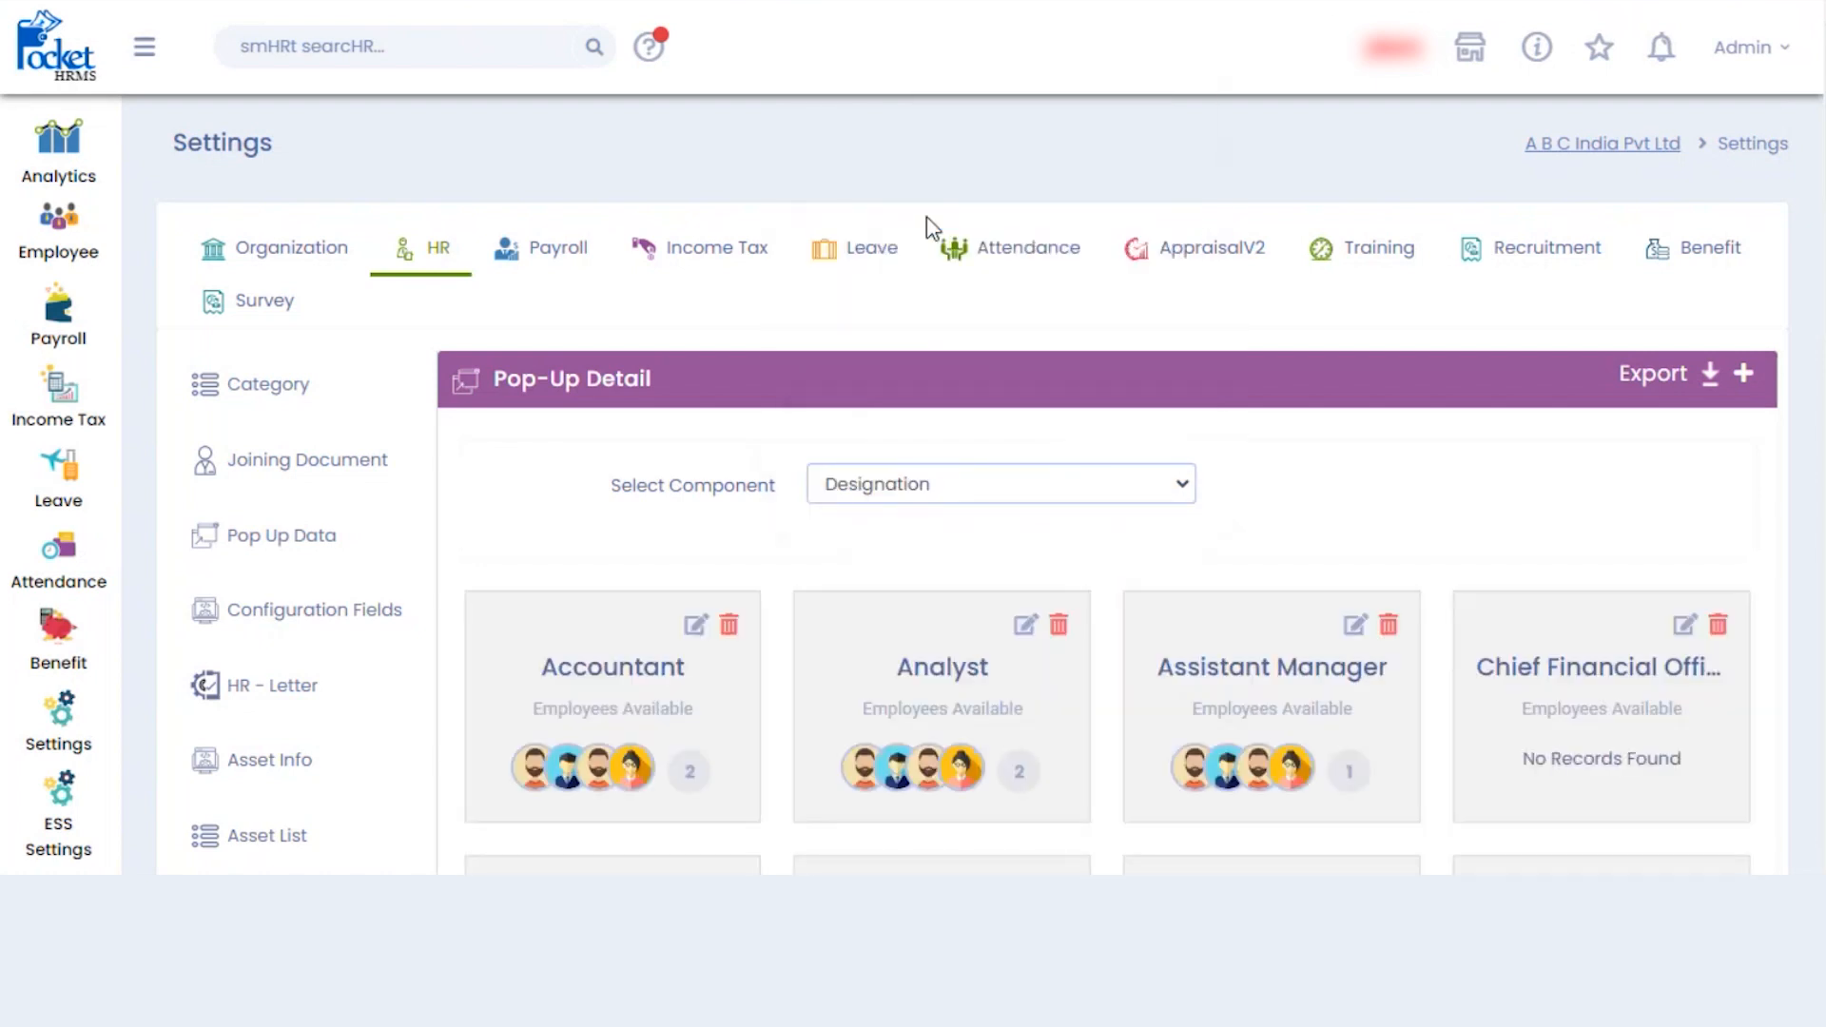
scroll(1108, 609, down, 9)
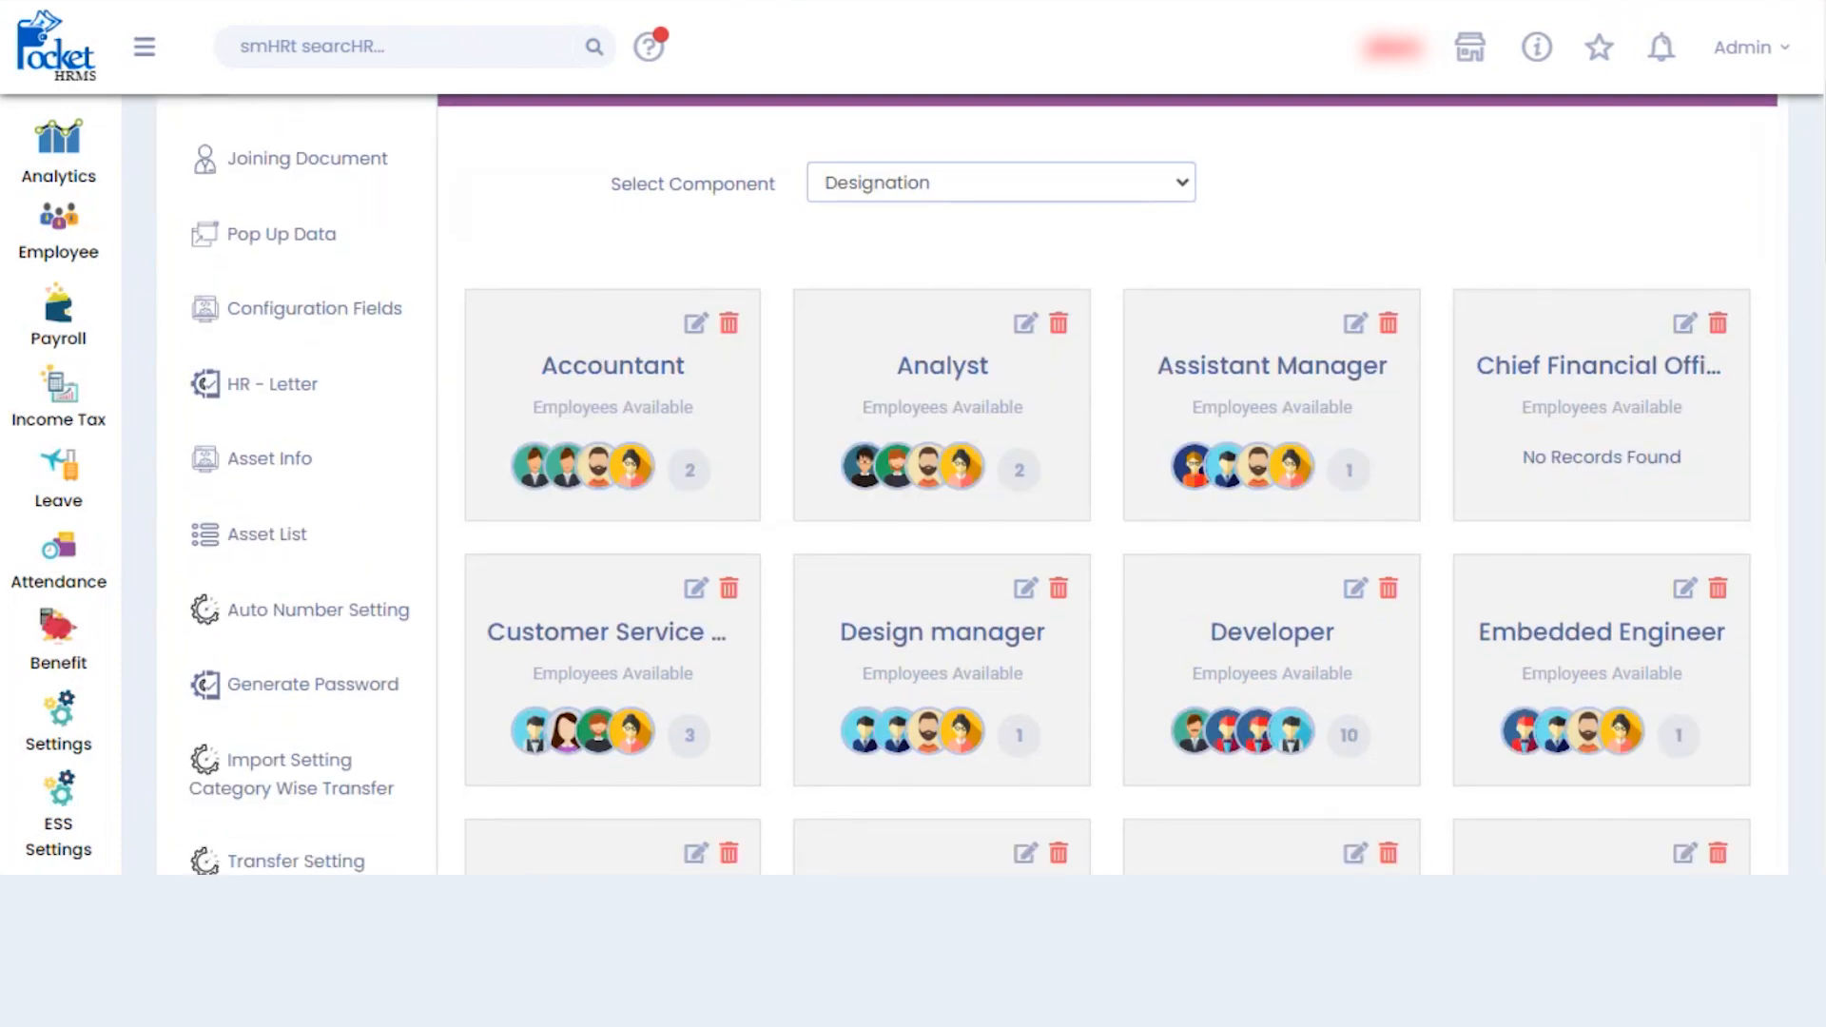
scroll(1108, 609, up, 8)
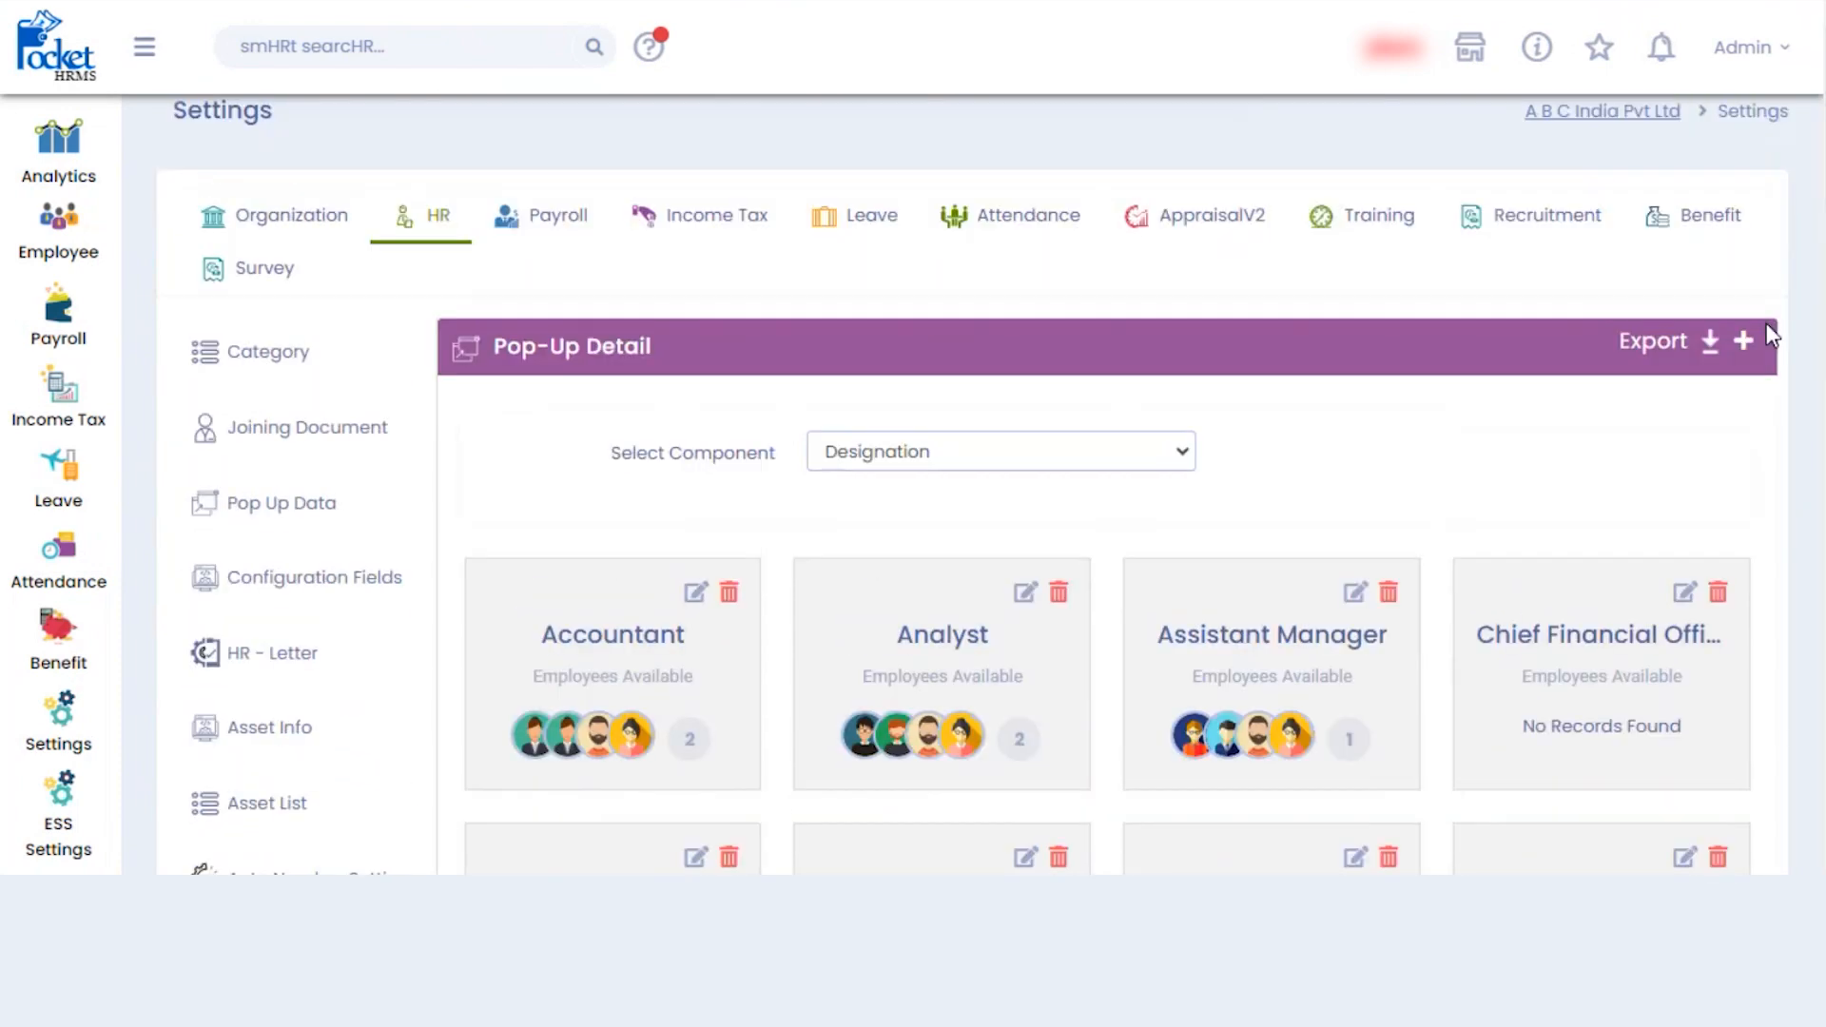
click(1743, 340)
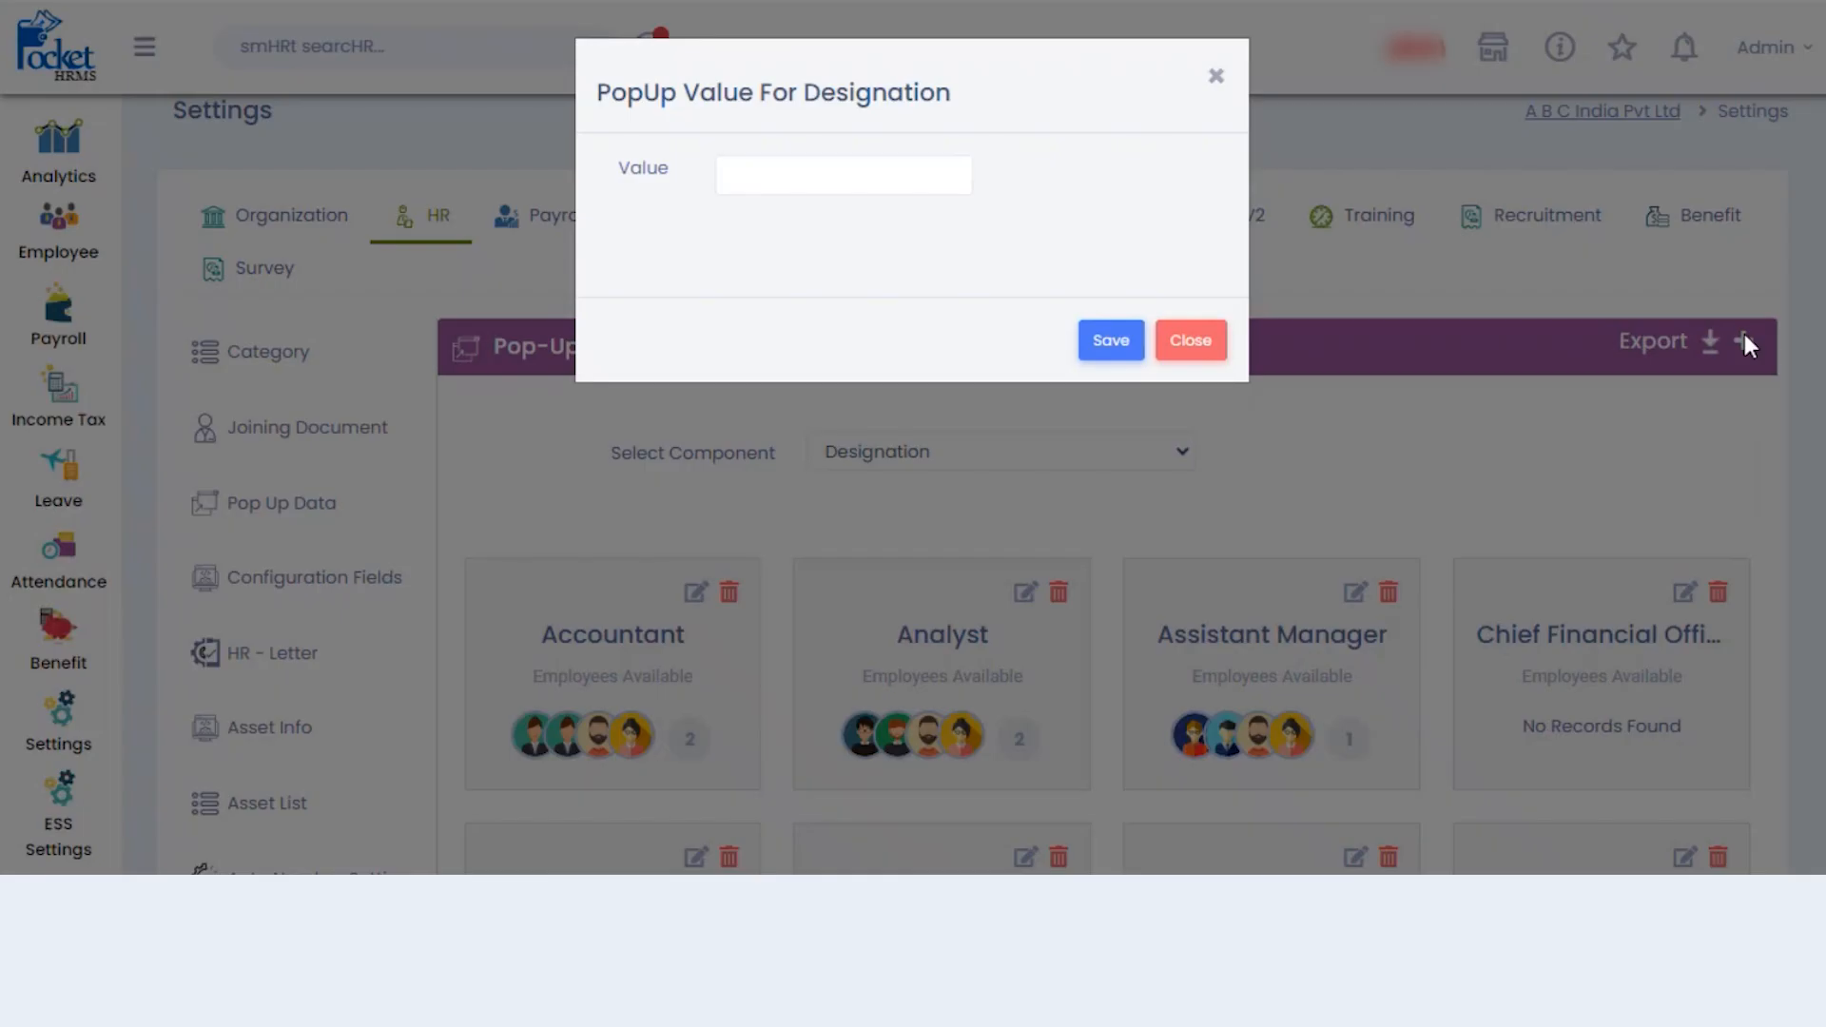
click(867, 172)
text(A)
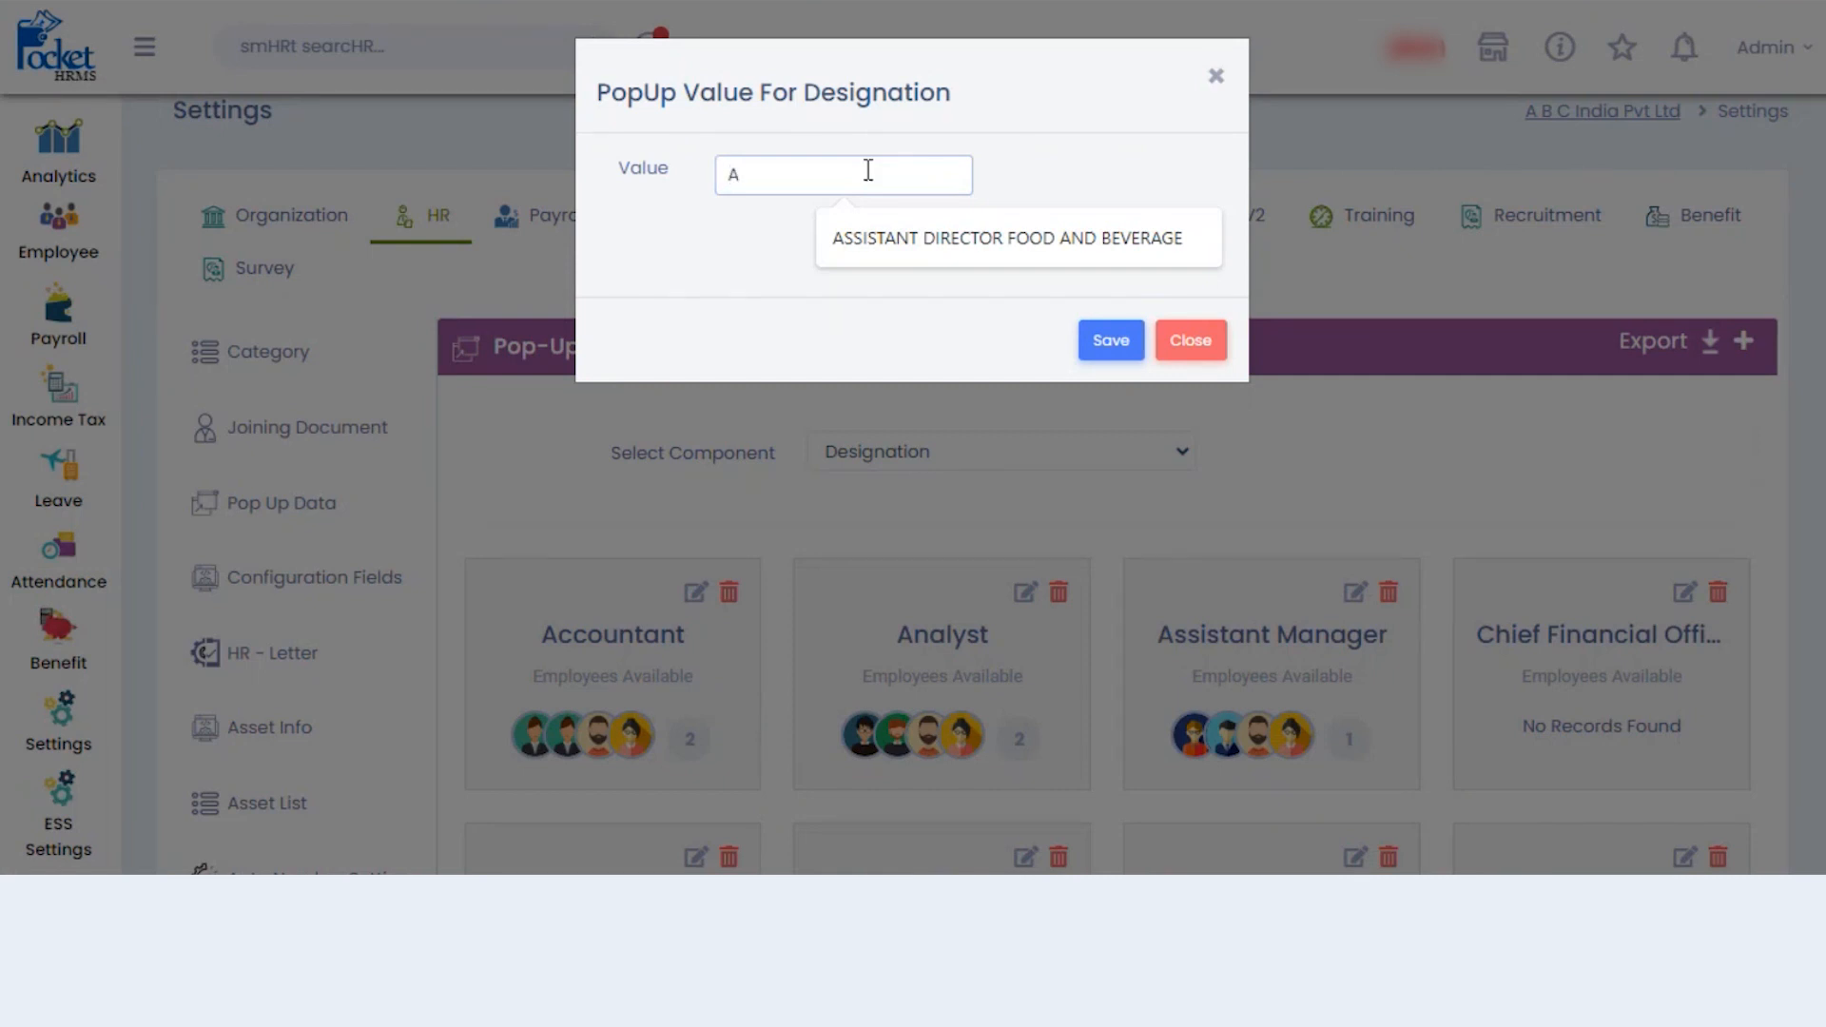
text(cc)
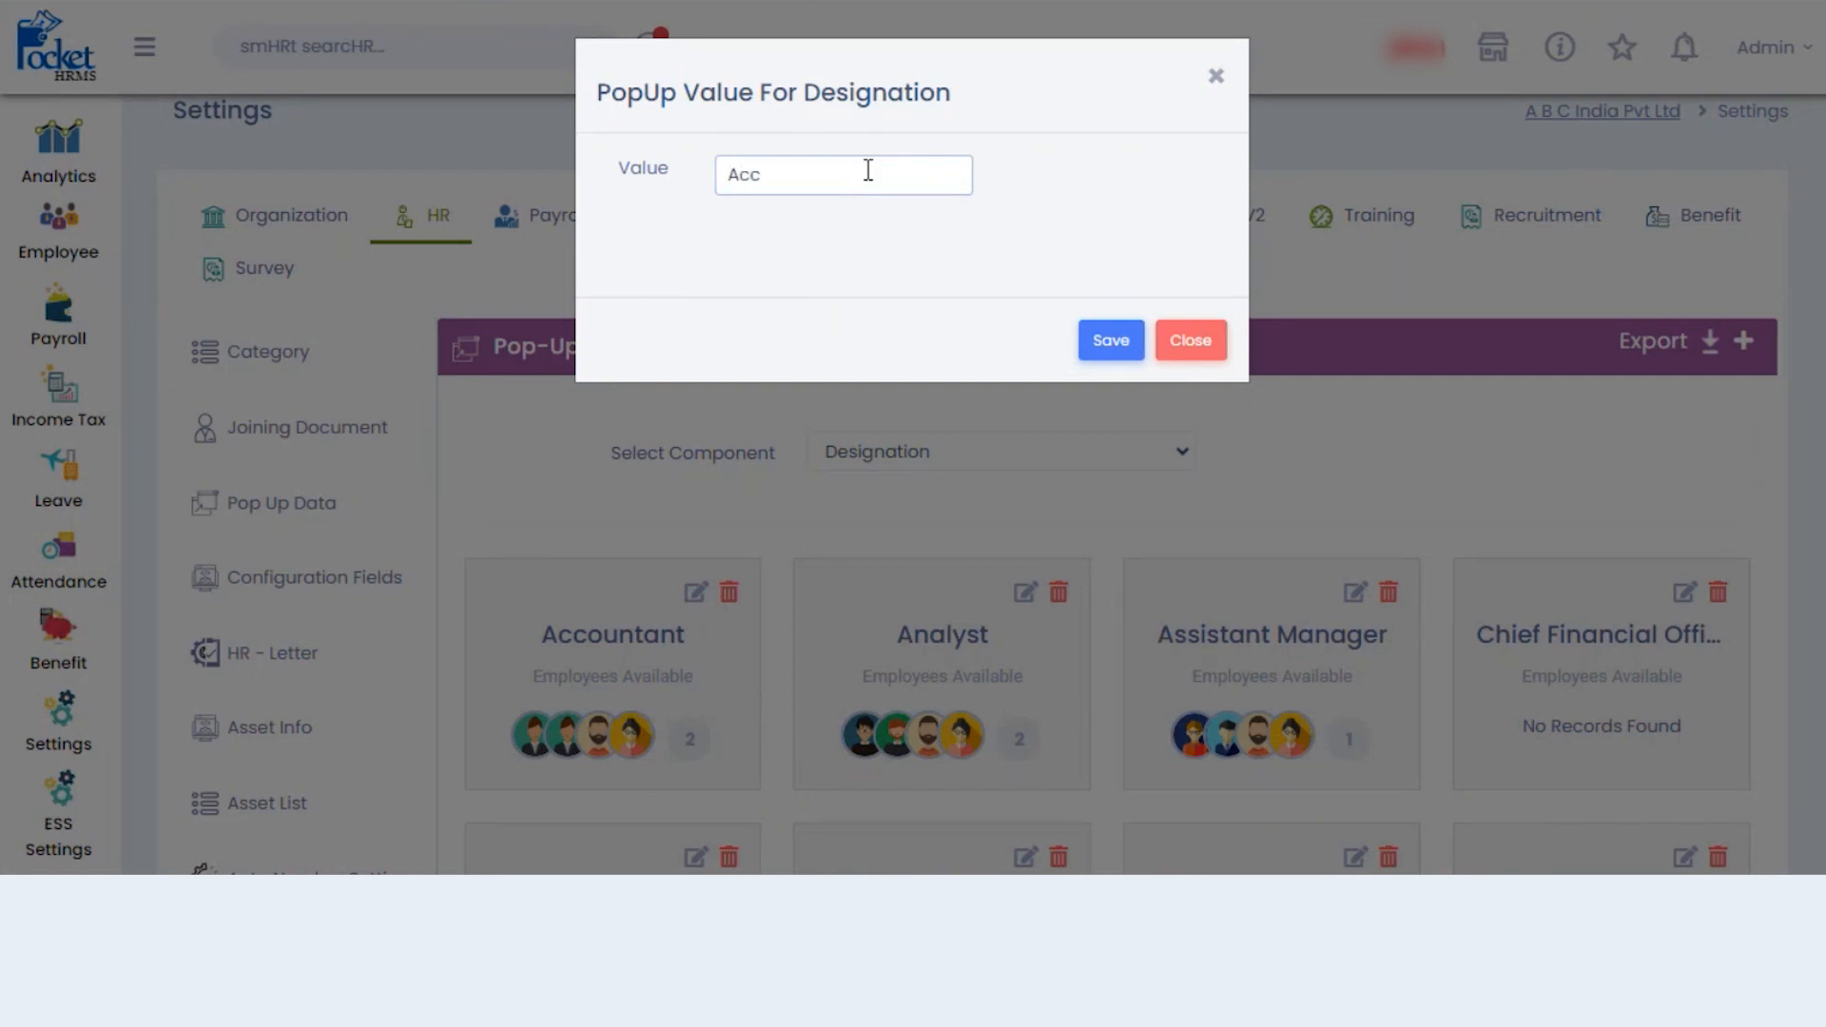
text(ounts IT)
click(1135, 337)
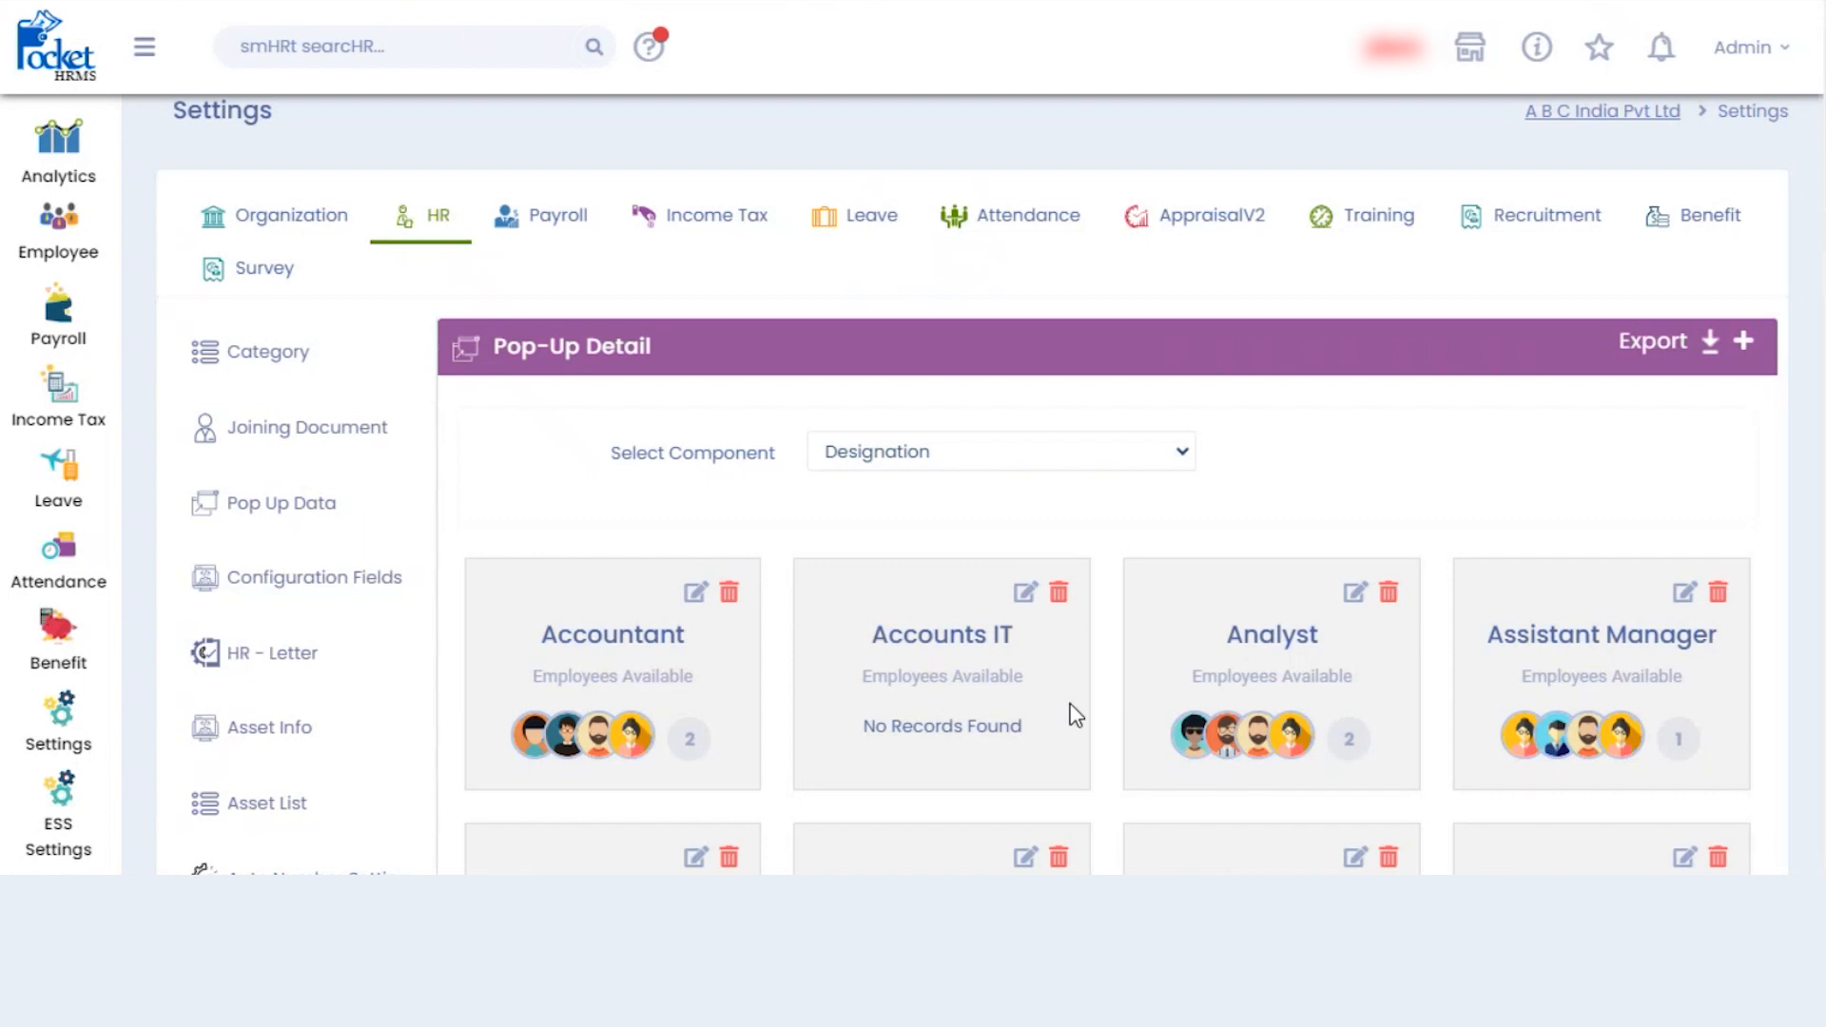
click(1182, 468)
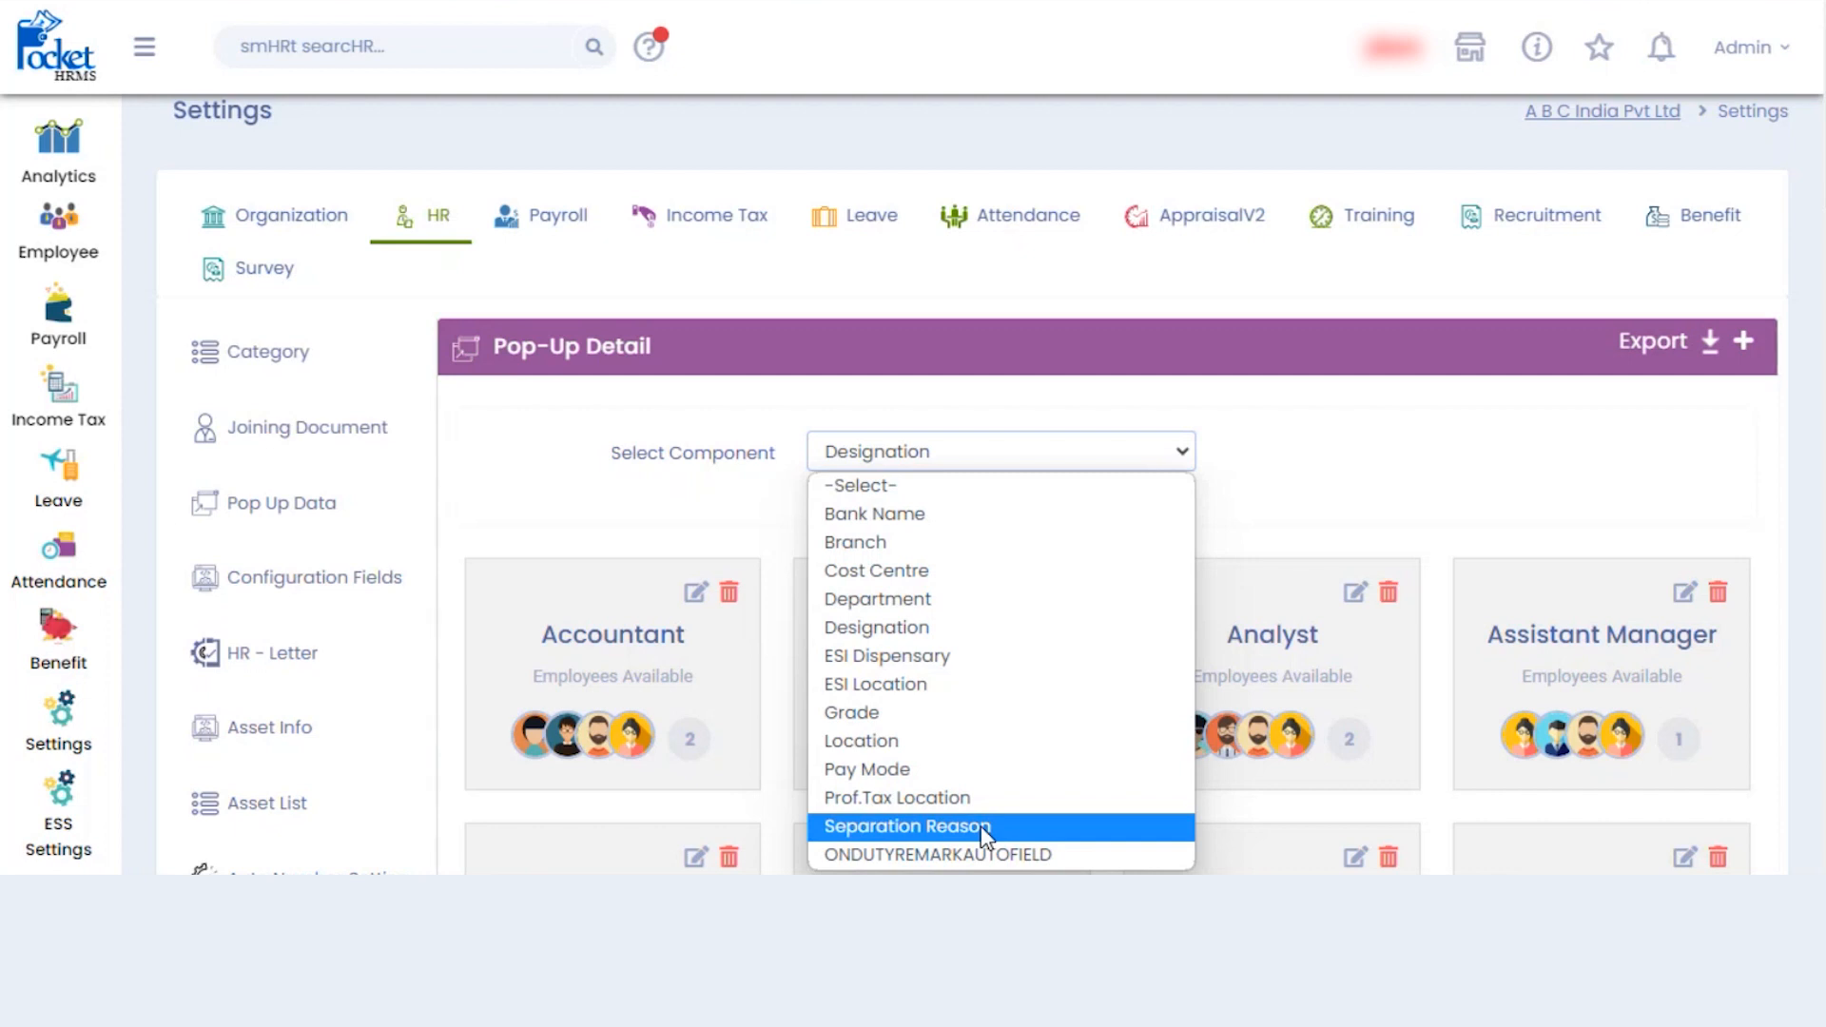
- Show the HR-Letter templates and preview the new-template editor, closing it without saving
click(550, 472)
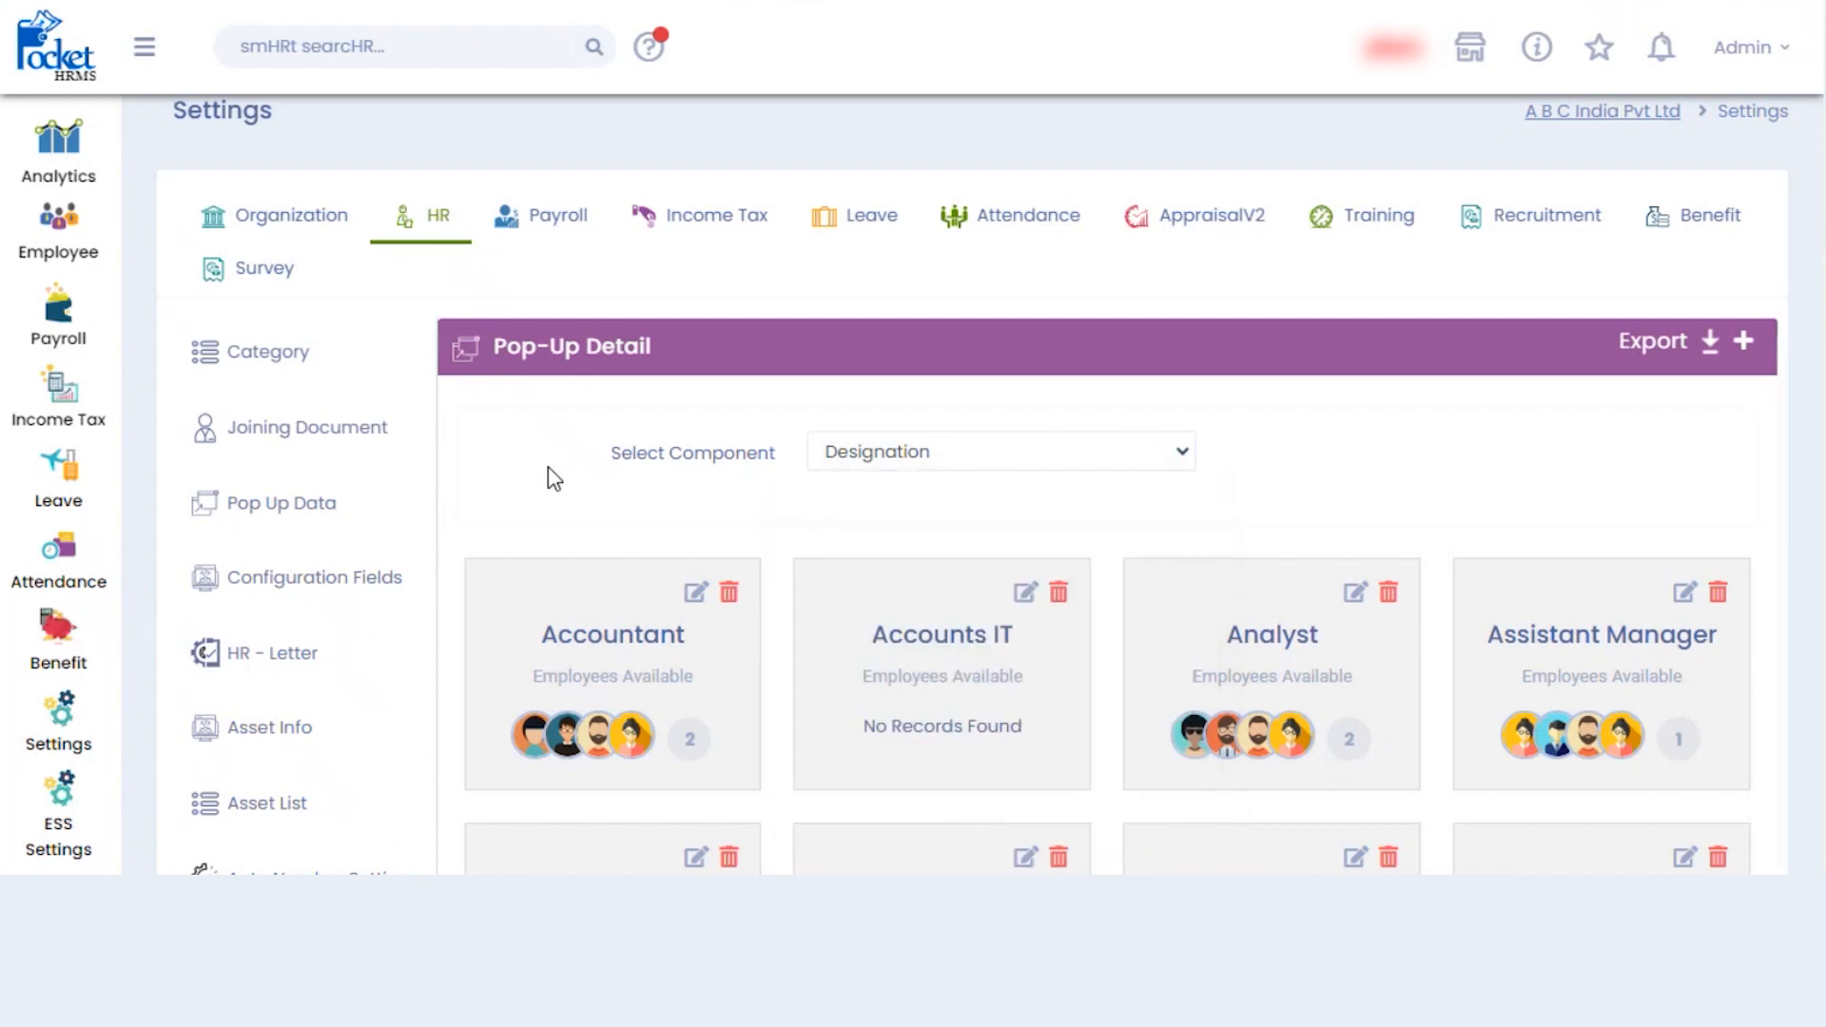
click(297, 673)
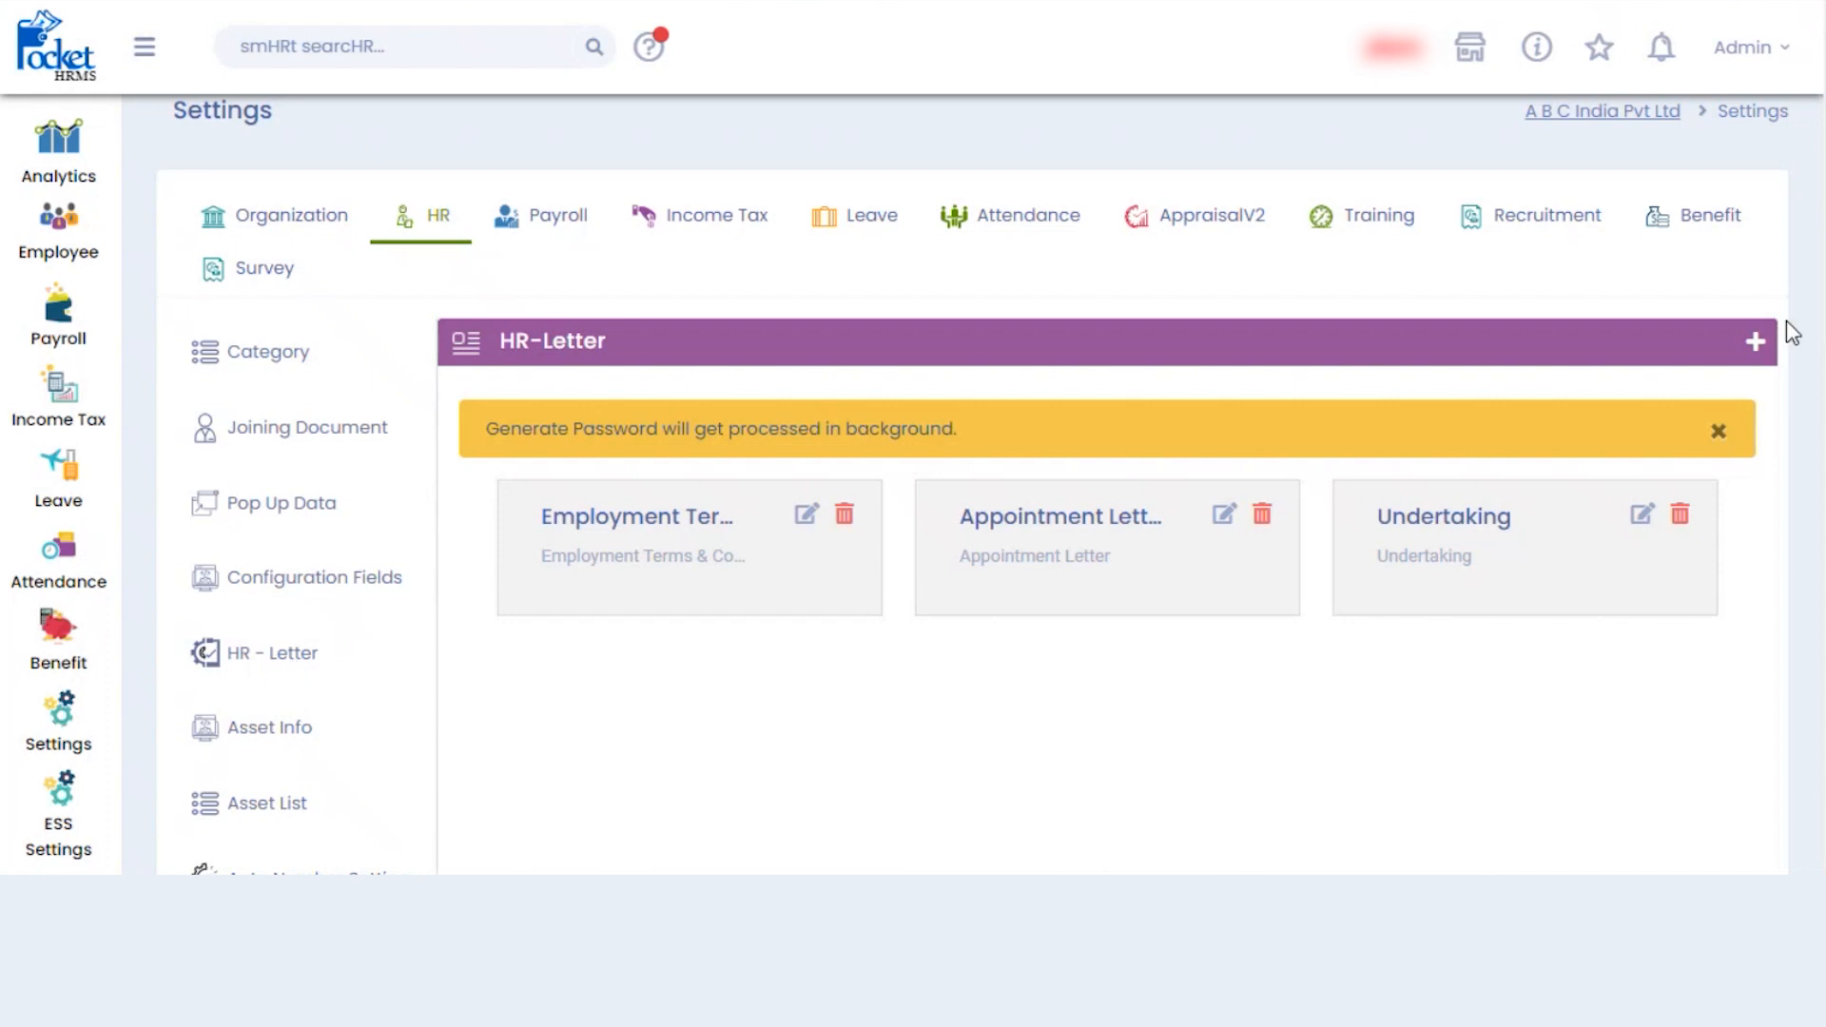
click(1755, 342)
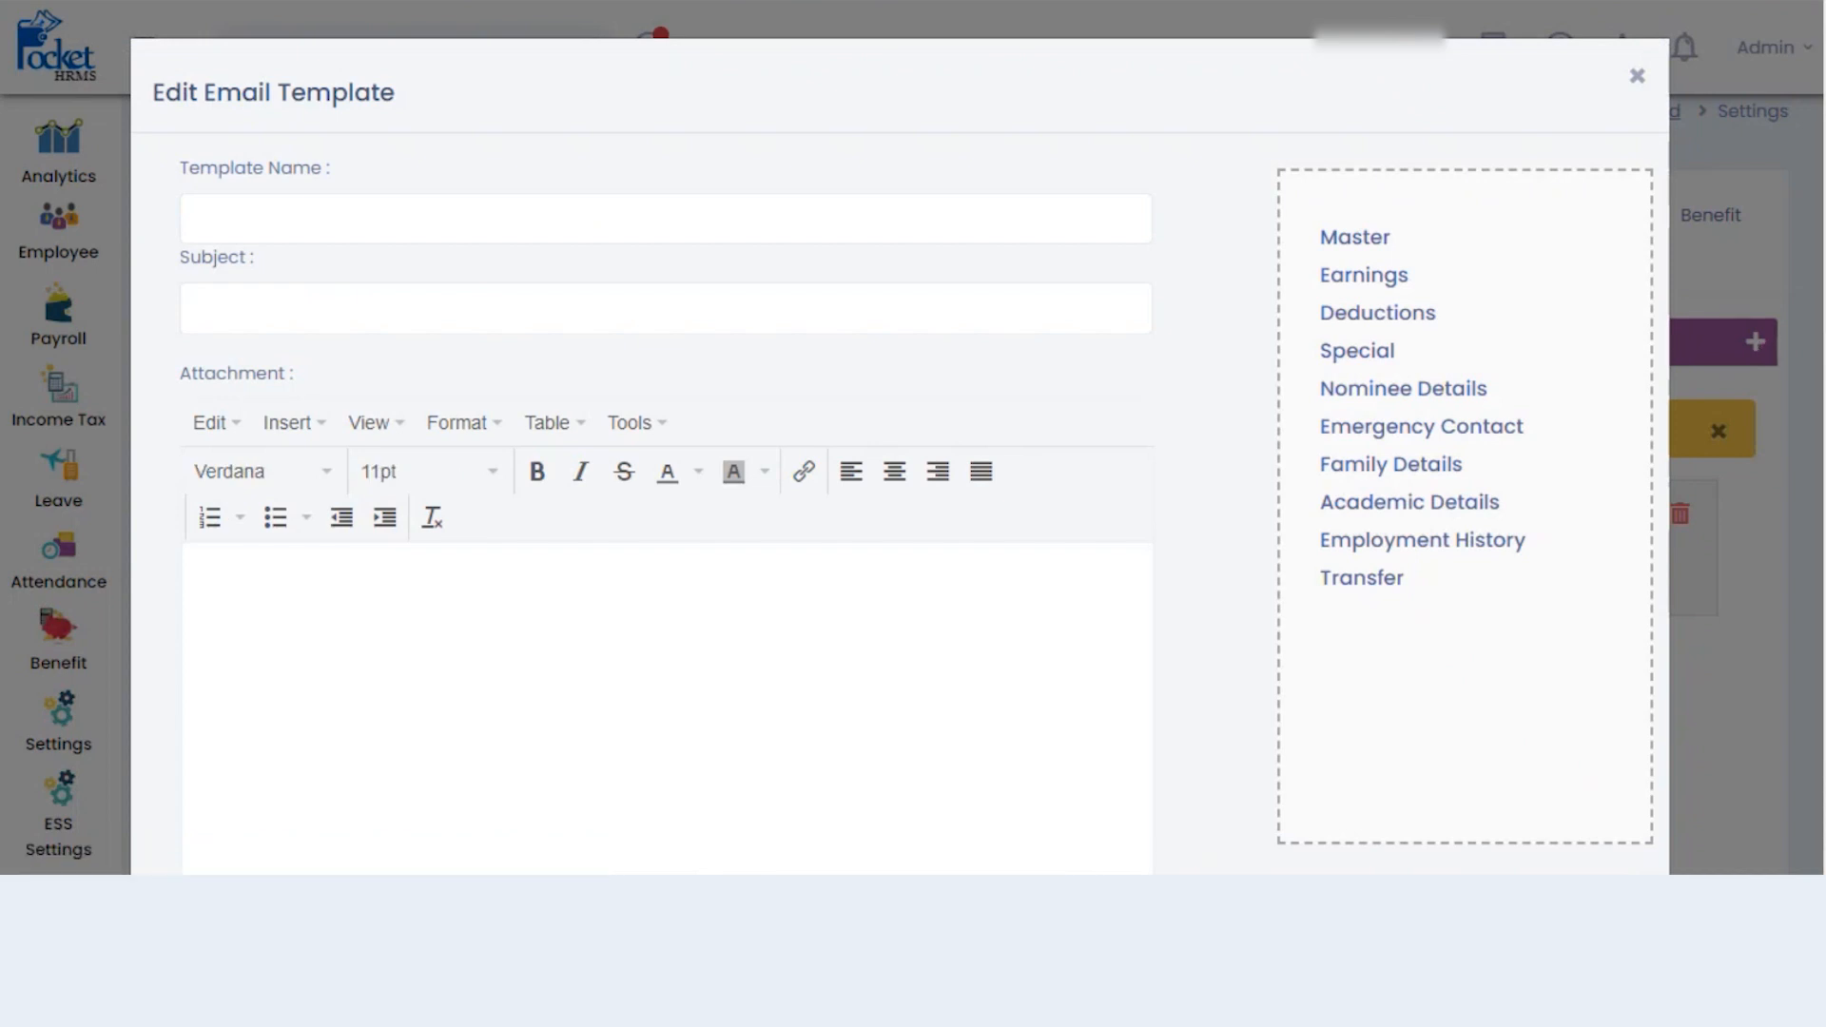
scroll(900, 476, down, 1)
scroll(1122, 785, down, 5)
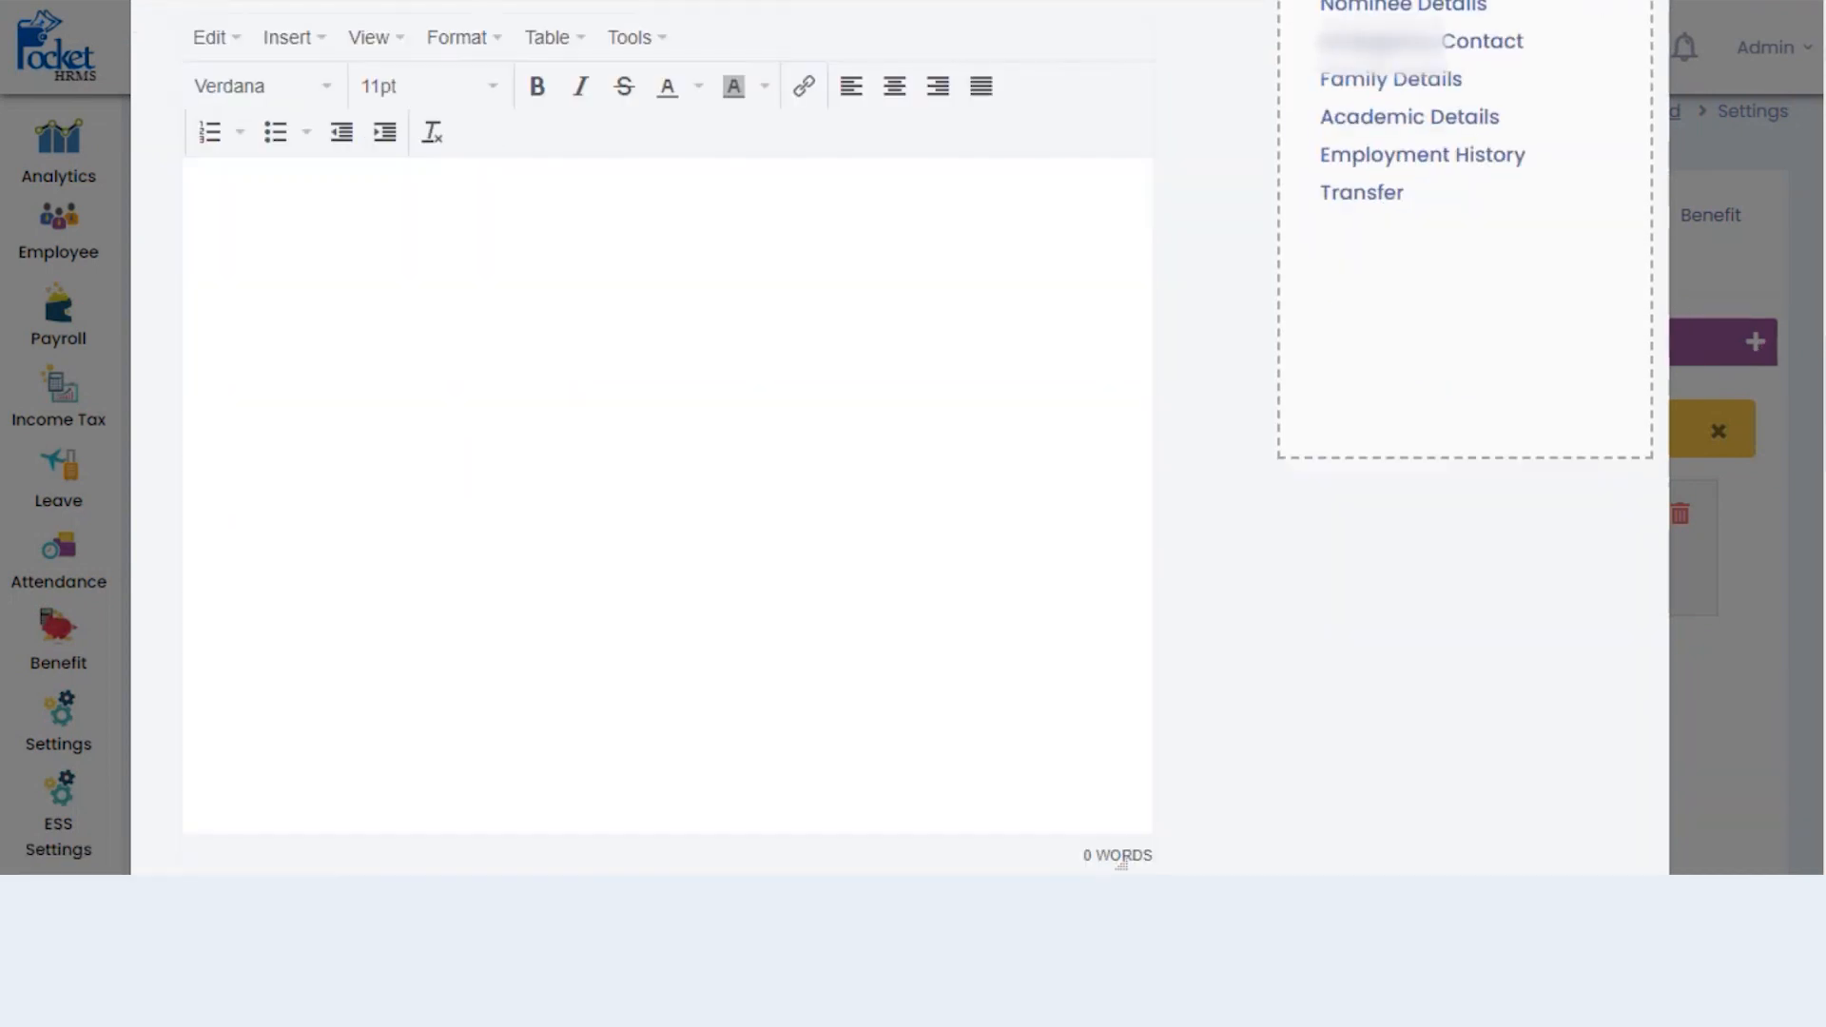
scroll(1122, 786, up, 1)
scroll(1122, 785, up, 5)
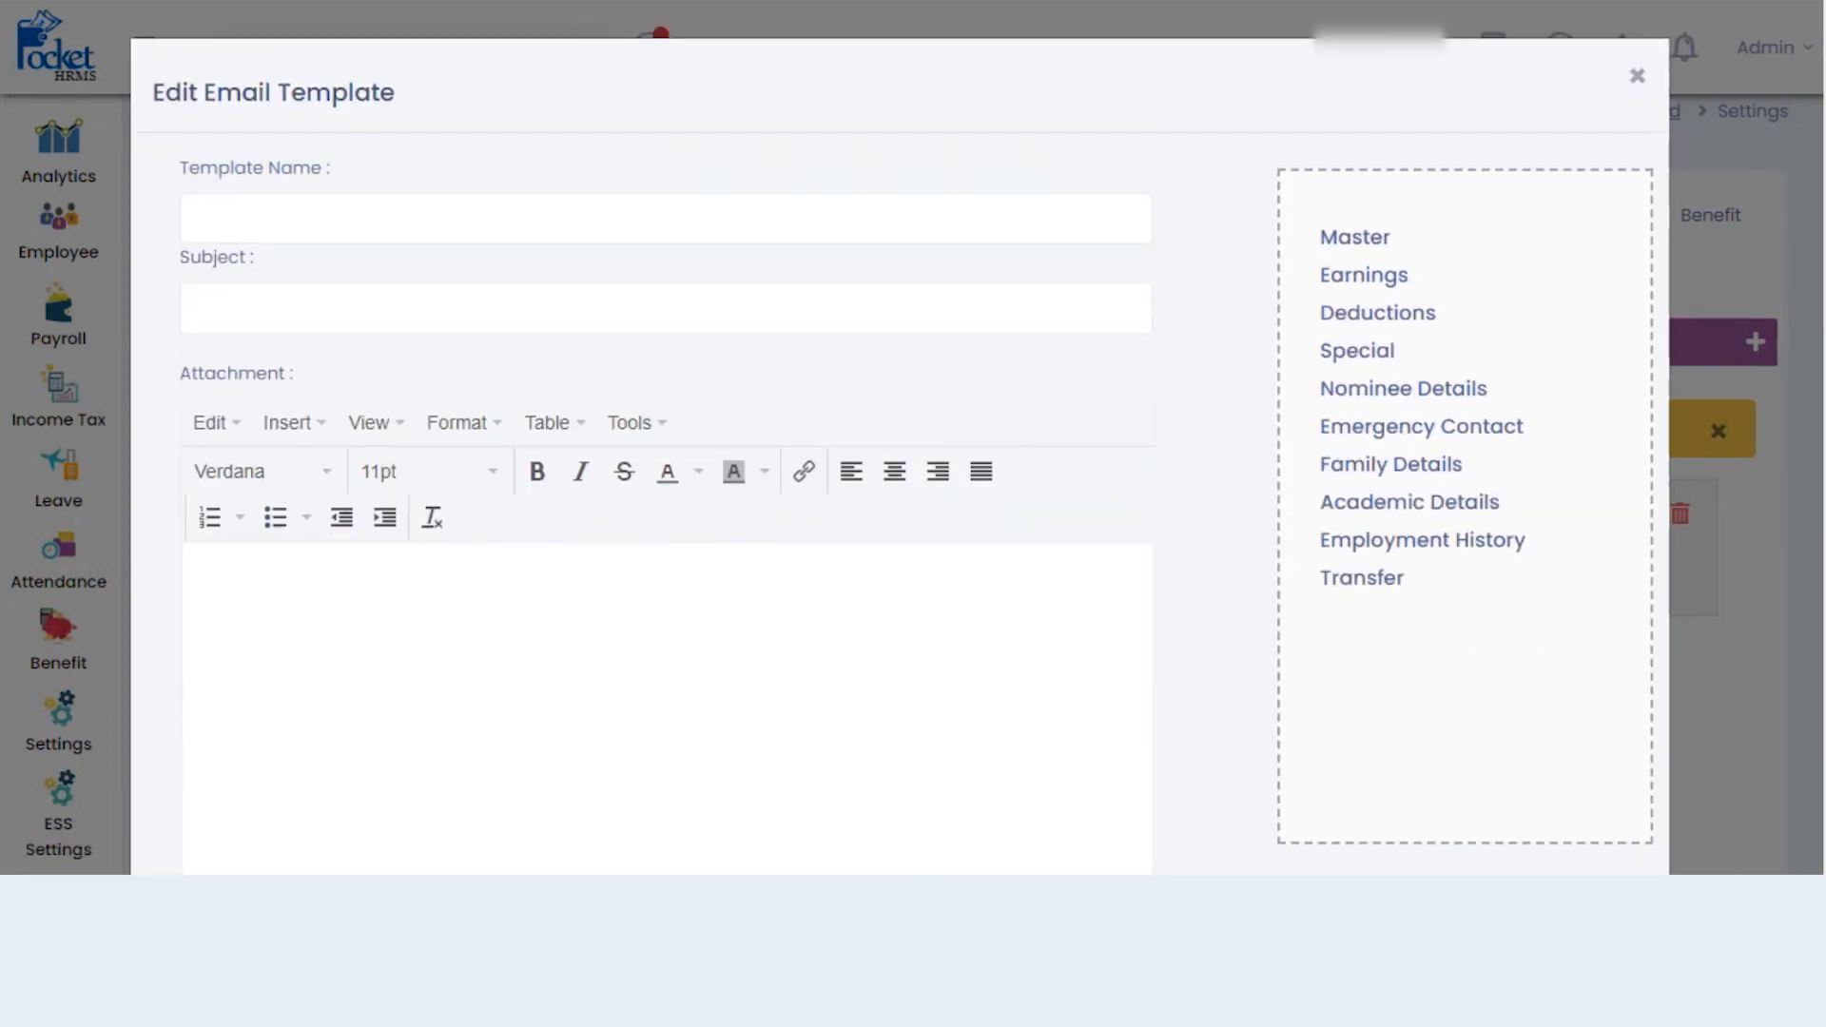
click(1640, 78)
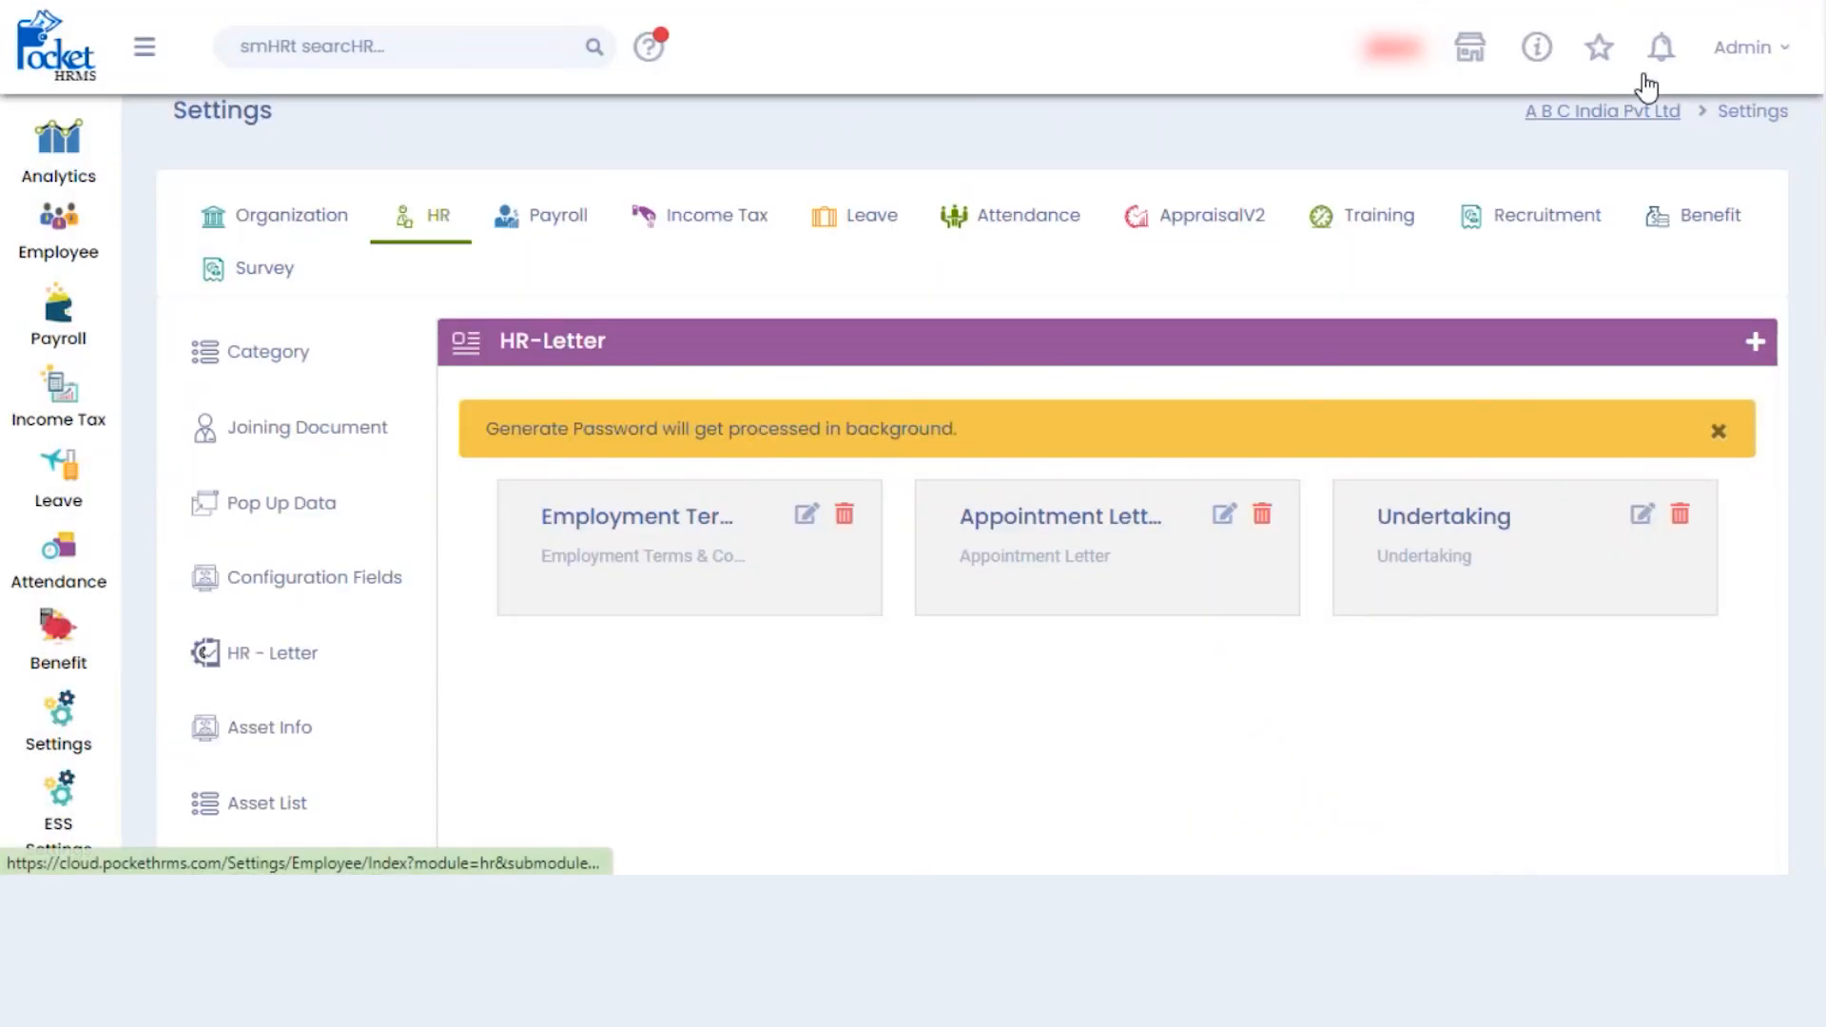
scroll(1103, 533, down, 1)
scroll(1198, 285, down, 1)
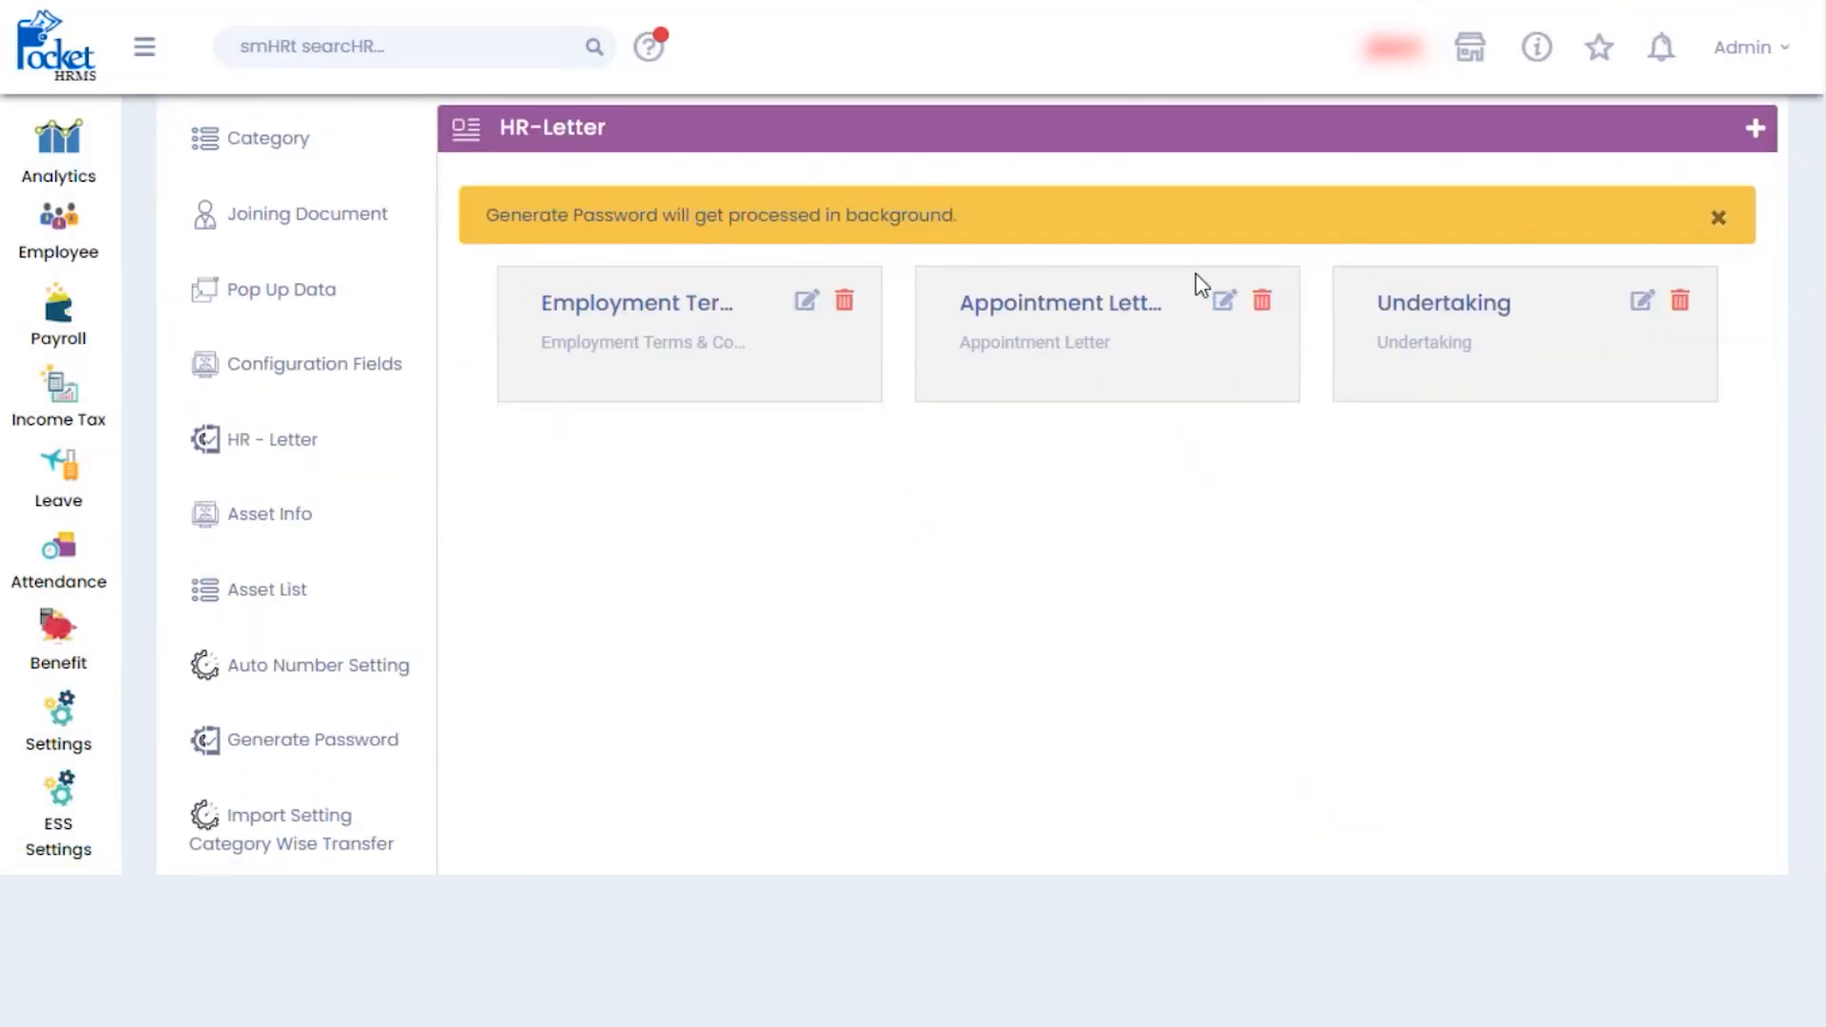
- View the asset categories under Asset Info, then the Asset List
click(289, 519)
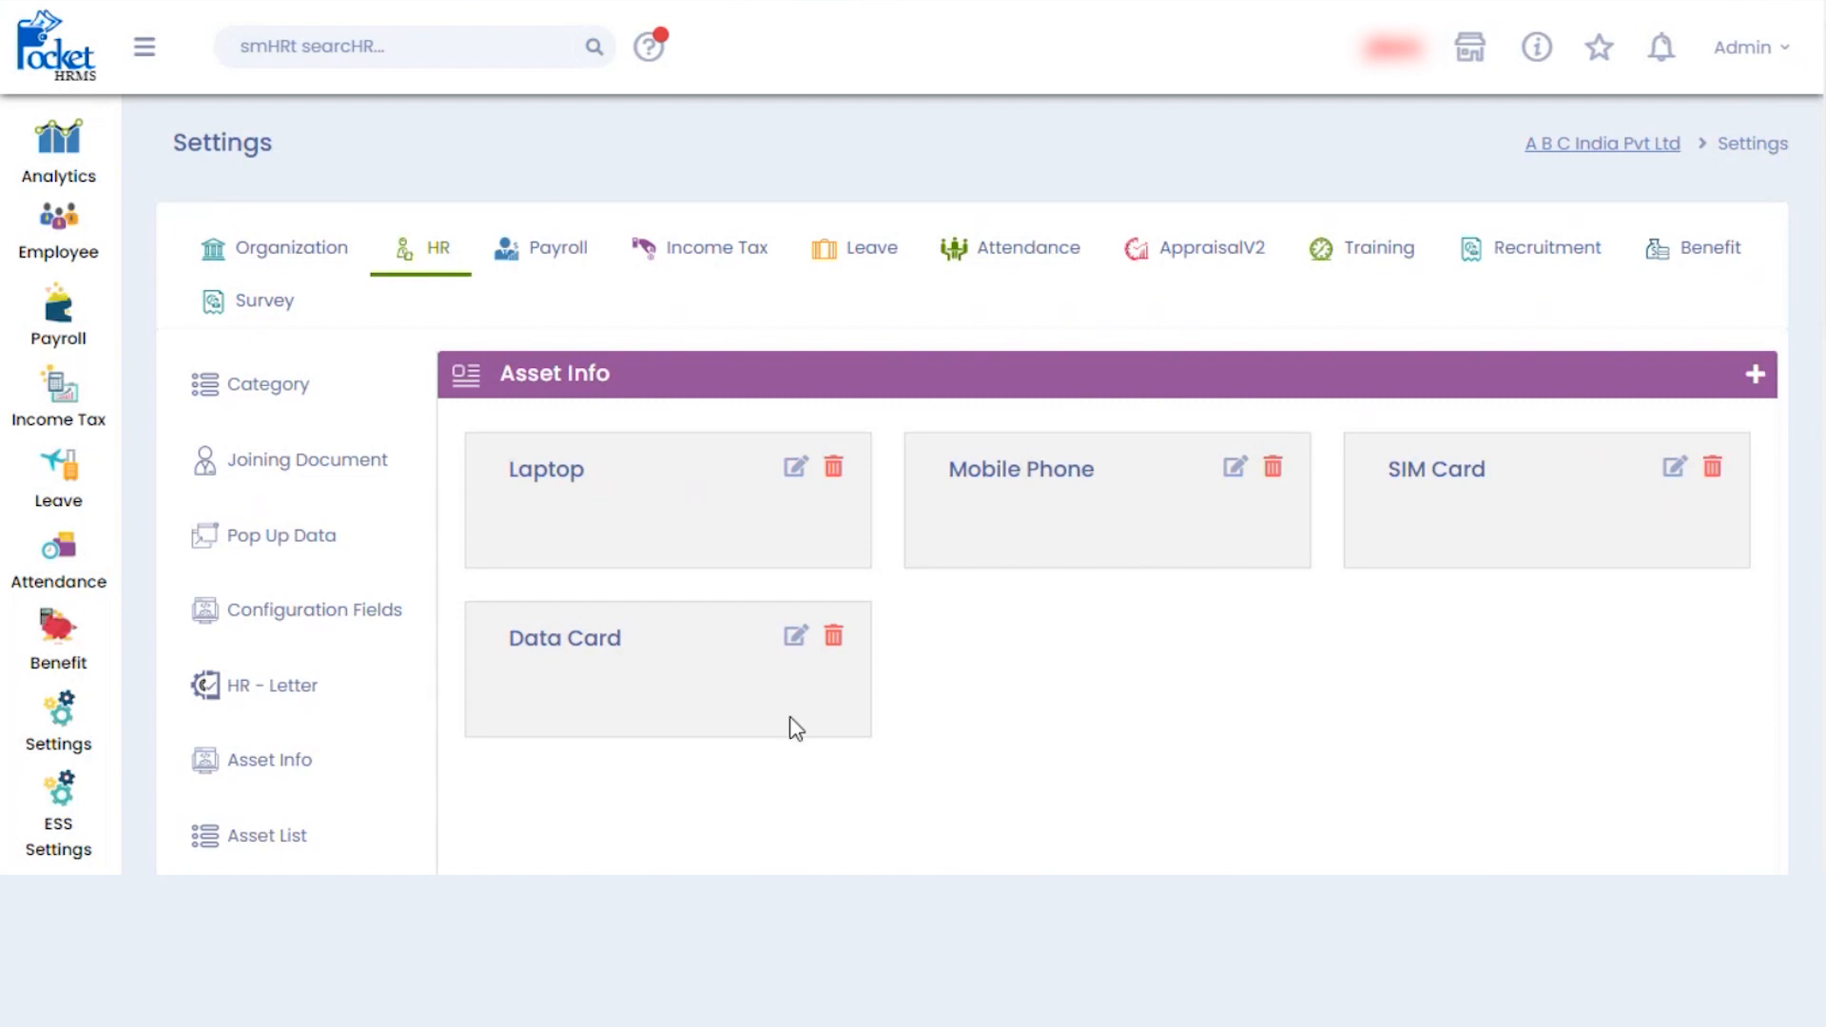
scroll(970, 513, down, 2)
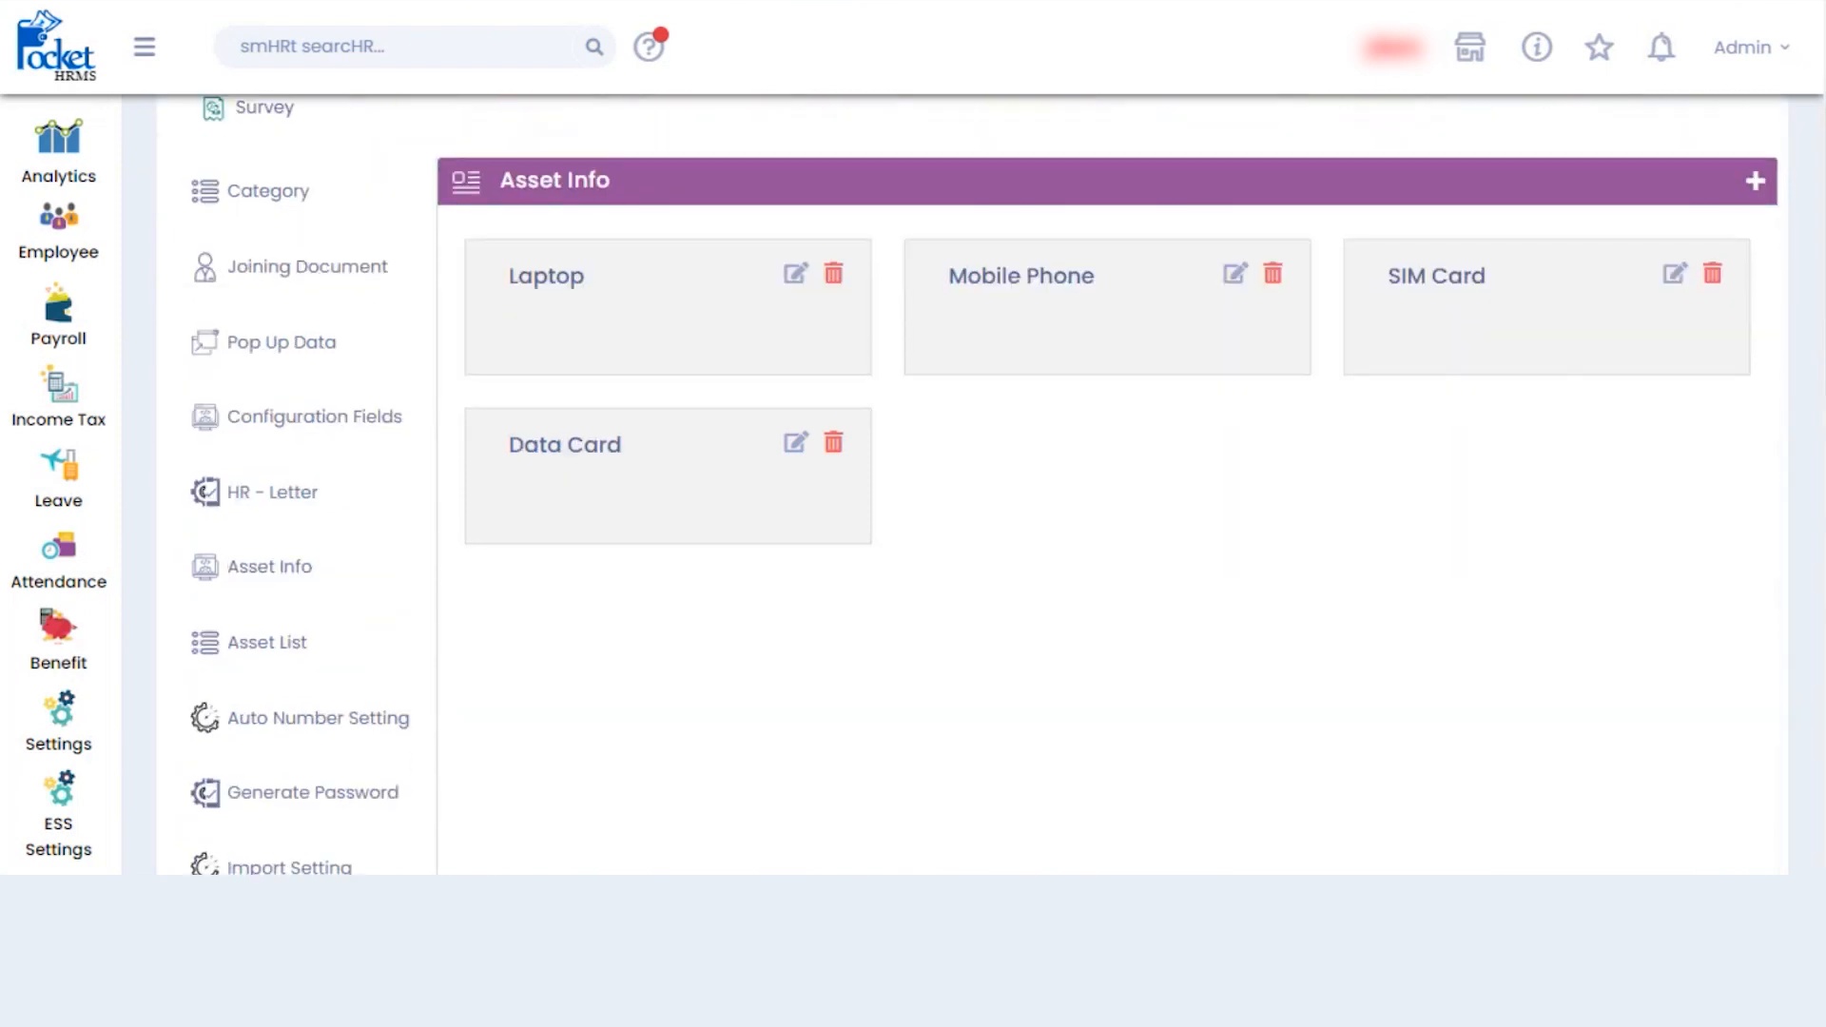
click(265, 654)
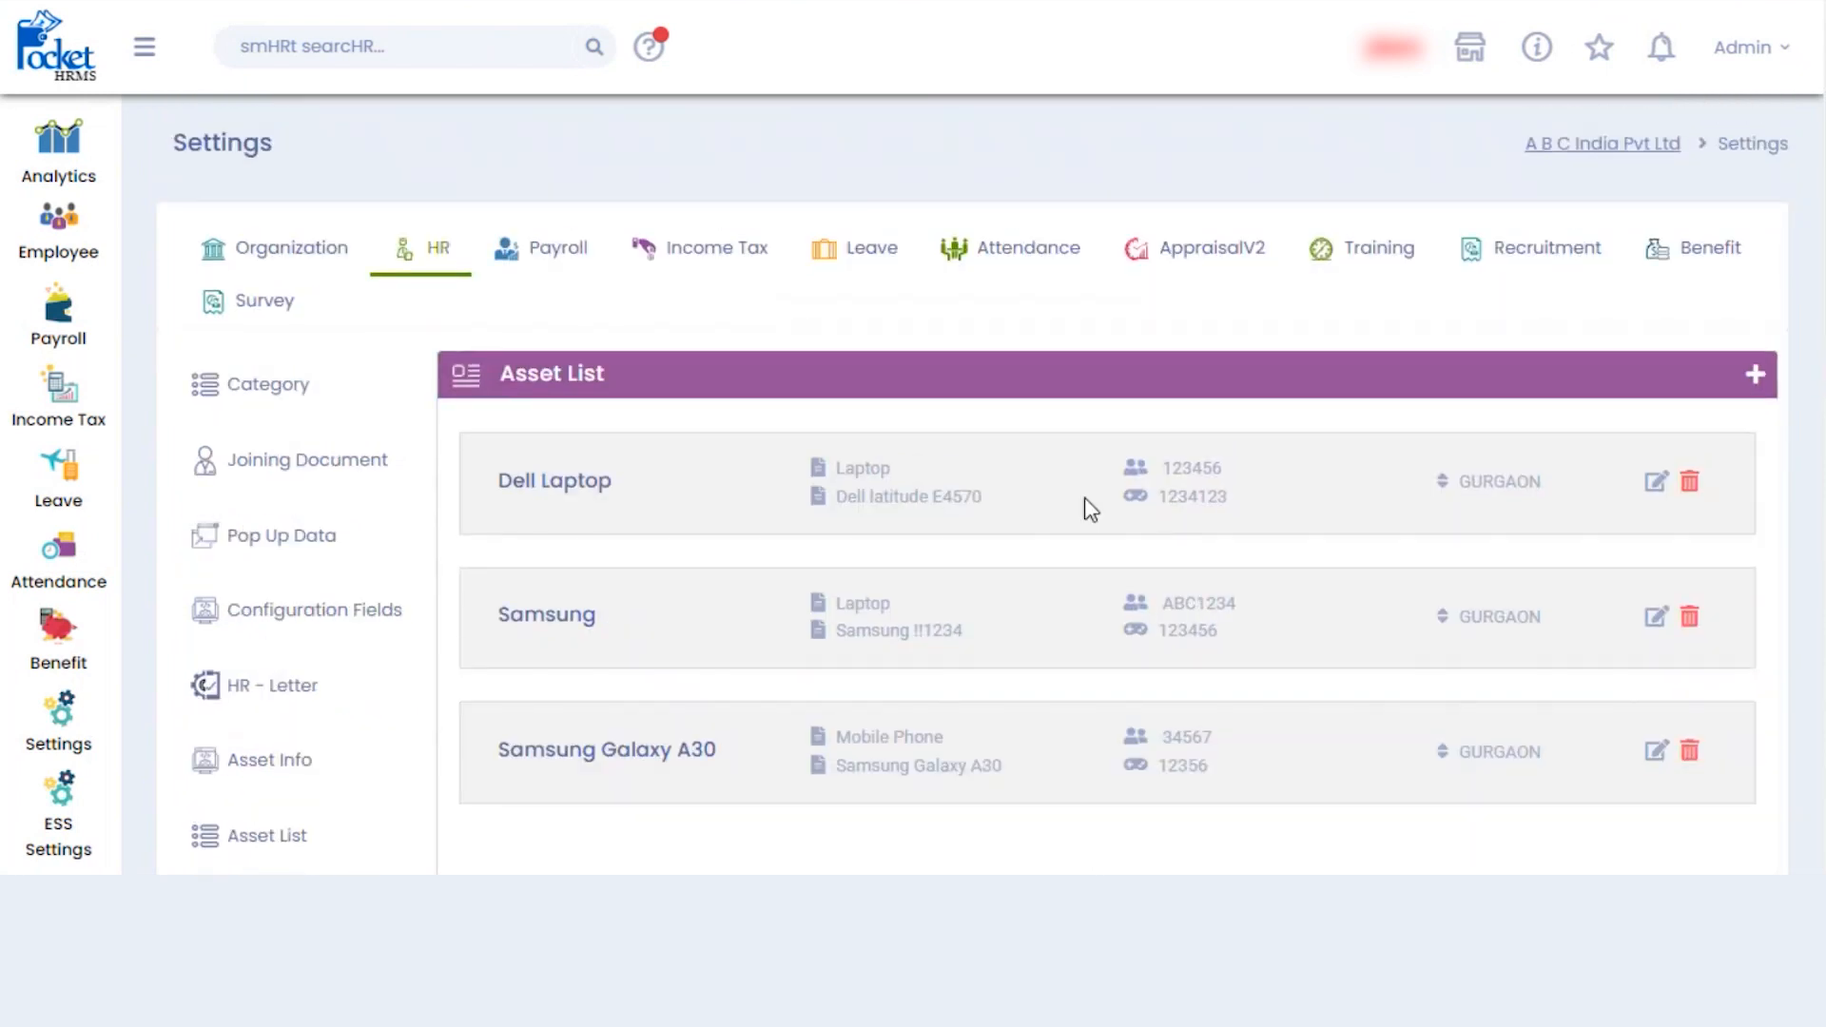
- Preview the Update Asset form and its Asset Category options, closing it without saving
click(1755, 376)
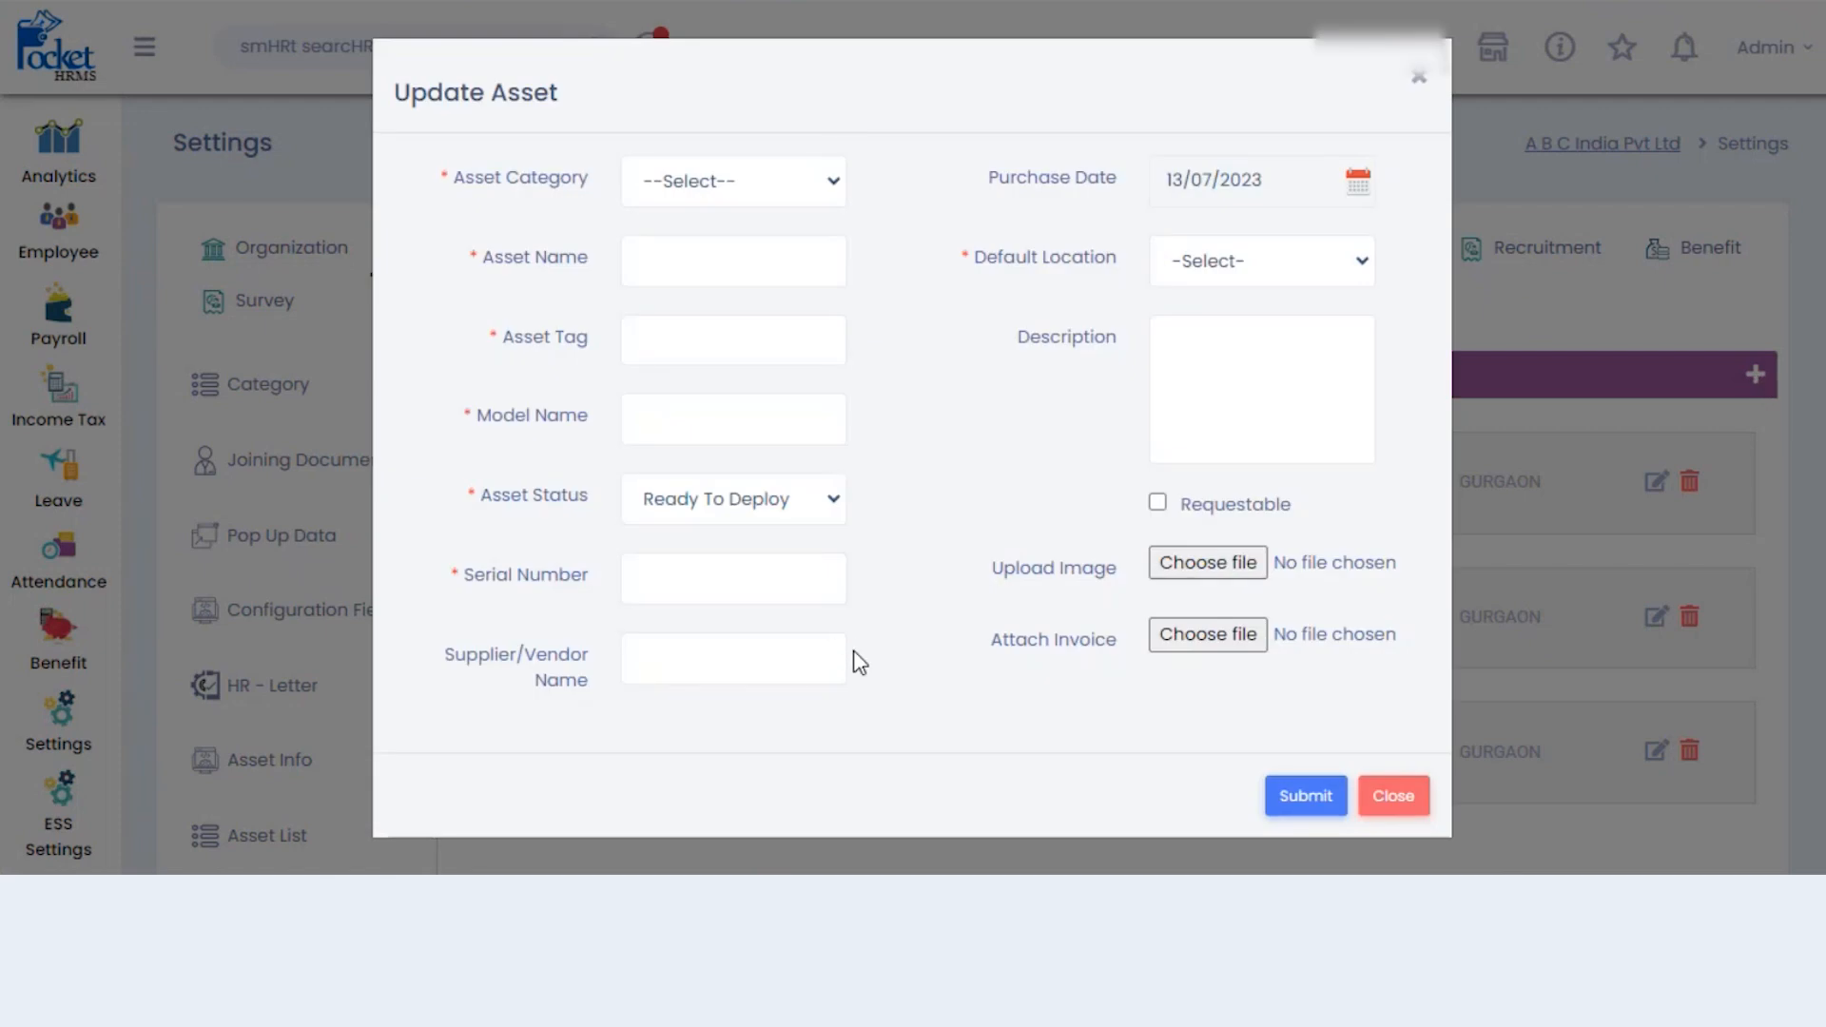
click(789, 197)
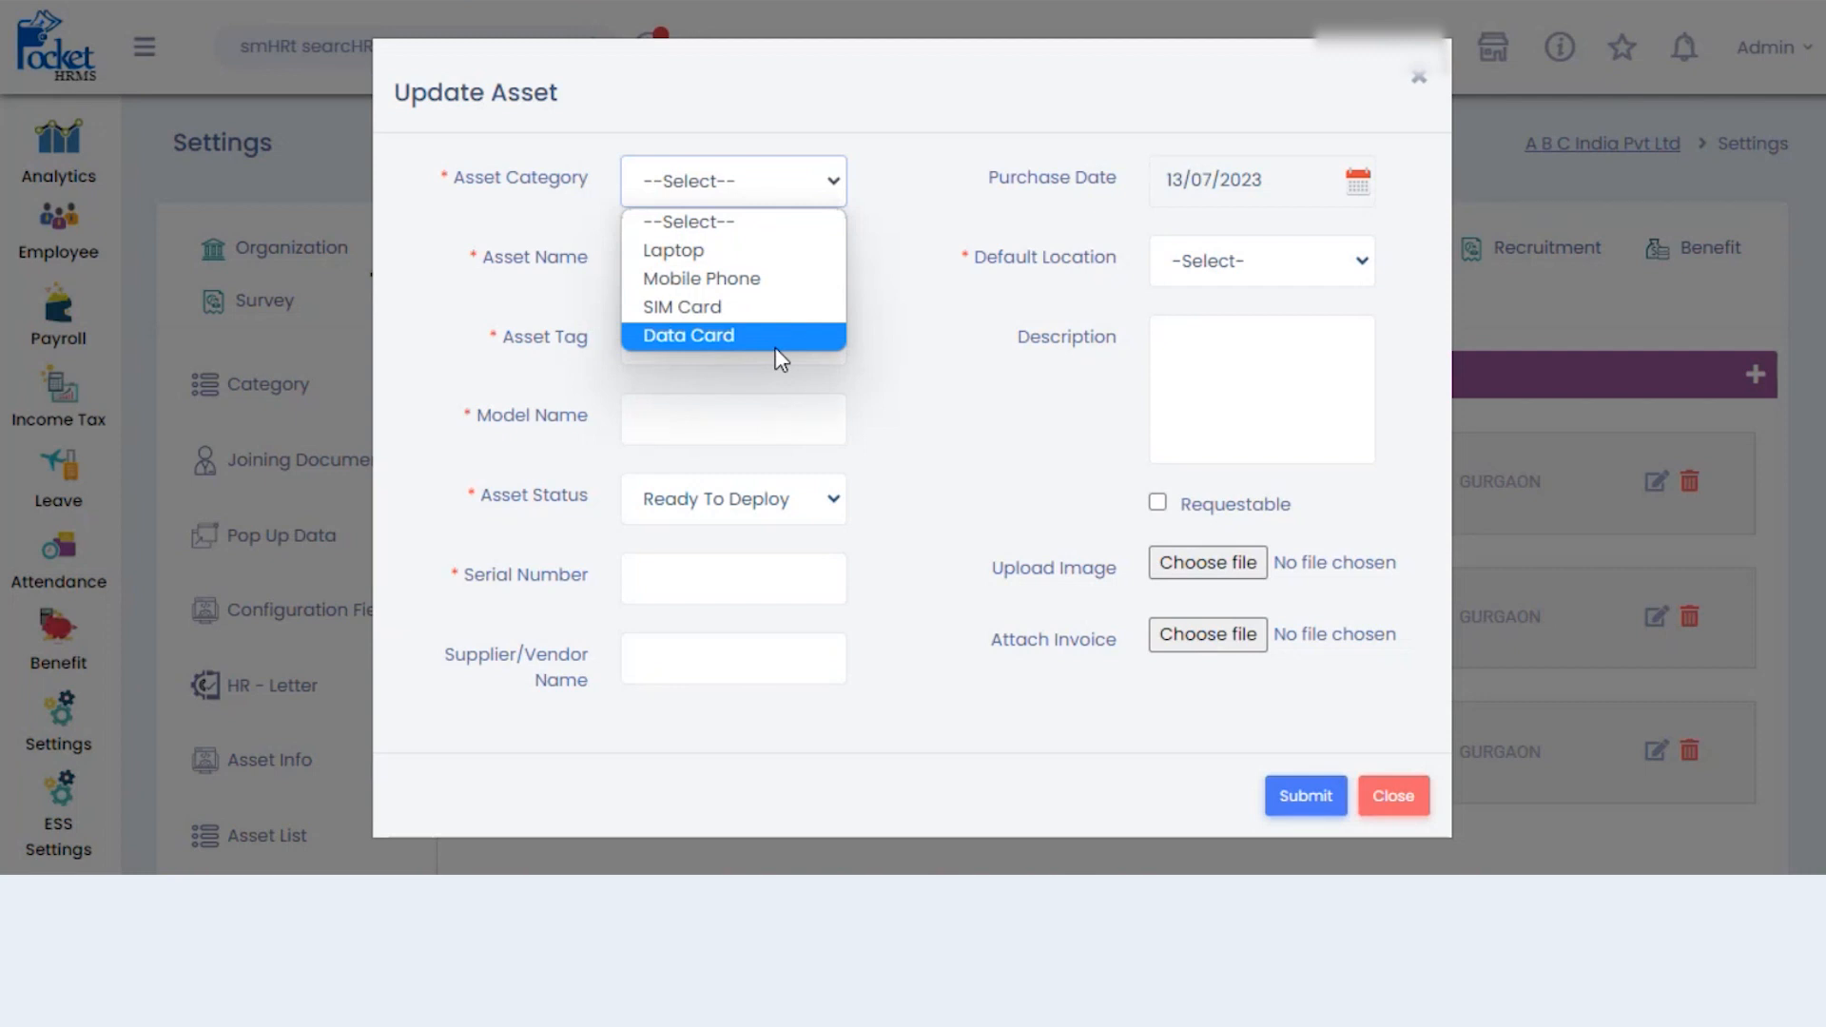
click(945, 335)
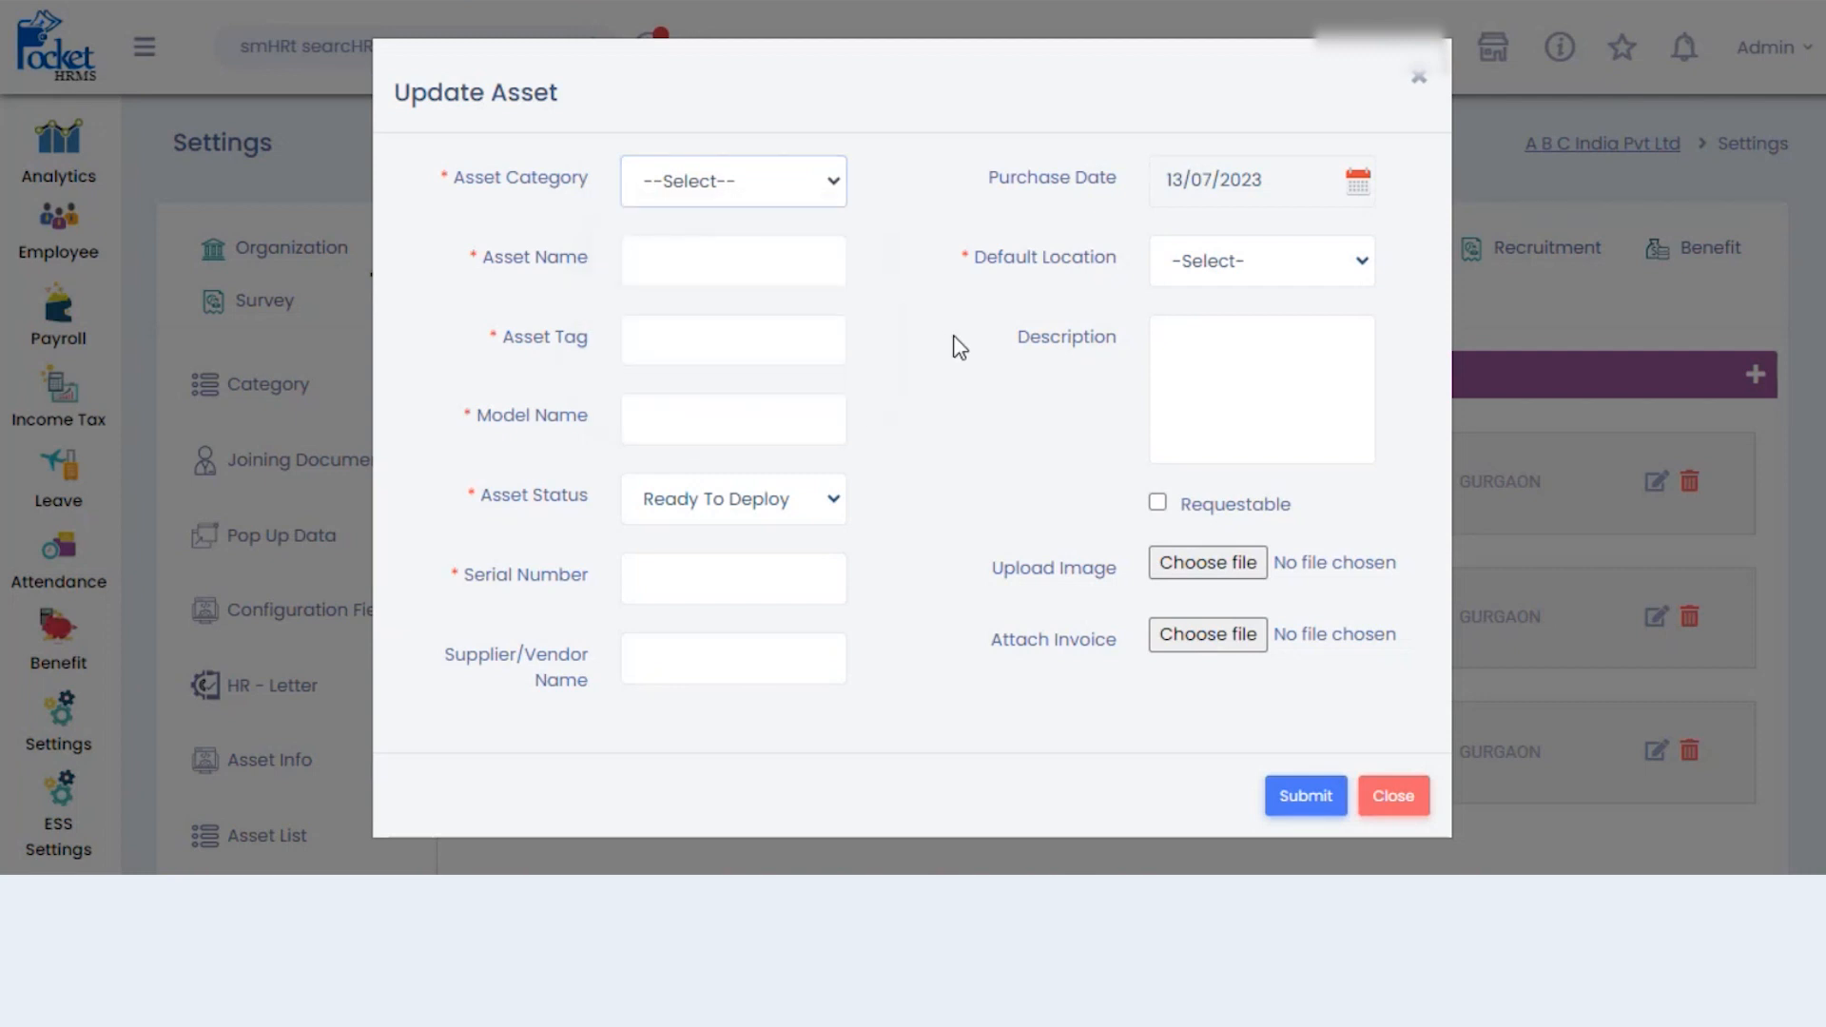
click(1421, 78)
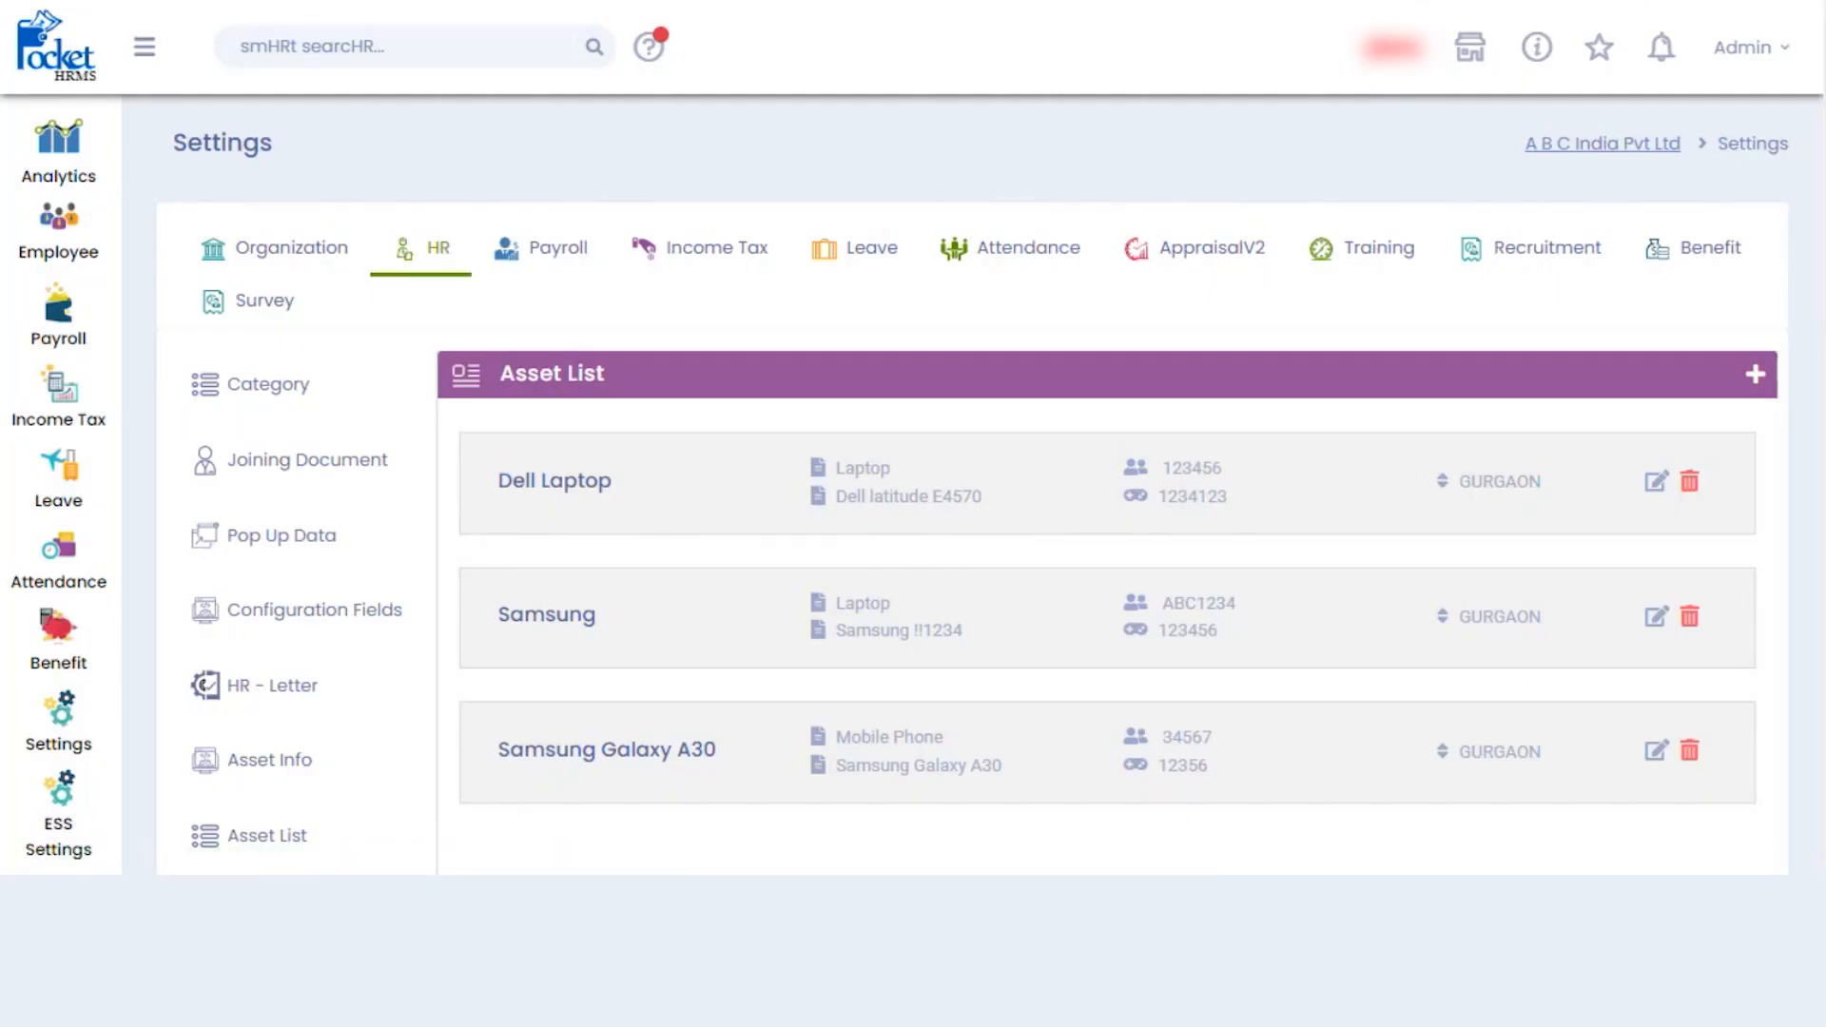
scroll(318, 345, down, 5)
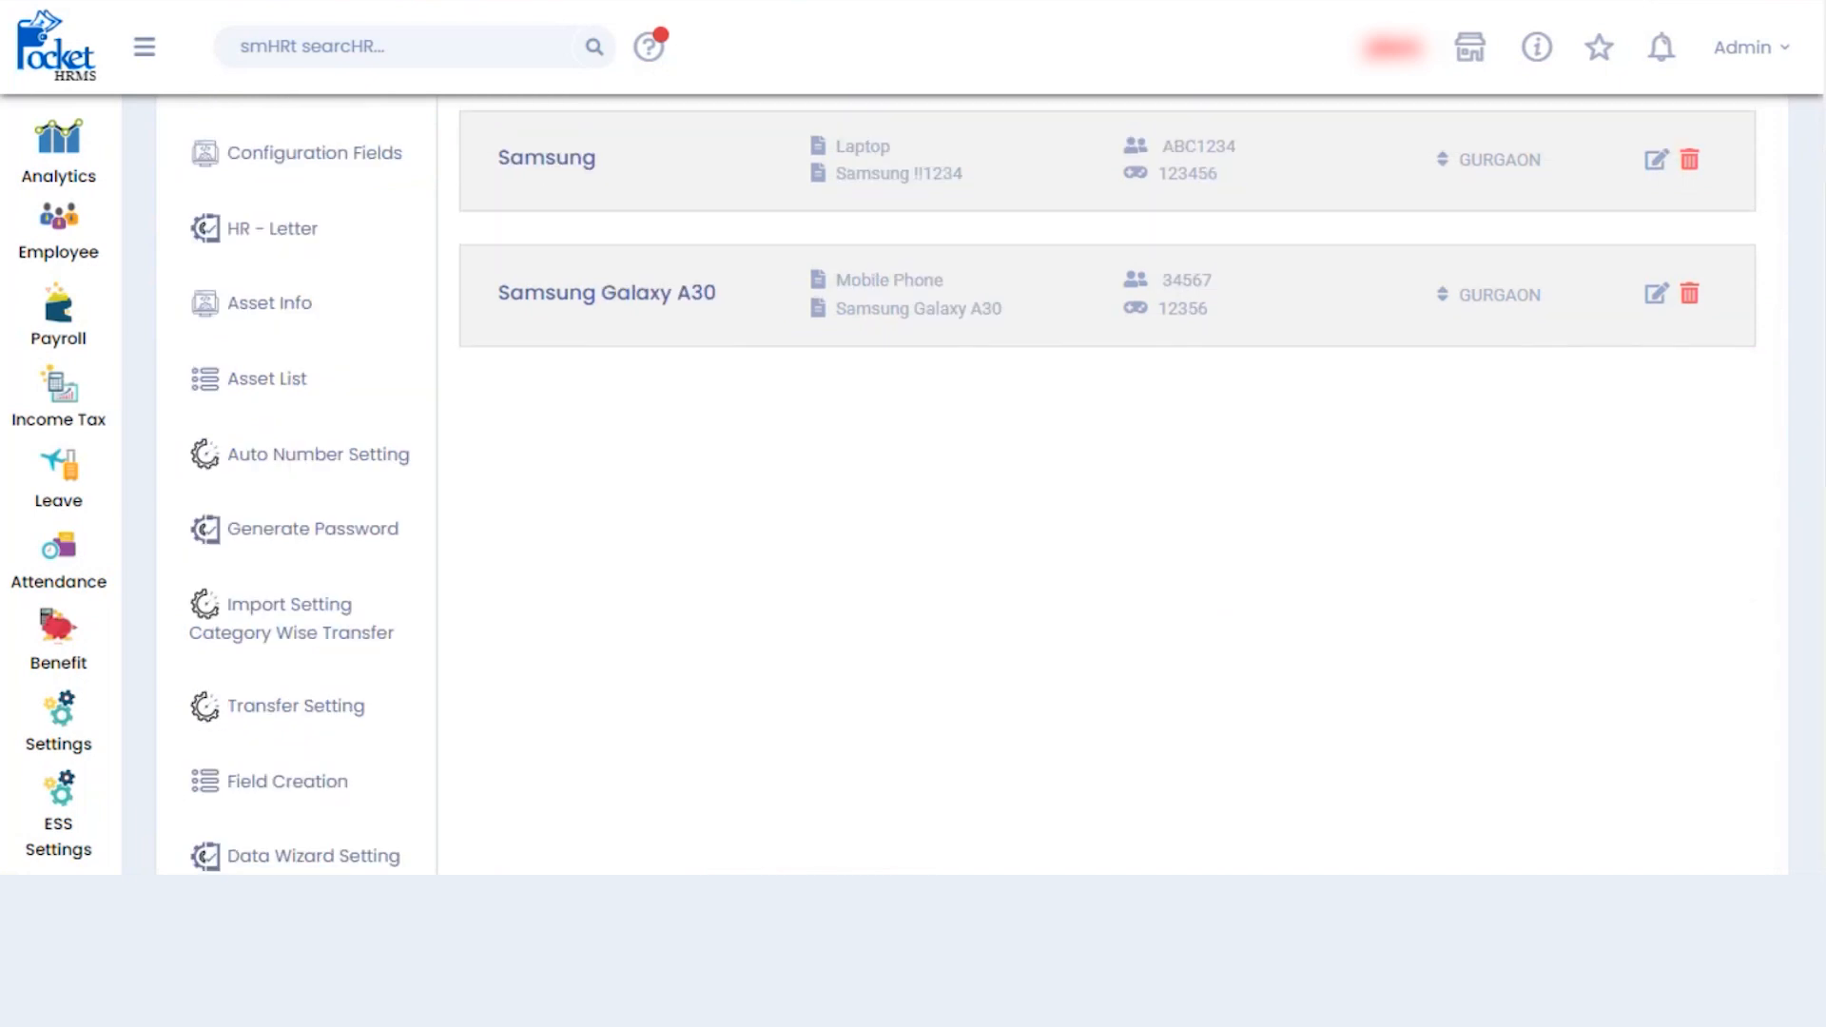
- Review the Auto Number Setting: character ABC, trailing zero 000, start 1, running ABC0121
click(370, 464)
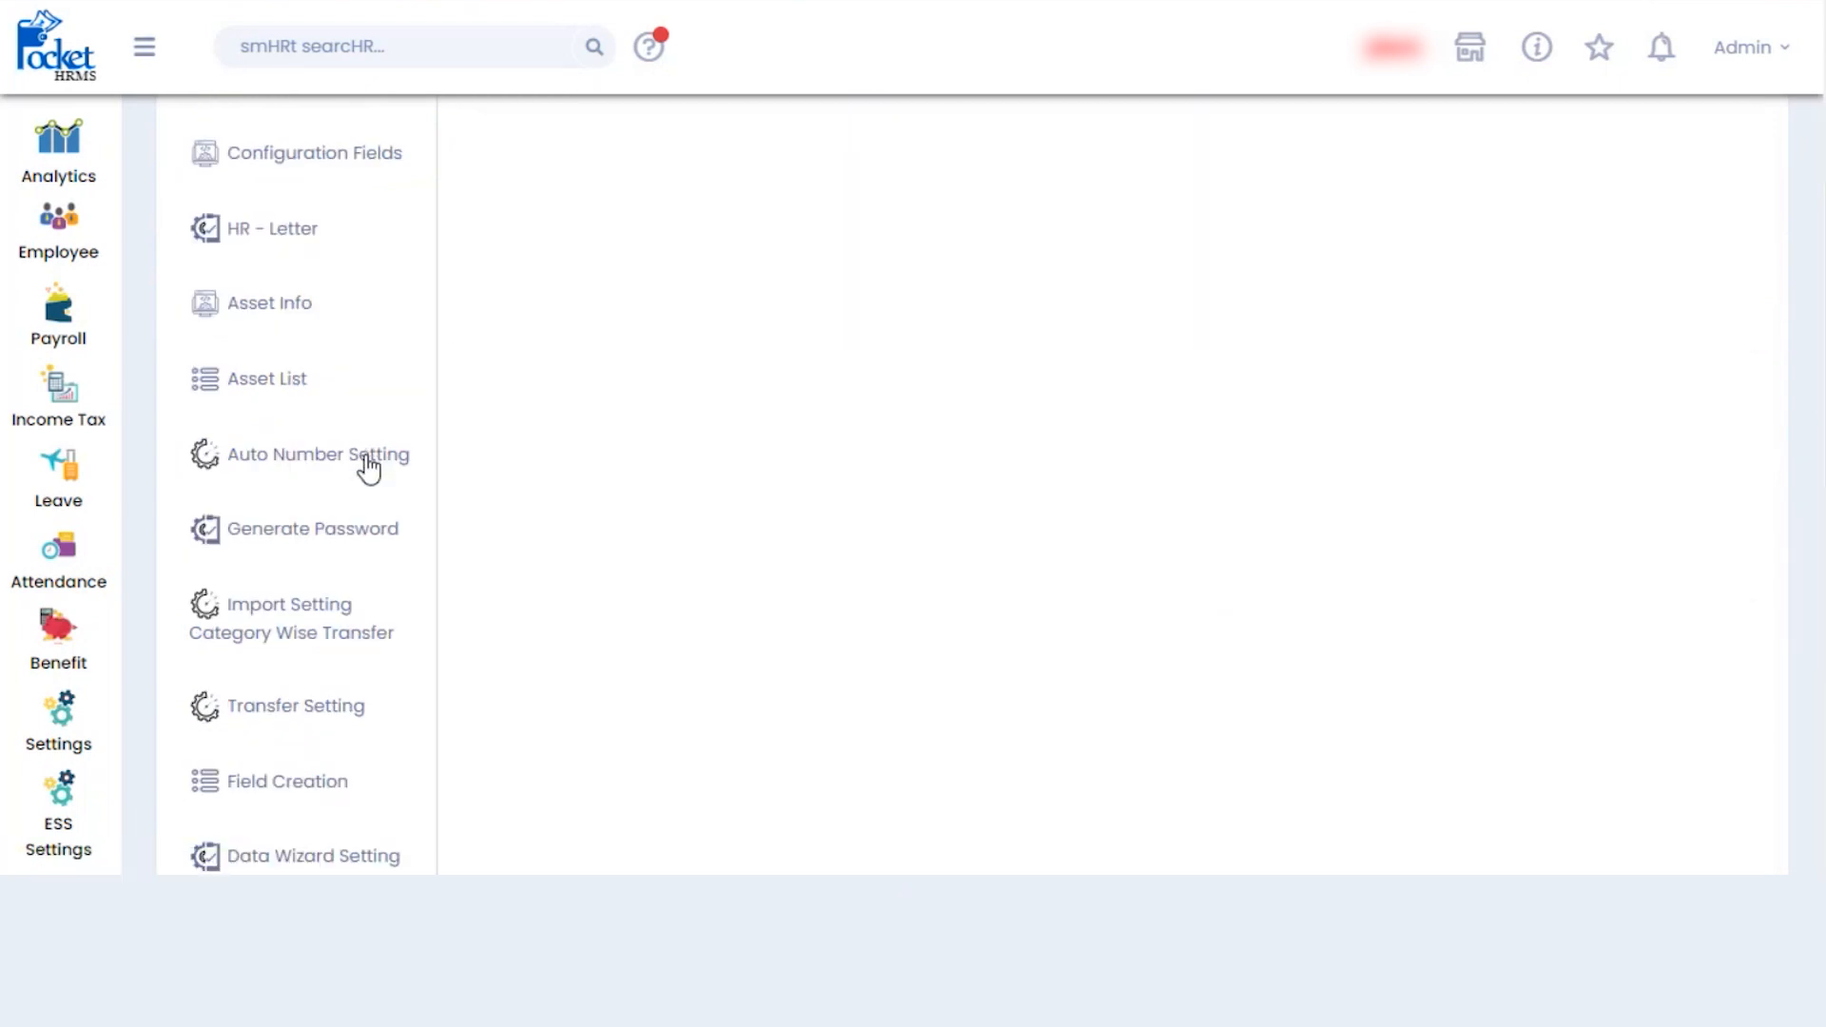
scroll(369, 469, up, 4)
scroll(973, 497, down, 1)
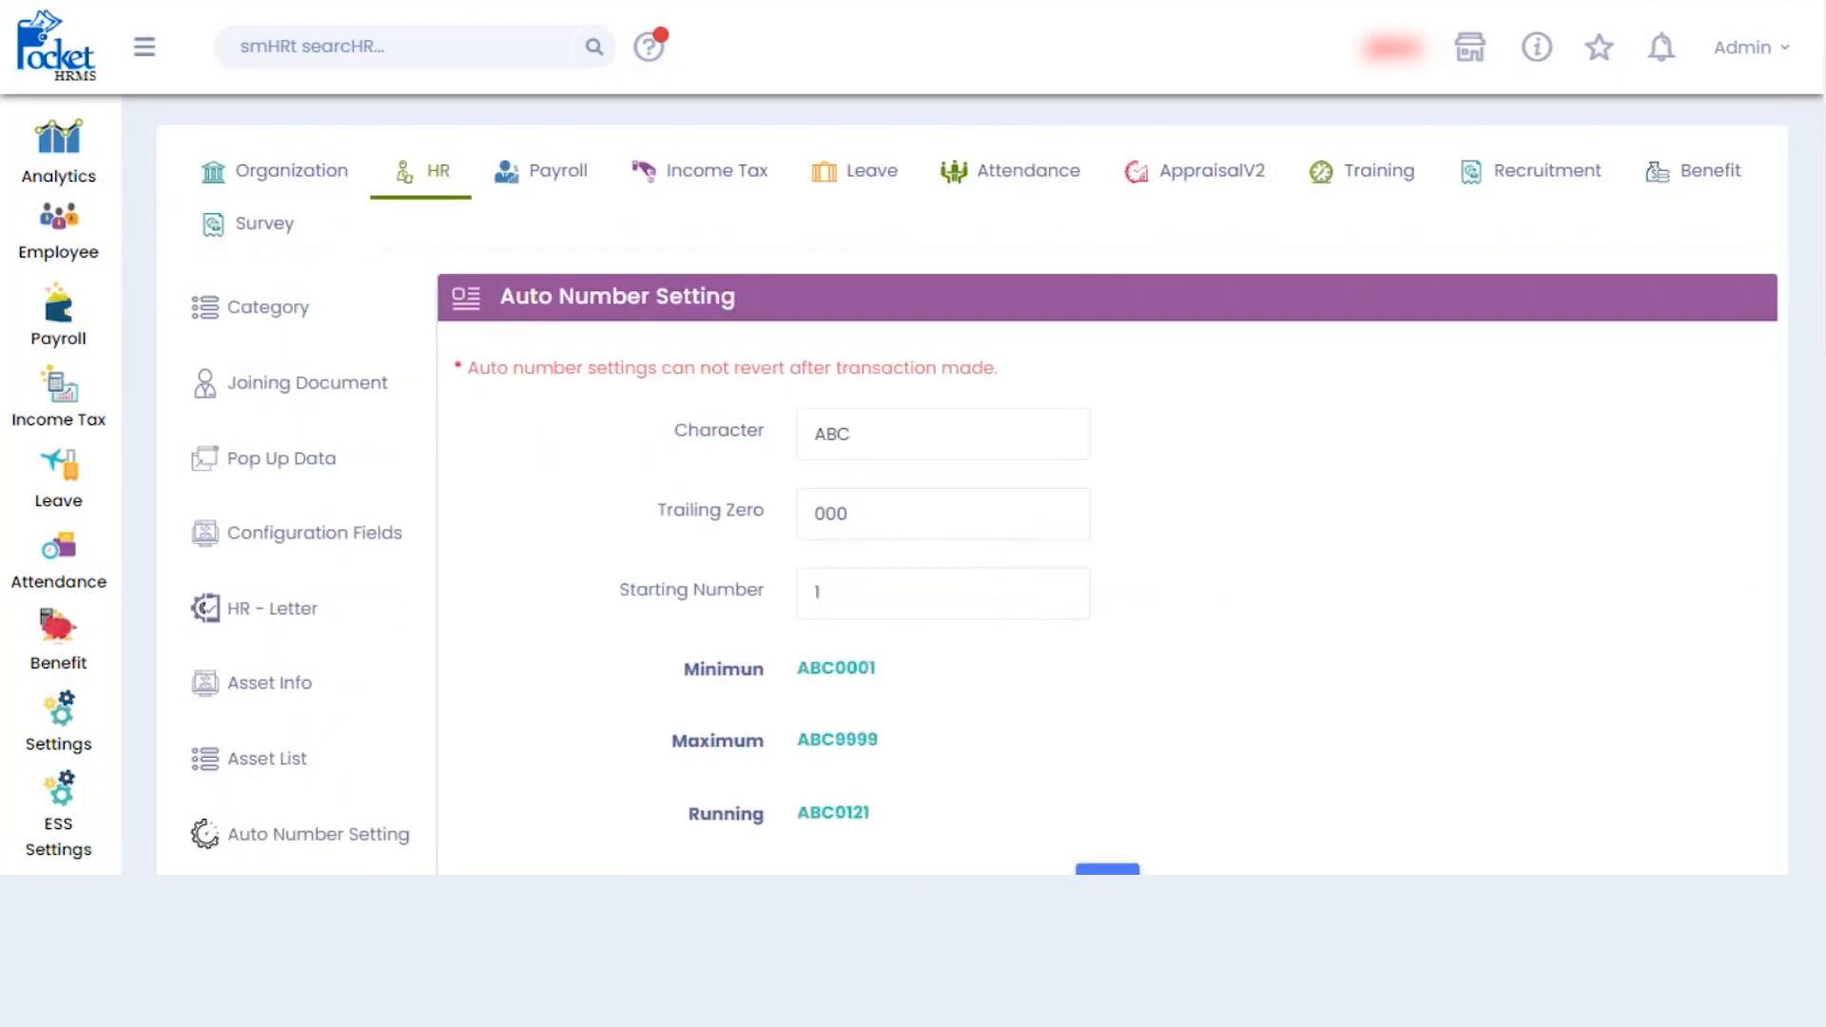
scroll(973, 485, down, 1)
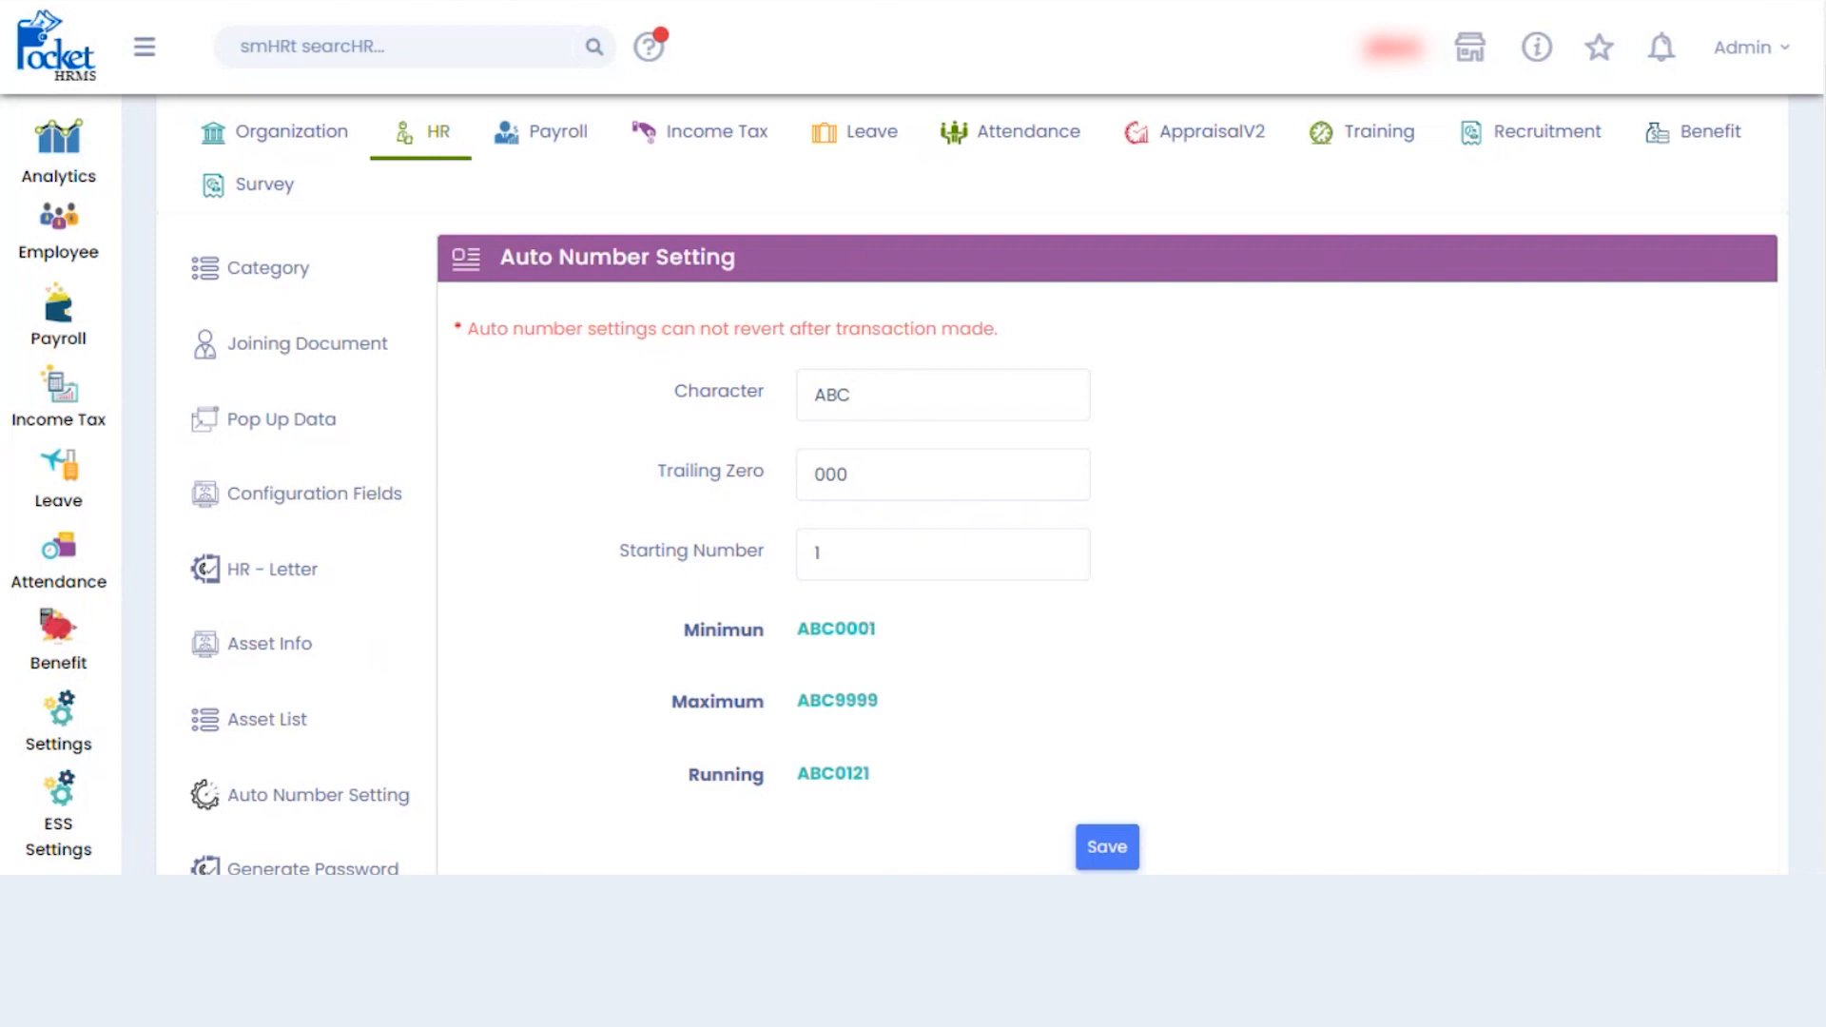
scroll(726, 428, down, 3)
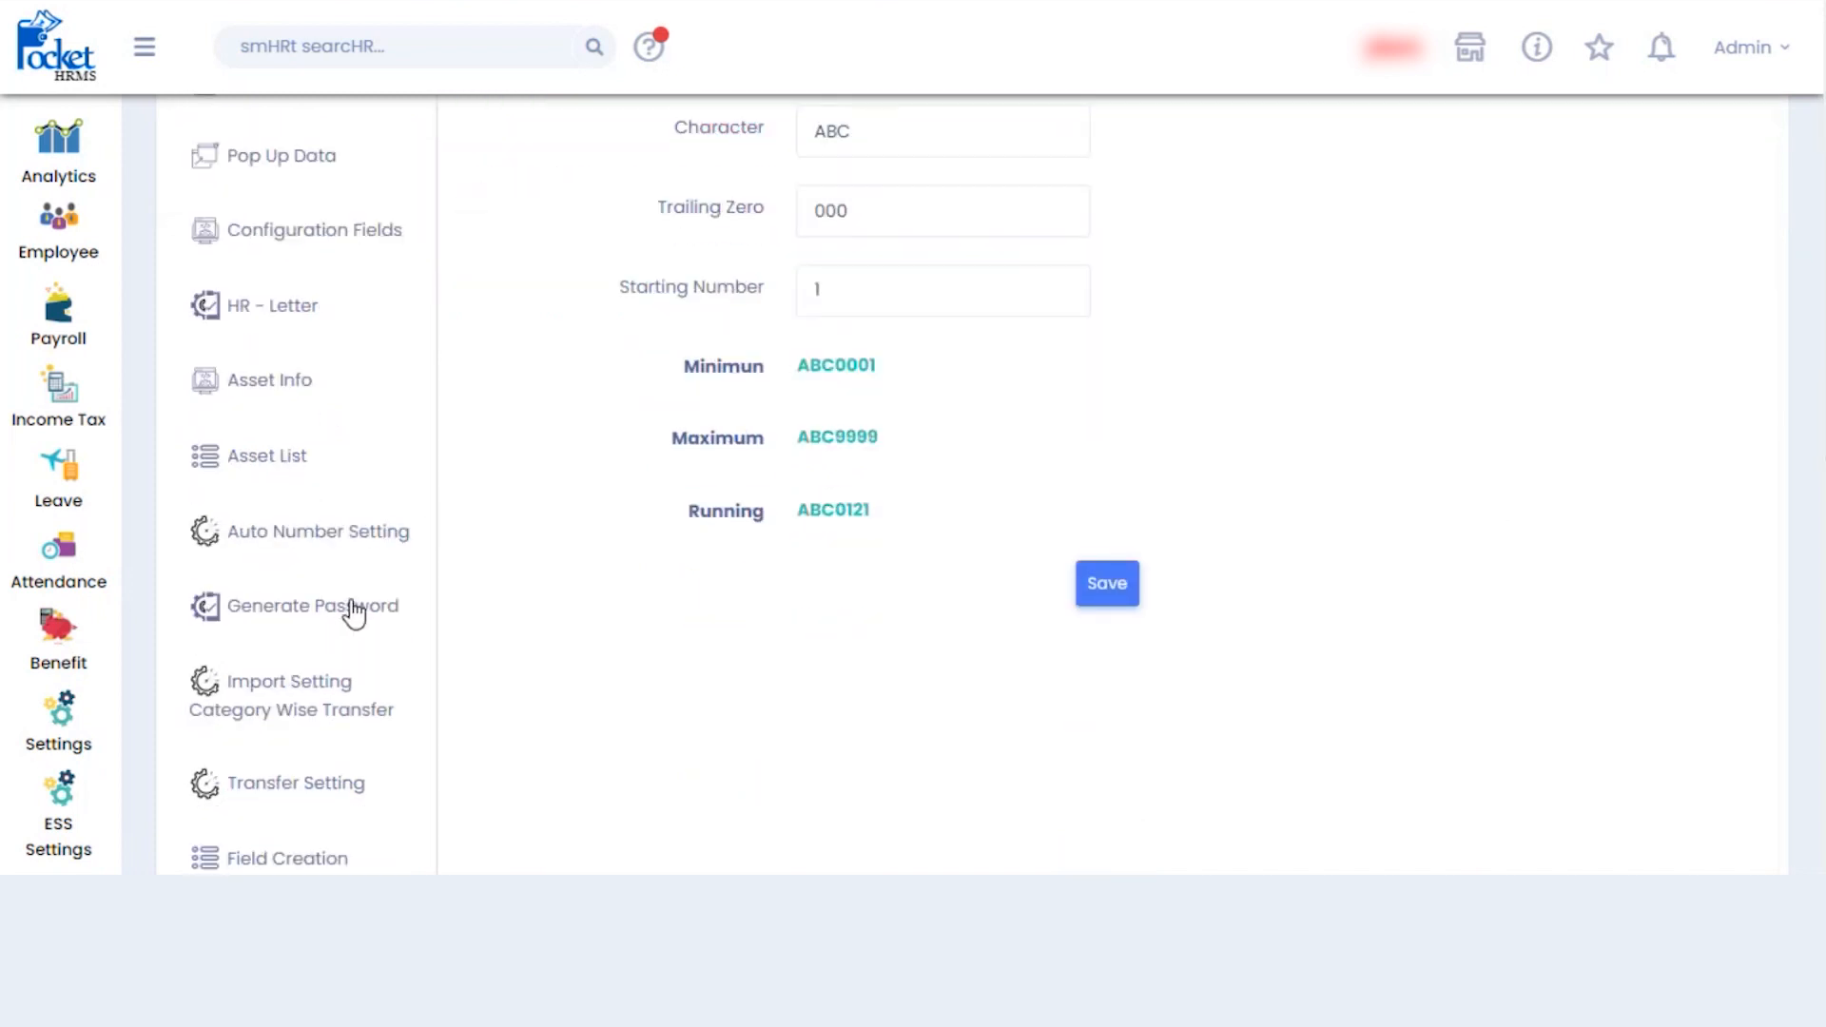
- Generate passwords from Employee Code for all categories, overwriting existing ones, and save
click(354, 608)
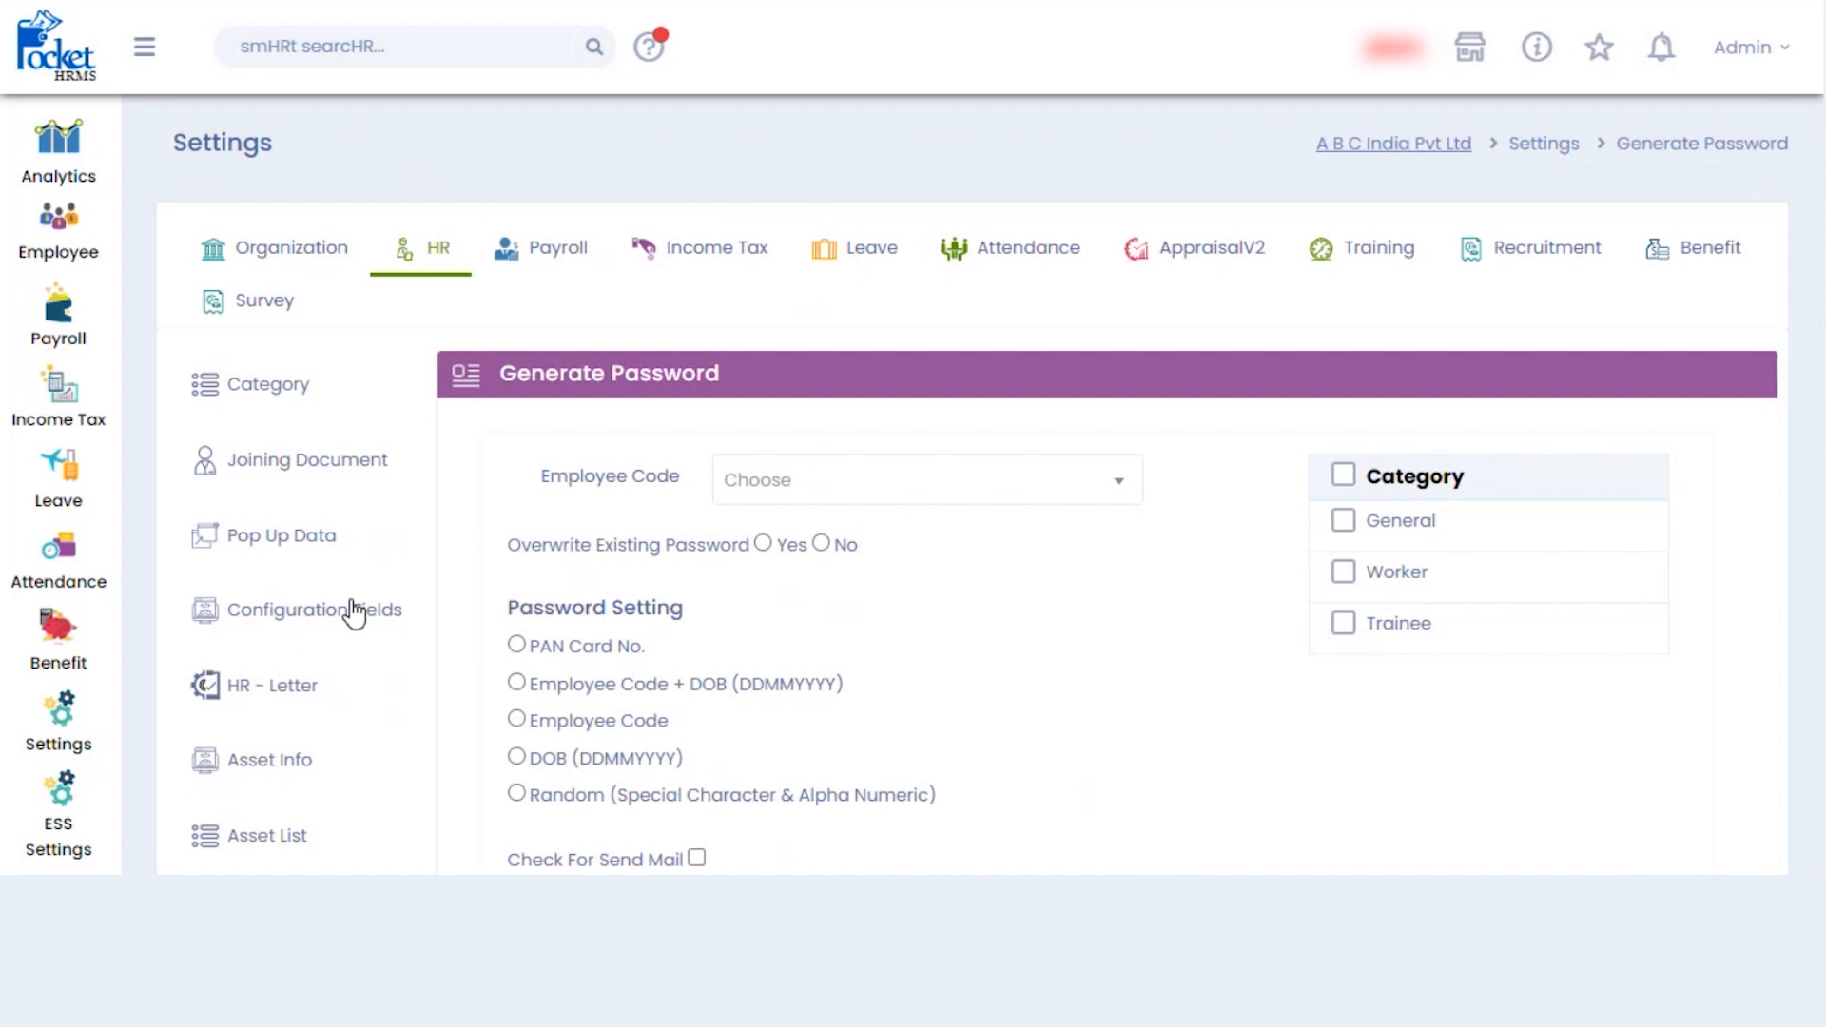
scroll(968, 485, down, 2)
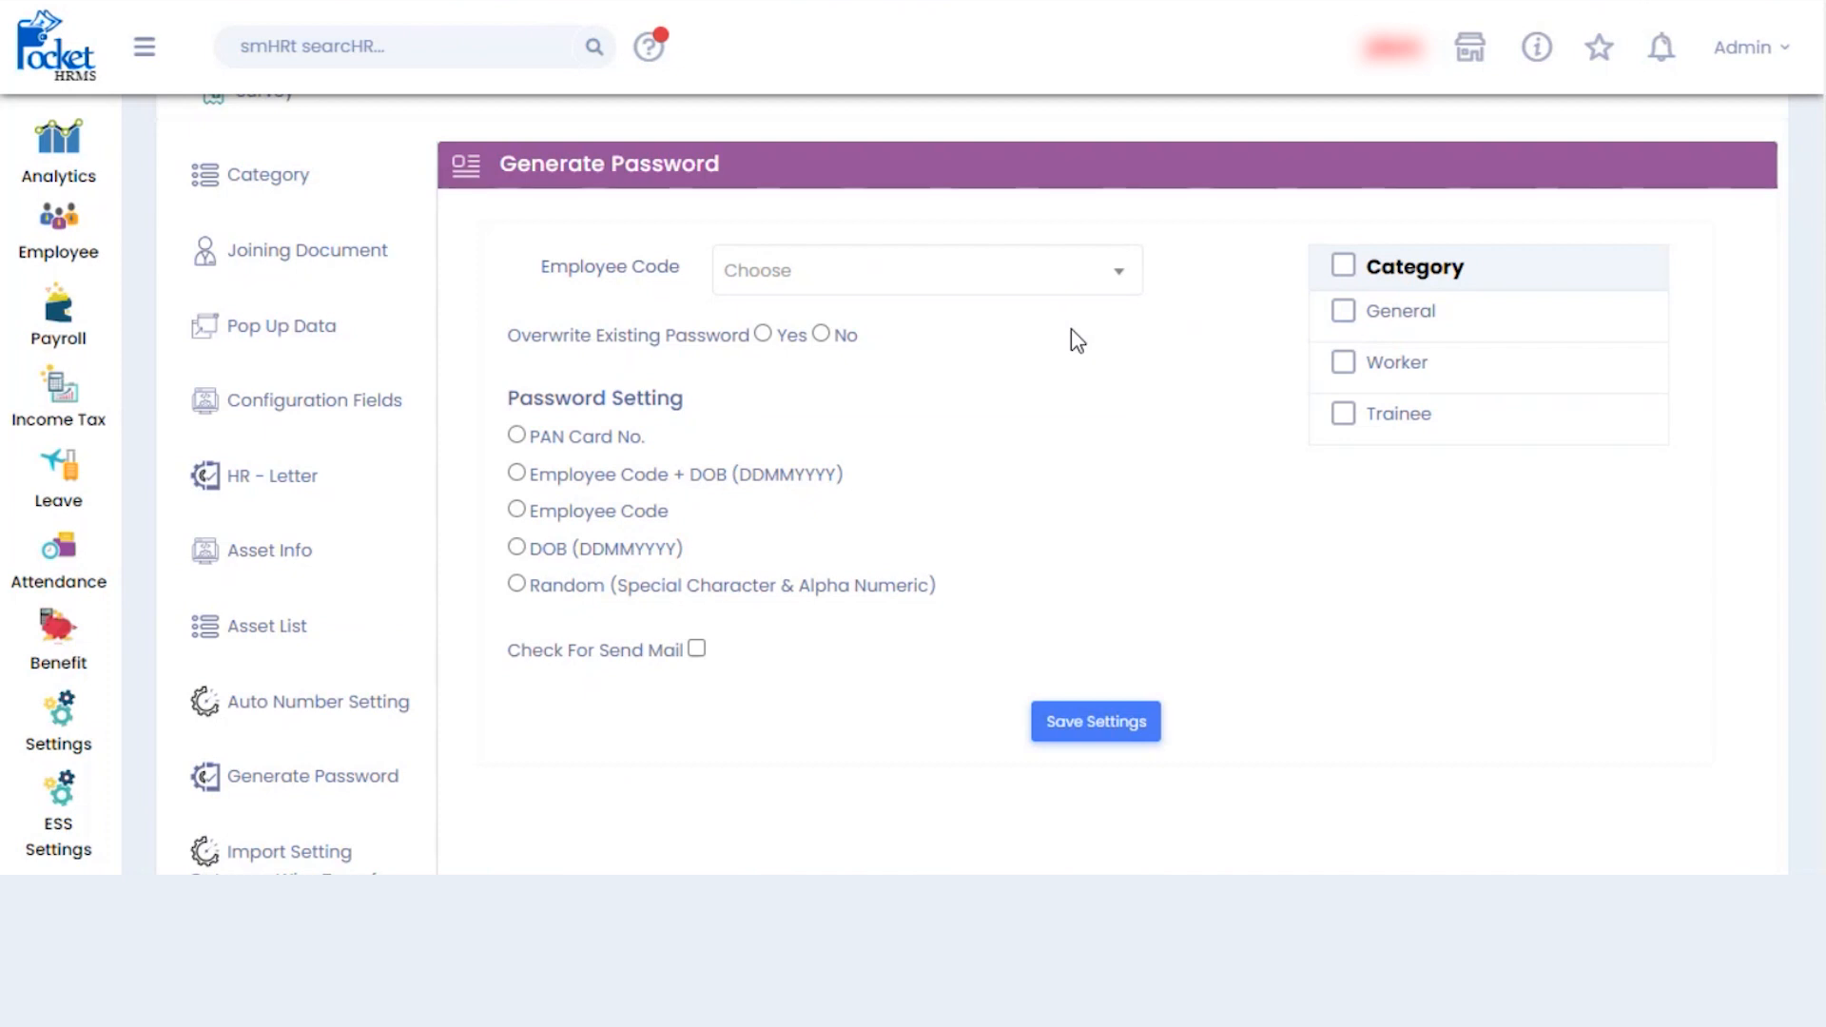
click(1343, 266)
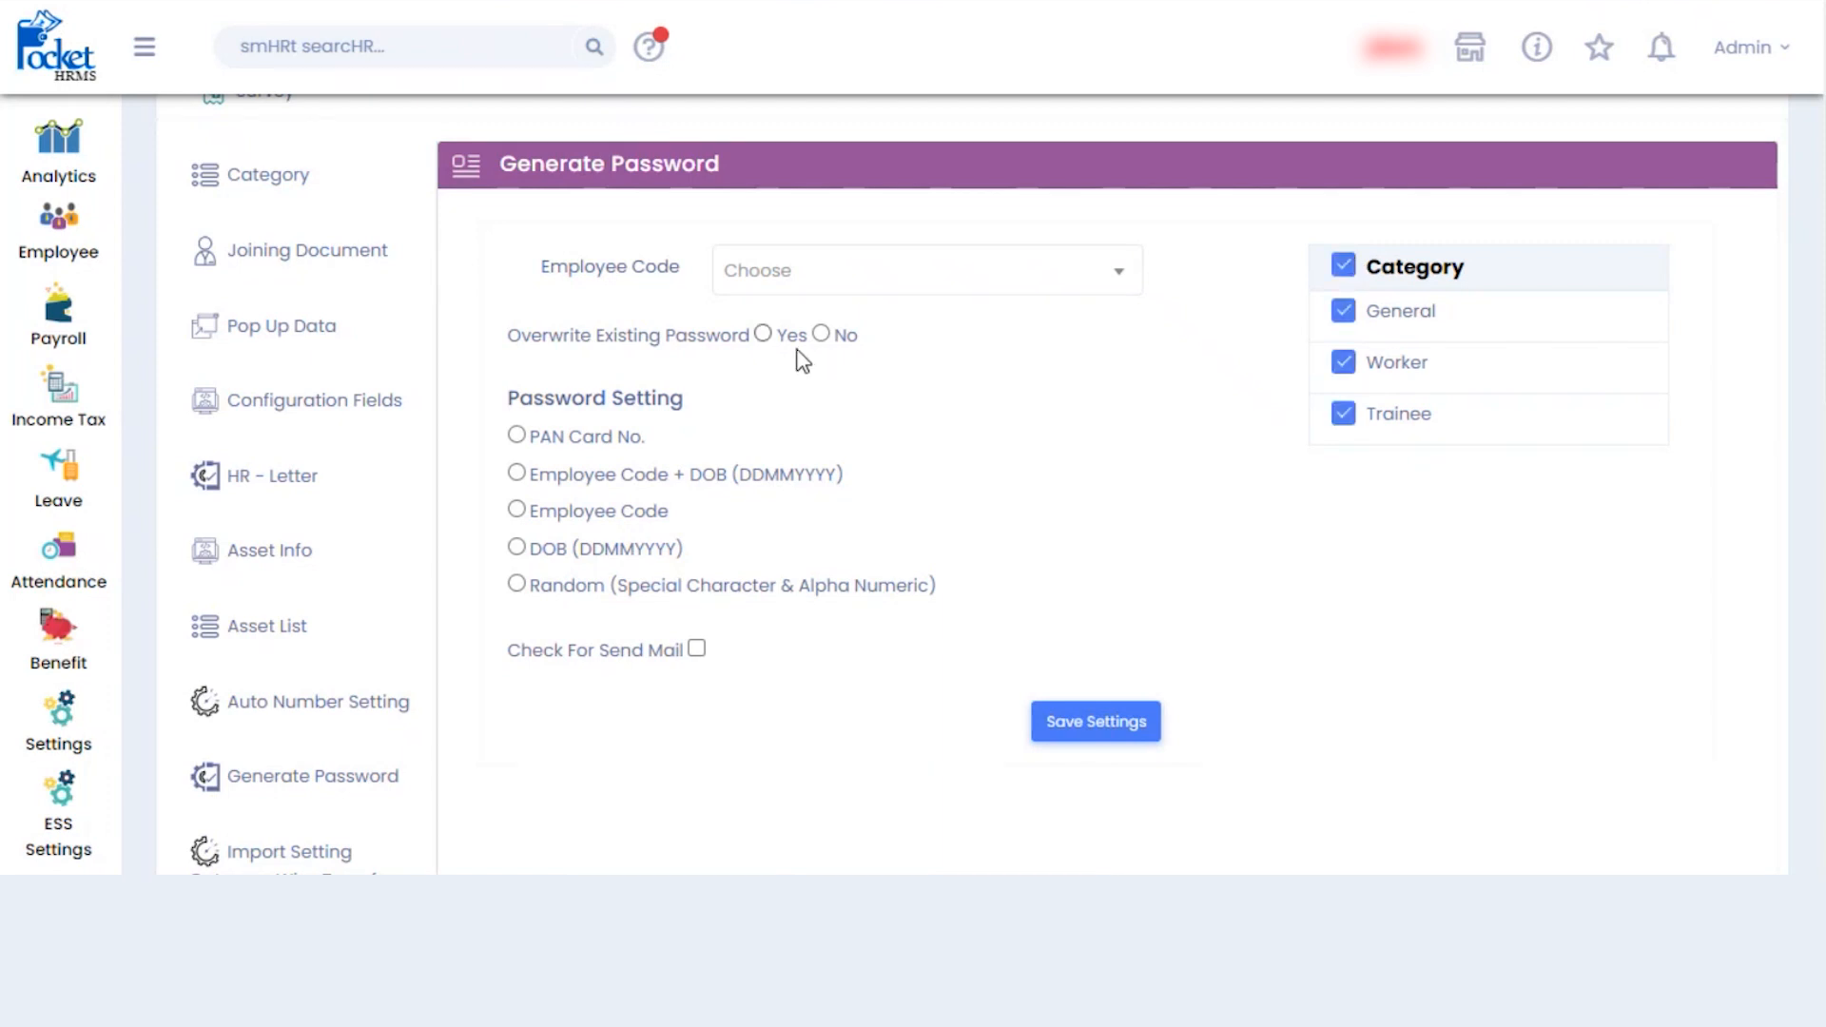
click(768, 339)
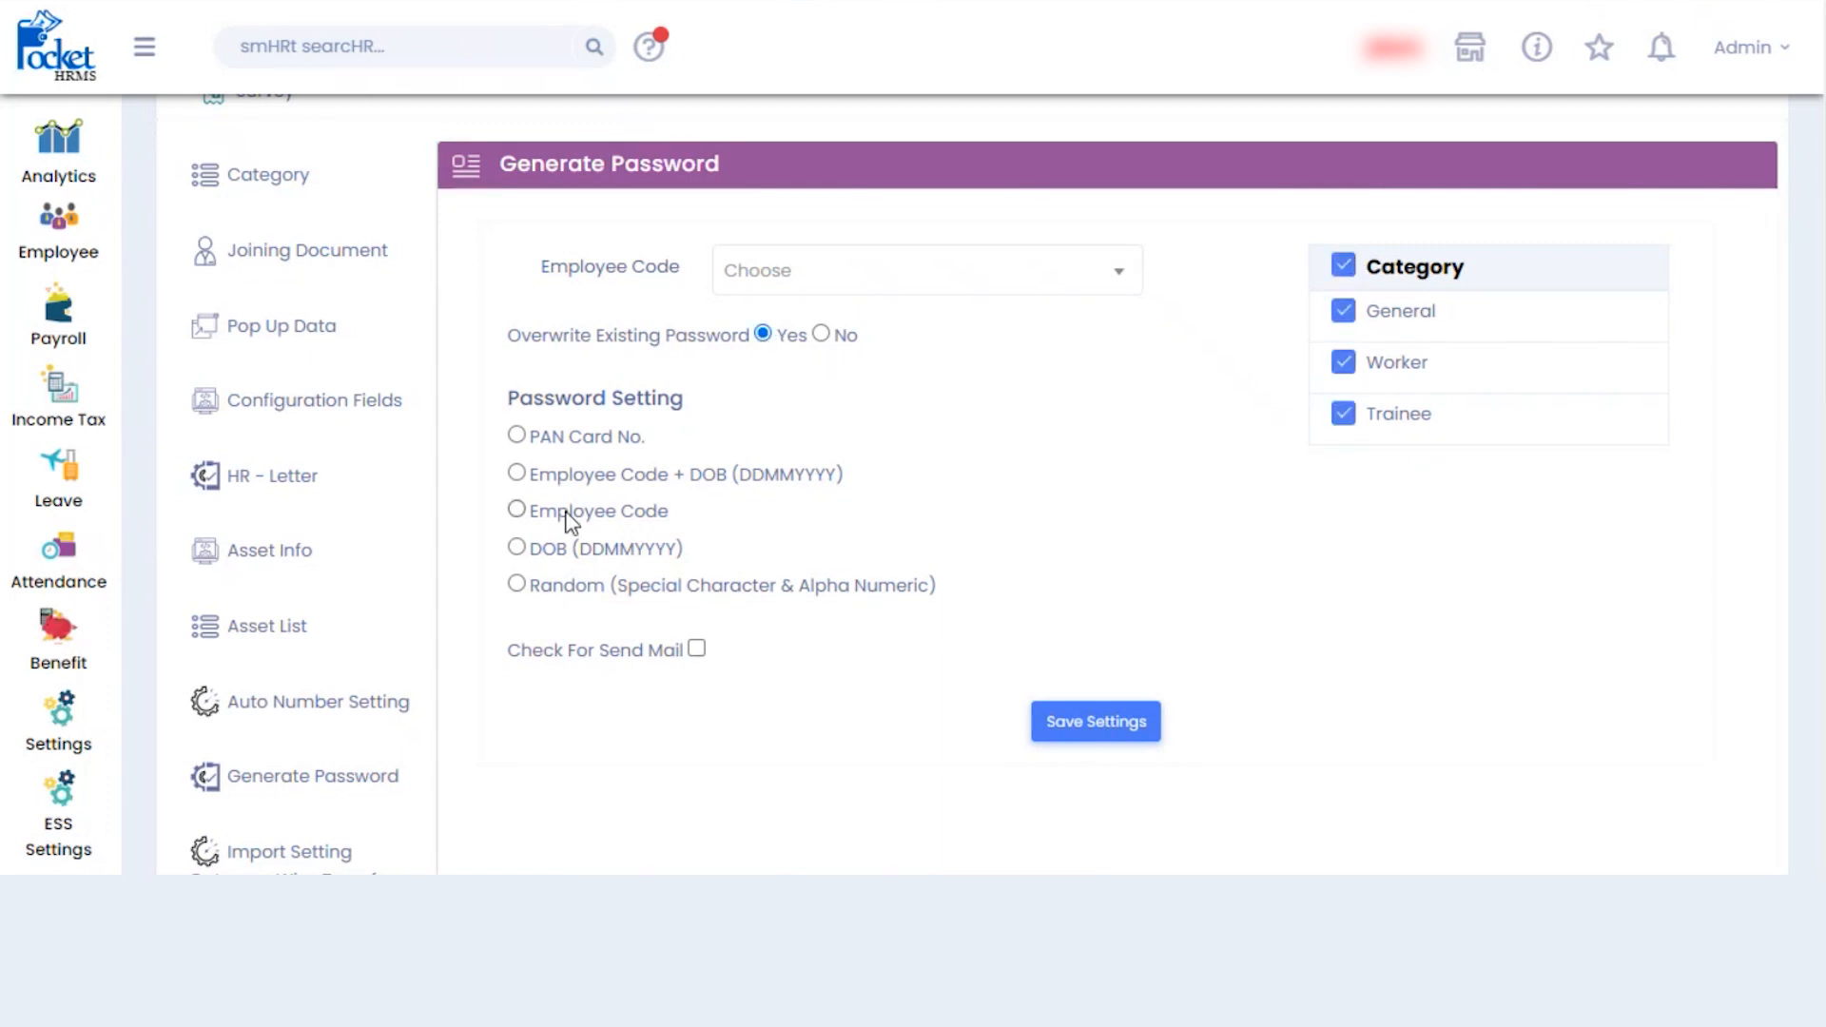
click(528, 515)
click(1097, 736)
scroll(951, 476, down, 7)
scroll(951, 475, up, 9)
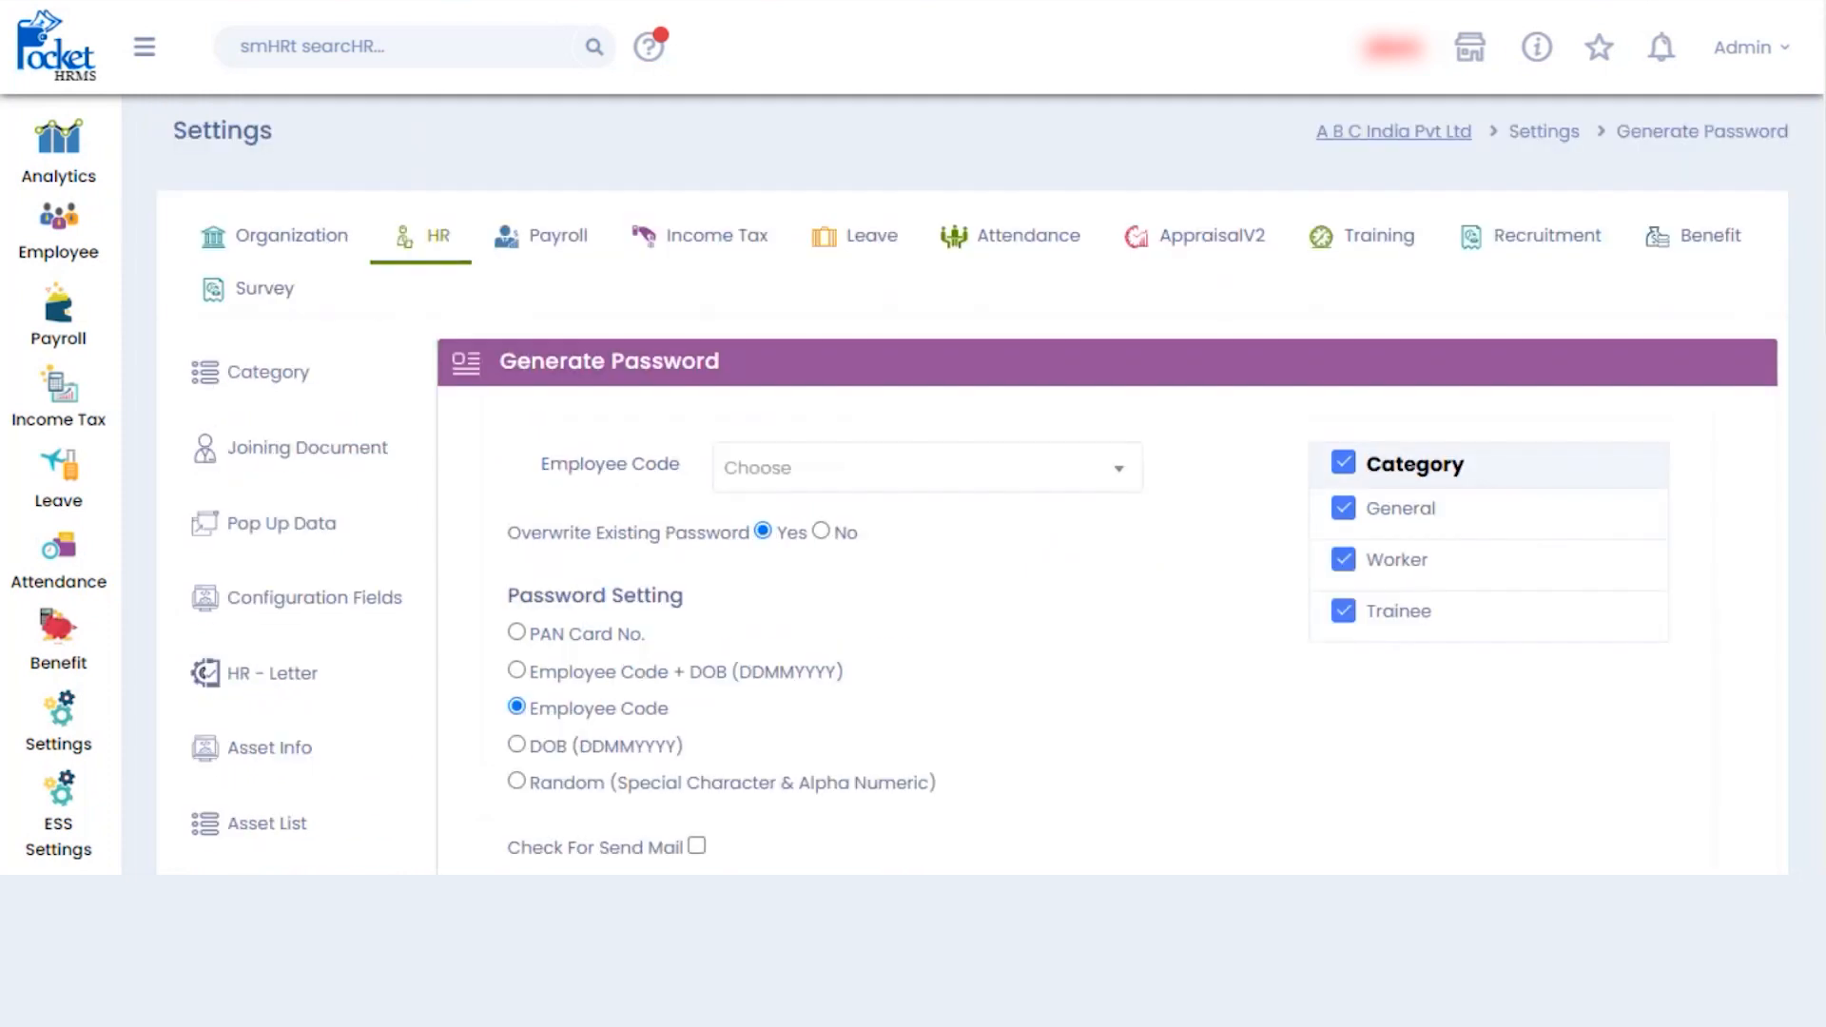